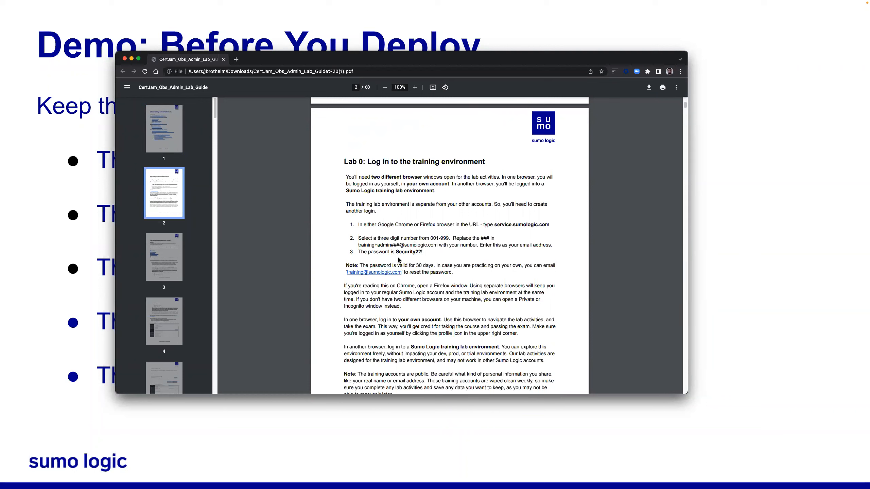
# Step: Read the Lab 0 login instructions and the Lab 1 prerequisites for deploying the AWS Observability Solution in the lab guide
pyautogui.moveTo(441, 263); pyautogui.dragTo(547, 272)
pyautogui.moveTo(472, 266); pyautogui.dragTo(555, 267)
pyautogui.click(510, 282)
pyautogui.scroll(-5, 391, 216)
pyautogui.scroll(-6, 390, 216)
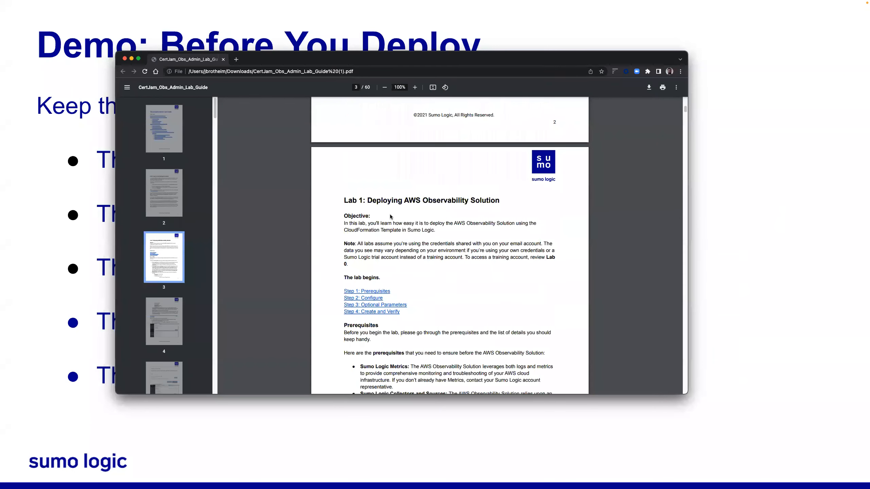
pyautogui.scroll(-2, 391, 216)
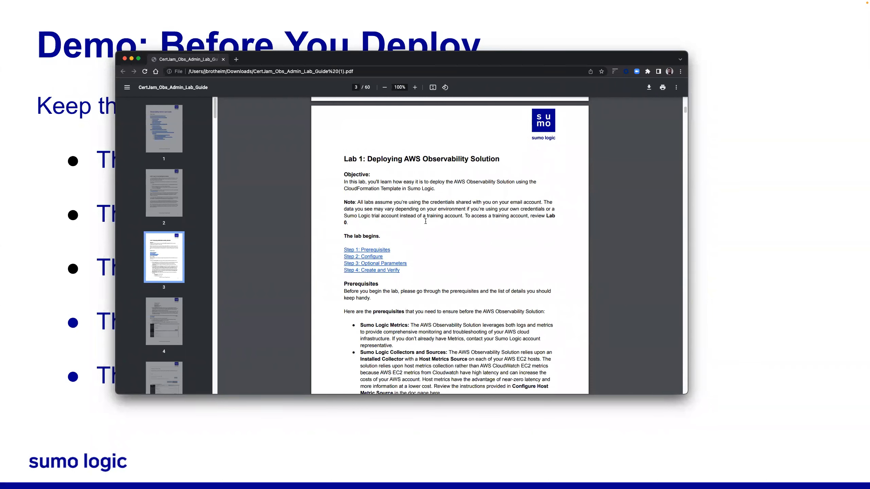
pyautogui.scroll(-5, 425, 221)
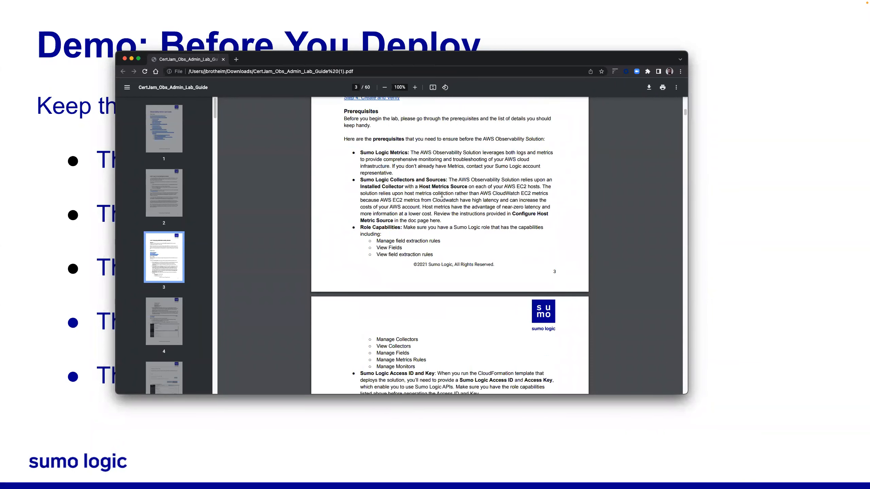
pyautogui.scroll(-7, 442, 195)
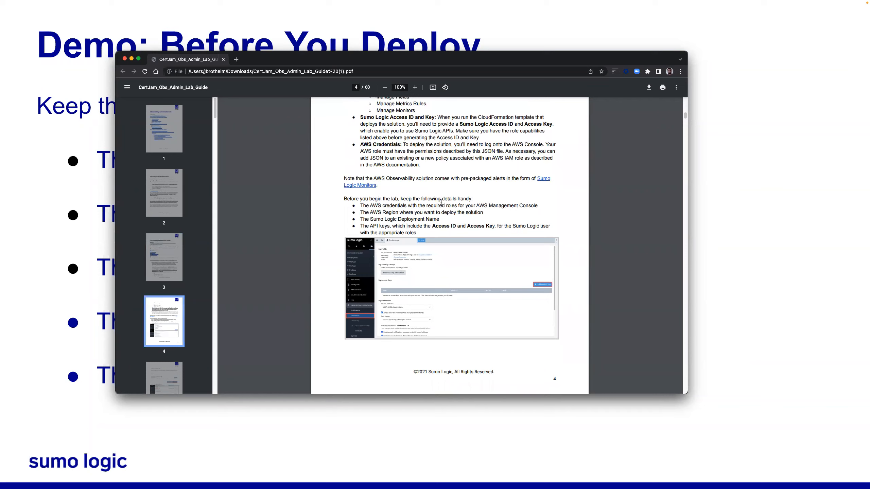
pyautogui.scroll(-20, 441, 202)
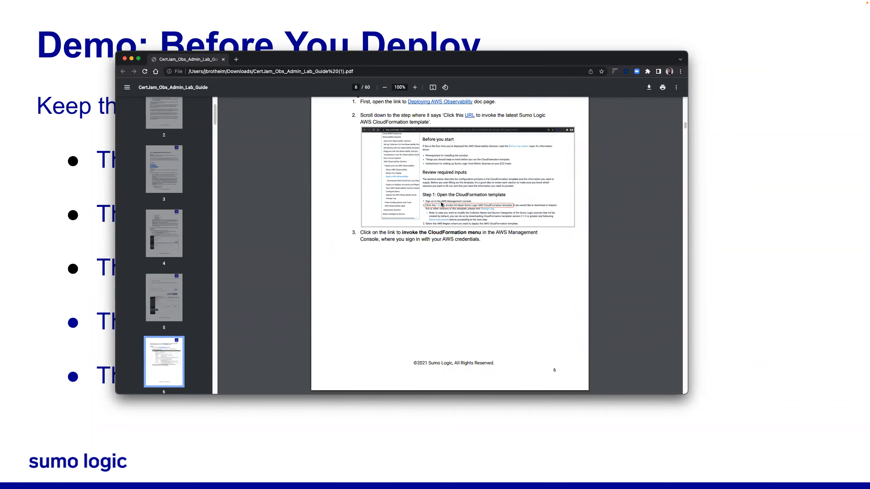
# Step: Review the guide's required role capabilities, list of details to keep handy, and Configure instructions for Lab 1
pyautogui.scroll(4, 440, 202)
pyautogui.scroll(6, 440, 202)
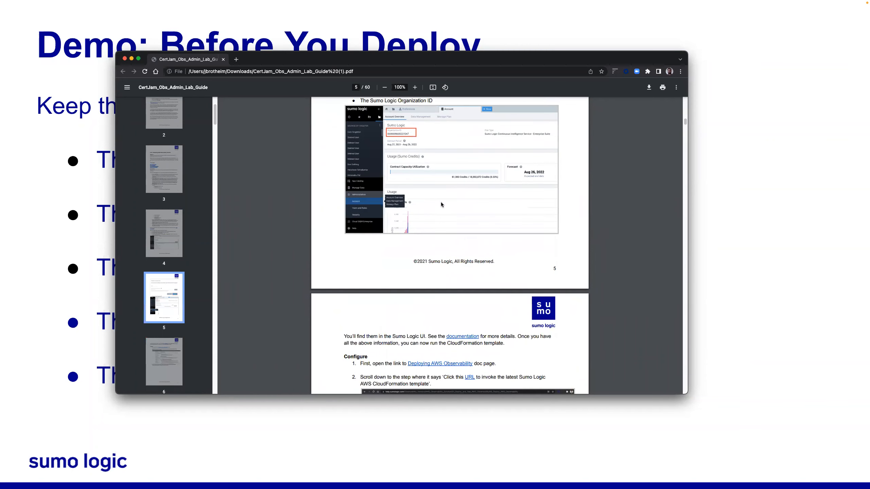
pyautogui.scroll(20, 441, 202)
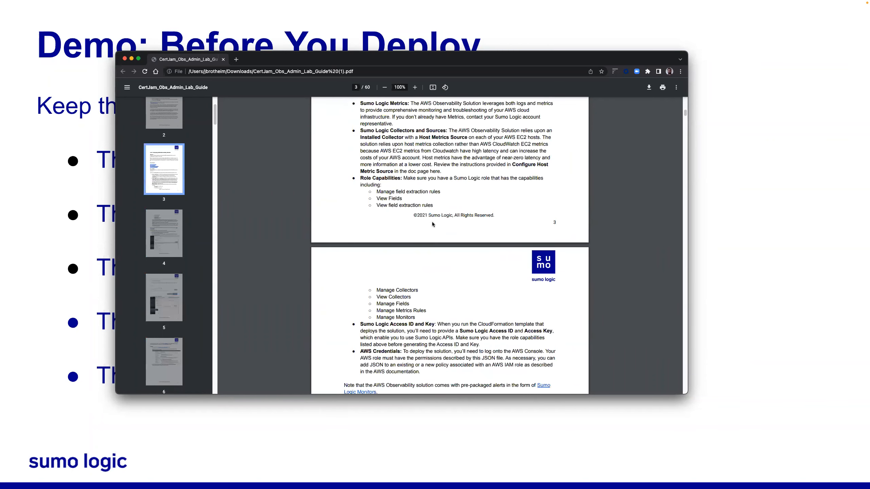
pyautogui.scroll(-5, 432, 221)
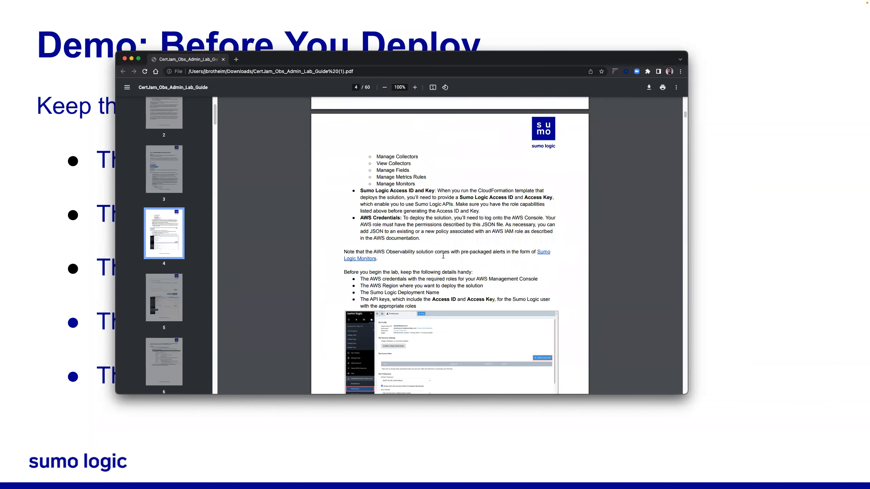
pyautogui.scroll(-20, 441, 222)
pyautogui.scroll(-15, 443, 256)
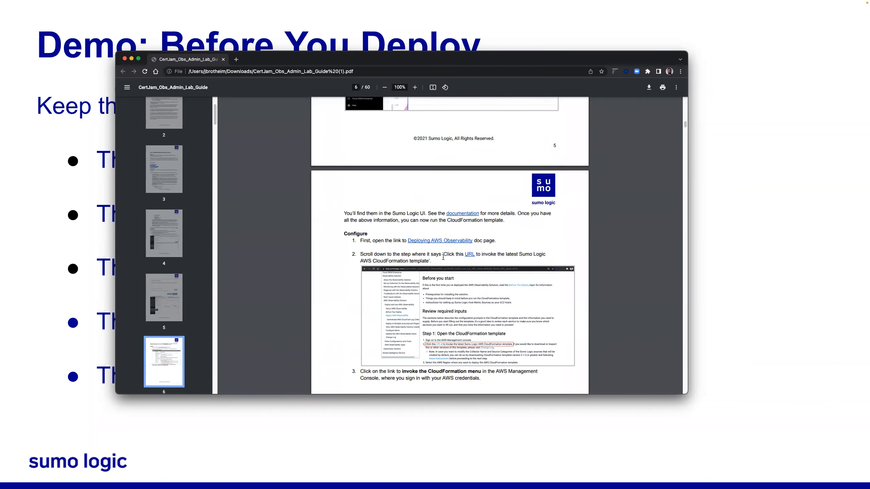
pyautogui.scroll(12, 444, 246)
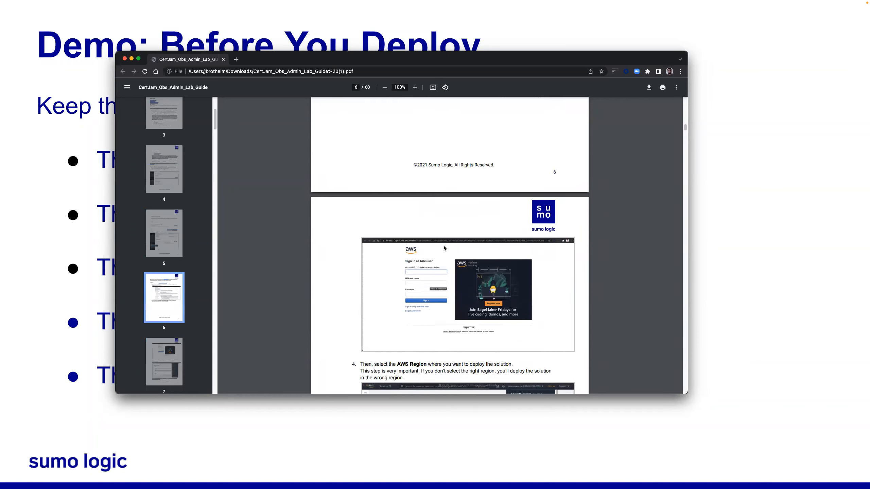
pyautogui.scroll(18, 444, 205)
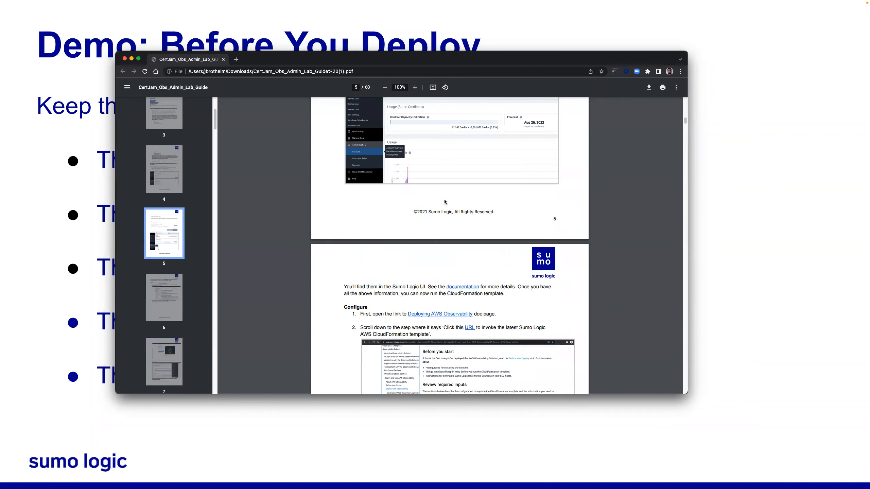
pyautogui.scroll(2, 444, 199)
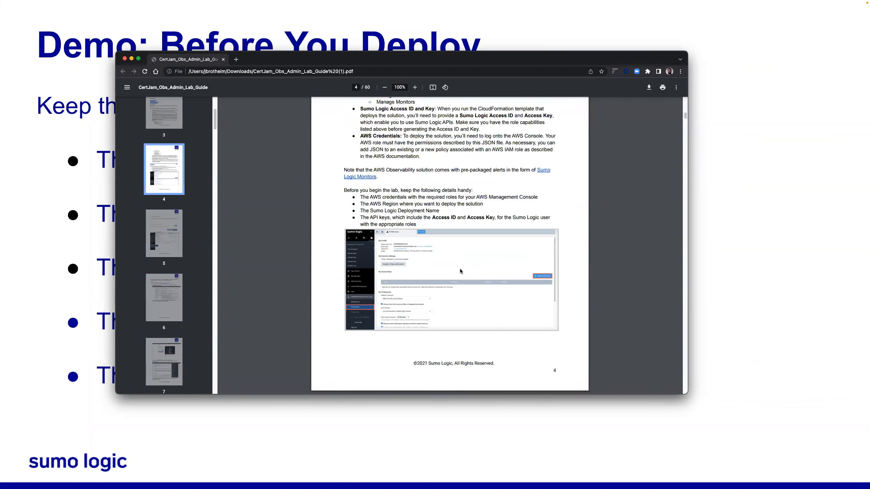
# Step: Leave the full-screen slides, switch to Sumo Logic, and open the training account's Preferences
pyautogui.click(362, 2)
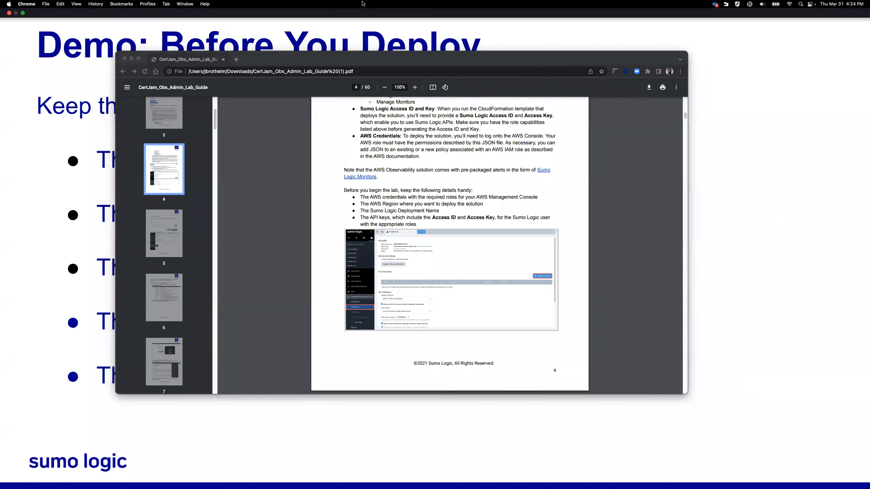
pyautogui.click(358, 31)
pyautogui.press('Escape')
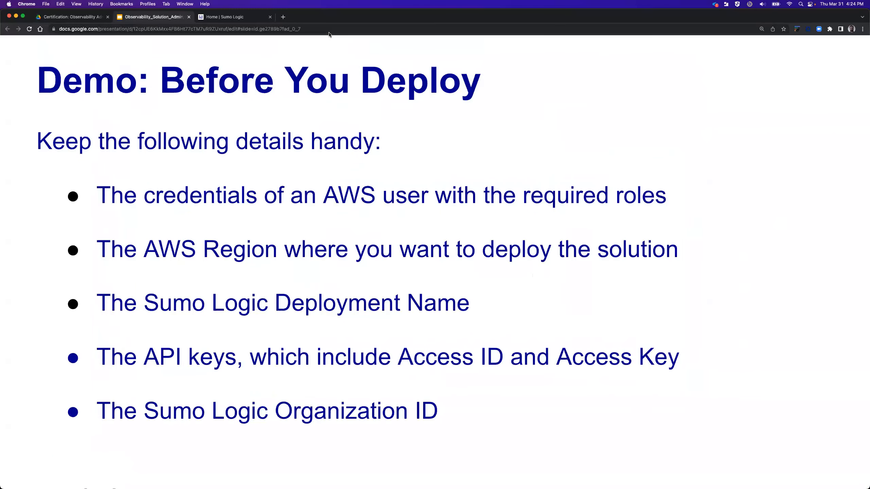
pyautogui.click(240, 16)
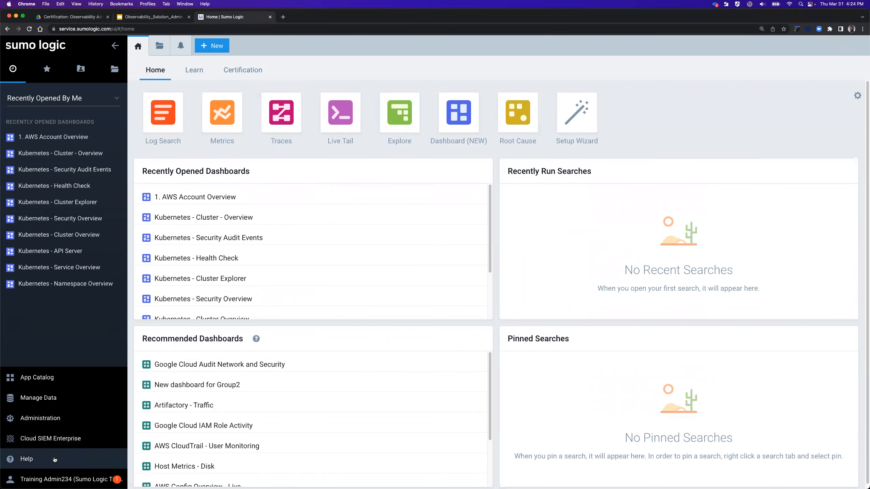
pyautogui.click(76, 481)
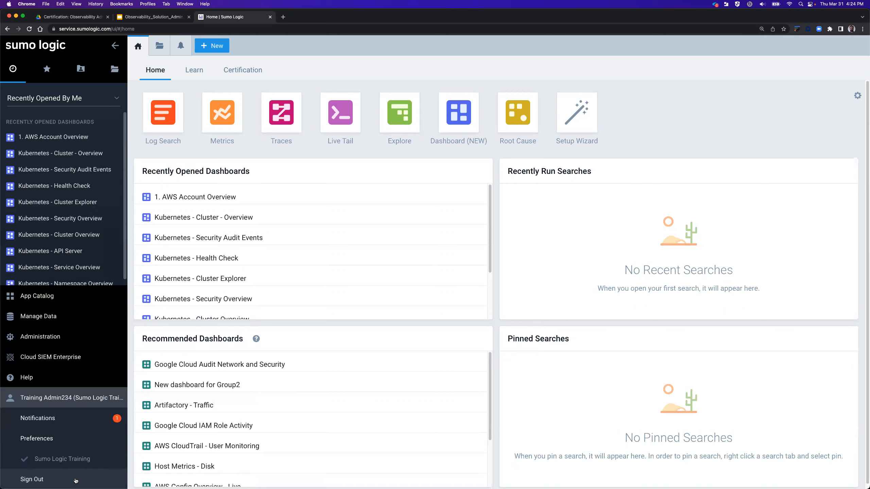
pyautogui.click(78, 446)
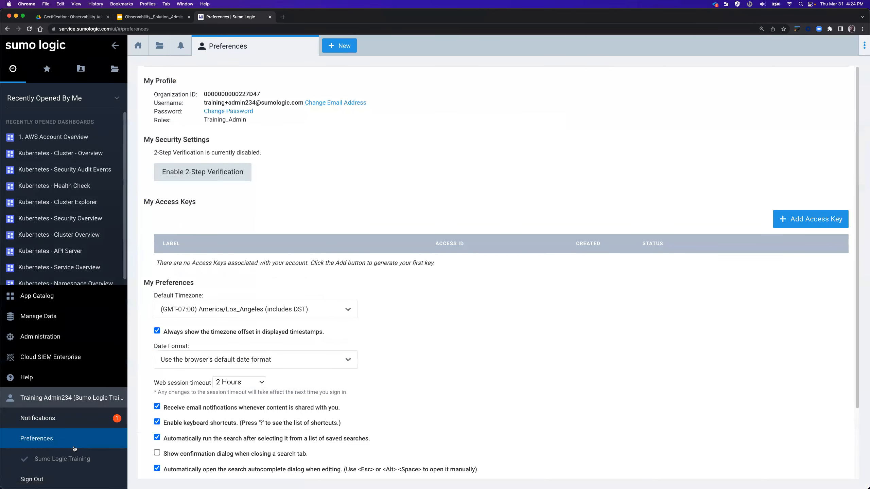
# Step: Create an access key named Test, leaving the allowlisted CORS domains empty
pyautogui.click(811, 218)
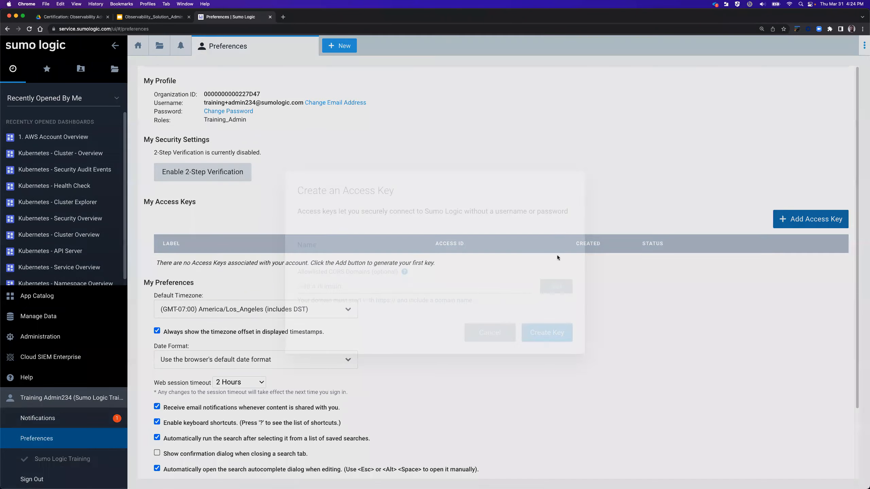
pyautogui.click(350, 250)
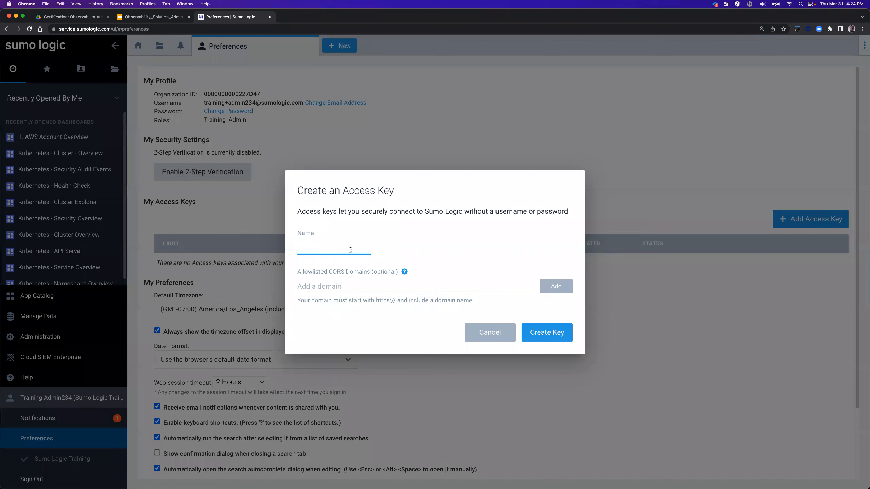
pyautogui.write('Test')
pyautogui.click(549, 335)
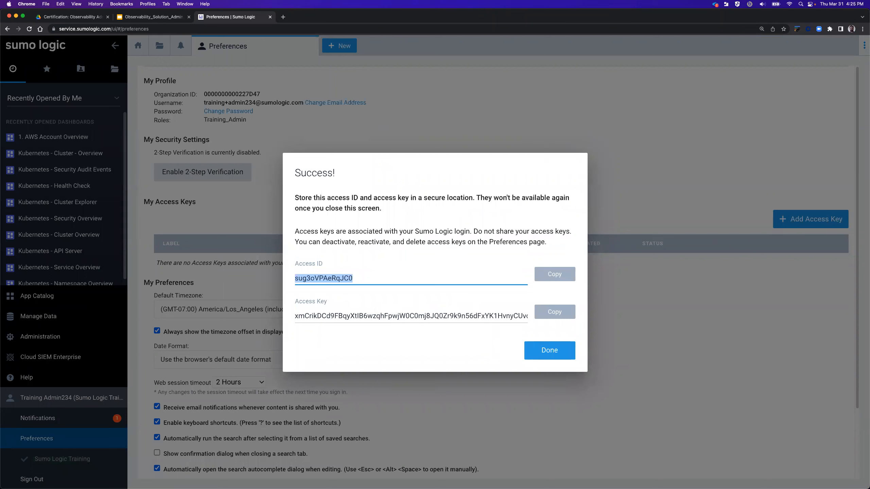
# Step: Rearrange the browser windows so the lab guide sits beside the Sumo Logic preferences, and bring the guide into focus
pyautogui.doubleClick(469, 19)
pyautogui.moveTo(435, 68); pyautogui.dragTo(671, 79)
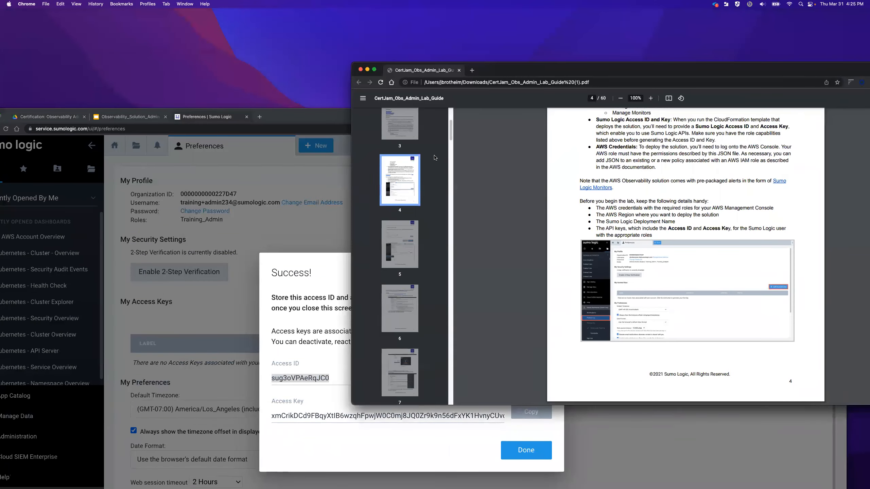
pyautogui.moveTo(289, 118); pyautogui.dragTo(285, 84)
pyautogui.click(555, 239)
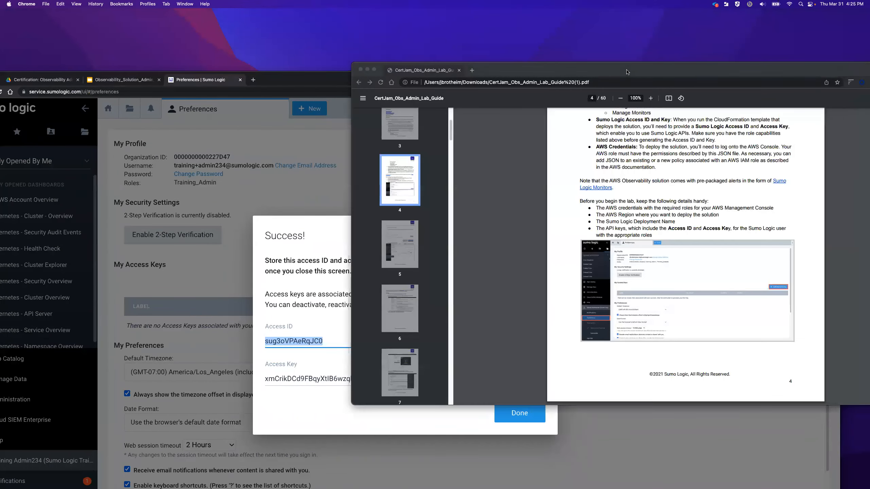
# Step: Open the Deploying AWS Observability doc page from the guide's Configure section in a new tab and display it
pyautogui.scroll(-20, 557, 240)
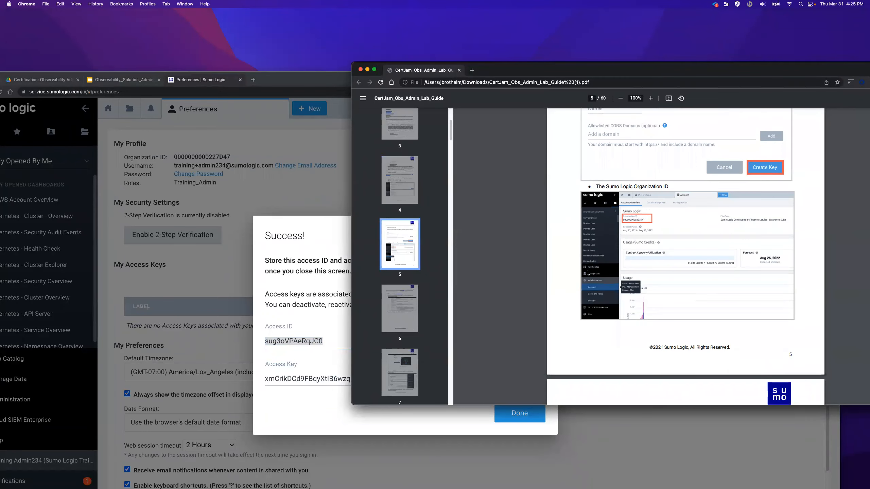
pyautogui.scroll(8, 589, 277)
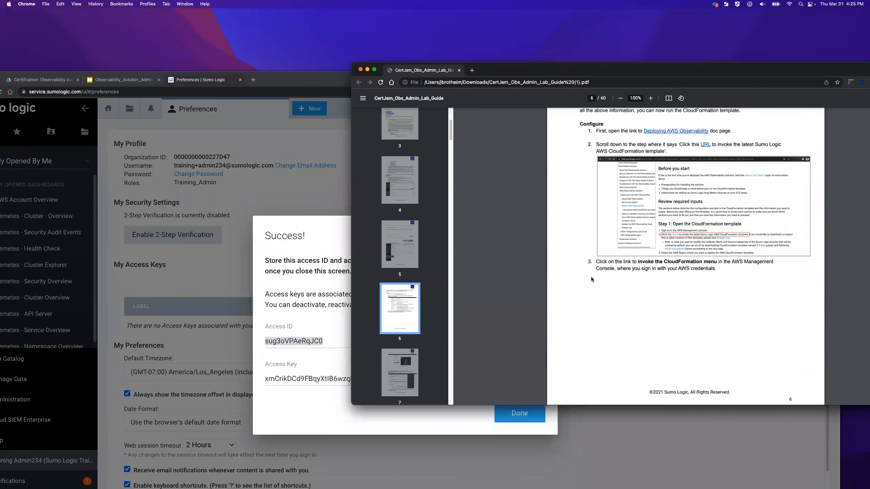
pyautogui.rightClick(677, 168)
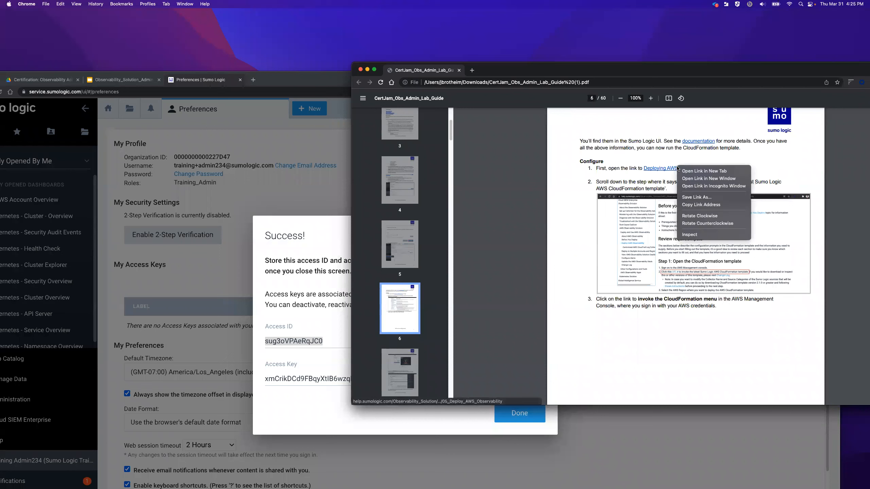
pyautogui.click(682, 171)
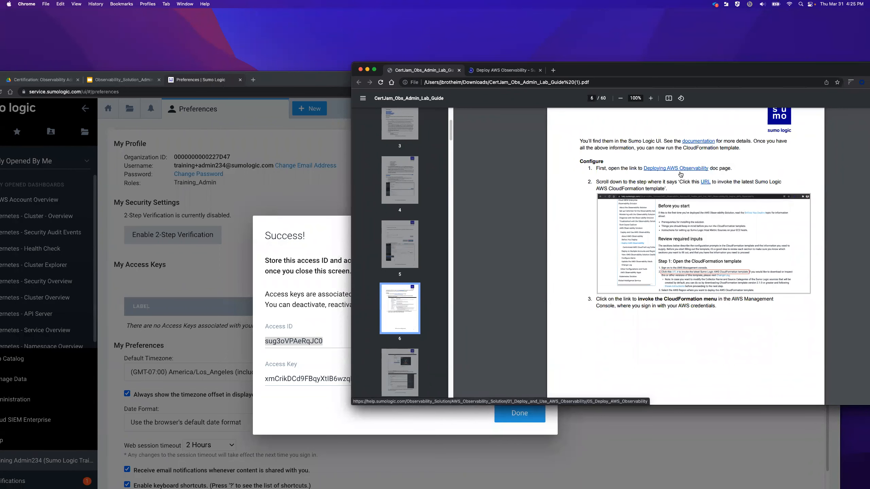
pyautogui.click(494, 72)
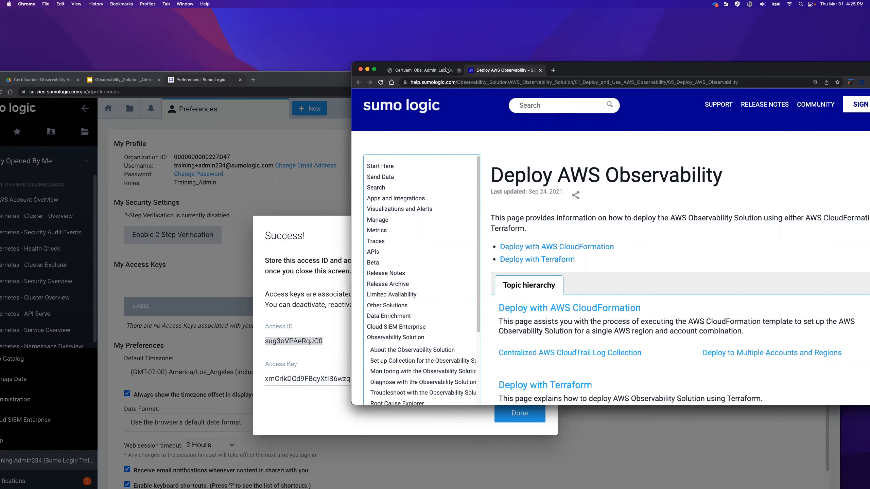
# Step: Check the Deploy AWS Observability page against the guide, and open the CloudFormation template URL from step 2 of its Configure section
pyautogui.click(424, 70)
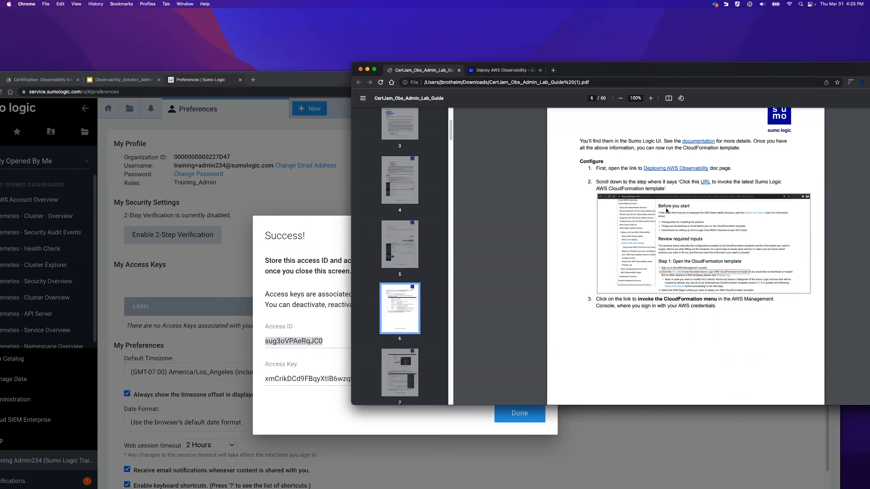
pyautogui.click(506, 71)
pyautogui.scroll(-8, 698, 236)
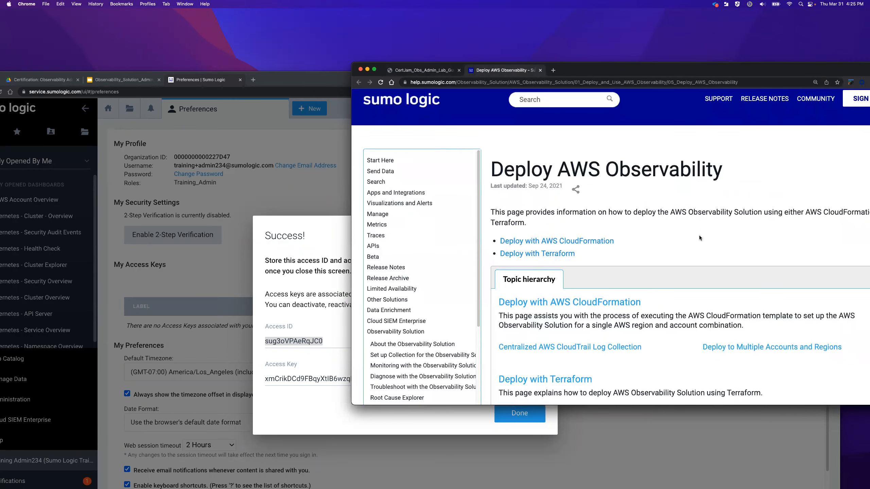
pyautogui.scroll(4, 691, 237)
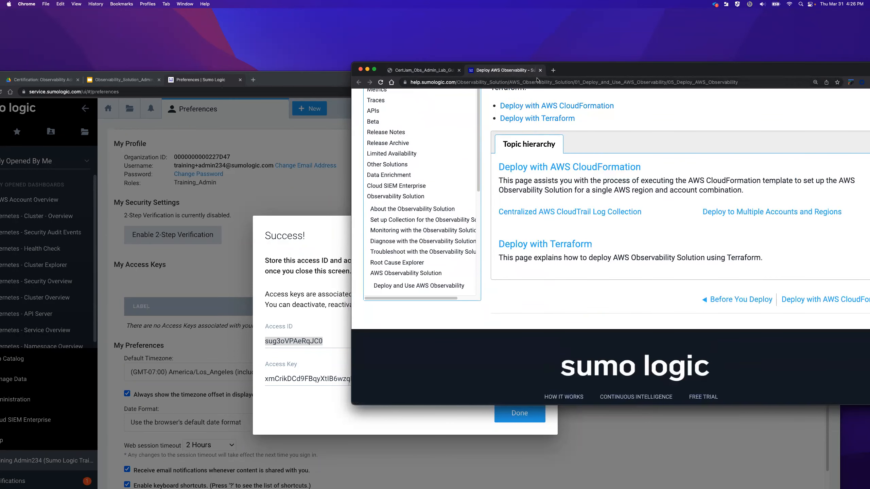
pyautogui.click(426, 71)
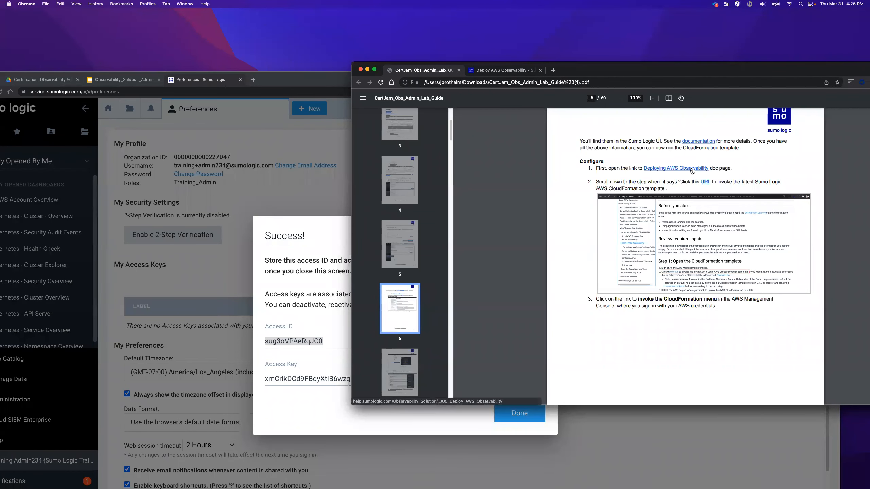
pyautogui.click(706, 182)
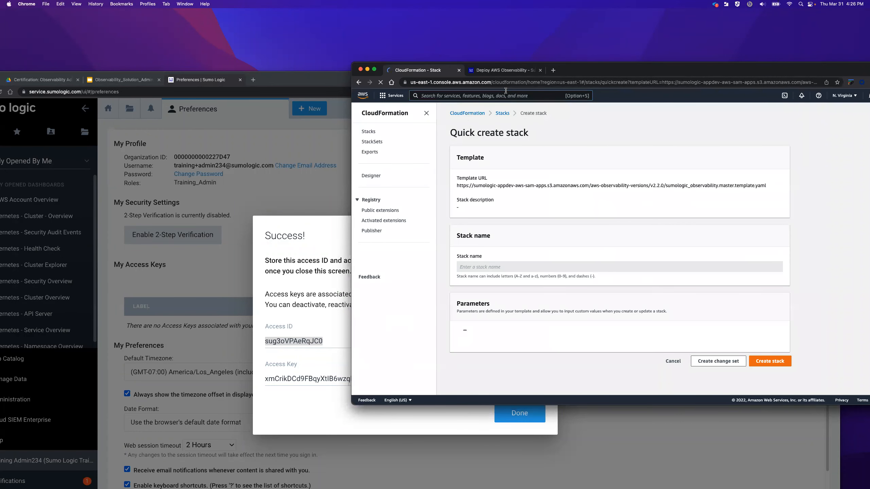
# Step: Return to the Deploy AWS Observability documentation and open its Deploy with AWS CloudFormation page
pyautogui.click(503, 72)
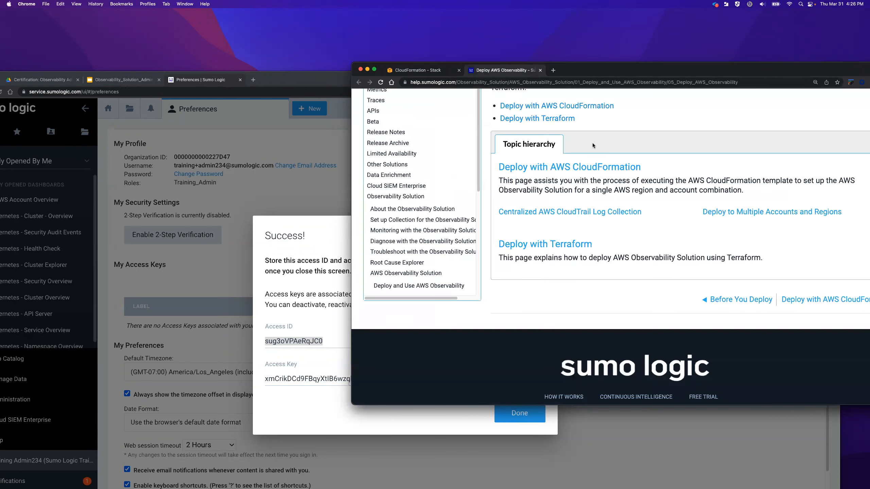
pyautogui.click(581, 167)
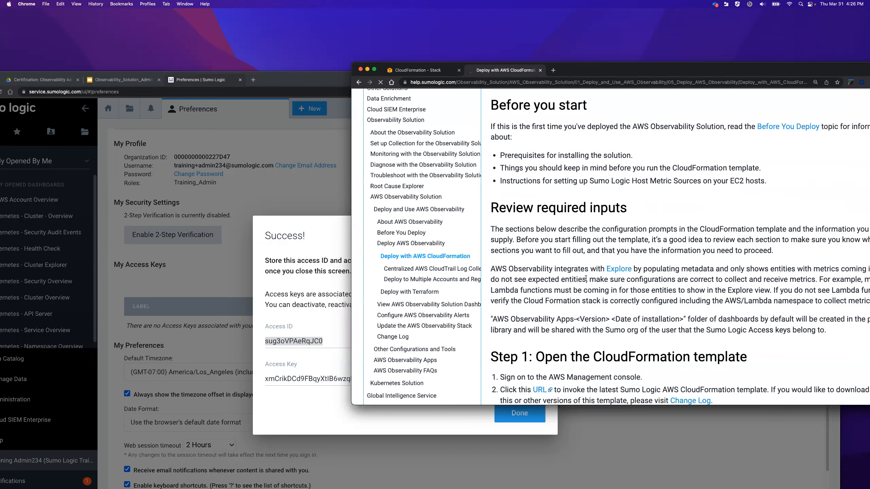
# Step: Read the Deploy with AWS CloudFormation page down to Step 1: Open the CloudFormation template
pyautogui.scroll(-10, 592, 284)
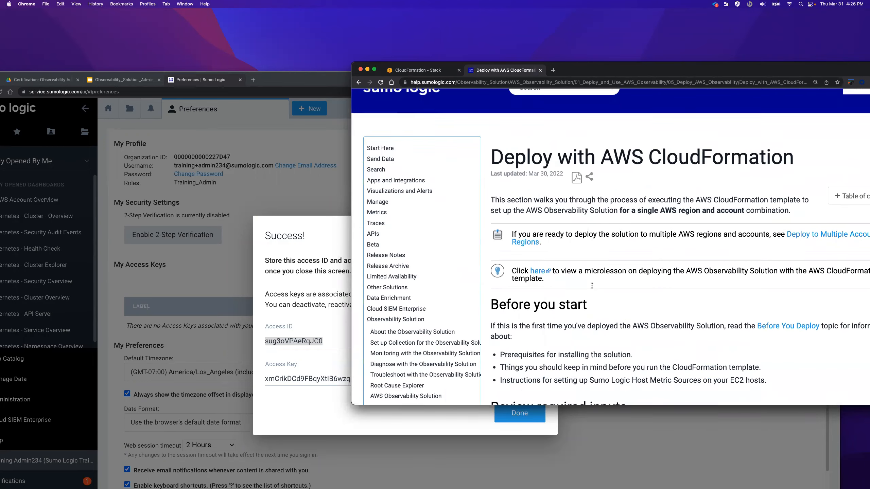
pyautogui.scroll(-1, 538, 287)
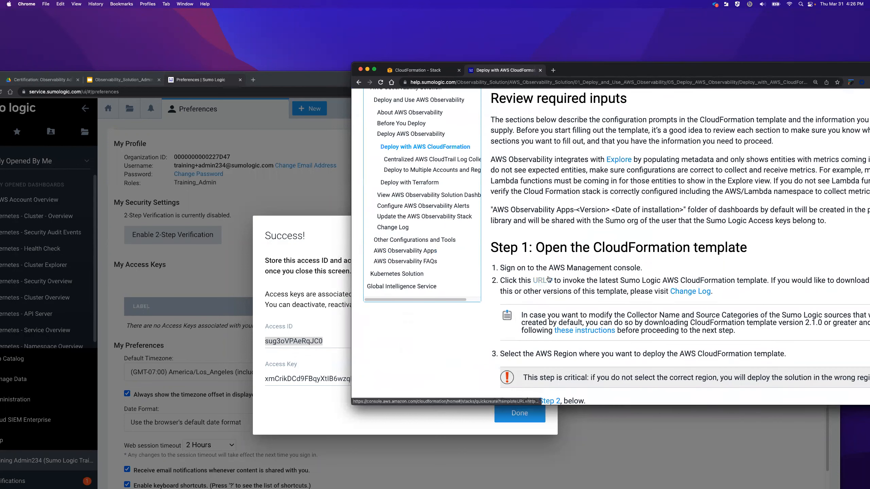
pyautogui.scroll(12, 590, 263)
pyautogui.moveTo(515, 172); pyautogui.dragTo(793, 178)
pyautogui.scroll(-3, 696, 228)
pyautogui.scroll(-15, 695, 228)
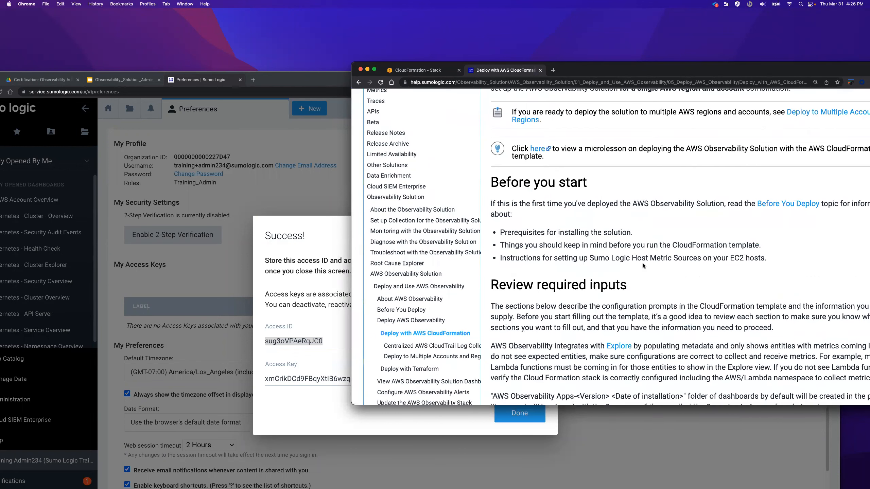
pyautogui.click(757, 242)
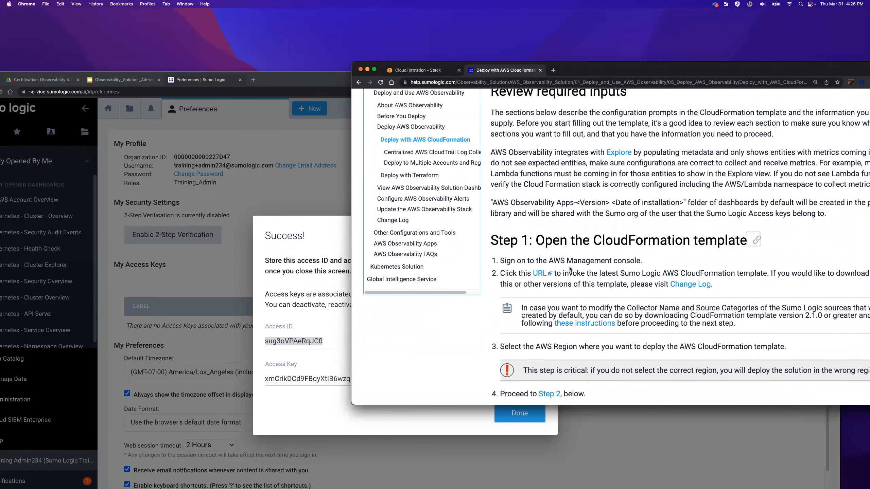
# Step: Display the CloudFormation Quick create stack page and reposition its window so the whole form is in view
pyautogui.click(416, 70)
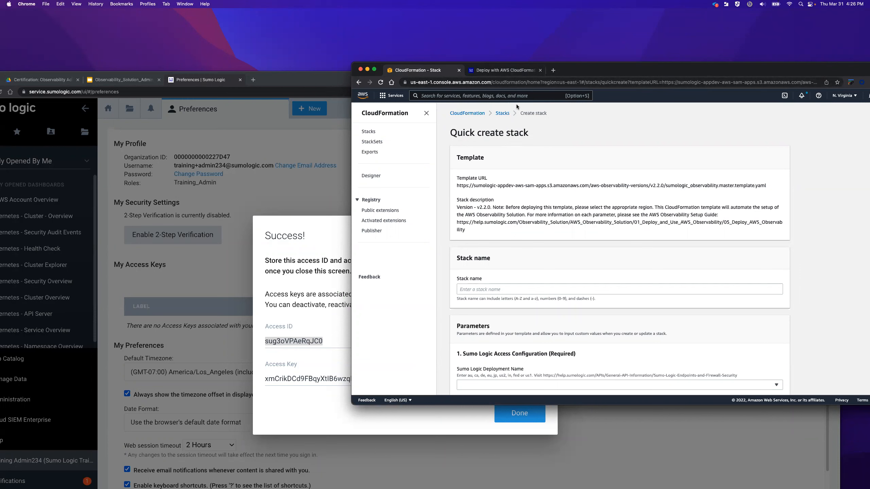
pyautogui.click(507, 74)
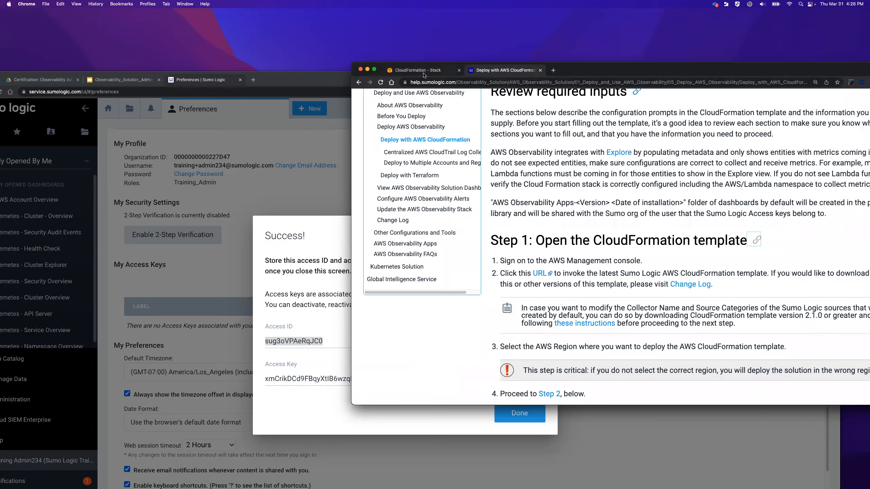
pyautogui.click(426, 68)
pyautogui.moveTo(615, 76); pyautogui.dragTo(530, 64)
# Step: Review the Quick create stack form from the stack name through the access configuration to the AWS ALB Log Source parameters
pyautogui.scroll(-6, 525, 252)
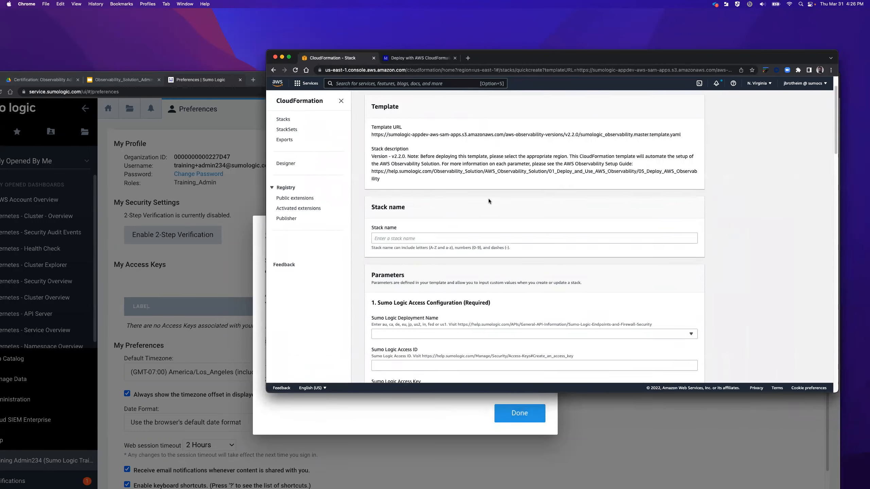
pyautogui.scroll(4, 548, 241)
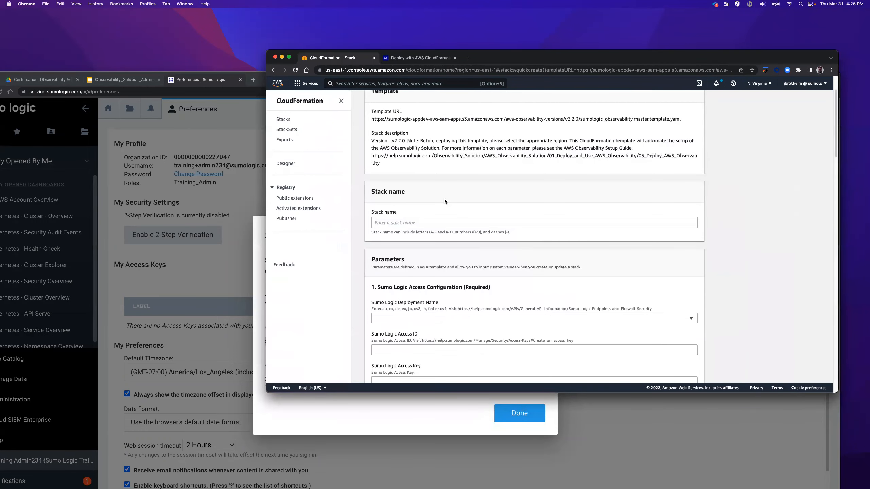
pyautogui.scroll(2, 445, 202)
pyautogui.scroll(-2, 432, 318)
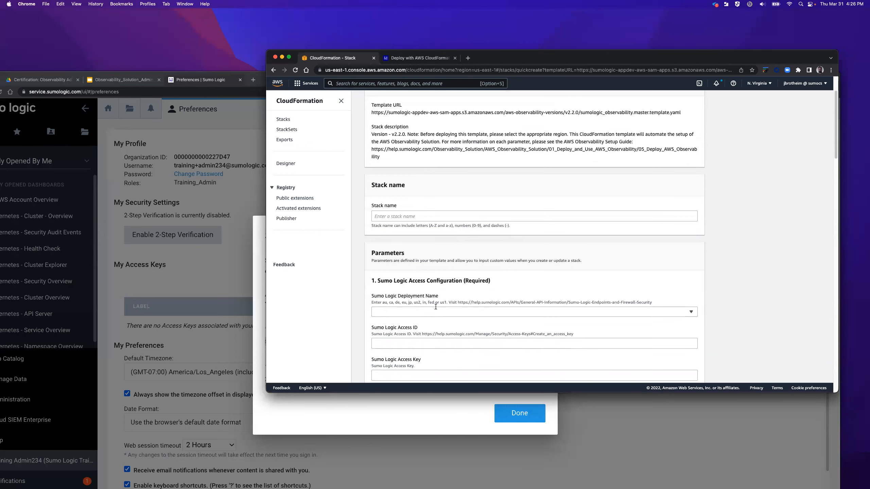
pyautogui.moveTo(374, 280); pyautogui.dragTo(487, 281)
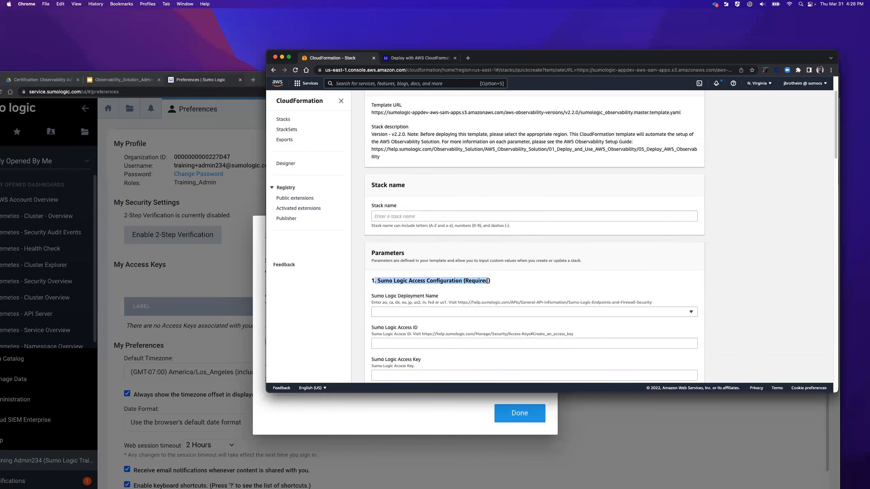
pyautogui.moveTo(439, 296); pyautogui.dragTo(418, 296)
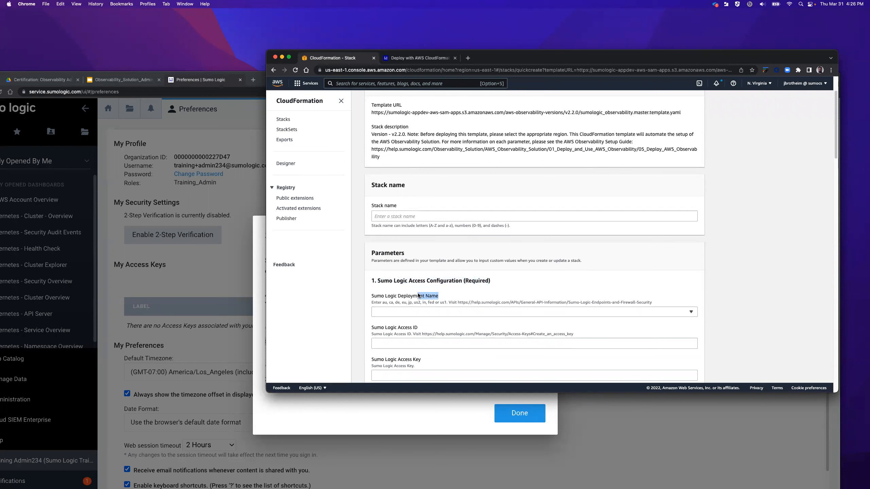
pyautogui.scroll(-4, 418, 353)
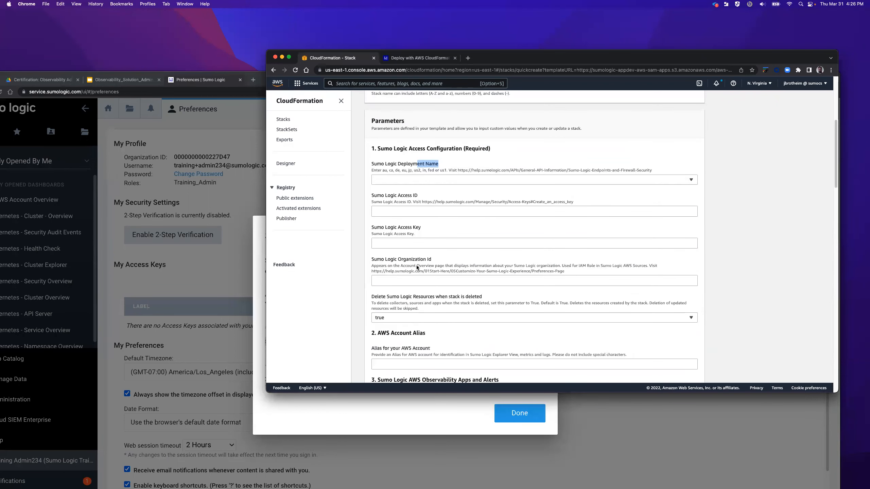
pyautogui.click(419, 230)
pyautogui.moveTo(432, 259); pyautogui.dragTo(415, 261)
pyautogui.scroll(-4, 455, 319)
pyautogui.scroll(-8, 455, 320)
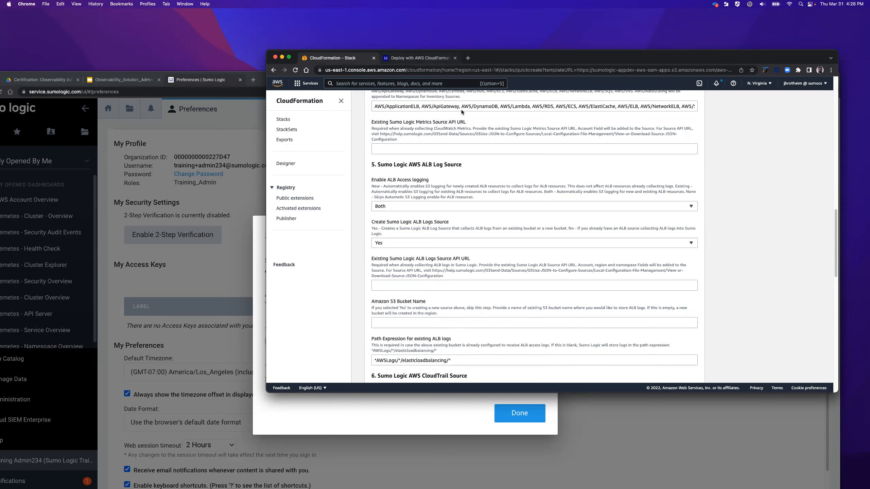
# Step: Rearrange the windows so the Quick create stack form and the Sumo Logic access key dialog are both within reach
pyautogui.moveTo(524, 60); pyautogui.dragTo(711, 77)
pyautogui.moveTo(571, 158); pyautogui.dragTo(504, 99)
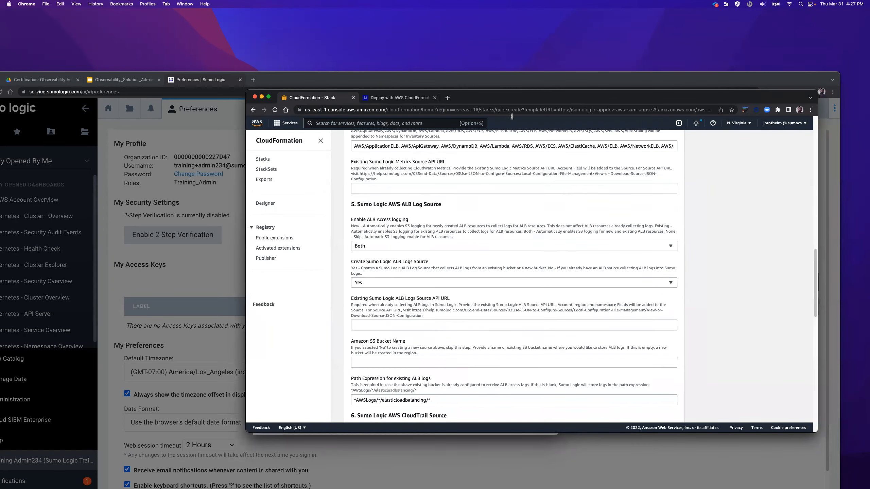
pyautogui.scroll(18, 588, 161)
pyautogui.moveTo(645, 81); pyautogui.dragTo(625, 180)
pyautogui.moveTo(585, 98)
pyautogui.mouseDown()
pyautogui.moveTo(598, 105)
pyautogui.moveTo(597, 85)
pyautogui.mouseUp()
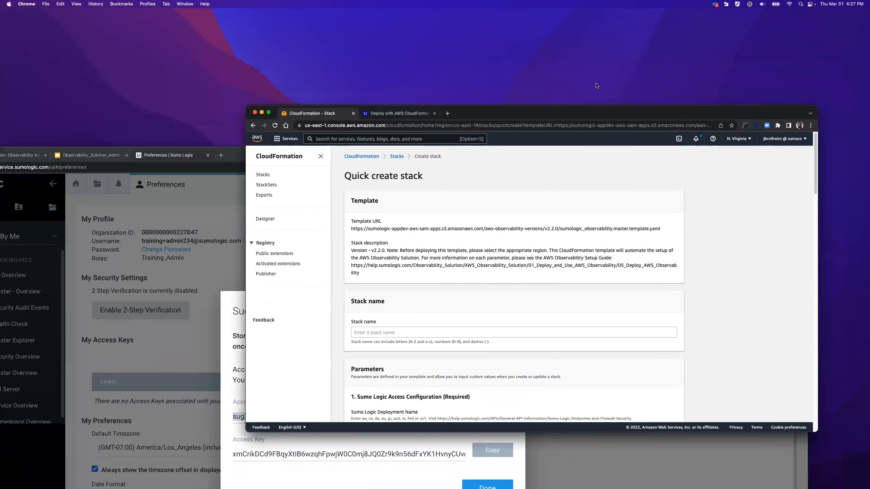
pyautogui.moveTo(246, 151); pyautogui.dragTo(242, 130)
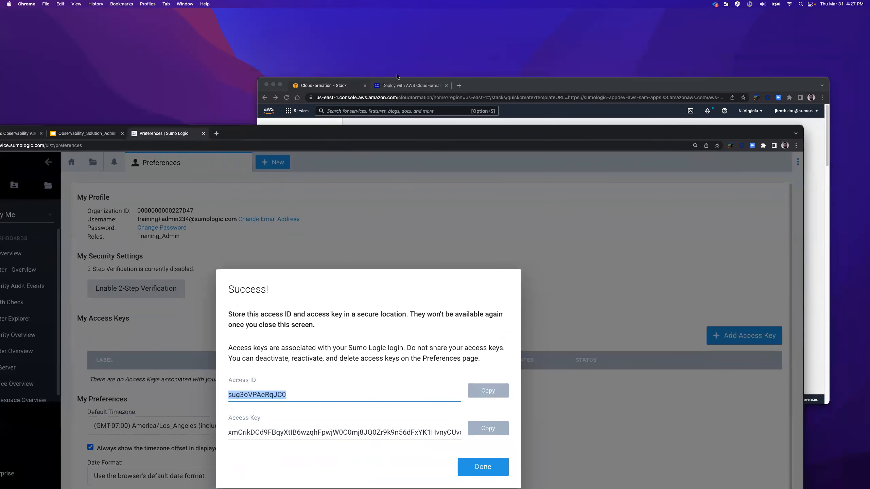
# Step: Check the Step 2: Sumo Logic access configuration prompts in the Deploy with AWS CloudFormation documentation
pyautogui.click(408, 85)
pyautogui.scroll(-15, 460, 233)
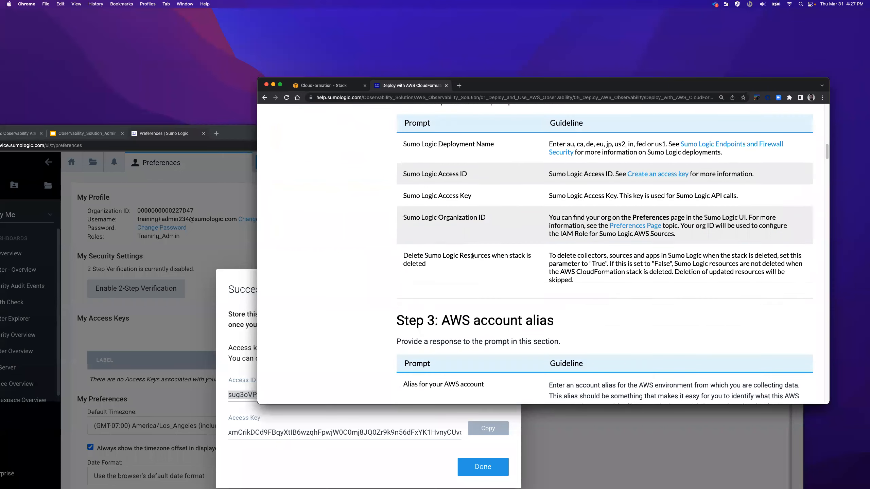
pyautogui.scroll(3, 449, 266)
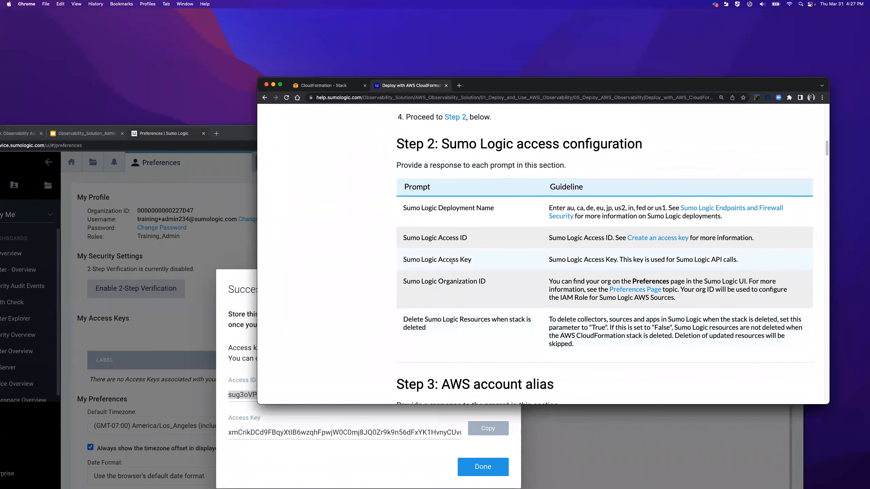
pyautogui.scroll(5, 455, 266)
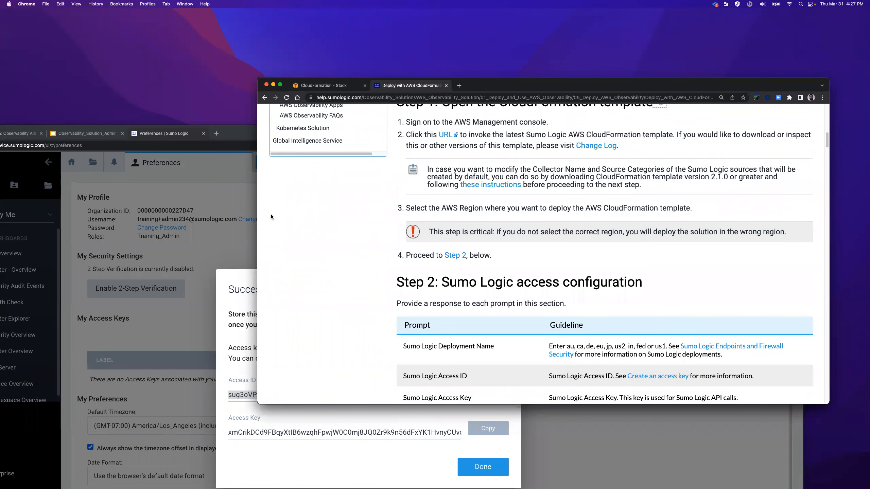
# Step: Return to the Quick create stack form and enter a first name as the stack name
pyautogui.click(238, 141)
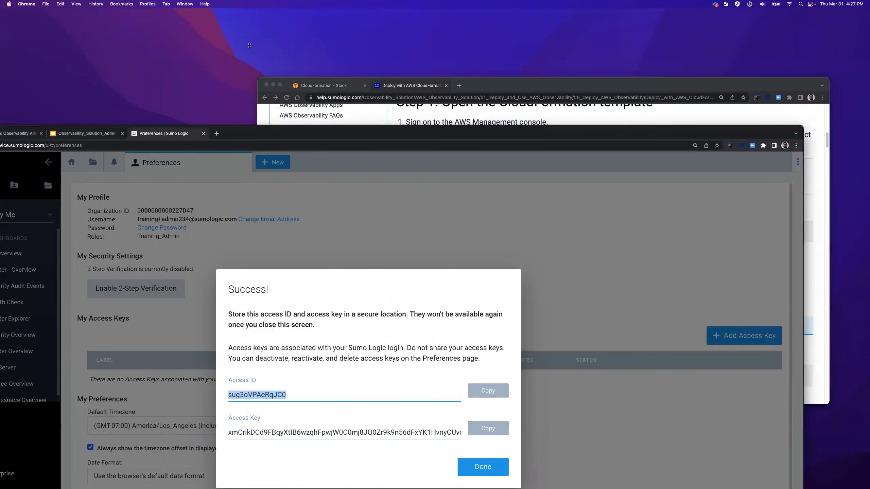
pyautogui.click(314, 85)
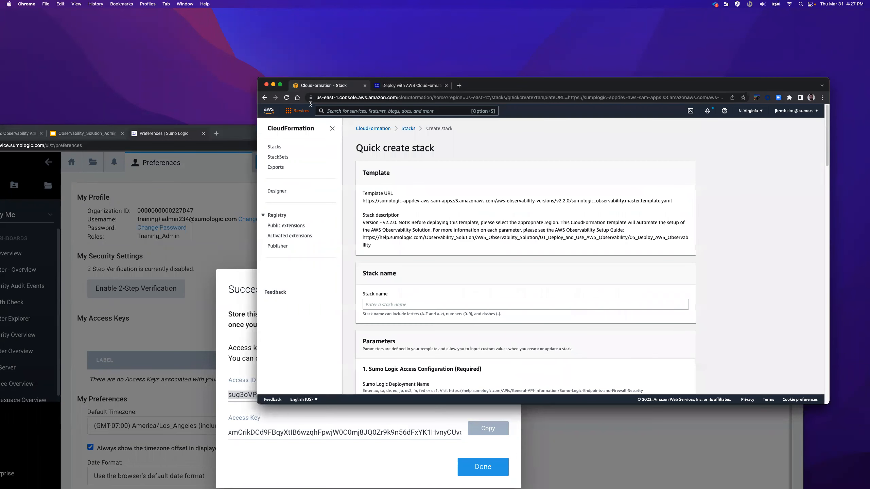
pyautogui.click(396, 301)
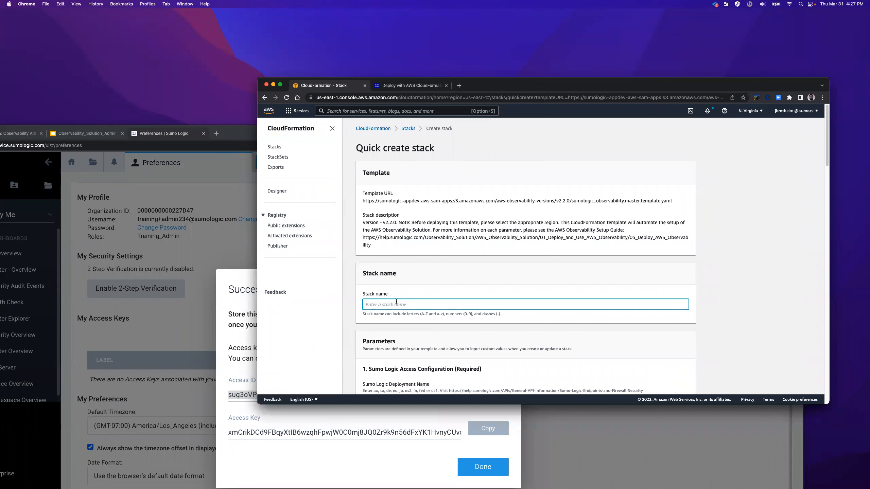
pyautogui.write('Josh')
# Step: Check the options for the Sumo Logic Deployment Name parameter without choosing one
pyautogui.scroll(-3, 407, 304)
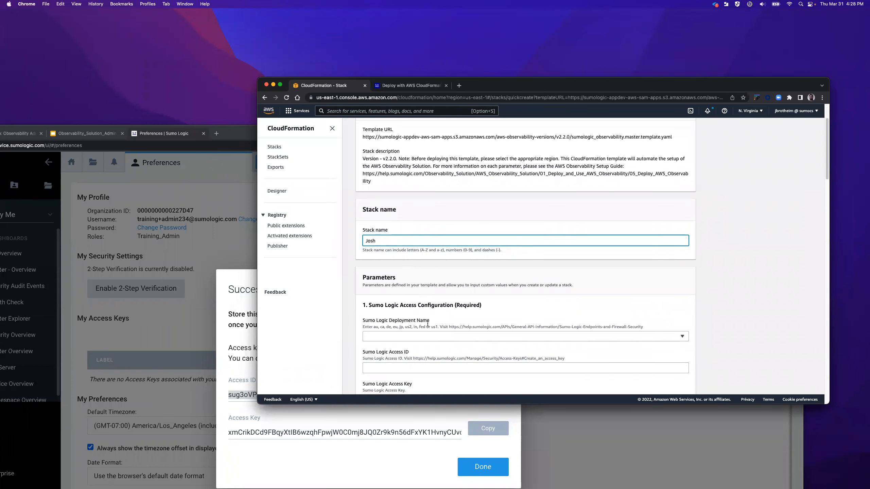
pyautogui.scroll(-2, 406, 274)
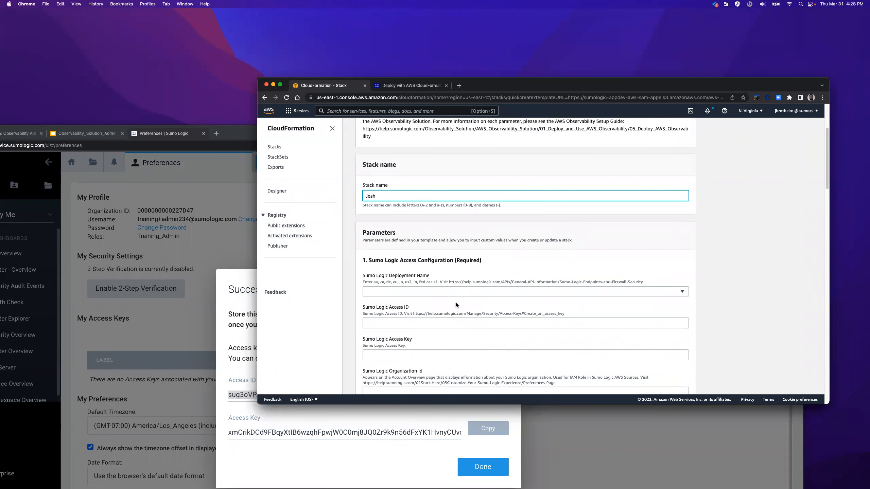
pyautogui.click(422, 292)
pyautogui.click(447, 282)
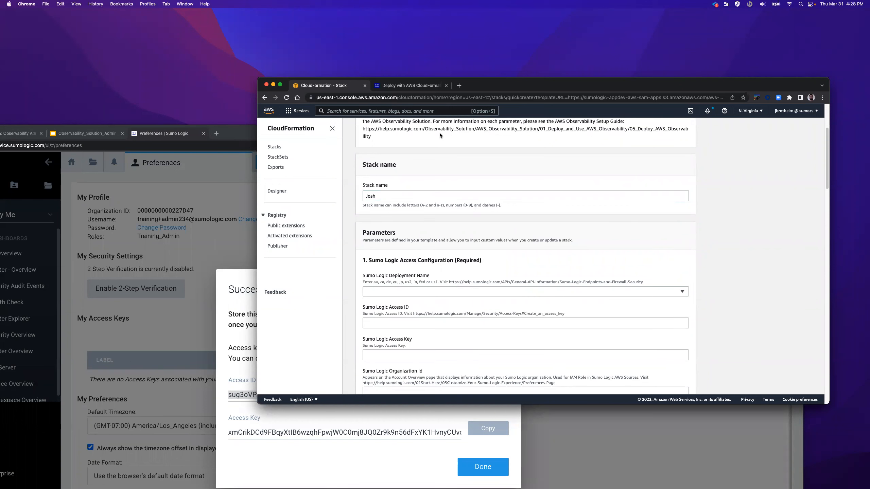
# Step: Open CertJam_Obs_Admin_Lab_Guide (1).pdf in Preview and place its window beside the Quick create stack form
pyautogui.moveTo(521, 90); pyautogui.dragTo(476, 73)
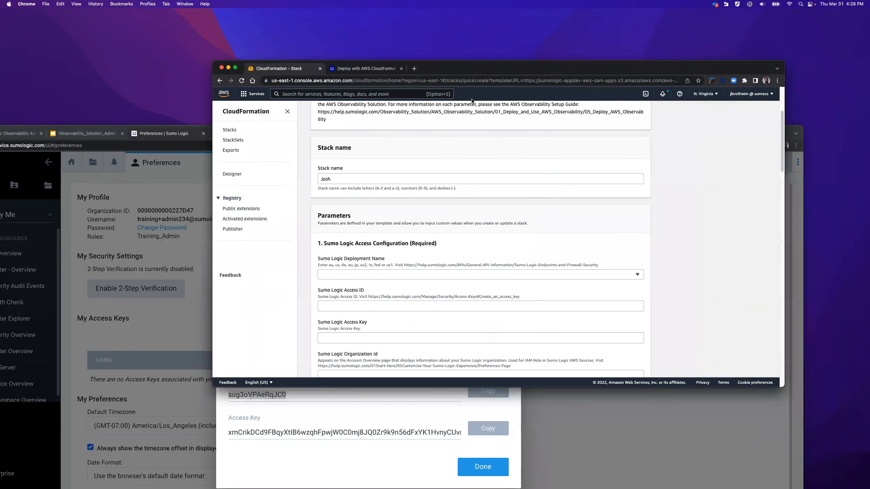
pyautogui.press('super+Tab')
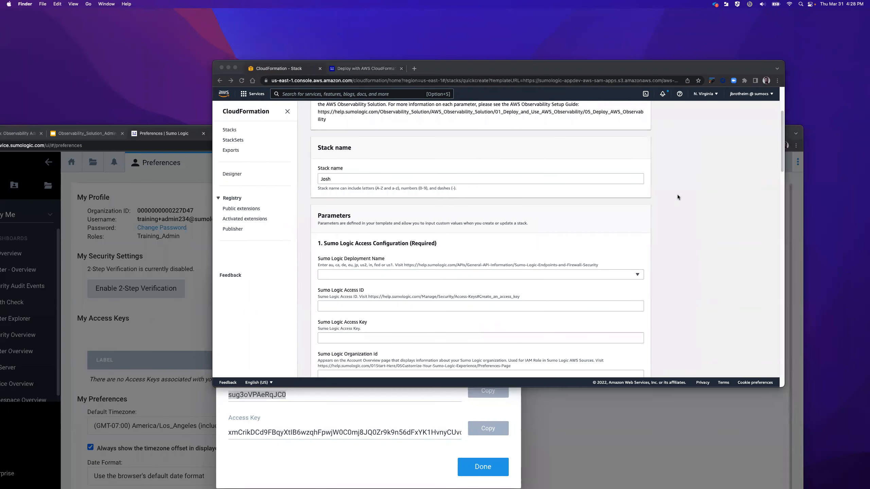
pyautogui.doubleClick(363, 163)
pyautogui.moveTo(384, 134); pyautogui.dragTo(868, 137)
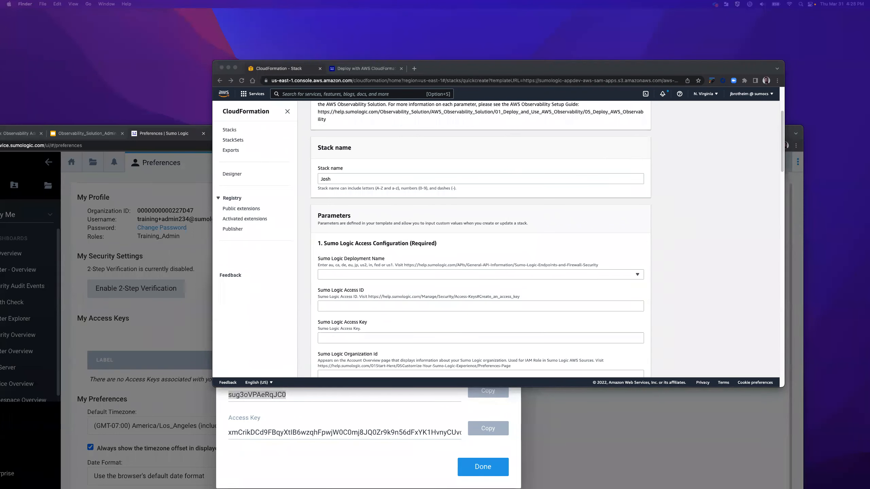
pyautogui.moveTo(868, 178); pyautogui.dragTo(568, 166)
# Step: Examine the lab guide's Configure instructions for the stack name, deployment name and access parameters in steps 5 to 9
pyautogui.scroll(-4, 578, 364)
pyautogui.scroll(-10, 578, 364)
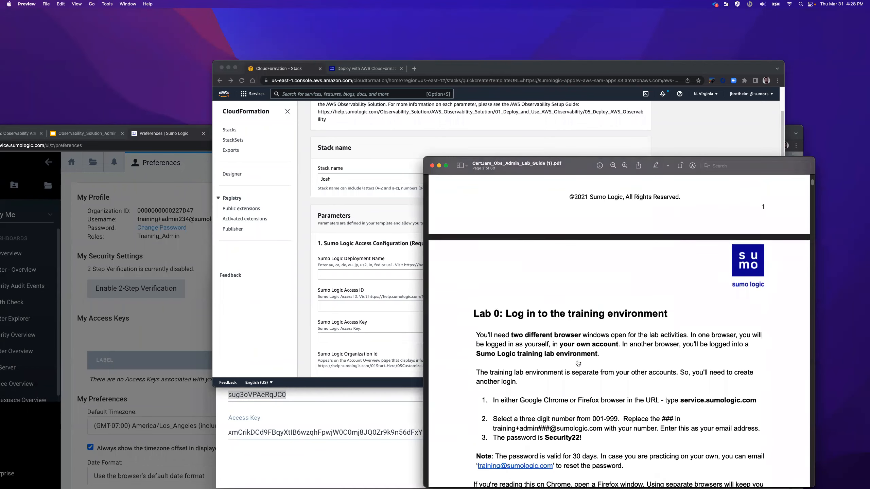
pyautogui.scroll(-10, 577, 363)
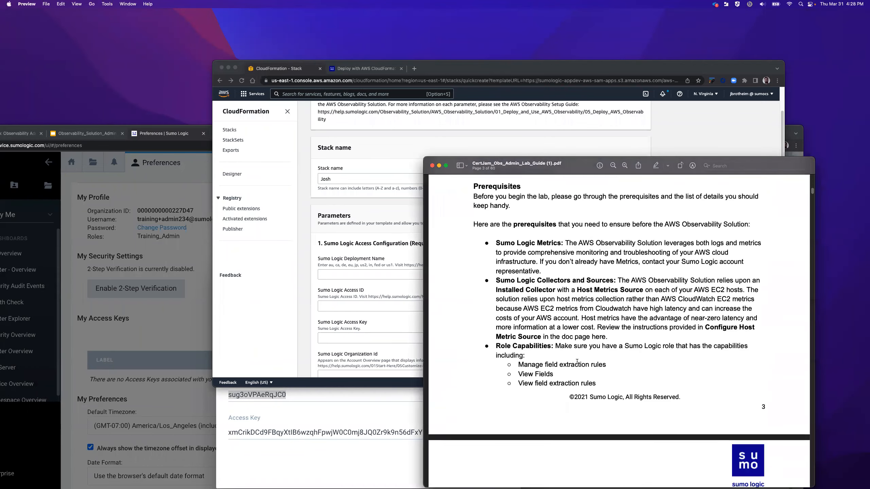
pyautogui.scroll(-10, 578, 361)
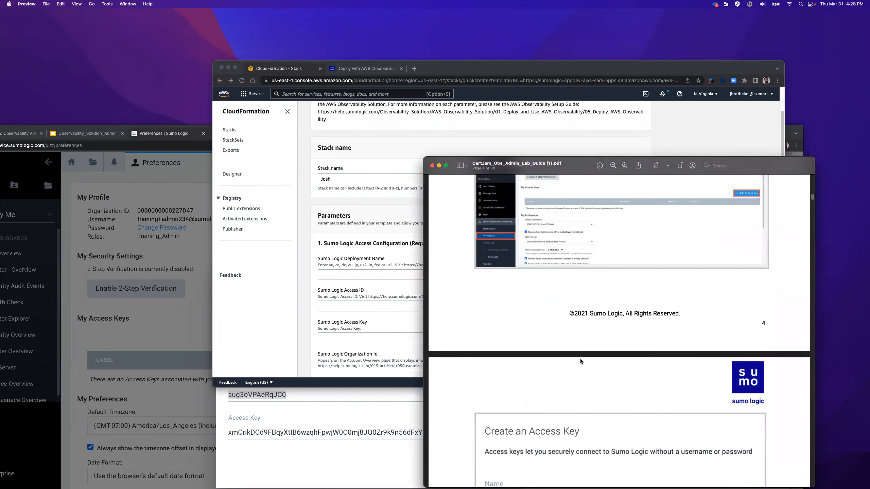
pyautogui.scroll(-10, 581, 361)
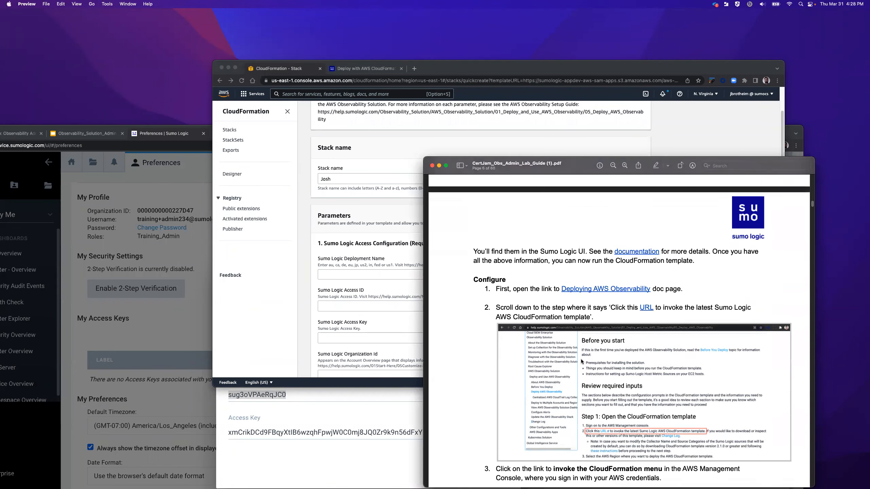
pyautogui.scroll(-10, 581, 361)
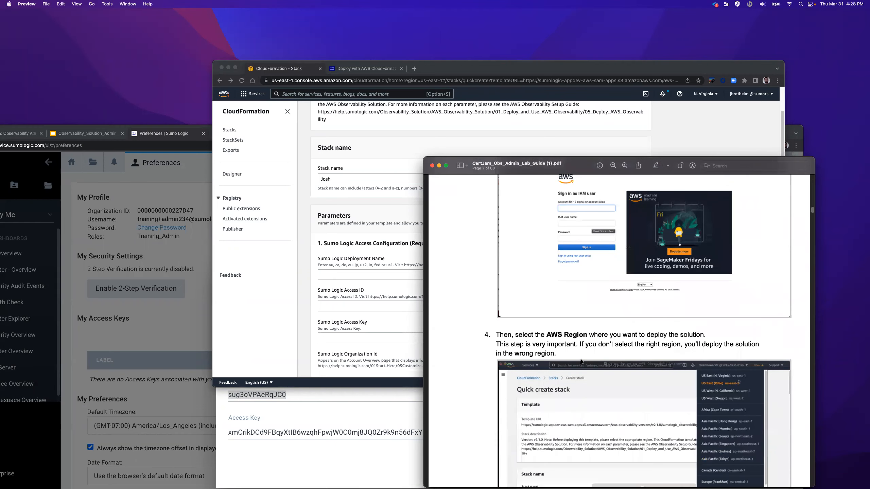
pyautogui.scroll(-3, 581, 361)
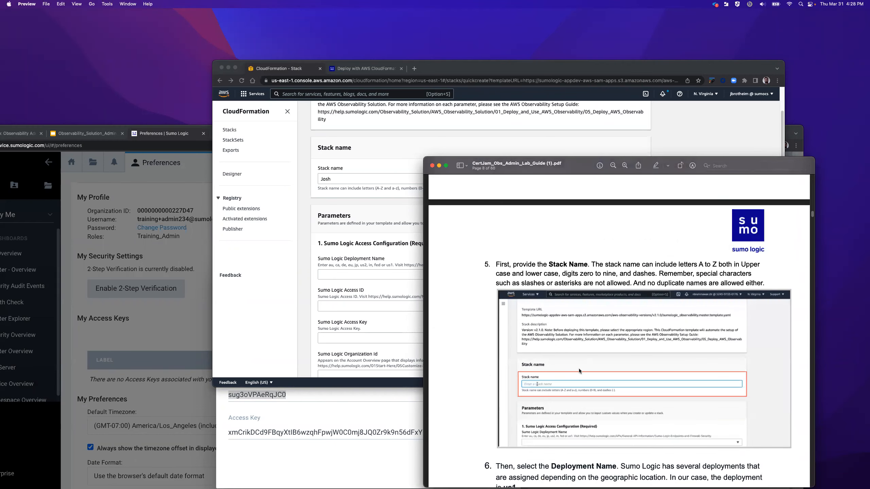
pyautogui.scroll(-4, 579, 369)
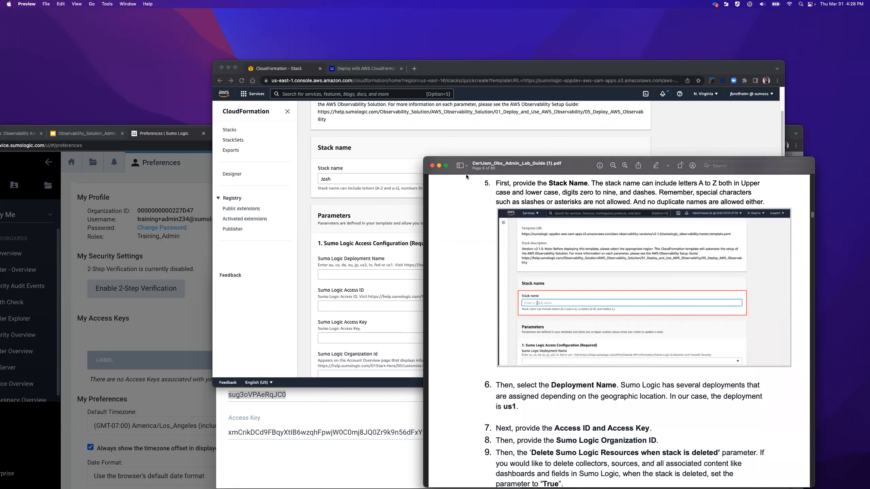
# Step: Move the lab guide window aside and set the Sumo Logic Deployment Name parameter to us1 in the Quick create stack form
pyautogui.moveTo(492, 165); pyautogui.dragTo(544, 121)
pyautogui.click(379, 273)
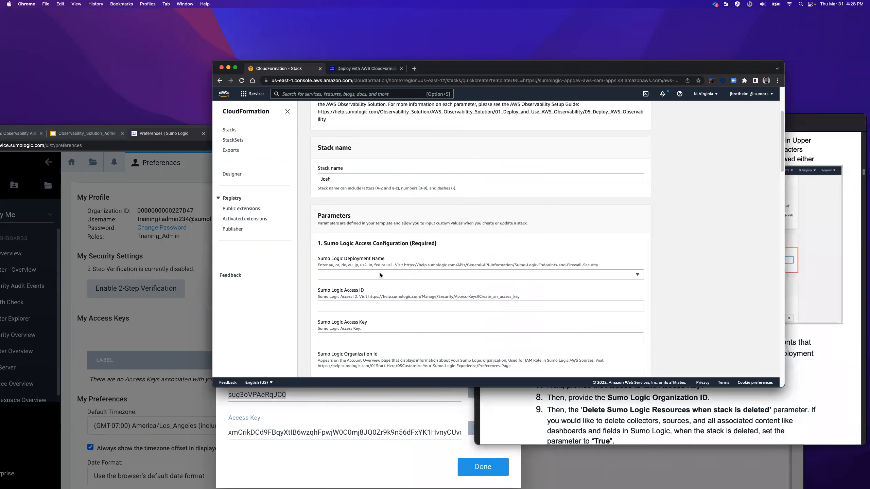
pyautogui.click(382, 274)
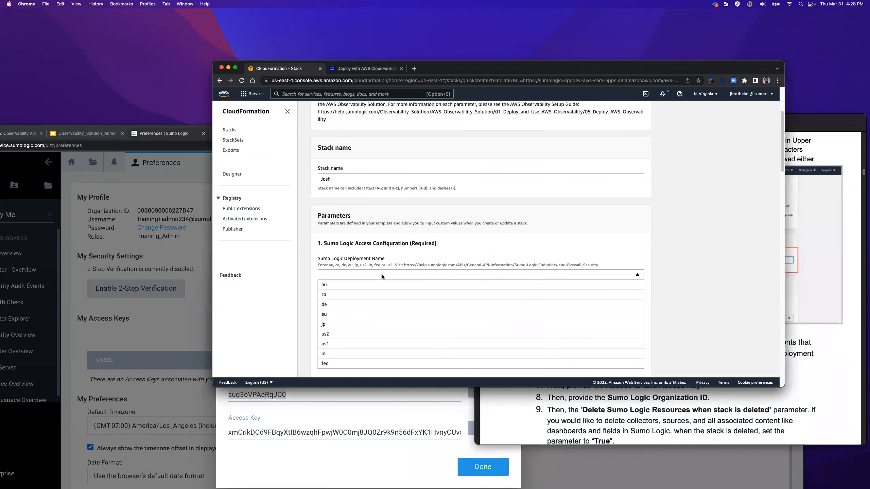
pyautogui.click(369, 344)
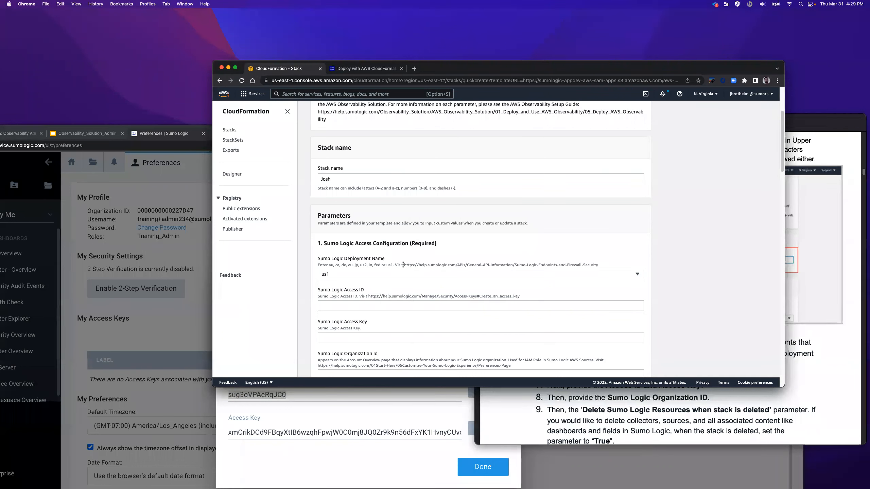
pyautogui.click(472, 274)
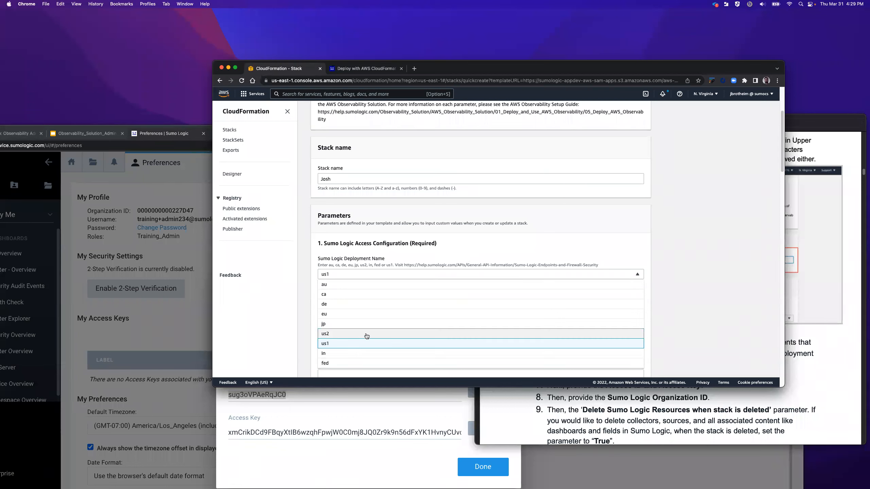
pyautogui.click(437, 269)
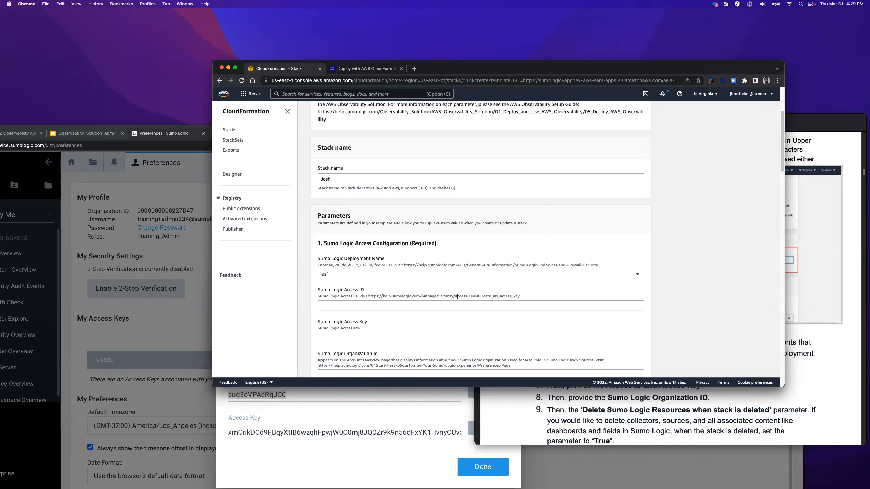
# Step: Copy the access ID from the Sumo Logic Success dialog into the stack form's Sumo Logic Access ID parameter
pyautogui.click(411, 301)
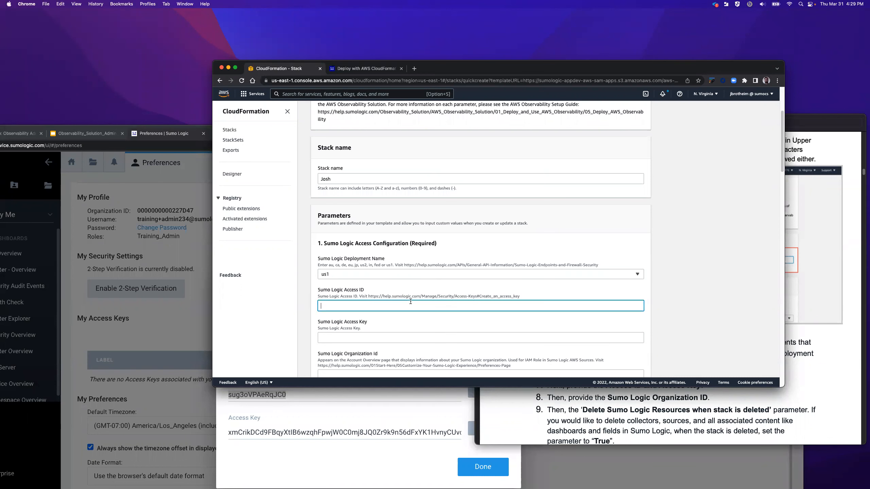
pyautogui.click(426, 337)
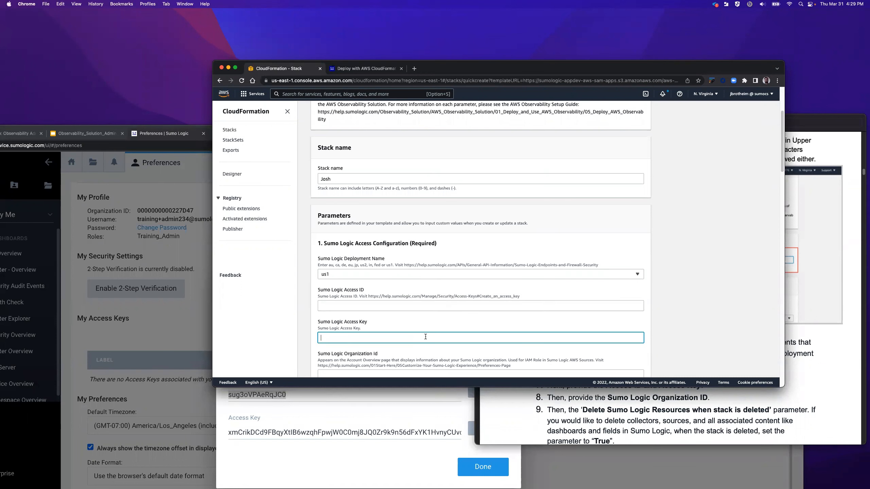
pyautogui.click(434, 403)
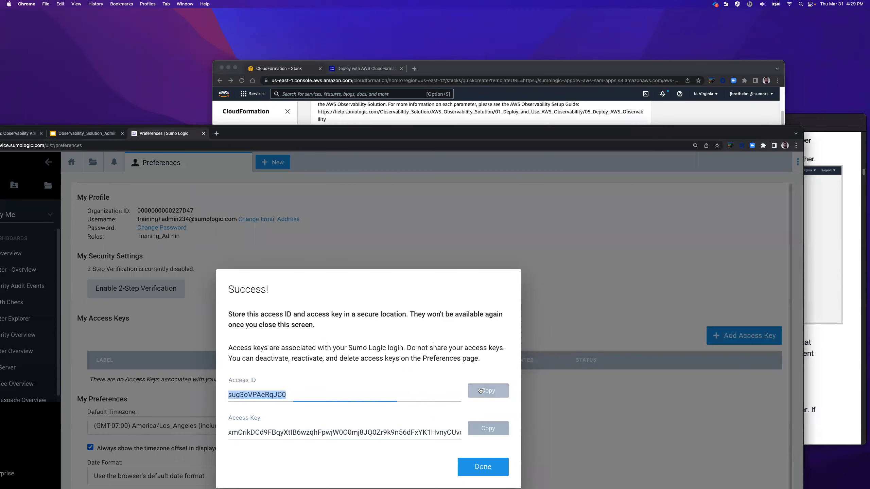
pyautogui.click(562, 65)
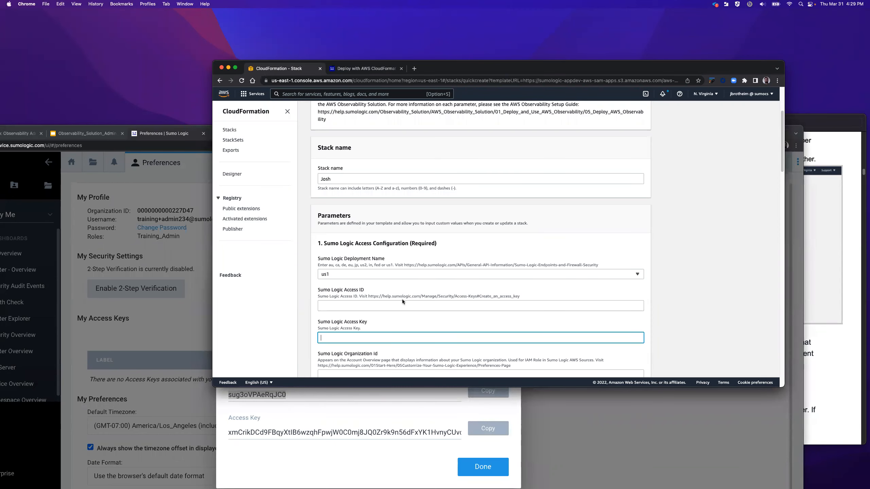
pyautogui.click(388, 302)
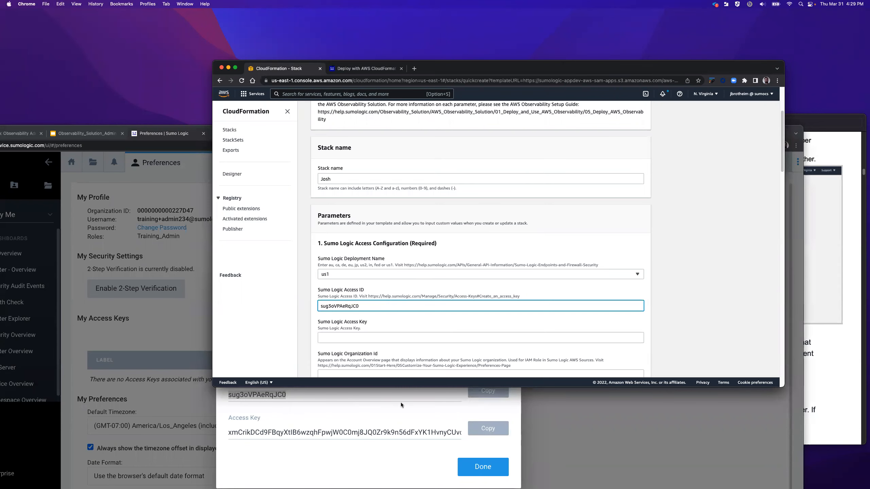
# Step: Copy the access key from the Sumo Logic Success dialog into the stack form's Sumo Logic Access Key parameter
pyautogui.click(514, 429)
pyautogui.click(501, 432)
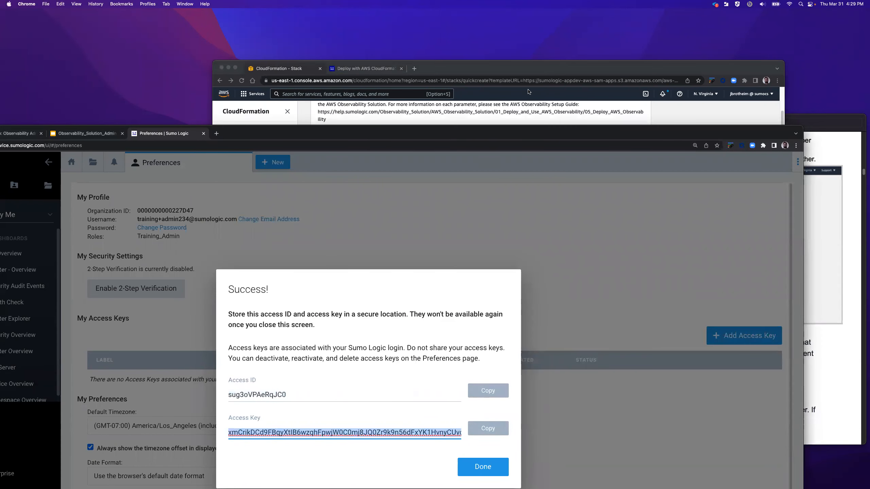
pyautogui.click(536, 67)
pyautogui.click(353, 339)
pyautogui.press('super+v')
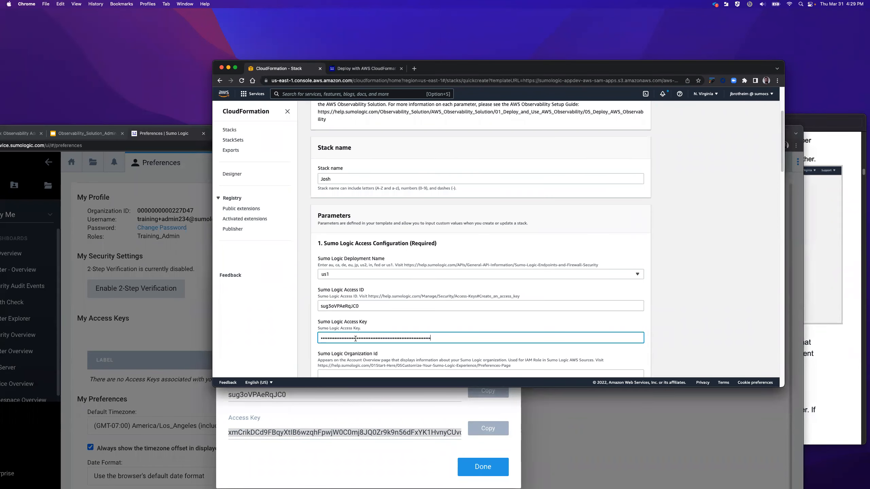
# Step: Close the Sumo Logic Success dialog and copy the profile's organization ID into the stack form's Sumo Logic Organization Id parameter
pyautogui.scroll(-3, 356, 357)
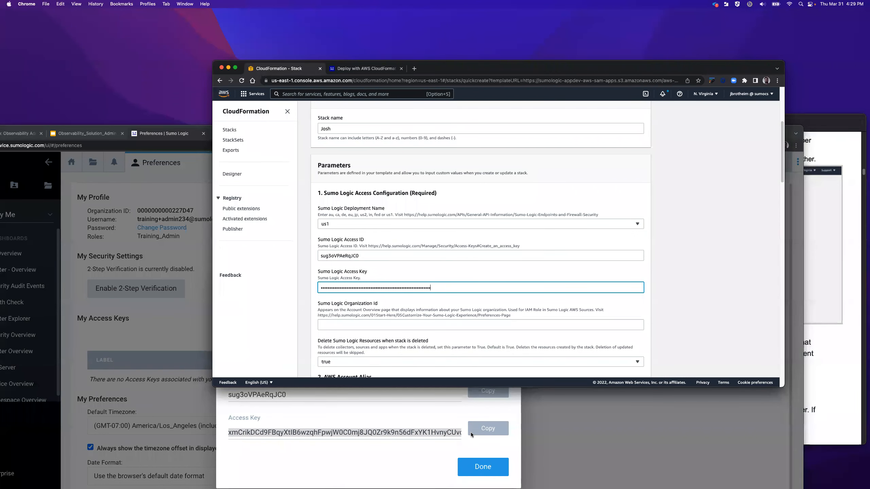
pyautogui.click(480, 467)
pyautogui.click(480, 467)
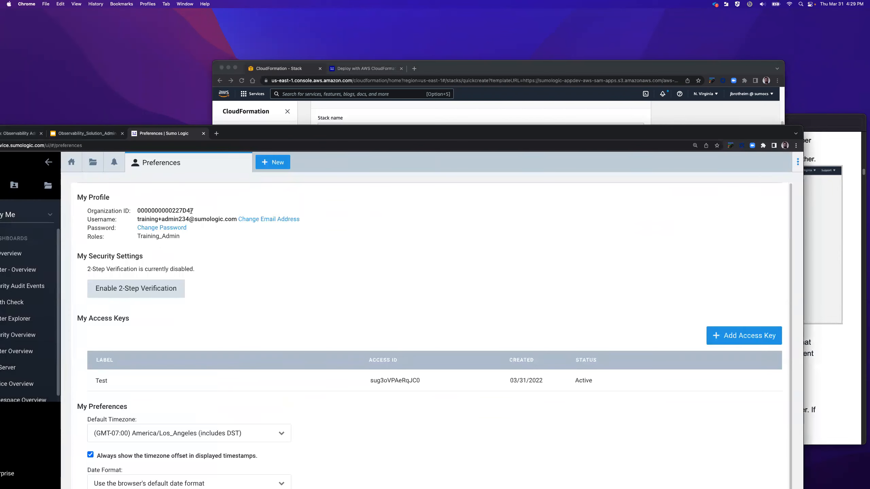
pyautogui.moveTo(137, 210); pyautogui.dragTo(198, 212)
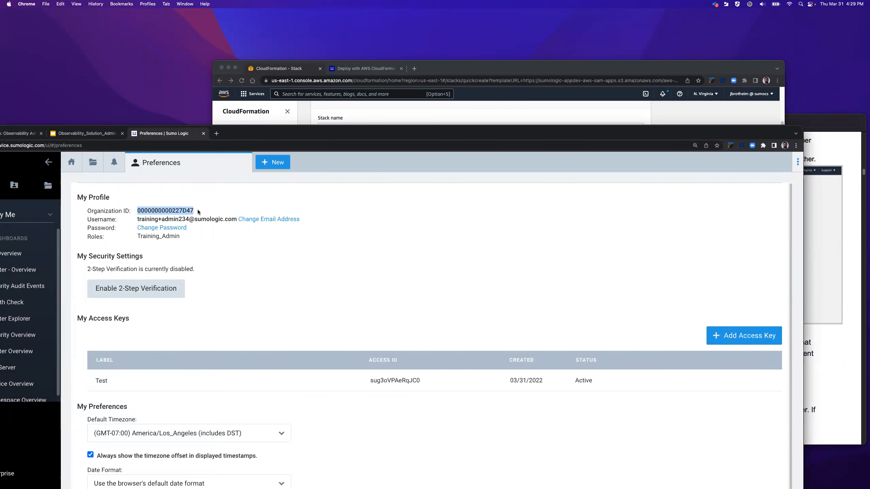
pyautogui.press('super+c')
pyautogui.click(380, 118)
pyautogui.click(378, 329)
pyautogui.press('super+v')
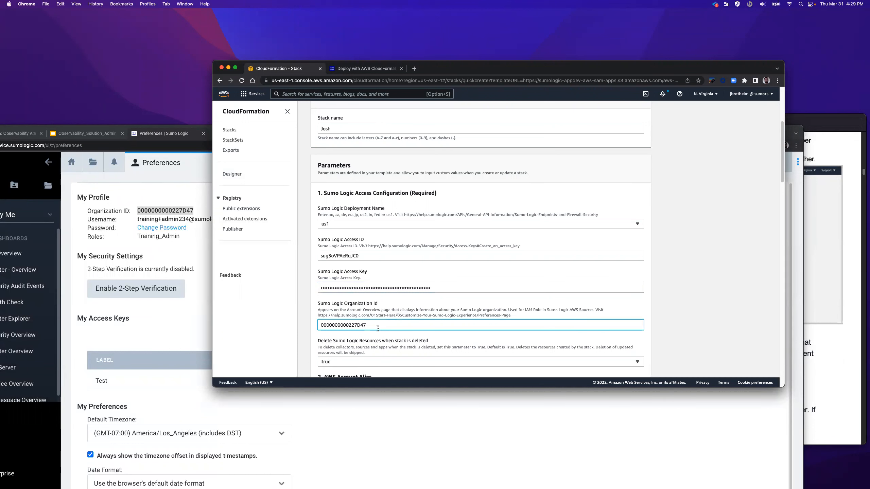
# Step: Compare the Delete Sumo Logic Resources when stack is deleted parameter with step 9 of the lab guide
pyautogui.moveTo(377, 303); pyautogui.dragTo(362, 305)
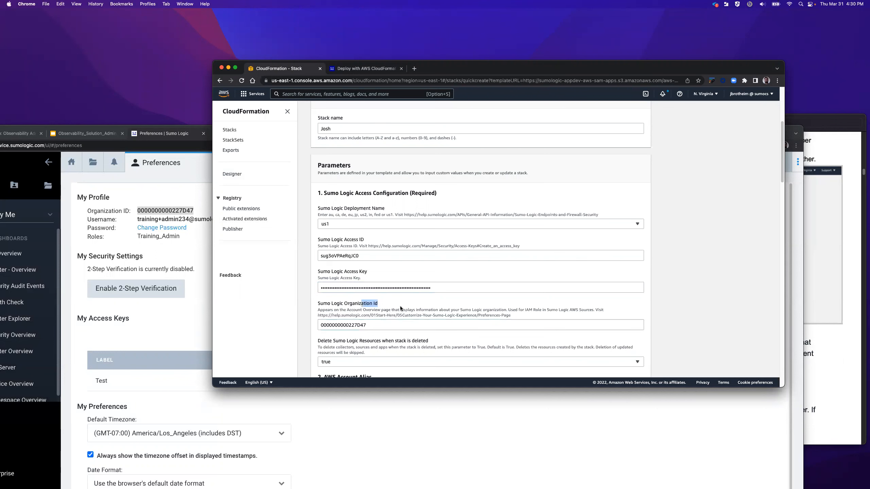
pyautogui.scroll(-3, 400, 309)
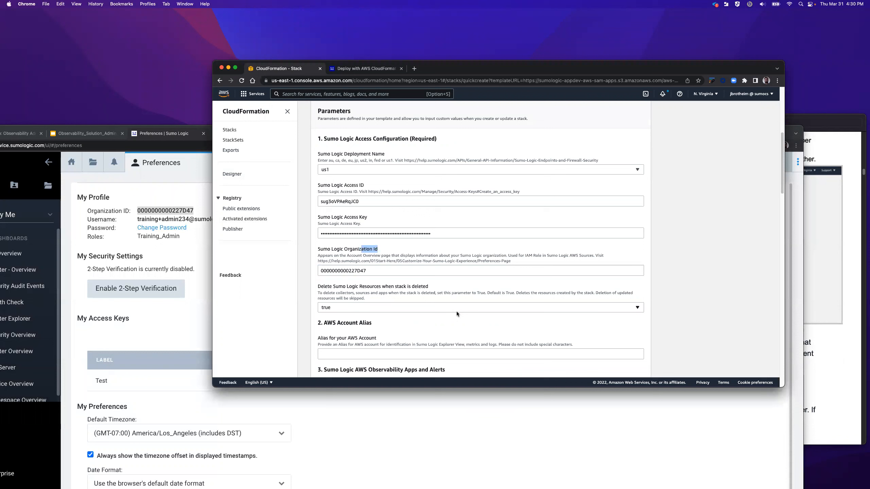
pyautogui.click(365, 300)
pyautogui.moveTo(336, 288); pyautogui.dragTo(428, 289)
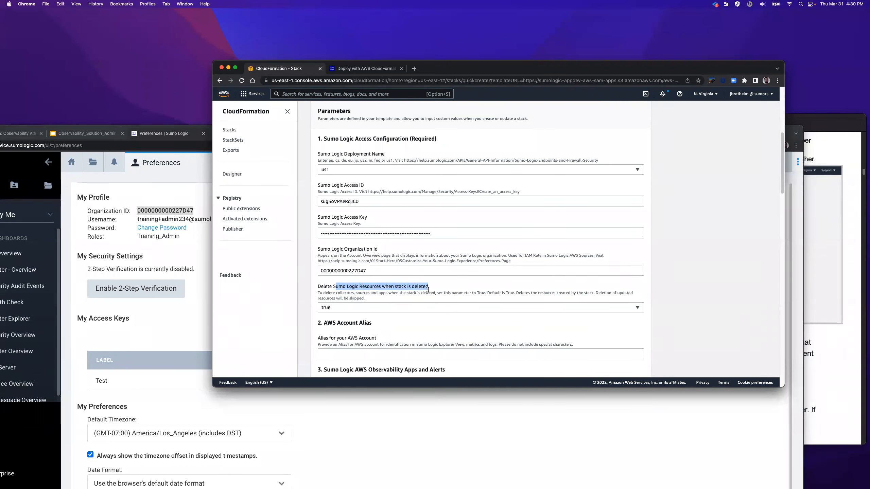
pyautogui.click(809, 238)
pyautogui.scroll(-1, 780, 267)
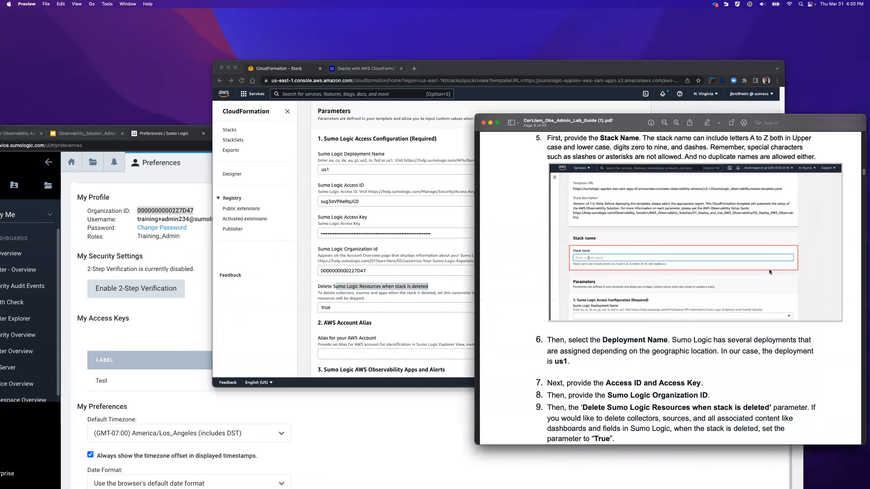
pyautogui.scroll(-4, 769, 269)
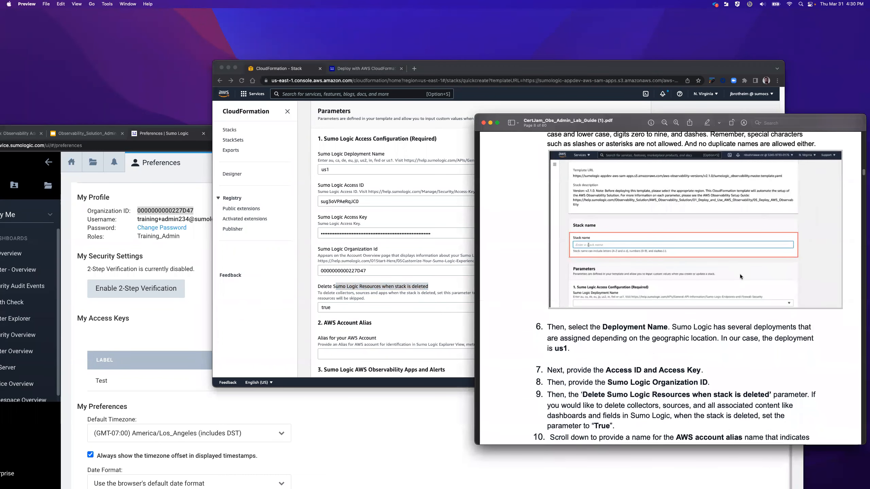
pyautogui.click(381, 324)
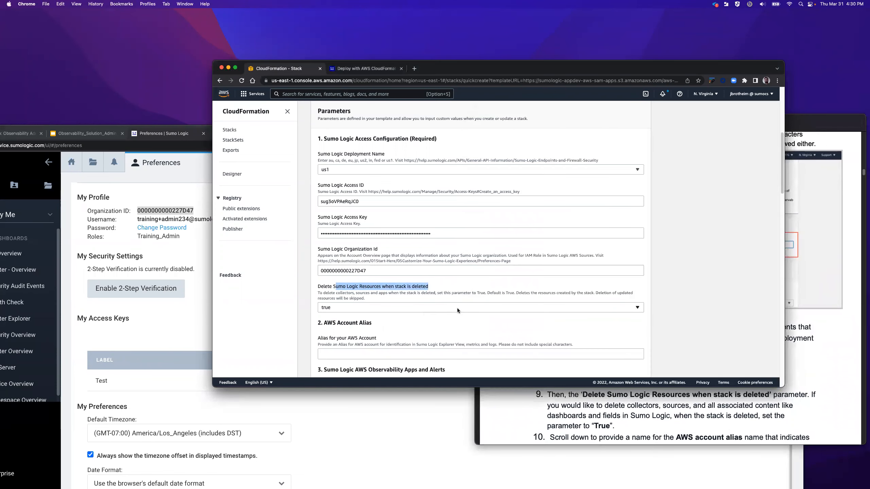
pyautogui.click(438, 306)
pyautogui.click(652, 304)
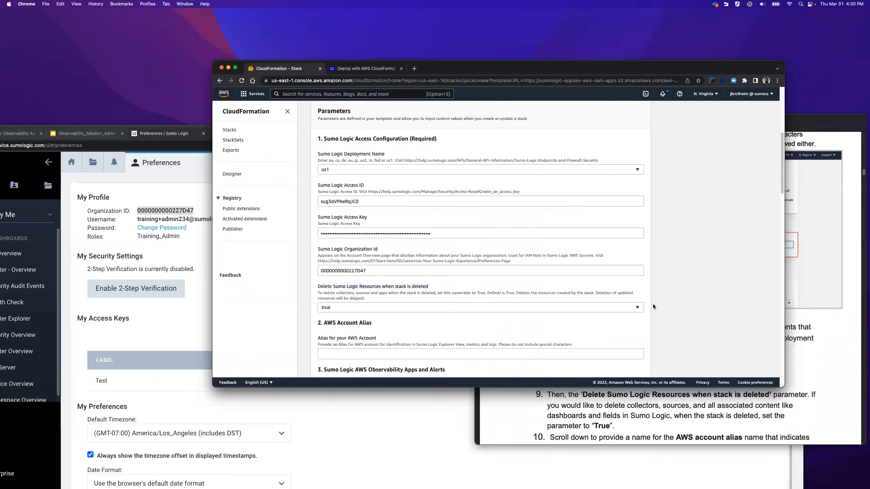
# Step: Enter a first name in lowercase as the alias for the AWS account, following step 10 of the lab guide
pyautogui.scroll(-1, 663, 316)
pyautogui.scroll(-1, 663, 316)
pyautogui.scroll(-2, 819, 382)
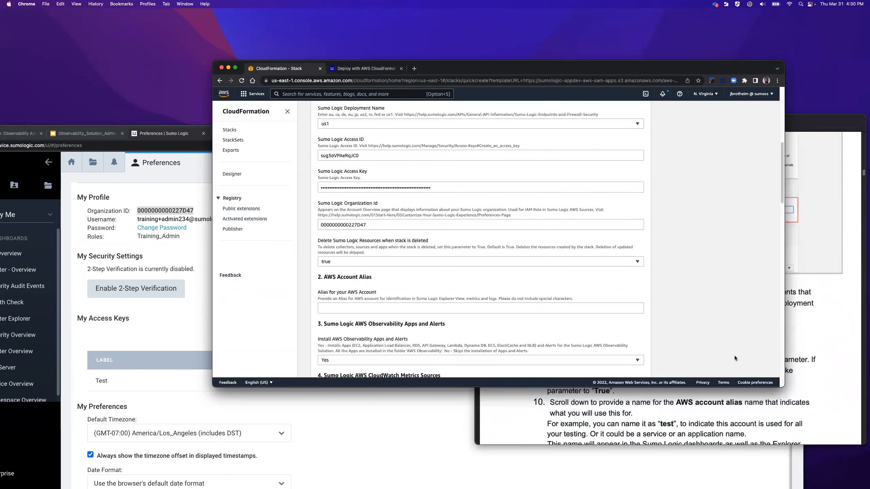
pyautogui.click(377, 308)
pyautogui.scroll(5, 377, 307)
pyautogui.scroll(-4, 377, 317)
pyautogui.scroll(-5, 377, 316)
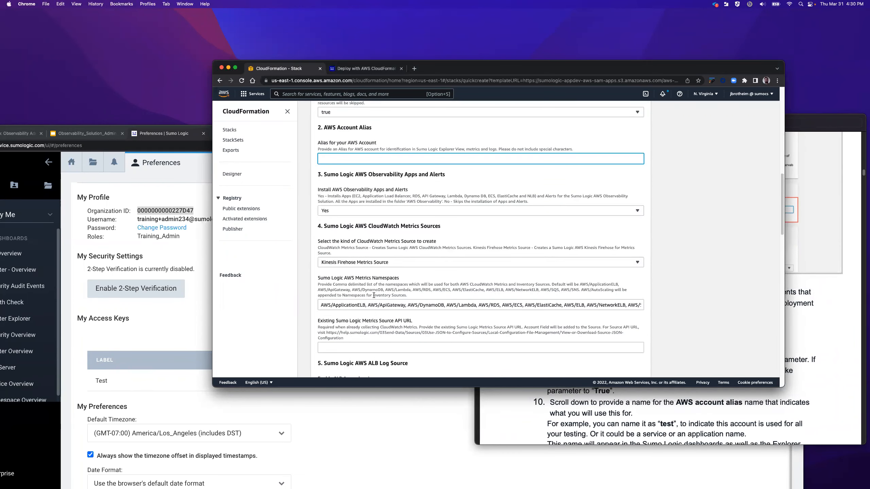
pyautogui.write('josh')
# Step: Examine lab guide steps 10 and 11 on the account alias and the Install AWS Observability Apps and Alerts parameter
pyautogui.click(797, 391)
pyautogui.scroll(-3, 450, 242)
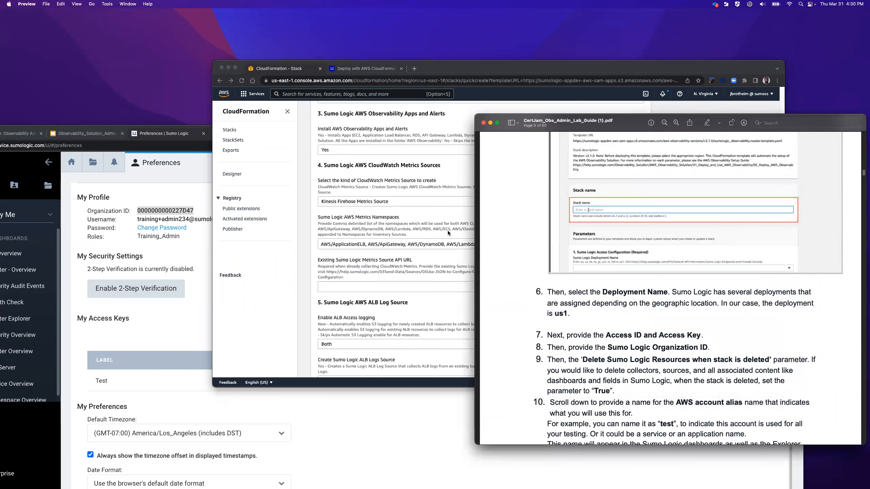
pyautogui.scroll(1, 447, 147)
pyautogui.click(452, 153)
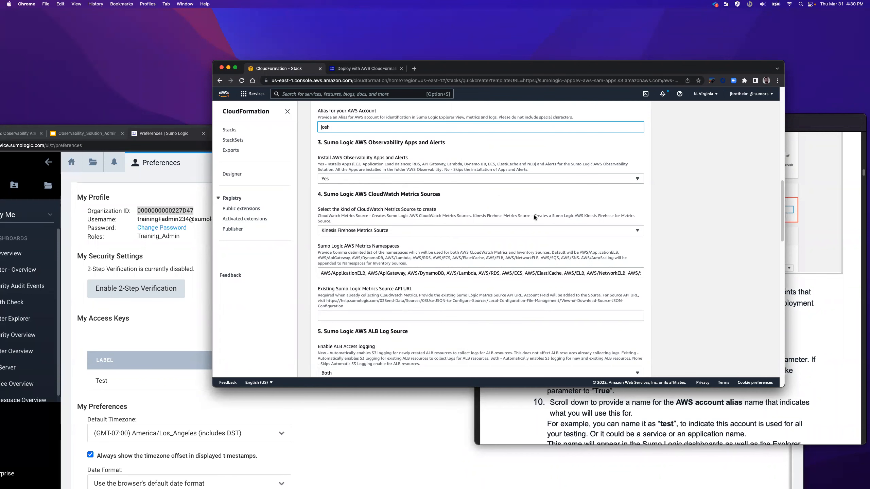
pyautogui.click(821, 365)
pyautogui.scroll(-10, 819, 363)
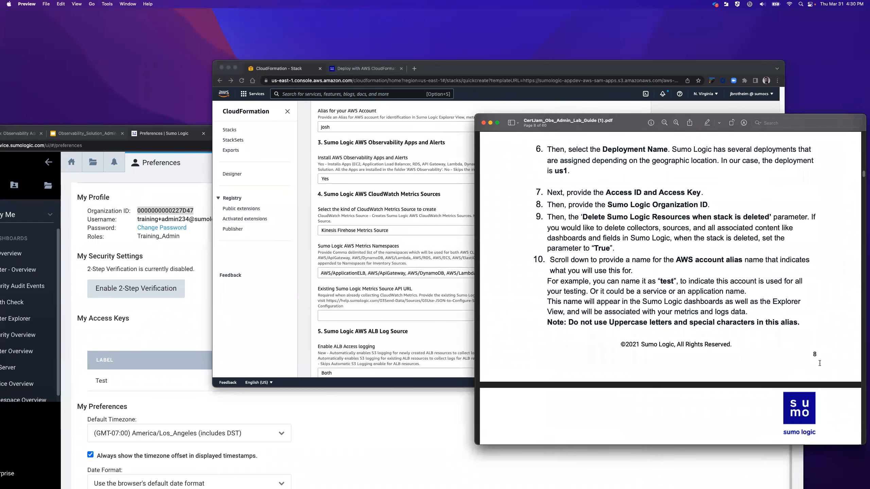
pyautogui.scroll(-3, 817, 360)
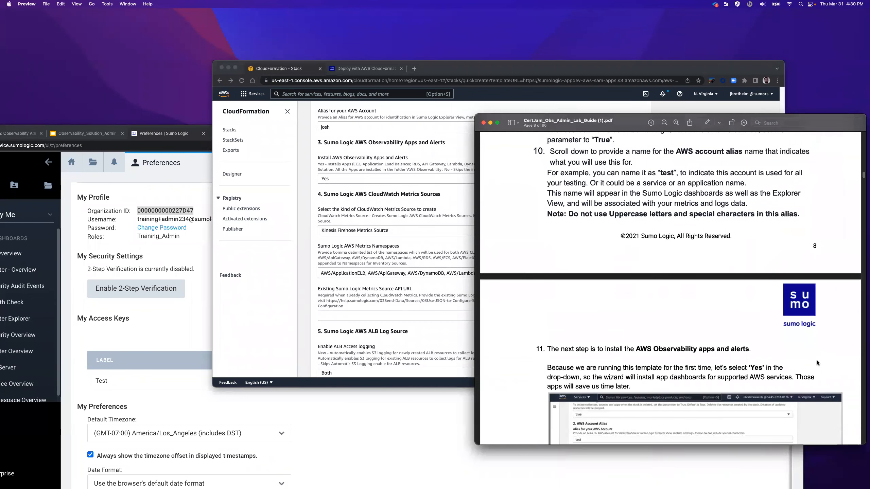
pyautogui.scroll(-3, 817, 360)
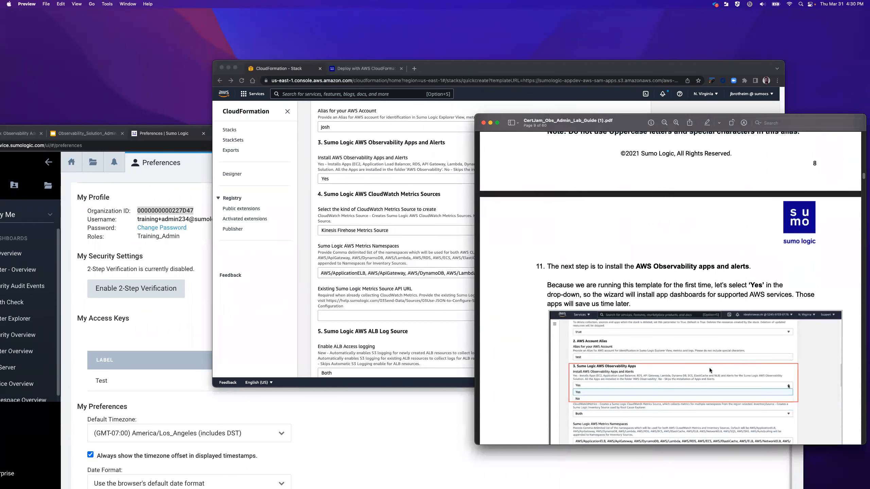
pyautogui.scroll(-2, 709, 368)
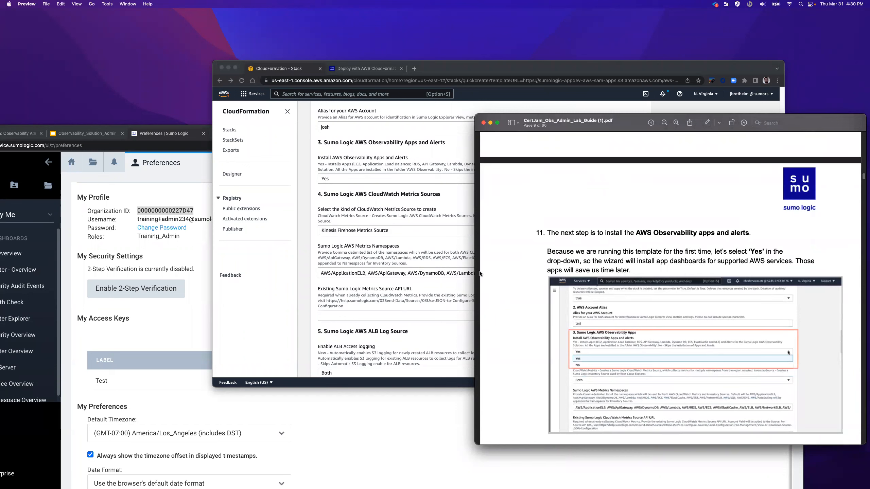
# Step: Read lab guide step 12 on the AWS CloudWatch Metrics Sources options and the choice required for this lab
pyautogui.scroll(-6, 523, 284)
pyautogui.scroll(-2, 519, 287)
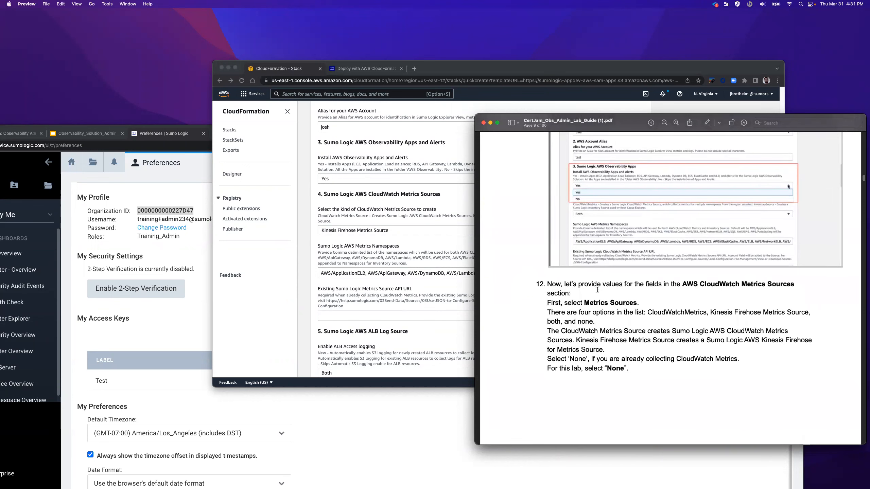
pyautogui.moveTo(663, 284); pyautogui.dragTo(764, 303)
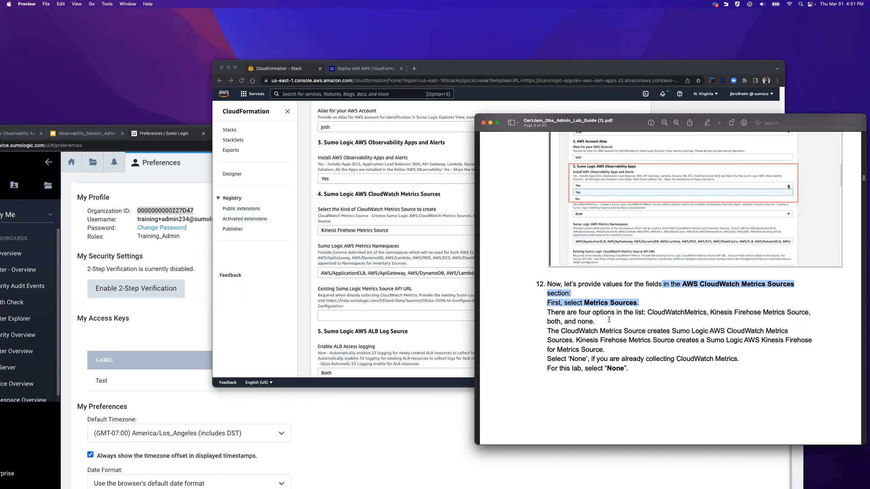
pyautogui.moveTo(608, 321); pyautogui.dragTo(681, 359)
pyautogui.moveTo(751, 359); pyautogui.dragTo(598, 358)
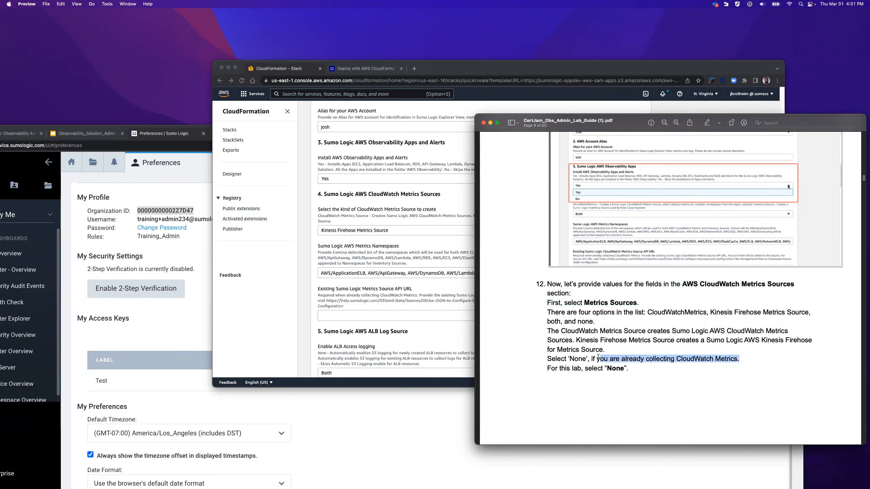
pyautogui.moveTo(630, 369); pyautogui.dragTo(601, 368)
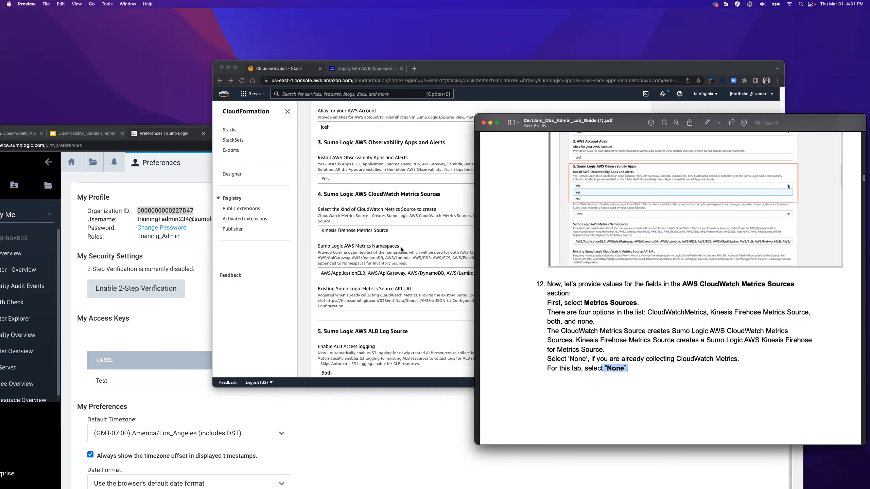
# Step: Set the kind of CloudWatch Metrics Source to create to None in the stack parameters
pyautogui.click(398, 226)
pyautogui.click(400, 230)
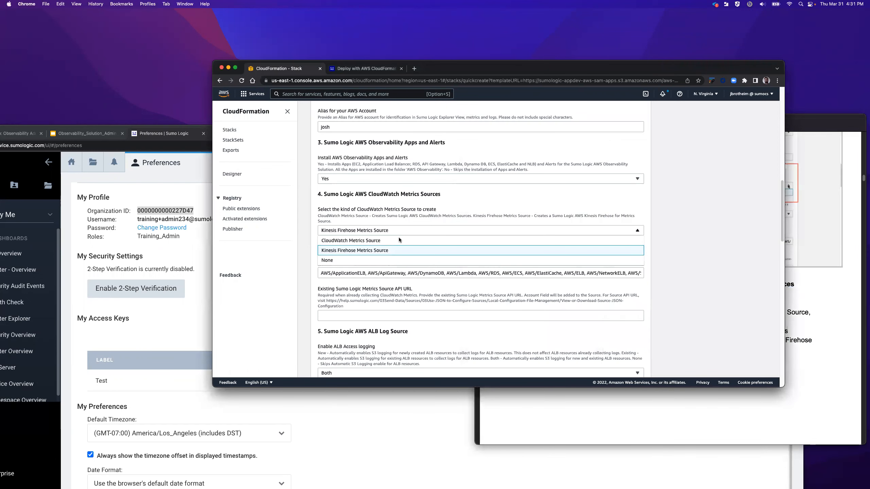
pyautogui.click(395, 260)
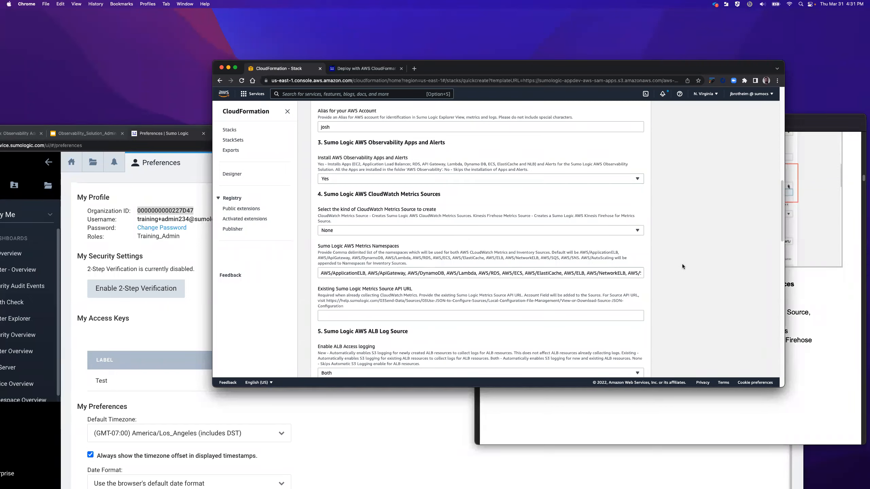
# Step: Compare the Sumo Logic AWS Metrics Namespaces parameter with step 13 of the lab guide
pyautogui.scroll(-1, 521, 205)
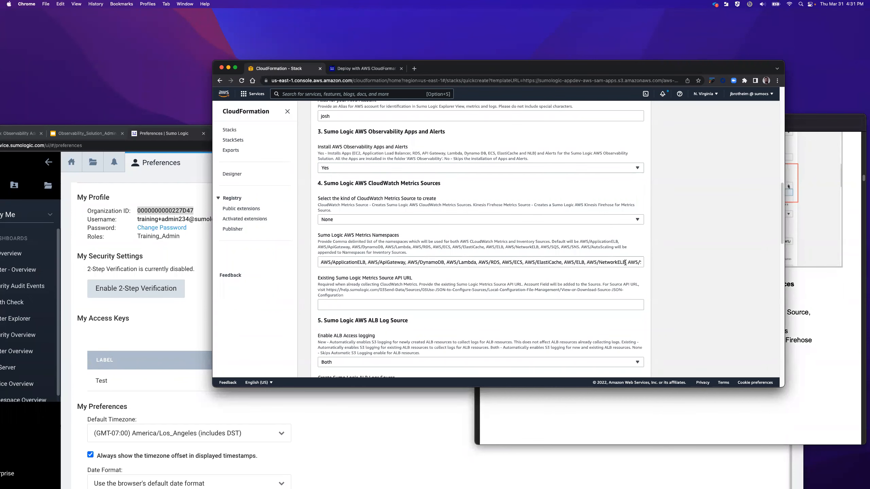
pyautogui.click(804, 295)
pyautogui.scroll(-10, 621, 268)
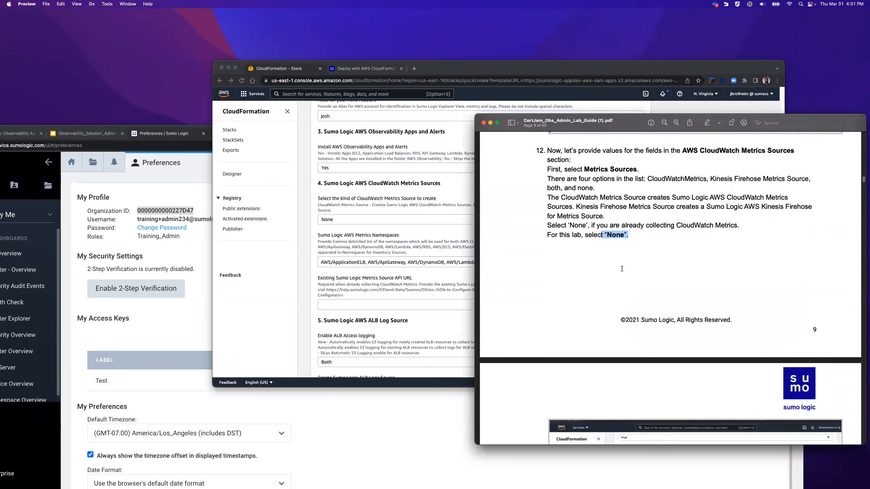
pyautogui.scroll(-3, 621, 268)
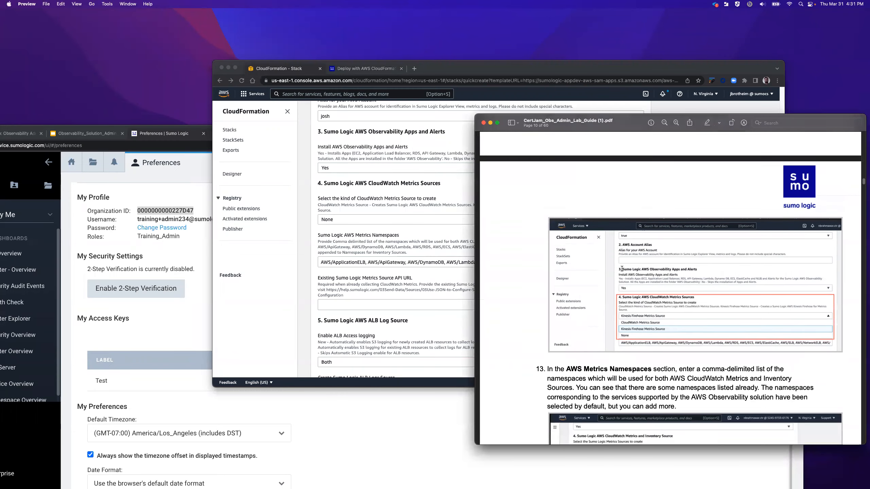
pyautogui.scroll(-3, 622, 269)
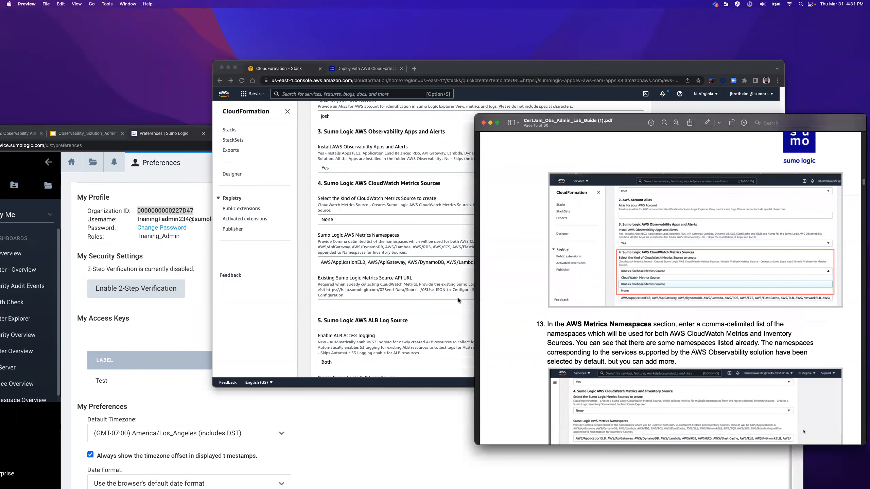
pyautogui.scroll(-3, 458, 299)
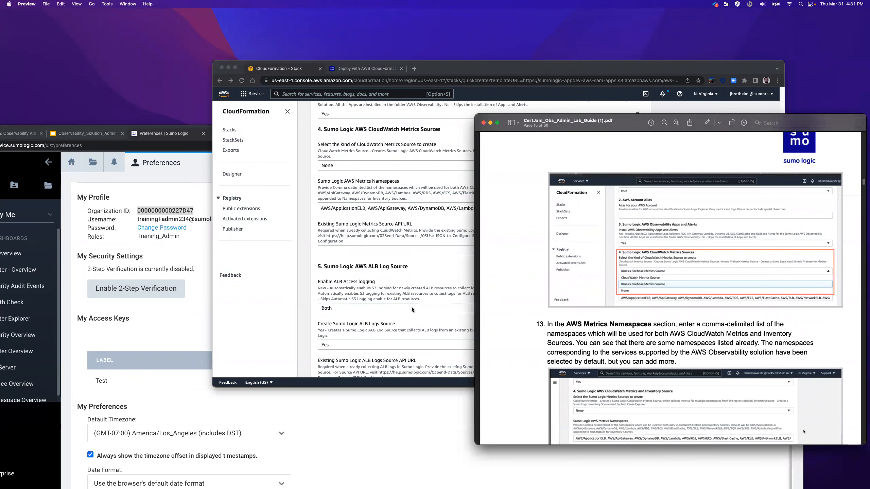
pyautogui.click(415, 284)
pyautogui.click(442, 207)
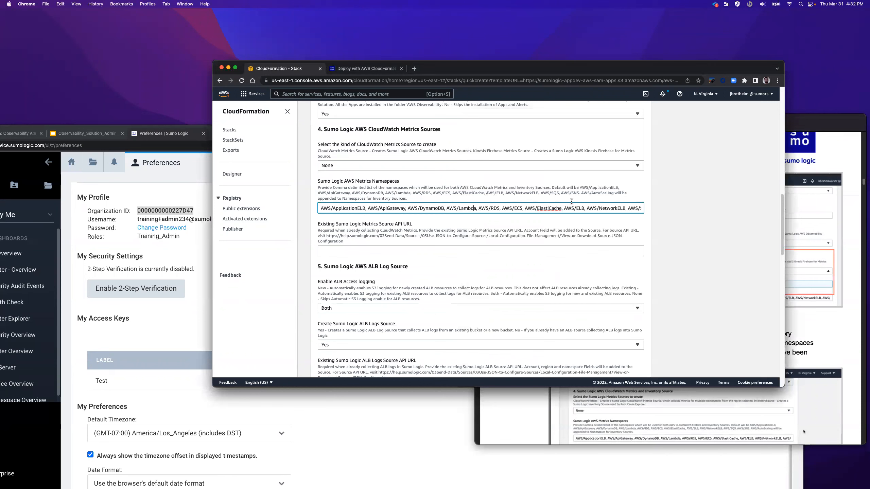
pyautogui.click(803, 341)
pyautogui.scroll(-5, 779, 326)
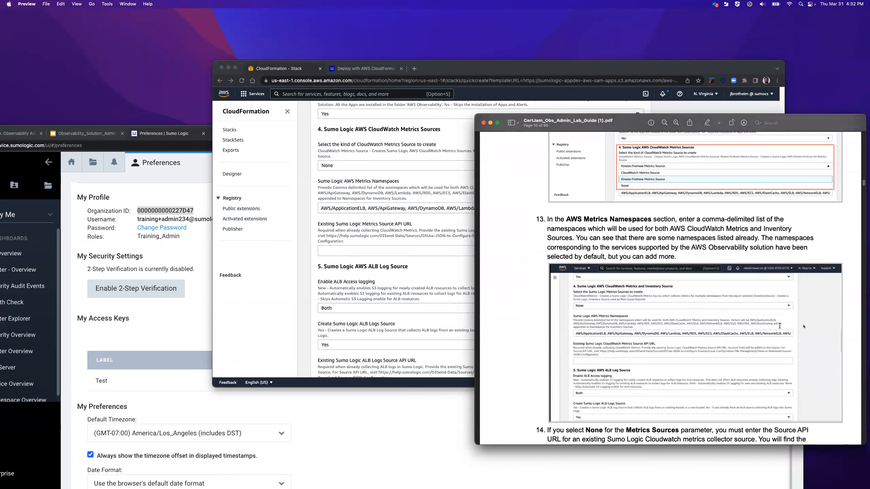
# Step: Read lab guide step 14 on obtaining the Source API URL required when Metrics Sources is None
pyautogui.scroll(-2, 779, 326)
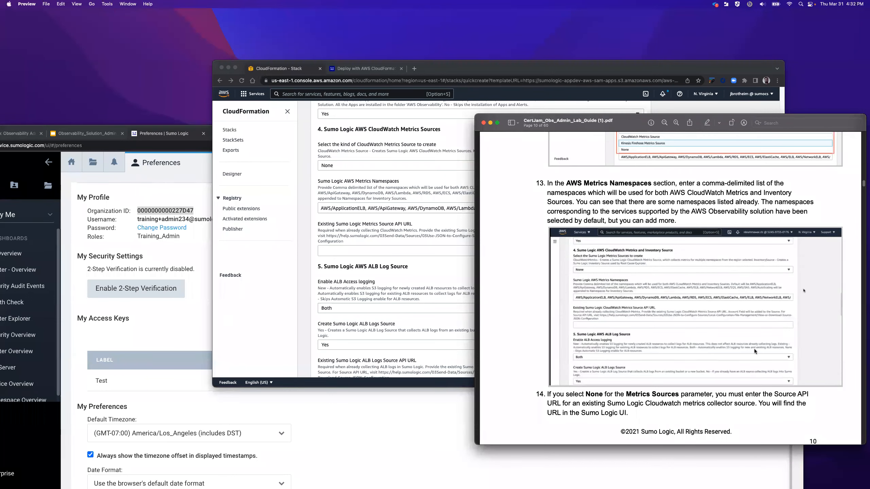
pyautogui.moveTo(643, 405); pyautogui.dragTo(606, 403)
pyautogui.click(655, 396)
pyautogui.scroll(-5, 657, 393)
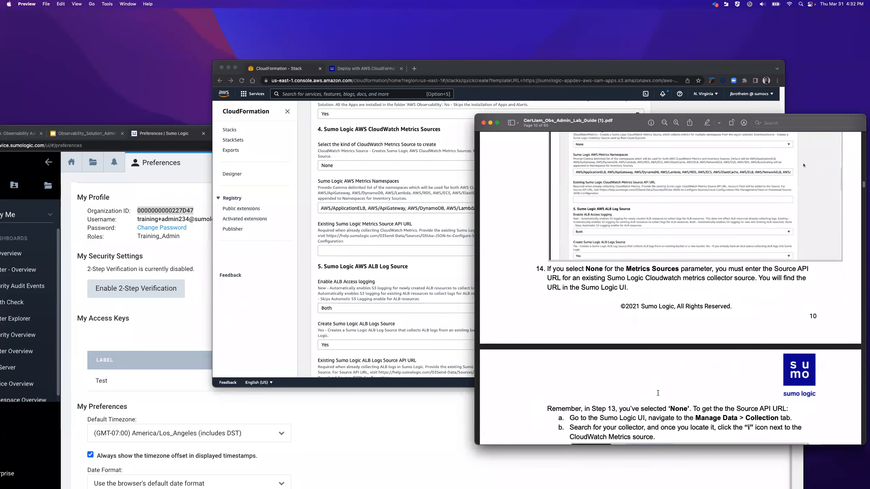
pyautogui.scroll(-3, 658, 393)
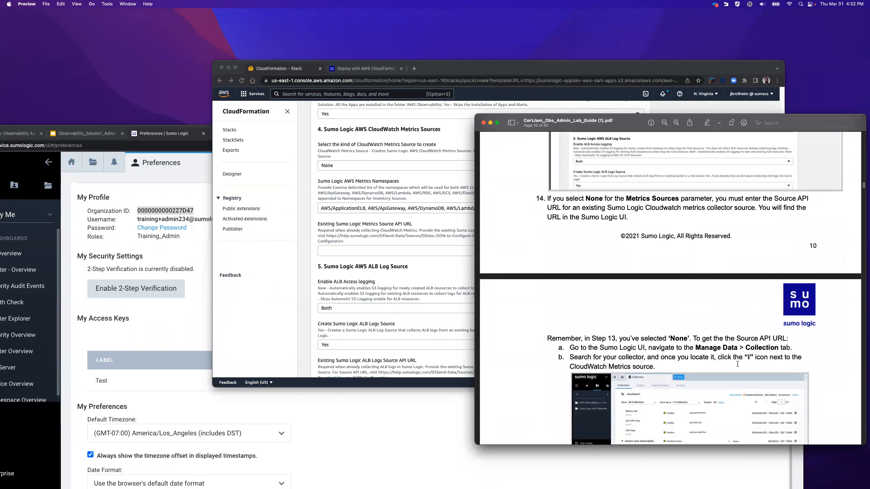
pyautogui.scroll(5, 645, 367)
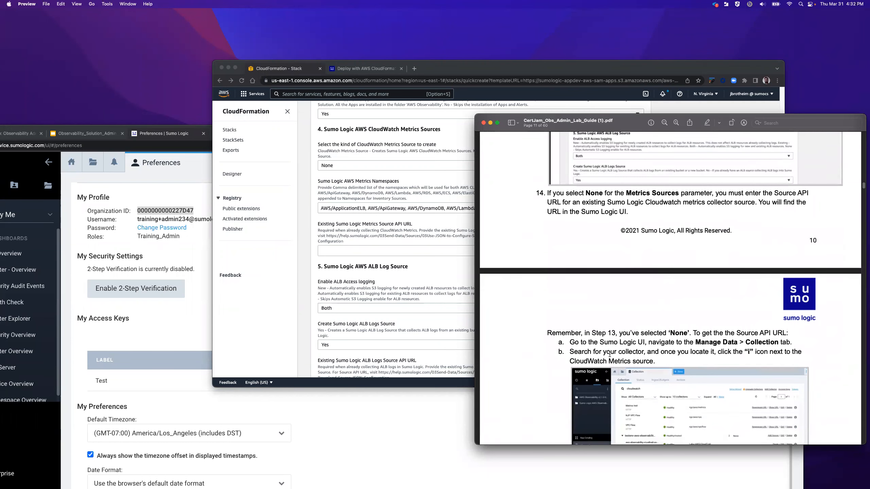
pyautogui.scroll(2, 616, 348)
pyautogui.scroll(-5, 617, 353)
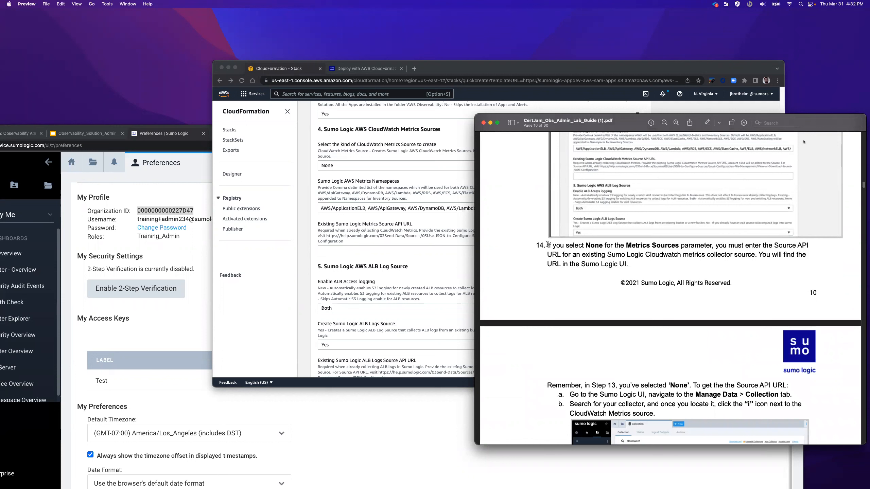
pyautogui.moveTo(597, 383); pyautogui.dragTo(793, 405)
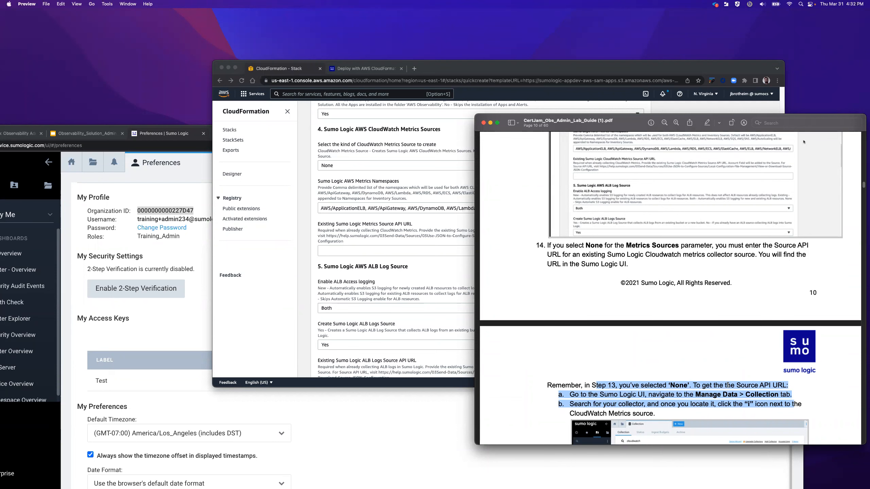
# Step: Switch to Sumo Logic, open the Collection page, and move and narrow its window so the lab guide can be seen beside it
pyautogui.doubleClick(134, 129)
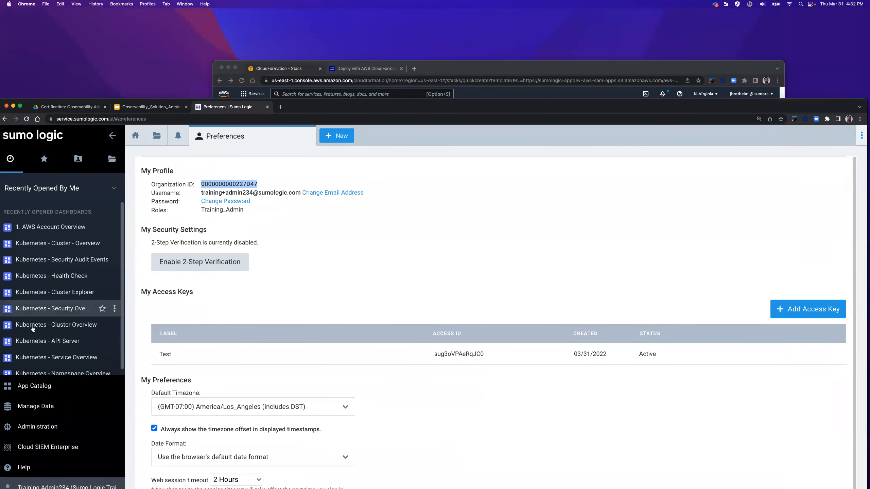
pyautogui.click(36, 406)
pyautogui.click(48, 421)
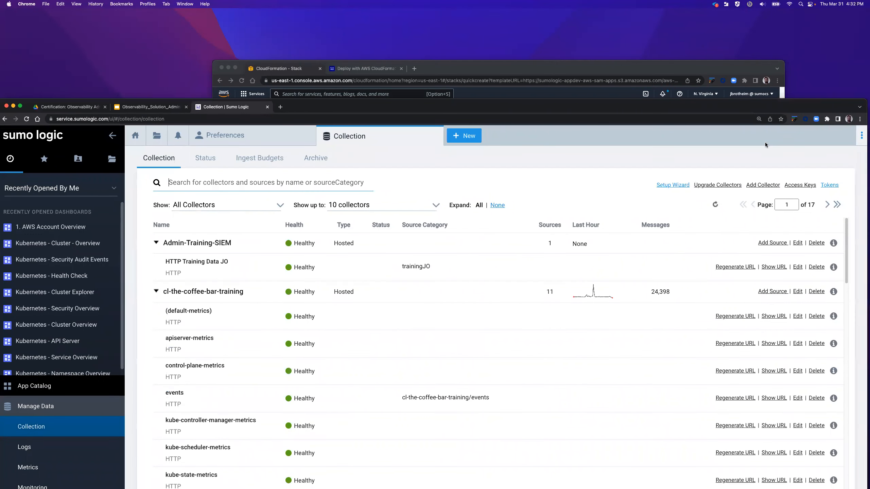
pyautogui.moveTo(795, 100); pyautogui.dragTo(623, 9)
pyautogui.moveTo(623, 215); pyautogui.dragTo(648, 212)
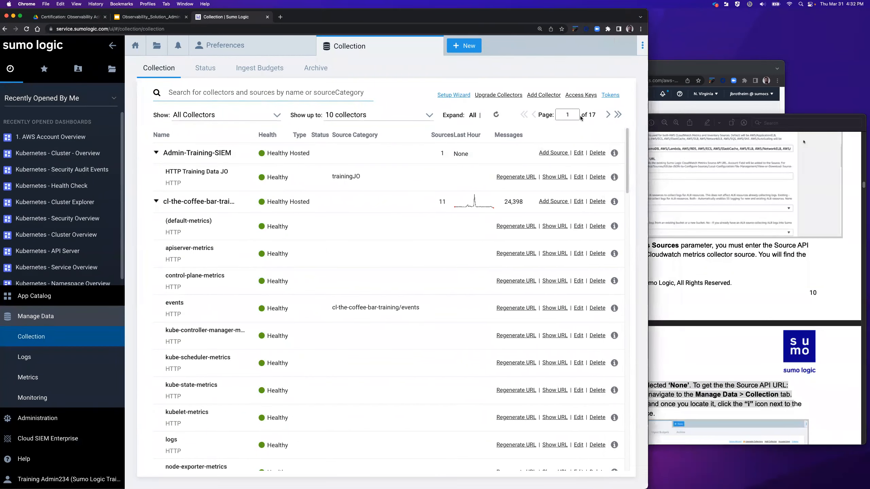
pyautogui.click(555, 95)
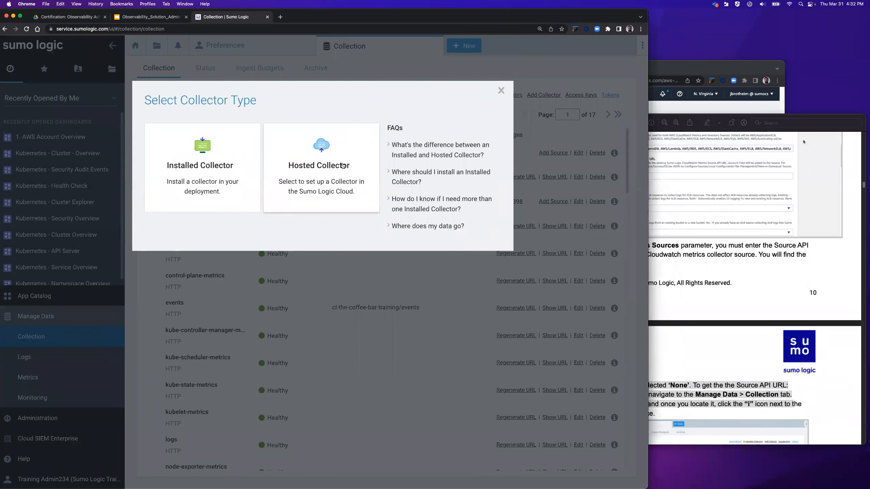
pyautogui.click(501, 90)
# Step: Review lab guide substeps a to c on locating the CloudWatch Metrics source and copying its Source API URL
pyautogui.click(782, 246)
pyautogui.scroll(-1, 663, 319)
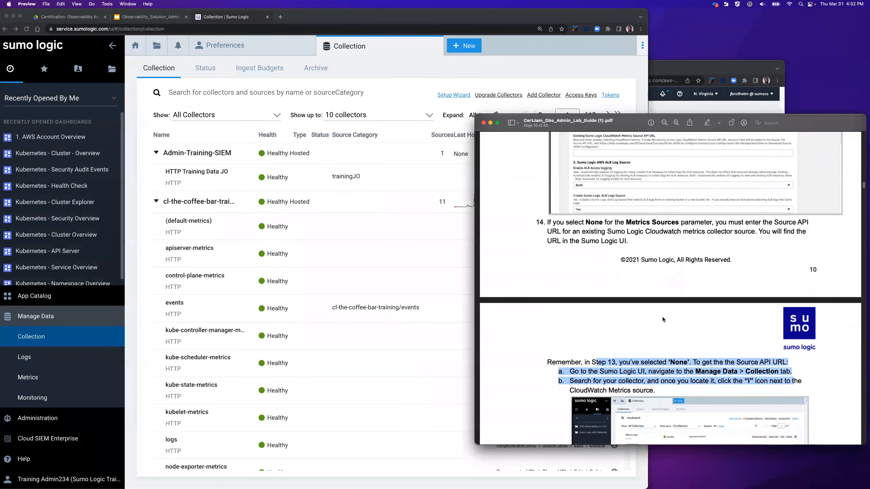
pyautogui.scroll(-3, 662, 317)
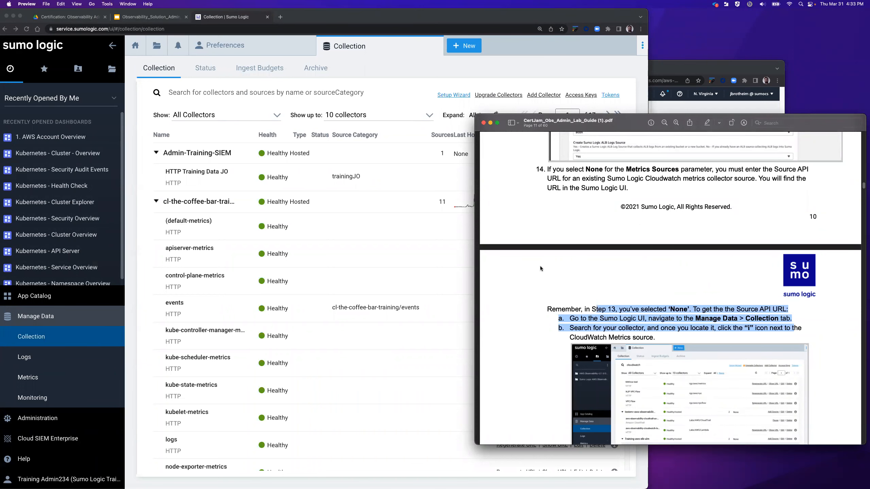
pyautogui.scroll(-5, 540, 266)
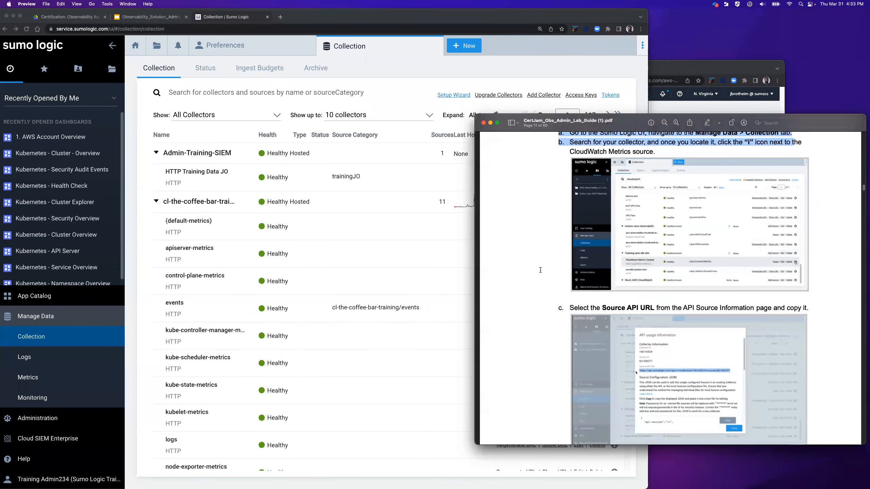
pyautogui.scroll(1, 540, 269)
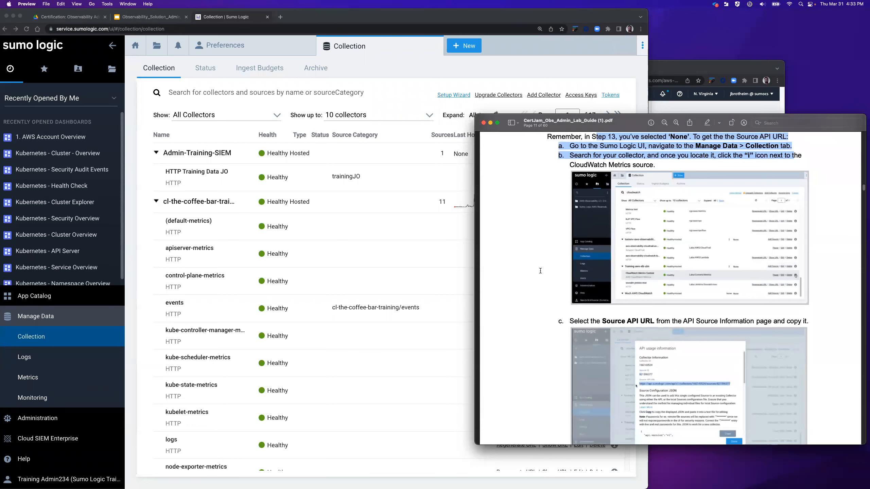
pyautogui.scroll(3, 540, 270)
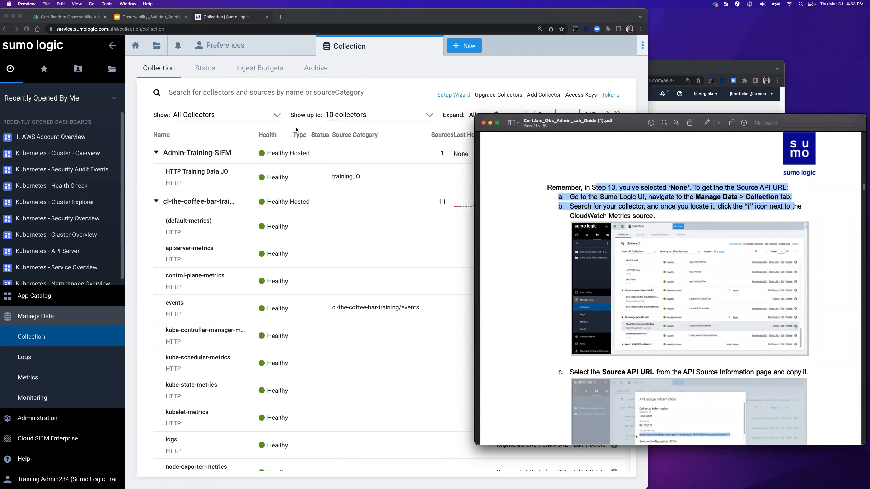
# Step: Search the Sumo Logic collectors and sources for "cloudwatch"
pyautogui.click(250, 91)
pyautogui.write('clo')
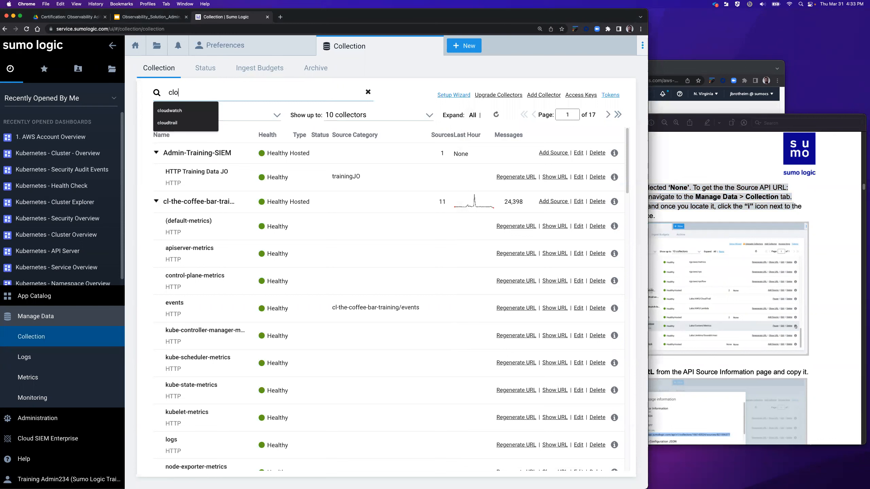
pyautogui.write('udwatch')
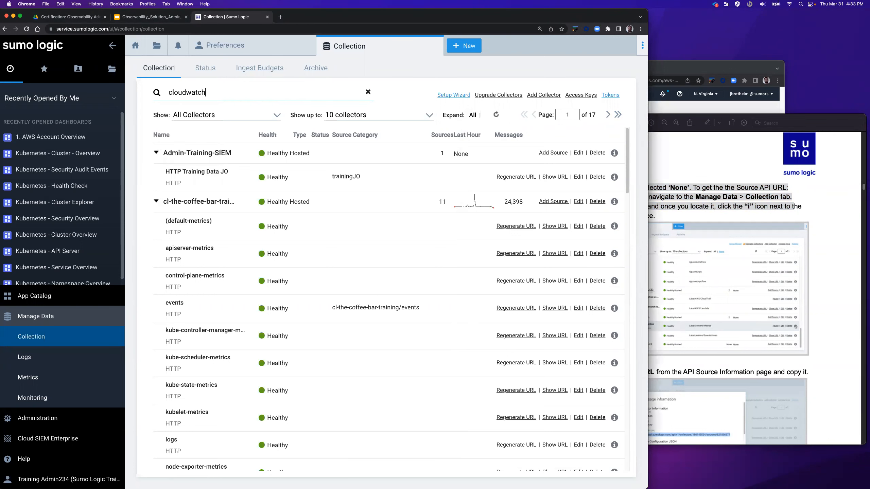
pyautogui.press('Return')
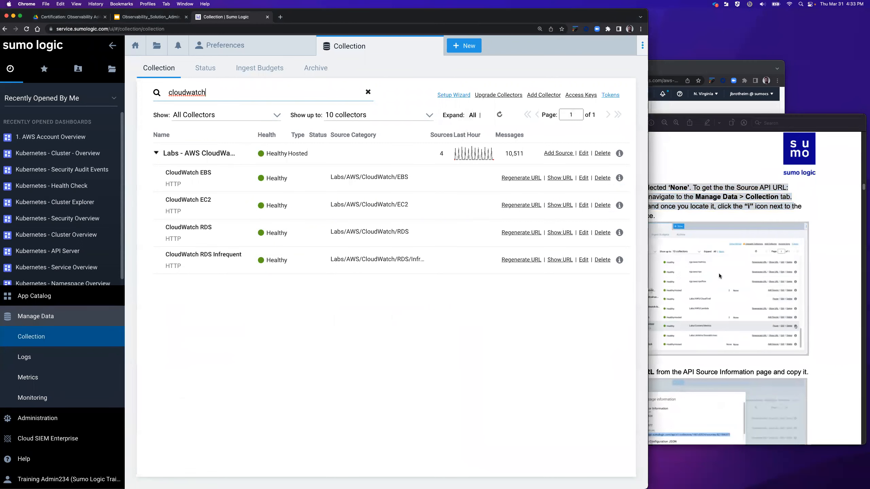
# Step: Compare the CloudWatch collector search results with the lab guide's example screenshots and substeps a to d for the Source API URL
pyautogui.click(727, 287)
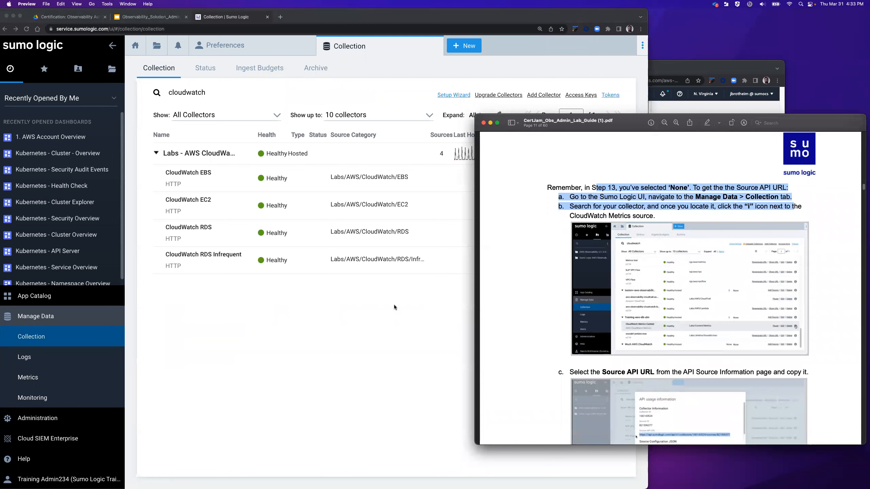
pyautogui.scroll(2, 548, 303)
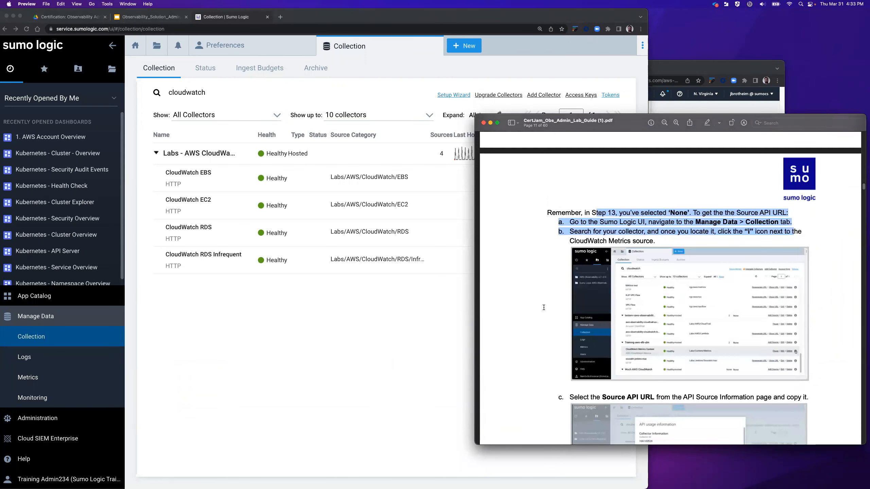
pyautogui.scroll(-8, 544, 307)
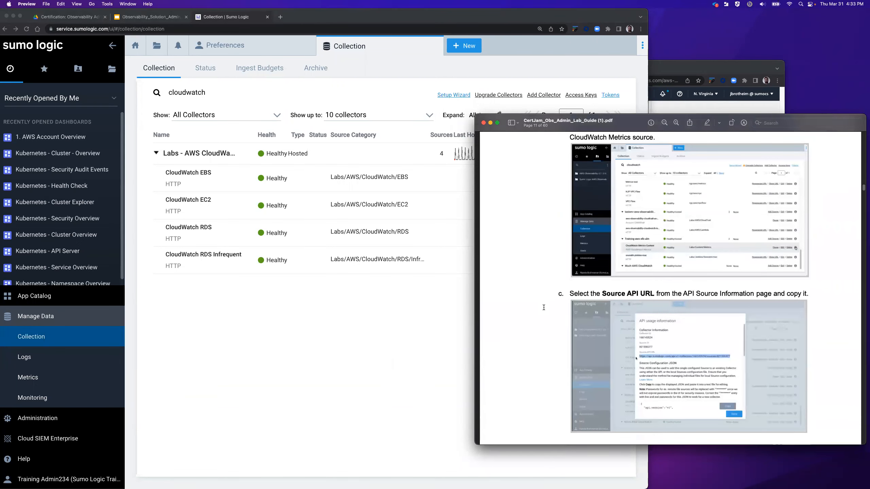
pyautogui.scroll(2, 544, 307)
pyautogui.scroll(-10, 544, 308)
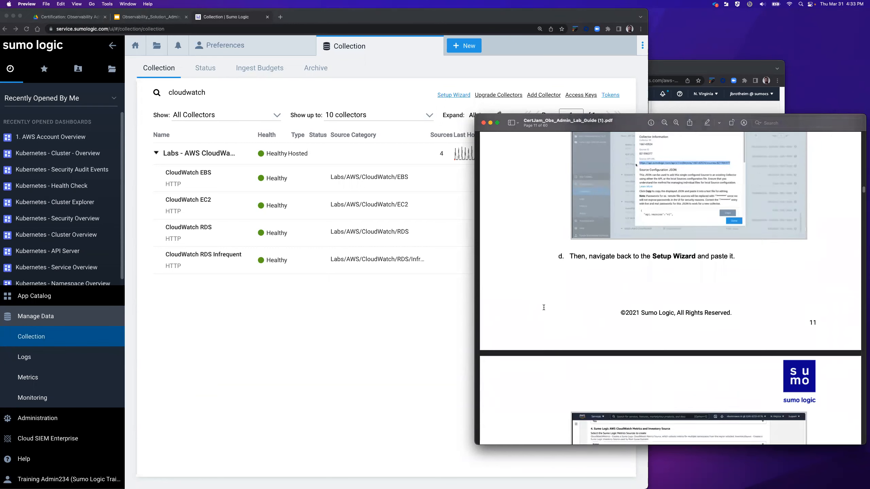
pyautogui.scroll(-4, 544, 308)
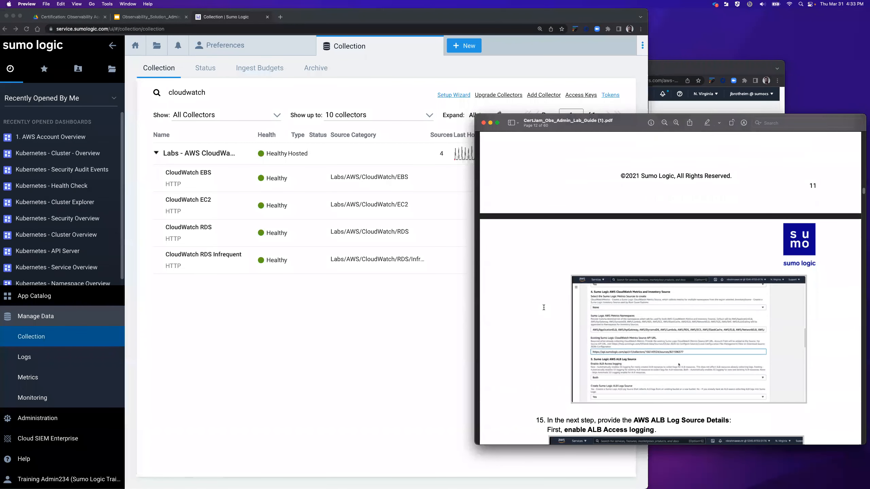
pyautogui.scroll(12, 545, 307)
pyautogui.click(433, 302)
pyautogui.click(700, 286)
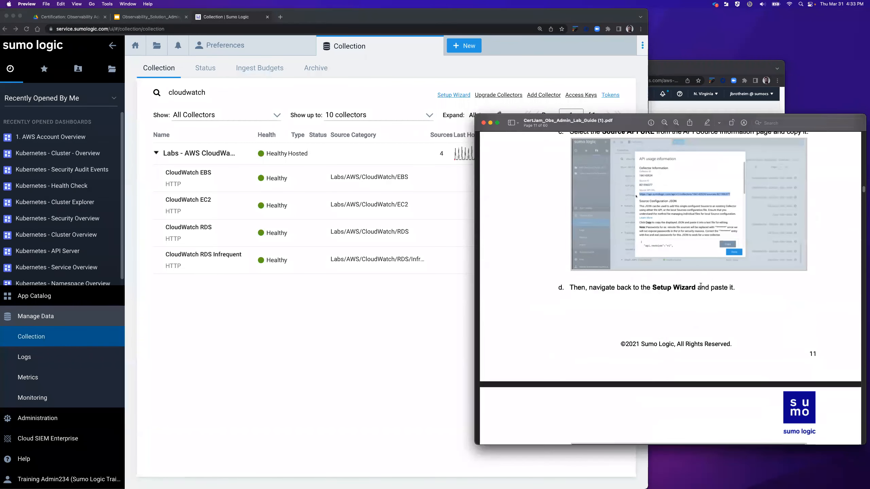
pyautogui.scroll(15, 638, 284)
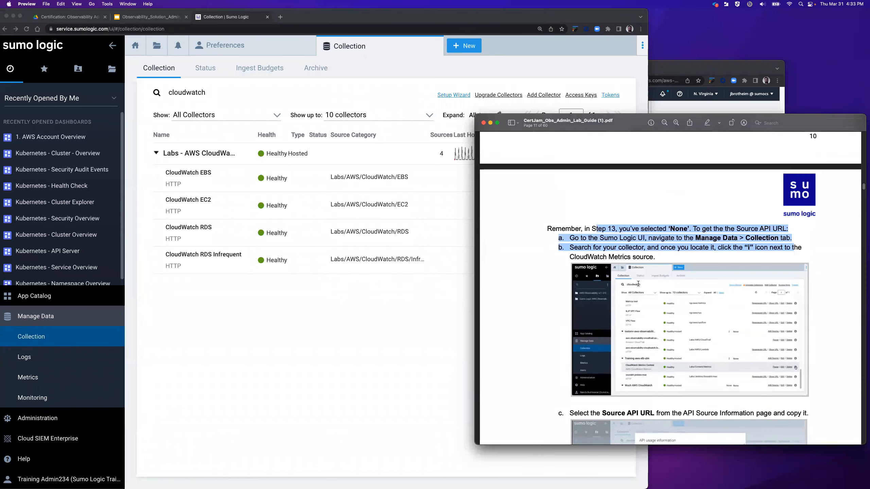
pyautogui.scroll(2, 638, 285)
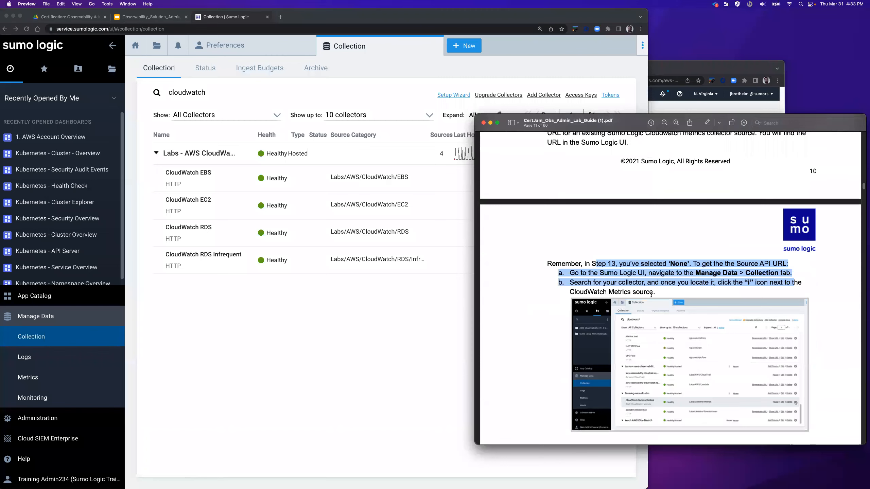
# Step: Review lab guide pages 5 to 12, from the Sumo Logic Organization ID prerequisite through the existing Source API URL example
pyautogui.scroll(20, 650, 294)
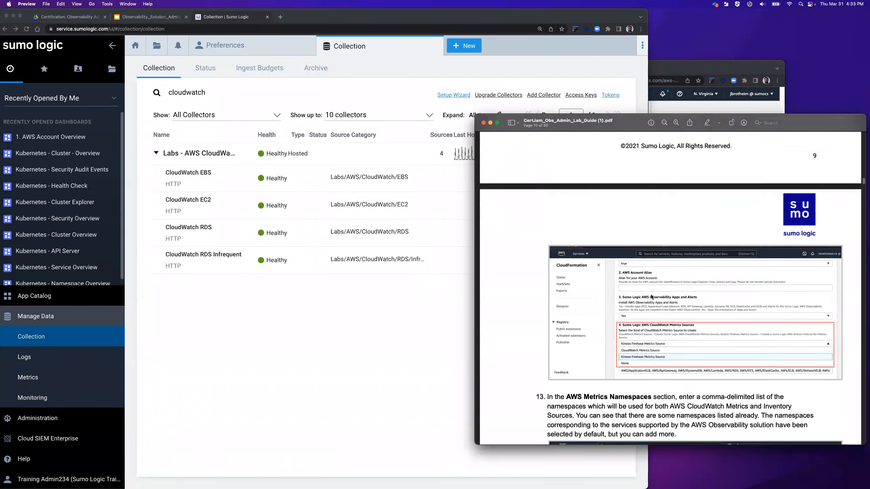
pyautogui.scroll(20, 651, 293)
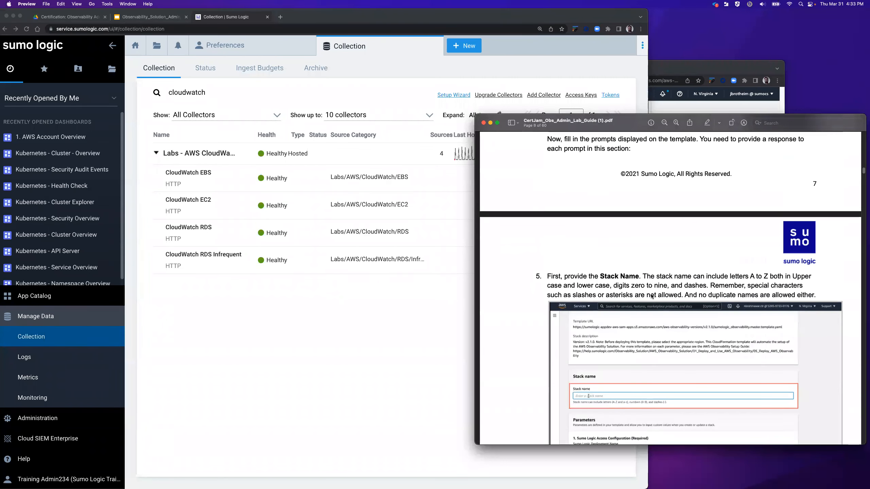
pyautogui.scroll(20, 651, 294)
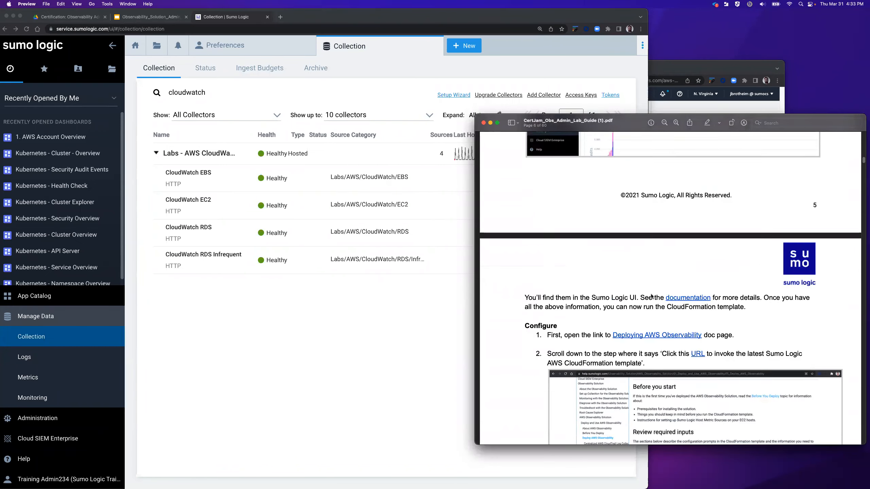
pyautogui.scroll(10, 651, 294)
pyautogui.scroll(-20, 651, 294)
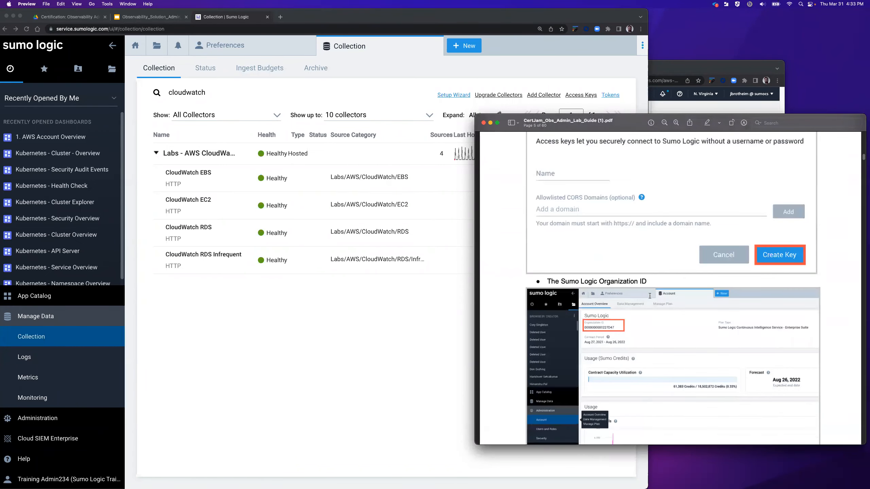
pyautogui.scroll(-20, 612, 296)
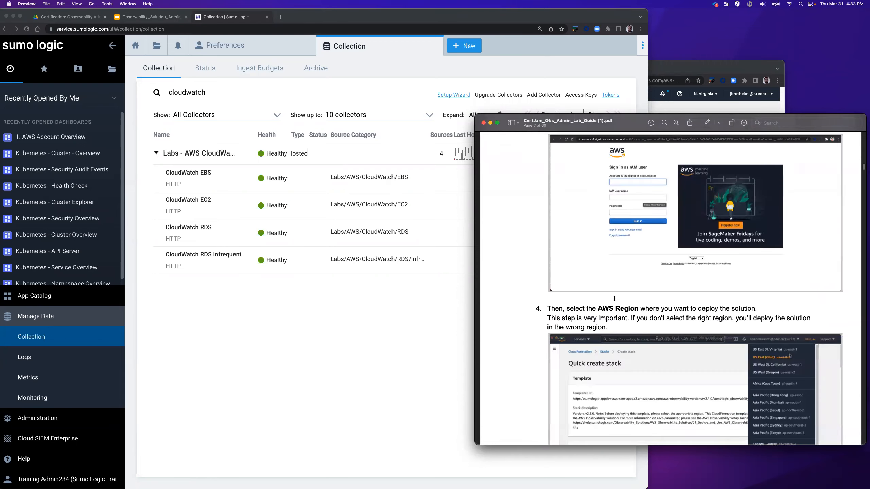
pyautogui.scroll(-20, 617, 301)
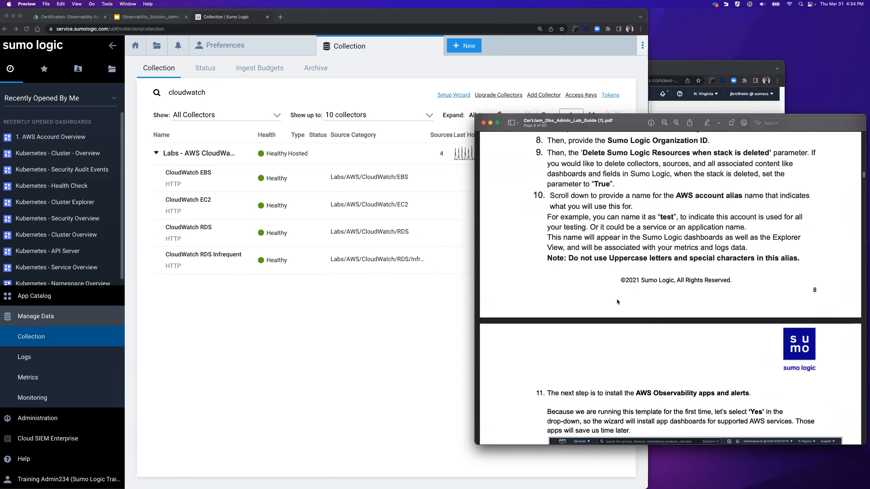
pyautogui.scroll(-20, 617, 299)
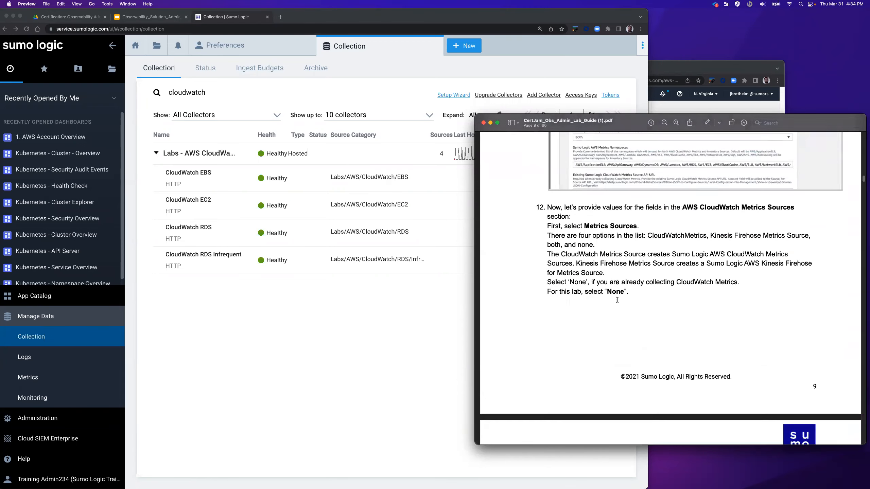
pyautogui.scroll(-15, 625, 303)
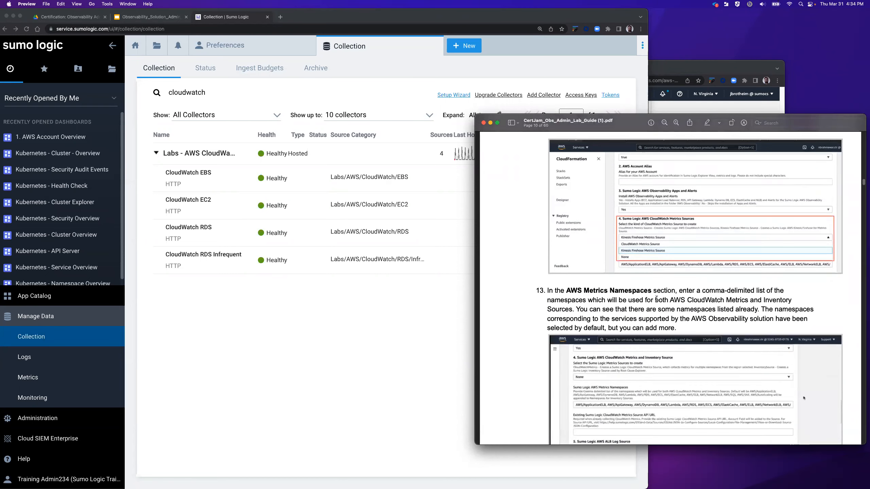
pyautogui.scroll(-7, 649, 300)
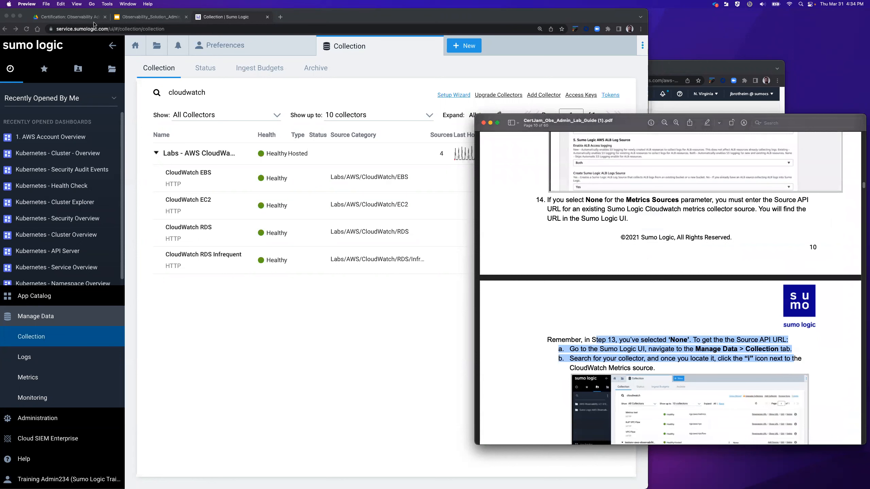
pyautogui.scroll(-10, 715, 256)
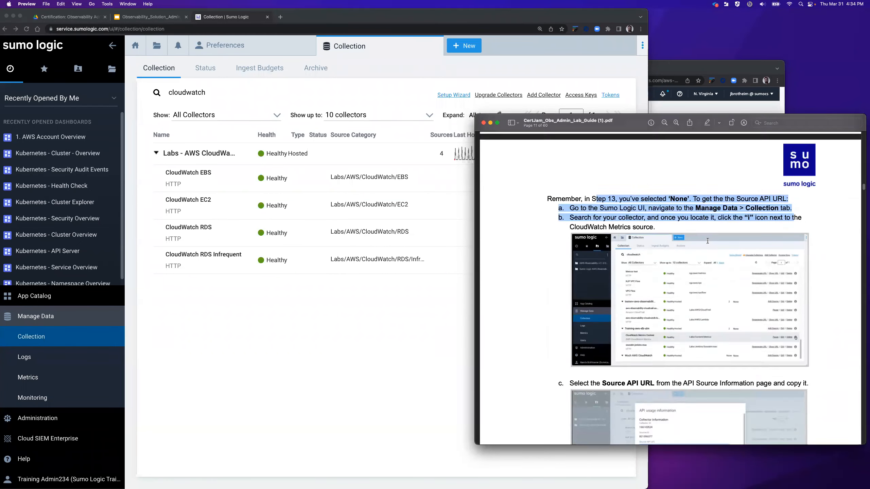
pyautogui.scroll(-10, 707, 240)
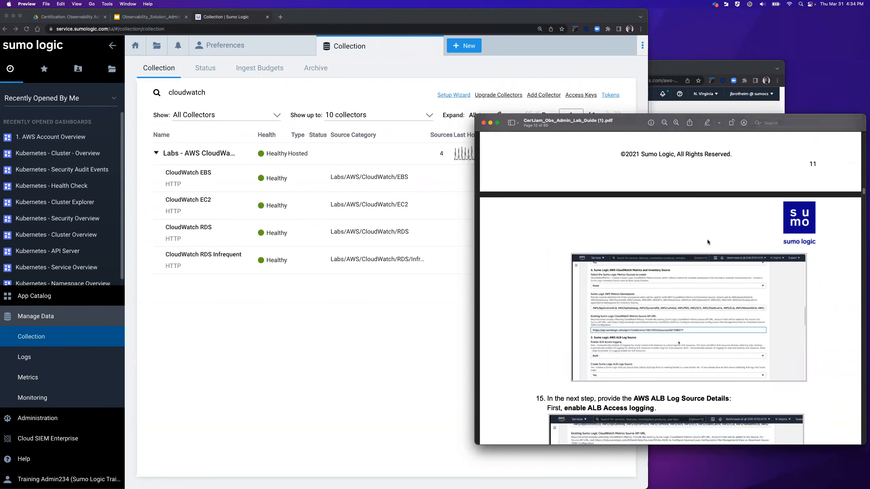
pyautogui.click(462, 95)
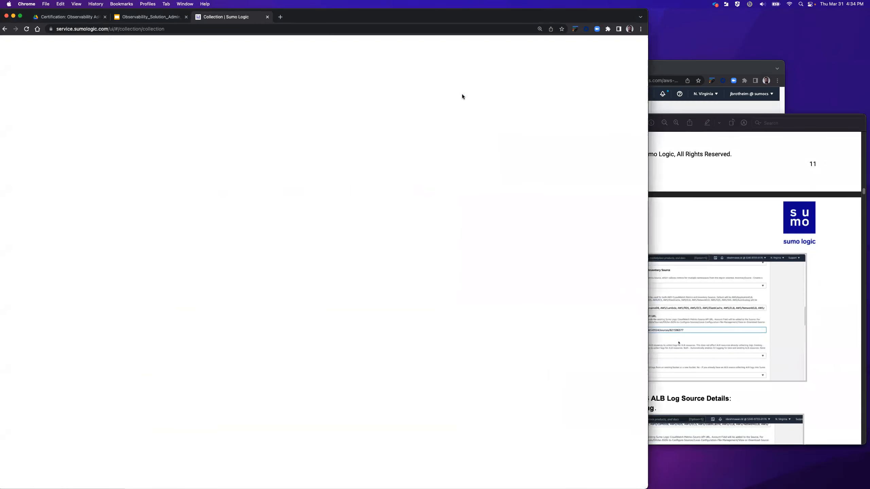
pyautogui.moveTo(230, 261)
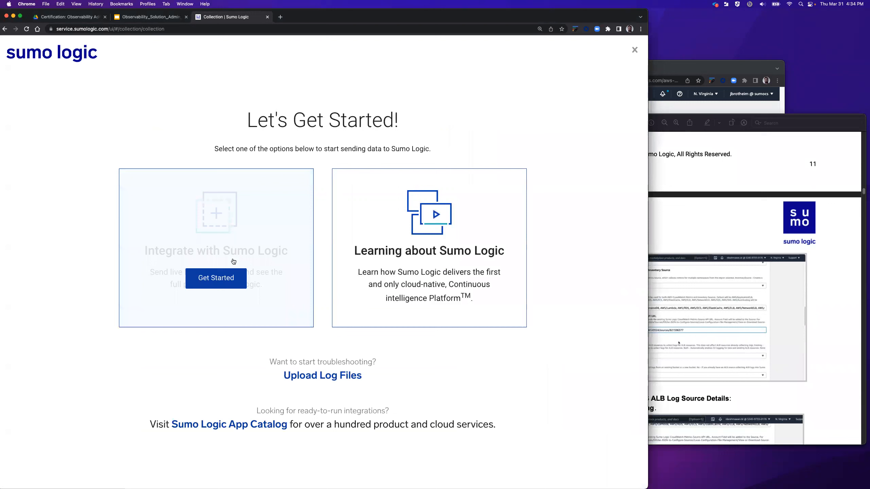
pyautogui.click(336, 377)
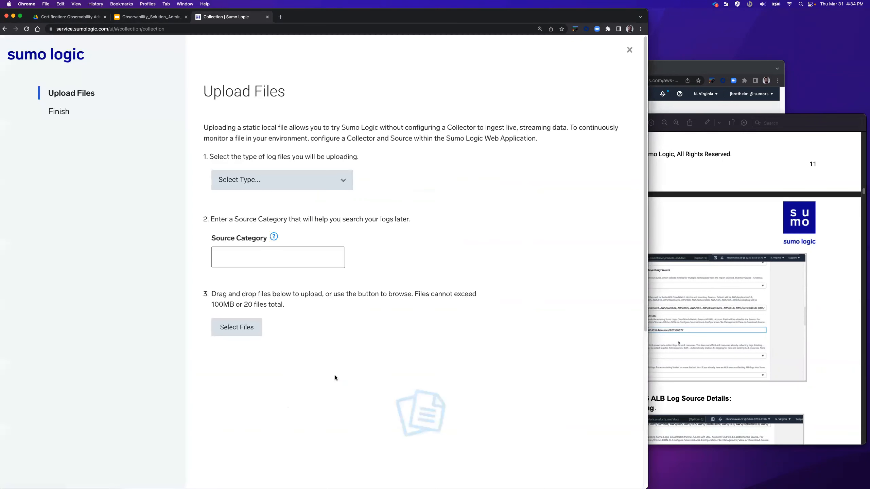
pyautogui.click(629, 48)
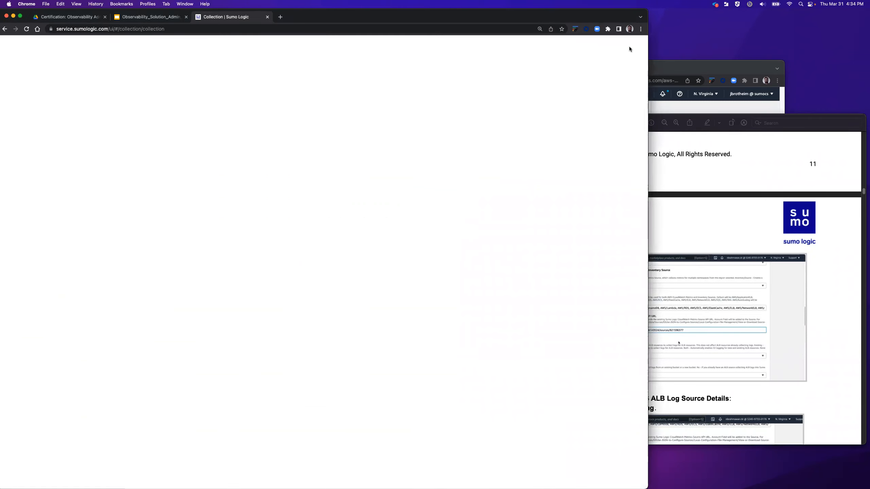
# Step: Return to the lab guide and read step 15 on enabling ALB Access logging
pyautogui.click(746, 226)
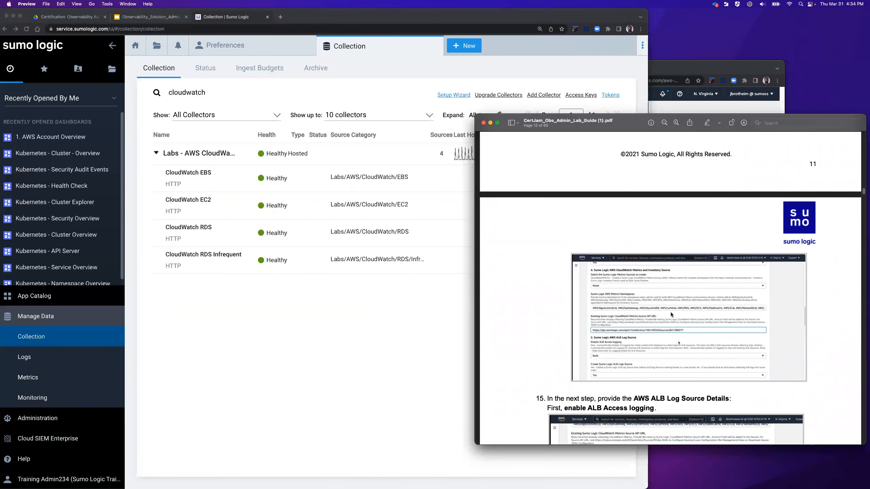
pyautogui.scroll(-4, 638, 331)
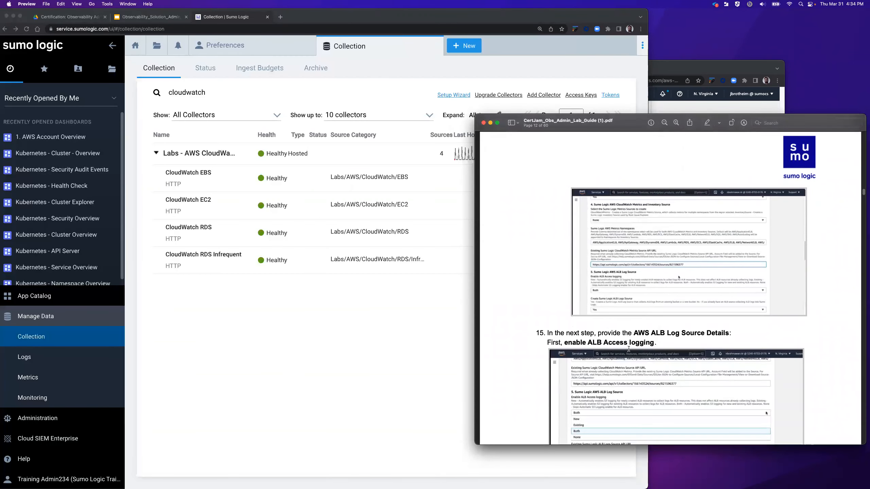
pyautogui.scroll(-1, 711, 329)
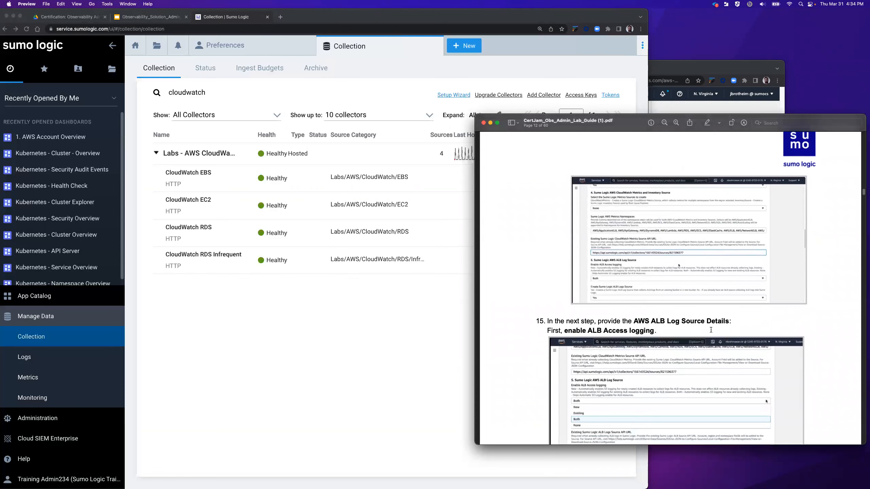
pyautogui.scroll(-3, 711, 329)
# Step: Move the Sumo Logic window aside and return to the CloudFormation form's CloudWatch Metrics and ALB Log Source sections
pyautogui.click(390, 320)
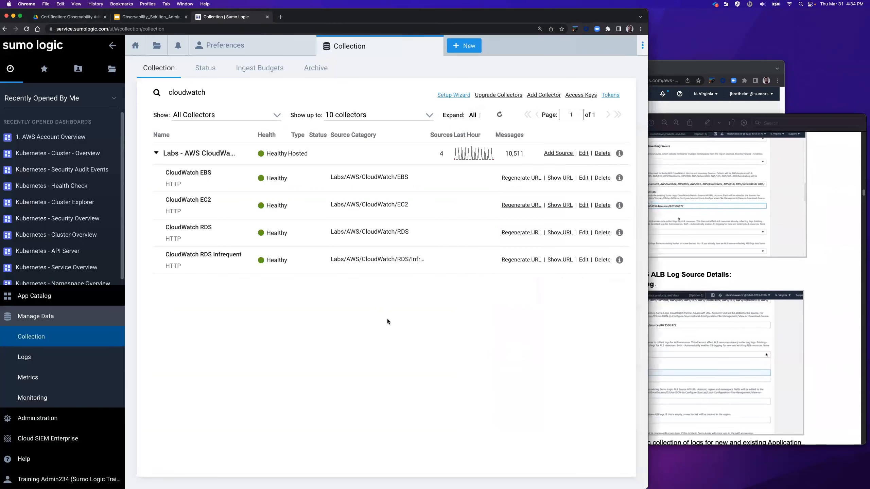
pyautogui.moveTo(449, 33); pyautogui.dragTo(407, 56)
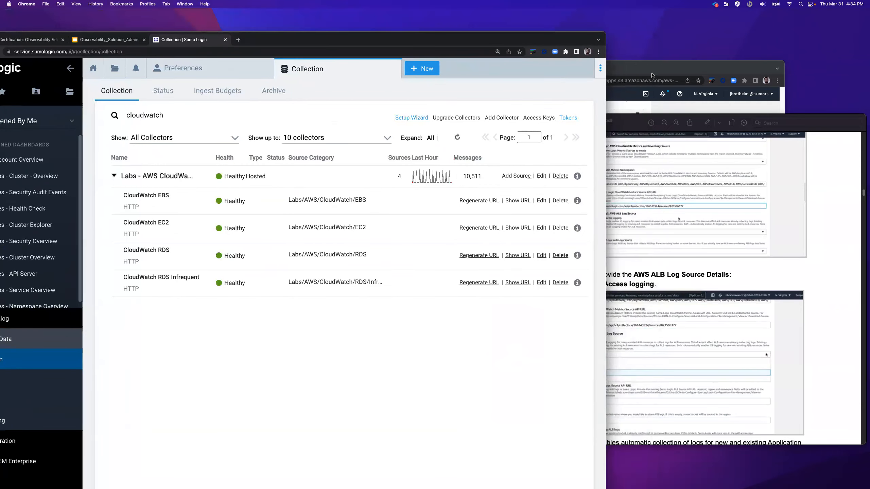
pyautogui.click(649, 100)
pyautogui.scroll(-1, 352, 307)
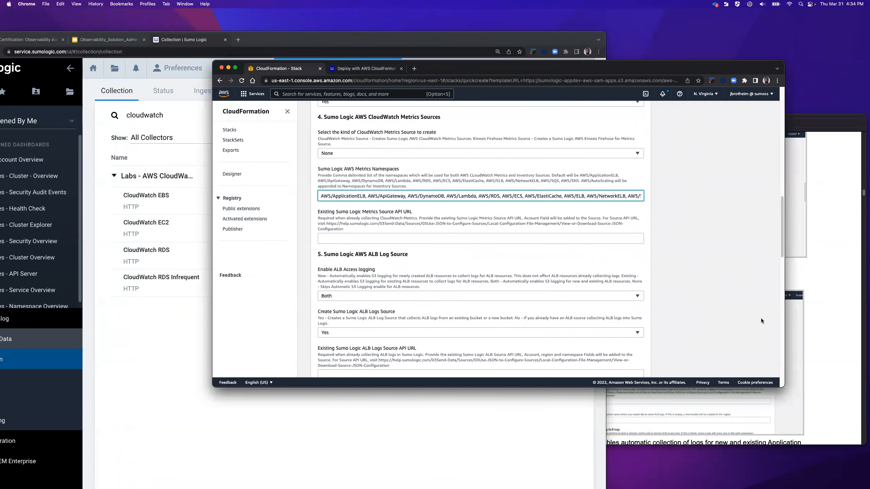
# Step: Compare the form's ALB Access logging and Create Sumo Logic ALB Logs Source settings with lab guide steps 15 and 16
pyautogui.click(857, 338)
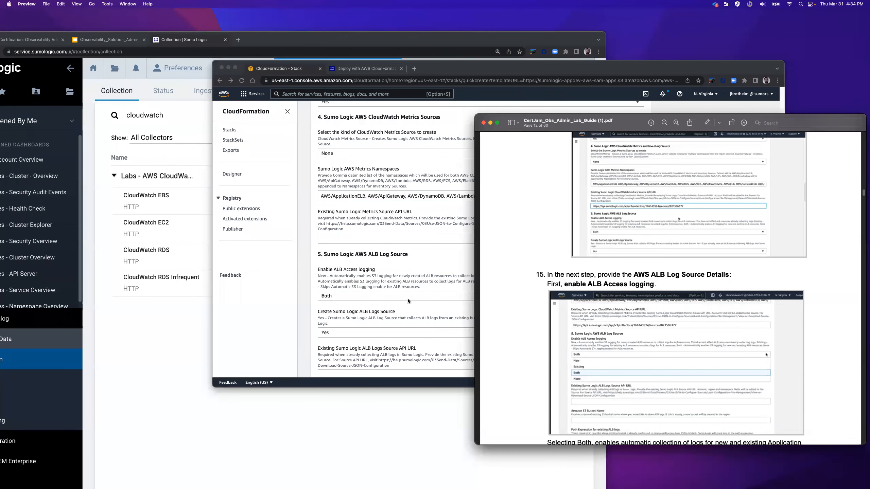
pyautogui.scroll(-5, 499, 309)
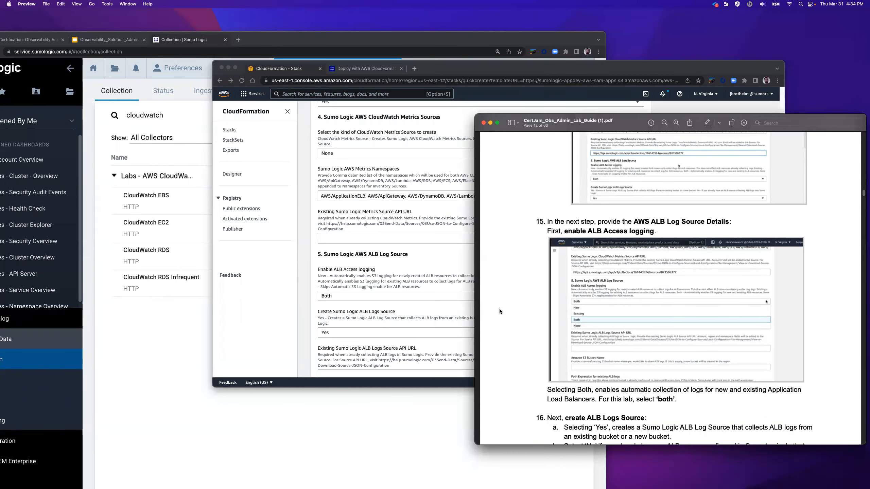
pyautogui.scroll(-2, 500, 310)
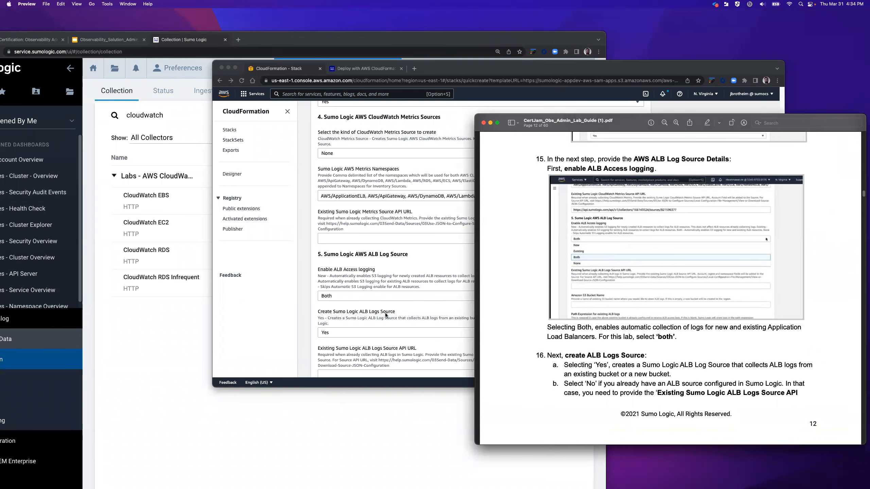
pyautogui.scroll(-4, 407, 309)
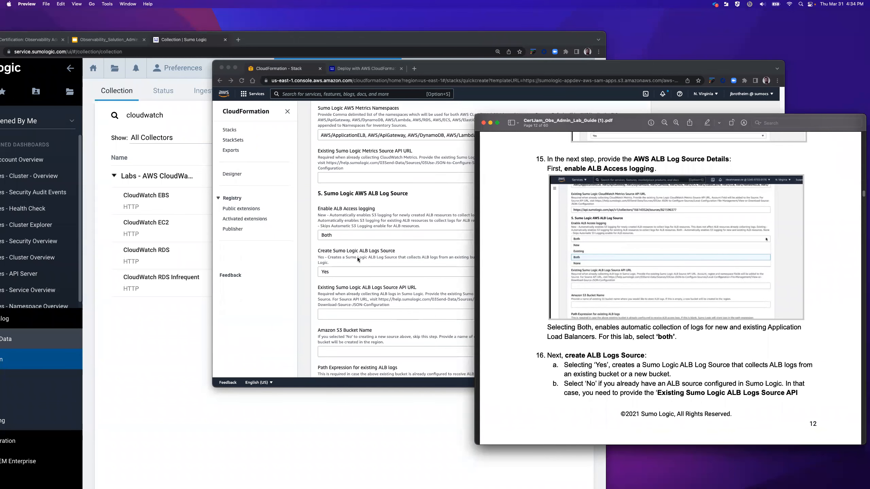
pyautogui.click(343, 270)
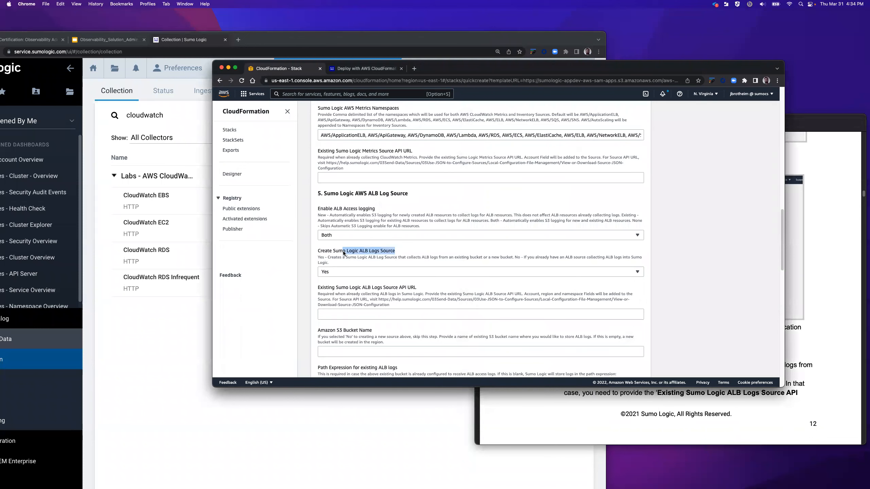
# Step: Read lab guide steps 16 to 20 covering the ALB S3 bucket, path expression, optional sources, Capabilities checkboxes and stack creation
pyautogui.click(828, 289)
pyautogui.scroll(-3, 605, 319)
pyautogui.scroll(-8, 606, 319)
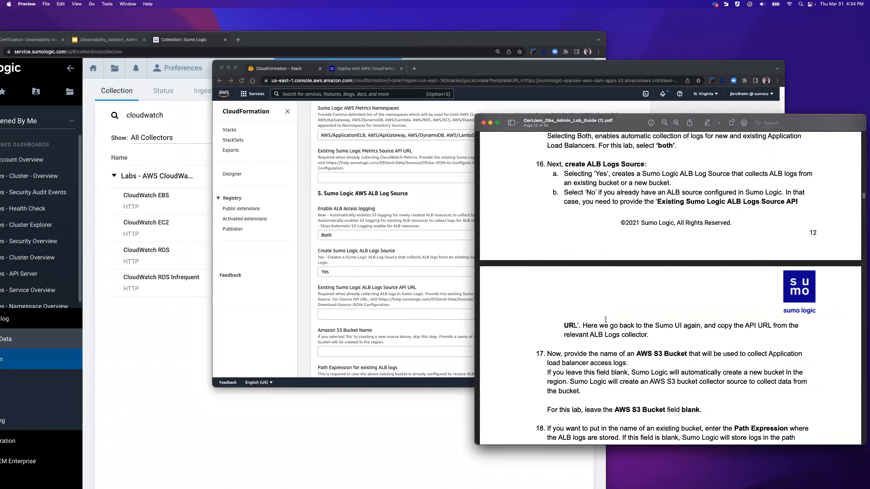
pyautogui.scroll(-1, 605, 319)
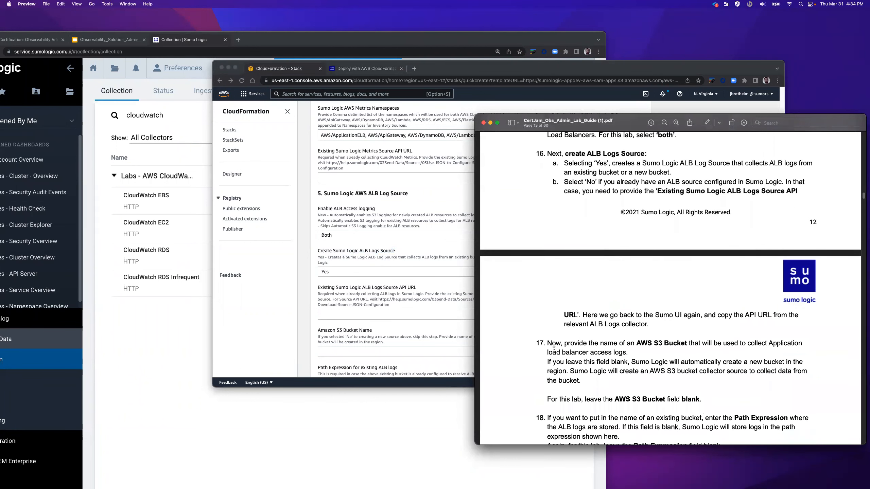
pyautogui.moveTo(570, 344); pyautogui.dragTo(778, 348)
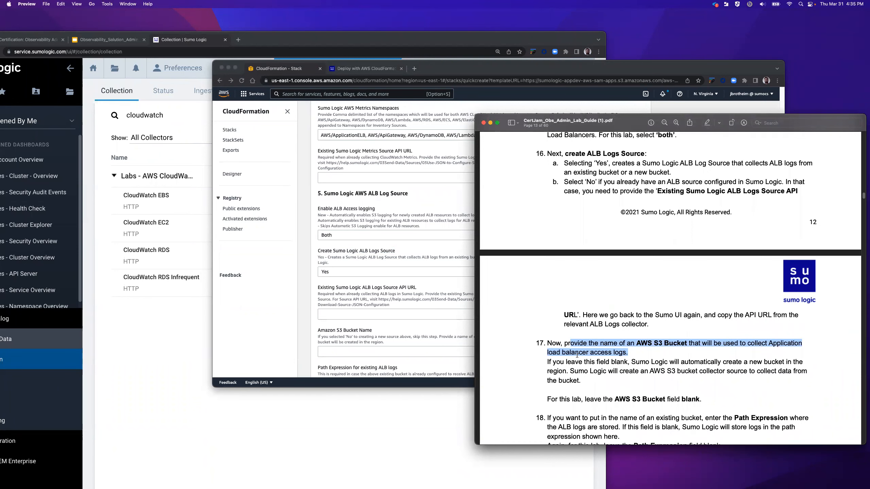
pyautogui.scroll(-3, 612, 370)
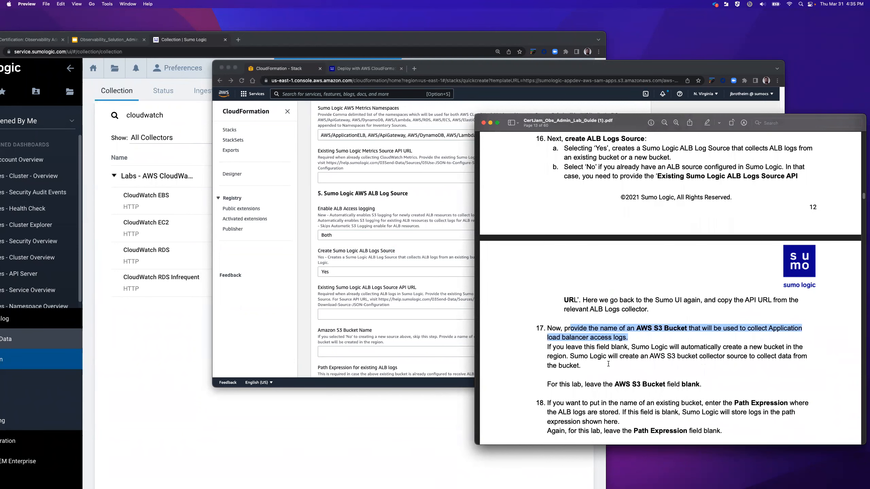
pyautogui.scroll(-5, 596, 358)
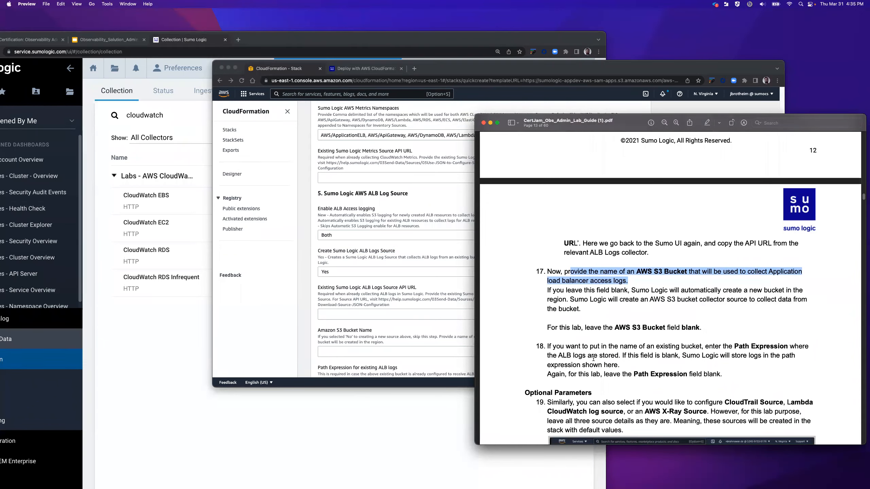
pyautogui.scroll(-15, 593, 359)
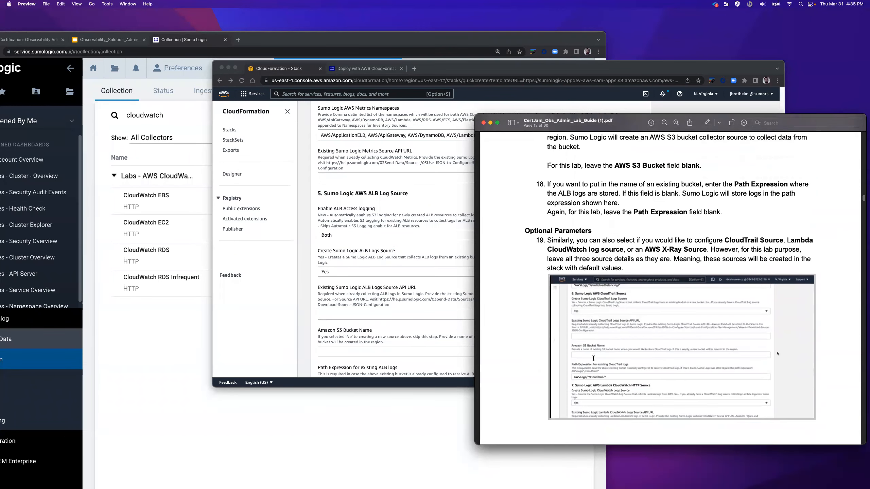
pyautogui.scroll(-3, 593, 358)
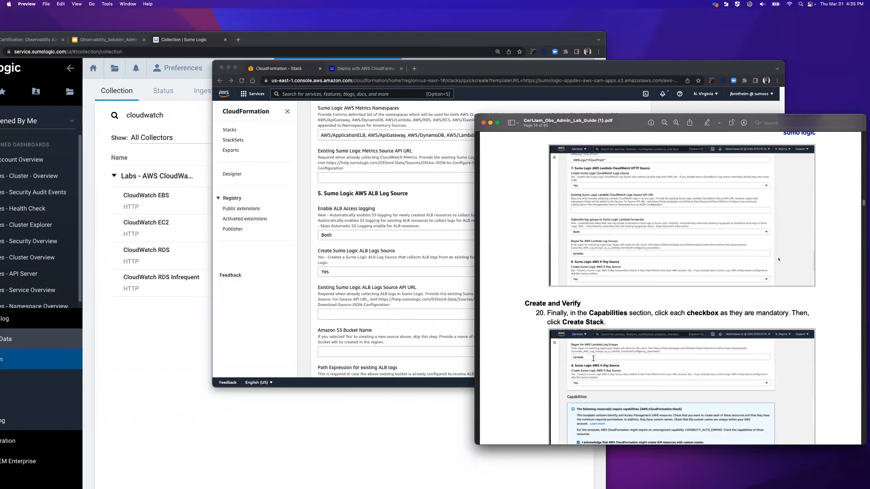
pyautogui.scroll(-2, 594, 359)
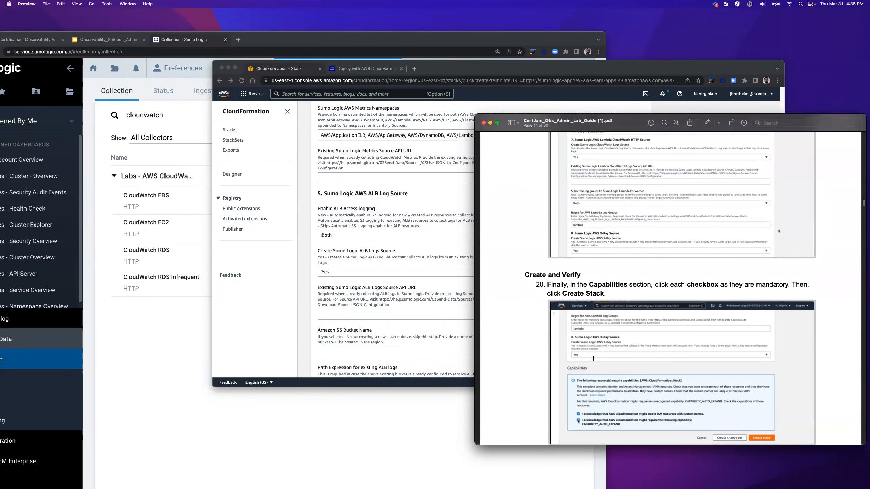
# Step: Acknowledge both required capabilities, custom-named IAM resources and CAPABILITY_AUTO_EXPAND, and create the stack
pyautogui.click(298, 294)
pyautogui.scroll(-15, 300, 294)
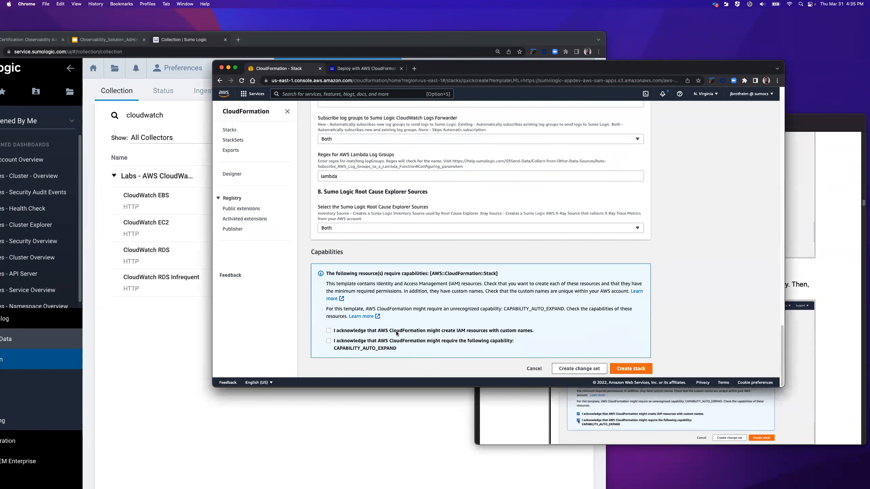
pyautogui.click(344, 333)
pyautogui.scroll(-3, 801, 325)
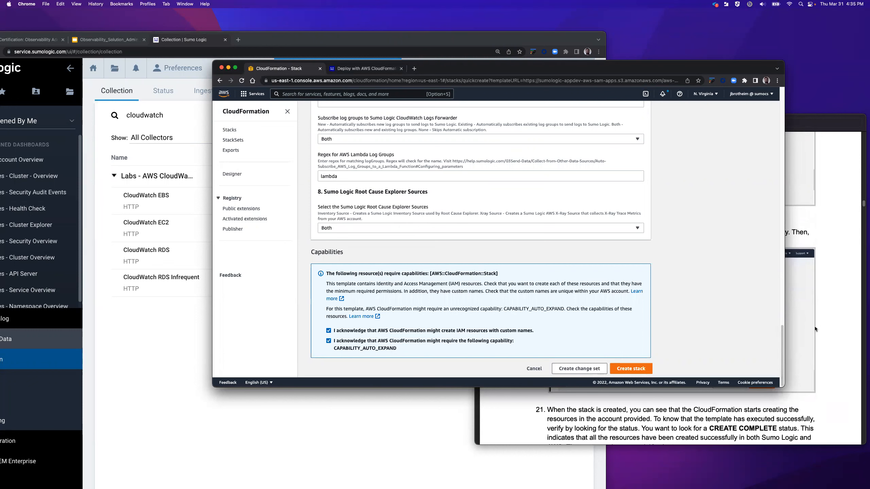
pyautogui.click(635, 369)
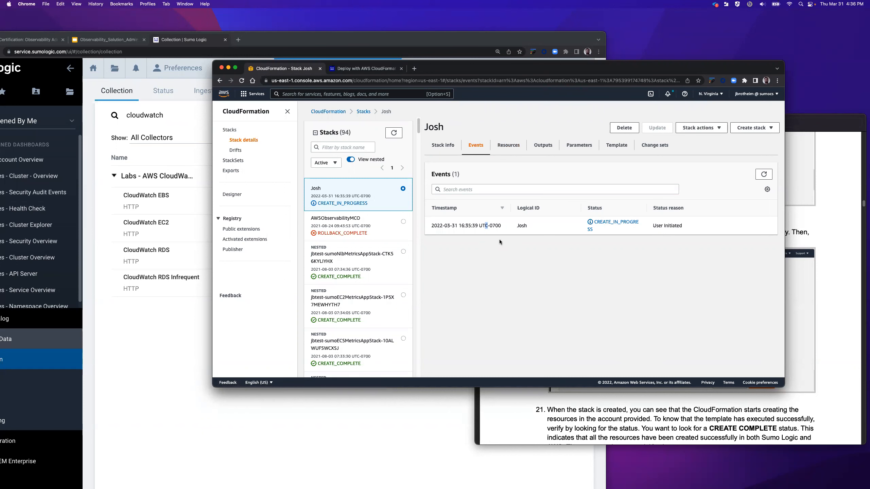
# Step: Browse the CloudFormation stack list and open the existing jbtest stack's events
pyautogui.click(442, 146)
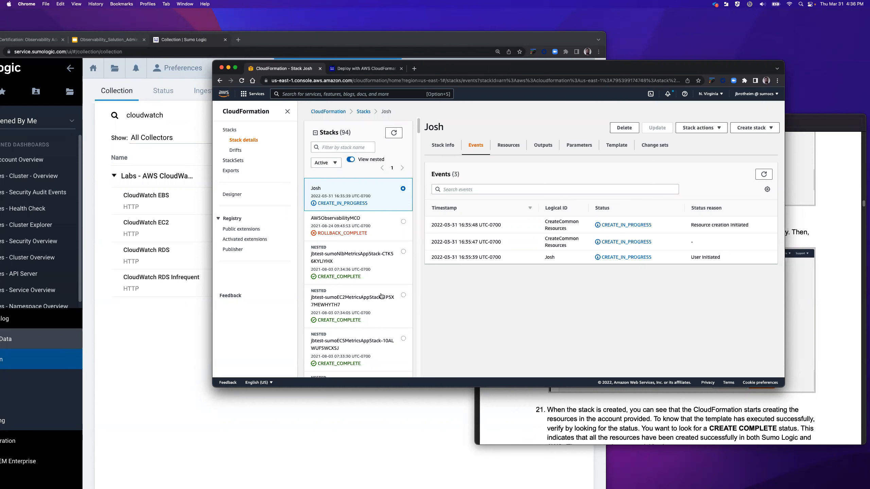
pyautogui.scroll(-10, 393, 316)
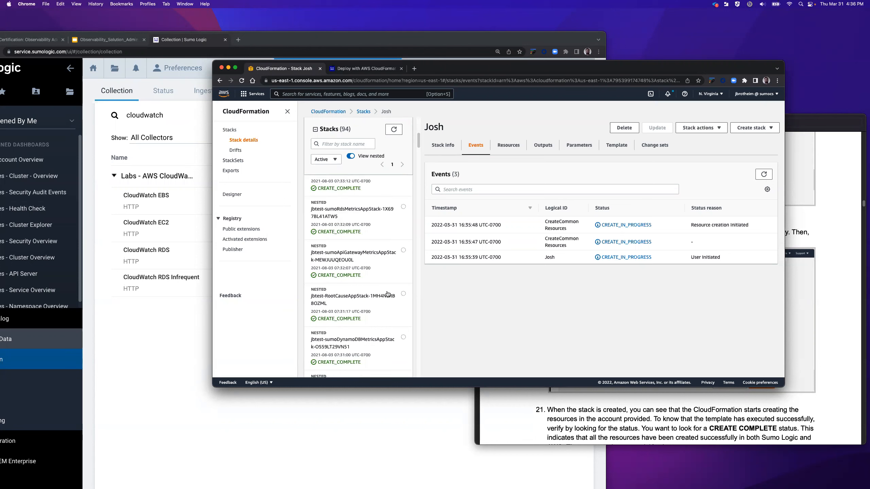
pyautogui.scroll(-5, 387, 294)
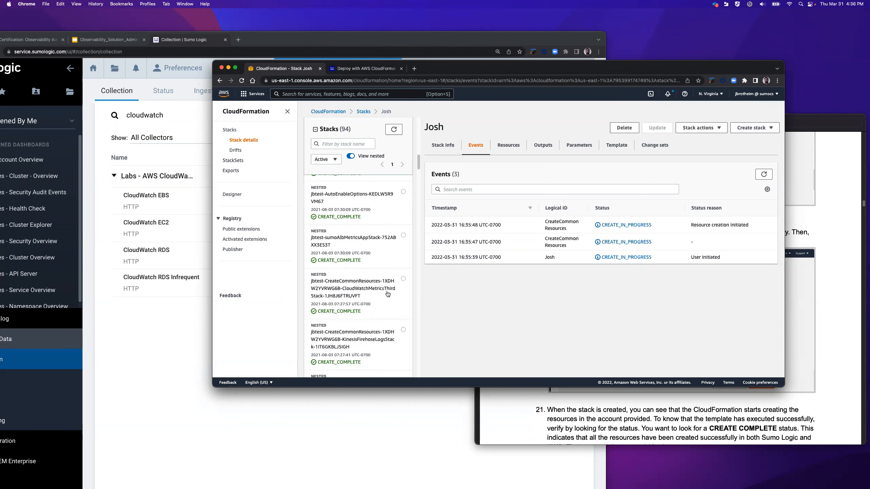
pyautogui.scroll(-5, 388, 294)
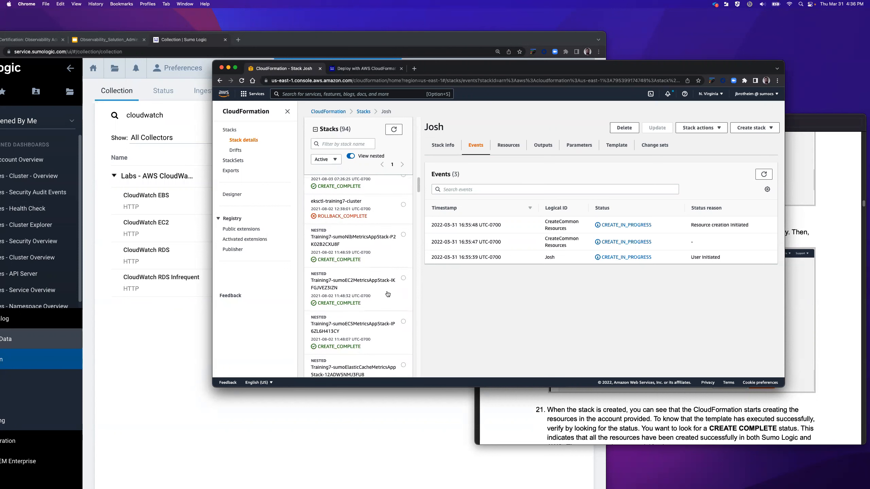
pyautogui.scroll(2, 387, 294)
pyautogui.click(353, 222)
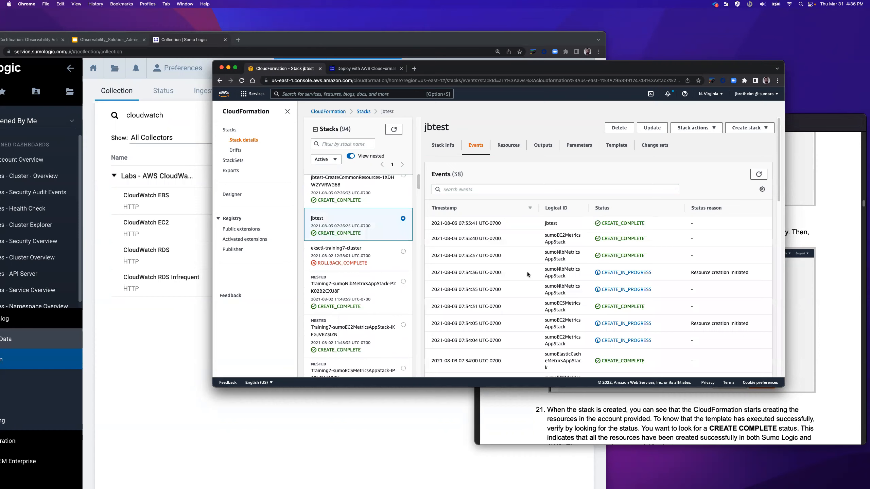
# Step: Examine the jbtest stack's event history, from CreateCommonResources and AutoEnableOptions through the Sumo metrics app stacks
pyautogui.scroll(-15, 541, 279)
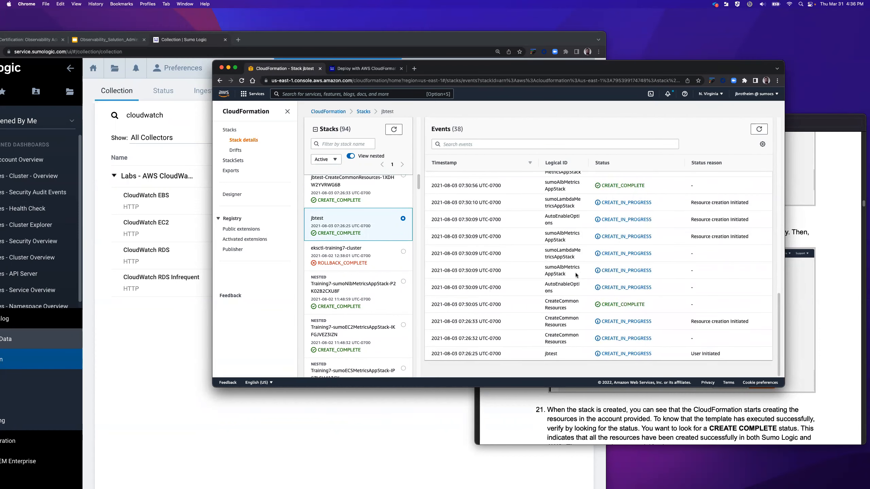
pyautogui.scroll(1, 578, 352)
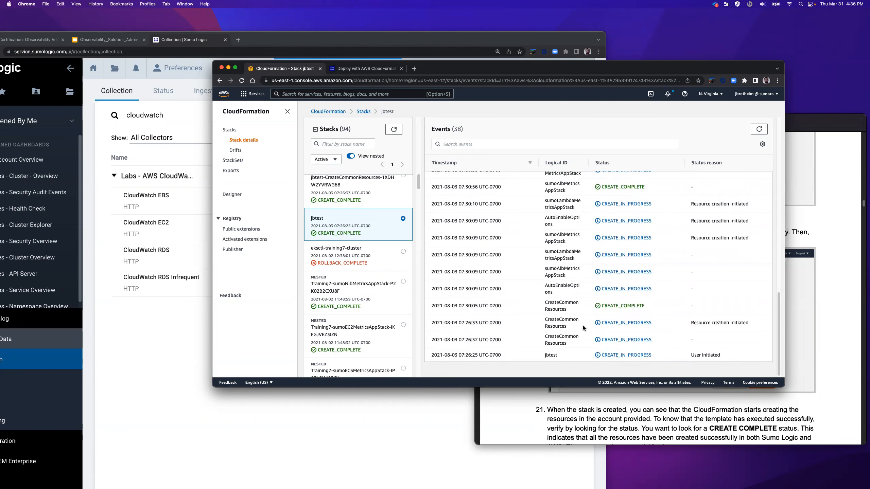
pyautogui.moveTo(567, 343); pyautogui.dragTo(544, 305)
pyautogui.moveTo(566, 279); pyautogui.dragTo(554, 256)
pyautogui.click(561, 273)
pyautogui.moveTo(567, 275); pyautogui.dragTo(547, 268)
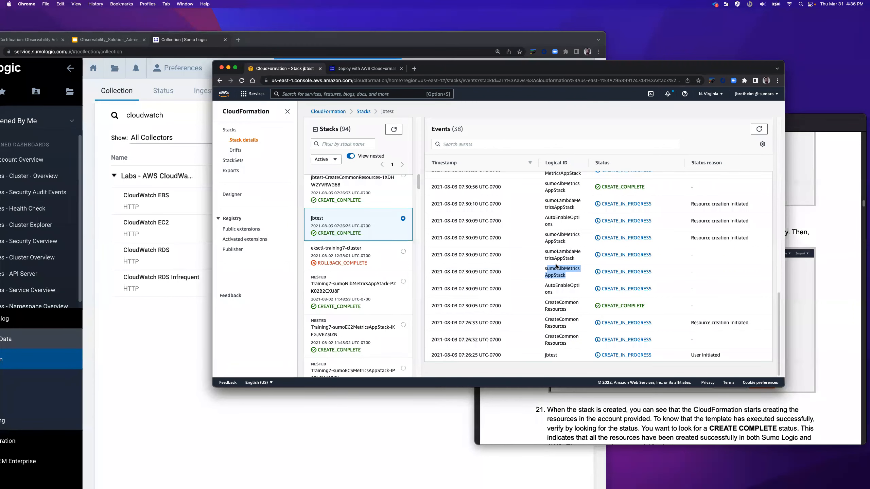
pyautogui.scroll(10, 576, 286)
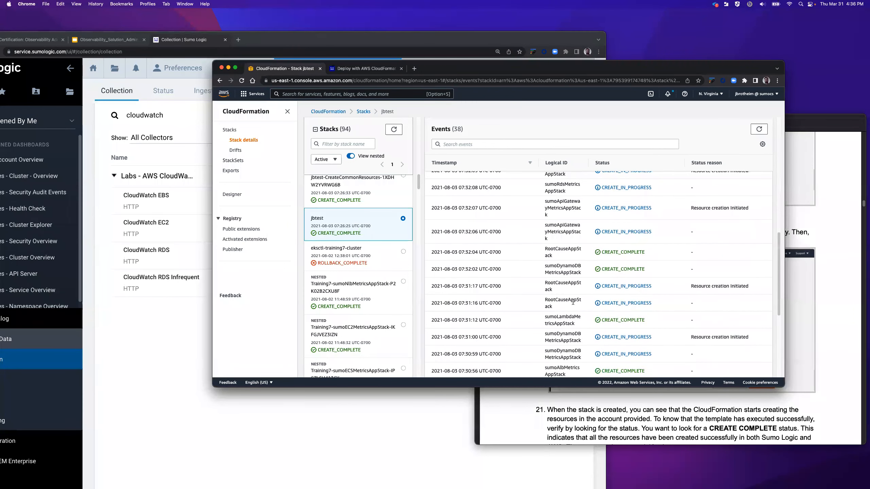
pyautogui.scroll(5, 572, 300)
pyautogui.scroll(5, 403, 255)
# Step: Reselect the newly created stack and read lab guide steps 21 and 22 on verifying the deployment
pyautogui.click(403, 188)
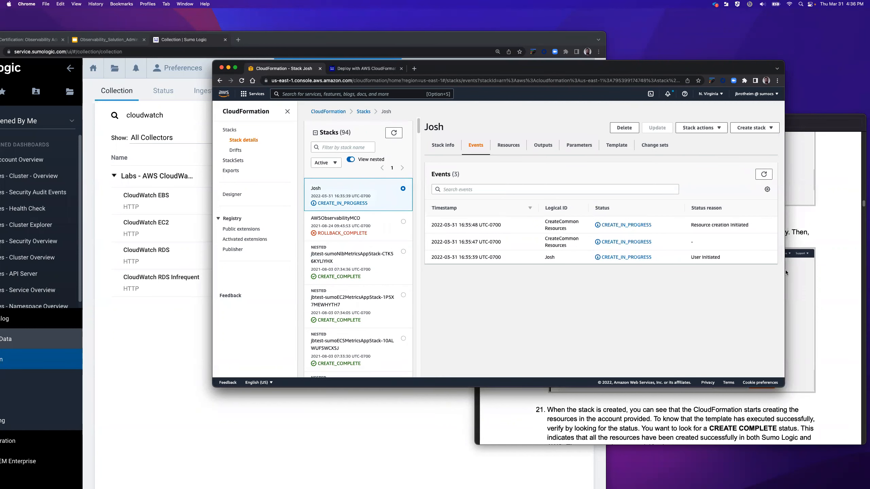
pyautogui.click(786, 272)
pyautogui.scroll(-5, 784, 290)
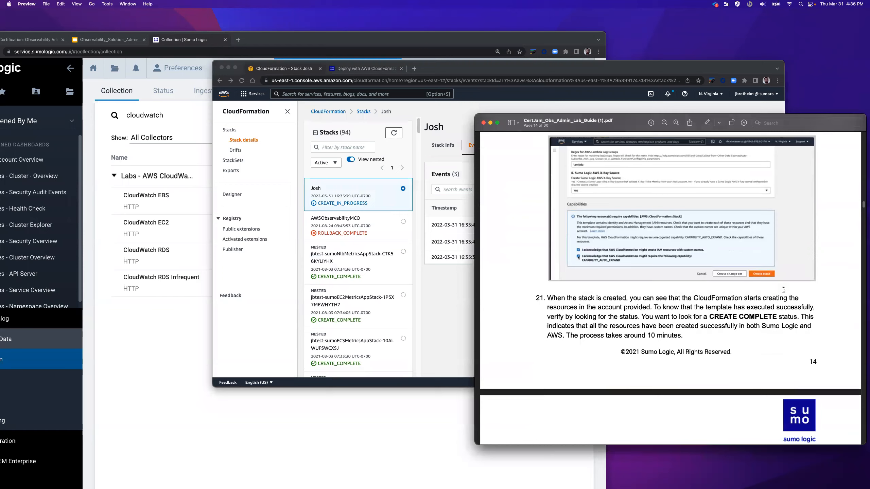
pyautogui.scroll(-5, 783, 289)
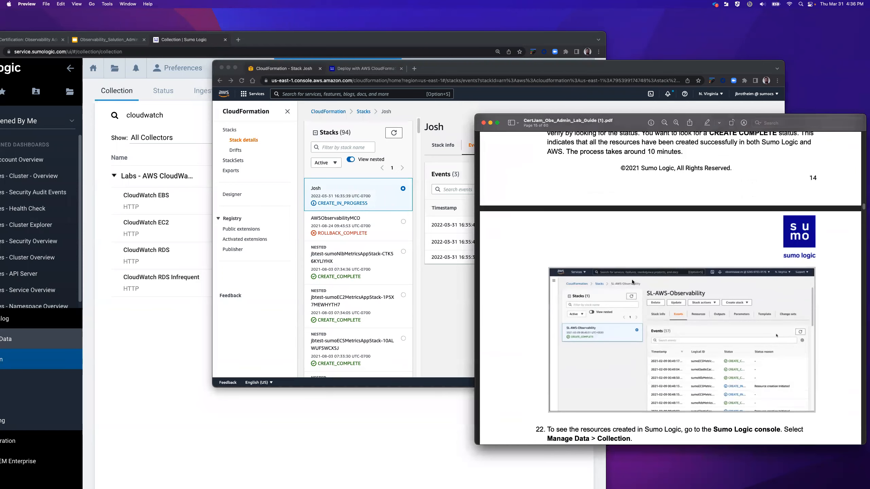
# Step: Return to CloudFormation and refresh the new stack's events to check its creation status
pyautogui.click(427, 285)
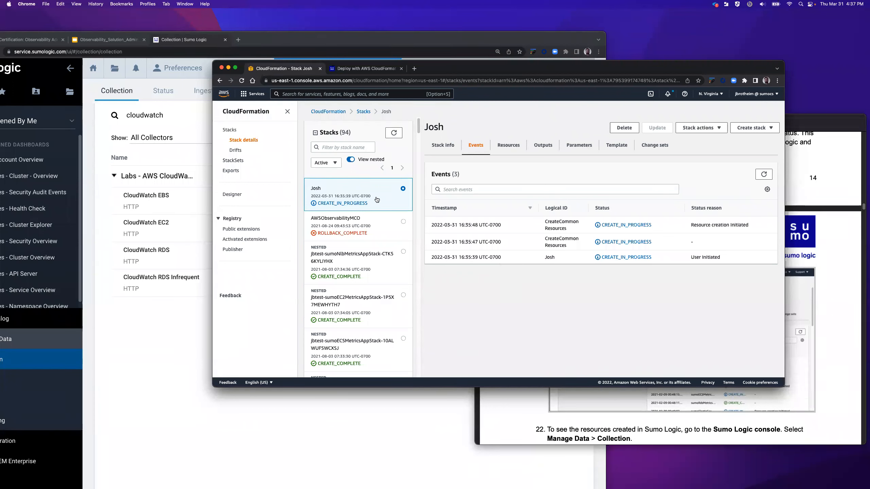
pyautogui.click(757, 176)
pyautogui.click(761, 175)
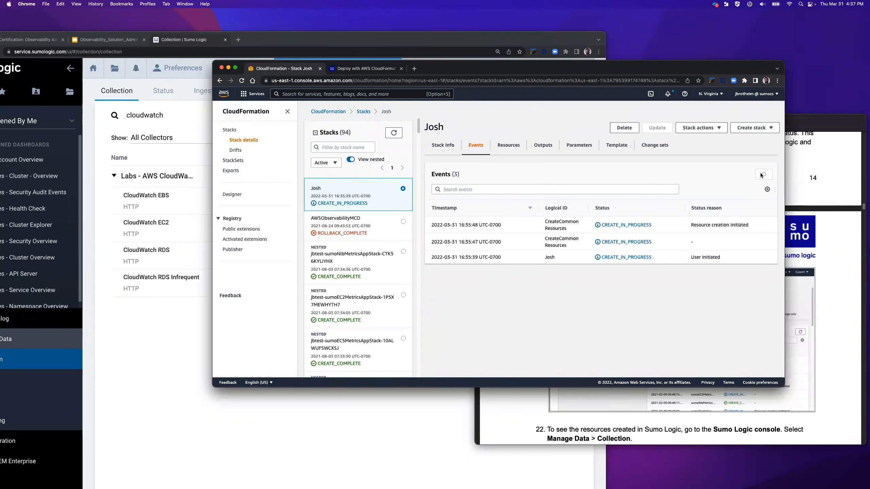
# Step: Switch to Sumo Logic and search the collectors by the stack owner's first name
pyautogui.click(185, 190)
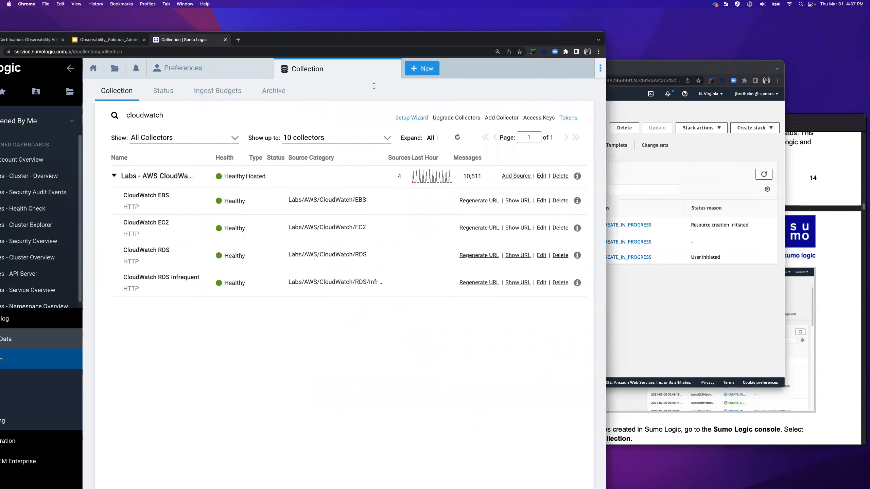
pyautogui.click(334, 121)
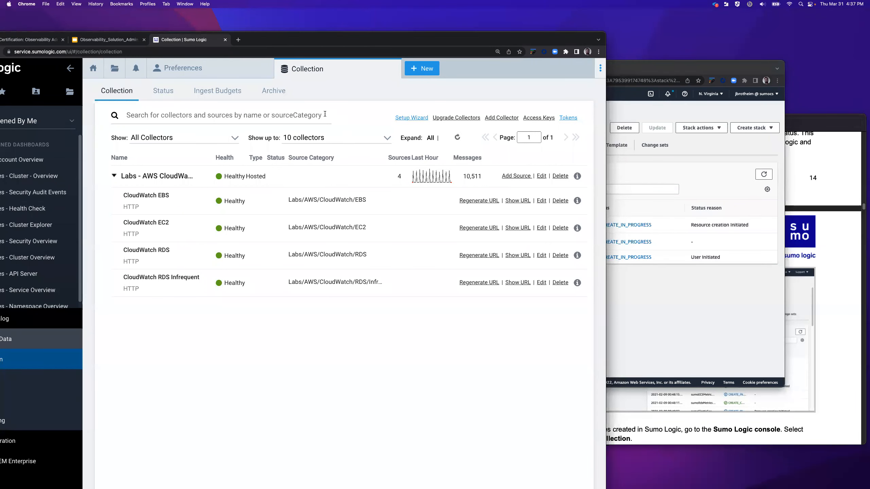
pyautogui.write('j')
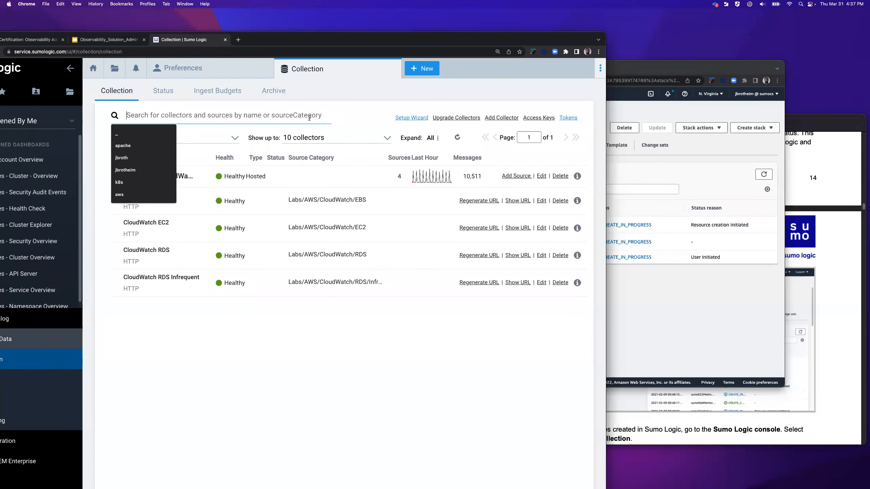
pyautogui.write('osh')
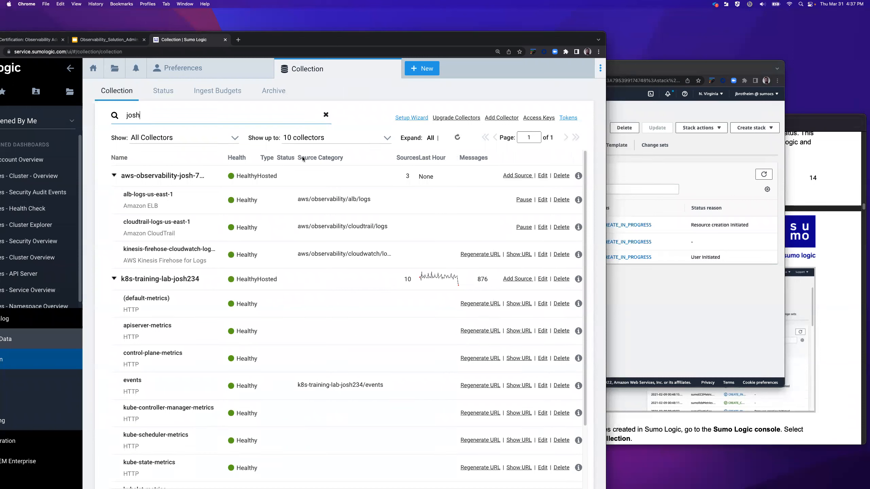
# Step: Inspect the sources under the aws-observability and k8s-training-lab collectors, leaving the k8s-training-lab collector collapsed
pyautogui.moveTo(183, 179)
pyautogui.click(114, 279)
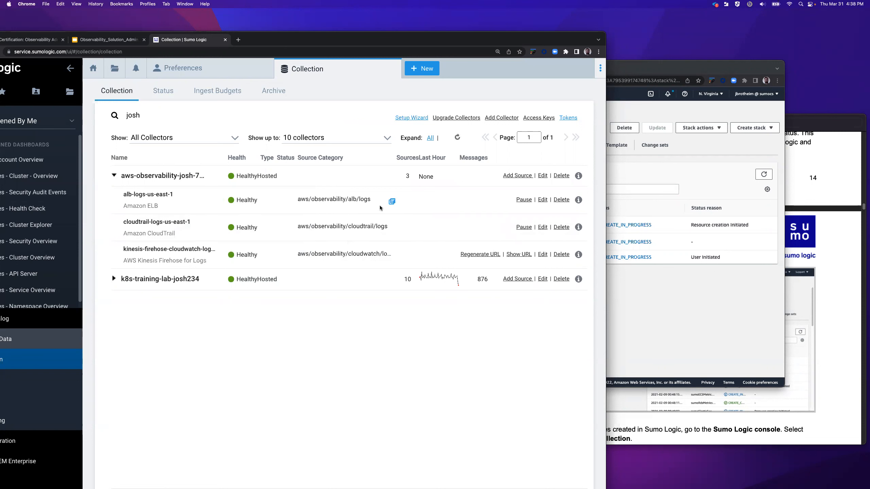
pyautogui.click(115, 279)
pyautogui.scroll(-3, 250, 317)
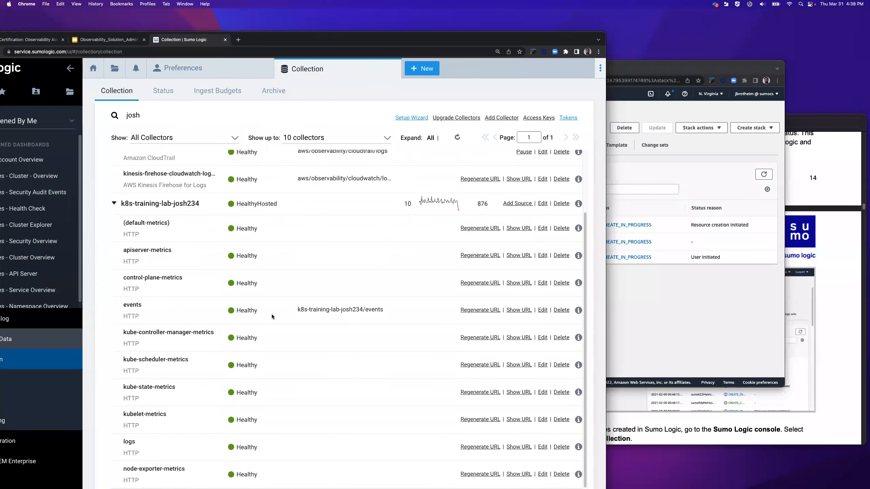
pyautogui.scroll(3, 393, 330)
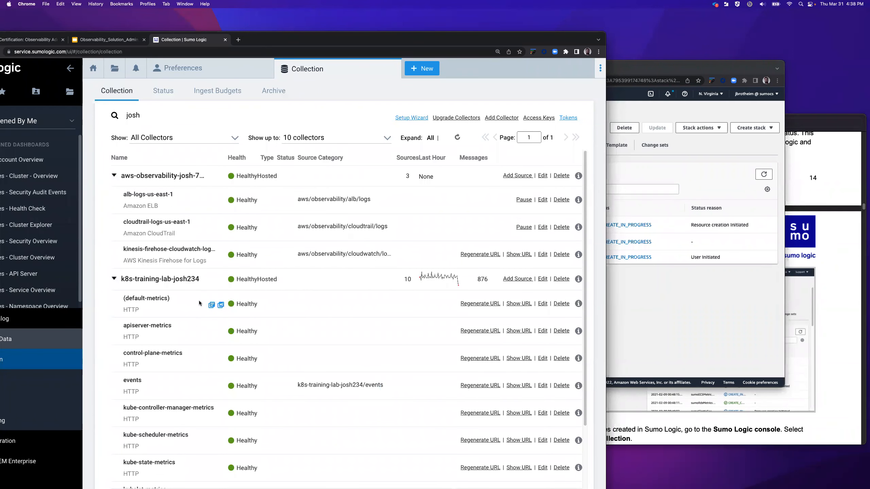
pyautogui.click(114, 281)
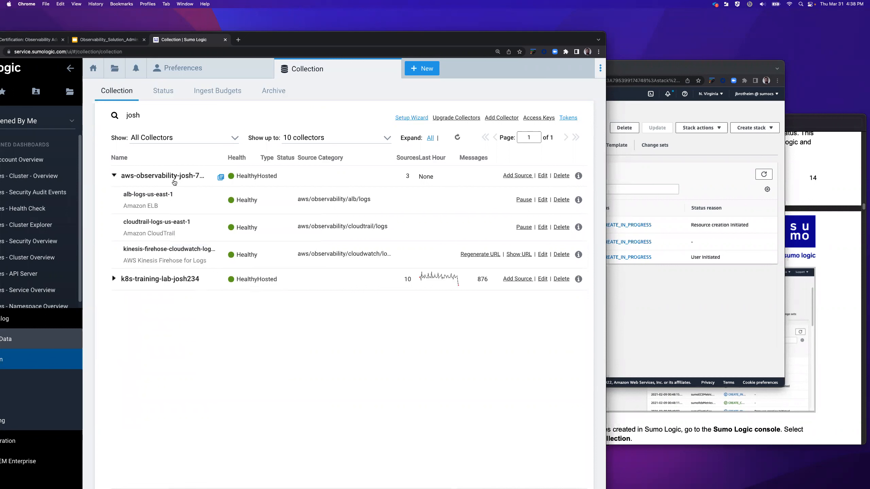
# Step: Replace the collector search term with "obser"
pyautogui.click(196, 118)
pyautogui.press('super+a')
pyautogui.write('obser')
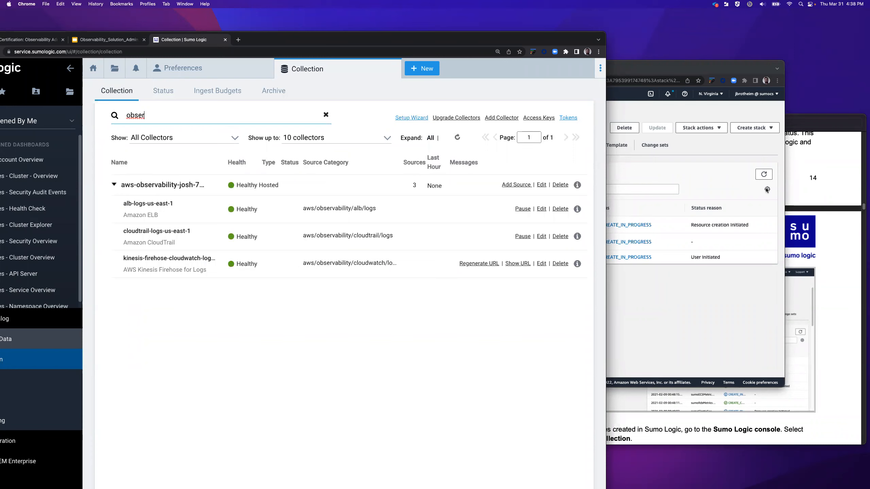
# Step: Refresh the new stack's events in CloudFormation and look through its resources, outputs, info, parameters and template, ending on the events
pyautogui.click(720, 189)
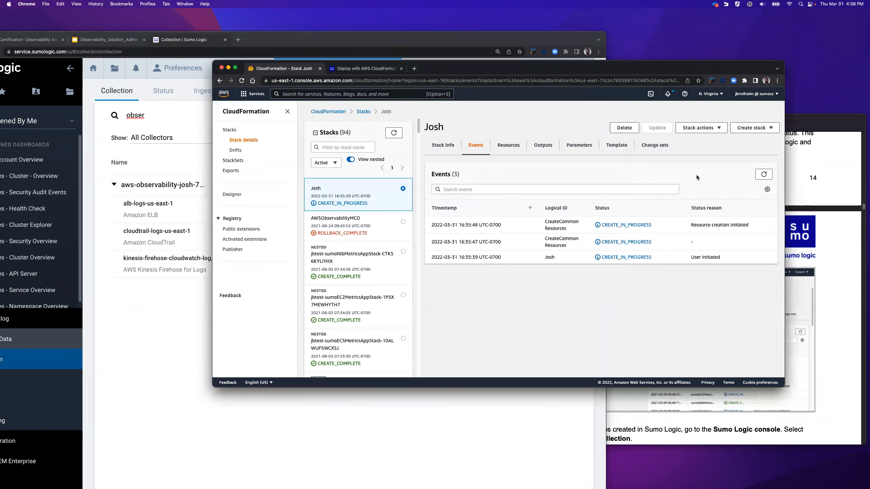
pyautogui.click(764, 174)
pyautogui.click(508, 145)
pyautogui.click(543, 145)
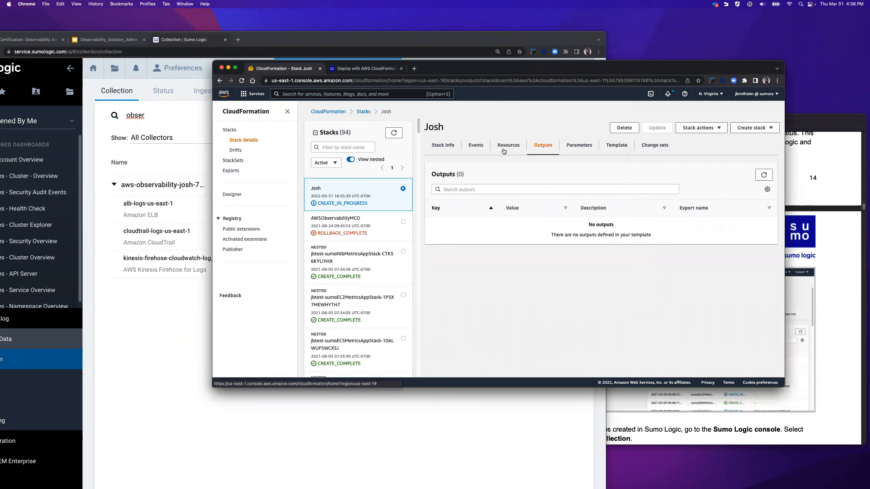
pyautogui.click(476, 146)
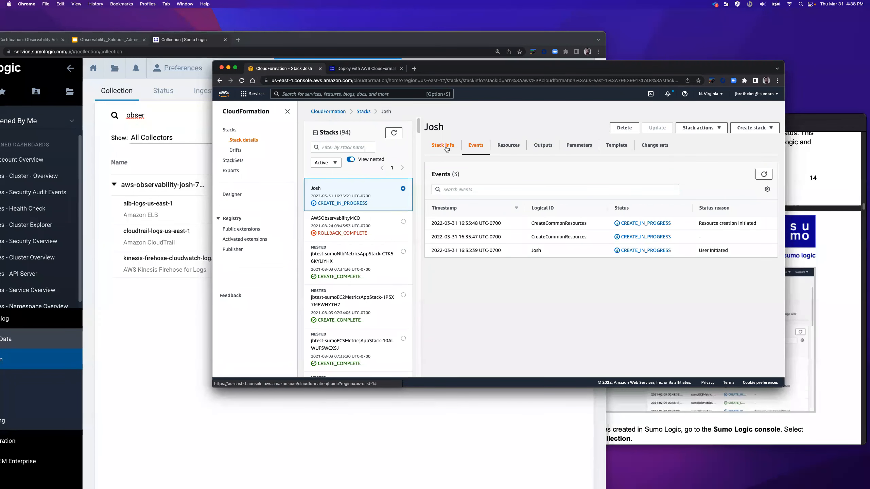
pyautogui.click(446, 149)
pyautogui.click(585, 150)
pyautogui.click(621, 152)
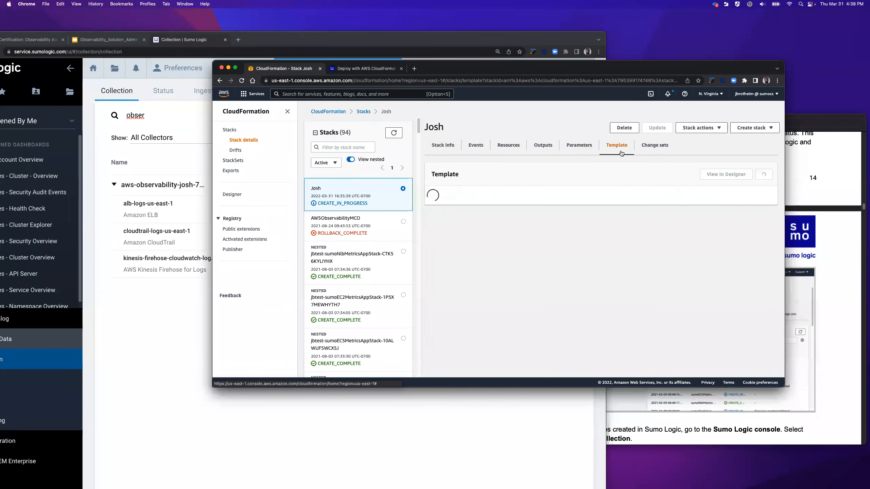
pyautogui.click(475, 148)
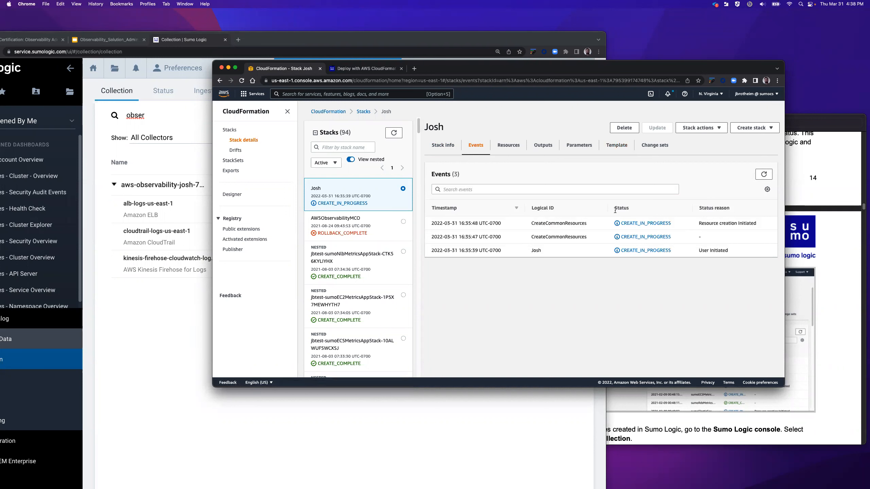
# Step: Copy the term aws-observability from lab guide step 23 and use it to filter the Sumo Logic collectors
pyautogui.click(814, 137)
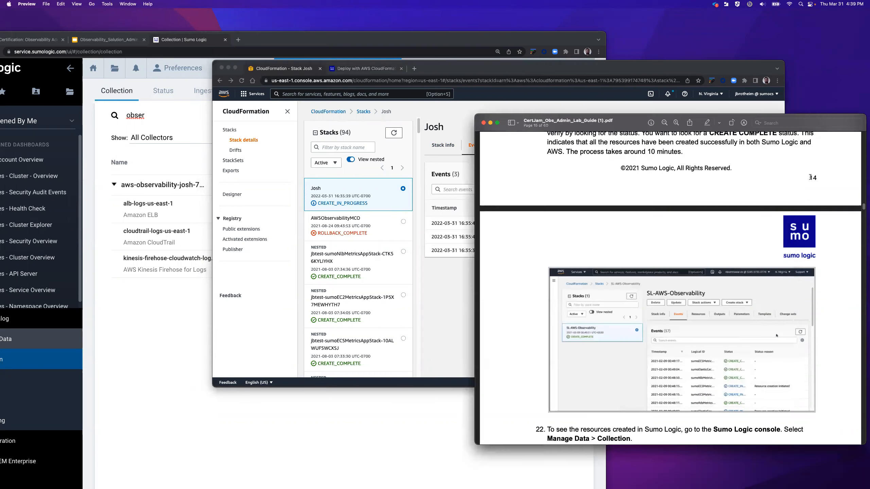
pyautogui.scroll(-5, 639, 288)
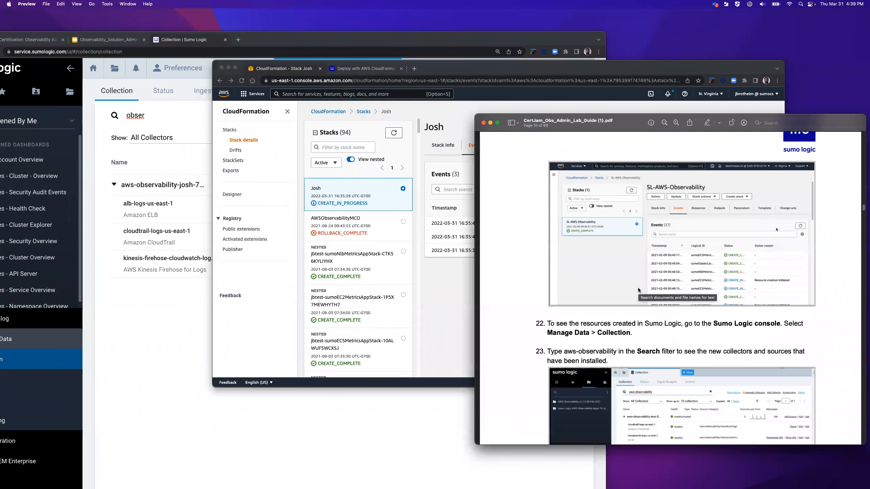
pyautogui.scroll(-1, 638, 287)
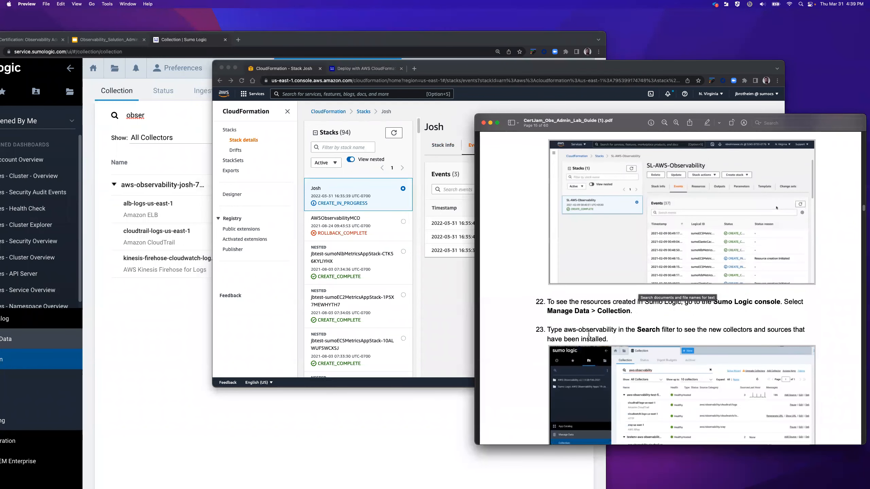
pyautogui.moveTo(616, 329); pyautogui.dragTo(561, 328)
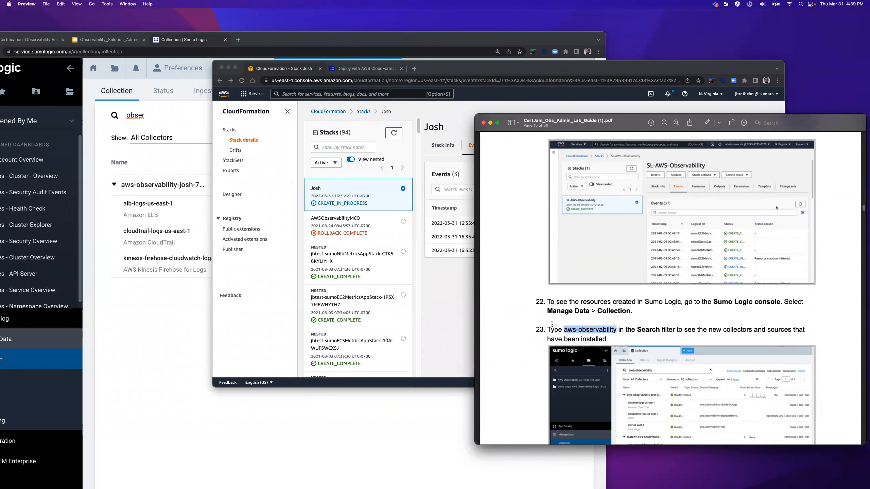
pyautogui.click(186, 138)
pyautogui.press('super+a')
pyautogui.press('super+v')
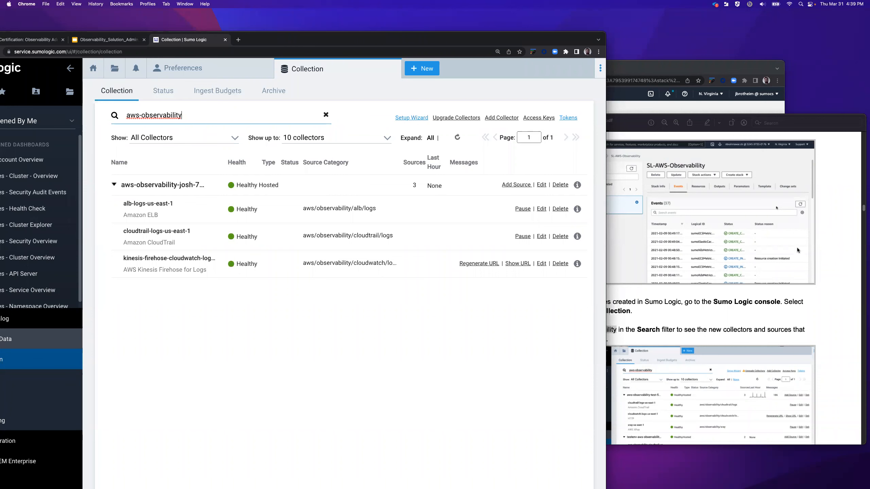
# Step: Read on in the lab guide PDF from step 23 through the dashboard and Explore instructions in steps 25 and 26
pyautogui.click(811, 244)
pyautogui.scroll(-5, 636, 248)
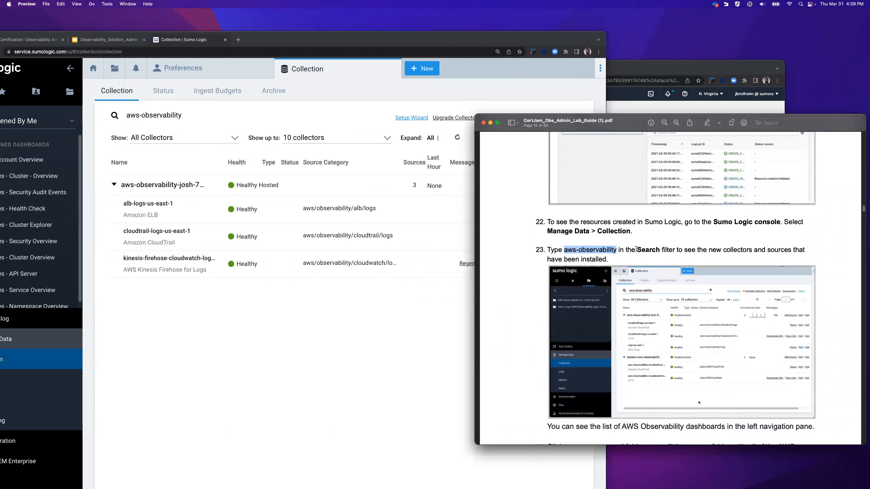
pyautogui.scroll(-6, 636, 248)
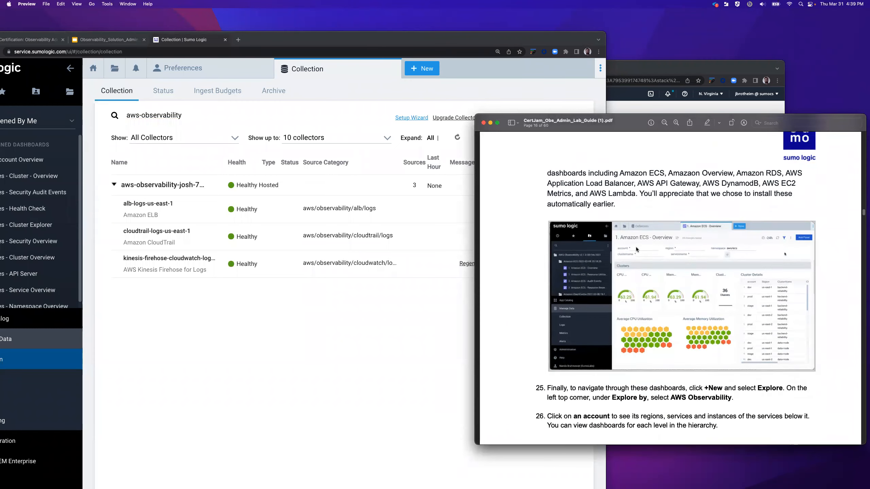
# Step: Refresh the new stack's events in CloudFormation, and read on in the lab guide to the start of Lab 2
pyautogui.click(634, 104)
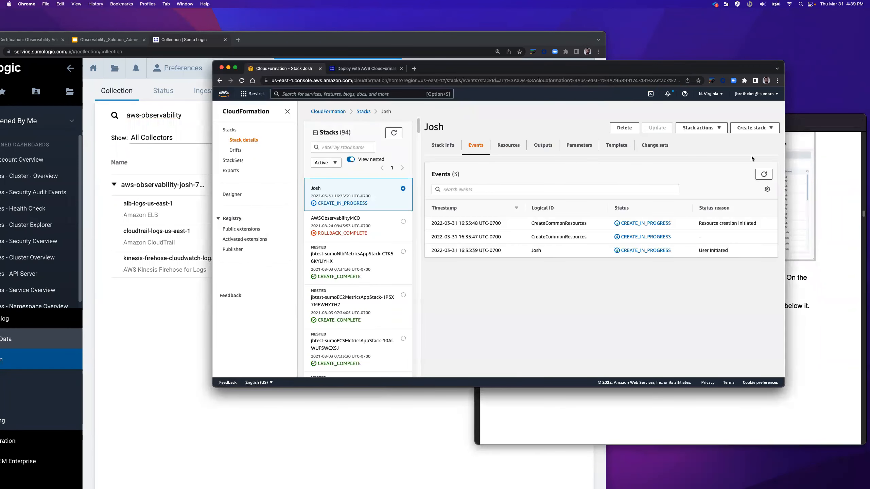
pyautogui.click(765, 177)
pyautogui.click(856, 199)
pyautogui.scroll(-3, 792, 226)
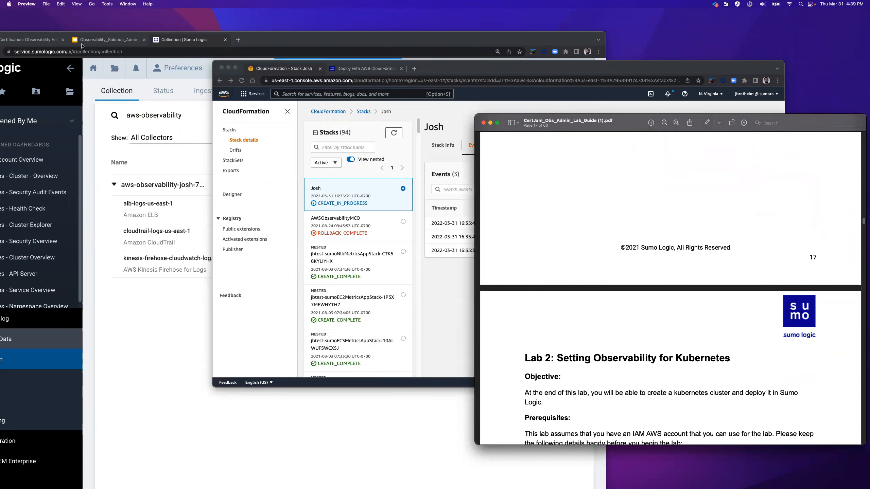
# Step: Switch to the Observability_Solution_Admin_Deck in Google Slides, reposition its window and start the slideshow from the "Demo: Before You Deploy" slide
pyautogui.click(88, 43)
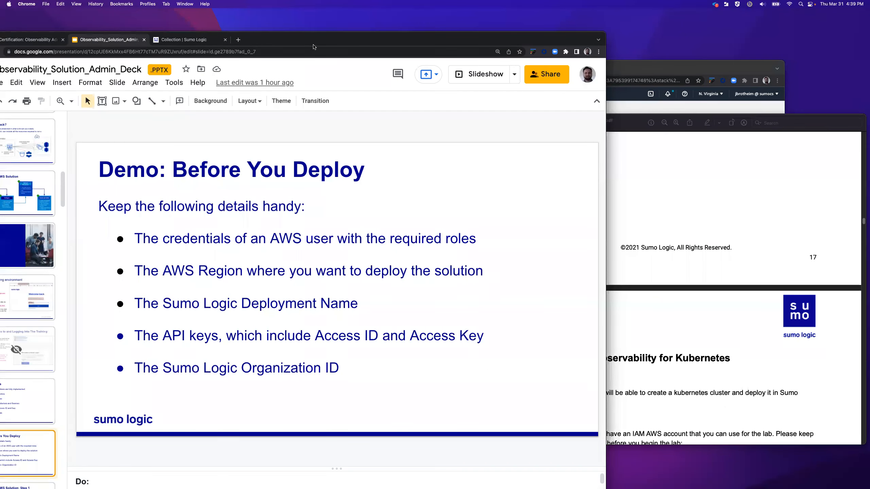
pyautogui.moveTo(313, 45); pyautogui.dragTo(515, 20)
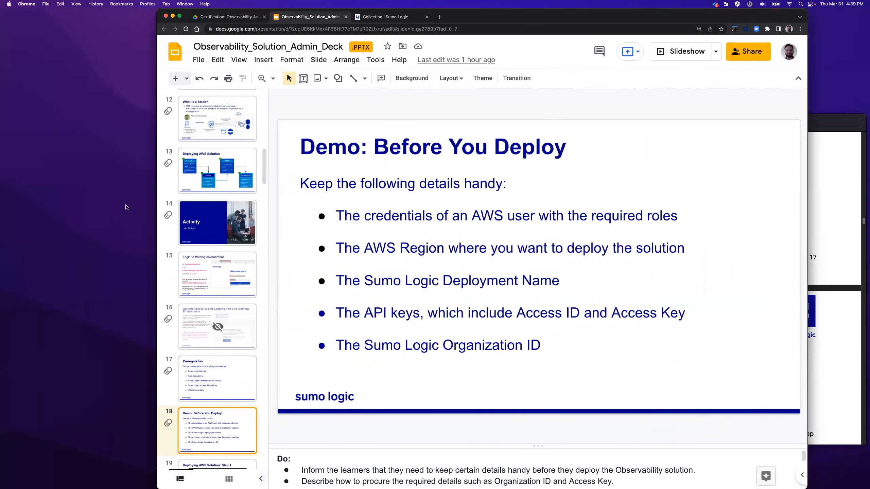
pyautogui.click(153, 196)
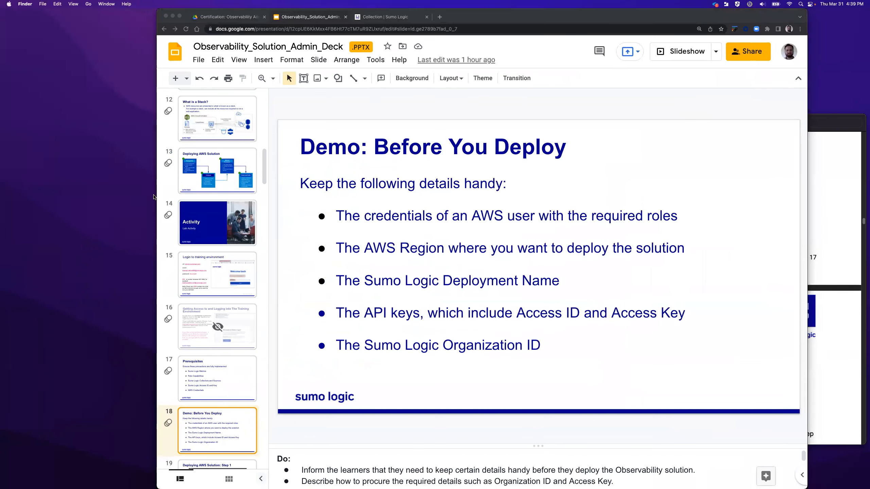
pyautogui.click(680, 59)
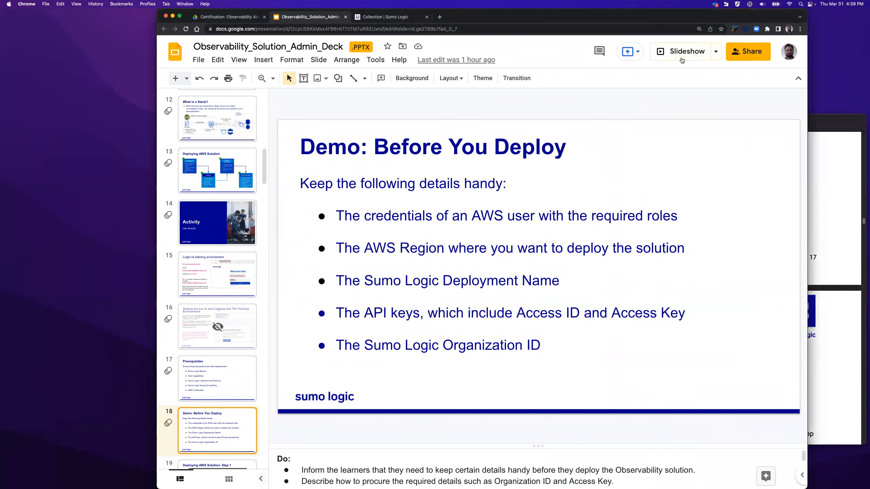
pyautogui.click(681, 60)
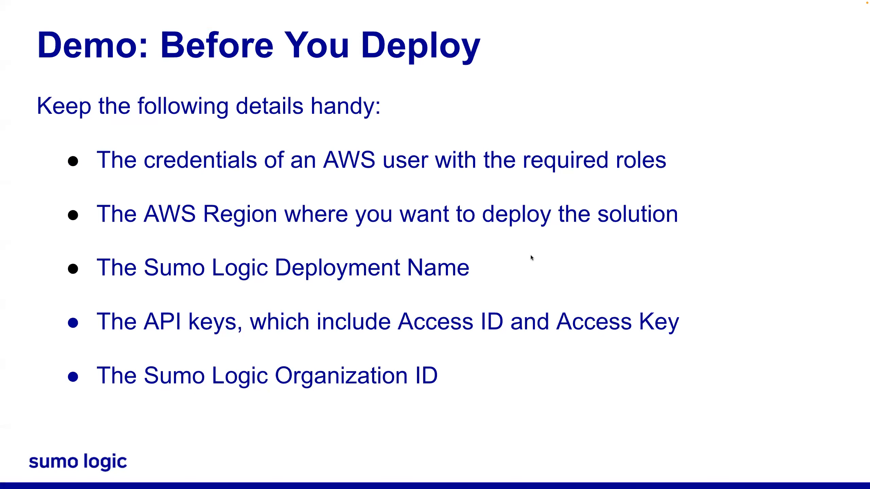
# Step: Advance the slideshow through the "Deploying AWS Solution" slides from Step 1 to Step 5
pyautogui.click(531, 255)
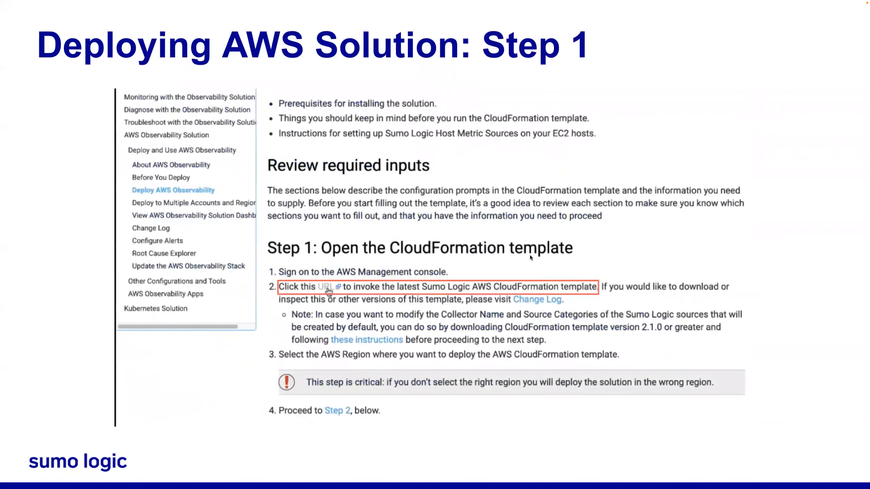
pyautogui.click(530, 255)
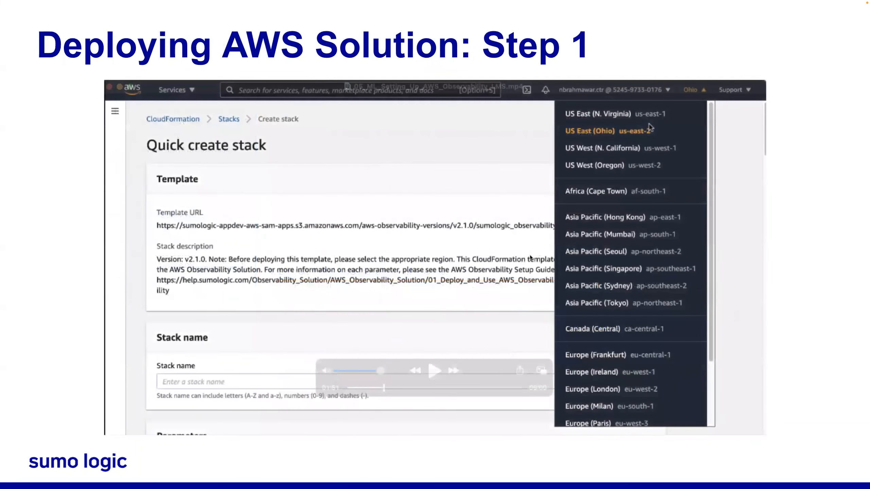
pyautogui.click(529, 257)
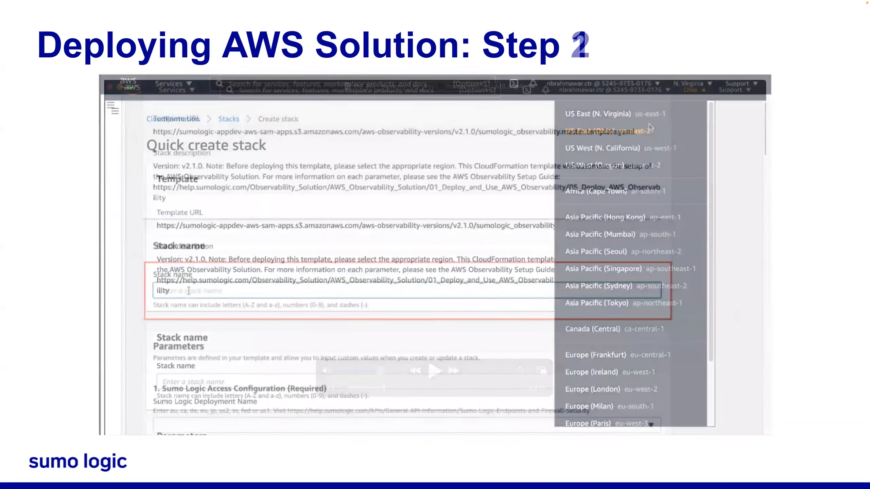
pyautogui.click(696, 247)
pyautogui.press('Right')
pyautogui.press('Right')
pyautogui.press('Right')
pyautogui.press('Right')
pyautogui.press('Right')
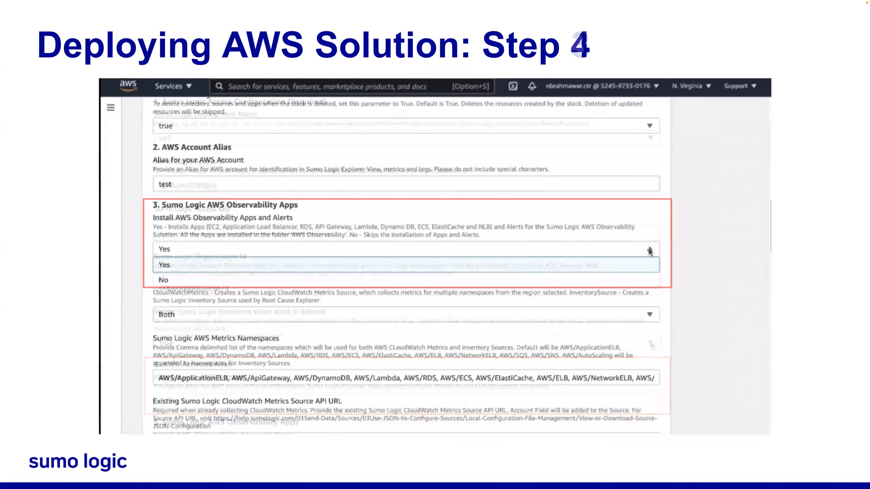
pyautogui.press('Right')
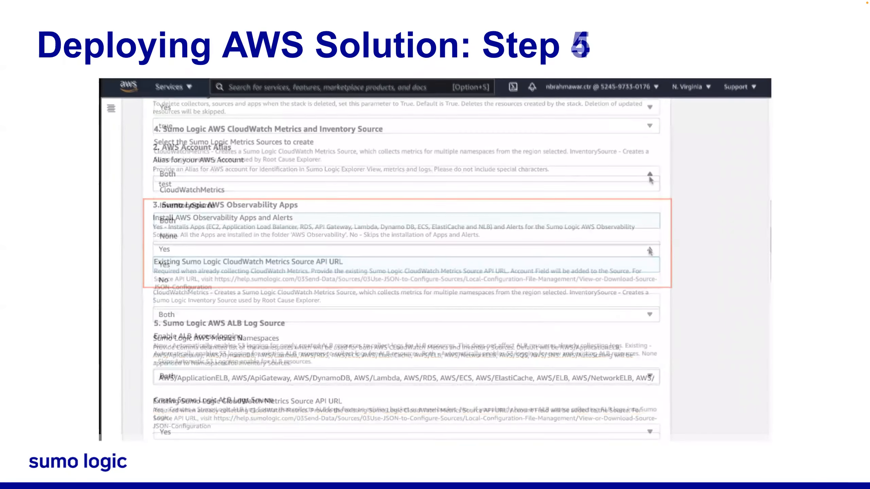
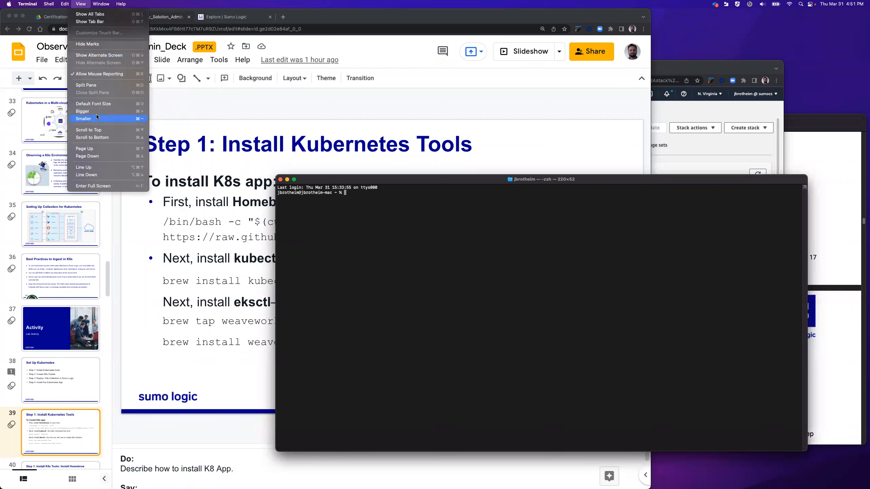
# Step: Make the terminal's text one size bigger
pyautogui.click(116, 112)
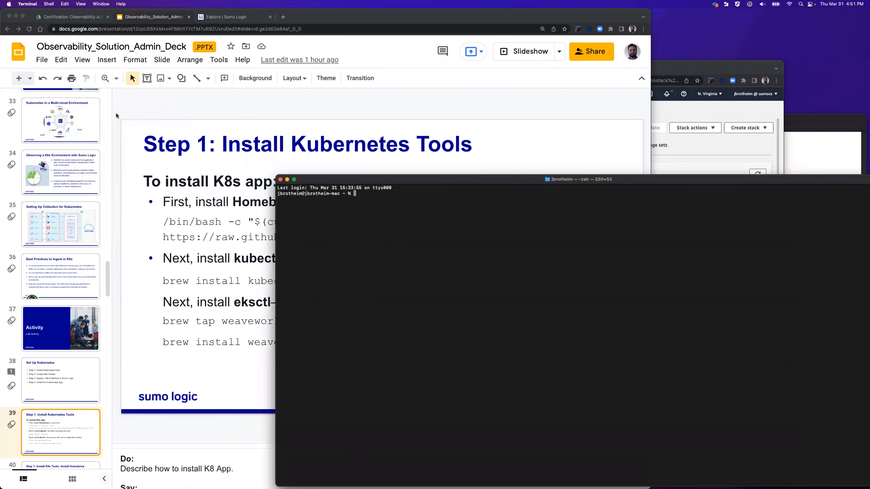
pyautogui.write('~')
pyautogui.press('BackSpace')
pyautogui.hscroll(3, 143, 51)
pyautogui.rightClick(142, 51)
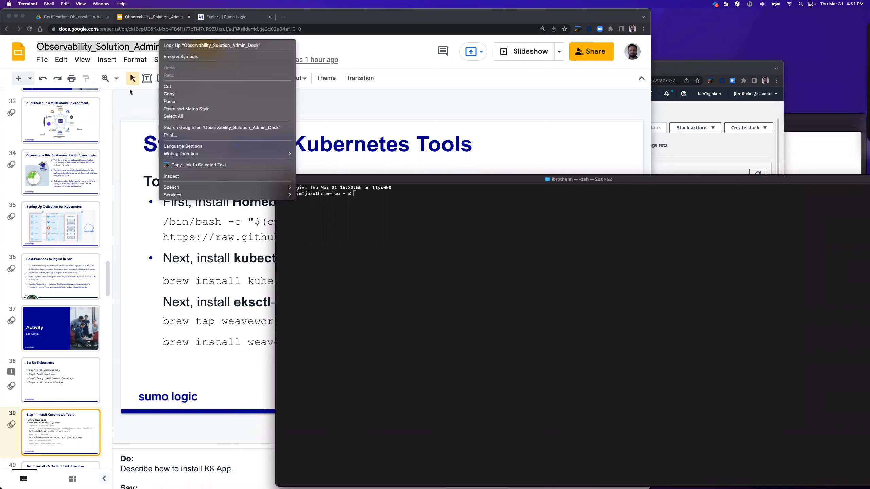
pyautogui.click(431, 212)
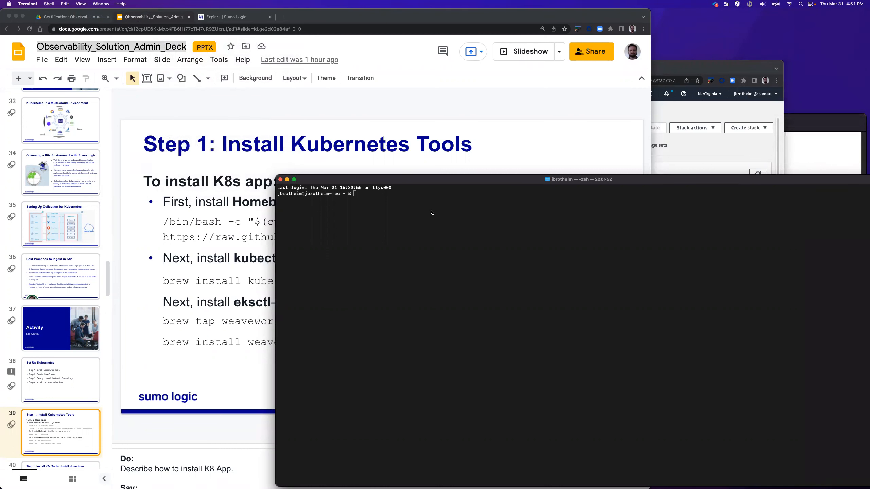
pyautogui.rightClick(431, 210)
pyautogui.press('ctrl')
pyautogui.press('ctrl')
pyautogui.click(432, 211)
# Step: Bring the CloudFormation window and the lab guide PDF to the front, and move the guide over the slides window
pyautogui.click(470, 157)
pyautogui.click(683, 71)
pyautogui.click(829, 143)
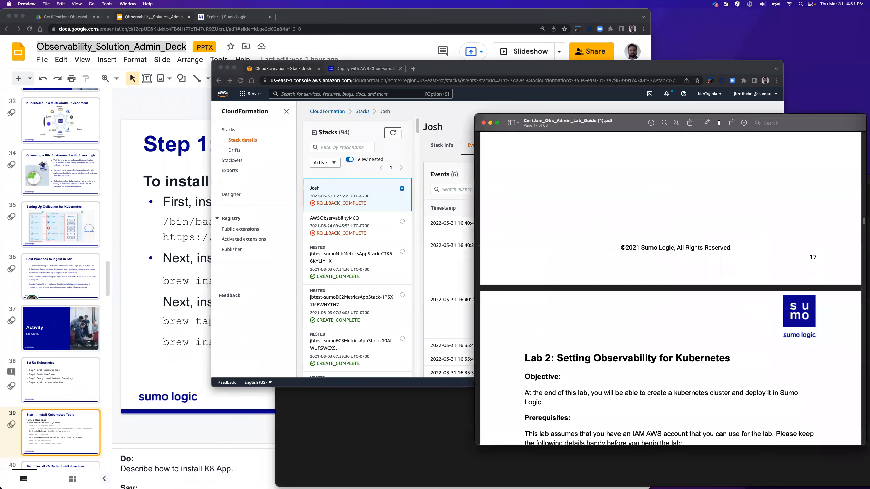
pyautogui.moveTo(556, 118); pyautogui.dragTo(235, 44)
# Step: Read Lab 2 in the lab guide from its objective and prerequisites through the Homebrew and AWS CLI installation instructions
pyautogui.scroll(-4, 285, 219)
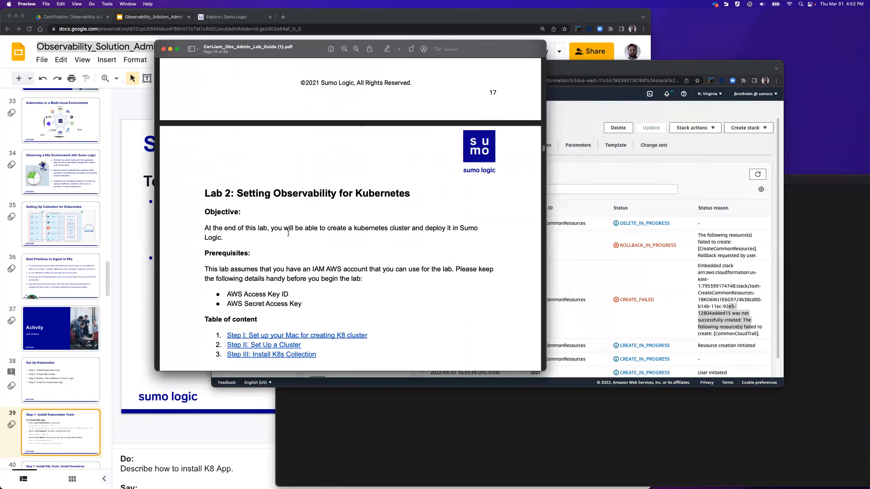
pyautogui.scroll(-5, 288, 233)
pyautogui.scroll(-1, 342, 257)
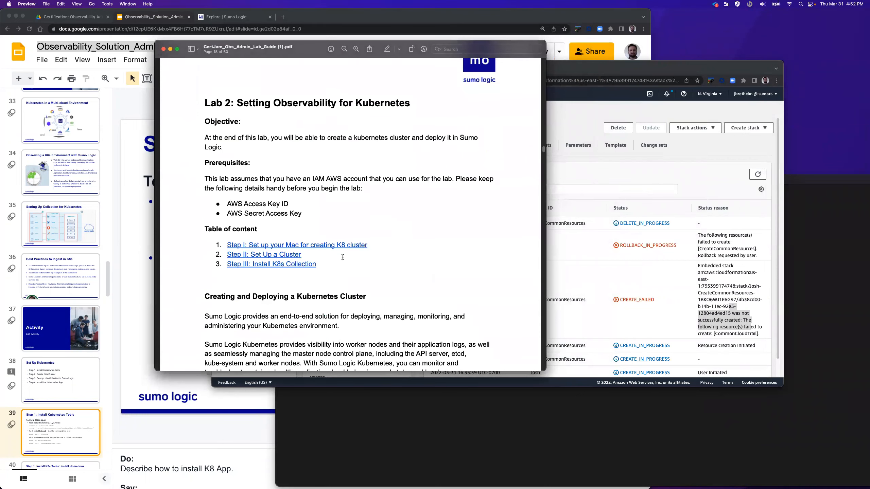
pyautogui.scroll(-7, 352, 263)
pyautogui.scroll(-15, 366, 272)
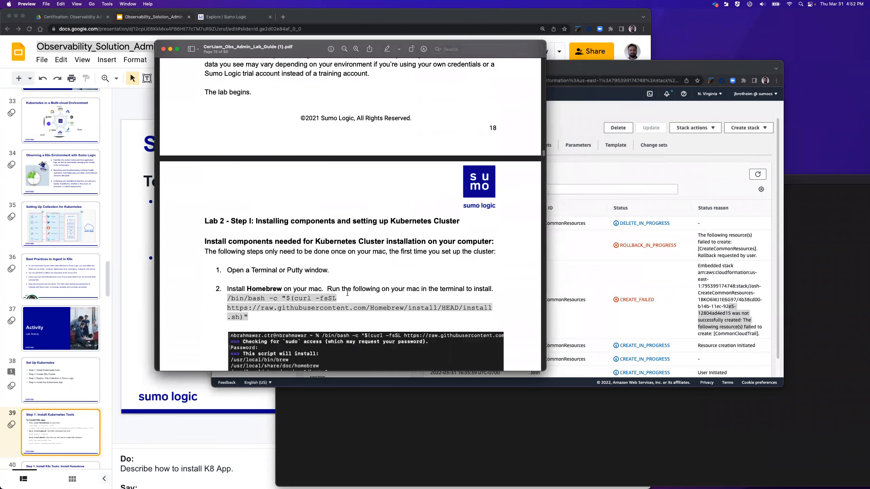
pyautogui.scroll(-2, 329, 302)
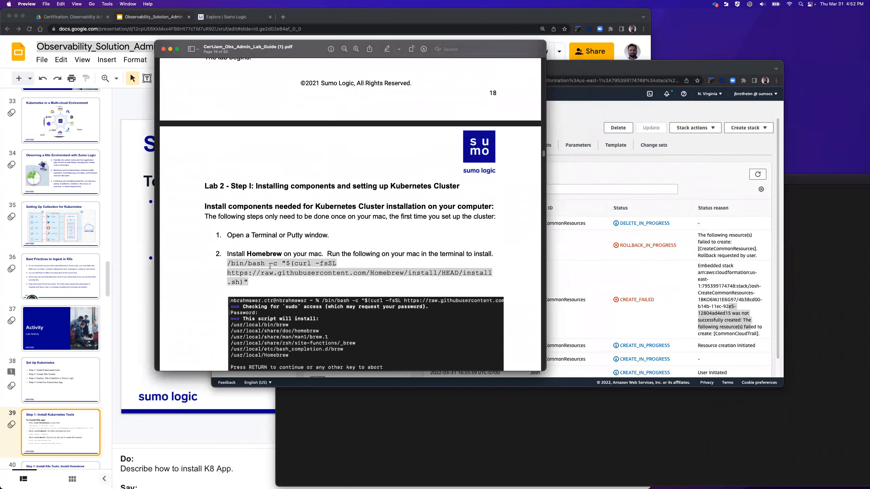
pyautogui.scroll(-11, 278, 265)
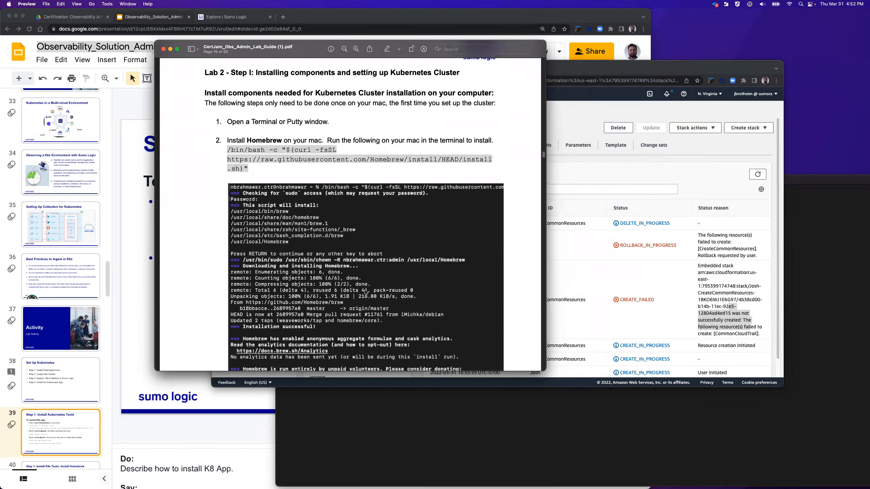
pyautogui.scroll(-2, 365, 293)
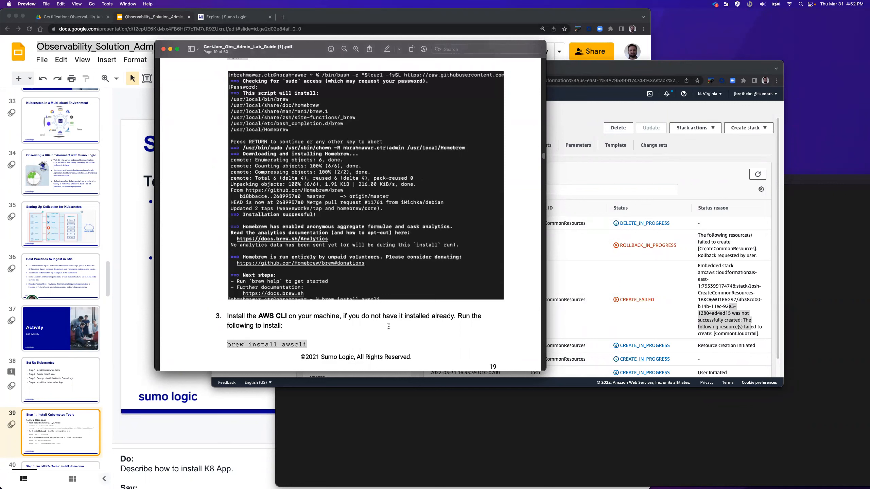
pyautogui.scroll(-2, 266, 315)
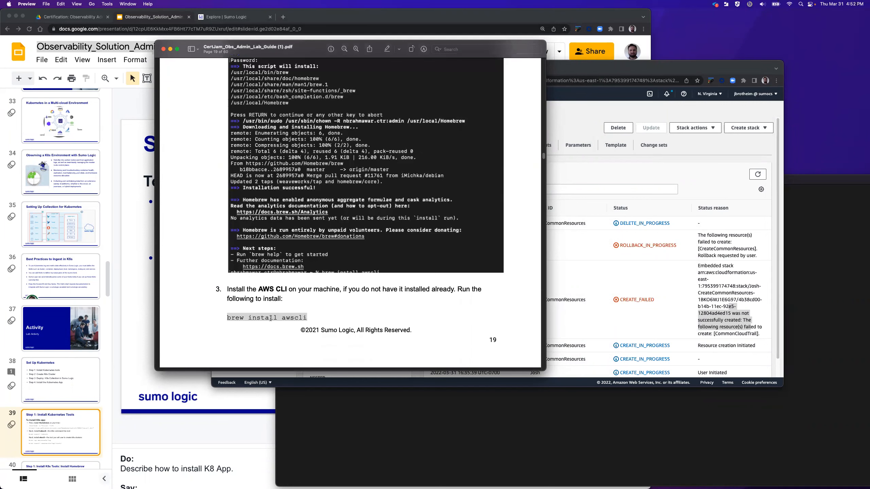
# Step: Copy "brew install awscli" from the lab guide, run it in Terminal, and move and shrink the terminal window beside the guide
pyautogui.scroll(-2, 320, 311)
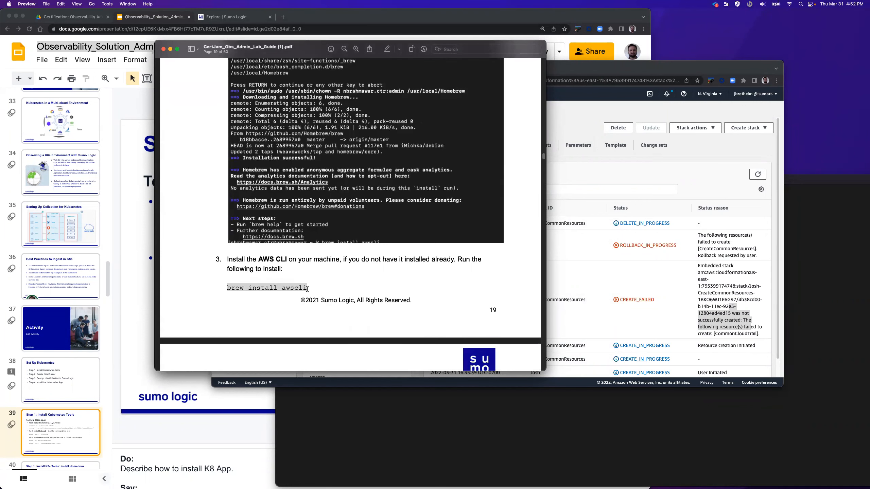
pyautogui.moveTo(307, 289); pyautogui.dragTo(307, 288)
pyautogui.press('super+c')
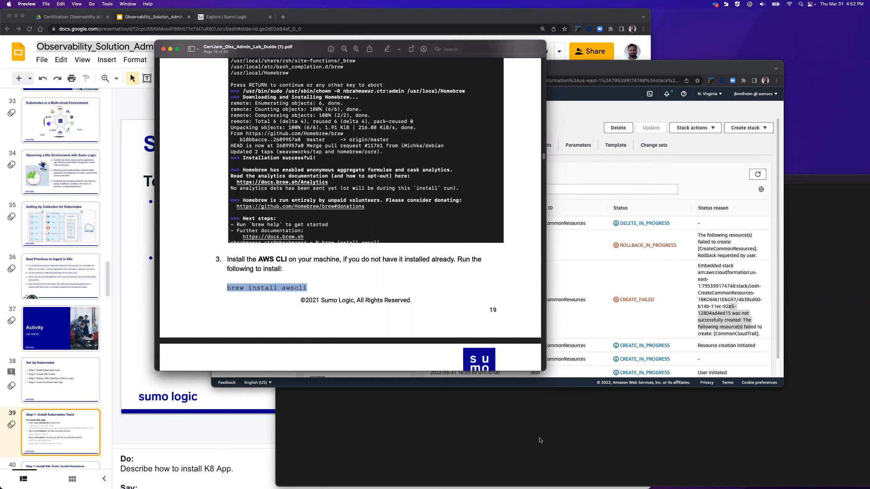
pyautogui.press('super+Tab')
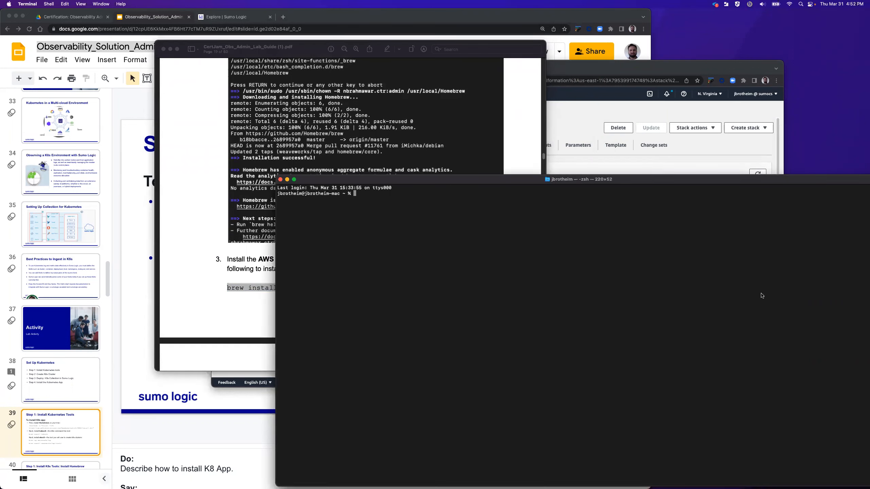
pyautogui.press('super+v')
pyautogui.press('Return')
pyautogui.moveTo(403, 179); pyautogui.dragTo(358, 132)
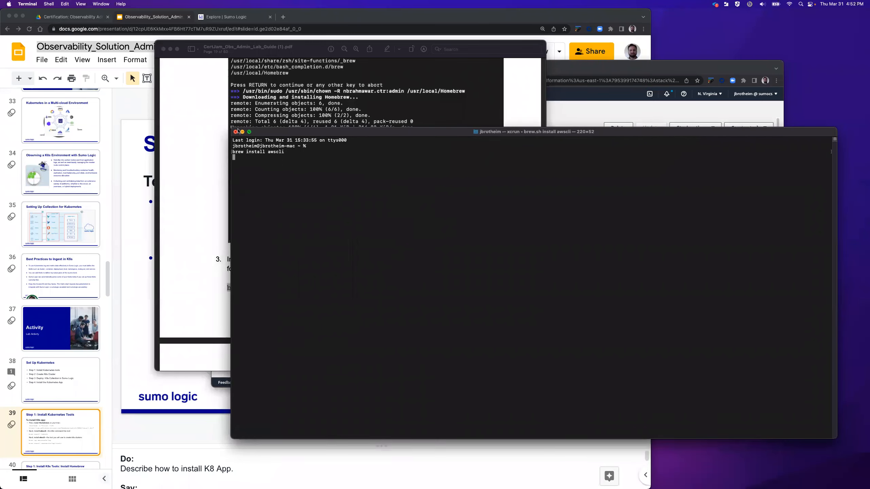
pyautogui.moveTo(230, 128); pyautogui.dragTo(479, 82)
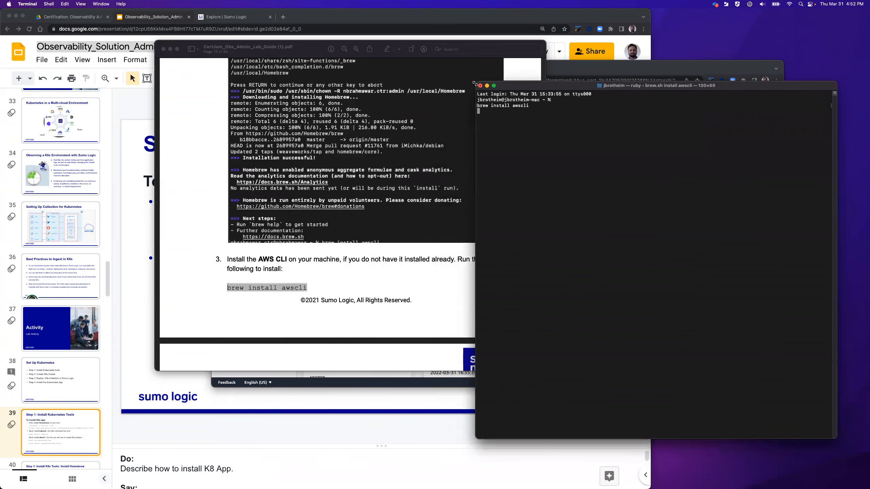
# Step: Copy "aws configure" from step 4 of the lab guide and run it in Terminal
pyautogui.scroll(-10, 356, 231)
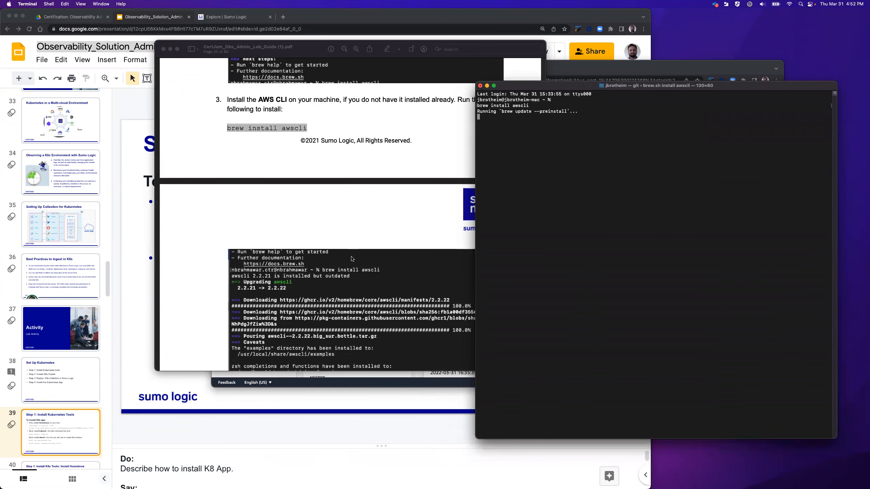
pyautogui.scroll(-5, 352, 259)
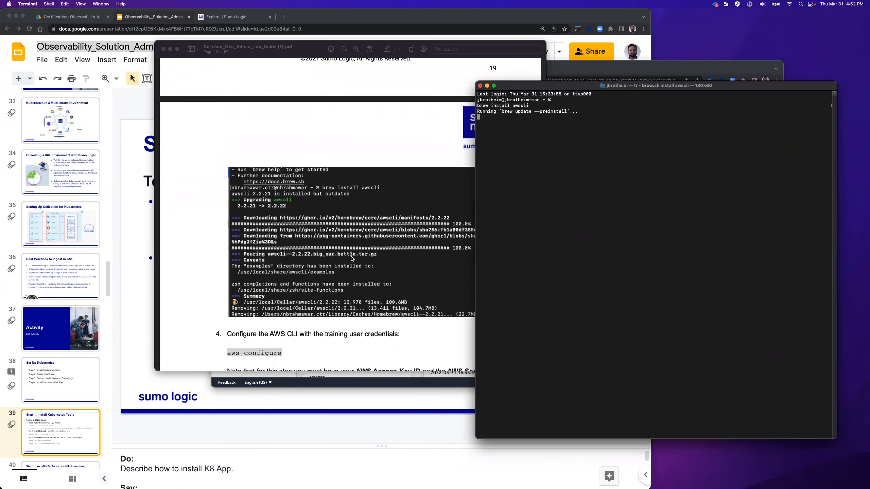
pyautogui.scroll(-2, 352, 259)
pyautogui.scroll(-2, 352, 259)
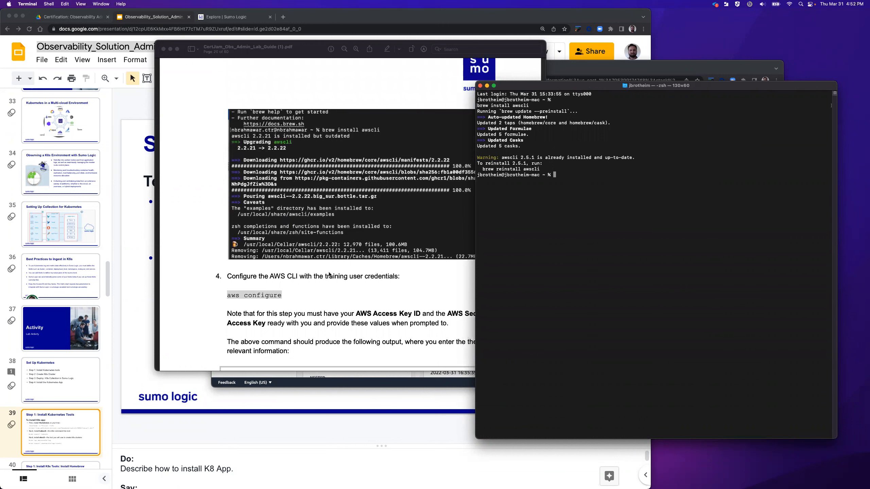
pyautogui.rightClick(565, 174)
pyautogui.click(335, 280)
pyautogui.moveTo(281, 297); pyautogui.dragTo(220, 297)
pyautogui.press('super+c')
pyautogui.click(596, 175)
pyautogui.press('super+v')
pyautogui.press('Return')
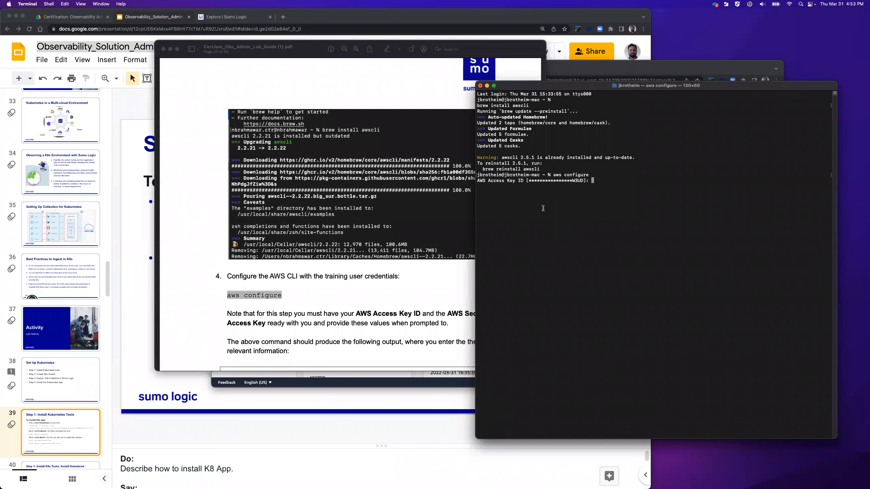
# Step: Switch to Sumo Logic in Chrome and open the account's Preferences page
pyautogui.click(233, 16)
pyautogui.click(79, 45)
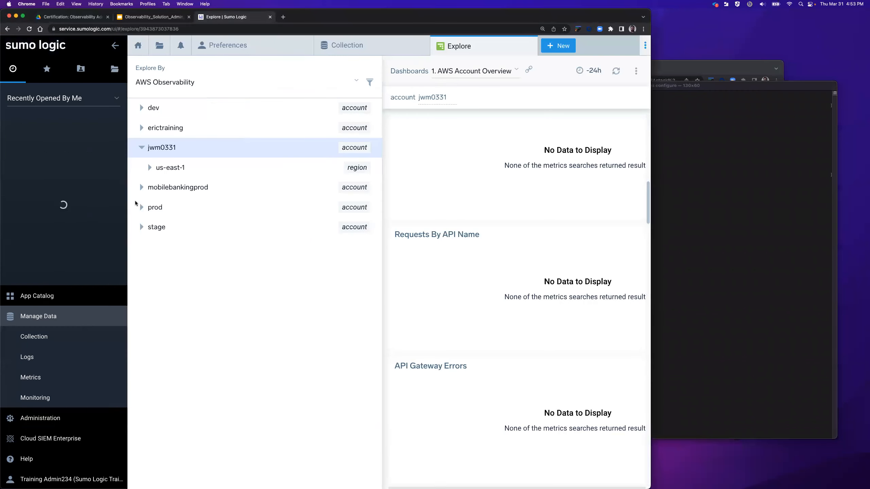
pyautogui.click(102, 453)
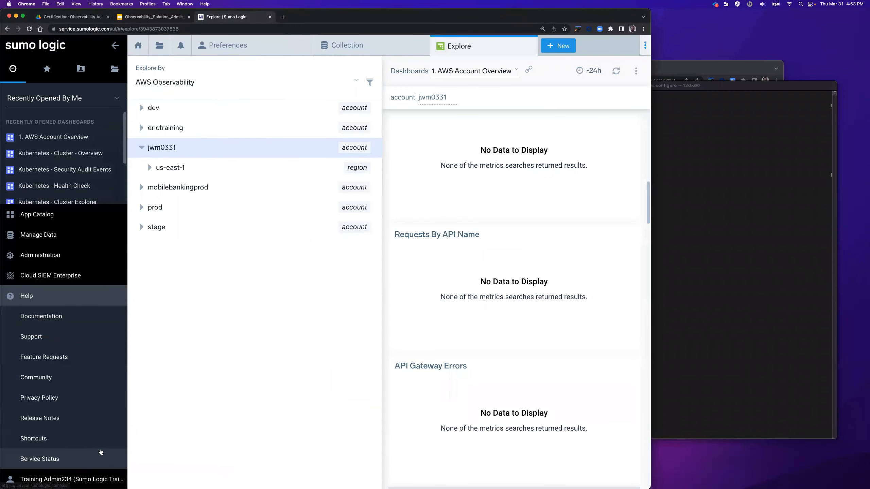
pyautogui.click(80, 481)
pyautogui.click(84, 439)
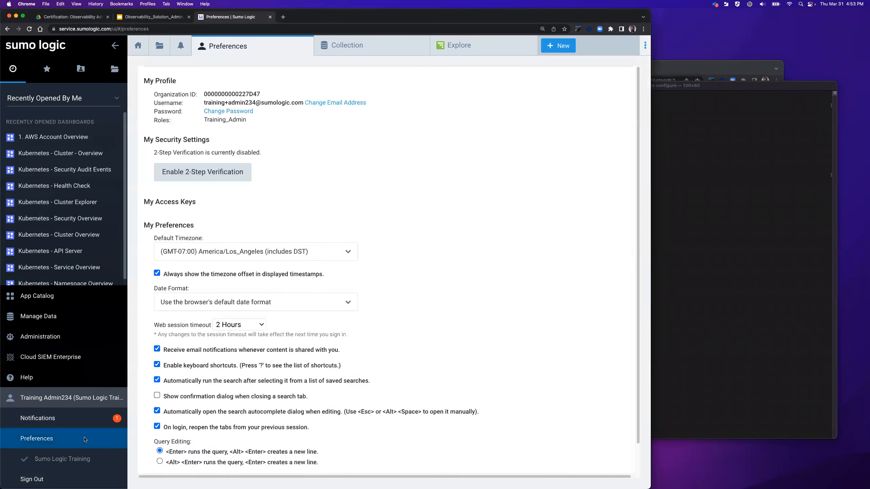
# Step: Create a Sumo Logic access key named test2
pyautogui.click(614, 219)
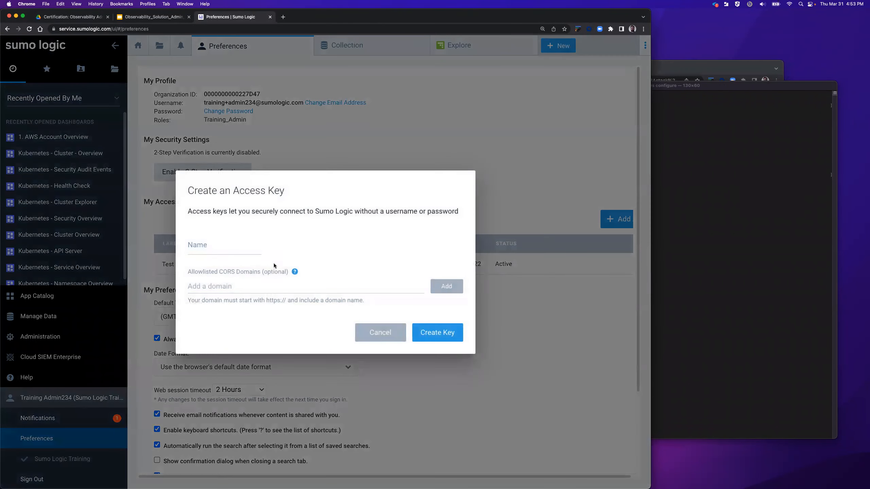
pyautogui.write('test2')
pyautogui.click(437, 342)
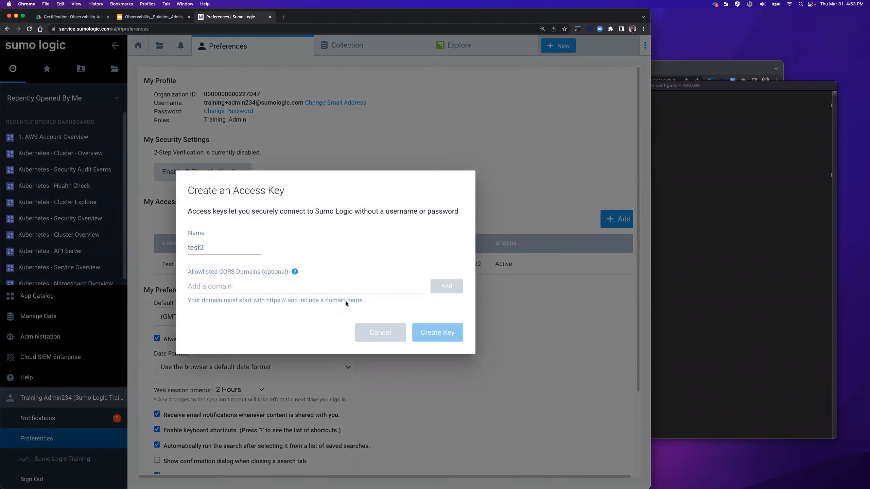
# Step: Copy the new access ID and enter it in Terminal as the AWS Access Key ID
pyautogui.click(445, 274)
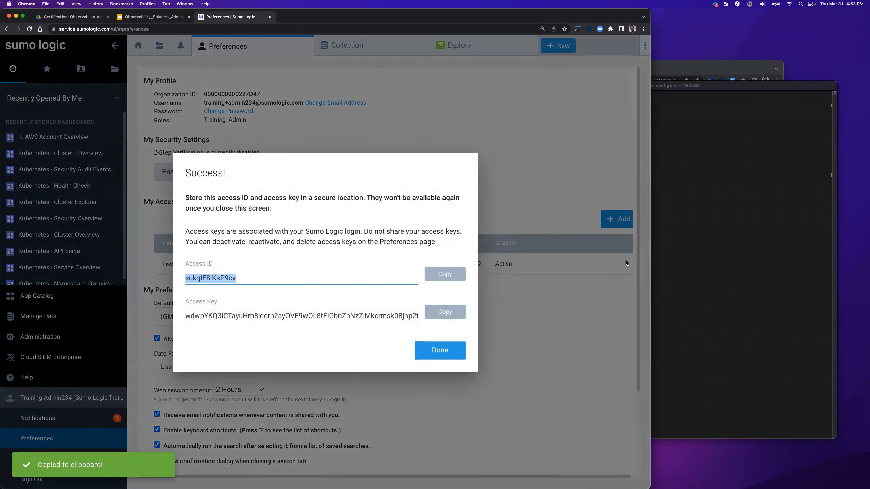
pyautogui.click(693, 255)
pyautogui.press('cmd+v')
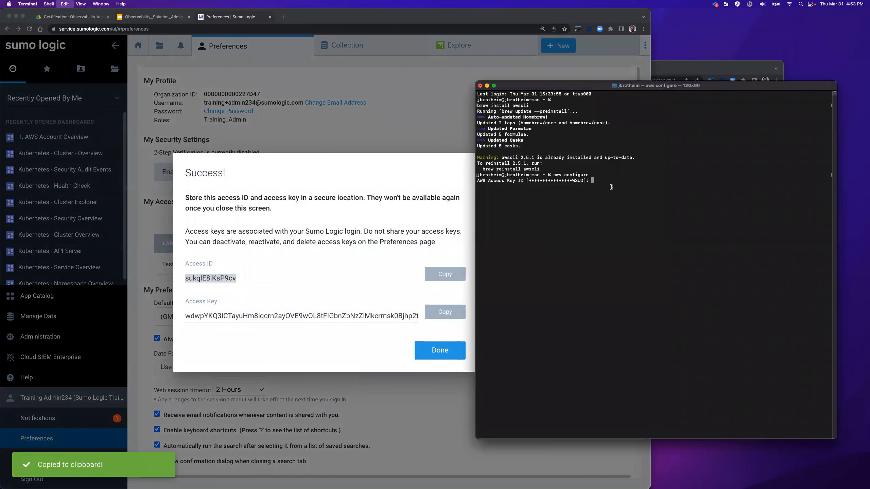
pyautogui.press('Return')
# Step: Copy the new access key and enter it in Terminal as the AWS Secret Access Key
pyautogui.click(445, 312)
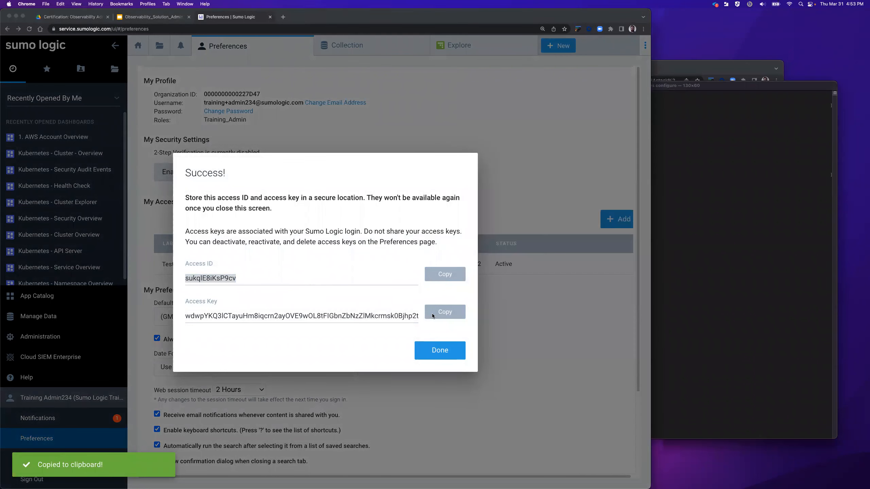
pyautogui.click(610, 312)
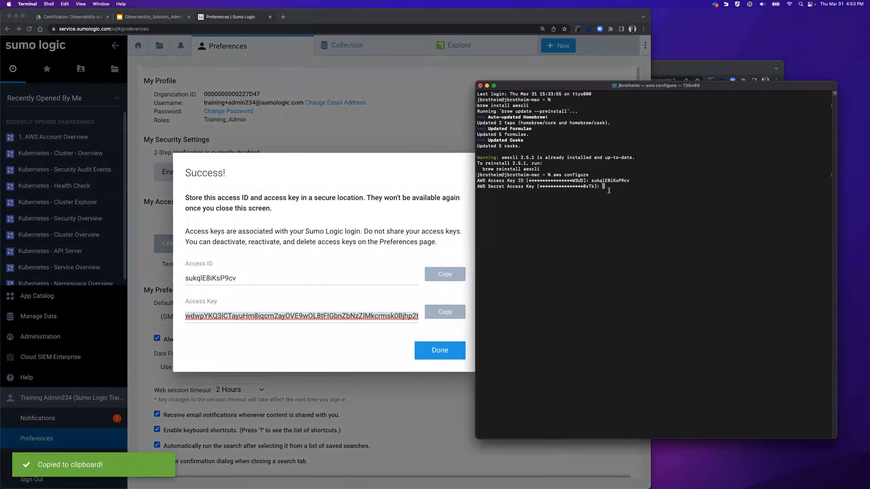
pyautogui.press('super+v')
pyautogui.press('Return')
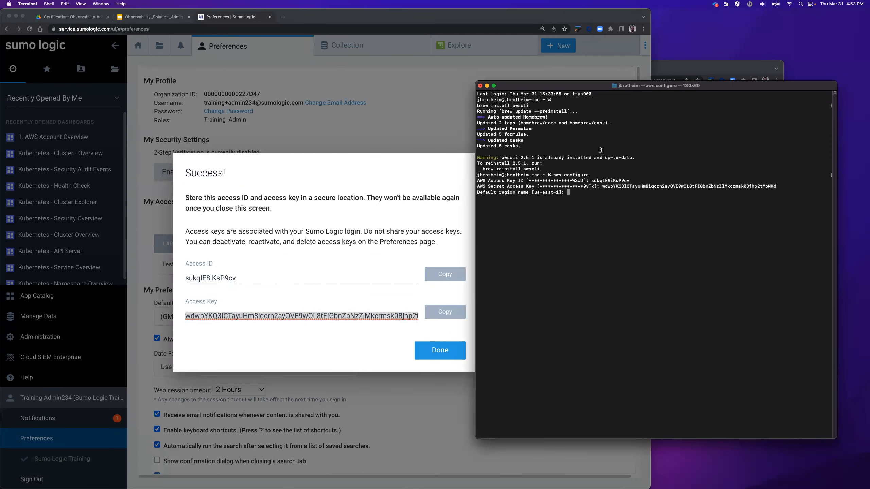
# Step: Move the CloudFormation and Sumo Logic windows lower on the desktop and bring the lab guide PDF to the front
pyautogui.click(690, 71)
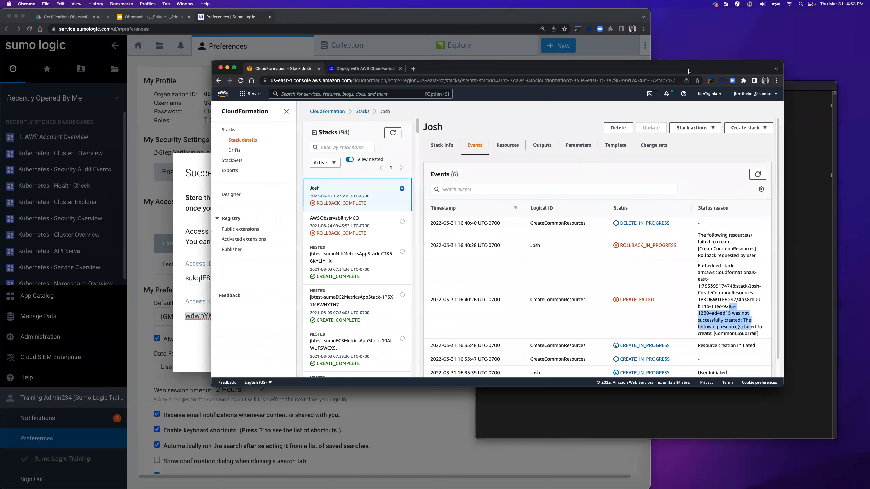
pyautogui.moveTo(632, 73); pyautogui.dragTo(682, 259)
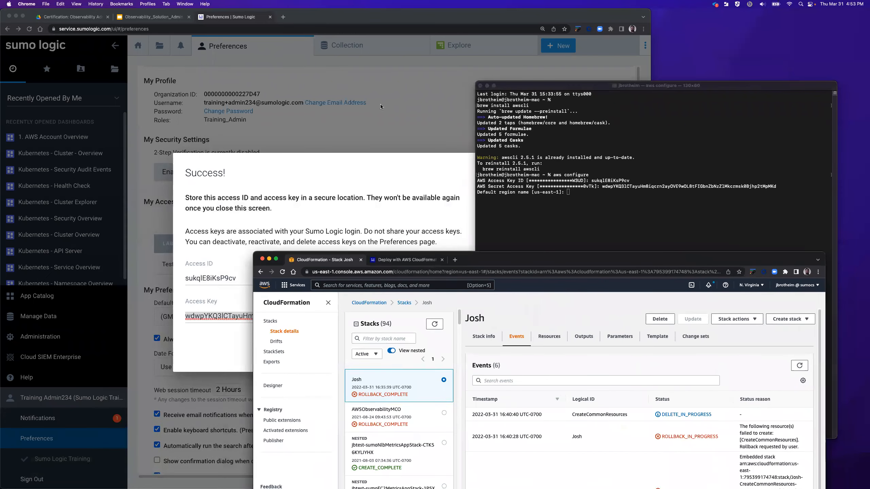
pyautogui.moveTo(543, 16); pyautogui.dragTo(510, 152)
pyautogui.click(304, 87)
# Step: Check the lab guide for the default region and output format to use with aws configure, and return to Terminal
pyautogui.scroll(-5, 294, 154)
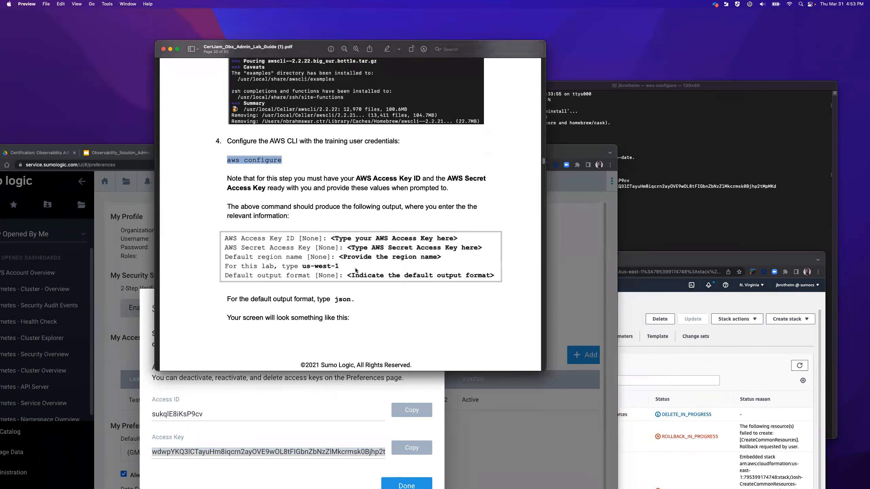
pyautogui.scroll(-6, 355, 271)
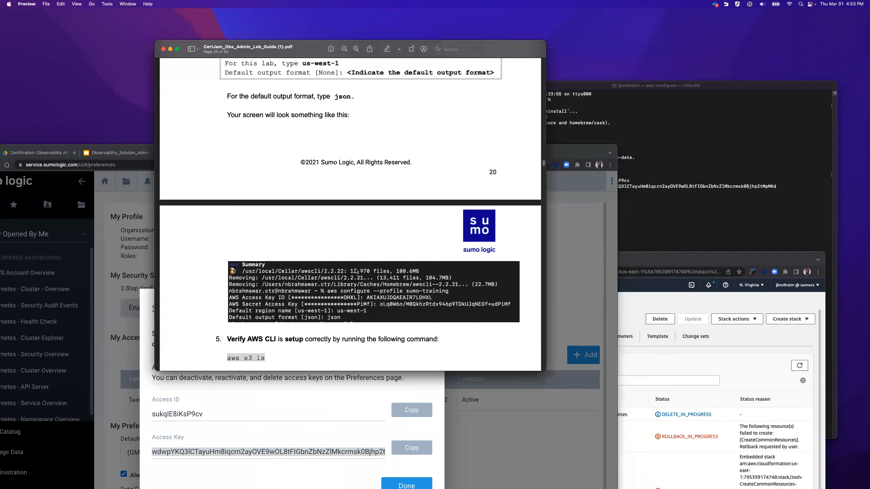
pyautogui.scroll(-1, 356, 271)
pyautogui.scroll(1, 355, 271)
pyautogui.click(673, 157)
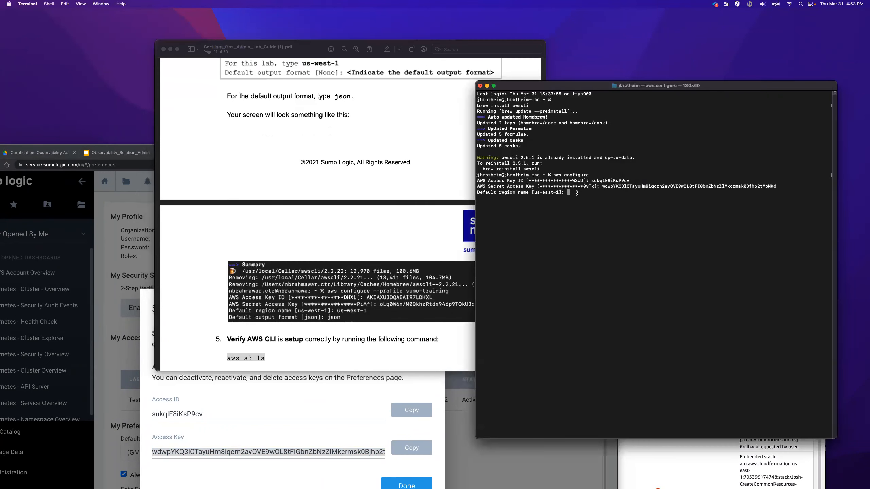
# Step: Keep the default region and output format in aws configure, and test the AWS CLI setup with aws s3 ls
pyautogui.press('Return')
pyautogui.press('Return')
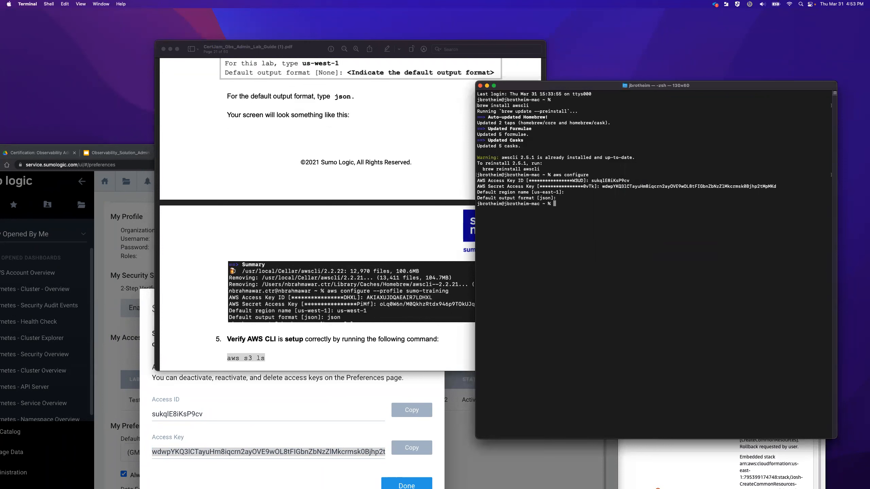
pyautogui.write('aws s3 ls')
pyautogui.press('Return')
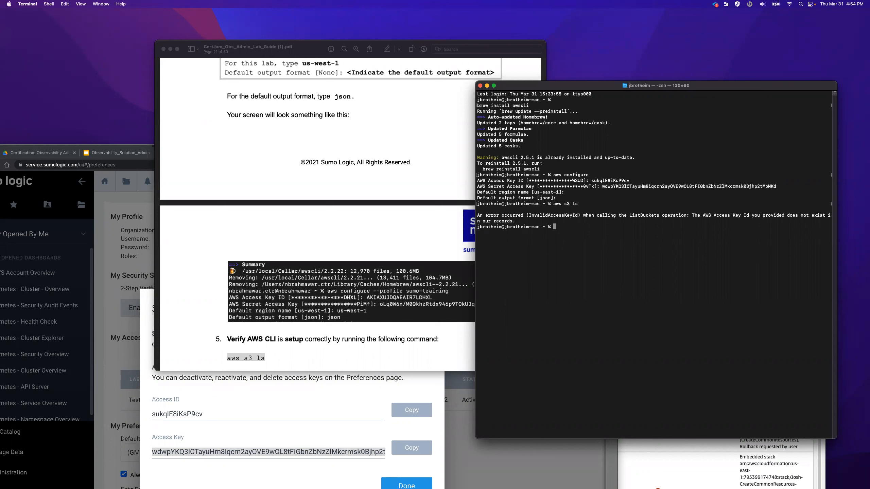
# Step: Run aws configure again and enter the access ID copied from the Sumo Logic dialog as the AWS Access Key ID
pyautogui.press('Up')
pyautogui.press('Up')
pyautogui.press('Return')
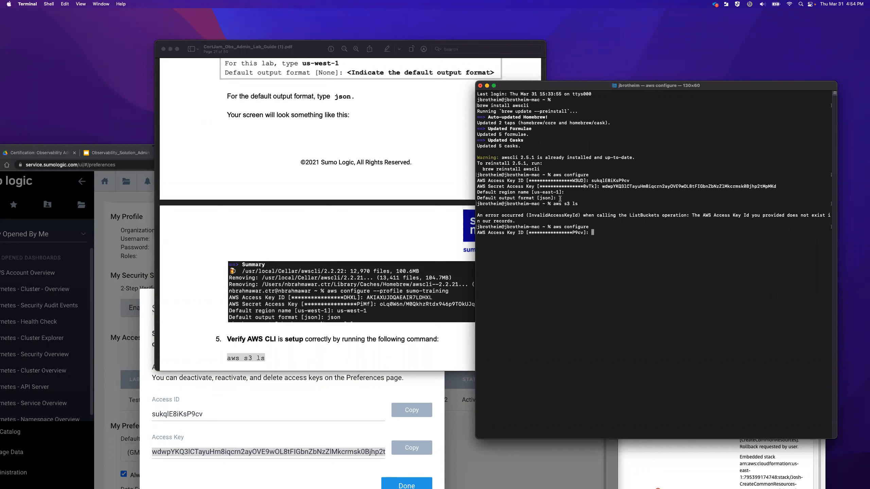
pyautogui.click(394, 415)
pyautogui.click(394, 415)
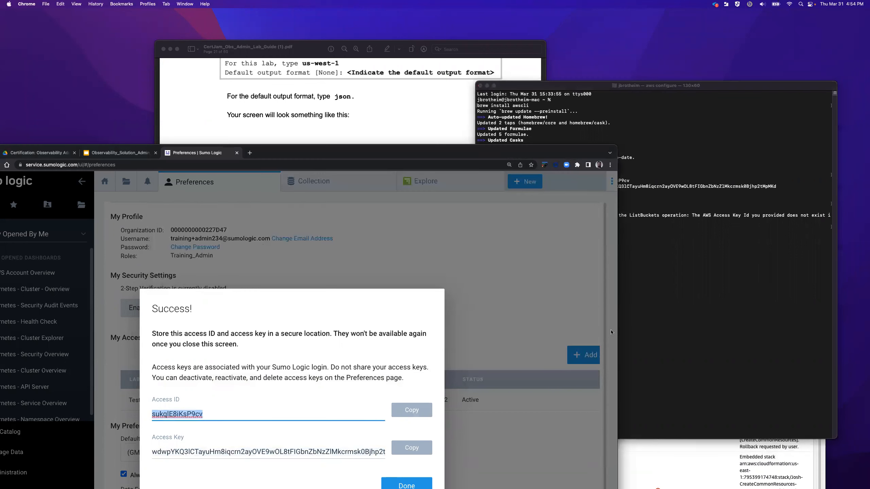
pyautogui.click(628, 257)
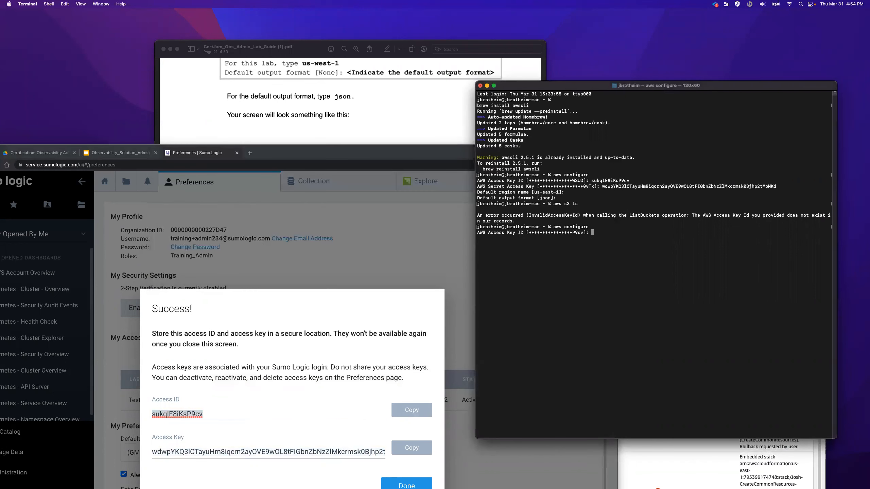
pyautogui.rightClick(600, 233)
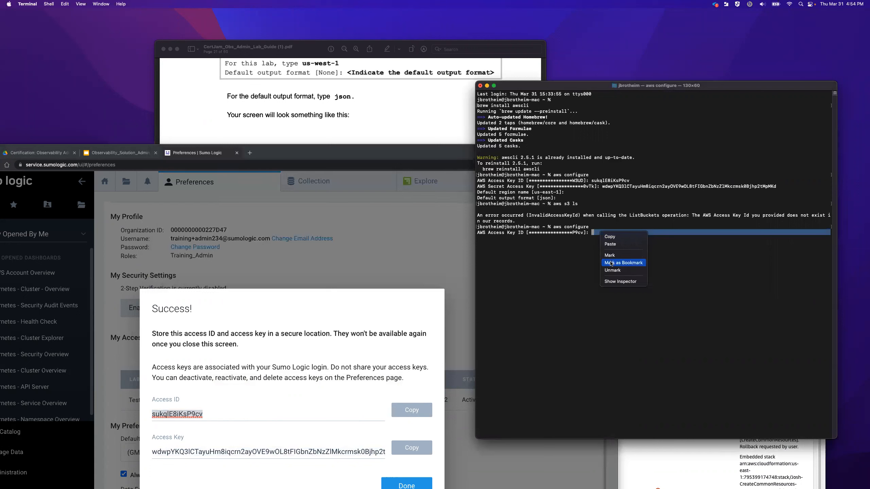
pyautogui.click(609, 245)
pyautogui.press('Return')
# Step: Copy the access key from the Sumo Logic dialog again and enter it in Terminal as the AWS Secret Access Key
pyautogui.click(410, 450)
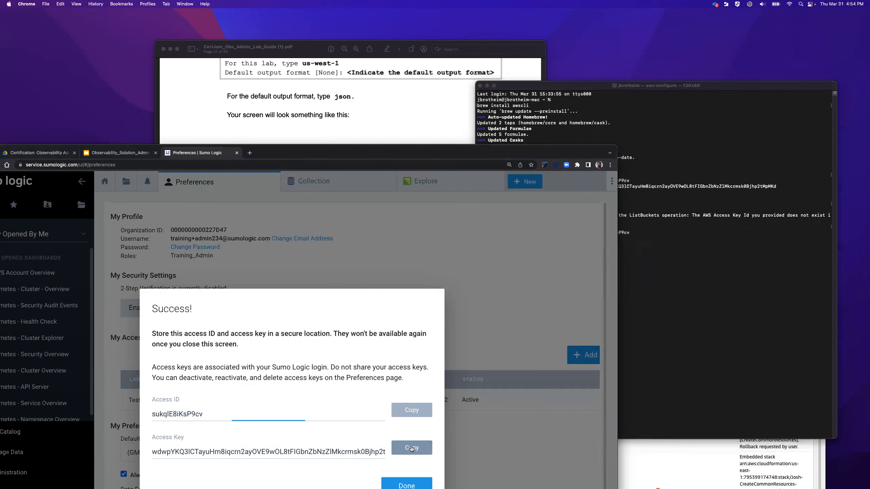
pyautogui.click(603, 239)
pyautogui.press('super+v')
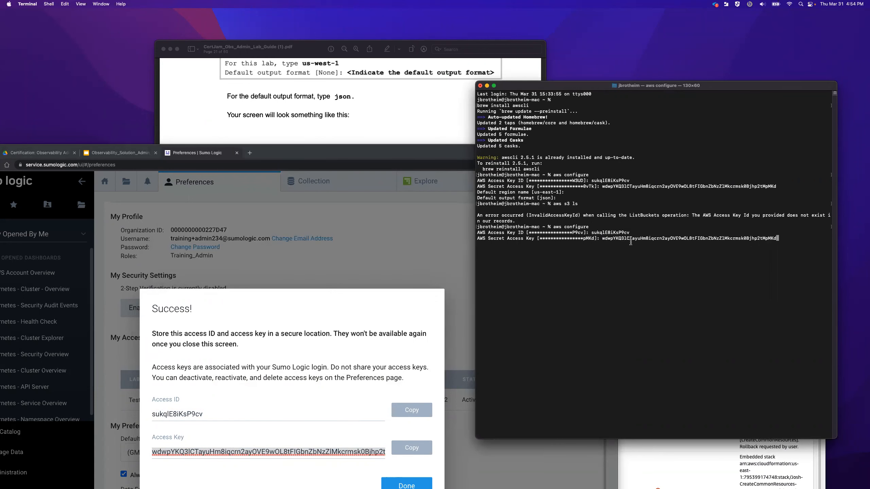
pyautogui.press('Return')
# Step: Set the default region name to us-west-1 and keep the default output format
pyautogui.write('us-west-1')
pyautogui.press('Return')
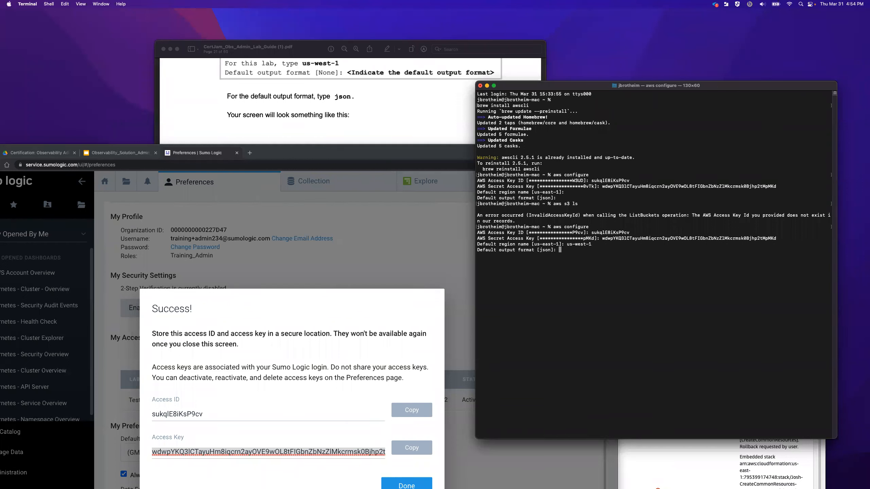
pyautogui.press('Return')
# Step: Run aws s3 ls again to verify the reconfigured AWS CLI
pyautogui.press('Up')
pyautogui.press('Up')
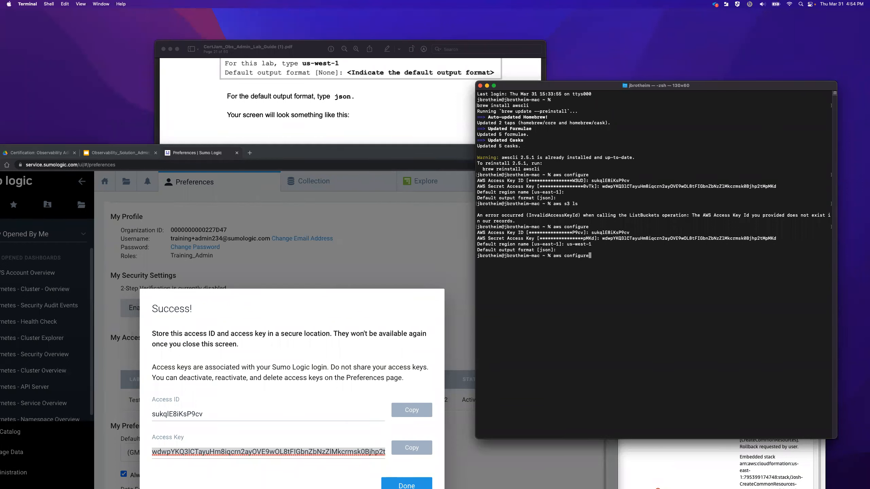
pyautogui.press('Return')
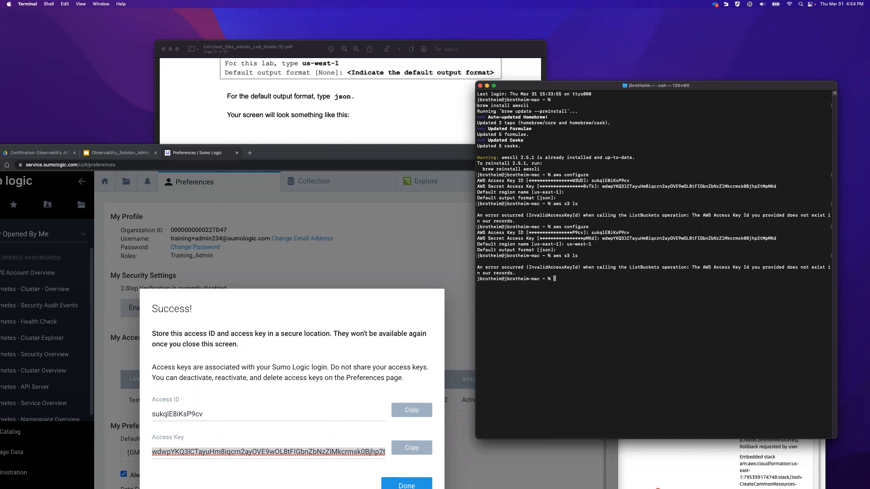
# Step: Review the AWS CLI install and configure instructions in the lab guide, and run brew install awscli again in Terminal
pyautogui.press('Up')
pyautogui.press('Up')
pyautogui.click(423, 160)
pyautogui.scroll(3, 422, 160)
pyautogui.scroll(5, 423, 160)
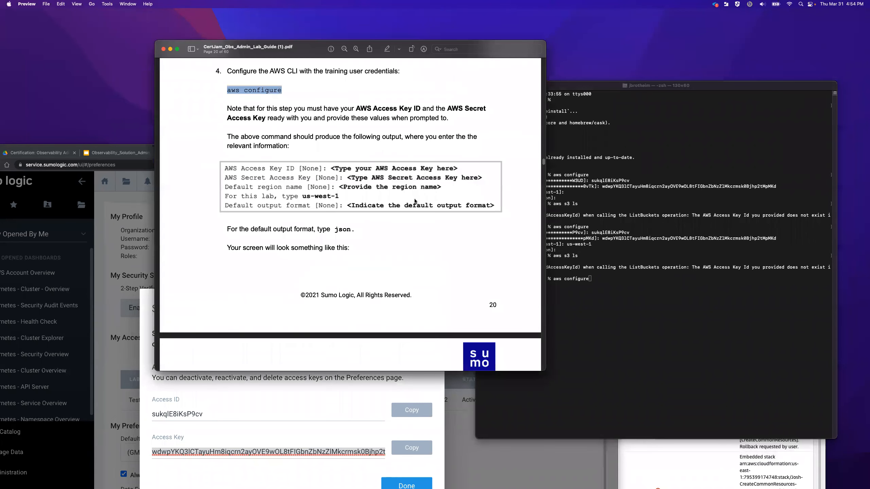
pyautogui.click(609, 243)
pyautogui.press('Up')
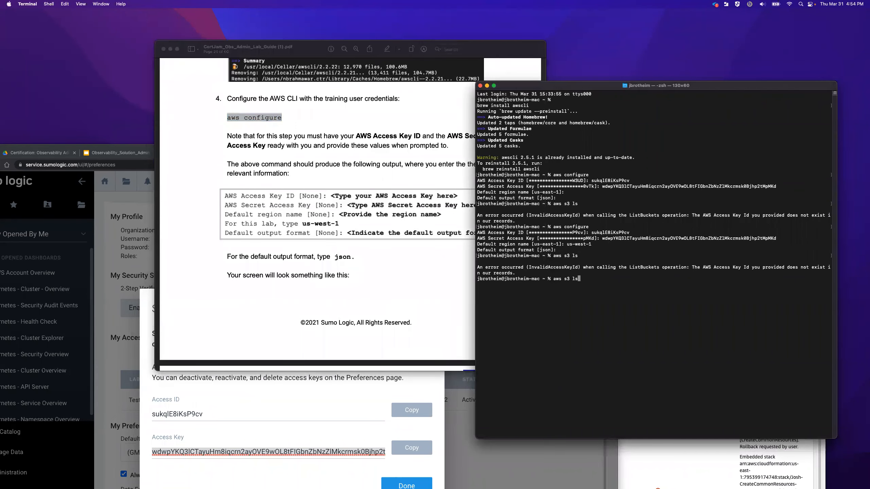
pyautogui.scroll(4, 404, 218)
pyautogui.scroll(3, 404, 218)
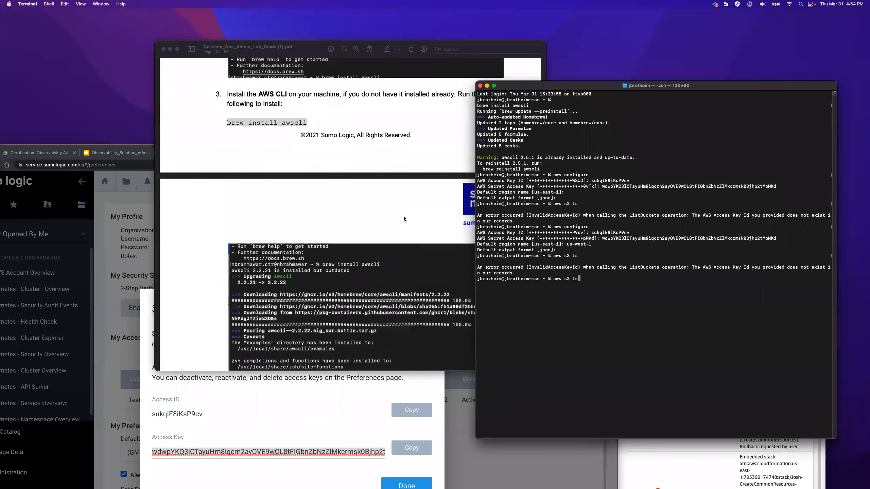
pyautogui.press('Up')
pyautogui.press('Up')
pyautogui.press('Return')
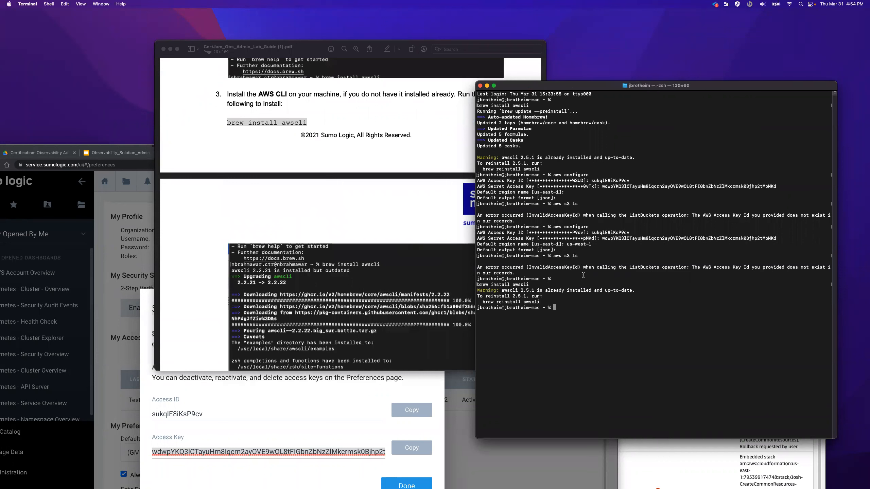
# Step: Reinstall the AWS CLI with brew reinstall awscli
pyautogui.write('brew reinstall awscli')
pyautogui.press('Return')
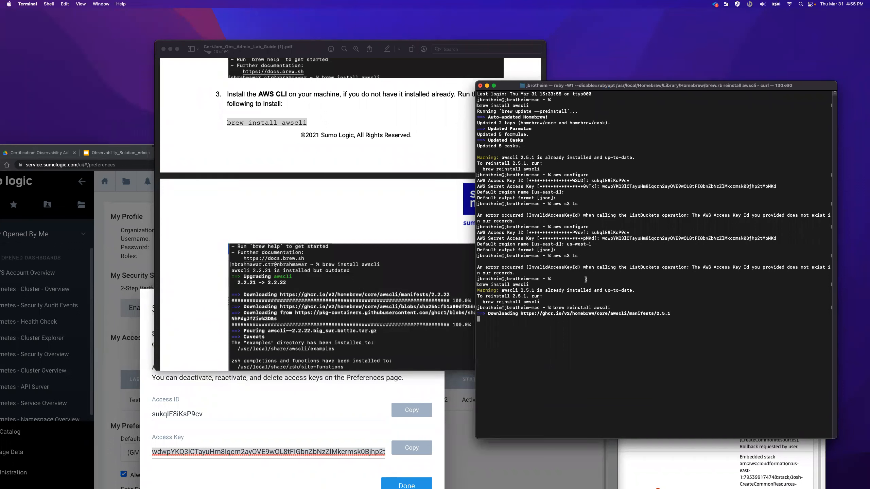
# Step: Reread step 4 of the lab guide on configuring the AWS CLI with the training user credentials, and return to Terminal
pyautogui.click(409, 285)
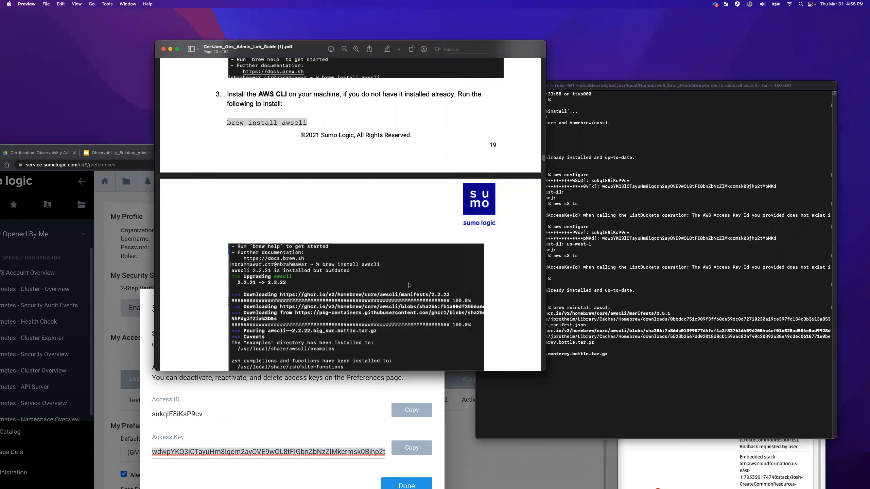
pyautogui.scroll(-5, 409, 285)
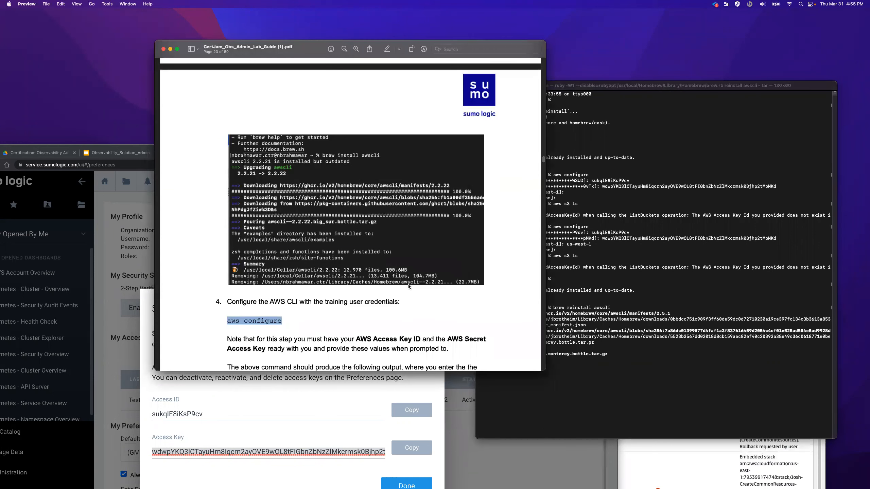
pyautogui.scroll(-1, 460, 263)
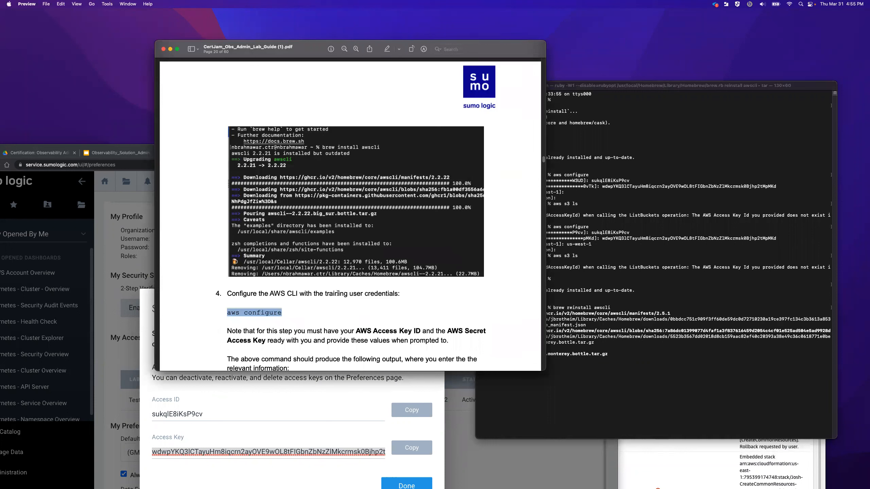
pyautogui.click(433, 295)
pyautogui.scroll(-2, 372, 311)
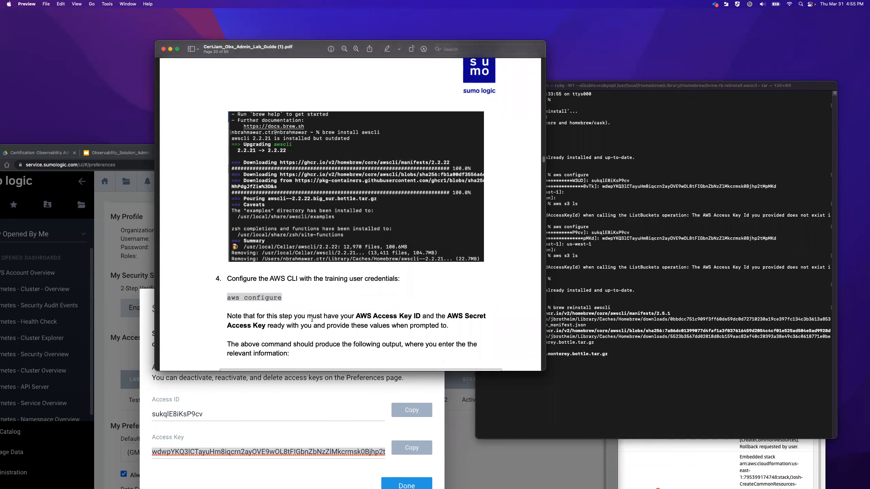
pyautogui.moveTo(405, 313); pyautogui.dragTo(405, 310)
pyautogui.click(405, 314)
pyautogui.click(608, 327)
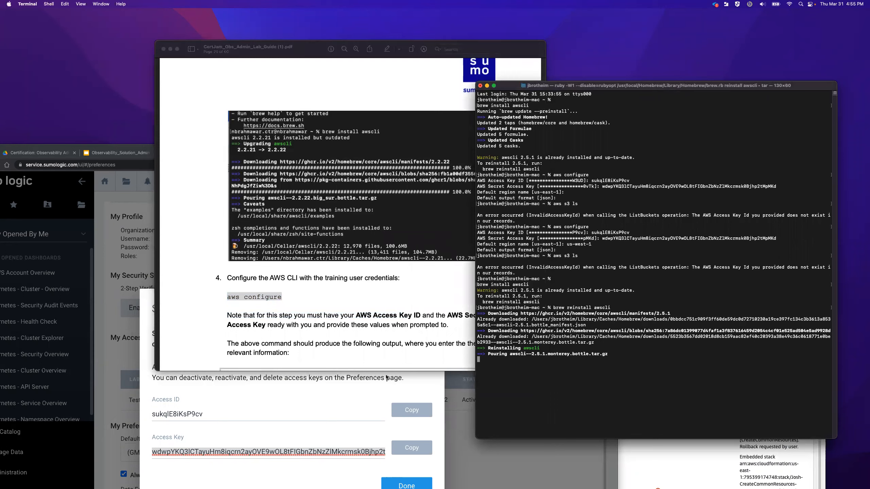
# Step: Check the Install Kubernetes Tools slide in the Observability_Solution_Admin_Deck presentation and return to the Sumo Logic preferences page
pyautogui.click(133, 147)
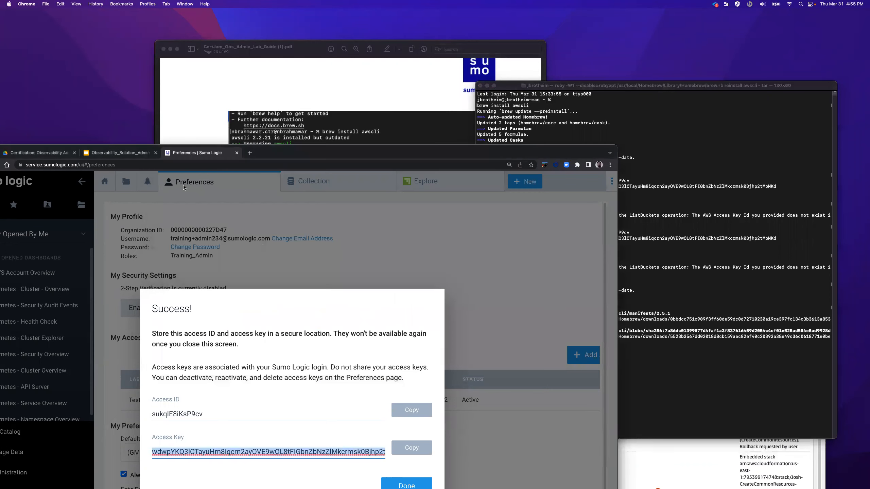
pyautogui.click(120, 153)
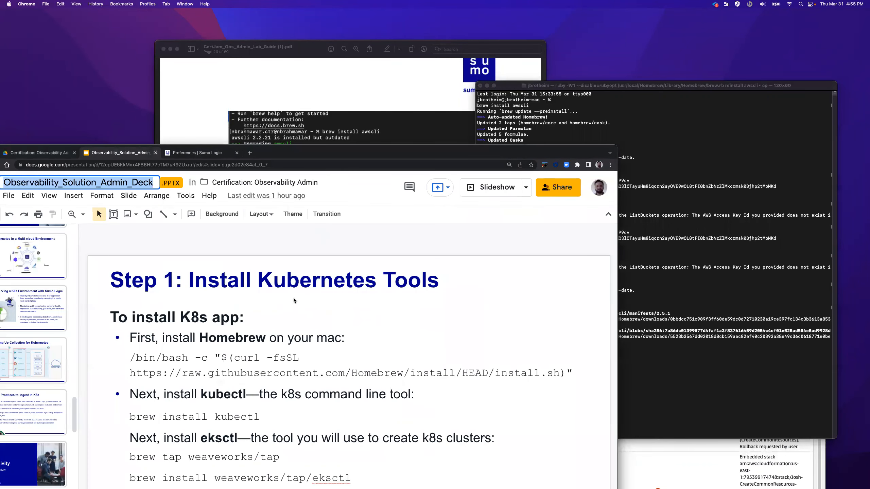
pyautogui.scroll(-2, 292, 300)
pyautogui.click(203, 157)
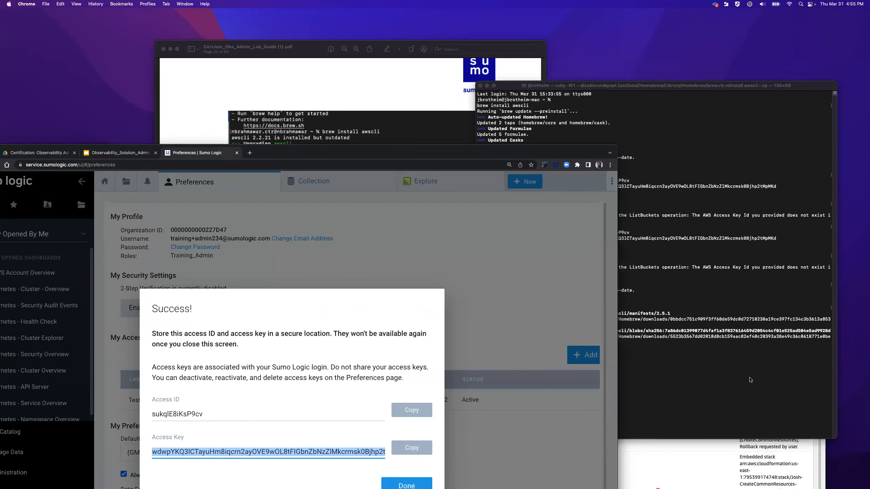
# Step: Reposition the browser window and open the company's AWS IAM sign-in page in a new tab
pyautogui.moveTo(291, 148); pyautogui.dragTo(356, 174)
pyautogui.click(356, 175)
pyautogui.write('s')
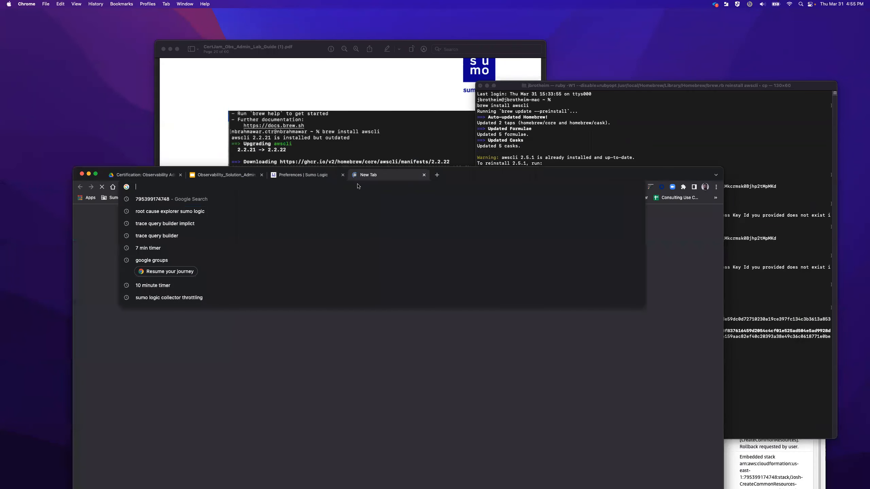
pyautogui.write('umo')
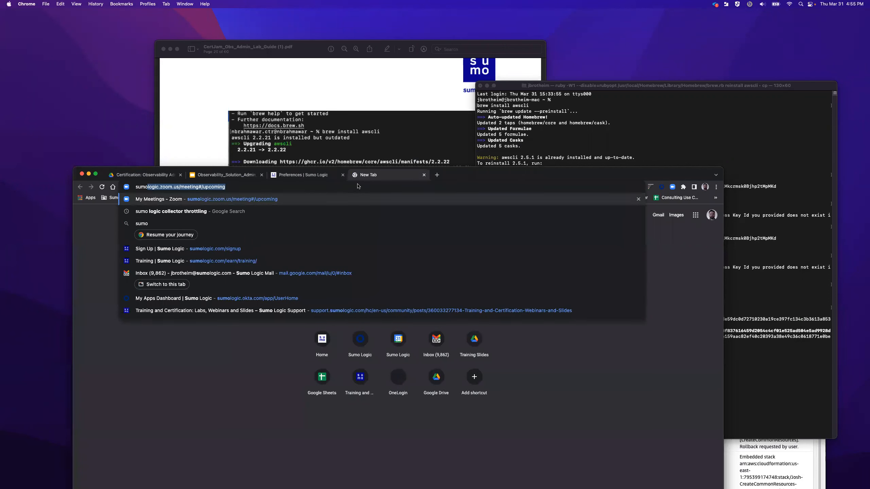
pyautogui.write('ocs')
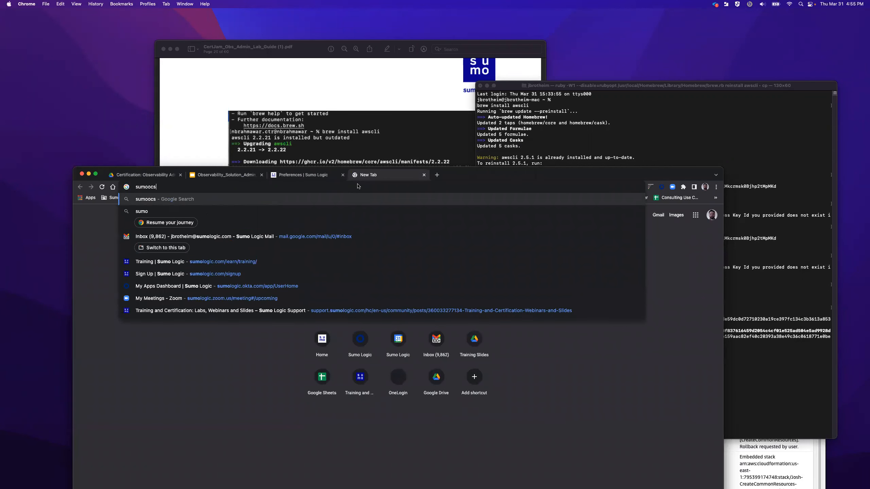
pyautogui.press('BackSpace')
pyautogui.press('BackSpace')
pyautogui.press('BackSpace')
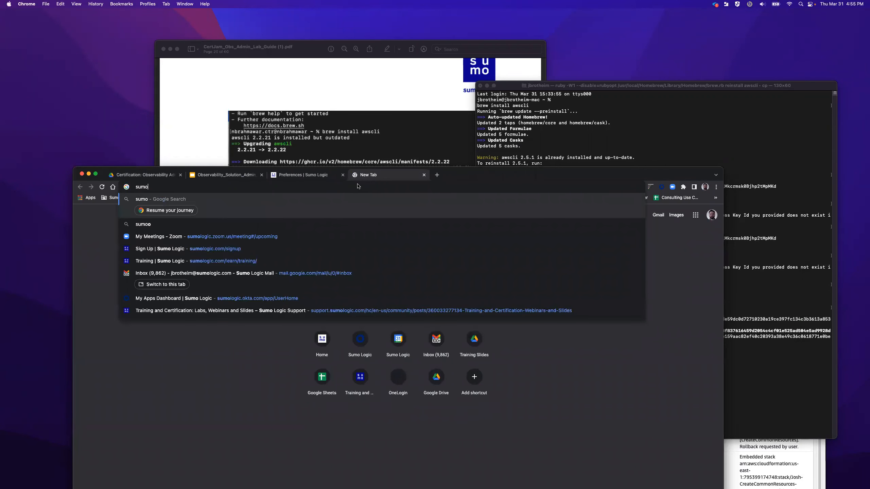
pyautogui.write('cs')
pyautogui.press('Down')
pyautogui.press('Down')
pyautogui.press('Down')
pyautogui.press('Return')
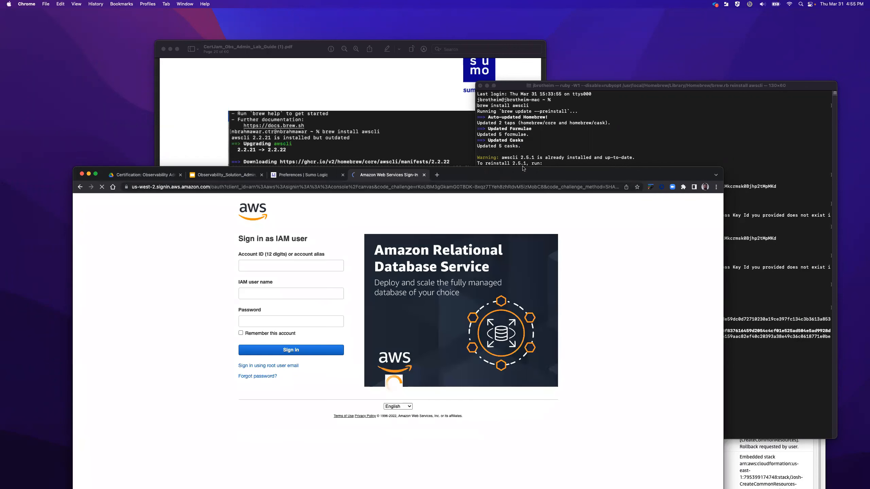
# Step: Move the browser window off screen while signing in with the IAM user name and password, and bring it back
pyautogui.click(290, 293)
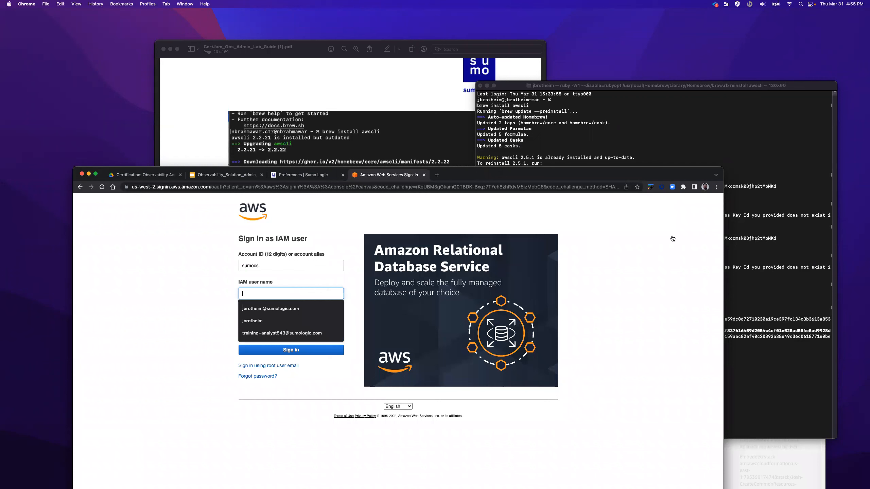
pyautogui.moveTo(472, 173); pyautogui.dragTo(869, 161)
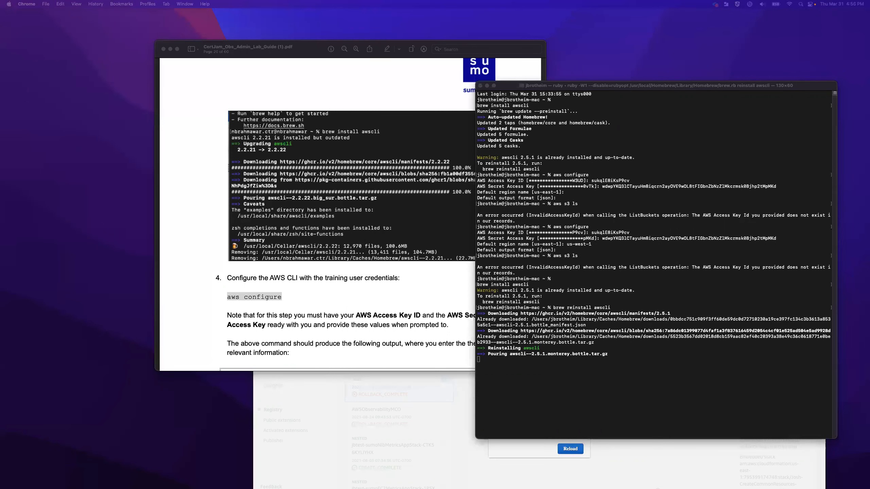
pyautogui.moveTo(869, 181); pyautogui.dragTo(352, 137)
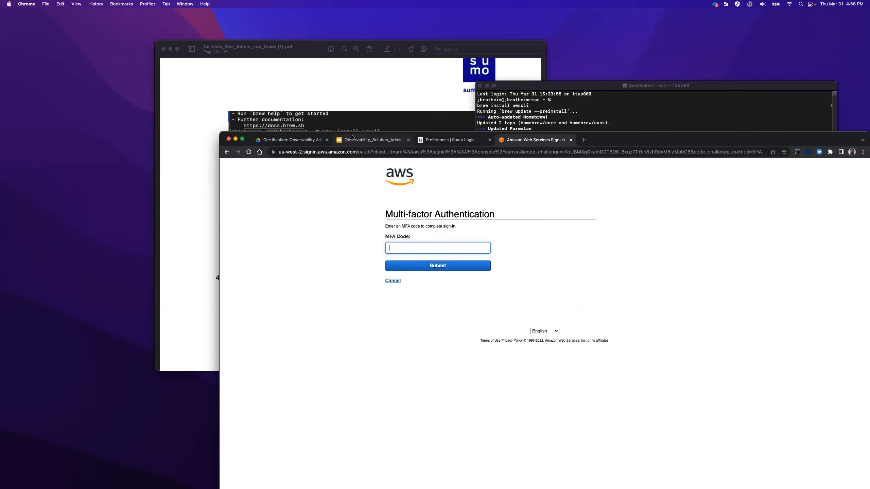
# Step: Enter the MFA code and submit it to complete the AWS console sign-in
pyautogui.click(456, 267)
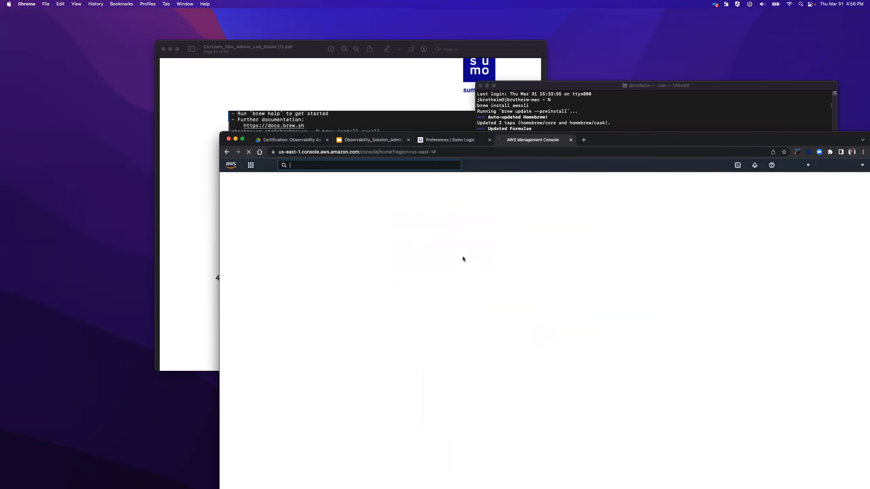
# Step: Switch to the terminal, run aws configure, and move the terminal window out of the way of the browser
pyautogui.click(404, 121)
pyautogui.click(654, 101)
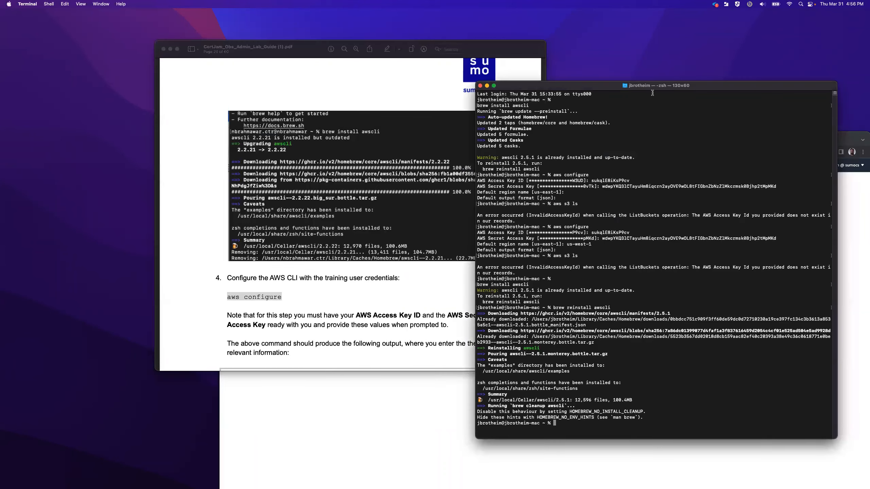
pyautogui.write('brew install awscli')
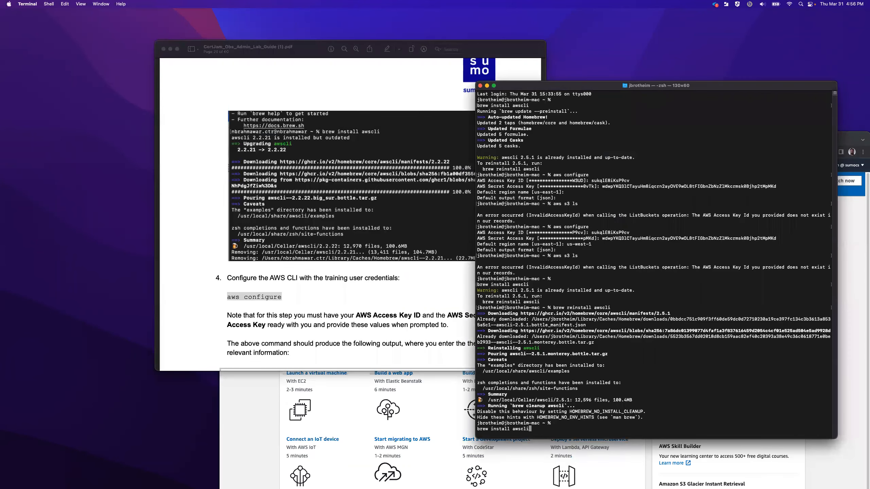
pyautogui.press('Up')
pyautogui.press('Up')
pyautogui.press('Return')
pyautogui.moveTo(569, 82); pyautogui.dragTo(285, 30)
# Step: Reposition the AWS console window and open the My security credentials page for the signed-in account
pyautogui.click(742, 141)
pyautogui.moveTo(742, 142); pyautogui.dragTo(780, 88)
pyautogui.click(649, 212)
pyautogui.click(619, 309)
pyautogui.moveTo(735, 58); pyautogui.dragTo(733, 45)
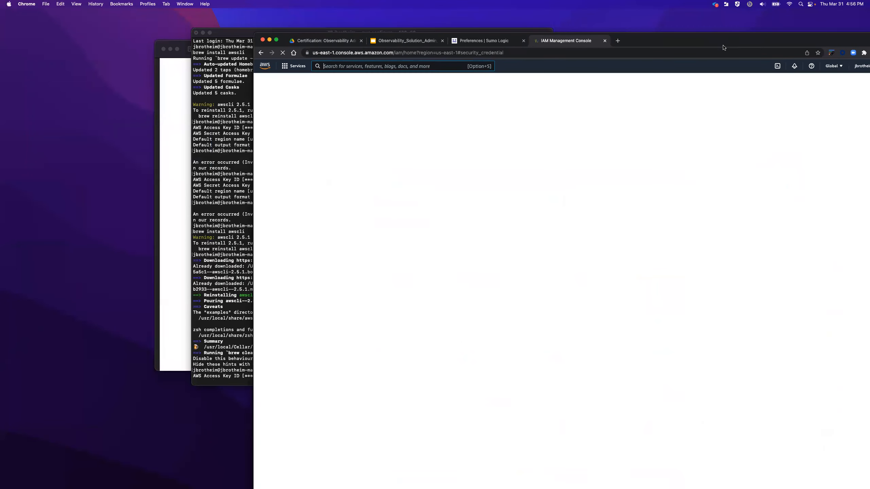
# Step: Start deleting the access key created on 2021-07-30 and deactivate it
pyautogui.click(225, 337)
pyautogui.click(635, 312)
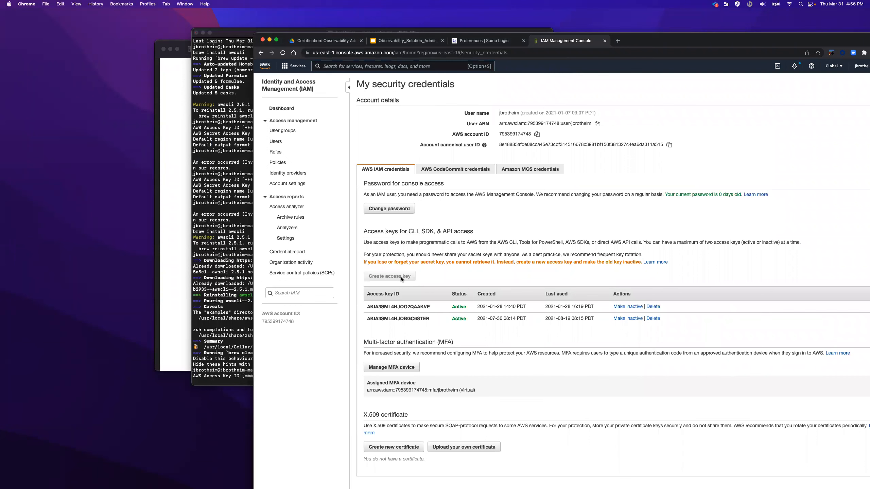
pyautogui.click(655, 319)
pyautogui.click(507, 230)
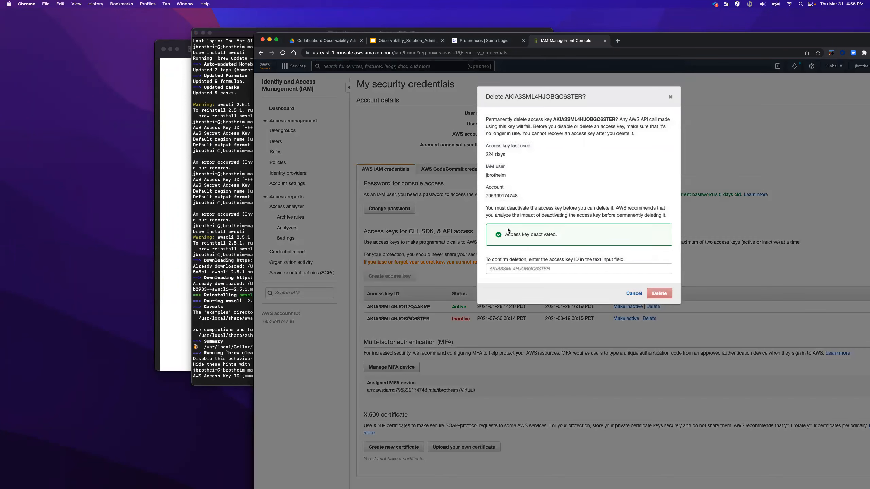
# Step: Copy the deactivated key's access key ID and try to confirm its deletion with it
pyautogui.click(555, 269)
pyautogui.write('AKI')
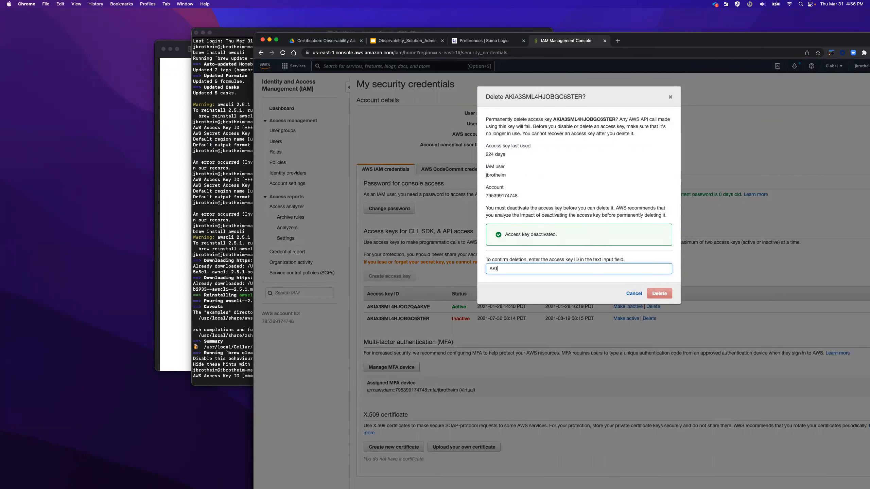
pyautogui.moveTo(615, 119); pyautogui.dragTo(551, 117)
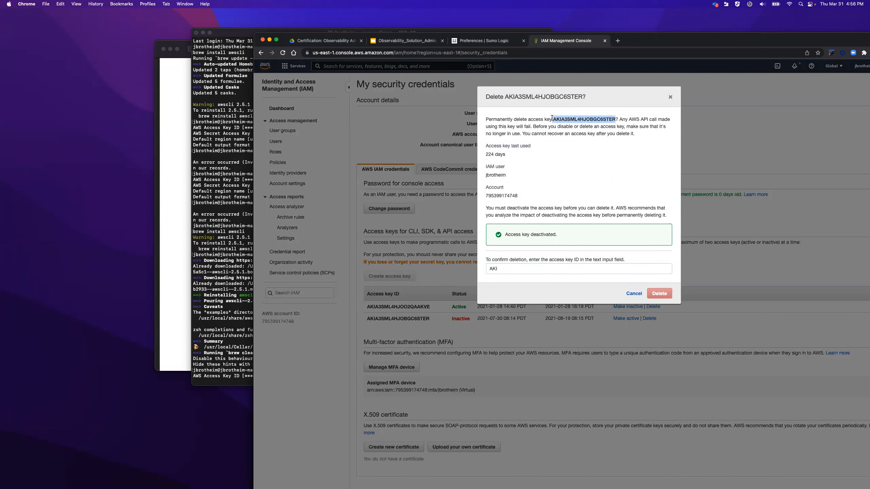
pyautogui.click(616, 119)
pyautogui.moveTo(615, 119); pyautogui.dragTo(553, 119)
pyautogui.press('super+c')
pyautogui.doubleClick(509, 268)
pyautogui.press('super+v')
pyautogui.click(666, 294)
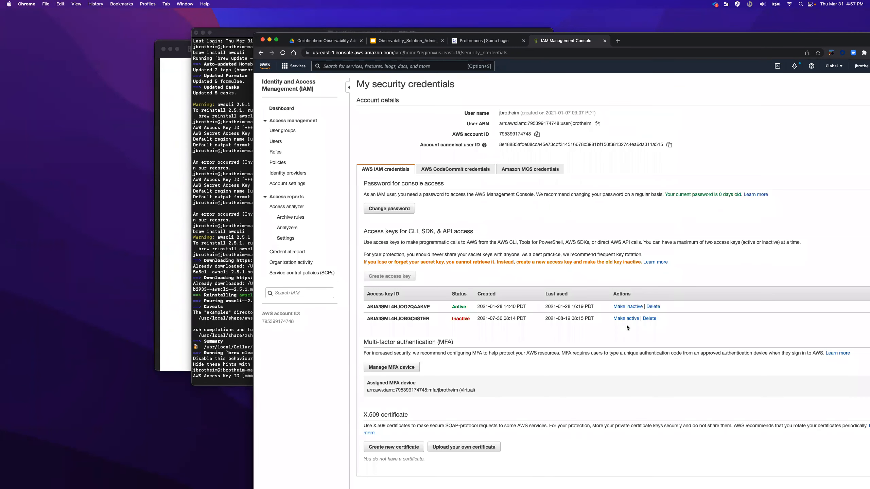
# Step: Permanently delete the inactive access key, confirming with its access key ID
pyautogui.click(650, 318)
pyautogui.click(585, 223)
pyautogui.press('super+v')
pyautogui.click(660, 248)
pyautogui.click(585, 223)
pyautogui.press('BackSpace')
pyautogui.click(660, 248)
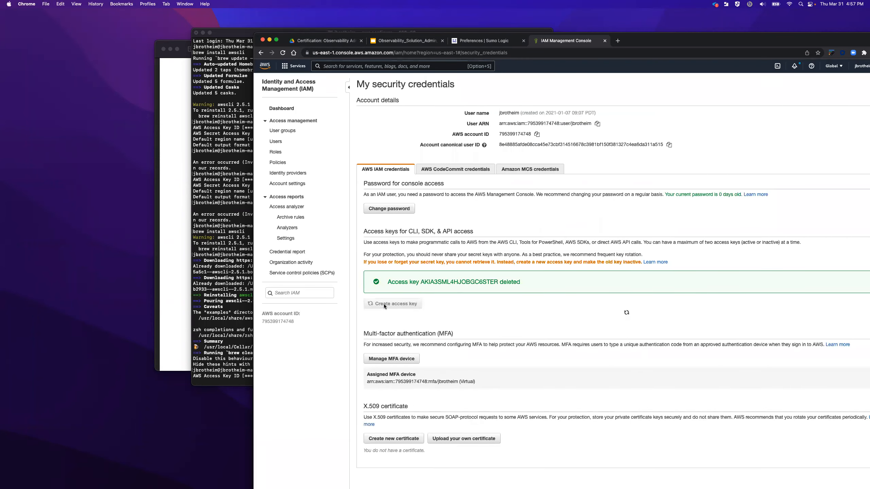
# Step: Create a new access key and enter its access key ID in the aws configure session
pyautogui.click(392, 304)
pyautogui.click(589, 182)
pyautogui.click(224, 219)
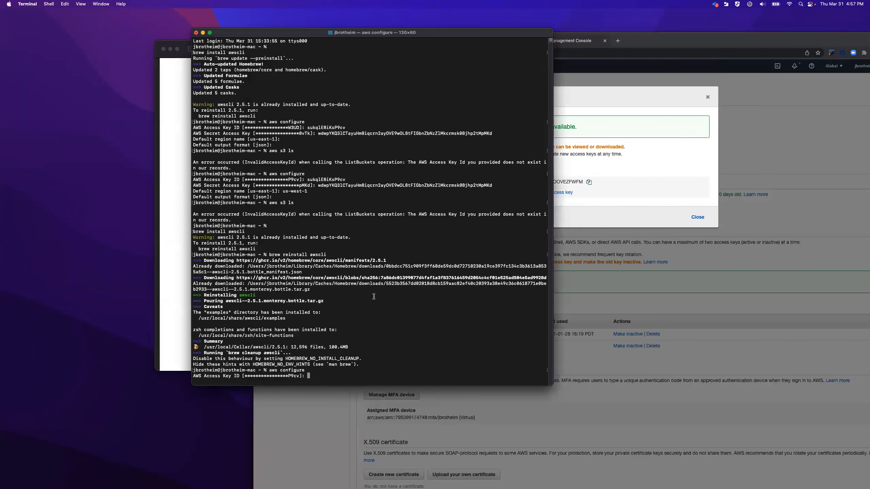
pyautogui.press('super+v')
pyautogui.press('Return')
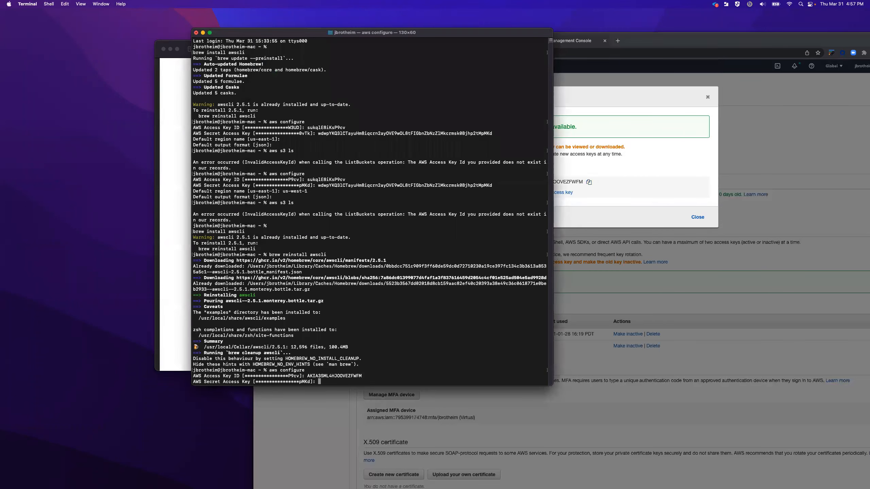
# Step: Reveal and copy the new secret access key, and enter it in the aws configure session
pyautogui.click(622, 207)
pyautogui.click(546, 192)
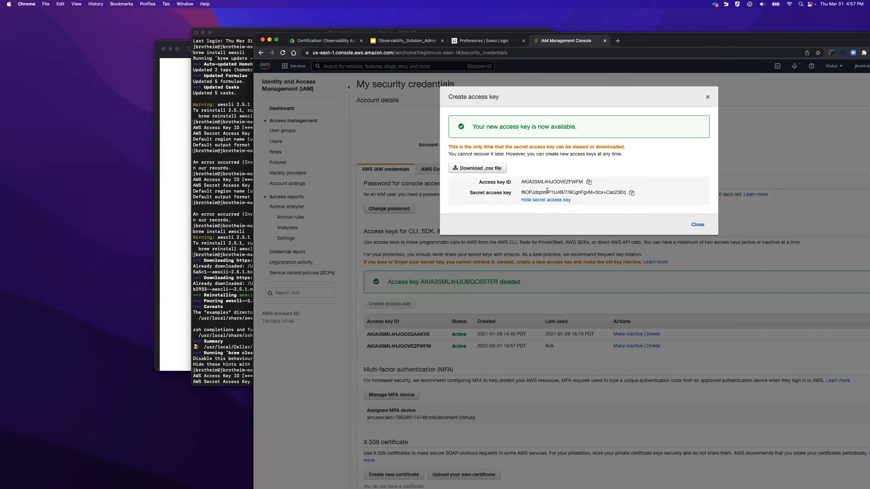
pyautogui.click(631, 193)
pyautogui.press('super+Tab')
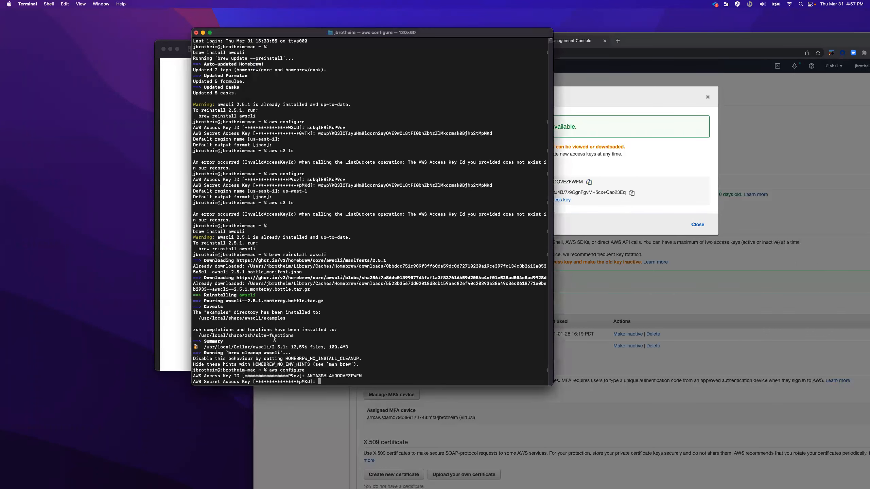
pyautogui.press('super+v')
pyautogui.press('Return')
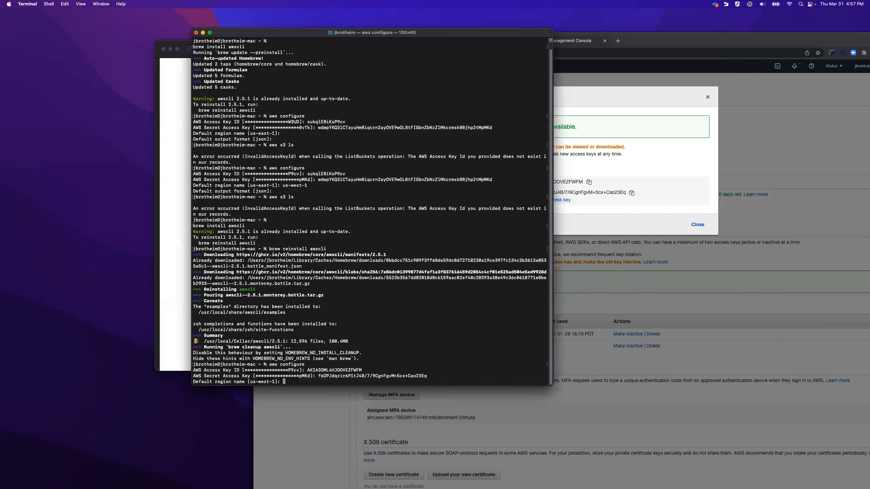
# Step: Close the new access key dialog, reposition the browser, and review the account menu and security credentials page
pyautogui.click(750, 98)
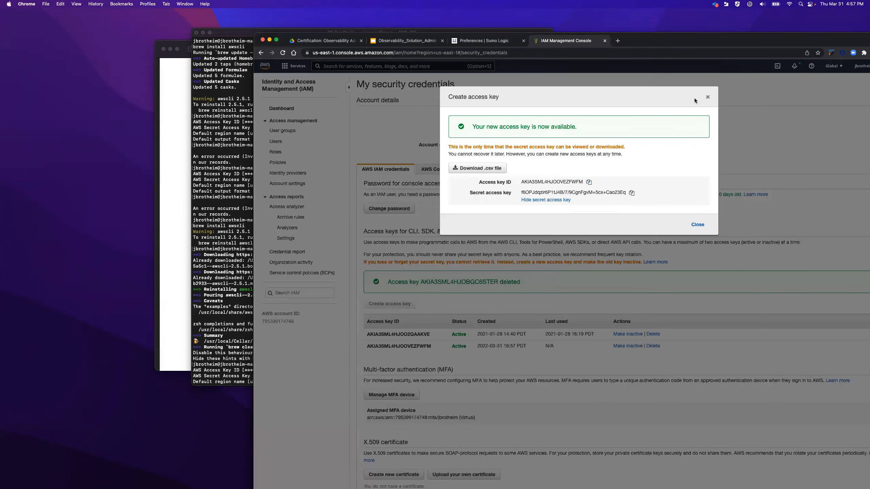
pyautogui.click(708, 98)
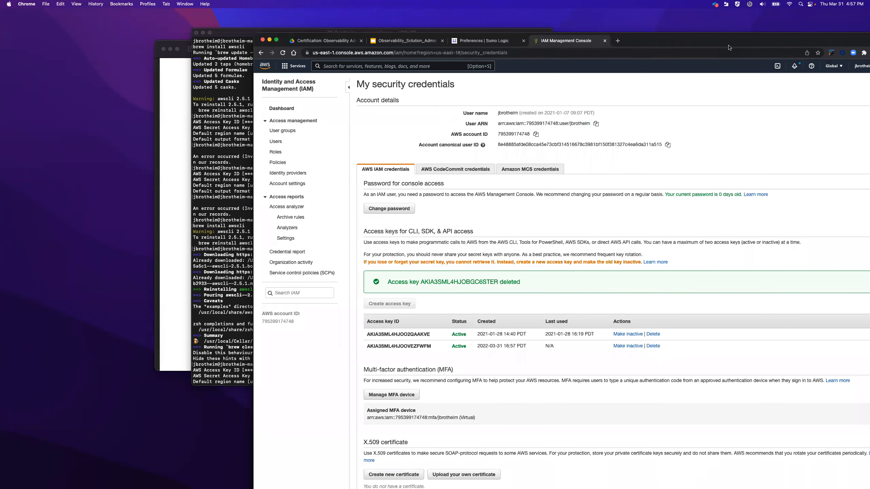
pyautogui.moveTo(729, 47); pyautogui.dragTo(625, 73)
pyautogui.click(764, 92)
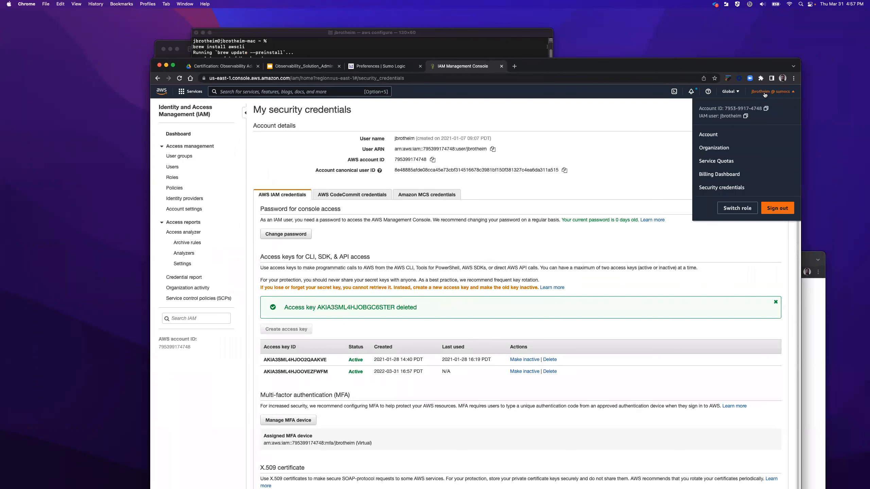
pyautogui.click(603, 196)
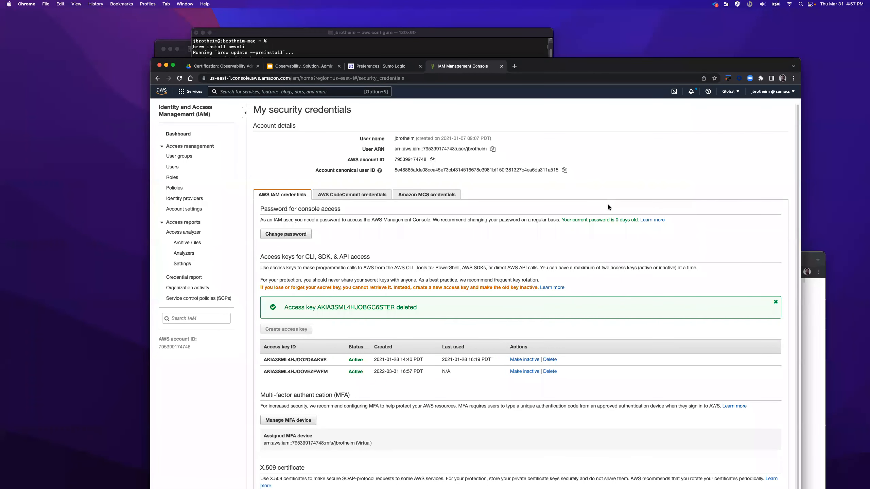
pyautogui.scroll(-1, 609, 207)
pyautogui.scroll(1, 608, 207)
# Step: Set the AWS CLI default region to us-west-1 and the default output format to json
pyautogui.click(445, 50)
pyautogui.write('us-west-1')
pyautogui.press('Return')
pyautogui.press('Escape')
pyautogui.press('BackSpace')
pyautogui.write('json')
pyautogui.press('Return')
# Step: Rerun aws s3 ls to verify the AWS CLI setup by listing the S3 buckets
pyautogui.press('Up')
pyautogui.press('Up')
pyautogui.press('Up')
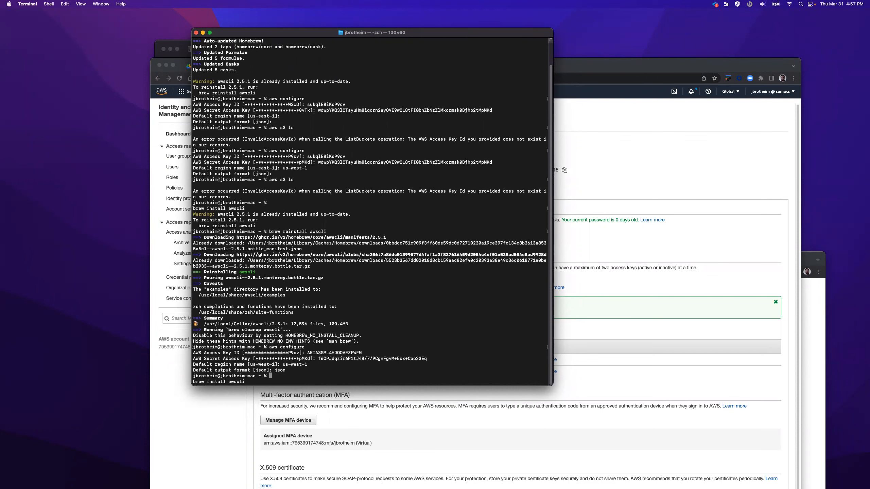
pyautogui.press('Up')
pyautogui.press('Return')
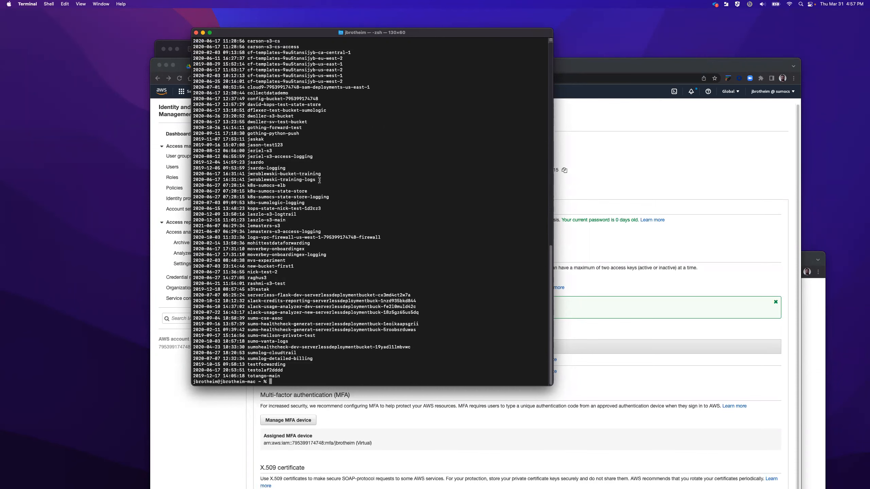
# Step: Show the Deploy with AWS CloudFormation page in the second browser window and move the AWS console window lower
pyautogui.click(645, 180)
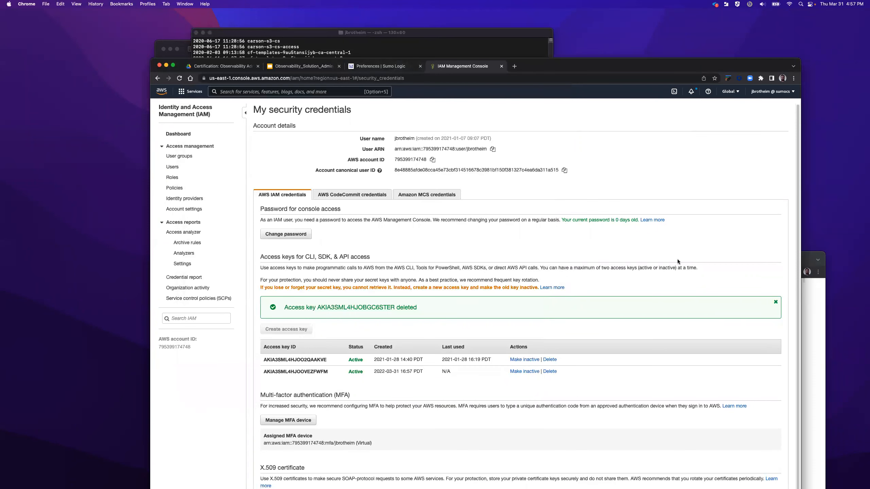
pyautogui.click(803, 297)
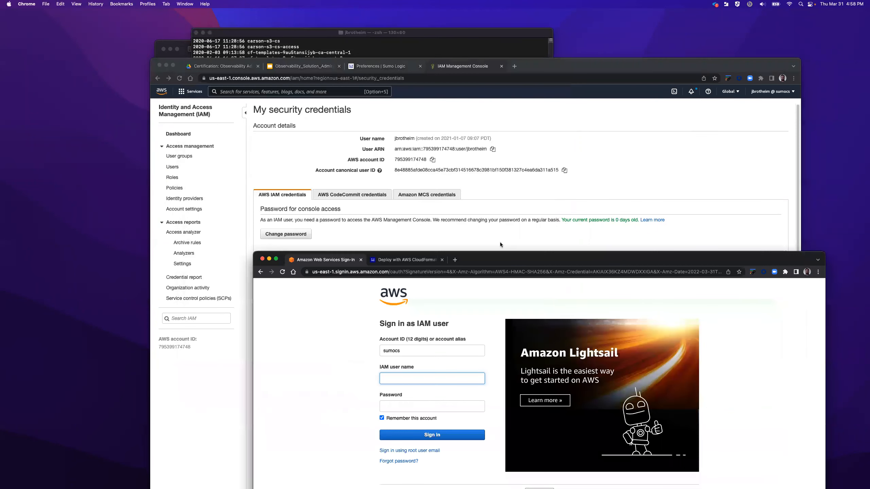
pyautogui.click(407, 260)
pyautogui.moveTo(629, 70); pyautogui.dragTo(511, 248)
# Step: Copy the brew install eksctl command from step 6 of the lab guide and run it in the terminal
pyautogui.click(171, 173)
pyautogui.scroll(-10, 444, 205)
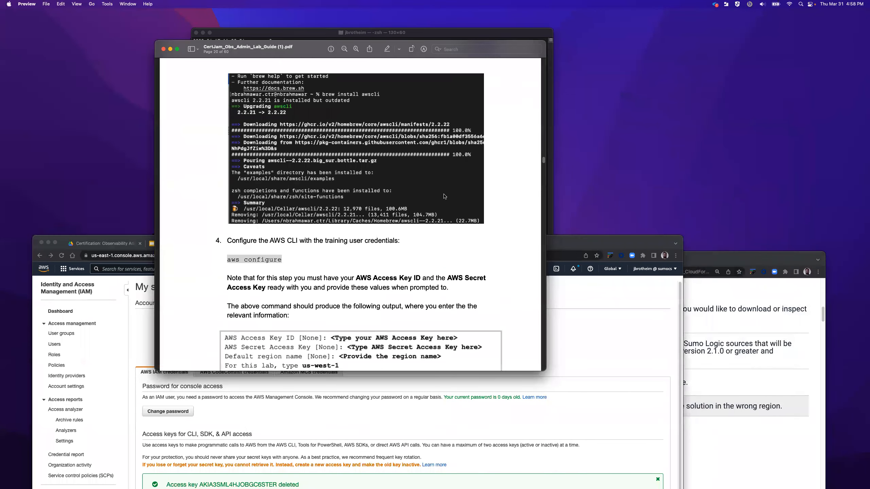
pyautogui.scroll(-10, 444, 205)
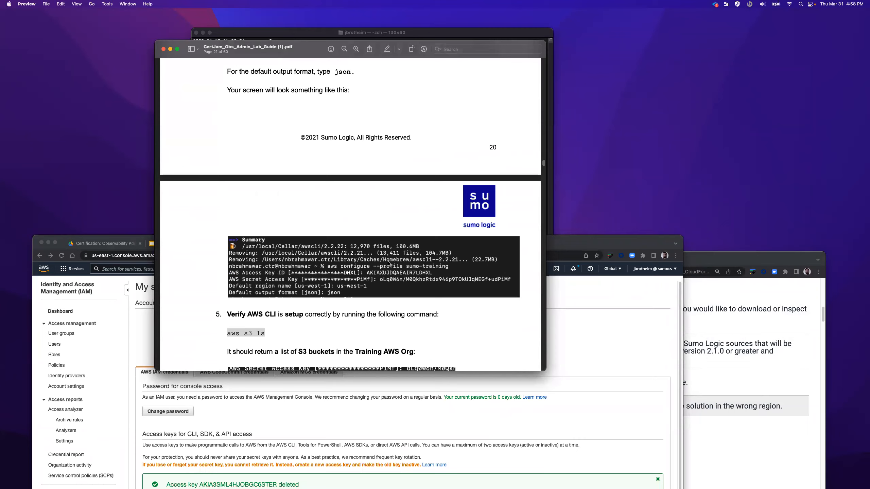
pyautogui.scroll(-2, 344, 289)
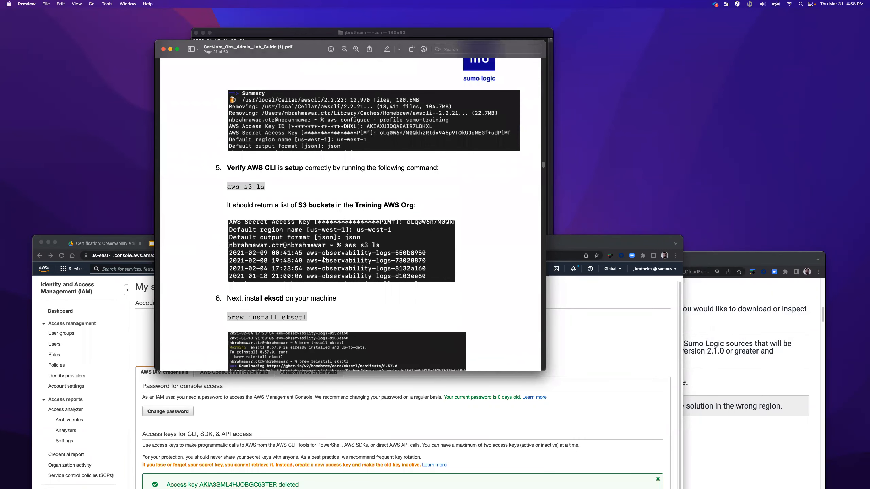
pyautogui.moveTo(309, 318); pyautogui.dragTo(226, 315)
pyautogui.press('super+c')
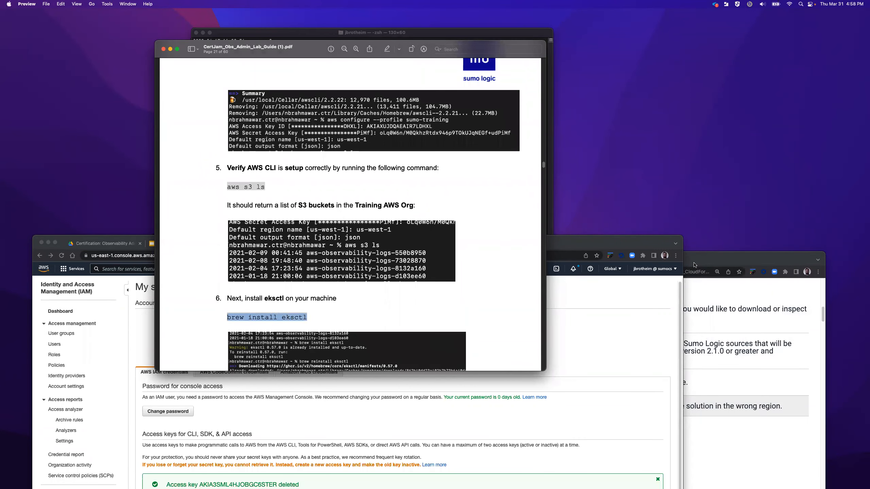
pyautogui.press('super+Tab')
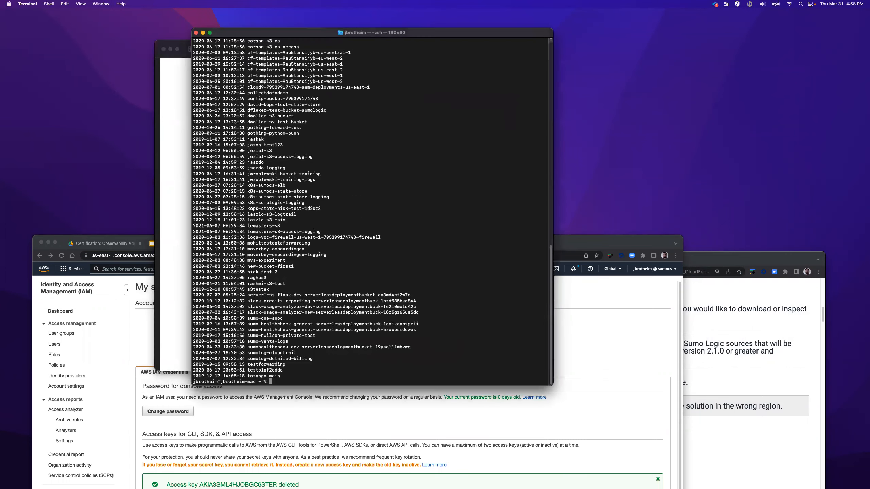
pyautogui.press('super+v')
pyautogui.press('Return')
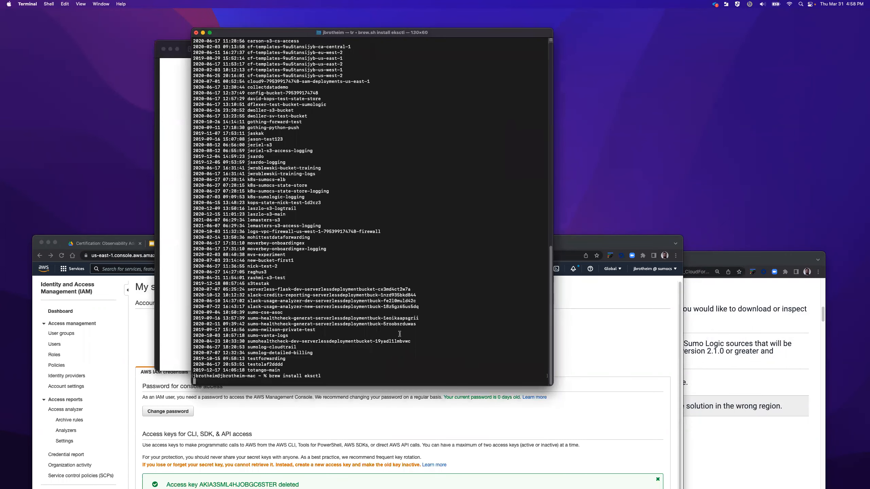
# Step: Move the terminal window beside the lab guide and adjust the position of the AWS console window
pyautogui.moveTo(290, 32); pyautogui.dragTo(578, 6)
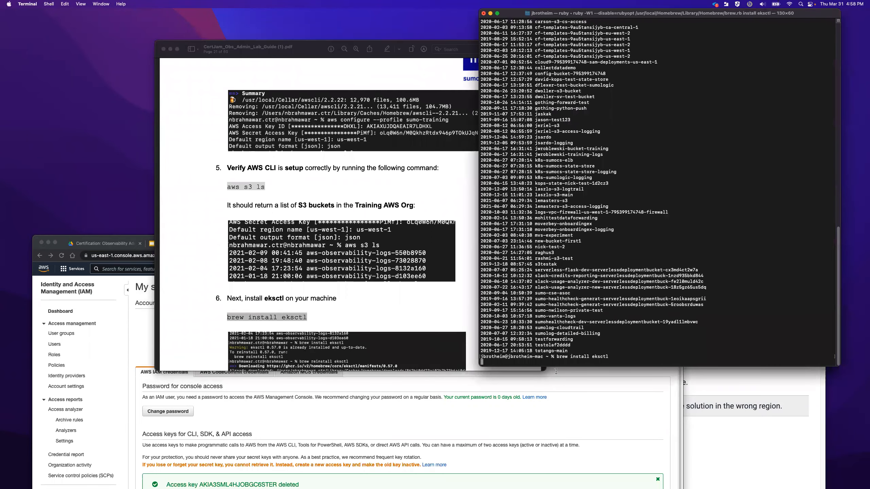
pyautogui.click(568, 411)
pyautogui.moveTo(488, 245); pyautogui.dragTo(487, 249)
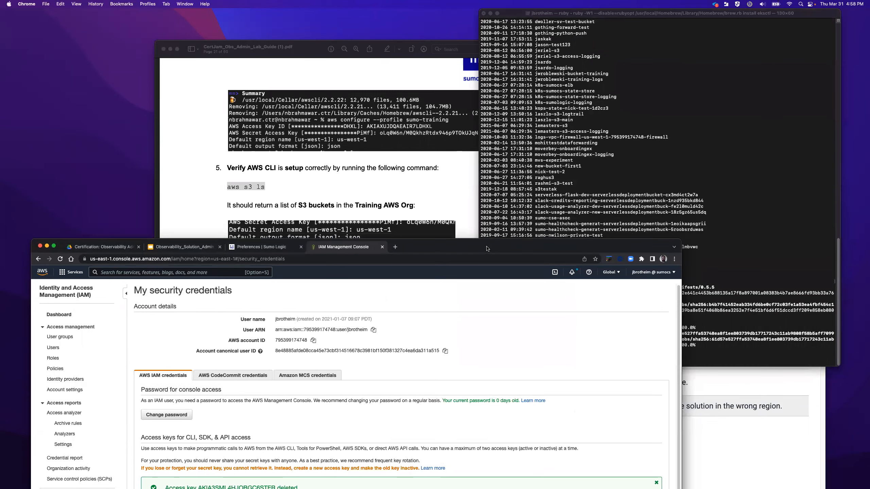
# Step: Check the eksctl installation and select the brew install kubernetes-cli command in step 7 of the lab guide
pyautogui.press('super+Tab')
pyautogui.scroll(-5, 423, 266)
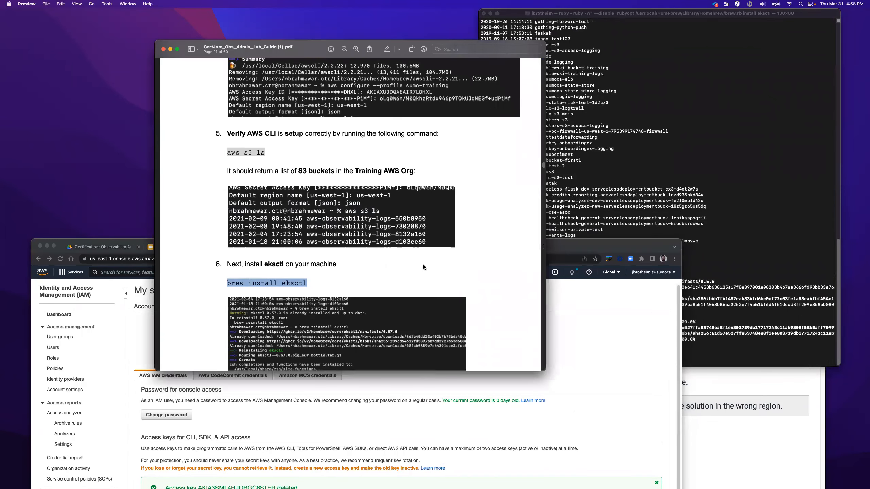
pyautogui.scroll(-10, 423, 267)
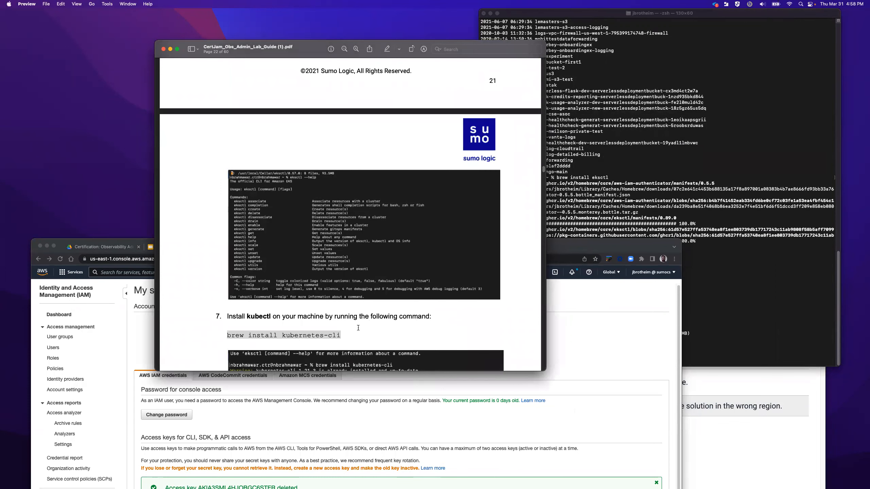
pyautogui.click(775, 271)
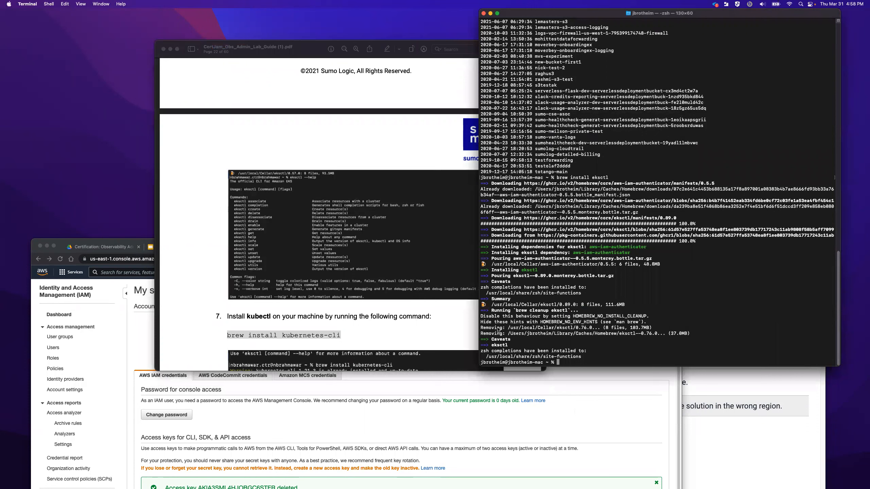
pyautogui.click(379, 324)
pyautogui.moveTo(348, 331); pyautogui.dragTo(225, 335)
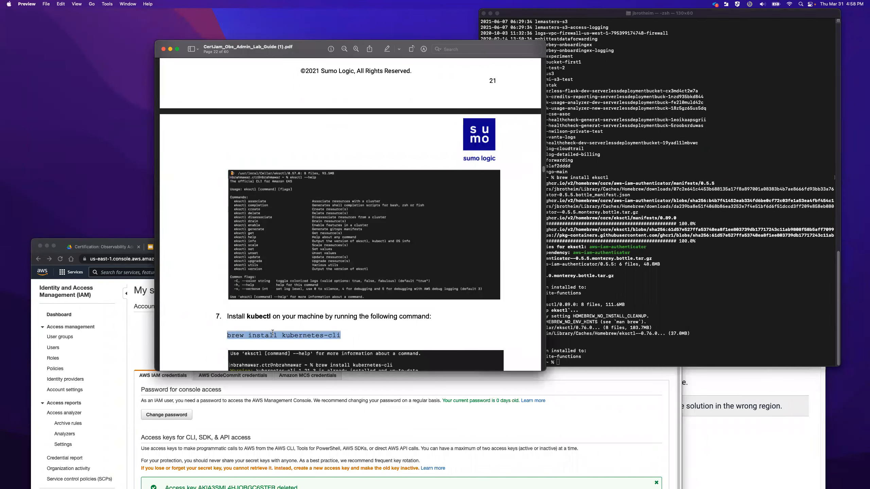
# Step: Copy the eksctl --help verification command from the lab guide and run it in the terminal
pyautogui.scroll(3, 501, 267)
pyautogui.moveTo(282, 95); pyautogui.dragTo(225, 96)
pyautogui.press('super+c')
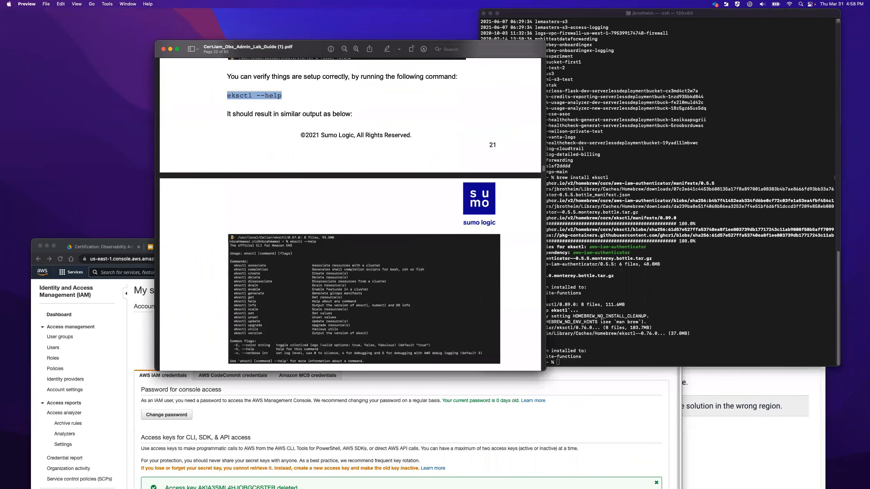
pyautogui.click(605, 356)
pyautogui.press('super+v')
pyautogui.press('Return')
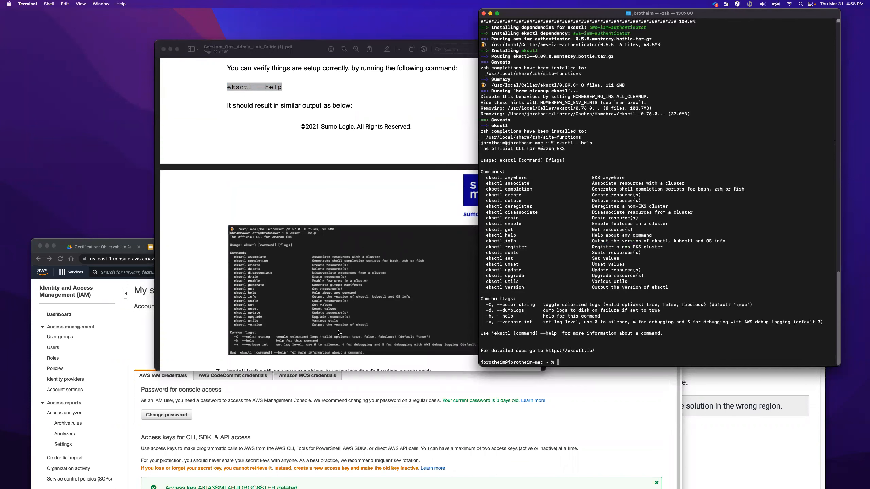
# Step: Copy the brew install kubernetes-cli command from step 7 of the lab guide and run it in the terminal
pyautogui.scroll(-3, 336, 331)
pyautogui.scroll(-1, 335, 328)
pyautogui.moveTo(345, 352); pyautogui.dragTo(226, 353)
pyautogui.click(594, 353)
pyautogui.press('super+v')
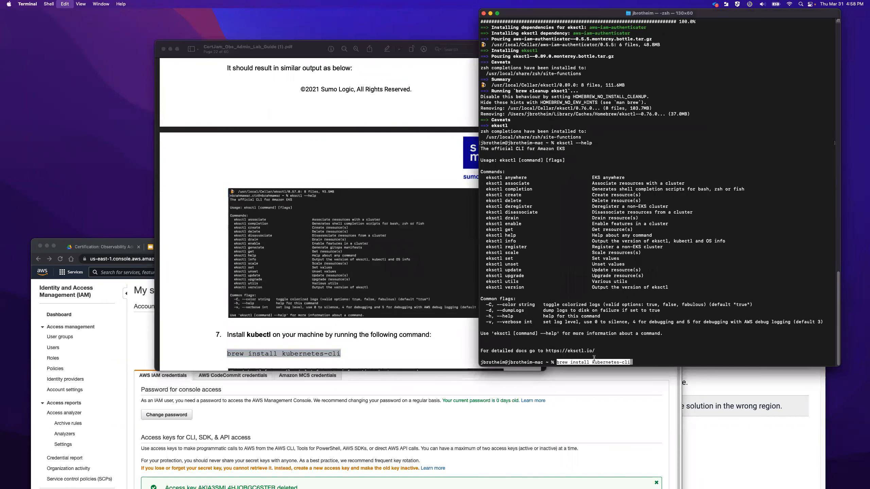
pyautogui.press('Return')
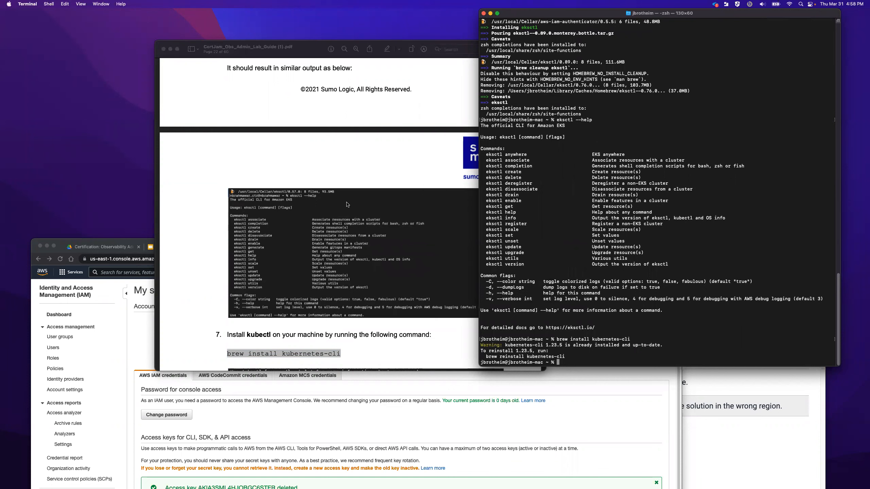
# Step: Install helm by running brew install helm in the terminal, as given in step 8 of the lab guide
pyautogui.scroll(-5, 380, 185)
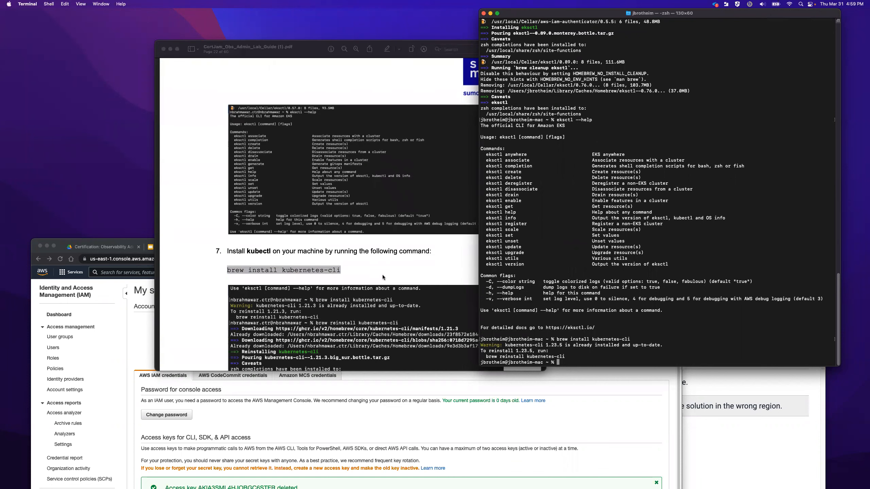
pyautogui.scroll(-6, 401, 324)
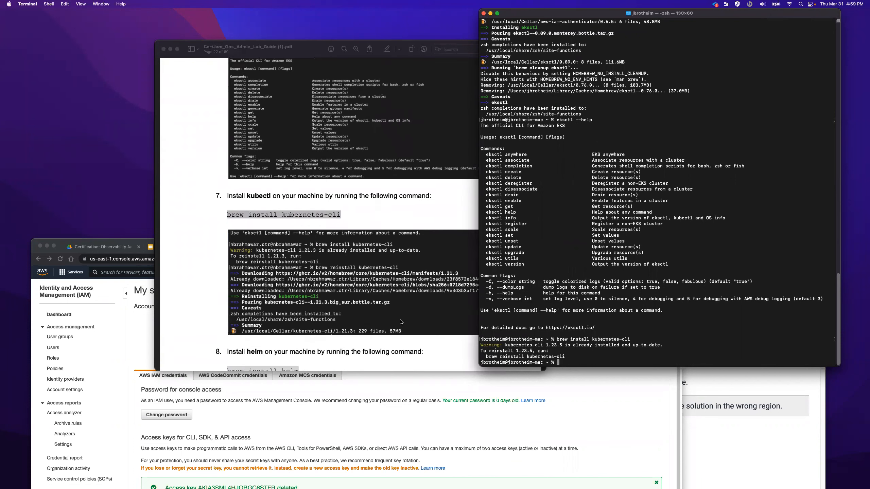
pyautogui.write('bew inst')
pyautogui.press('BackSpace')
pyautogui.press('BackSpace')
pyautogui.press('BackSpace')
pyautogui.press('BackSpace')
pyautogui.press('BackSpace')
pyautogui.press('BackSpace')
pyautogui.press('BackSpace')
pyautogui.write('rew ins')
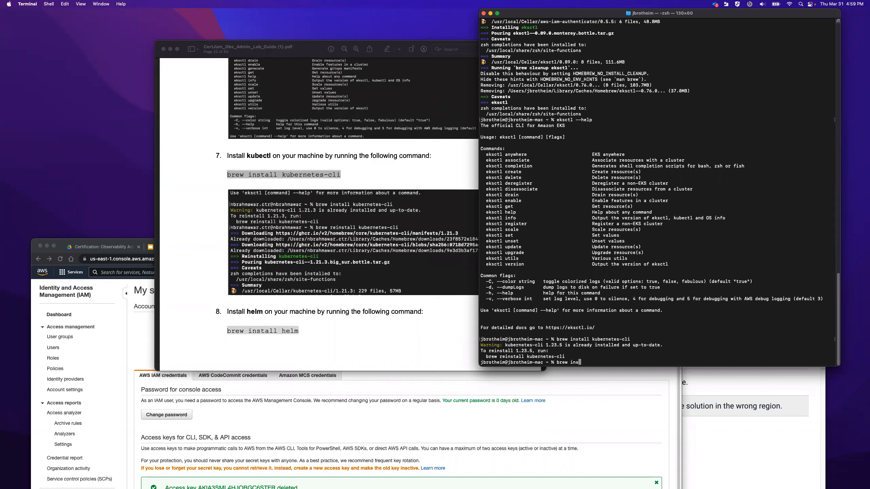
pyautogui.write('tall helm')
pyautogui.press('Return')
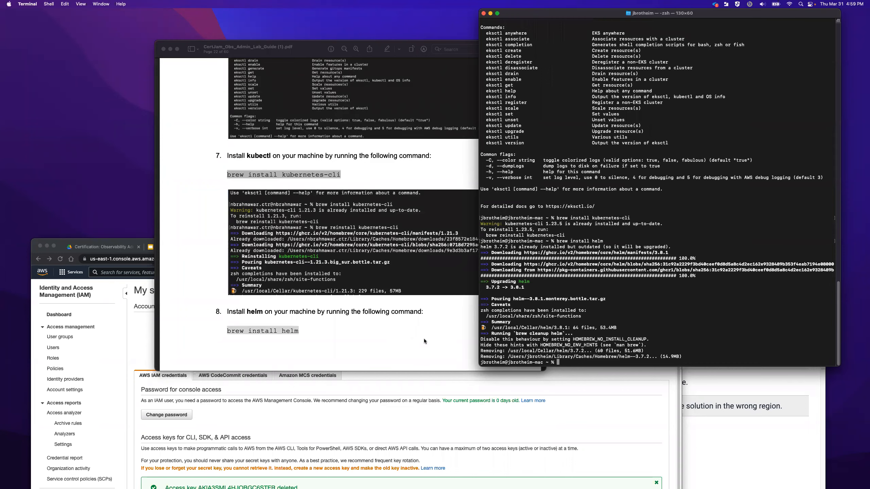
# Step: Try to copy the eksctl create cluster command from the lab guide into the terminal
pyautogui.scroll(-10, 424, 341)
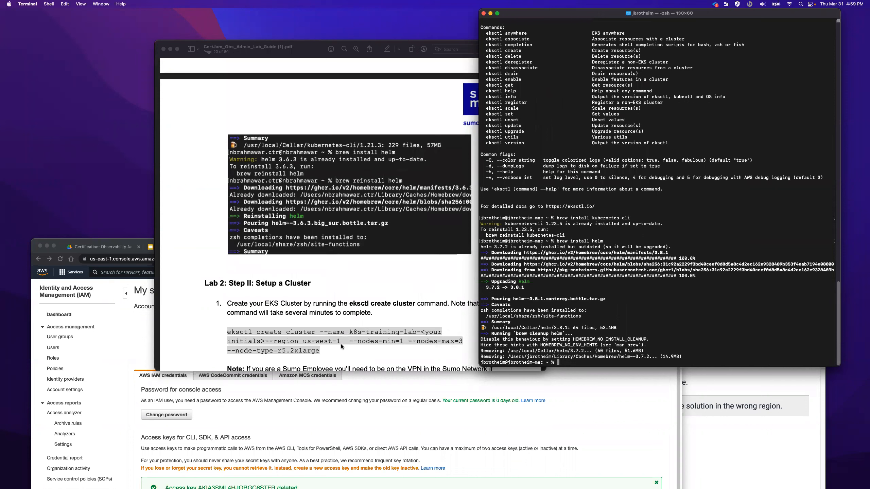
pyautogui.click(328, 337)
pyautogui.press('super+c')
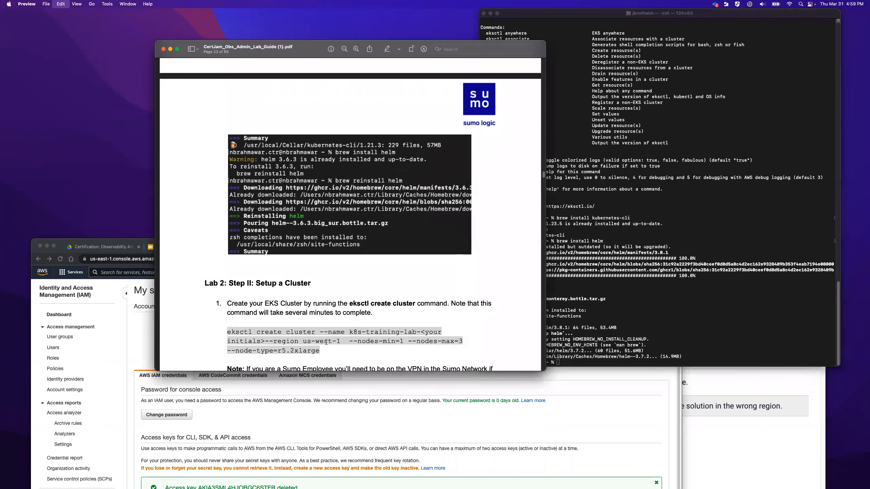
pyautogui.click(635, 342)
pyautogui.press('super+v')
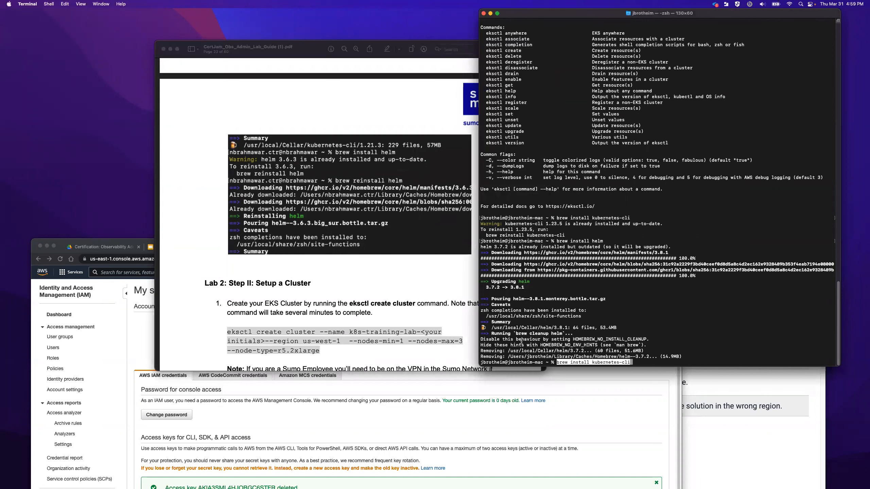
# Step: Select the eksctl create cluster command under Lab 2 Step II and check the VPN note below it
pyautogui.click(335, 346)
pyautogui.moveTo(319, 350); pyautogui.dragTo(238, 332)
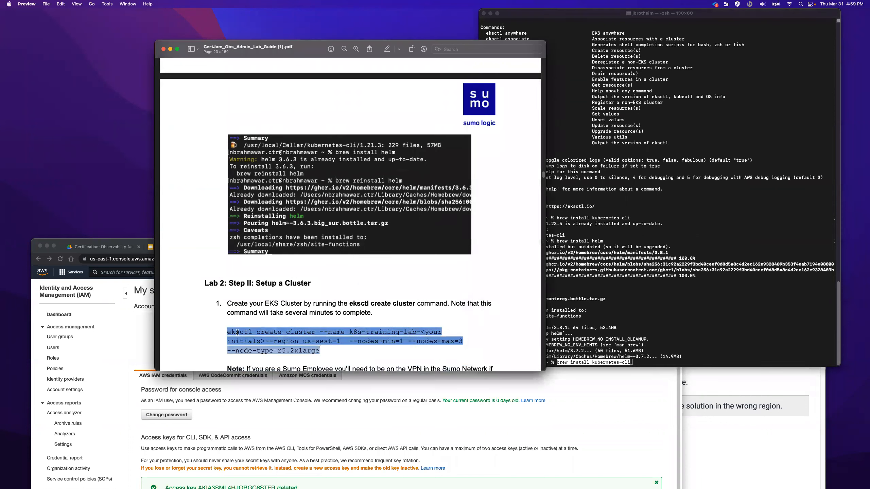
pyautogui.click(242, 341)
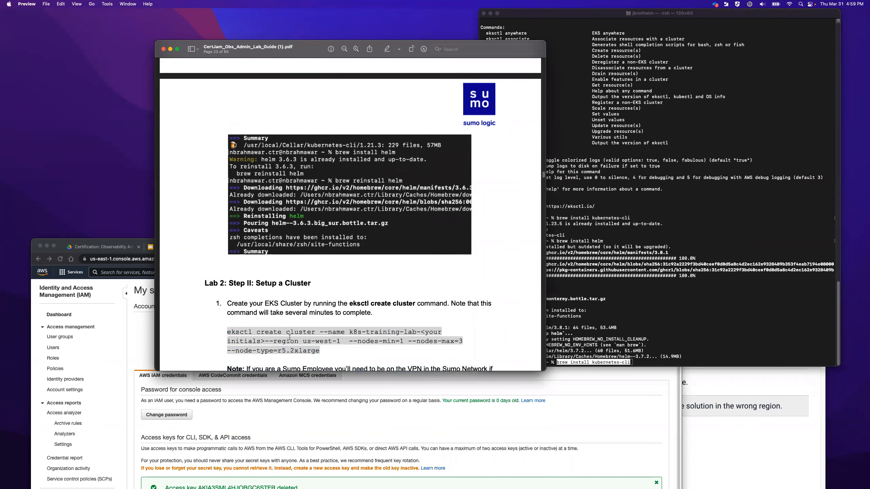
pyautogui.moveTo(320, 350); pyautogui.dragTo(227, 329)
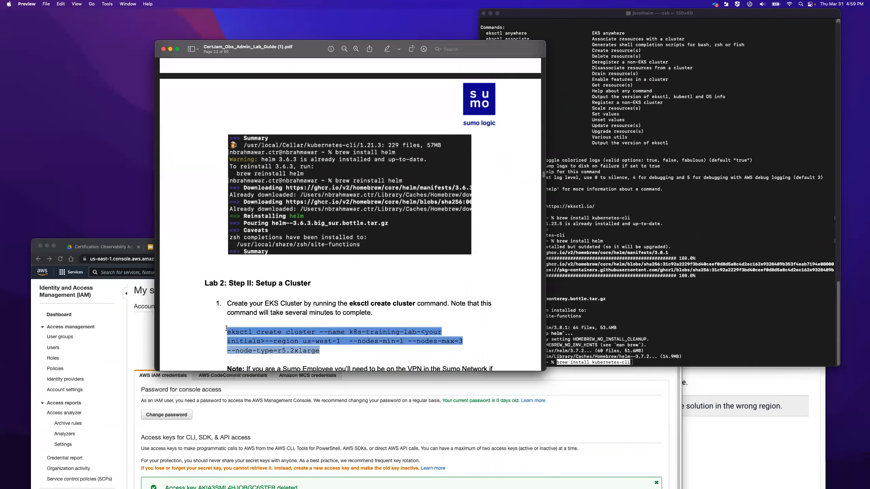
pyautogui.scroll(-2, 325, 334)
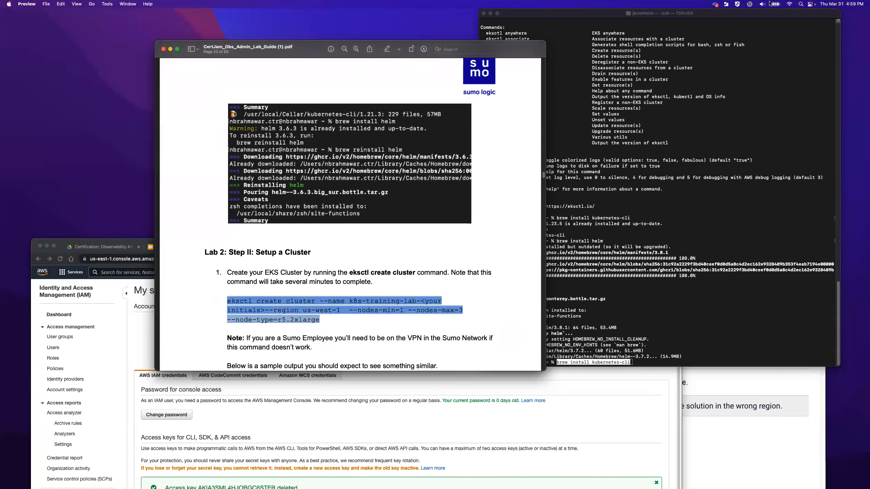
# Step: Switch to Zscaler Client Connector, turn private access off and back on, and log out
pyautogui.click(716, 5)
pyautogui.click(737, 27)
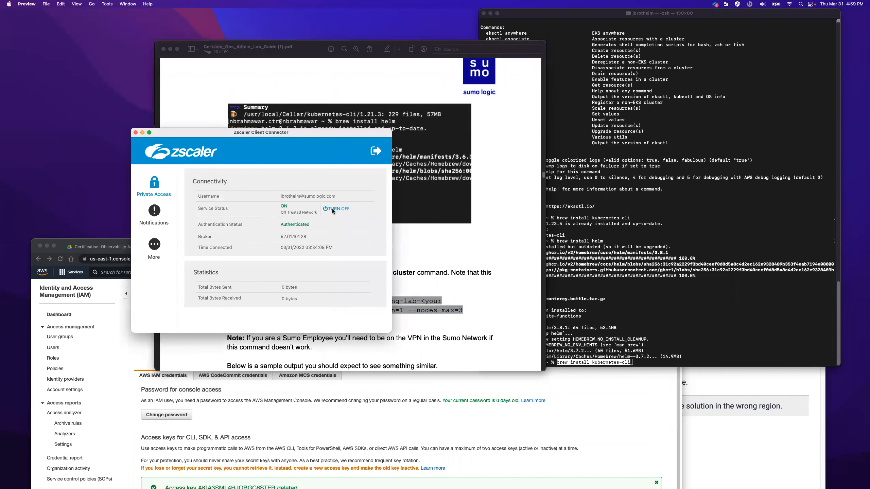
pyautogui.click(334, 209)
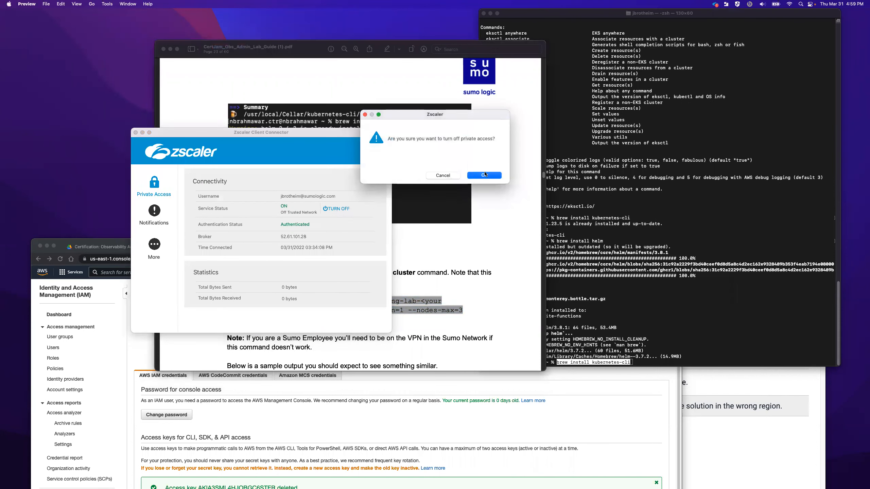
pyautogui.click(446, 190)
pyautogui.click(335, 209)
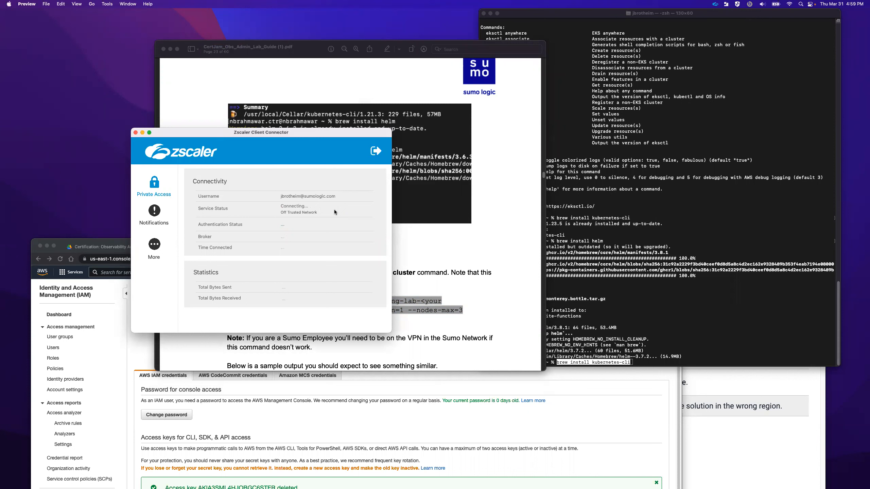
pyautogui.click(376, 151)
pyautogui.click(483, 175)
# Step: Reopen Zscaler Client Connector, start a new login and accept the Acceptable Use Policy
pyautogui.click(716, 4)
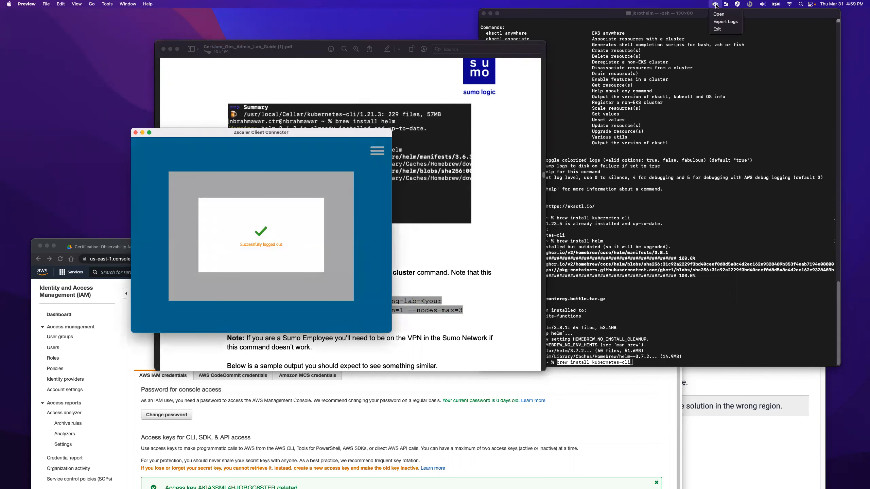
pyautogui.click(718, 14)
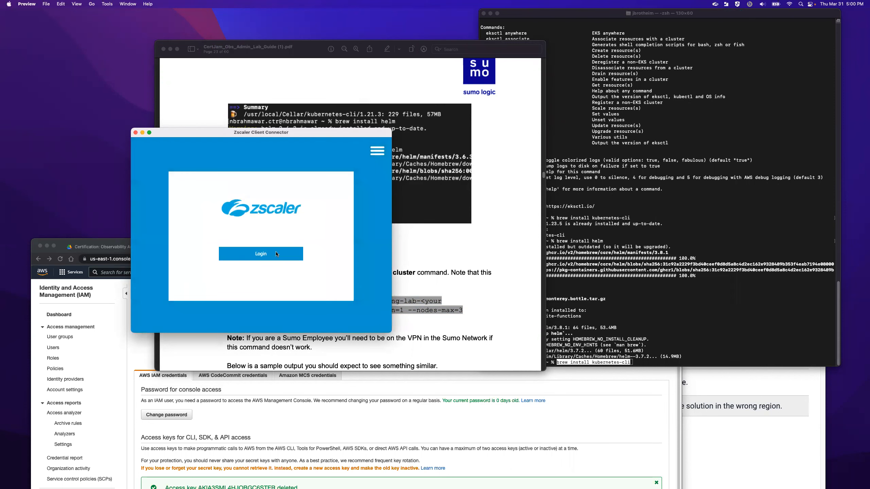
pyautogui.click(276, 254)
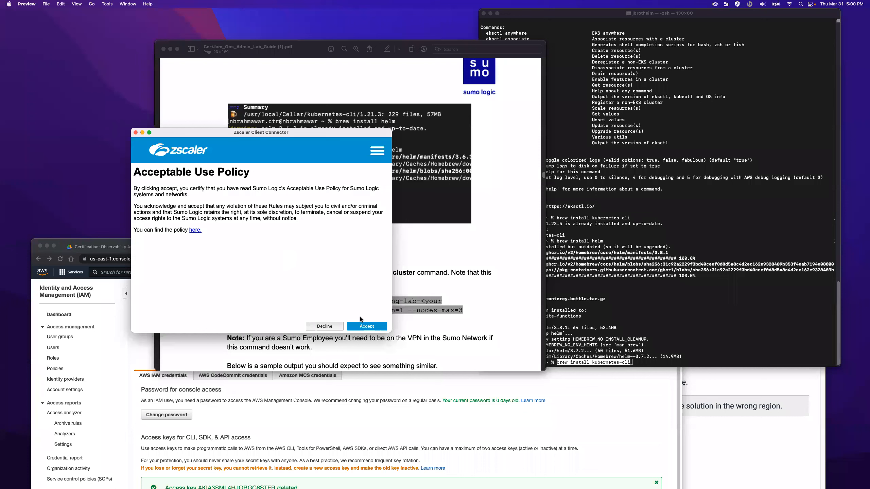
pyautogui.click(363, 325)
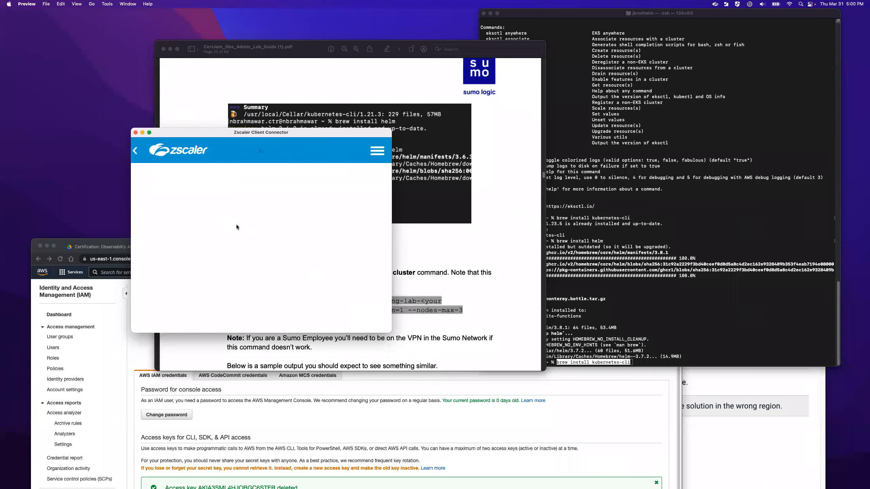
pyautogui.click(594, 292)
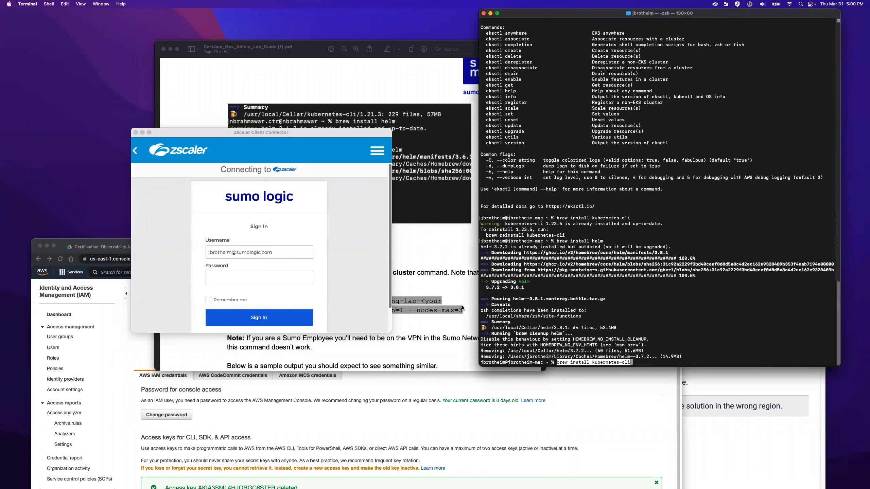
# Step: Enter the account password to sign in to Zscaler and request a Duo push for authentication
pyautogui.click(264, 282)
pyautogui.click(264, 278)
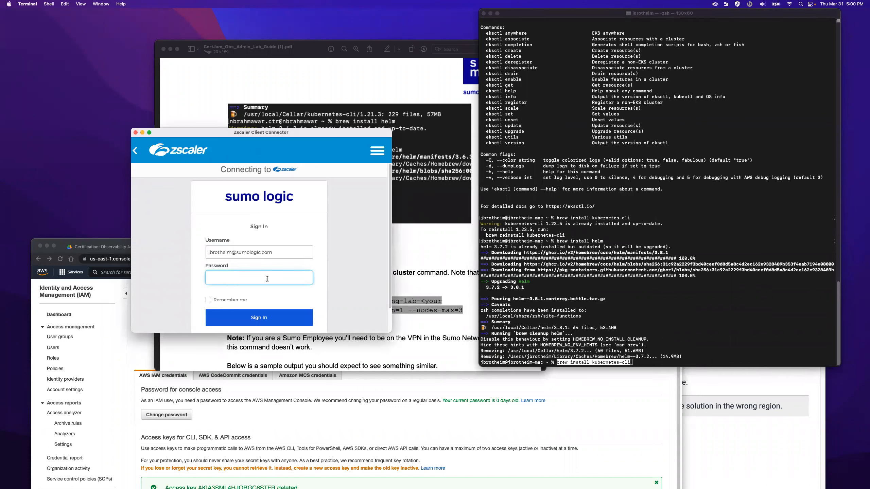
pyautogui.write('•••••••••••')
pyautogui.press('Return')
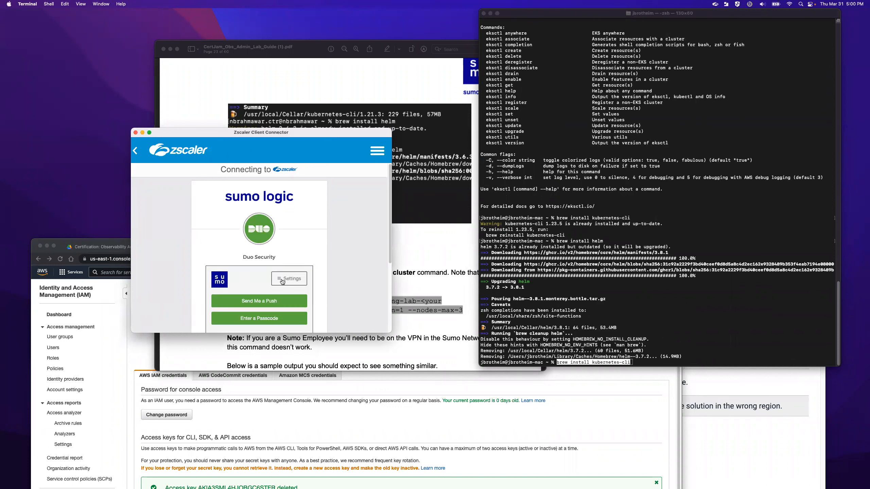
pyautogui.click(279, 298)
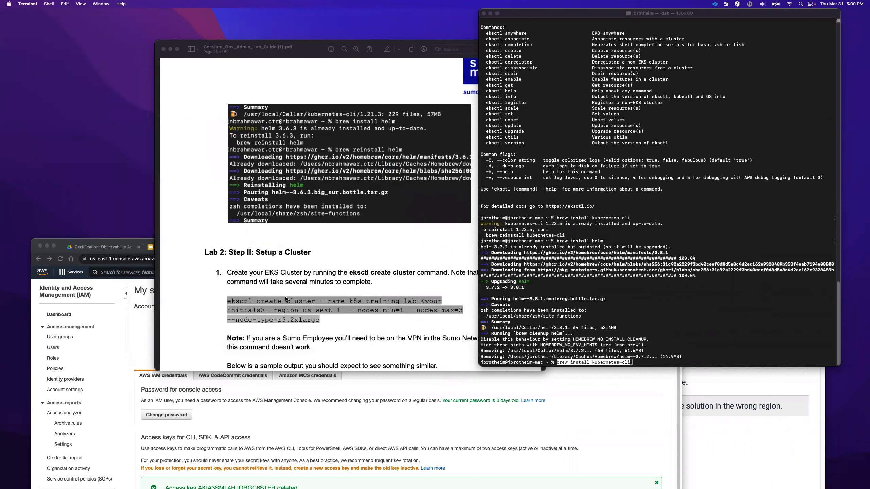
# Step: Copy the eksctl create cluster command from the lab guide and replace the leftover brew command in the terminal with it
pyautogui.click(373, 293)
pyautogui.moveTo(332, 318); pyautogui.dragTo(231, 297)
pyautogui.press('super+c')
pyautogui.click(638, 338)
pyautogui.press('BackSpace')
pyautogui.press('BackSpace')
pyautogui.press('BackSpace')
pyautogui.press('BackSpace')
pyautogui.press('BackSpace')
pyautogui.press('BackSpace')
pyautogui.press('BackSpace')
pyautogui.press('BackSpace')
pyautogui.press('BackSpace')
pyautogui.press('BackSpace')
pyautogui.press('BackSpace')
pyautogui.press('BackSpace')
pyautogui.press('BackSpace')
pyautogui.press('BackSpace')
pyautogui.press('BackSpace')
pyautogui.press('BackSpace')
pyautogui.press('BackSpace')
pyautogui.press('BackSpace')
pyautogui.press('BackSpace')
pyautogui.press('BackSpace')
pyautogui.press('BackSpace')
pyautogui.press('BackSpace')
pyautogui.press('BackSpace')
pyautogui.press('BackSpace')
pyautogui.press('BackSpace')
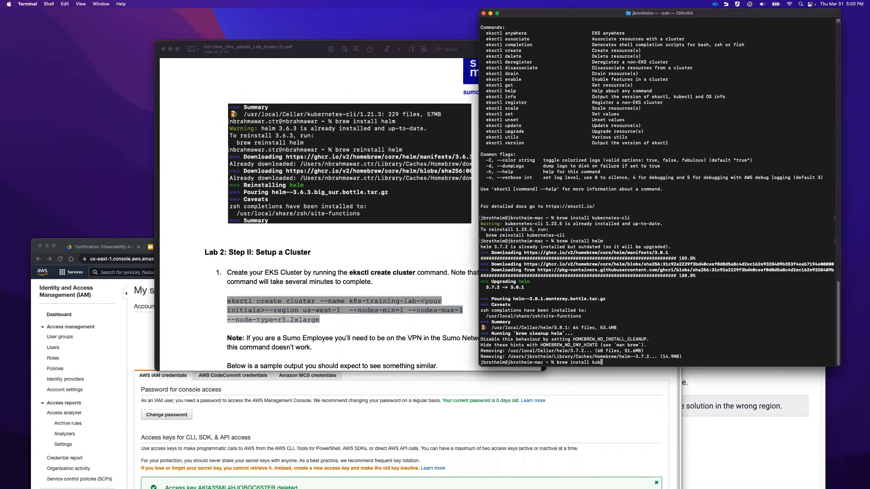
pyautogui.press('super+v')
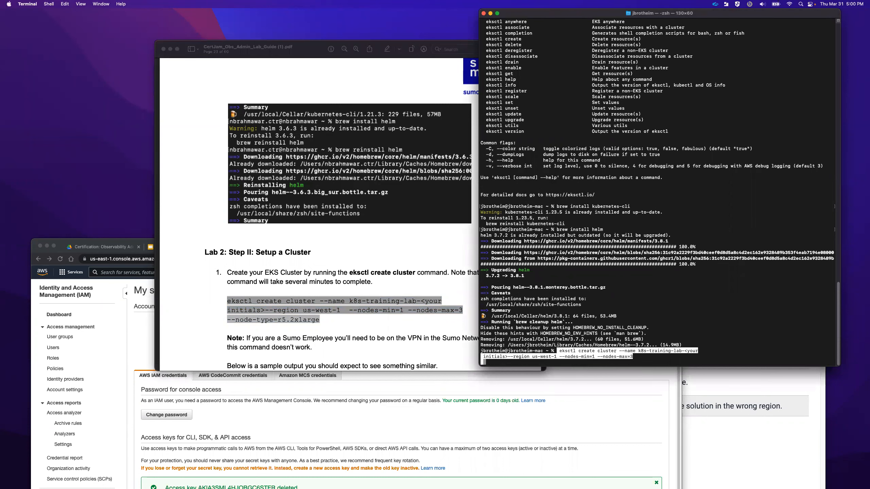
# Step: Replace the <your initials> placeholder in the cluster name with jb123 and run the eksctl create cluster command
pyautogui.press('Left')
pyautogui.press('Left')
pyautogui.press('Left')
pyautogui.press('Left')
pyautogui.press('Left')
pyautogui.press('Left')
pyautogui.press('Left')
pyautogui.press('Left')
pyautogui.press('Left')
pyautogui.press('Left')
pyautogui.press('Left')
pyautogui.press('Left')
pyautogui.press('Left')
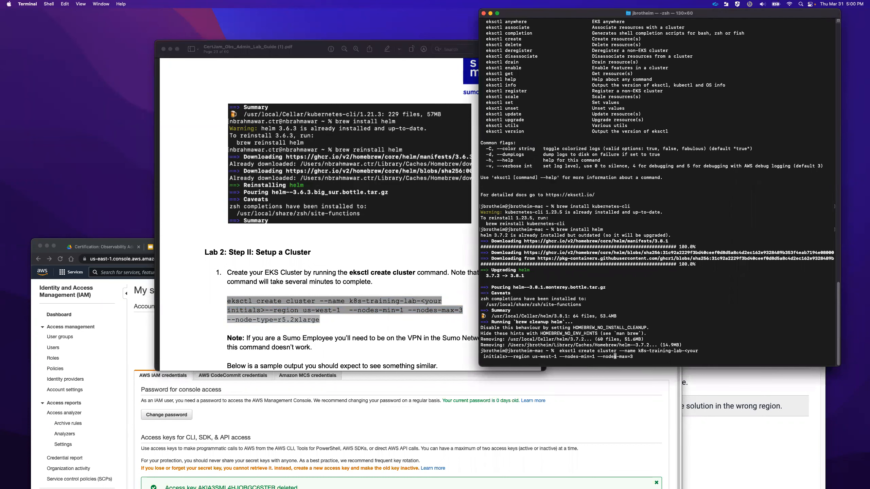
pyautogui.press('Left')
pyautogui.press('Left')
pyautogui.press('Left')
pyautogui.press('Left')
pyautogui.press('Left')
pyautogui.press('Left')
pyautogui.press('Left')
pyautogui.press('Left')
pyautogui.press('Left')
pyautogui.press('Left')
pyautogui.press('Left')
pyautogui.press('Left')
pyautogui.press('Left')
pyautogui.press('Left')
pyautogui.press('Left')
pyautogui.press('Left')
pyautogui.press('Left')
pyautogui.press('Left')
pyautogui.press('Left')
pyautogui.press('Left')
pyautogui.press('Left')
pyautogui.press('Left')
pyautogui.press('Left')
pyautogui.press('Left')
pyautogui.press('Left')
pyautogui.press('Left')
pyautogui.press('Left')
pyautogui.press('Left')
pyautogui.press('Left')
pyautogui.press('BackSpace')
pyautogui.press('BackSpace')
pyautogui.press('BackSpace')
pyautogui.press('BackSpace')
pyautogui.press('BackSpace')
pyautogui.press('BackSpace')
pyautogui.press('BackSpace')
pyautogui.press('BackSpace')
pyautogui.press('BackSpace')
pyautogui.press('BackSpace')
pyautogui.press('BackSpace')
pyautogui.press('BackSpace')
pyautogui.press('BackSpace')
pyautogui.press('BackSpace')
pyautogui.press('BackSpace')
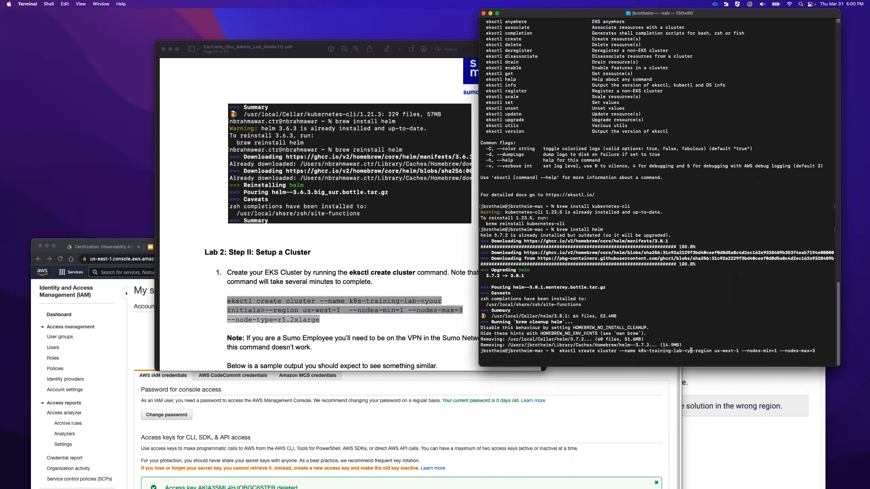
pyautogui.write('jb123')
pyautogui.press('Return')
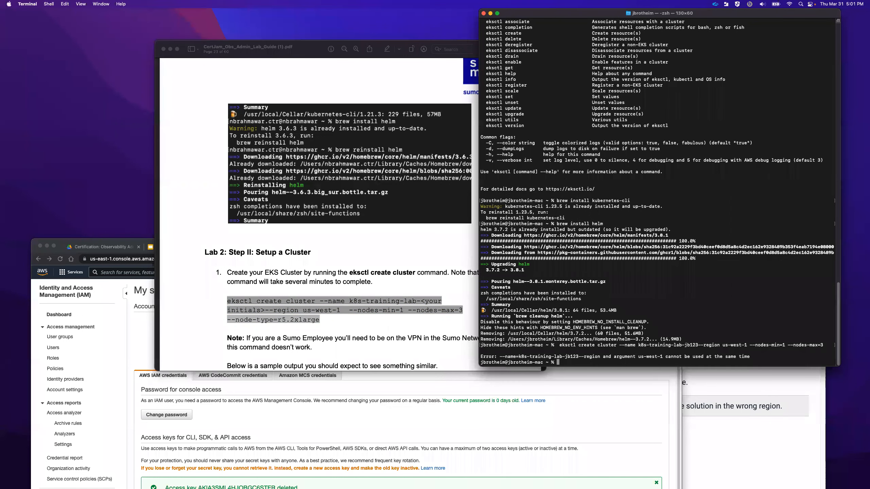
# Step: Recall the eksctl create cluster command, insert a space between k8s-training-lab-jb123 and --region us-west-1, and run it again
pyautogui.press('Up')
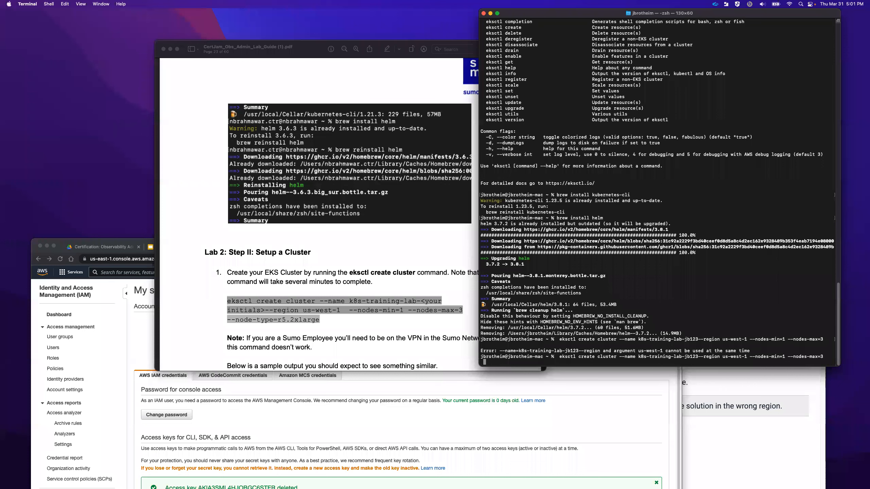
pyautogui.press('Left')
pyautogui.press('Left')
pyautogui.press('Left')
pyautogui.press('Right')
pyautogui.press('Right')
pyautogui.press('Right')
pyautogui.press('Left')
pyautogui.press('Left')
pyautogui.press('Left')
pyautogui.press('Left')
pyautogui.press('Left')
pyautogui.press('Left')
pyautogui.press('Left')
pyautogui.press('Left')
pyautogui.press('Left')
pyautogui.press('Left')
pyautogui.press('Left')
pyautogui.press('Left')
pyautogui.press('Left')
pyautogui.press('Left')
pyautogui.press('Left')
pyautogui.press('Left')
pyautogui.press('Left')
pyautogui.press('Left')
pyautogui.press('Left')
pyautogui.press('Left')
pyautogui.press('Left')
pyautogui.press('Left')
pyautogui.press('Left')
pyautogui.press('Left')
pyautogui.press('Left')
pyautogui.press('Left')
pyautogui.press('Left')
pyautogui.press('Left')
pyautogui.press('Left')
pyautogui.press('Left')
pyautogui.press('Left')
pyautogui.press('Left')
pyautogui.press('Left')
pyautogui.press('Left')
pyautogui.press('Left')
pyautogui.press('Left')
pyautogui.press('Left')
pyautogui.press('Left')
pyautogui.press('Left')
pyautogui.press('Left')
pyautogui.press('Left')
pyautogui.press('Left')
pyautogui.press('Return')
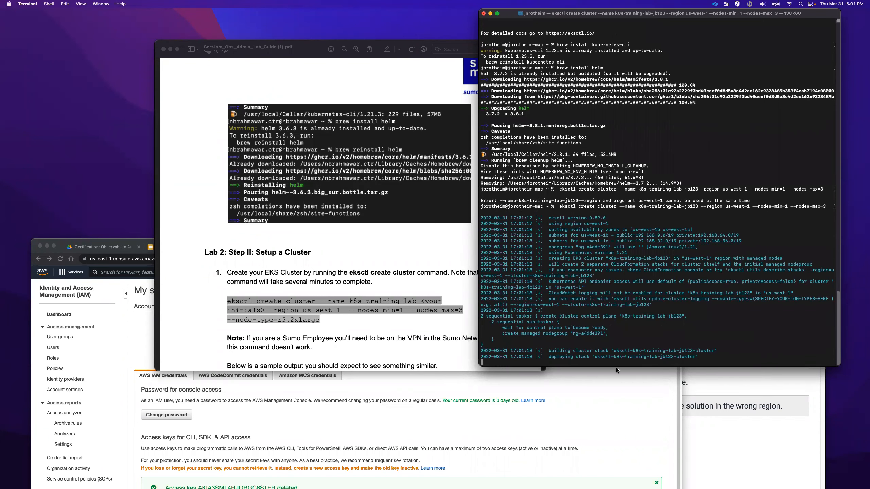
# Step: Highlight the cluster stack build and deploy lines in the terminal and show step 2 of the cluster setup in the lab guide
pyautogui.moveTo(574, 351); pyautogui.dragTo(705, 355)
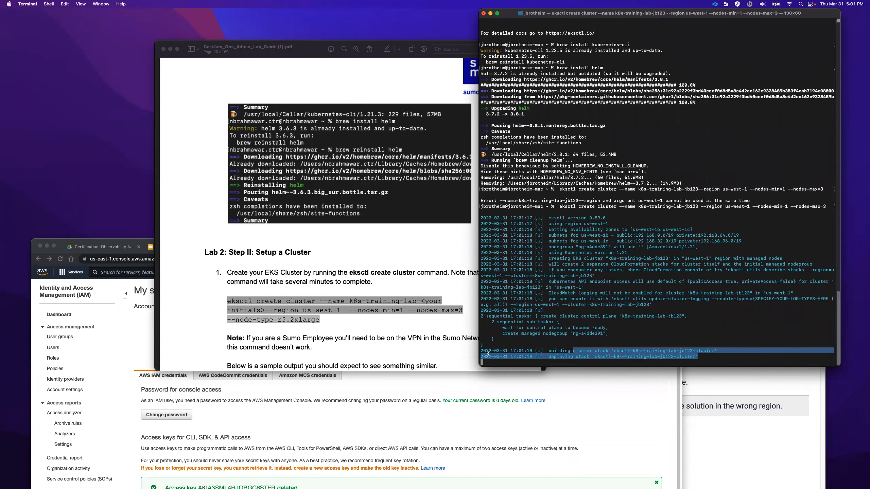
pyautogui.click(432, 348)
pyautogui.scroll(-2, 432, 349)
pyautogui.scroll(-15, 432, 348)
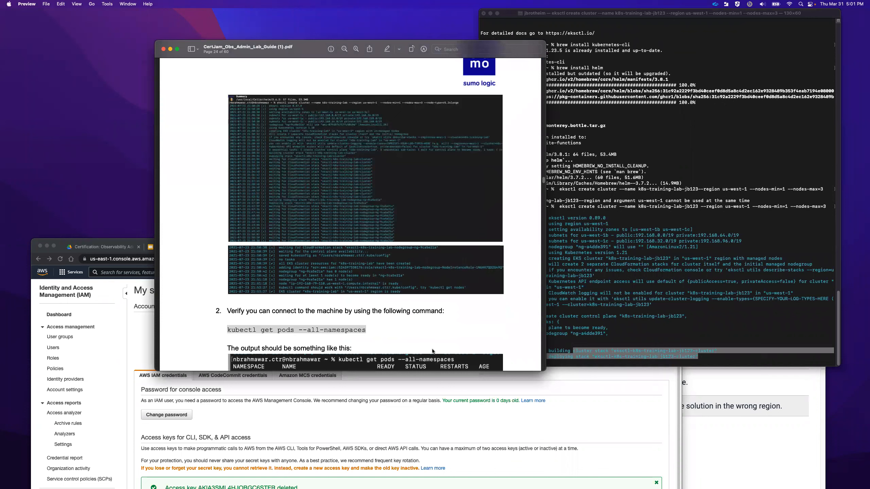
# Step: Show the Sumo Logic Helm Chart installation commands in the lab guide while the cluster creation command runs
pyautogui.click(642, 312)
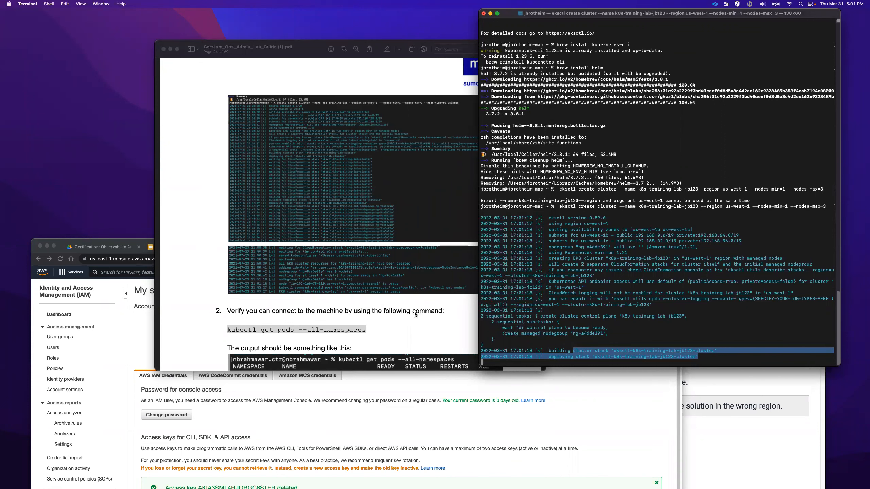
pyautogui.scroll(-5, 415, 312)
pyautogui.scroll(-15, 417, 316)
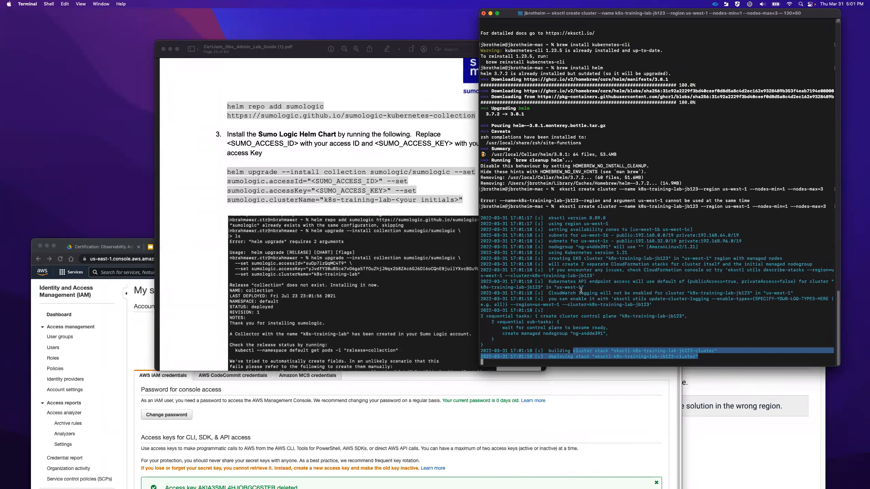
pyautogui.click(581, 289)
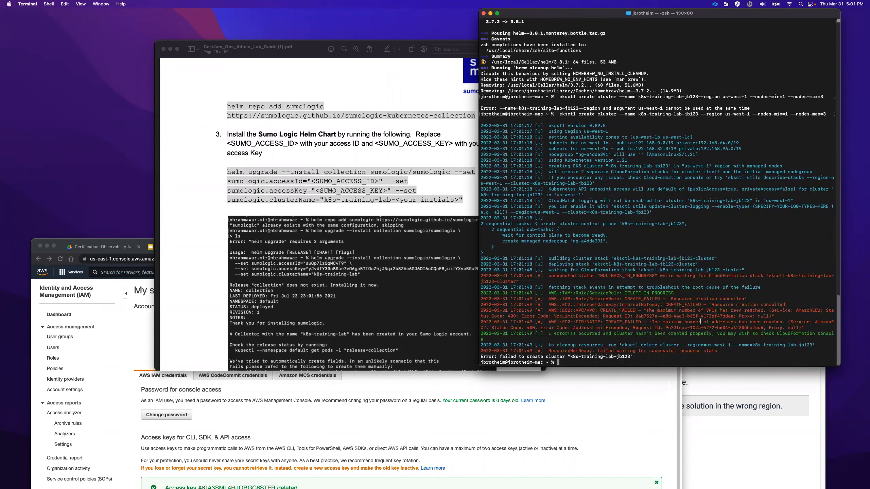
# Step: Highlight the AWS::EC2::EIP/NATIP CREATE_FAILED error in the terminal output of the cluster creation
pyautogui.tripleClick(671, 323)
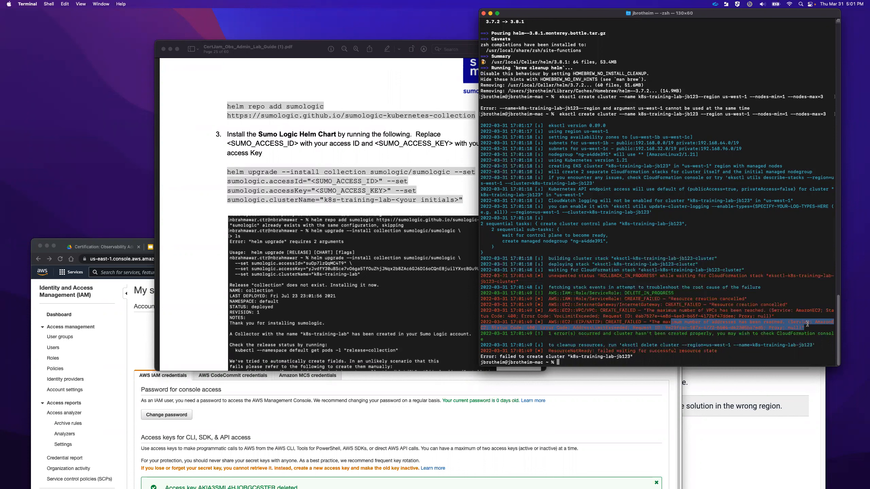
pyautogui.click(807, 325)
pyautogui.moveTo(808, 325); pyautogui.dragTo(689, 324)
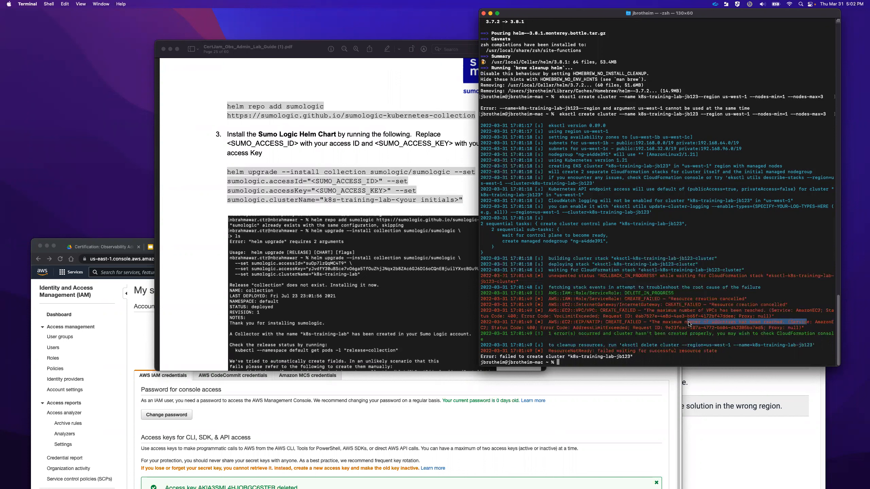
pyautogui.click(689, 324)
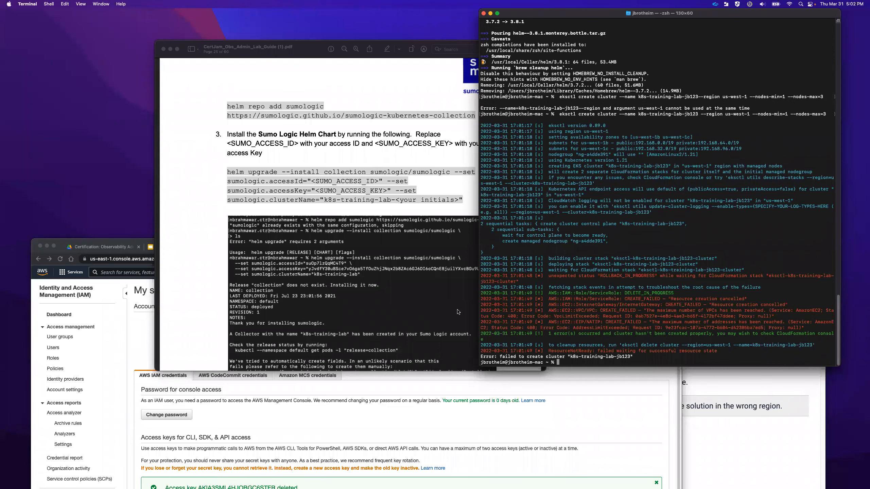
# Step: Show step 4 of the Helm chart installation and the instructions for viewing the cluster in Sumo in the lab guide
pyautogui.scroll(-5, 416, 314)
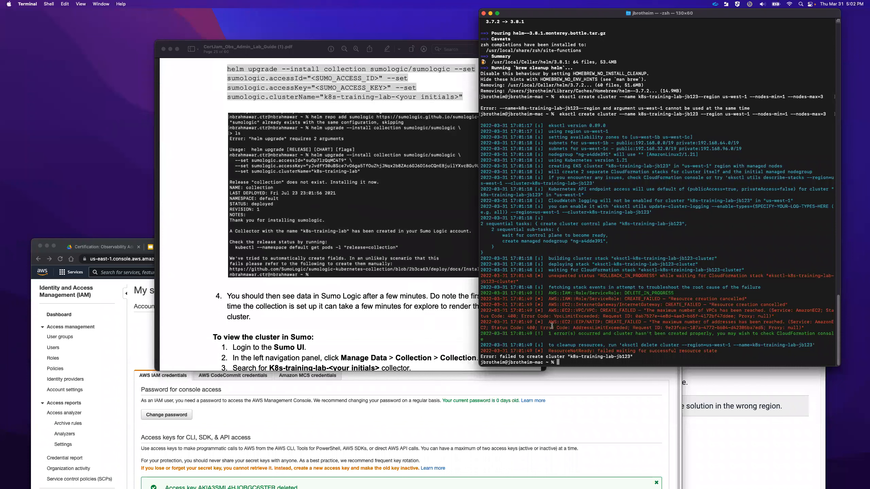
pyautogui.click(422, 332)
pyautogui.scroll(-2, 421, 332)
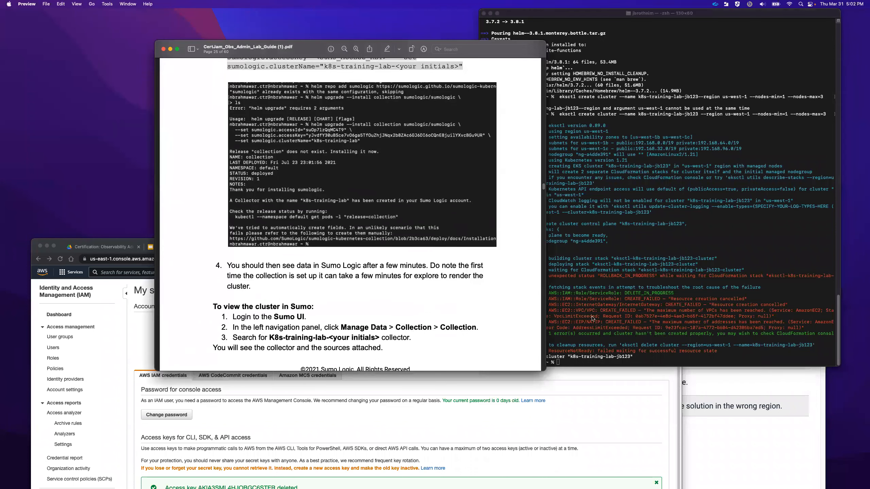
pyautogui.click(595, 319)
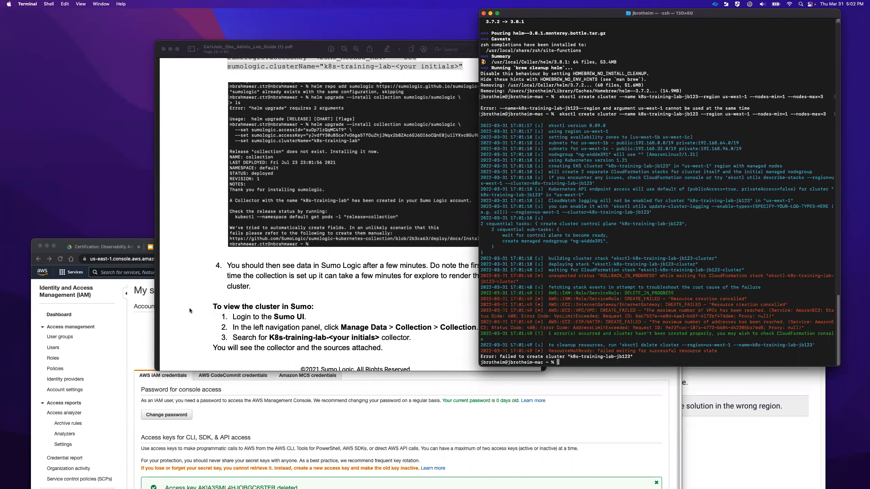
# Step: Switch to the AWS console in Chrome, move its window up over the lab guide, and open the IAM Identity providers page
pyautogui.click(136, 328)
pyautogui.moveTo(451, 247); pyautogui.dragTo(446, 145)
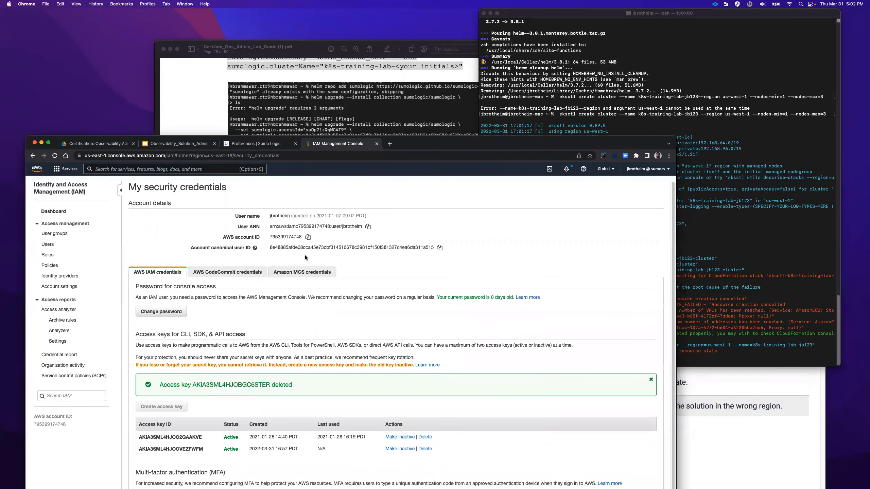
pyautogui.scroll(-1, 163, 349)
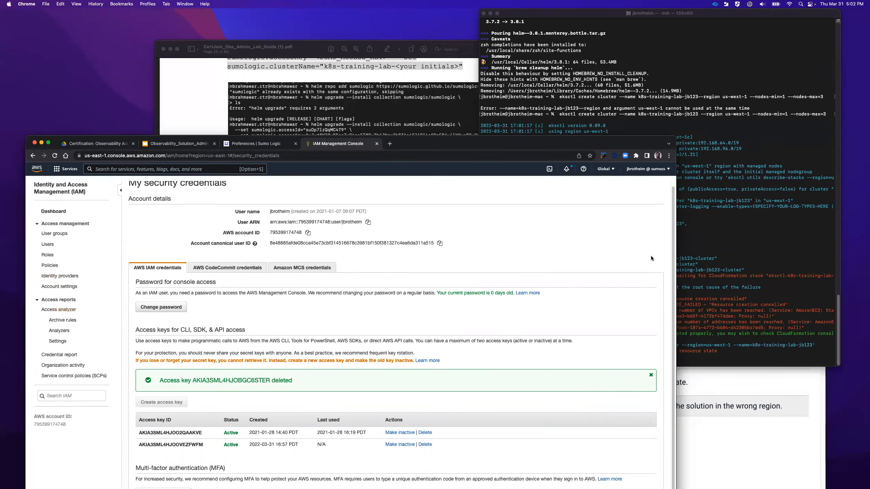
pyautogui.click(680, 247)
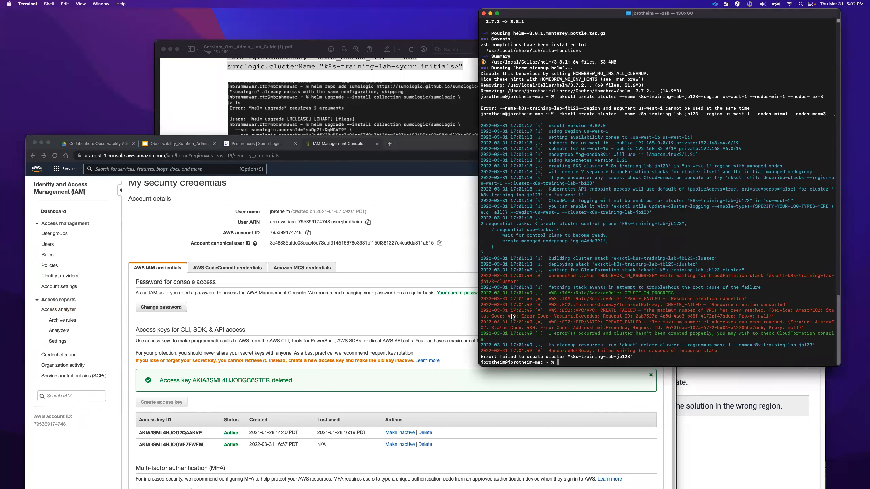
pyautogui.click(119, 240)
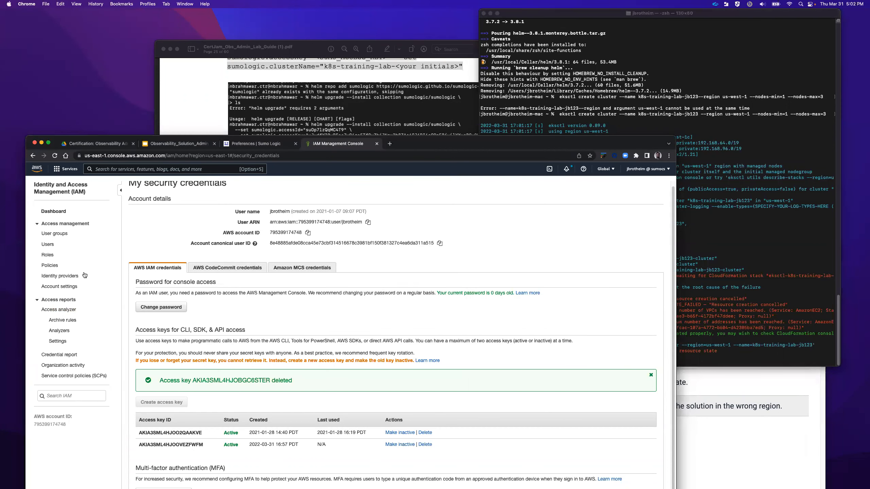
pyautogui.click(59, 285)
pyautogui.click(66, 277)
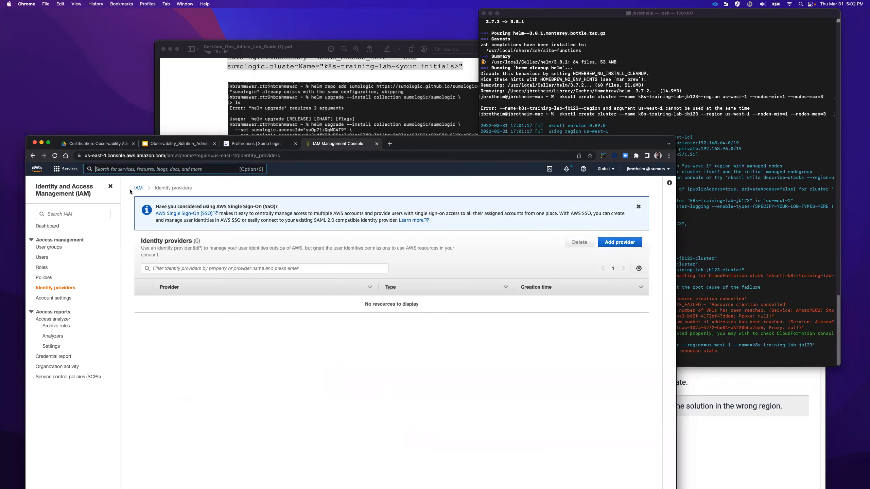
# Step: Open the AWS account page and look through its settings down to the AWS Regions section
pyautogui.click(654, 171)
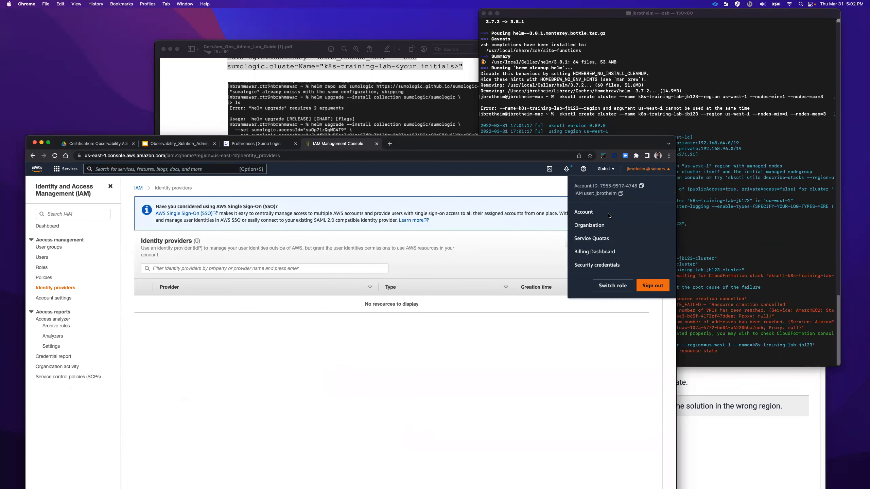
pyautogui.click(584, 212)
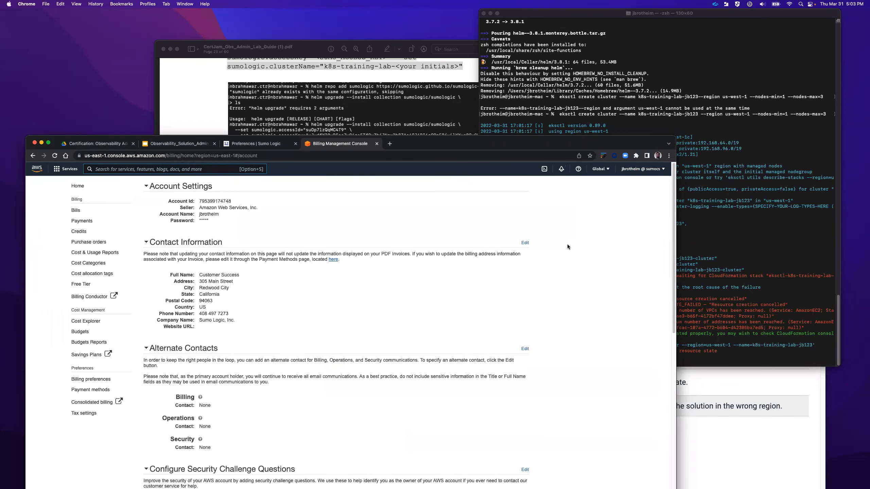
pyautogui.scroll(-15, 567, 244)
pyautogui.scroll(10, 568, 243)
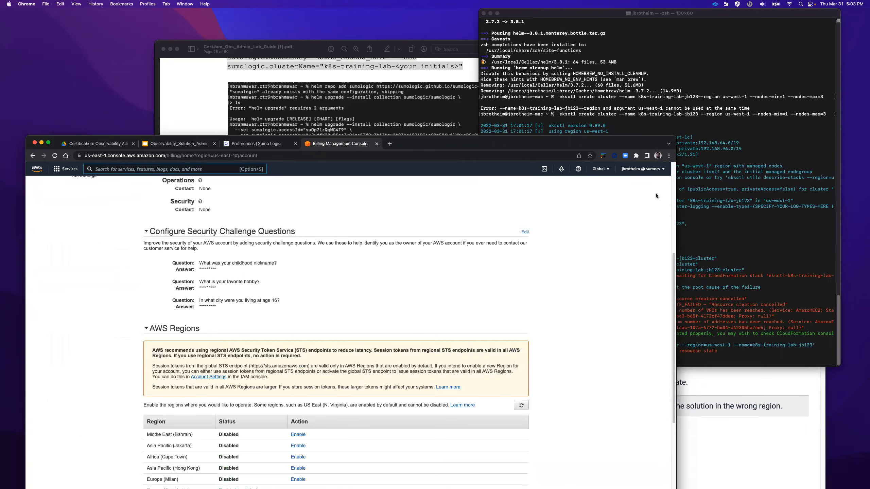
pyautogui.click(647, 174)
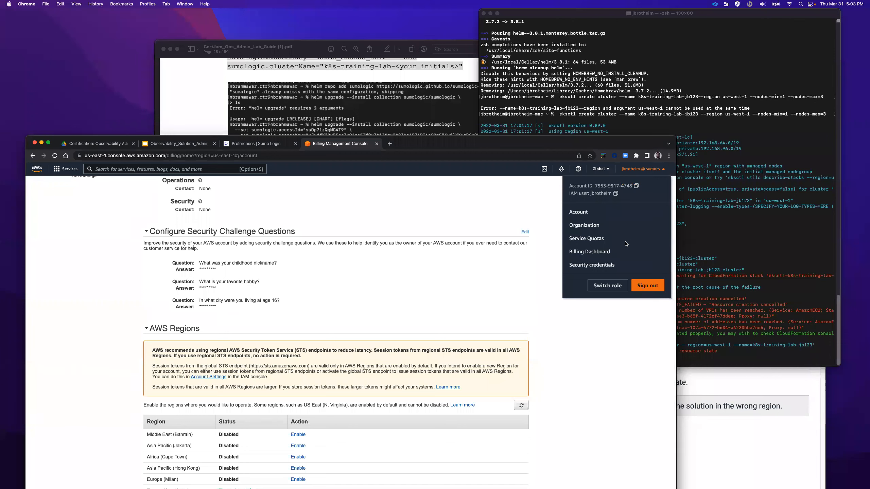
# Step: Highlight the AWS::EC2::VPC/VPC failure reason in the terminal output
pyautogui.click(724, 260)
pyautogui.moveTo(658, 311); pyautogui.dragTo(639, 311)
pyautogui.scroll(5, 347, 272)
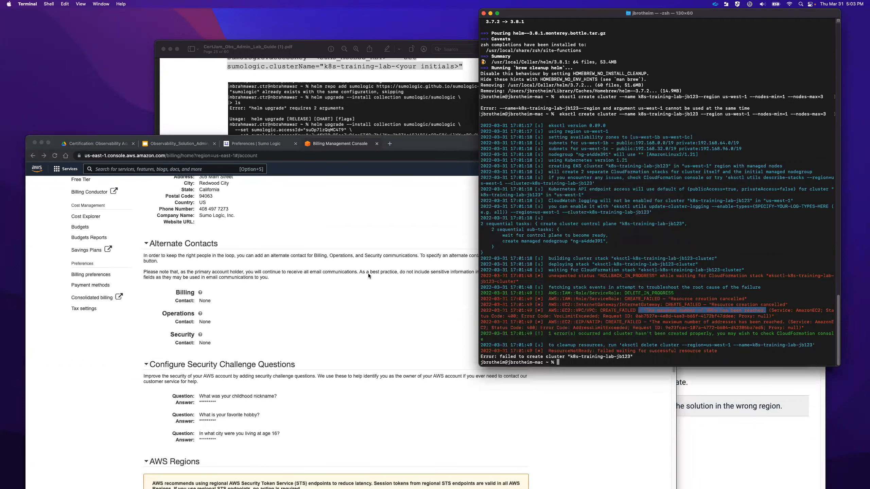
# Step: Search the AWS services for vpc, open the VPC dashboard, and list the VPCs of the N. Virginia region
pyautogui.click(154, 169)
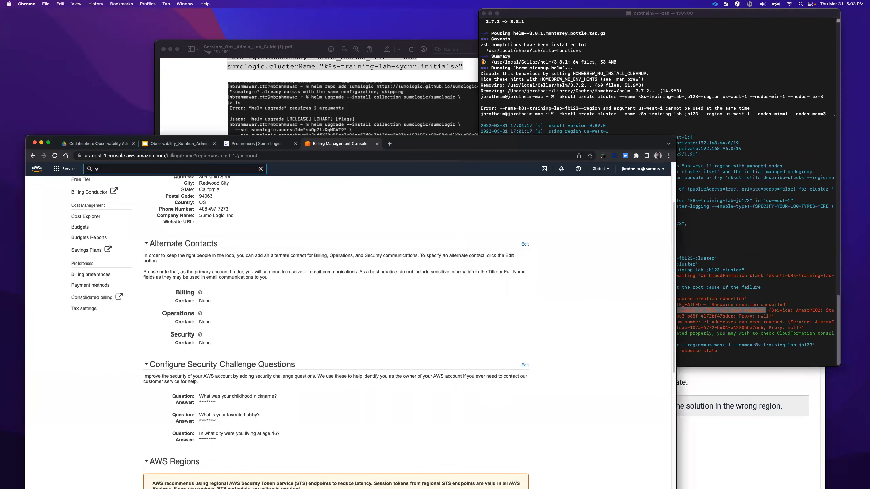
pyautogui.write('vpc')
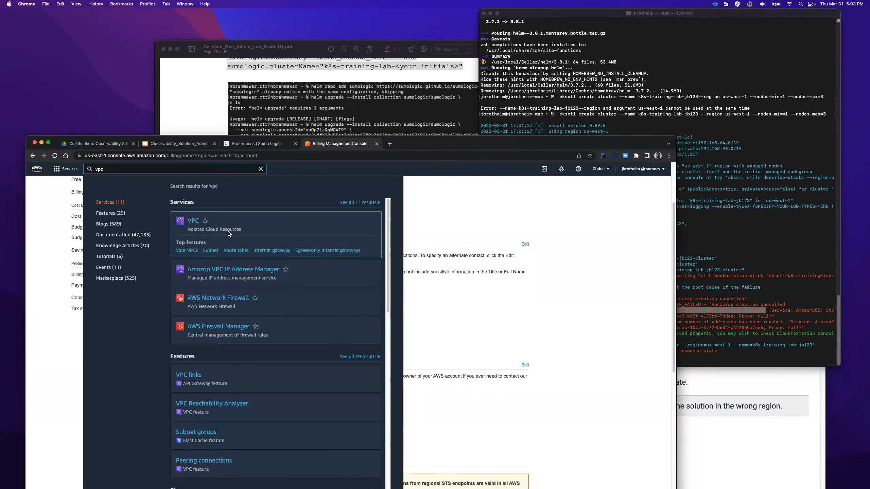
pyautogui.click(193, 221)
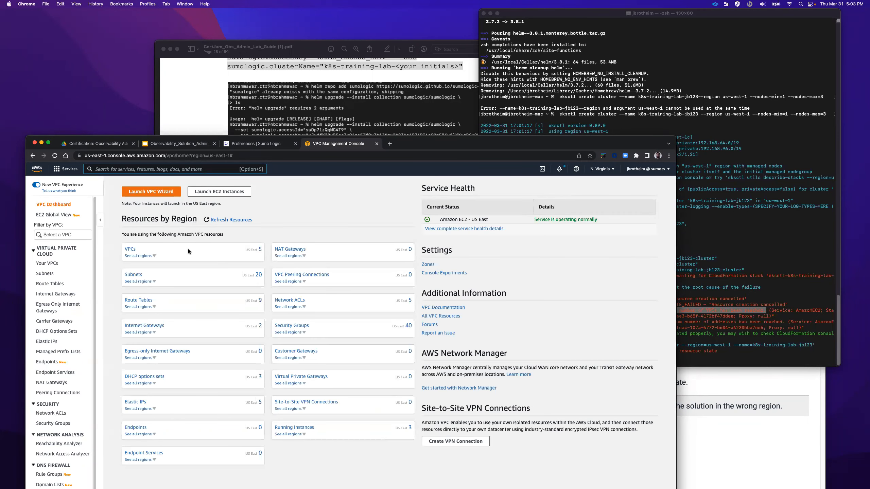
pyautogui.click(130, 249)
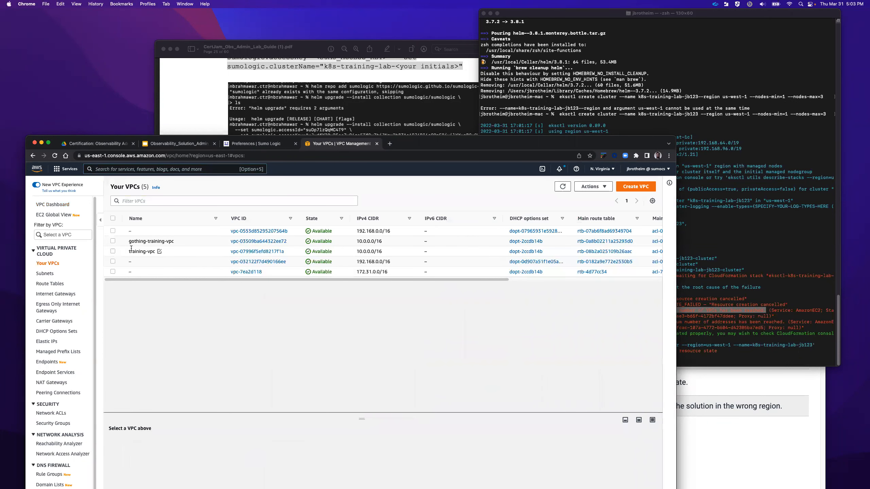
# Step: Sort the VPC list by VPC ID in ascending order
pyautogui.moveTo(460, 280); pyautogui.dragTo(319, 279)
pyautogui.click(113, 231)
pyautogui.rightClick(114, 230)
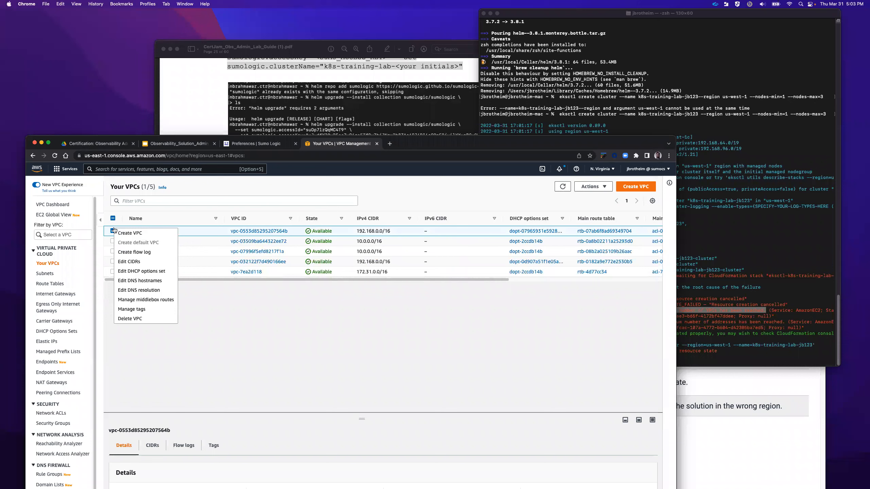
pyautogui.moveTo(243, 219); pyautogui.dragTo(247, 218)
pyautogui.moveTo(363, 280); pyautogui.dragTo(308, 278)
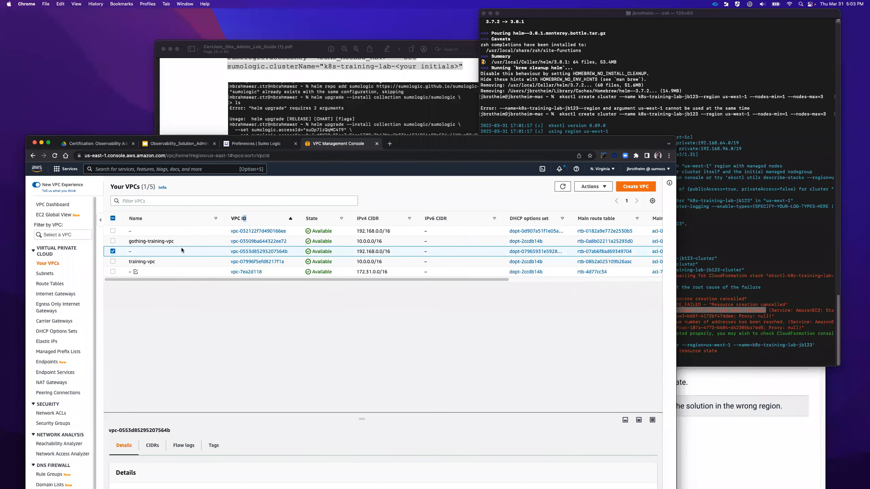
# Step: Try to delete the 172.31.0.0/16 VPC vpc-7ea2d118, move the browser window up to view the whole dialog, and close the dialog
pyautogui.click(112, 272)
pyautogui.click(109, 261)
pyautogui.click(109, 261)
pyautogui.click(113, 251)
pyautogui.moveTo(345, 280); pyautogui.dragTo(494, 287)
pyautogui.hscroll(-10, 495, 290)
pyautogui.rightClick(114, 272)
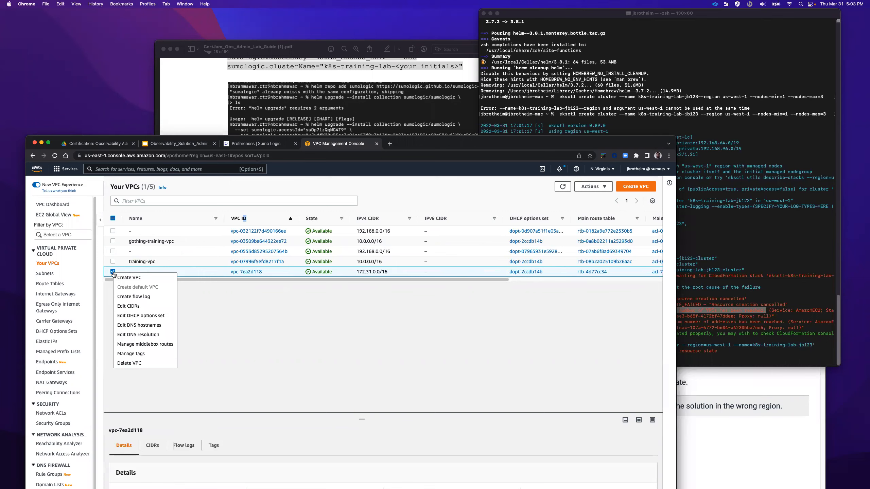
pyautogui.click(129, 362)
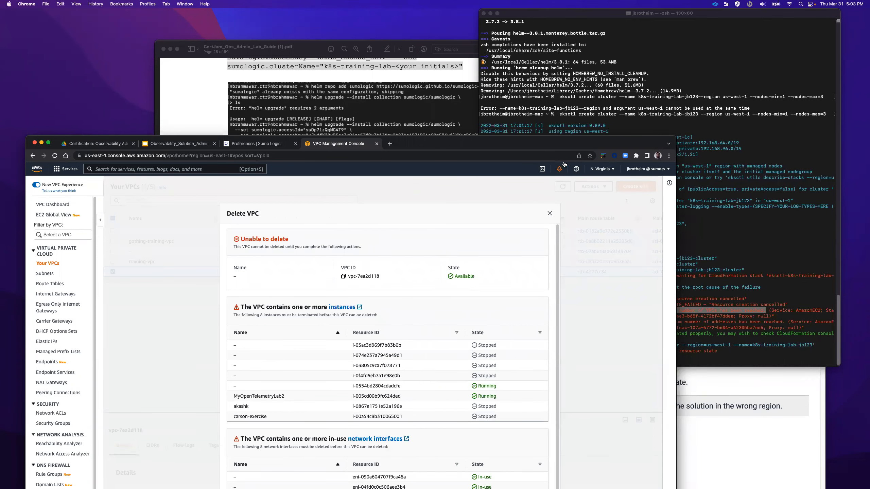
pyautogui.moveTo(590, 146); pyautogui.dragTo(649, 68)
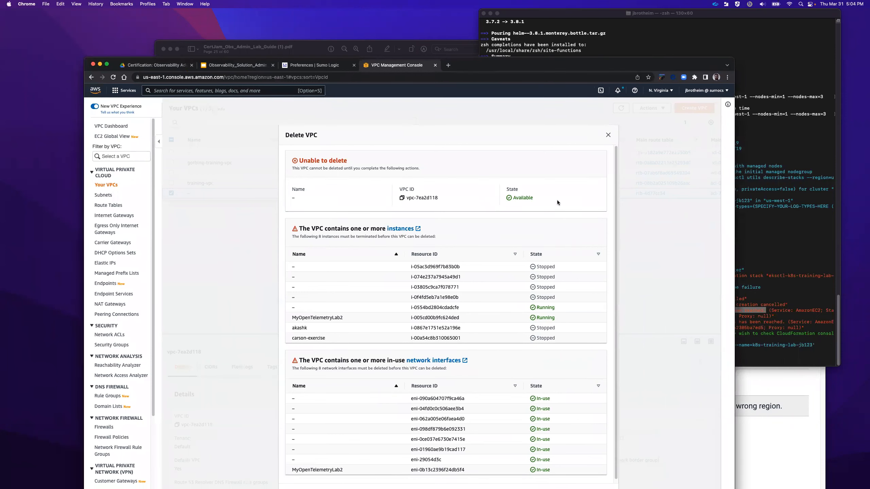
pyautogui.click(608, 135)
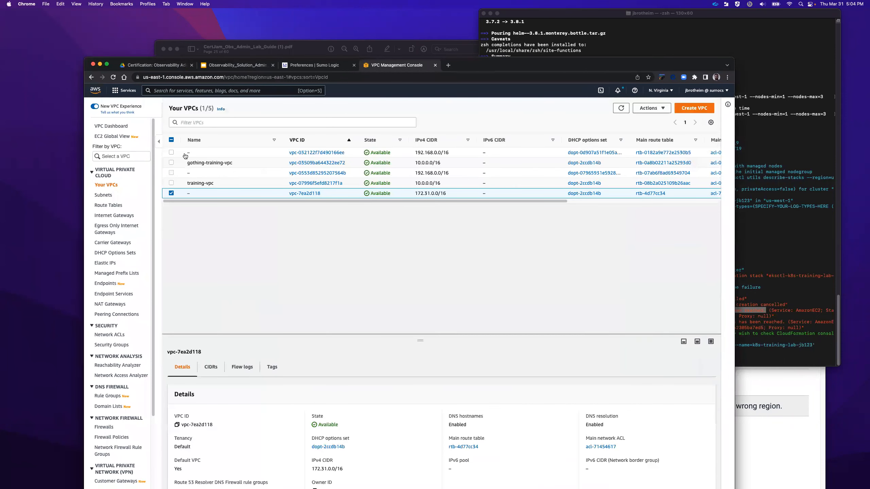
# Step: Try to delete the VPC vpc-032122f7d490166ee instead, and close the deletion dialog
pyautogui.click(171, 194)
pyautogui.click(171, 153)
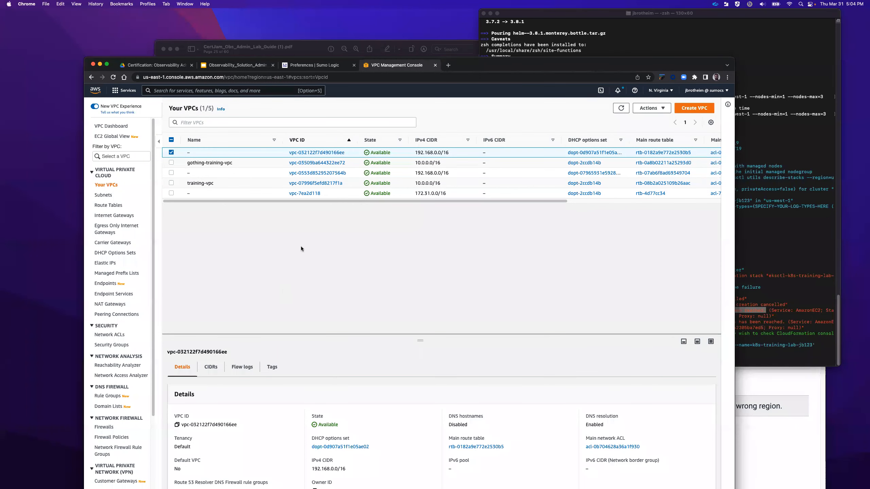
pyautogui.rightClick(170, 153)
pyautogui.click(198, 242)
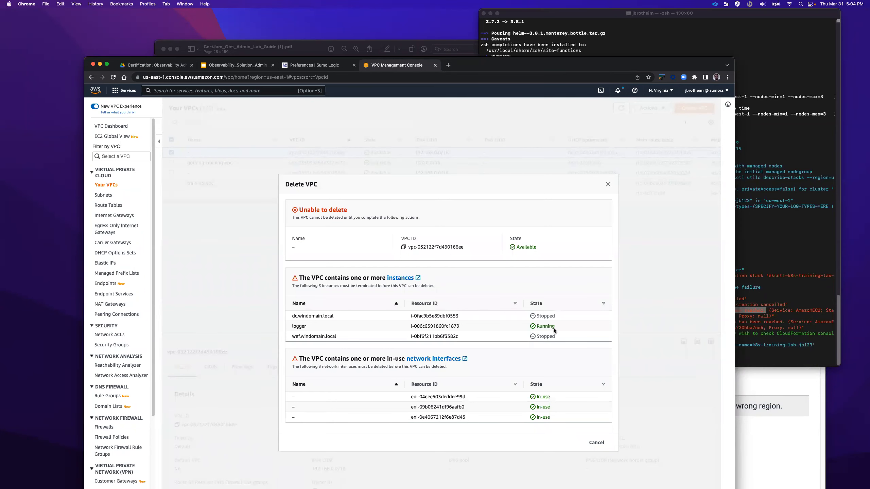
pyautogui.click(621, 186)
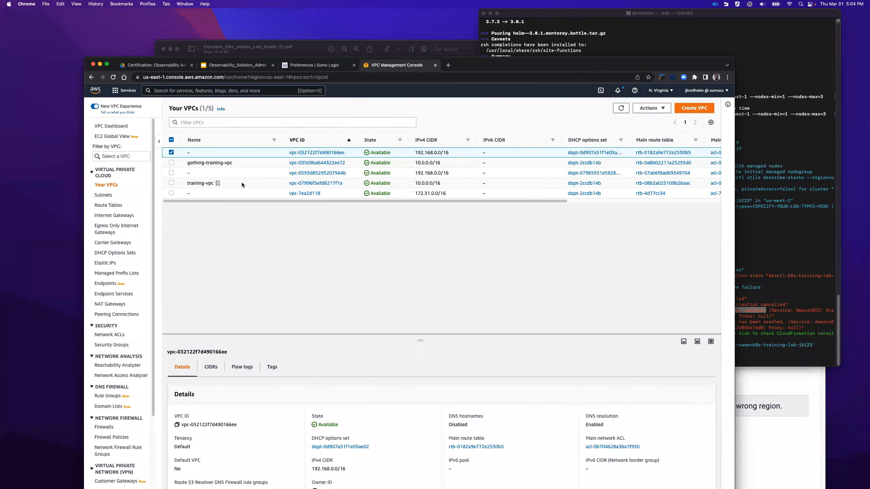
pyautogui.click(171, 172)
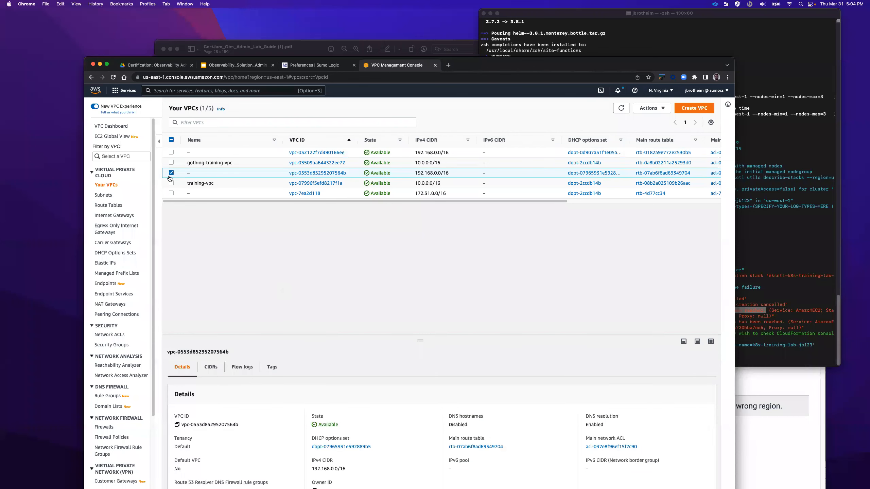
pyautogui.click(710, 123)
pyautogui.click(608, 128)
pyautogui.rightClick(170, 175)
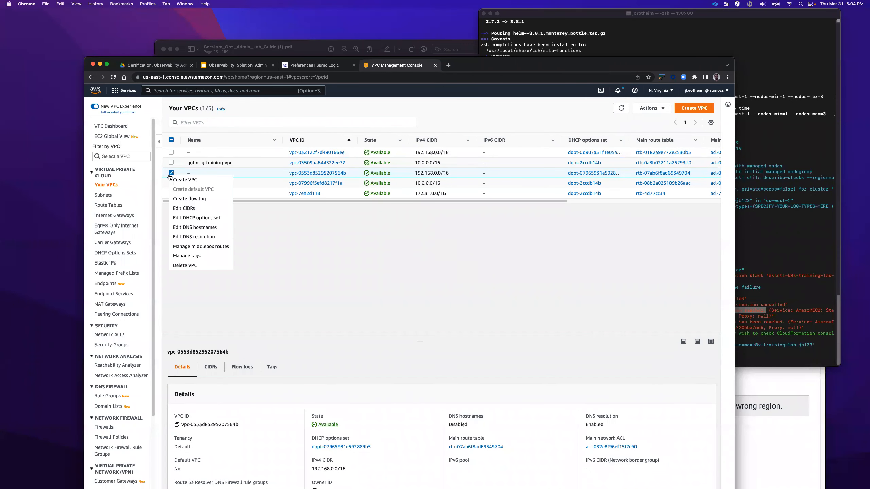
pyautogui.click(194, 266)
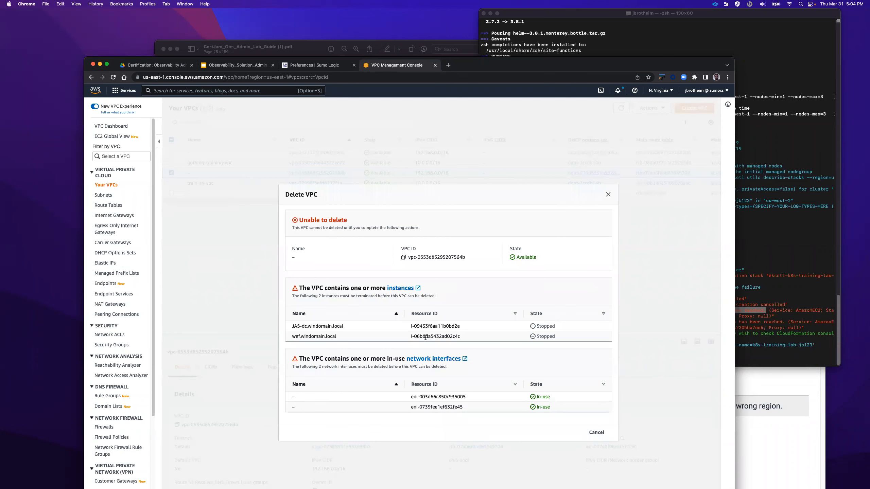
pyautogui.press('Escape')
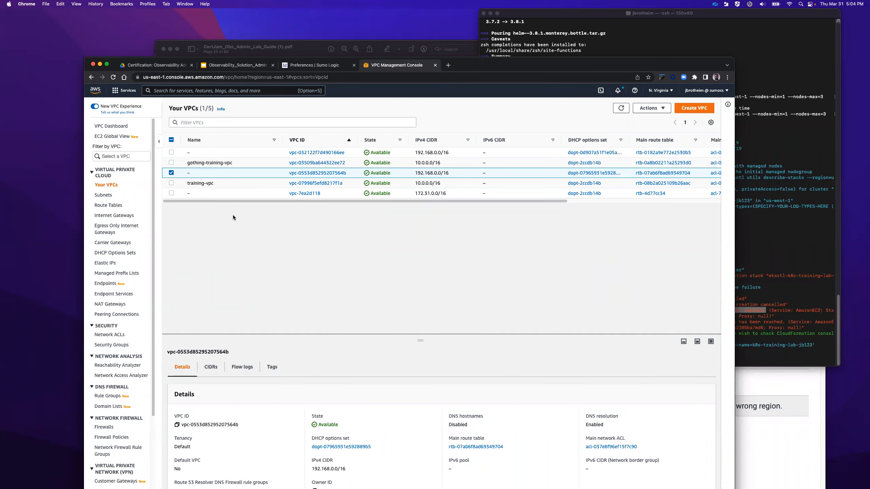
pyautogui.rightClick(192, 173)
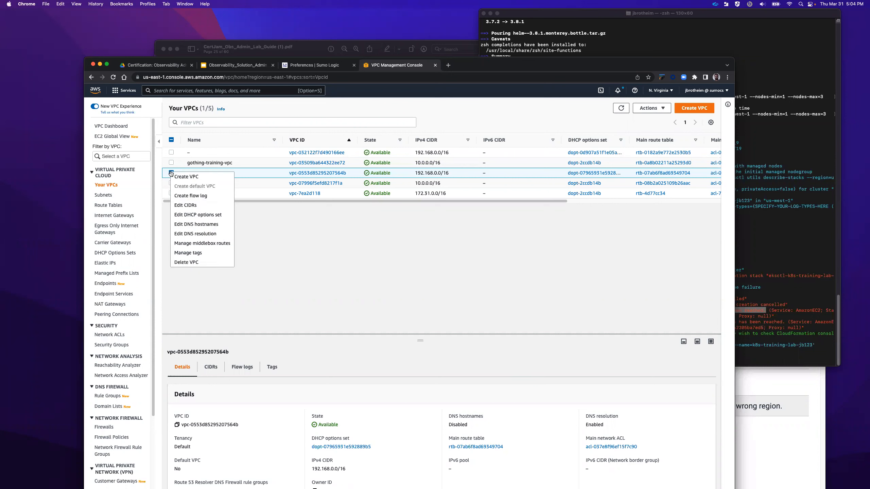
pyautogui.click(207, 262)
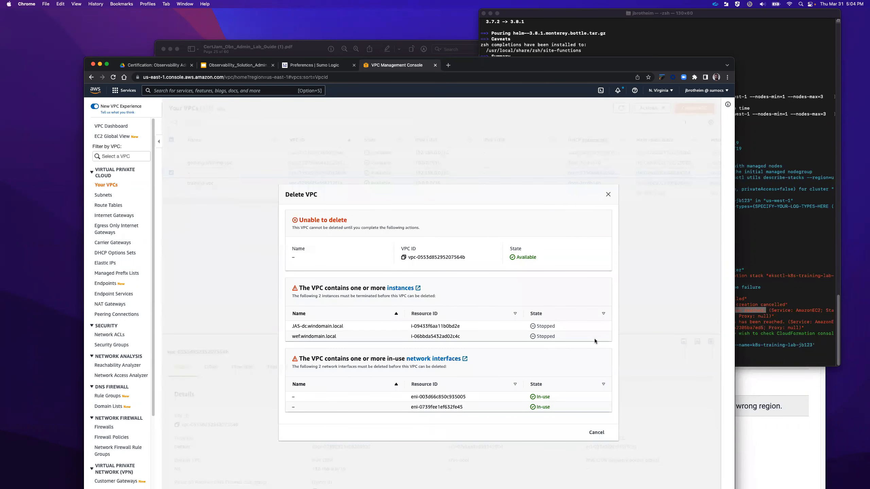
pyautogui.click(596, 432)
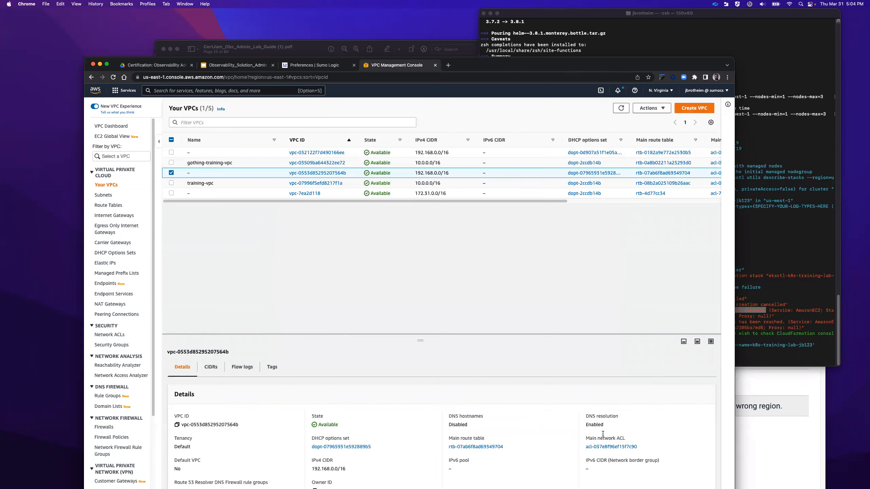
# Step: Switch to the PDF lab guide and examine the Lab 2 verification and K8s collection instructions and the start of Lab 3a
pyautogui.click(746, 236)
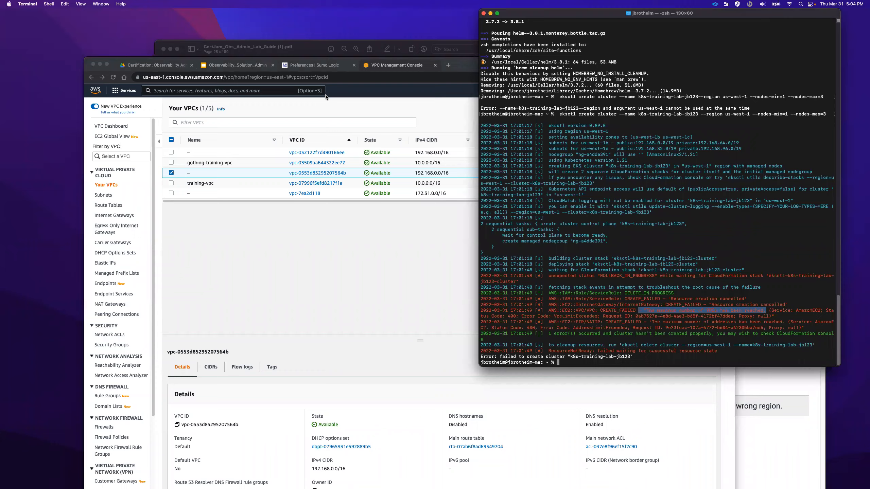
pyautogui.click(242, 67)
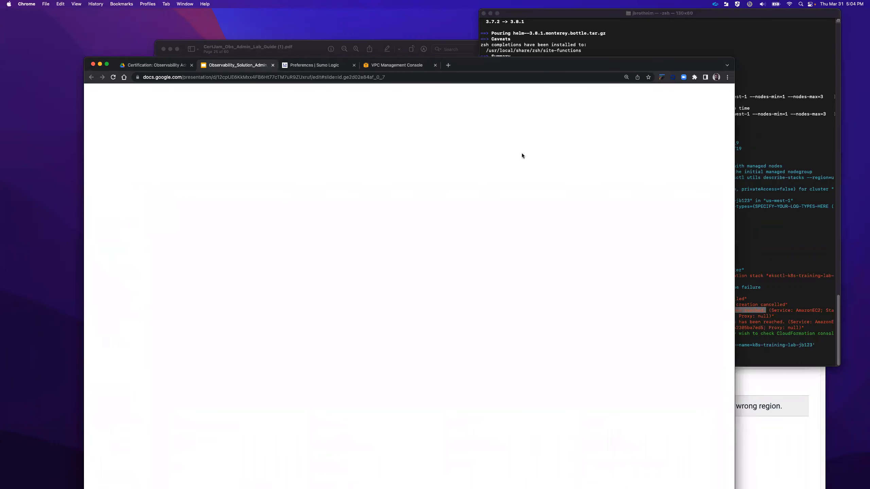
pyautogui.click(281, 50)
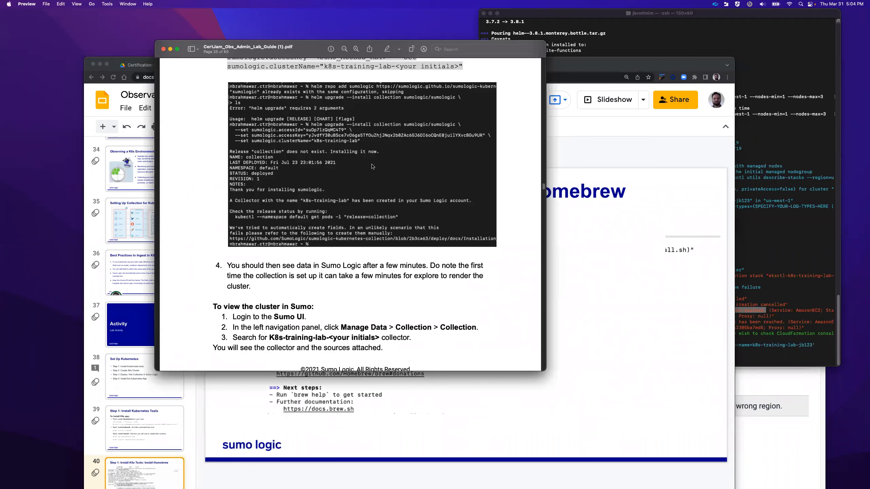
pyautogui.click(775, 184)
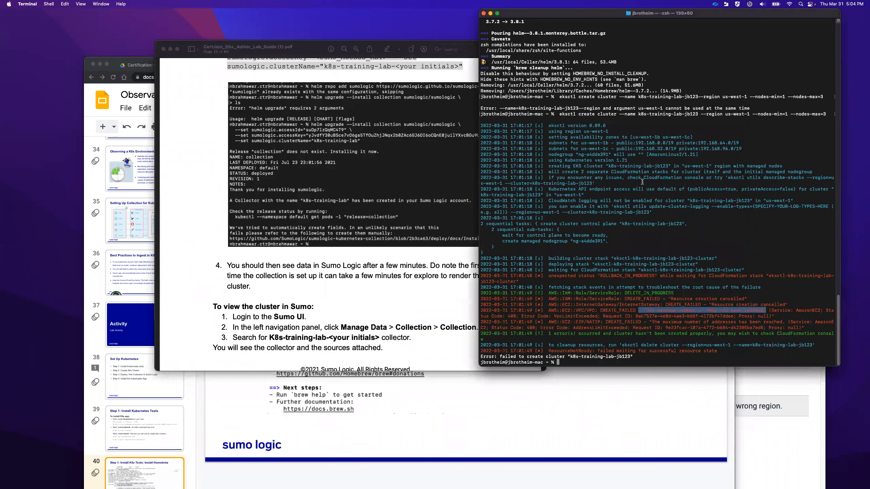
pyautogui.click(241, 197)
pyautogui.scroll(-4, 260, 199)
pyautogui.scroll(-15, 276, 199)
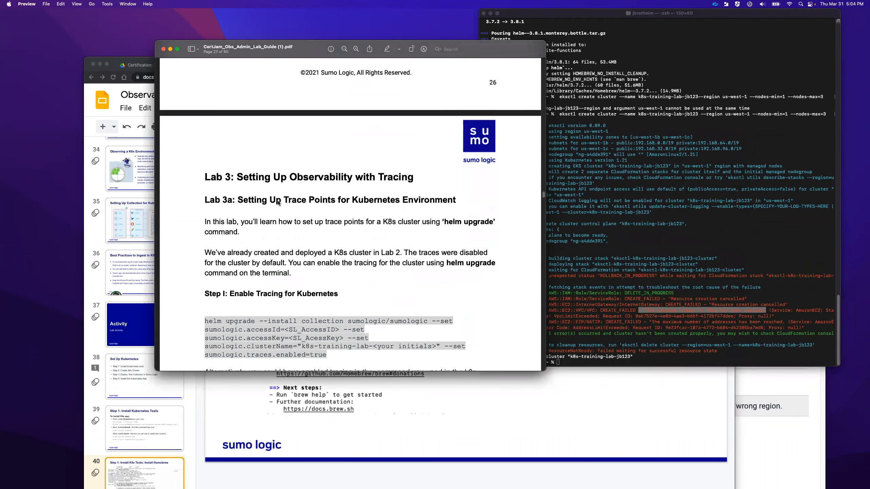
pyautogui.scroll(-2, 278, 203)
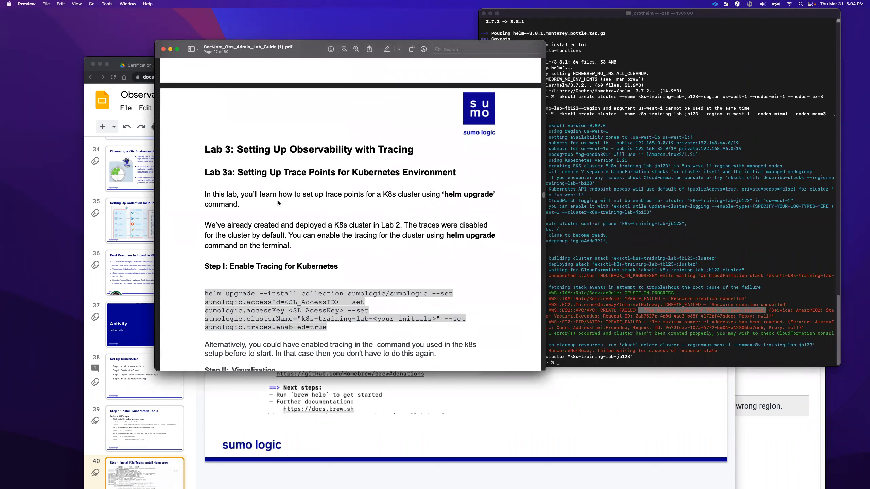
pyautogui.scroll(10, 342, 224)
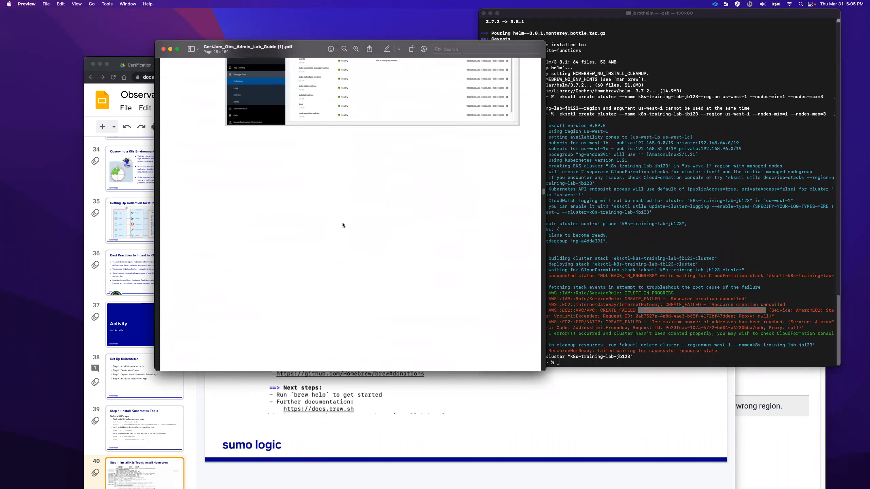
pyautogui.scroll(5, 342, 225)
pyautogui.scroll(-10, 344, 222)
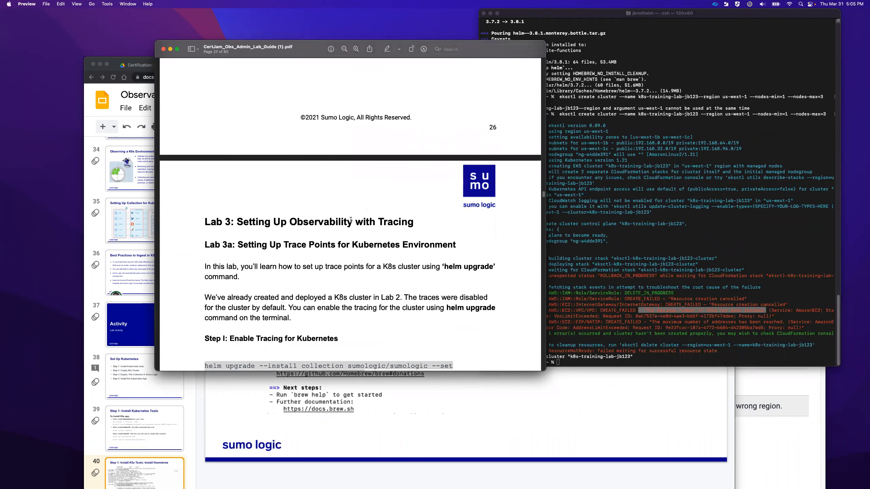
pyautogui.moveTo(270, 249); pyautogui.dragTo(387, 249)
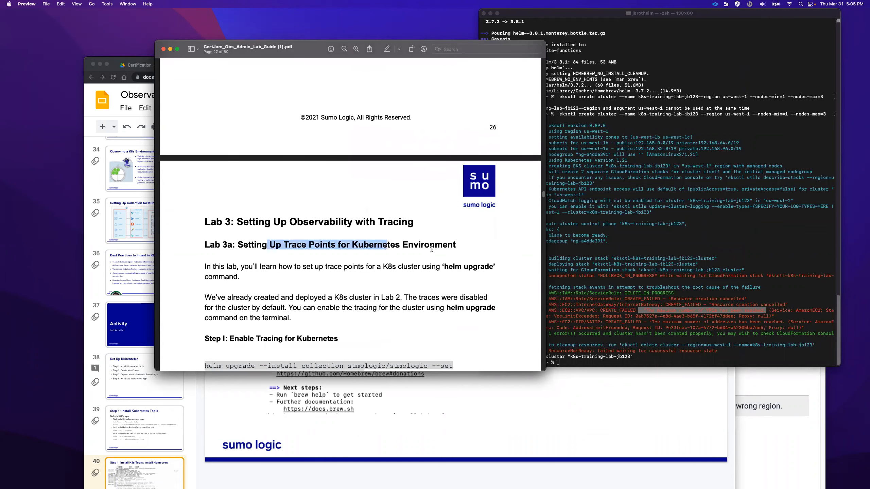
pyautogui.scroll(4, 418, 276)
pyautogui.click(364, 315)
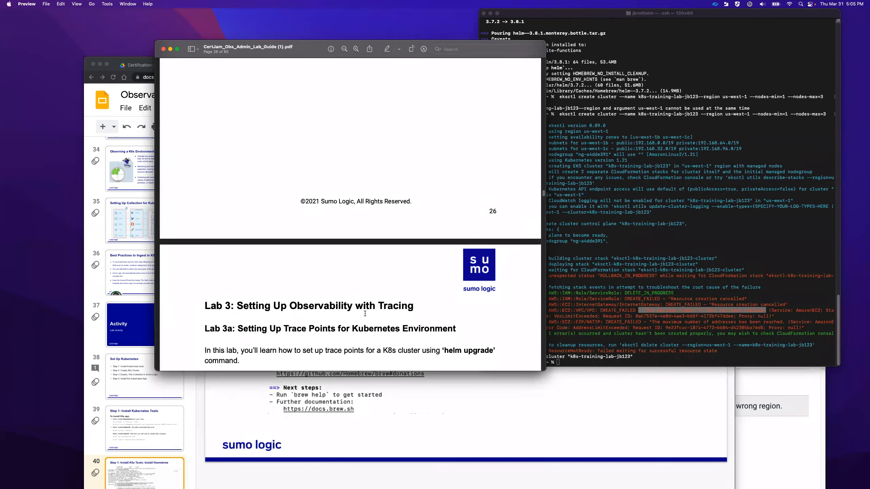
pyautogui.scroll(20, 379, 314)
pyautogui.scroll(10, 379, 314)
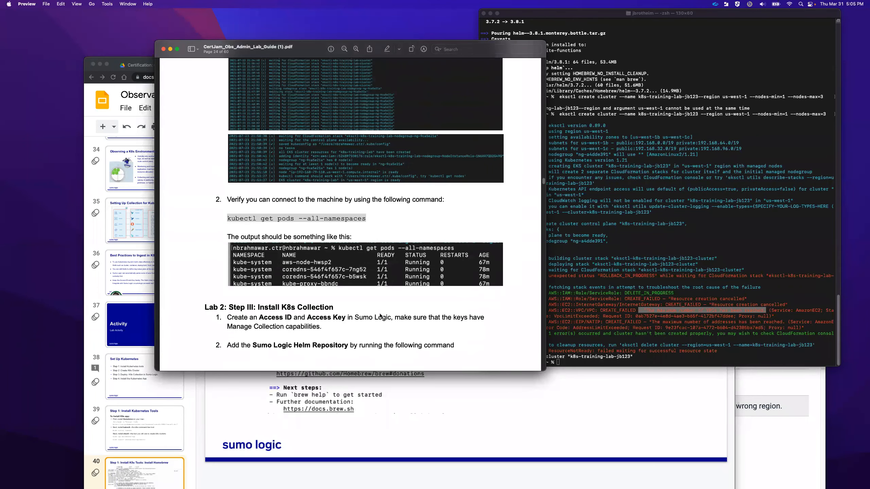
pyautogui.scroll(-12, 380, 315)
pyautogui.scroll(-3, 380, 315)
pyautogui.scroll(10, 382, 314)
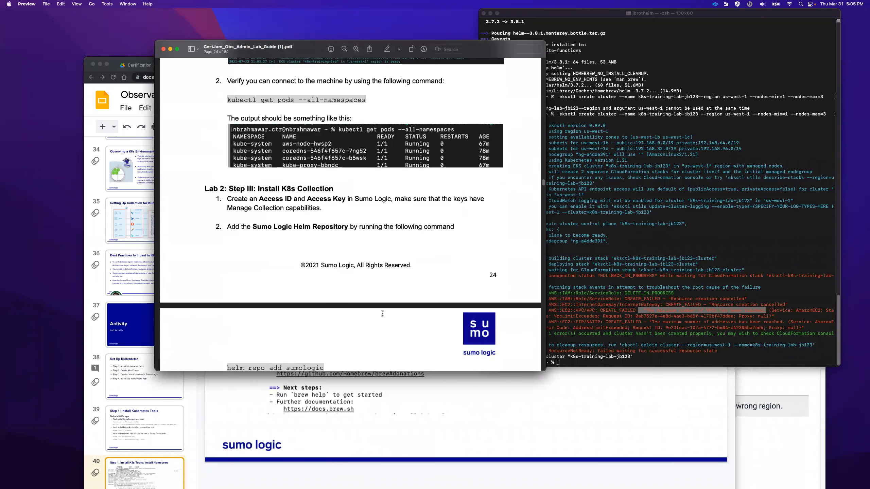
# Step: Copy the command kubectl get pods --all-namespaces from the lab guide and run it in the terminal
pyautogui.scroll(3, 382, 313)
pyautogui.scroll(8, 382, 314)
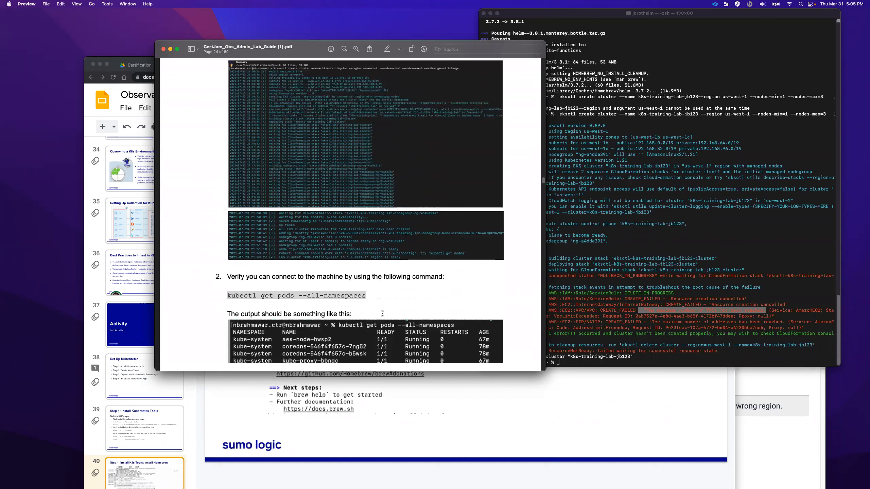
pyautogui.moveTo(373, 296); pyautogui.dragTo(238, 290)
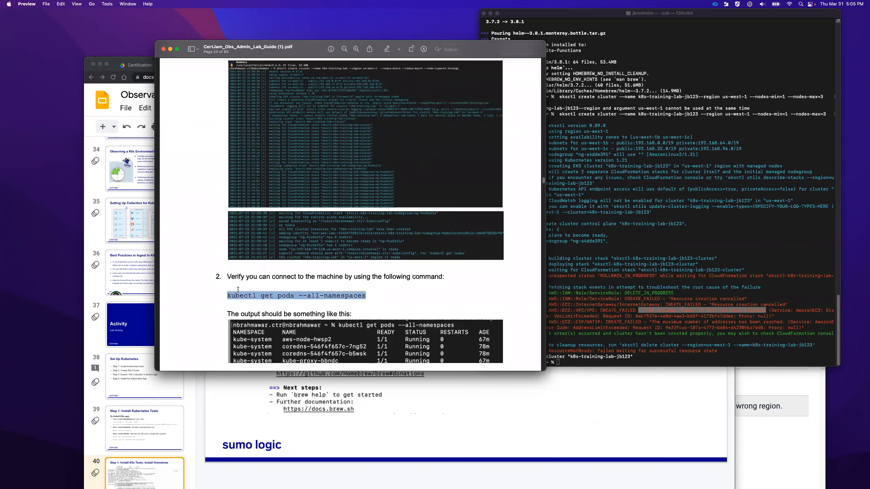
pyautogui.press('super+c')
pyautogui.click(595, 361)
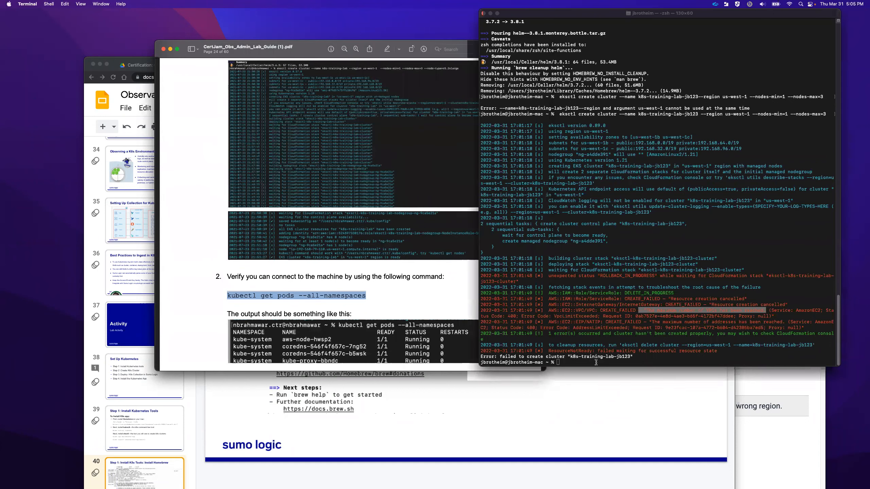
pyautogui.press('super+v')
pyautogui.press('Return')
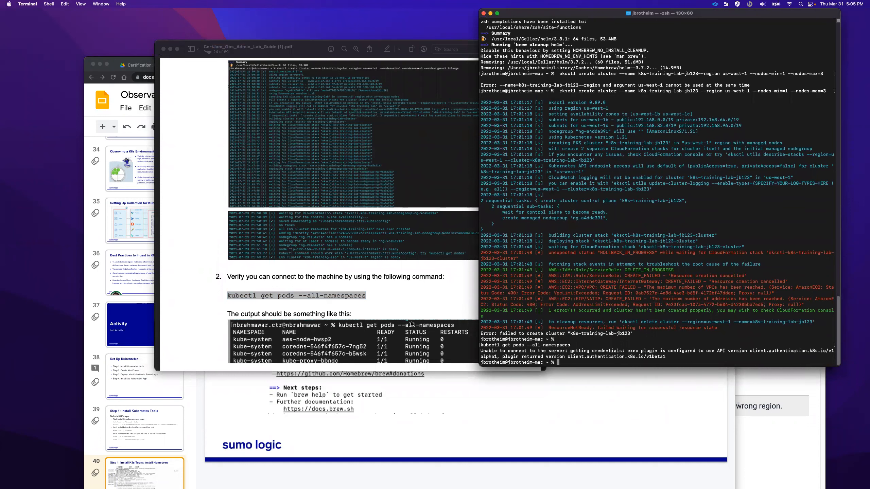
# Step: Read the lab guide from the Helm collection setup through Lab 3a's tracing, visualization and cluster deletion steps
pyautogui.scroll(-5, 409, 312)
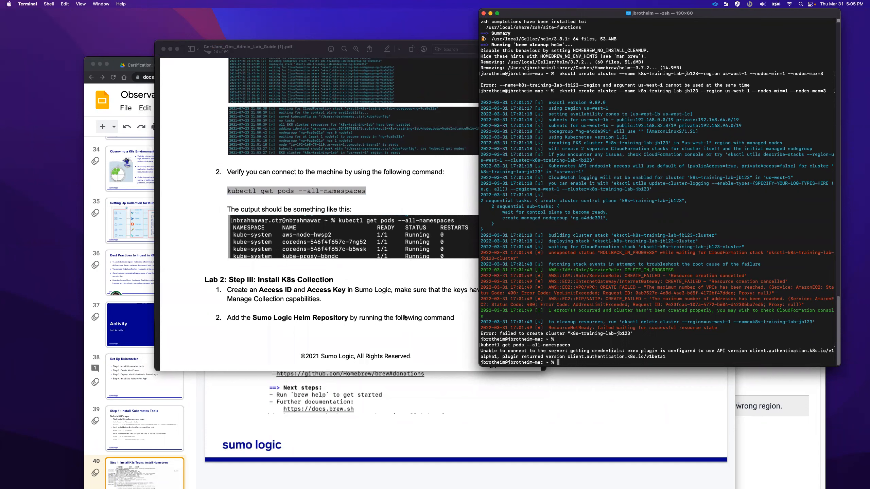
pyautogui.scroll(-12, 404, 317)
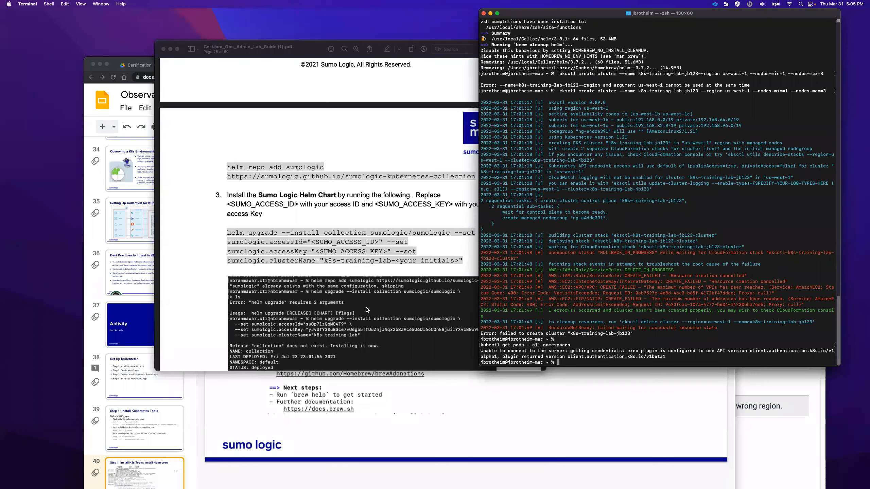
pyautogui.scroll(5, 366, 310)
pyautogui.scroll(-15, 368, 311)
pyautogui.scroll(-12, 369, 312)
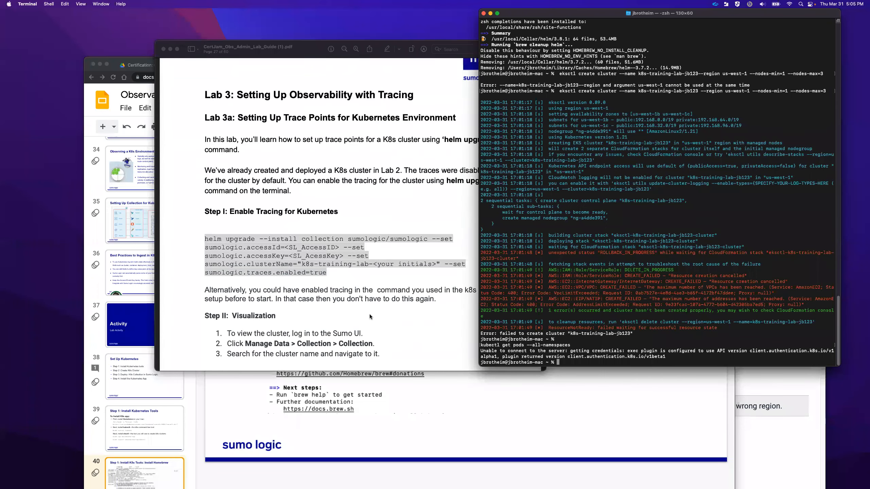
pyautogui.scroll(-5, 370, 316)
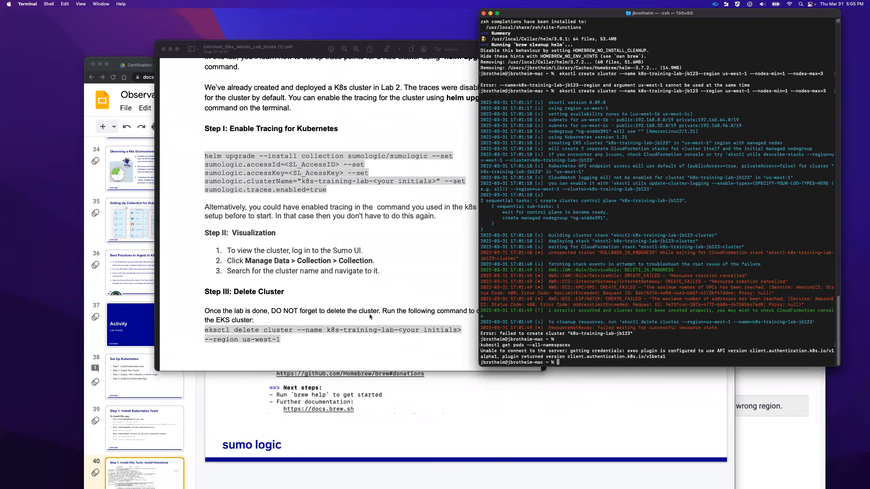
# Step: Search the web for "10 minute timer" in a new browser tab and open the YouTube video "10 Minute Timer"
pyautogui.click(119, 65)
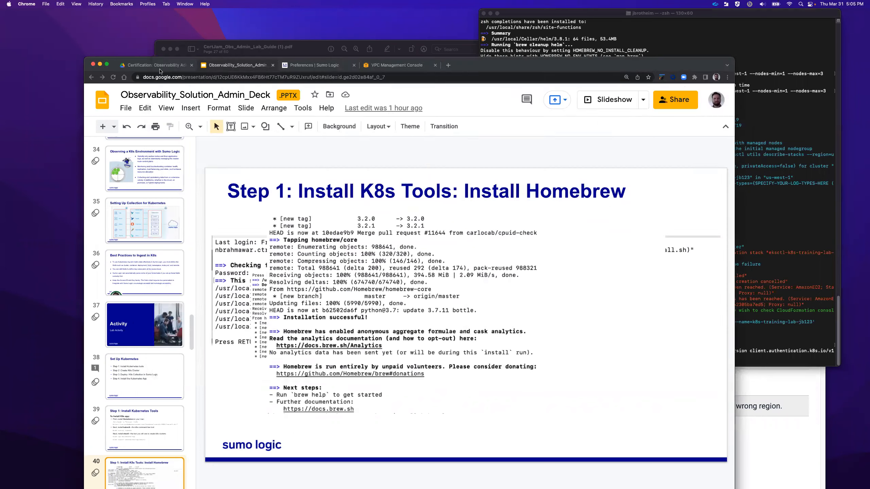
pyautogui.click(448, 65)
pyautogui.click(427, 78)
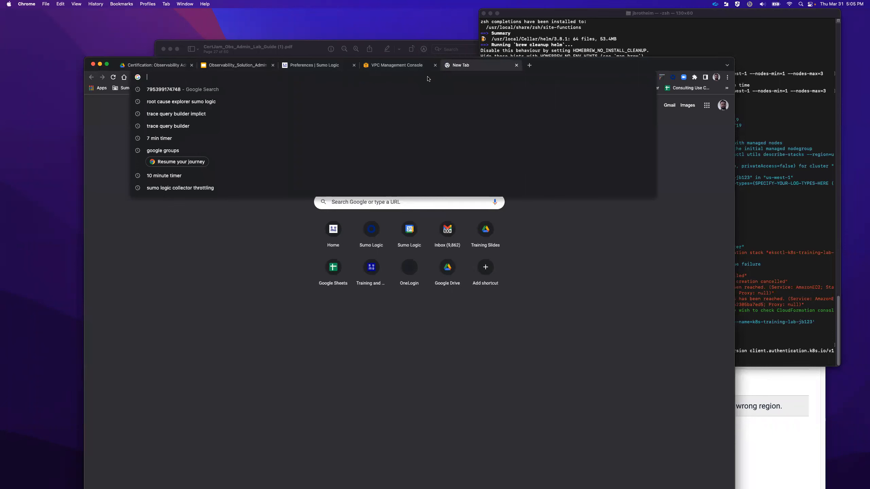
pyautogui.write('10 ')
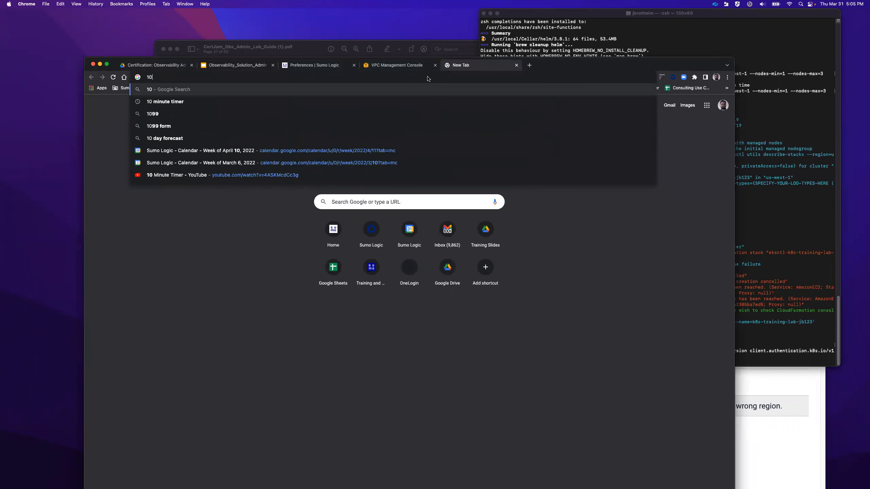
pyautogui.write('mi')
pyautogui.press('Return')
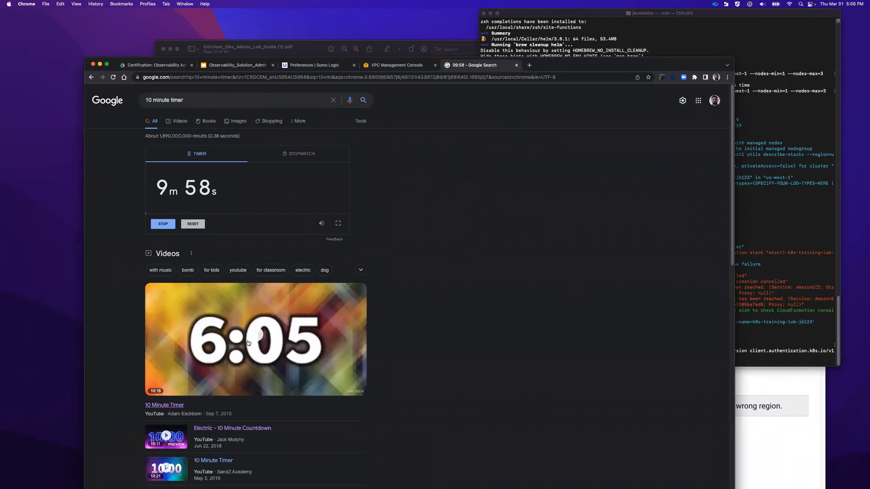
pyautogui.click(247, 339)
pyautogui.click(470, 172)
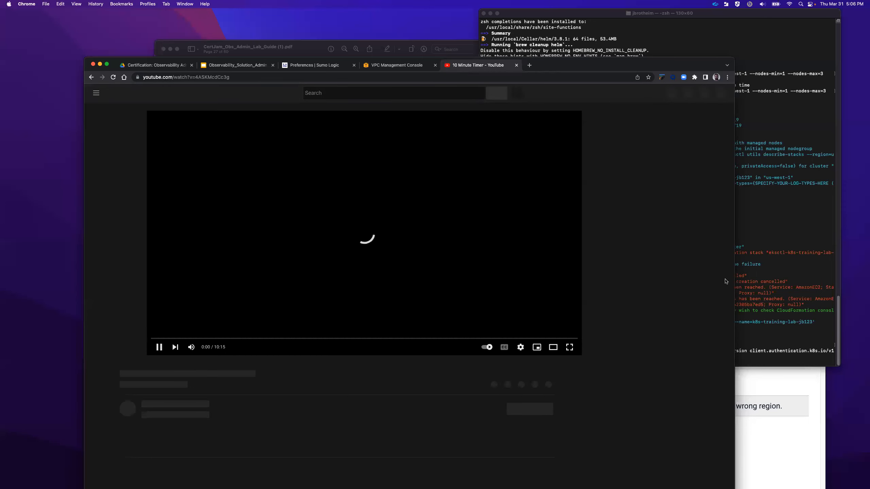
# Step: Move the terminal and browser windows apart so the timer stays visible, and bring the PDF lab guide to the front
pyautogui.click(838, 269)
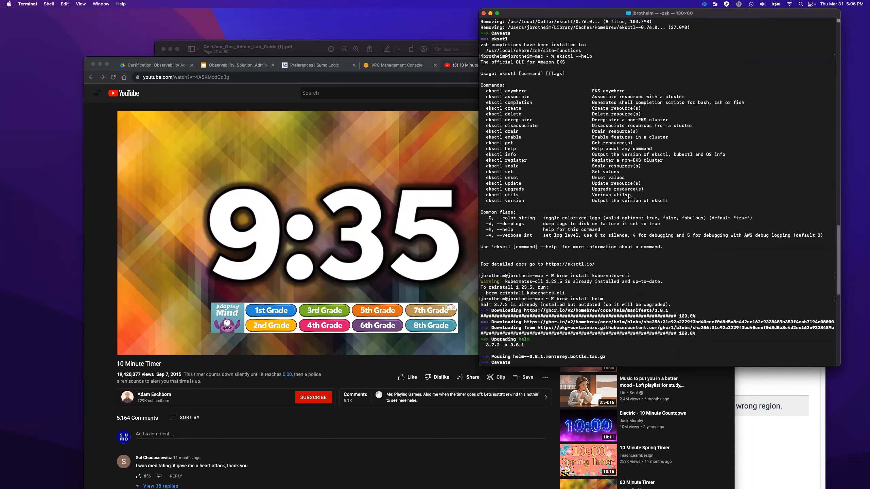
pyautogui.moveTo(571, 15); pyautogui.dragTo(720, 245)
pyautogui.click(606, 65)
pyautogui.moveTo(606, 65); pyautogui.dragTo(468, 77)
pyautogui.click(484, 60)
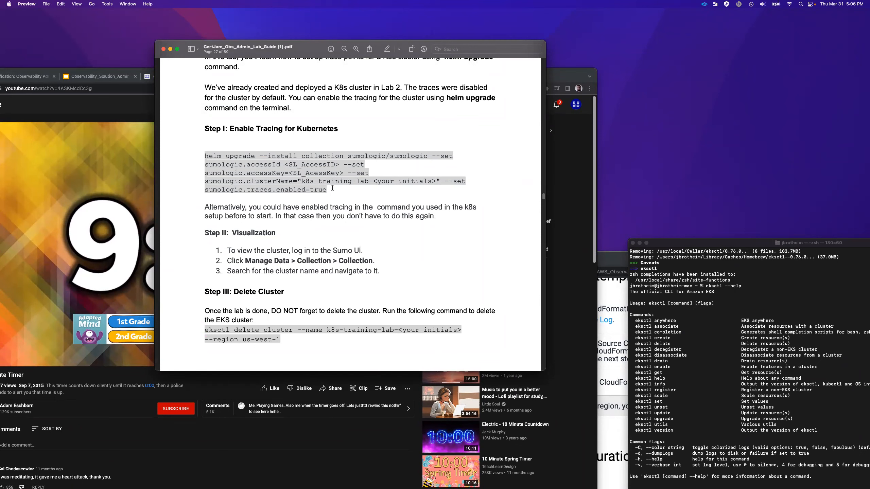
# Step: Review the helm upgrade command for enabling tracing in Lab 3a and the Sumo Logic Helm Chart installation command in Lab 2
pyautogui.moveTo(332, 188); pyautogui.dragTo(204, 151)
pyautogui.click(220, 160)
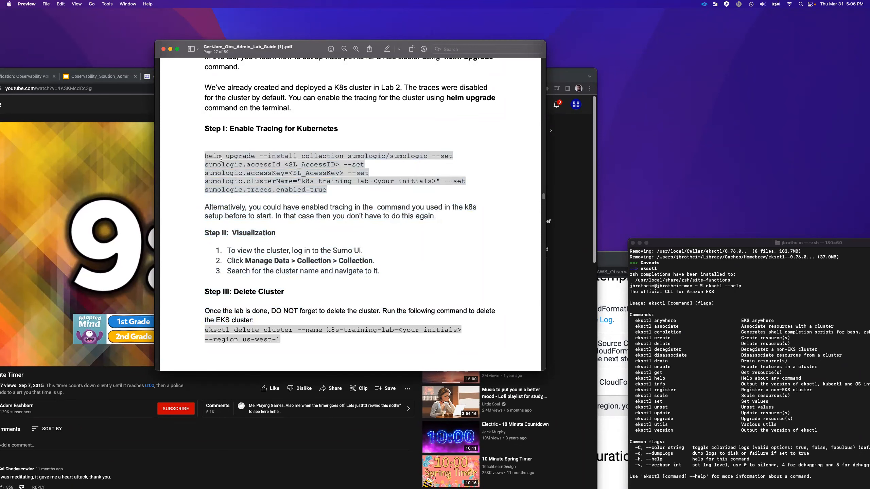
pyautogui.scroll(3, 220, 160)
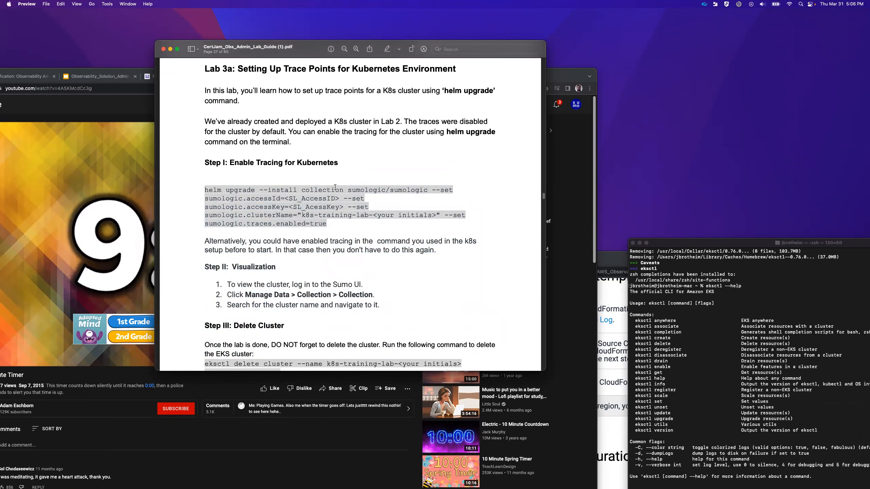
pyautogui.scroll(10, 335, 187)
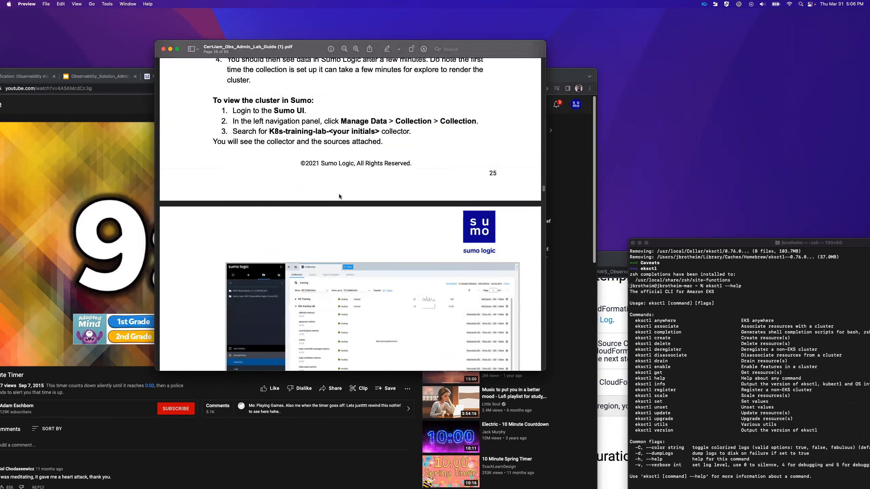
pyautogui.scroll(10, 339, 196)
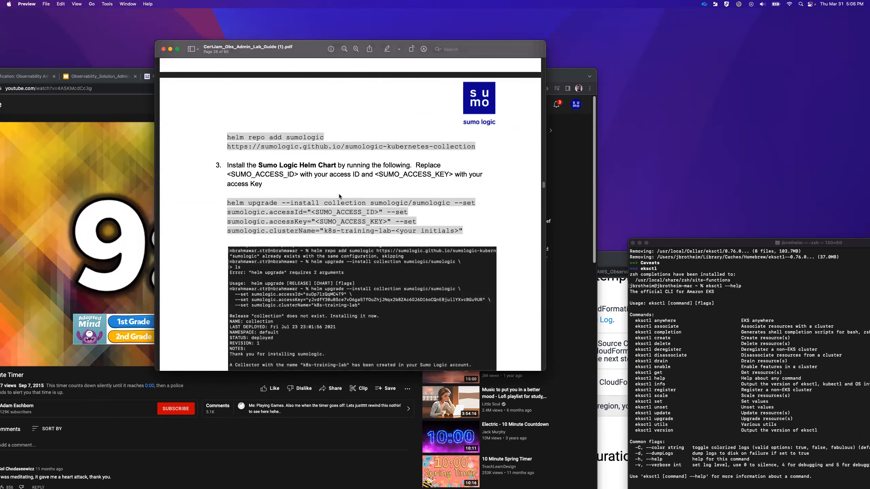
# Step: Review Lab 2 in the lab guide from the Helm collection setup back to the eksctl create cluster command
pyautogui.scroll(5, 339, 197)
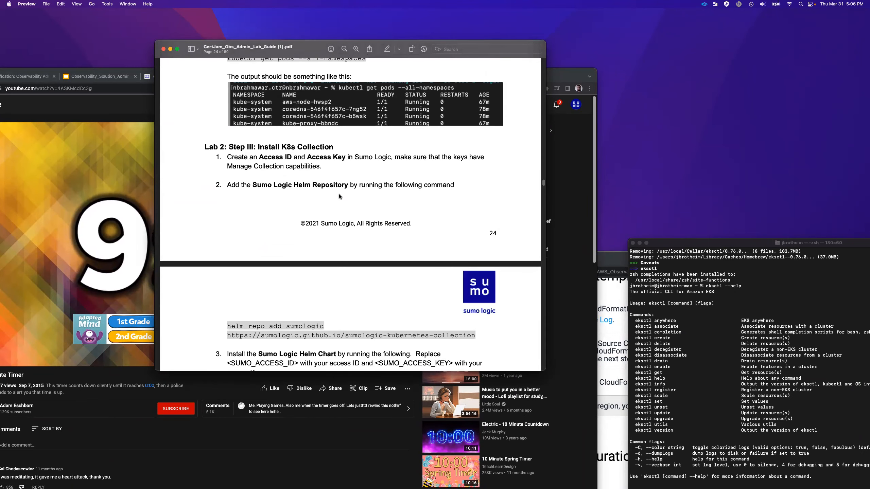
pyautogui.scroll(2, 339, 196)
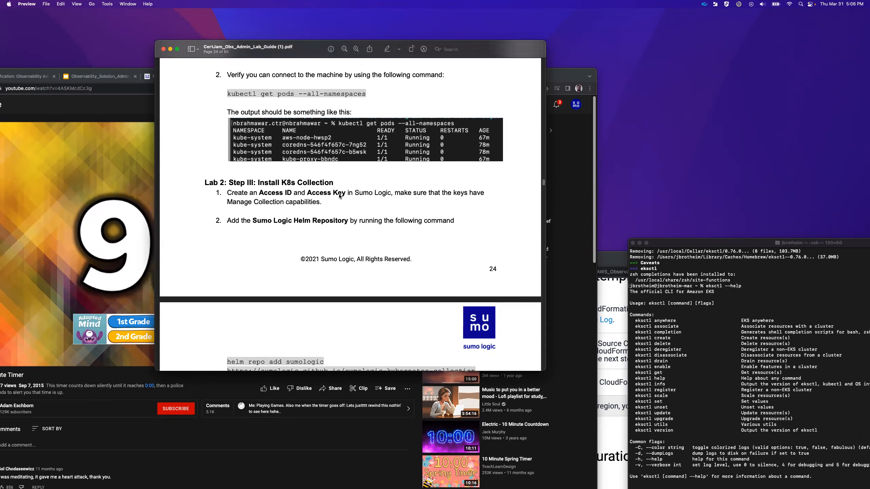
pyautogui.scroll(10, 339, 197)
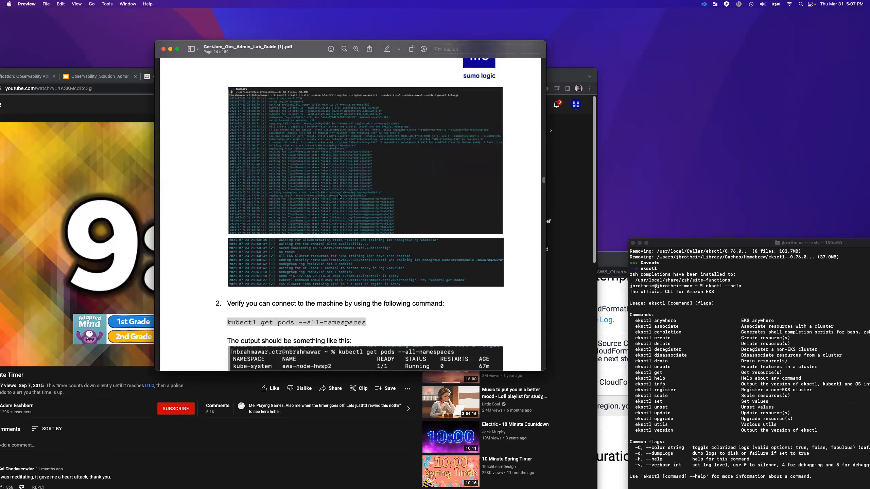
pyautogui.scroll(13, 339, 196)
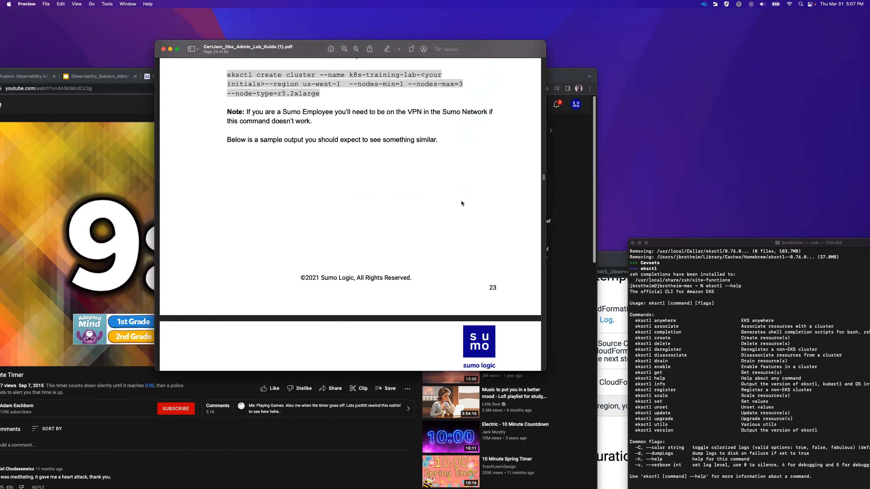
pyautogui.scroll(1, 461, 202)
# Step: Arrange the terminal and lab guide windows clear of the timer, and recall the previous eksctl create cluster command at the prompt
pyautogui.moveTo(712, 241); pyautogui.dragTo(593, 108)
pyautogui.scroll(-15, 673, 139)
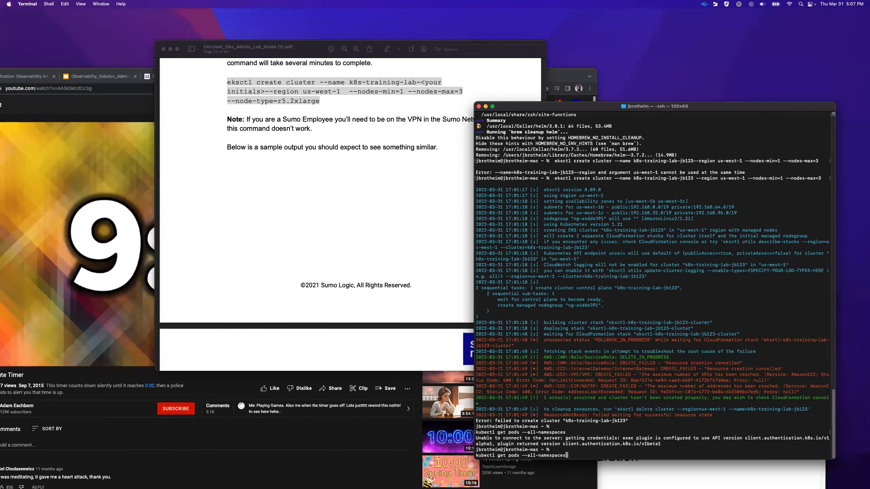
pyautogui.press('Up')
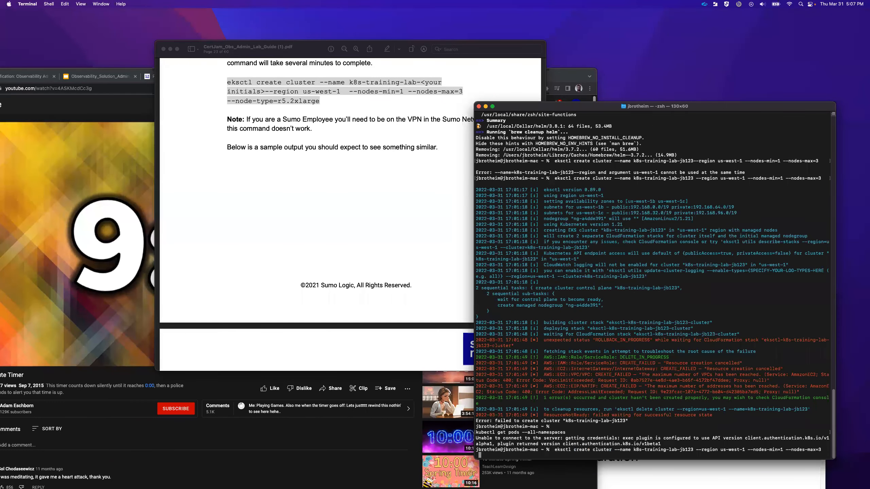
pyautogui.moveTo(182, 48); pyautogui.dragTo(436, 297)
pyautogui.click(506, 217)
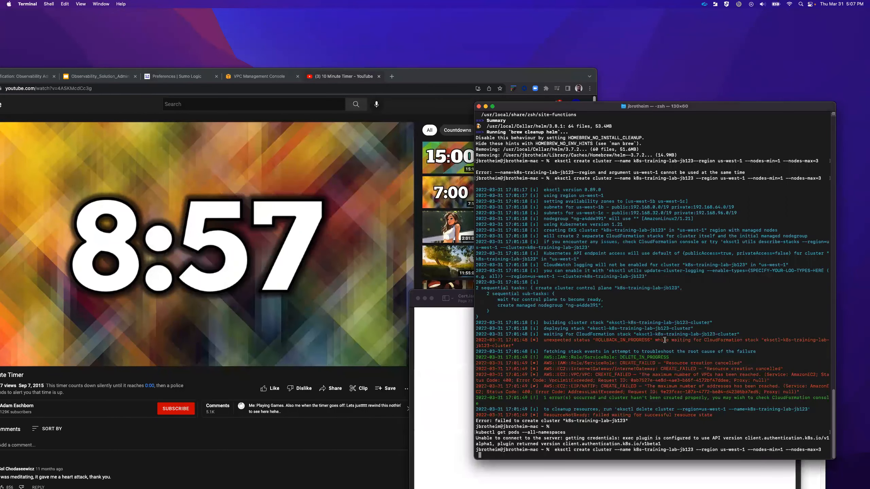
pyautogui.press('Left')
pyautogui.press('Left')
pyautogui.press('Left')
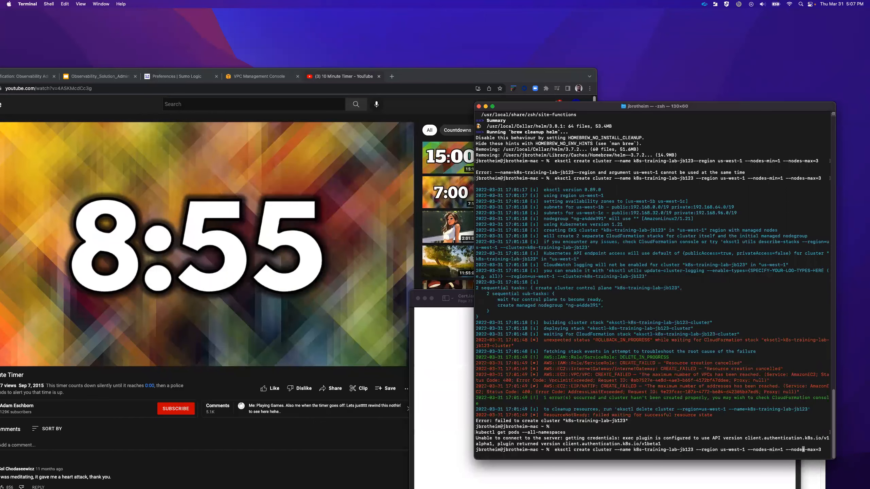
# Step: Review the terminal history from the AWS CLI setup through the output of the earlier cluster creation attempt
pyautogui.scroll(1, 663, 289)
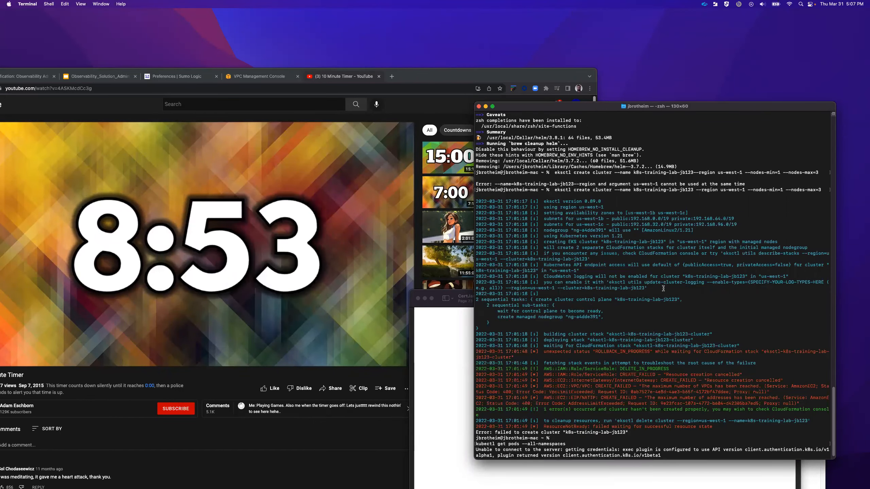
pyautogui.scroll(10, 663, 288)
pyautogui.scroll(15, 663, 288)
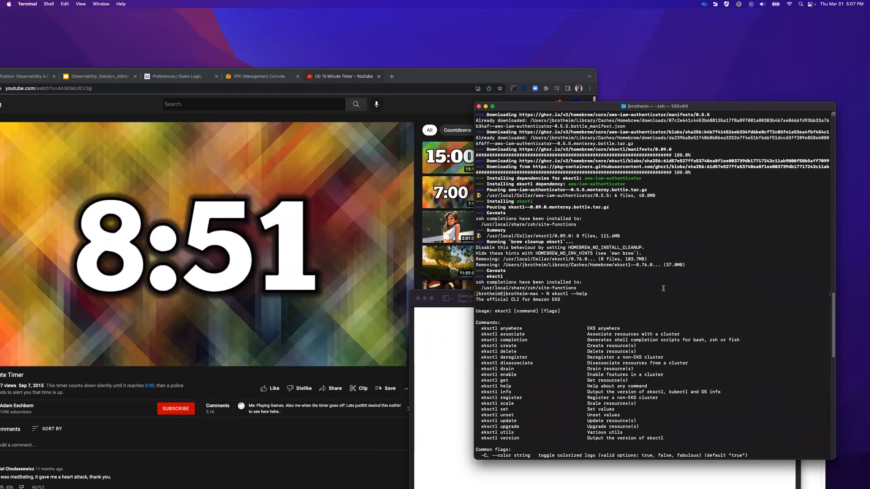
pyautogui.scroll(10, 663, 289)
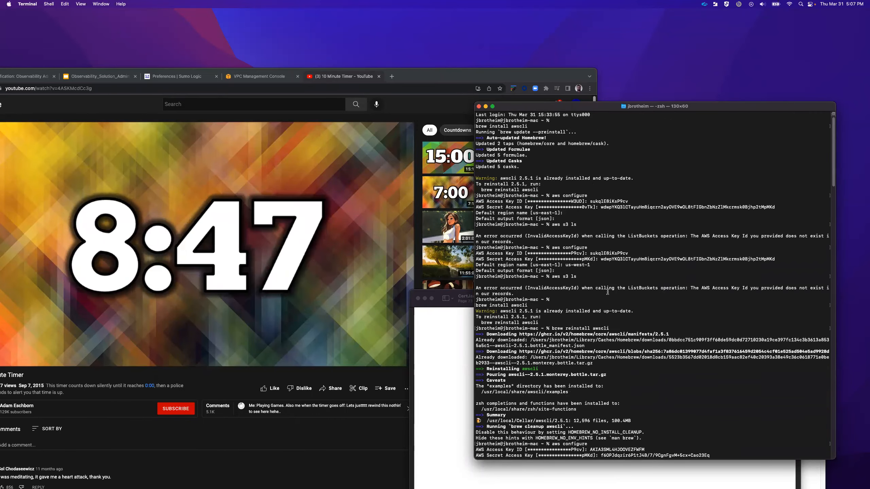
pyautogui.scroll(-20, 607, 292)
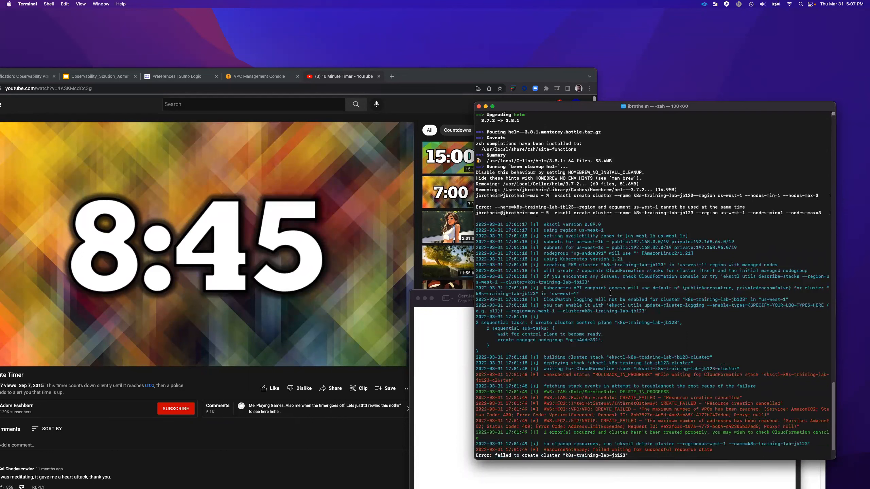
pyautogui.scroll(-3, 610, 293)
pyautogui.moveTo(601, 294); pyautogui.dragTo(641, 344)
pyautogui.click(665, 344)
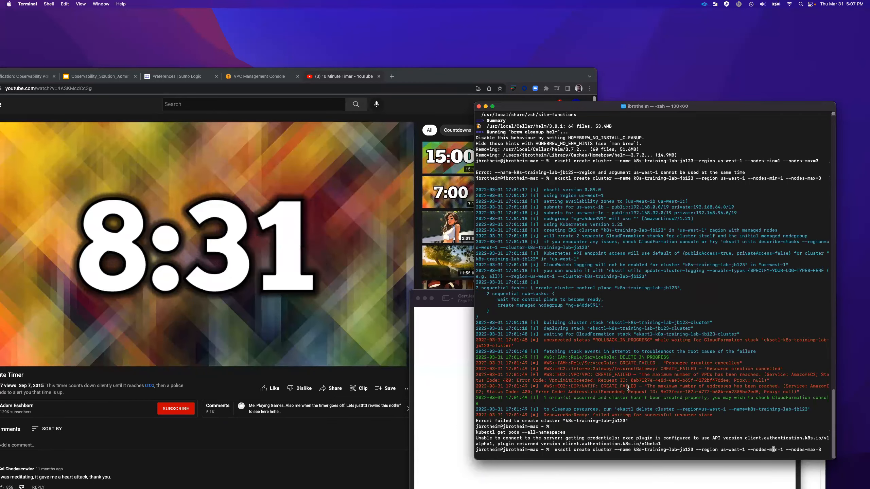
# Step: Try to create the EKS cluster as k8s-training-lab in us-west-1 with --nodes-min=1 and --nodes-max=3, reusing the earlier eksctl command
pyautogui.press('Up')
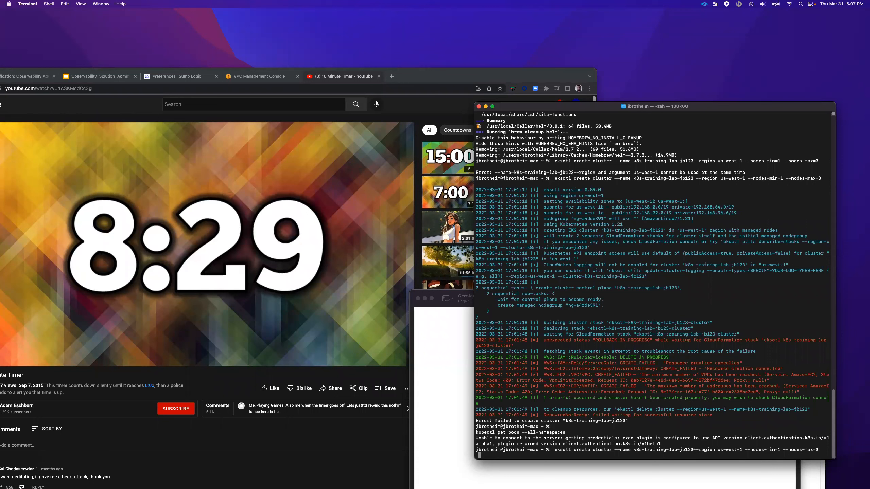
pyautogui.press('Left')
pyautogui.press('Left')
pyautogui.press('Left')
pyautogui.press('Left')
pyautogui.press('Left')
pyautogui.press('Left')
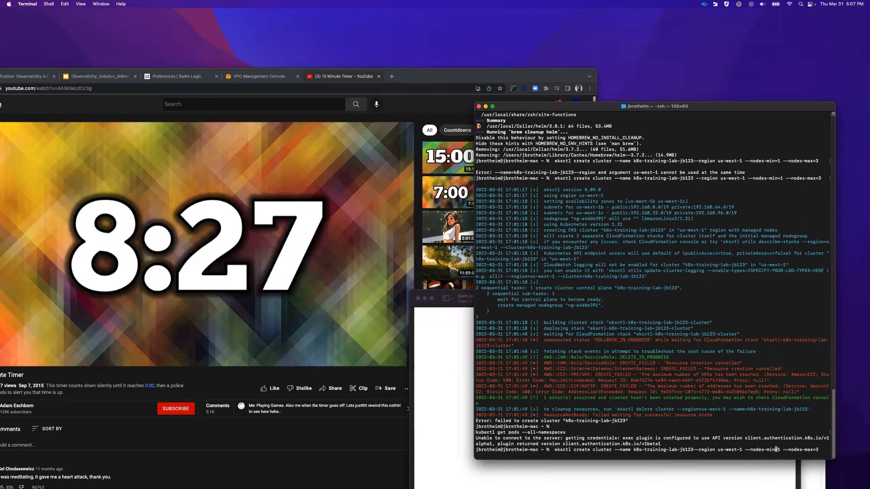
pyautogui.press('Left')
pyautogui.press('Left')
pyautogui.press('Left')
pyautogui.press('Left')
pyautogui.press('Left')
pyautogui.press('Left')
pyautogui.press('Left')
pyautogui.press('Left')
pyautogui.press('Left')
pyautogui.press('Left')
pyautogui.press('Left')
pyautogui.press('Left')
pyautogui.press('Left')
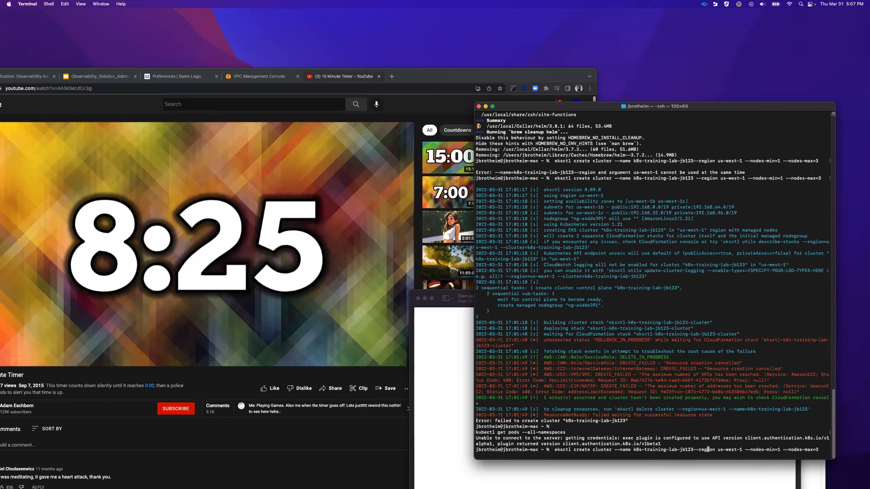
pyautogui.press('Left')
pyautogui.press('Left')
pyautogui.press('Left')
pyautogui.press('Left')
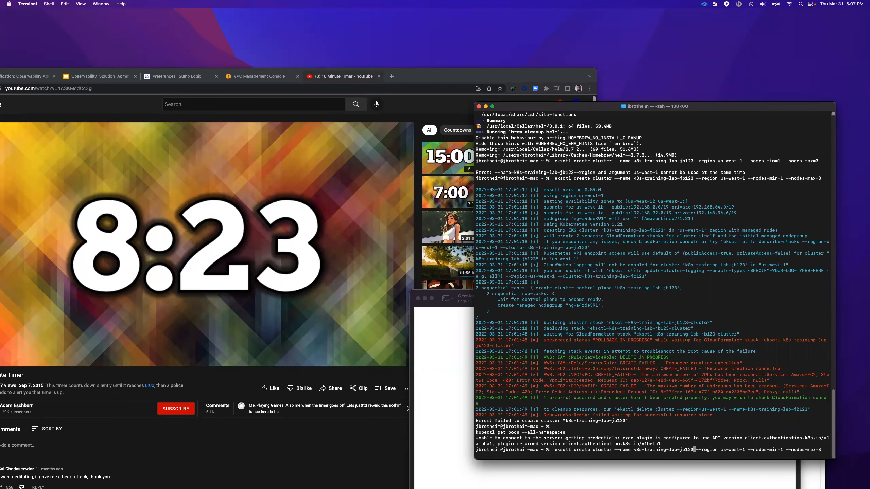
pyautogui.press('BackSpace')
pyautogui.press('BackSpace')
pyautogui.press('BackSpace')
pyautogui.press('BackSpace')
pyautogui.press('BackSpace')
pyautogui.press('BackSpace')
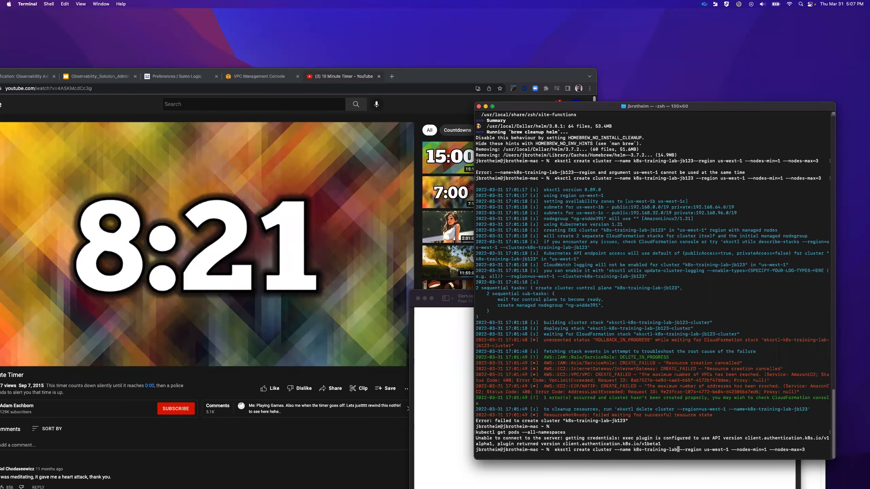
pyautogui.press('Return')
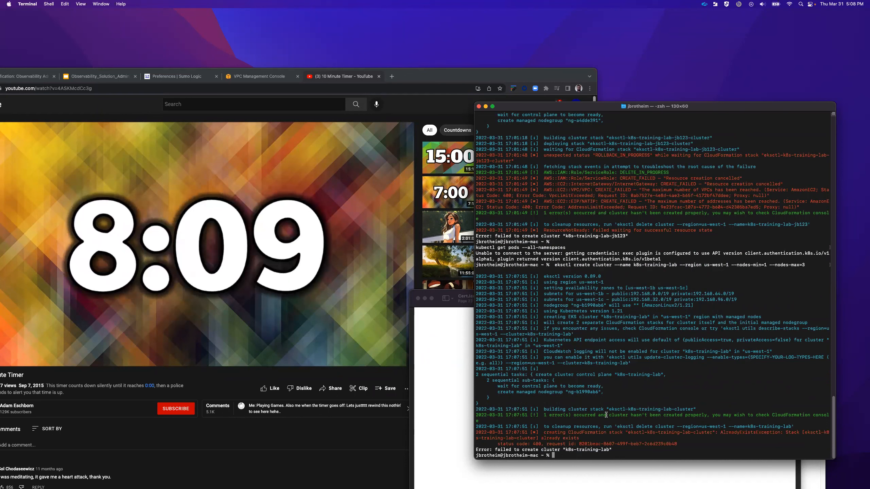
# Step: Run the suggested cleanup command "eksctl delete cluster --region=us-west-1 --name=k8s-training-lab" from the terminal output
pyautogui.moveTo(618, 426); pyautogui.dragTo(791, 426)
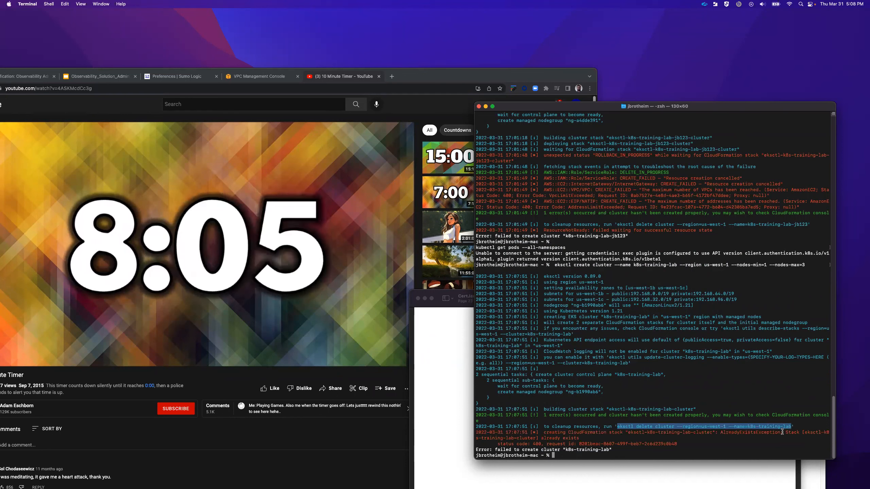
pyautogui.press('super+c')
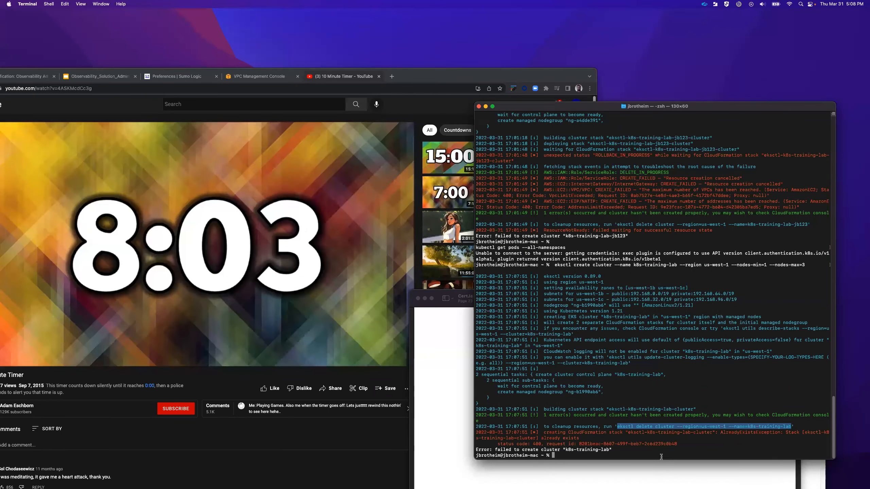
pyautogui.click(660, 456)
pyautogui.press('super+v')
pyautogui.press('Return')
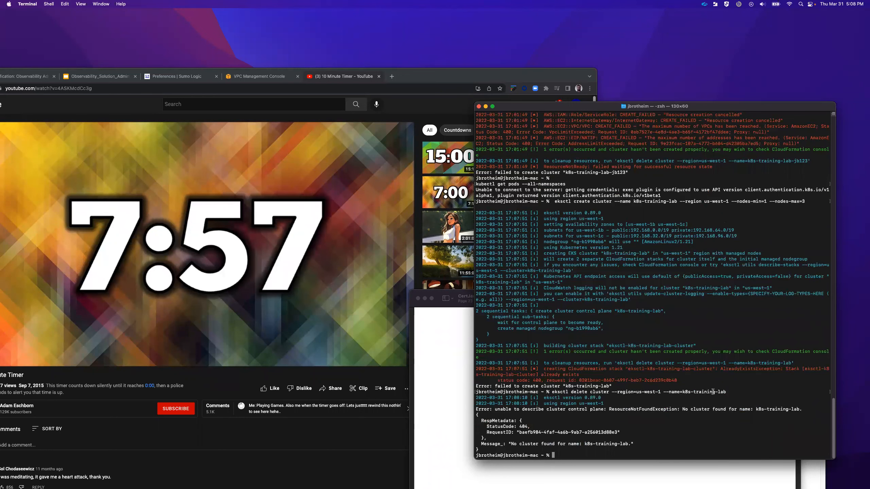
# Step: Rerun the eksctl create cluster command with the cluster name changed to k8s-training-lab1
pyautogui.press('Up')
pyautogui.press('Up')
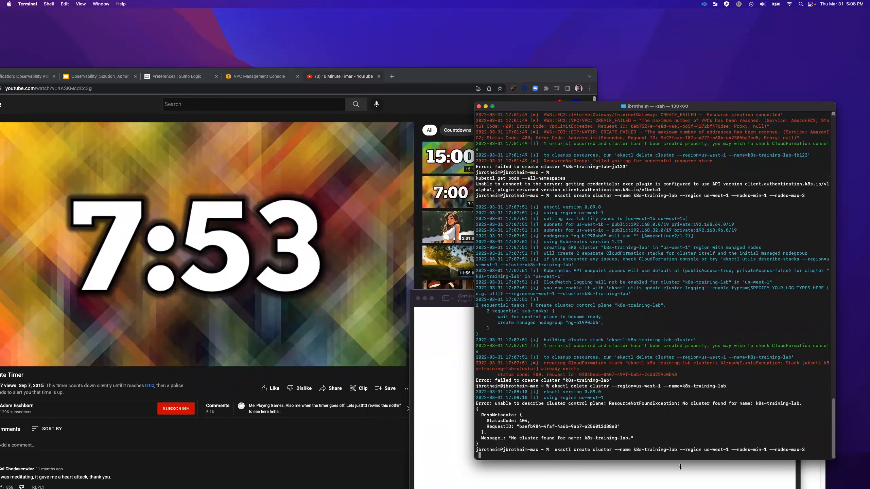
pyautogui.press('Left')
pyautogui.press('Left')
pyautogui.press('Left')
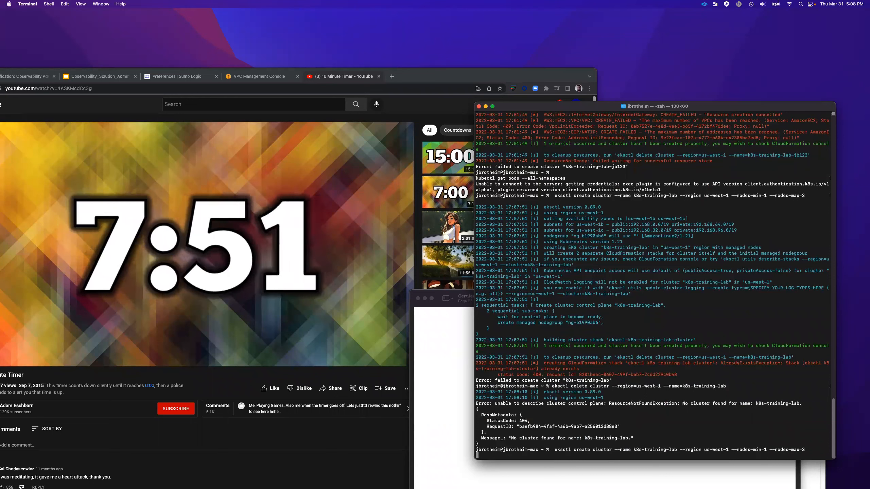
pyautogui.press('Left')
pyautogui.press('Left')
pyautogui.press('Left')
pyautogui.press('Left')
pyautogui.press('Left')
pyautogui.press('Left')
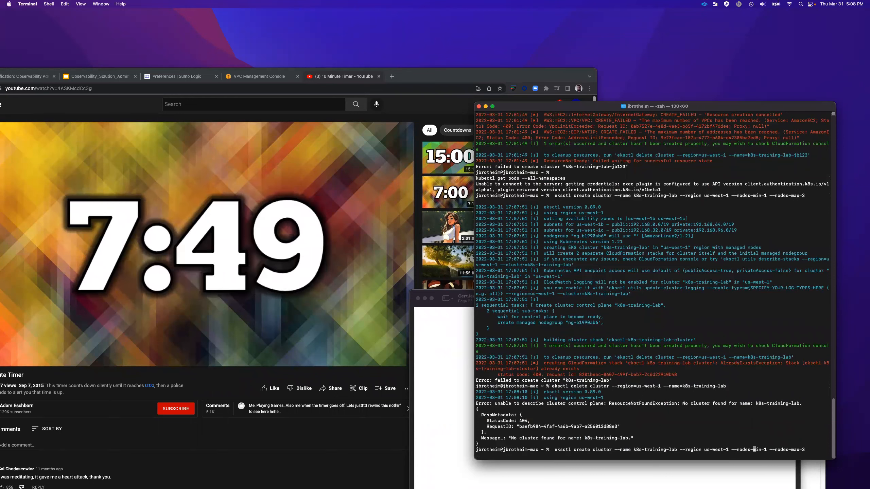
pyautogui.press('Left')
pyautogui.press('Left')
pyautogui.press('Left')
pyautogui.press('Left')
pyautogui.press('Left')
pyautogui.press('Left')
pyautogui.press('Left')
pyautogui.press('Left')
pyautogui.press('Left')
pyautogui.press('Left')
pyautogui.press('Left')
pyautogui.press('Left')
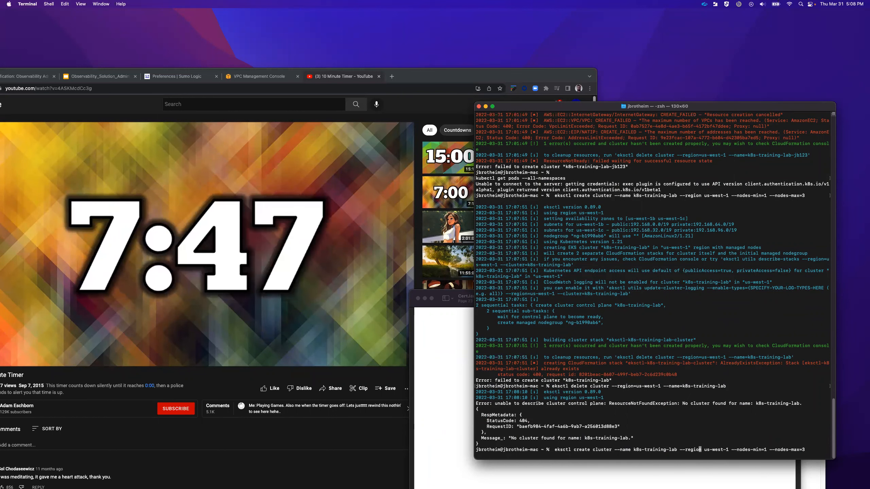
pyautogui.press('Left')
pyautogui.press('Left')
pyautogui.press('Left')
pyautogui.press('Left')
pyautogui.press('Left')
pyautogui.press('Left')
pyautogui.press('Left')
pyautogui.press('Left')
pyautogui.write('1')
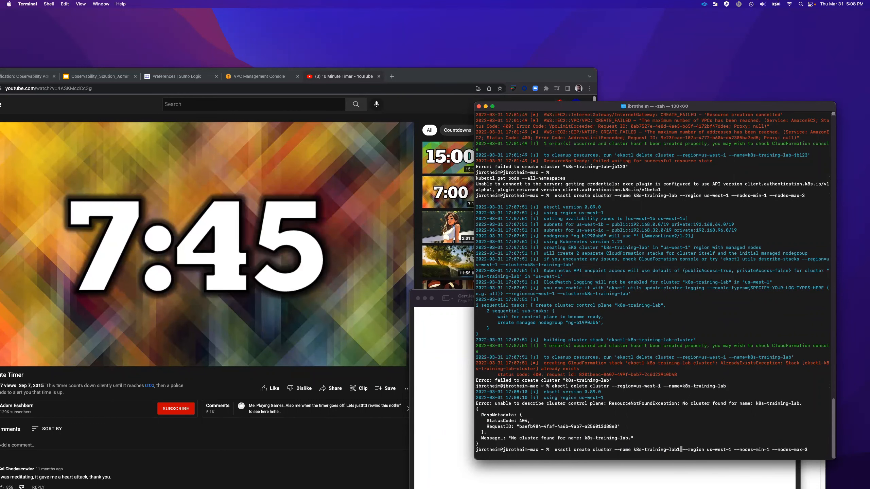
pyautogui.press('Return')
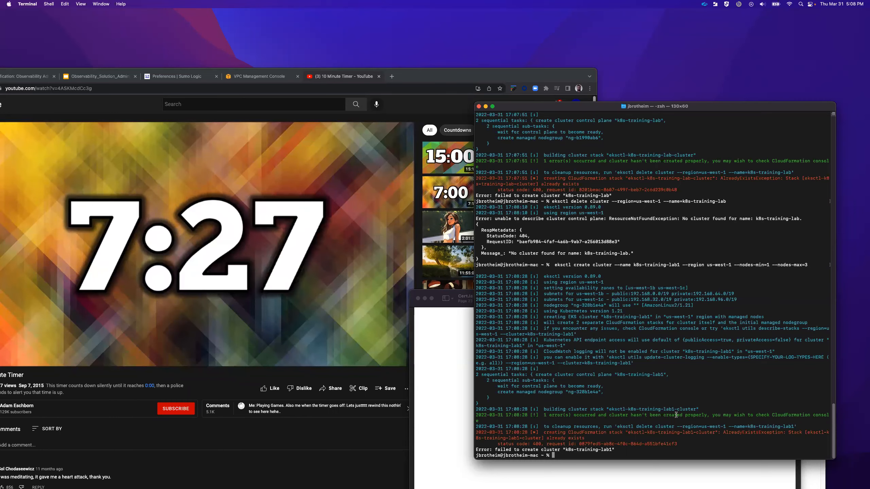
# Step: Switch to the browser and detach the VPC Management Console tab into its own window in front of the terminal
pyautogui.click(242, 78)
pyautogui.moveTo(242, 79); pyautogui.dragTo(246, 138)
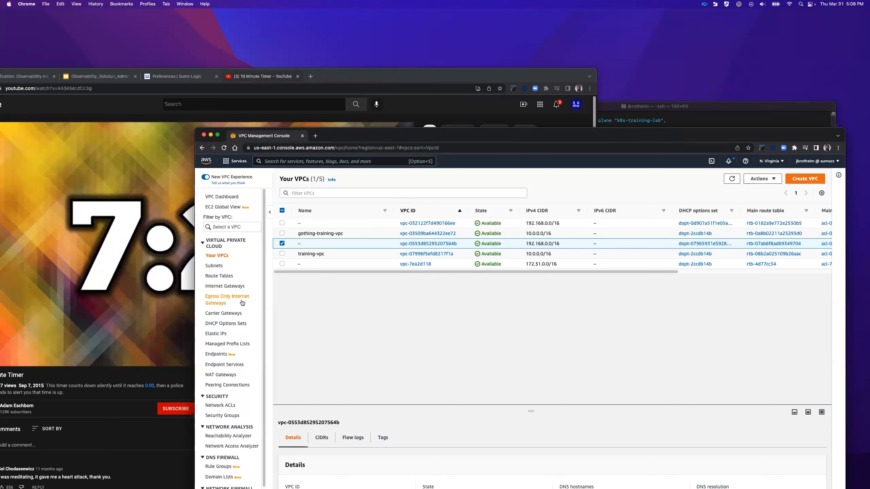
pyautogui.scroll(-1, 243, 301)
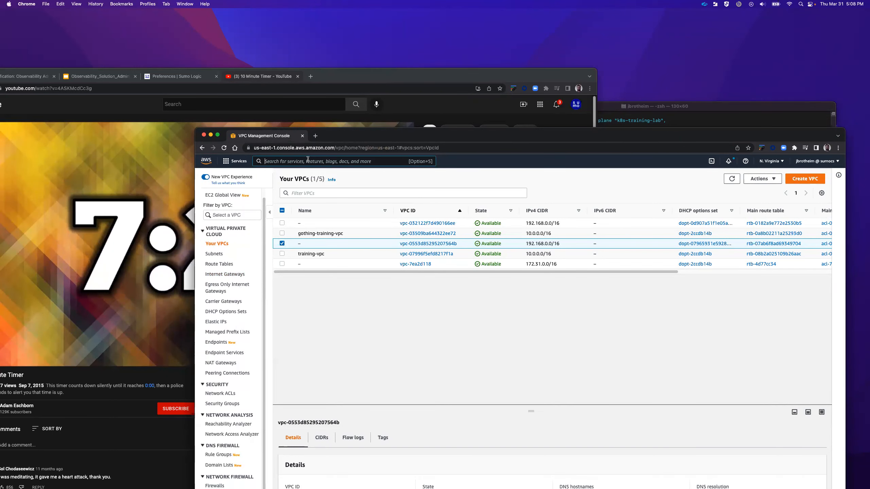
# Step: Search the AWS console services for "stac" and open CloudFormation
pyautogui.write('clo')
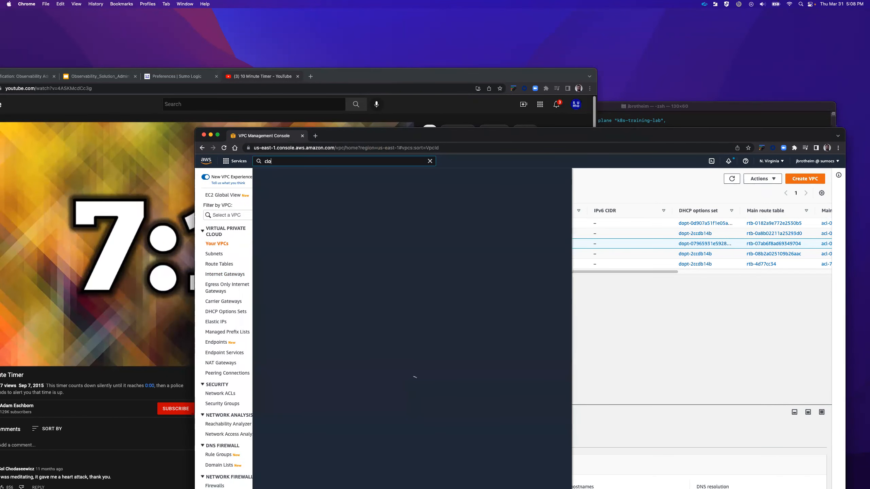
pyautogui.press('BackSpace')
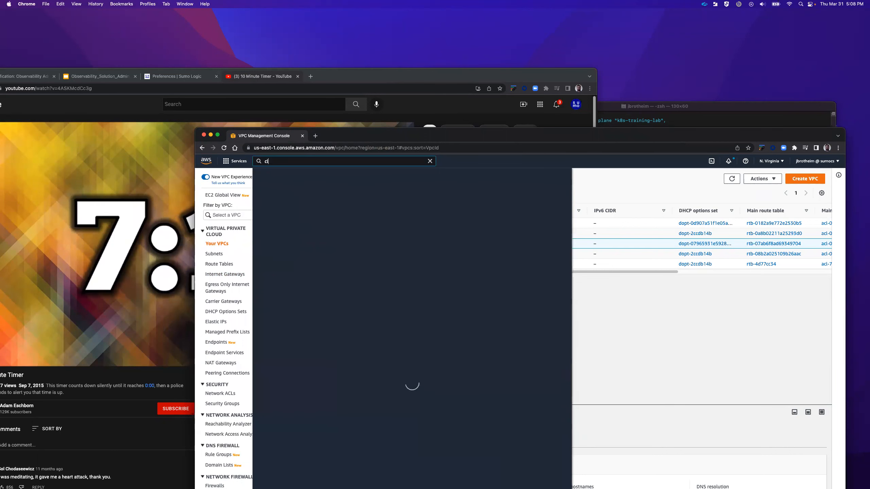
pyautogui.press('BackSpace')
pyautogui.press('BackSpace')
pyautogui.write('st')
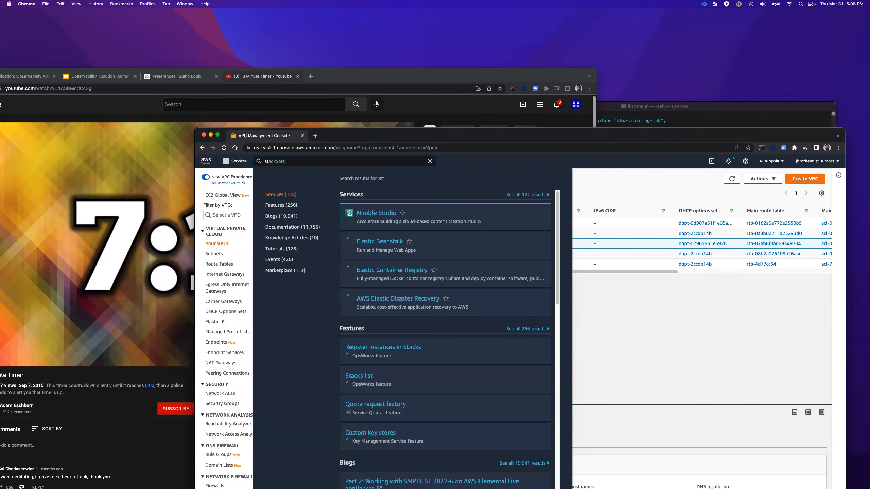
pyautogui.write('ac')
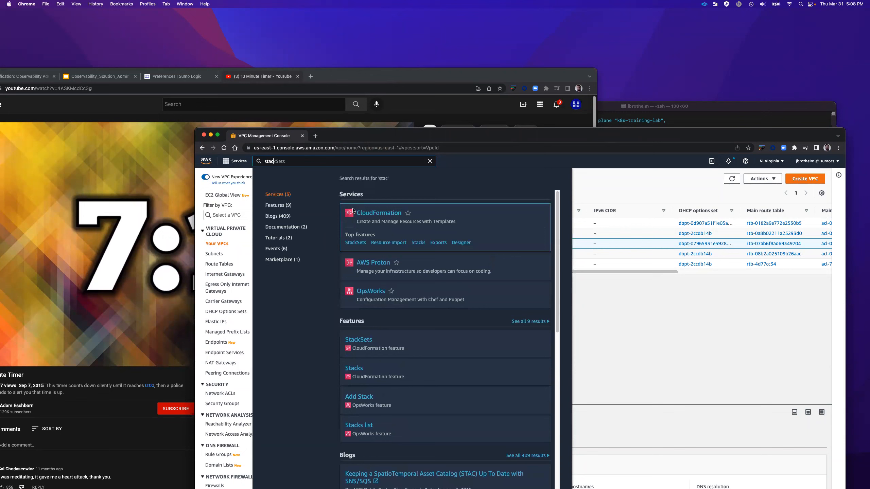
pyautogui.click(384, 213)
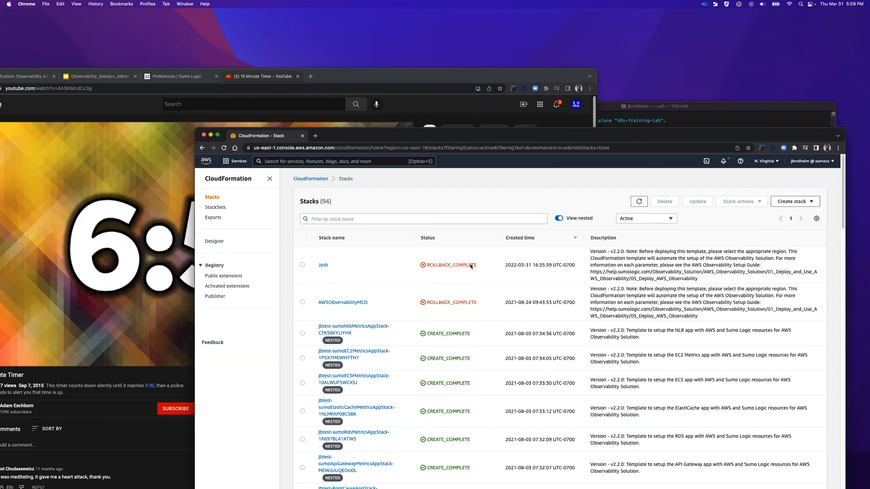
# Step: Open the details of the most recently created stack with ROLLBACK_COMPLETE status and review its overview information
pyautogui.click(302, 265)
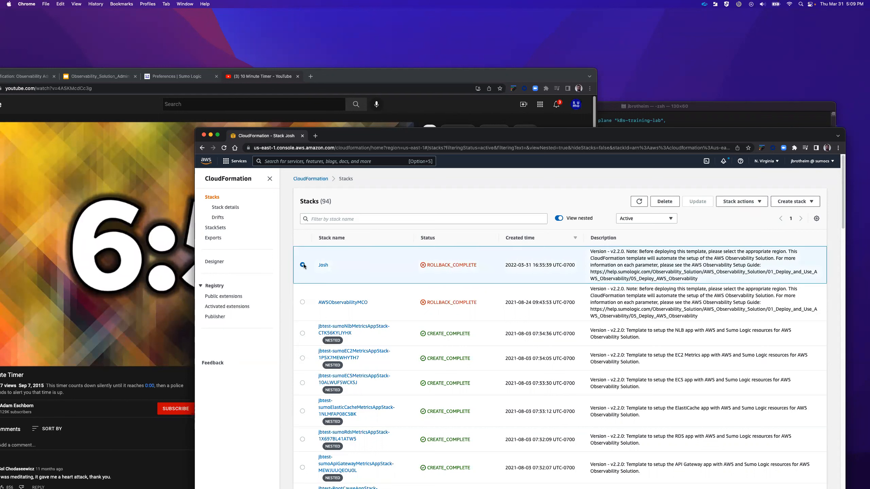
pyautogui.scroll(-5, 370, 291)
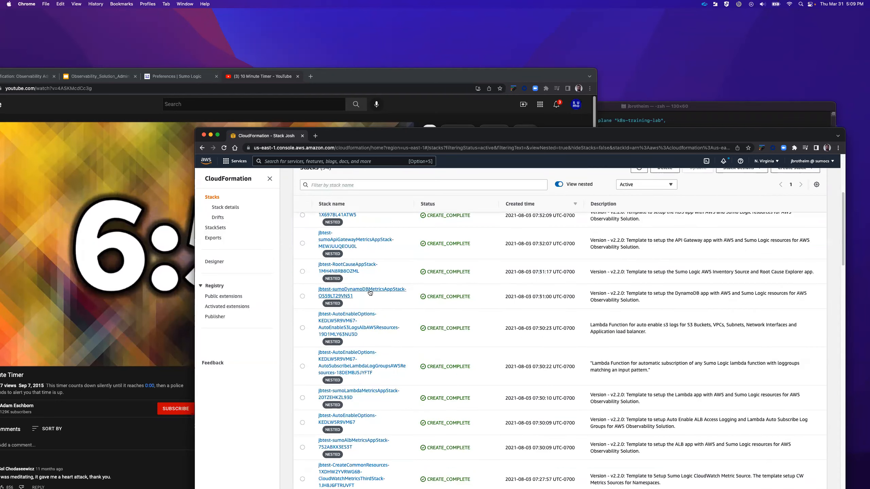
pyautogui.scroll(5, 369, 292)
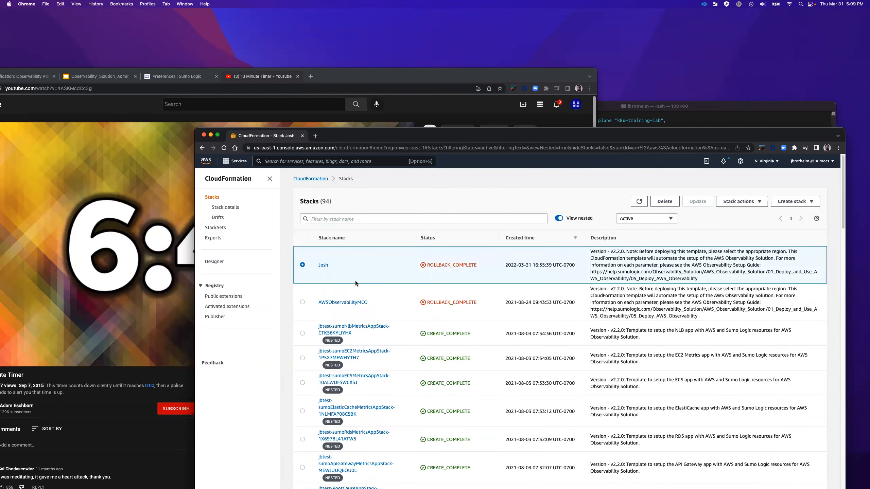
pyautogui.click(323, 265)
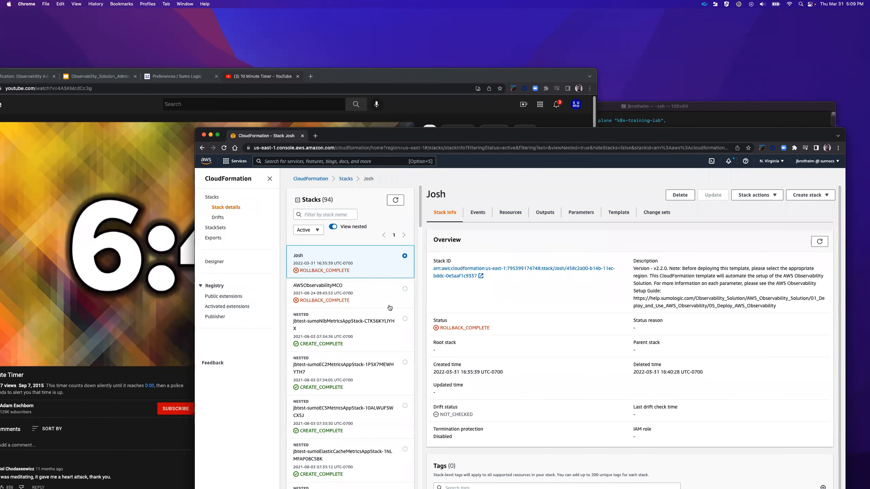
pyautogui.scroll(-3, 534, 321)
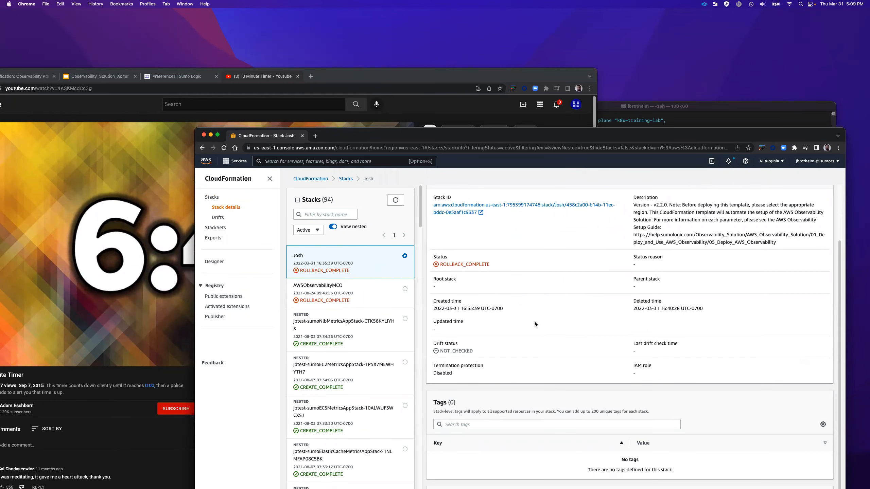
pyautogui.scroll(3, 534, 321)
# Step: Examine the stack's resources and the status reasons of its events, and return to the terminal with the eksctl output
pyautogui.click(477, 212)
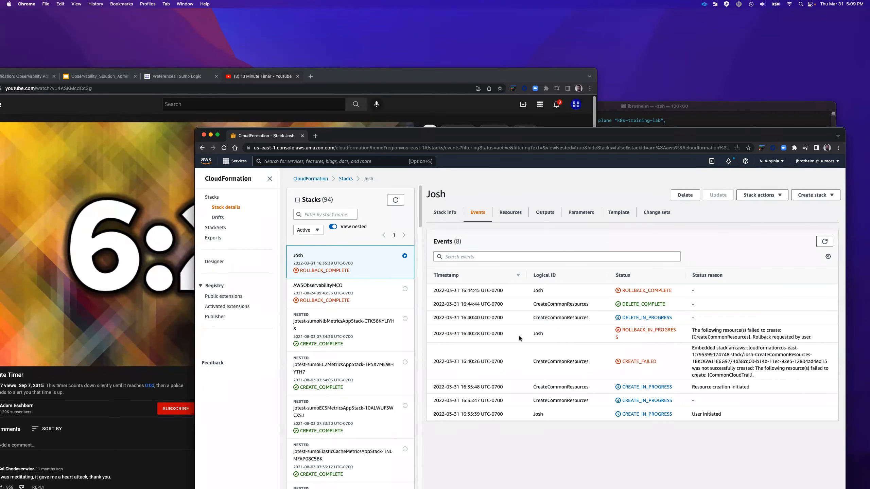
pyautogui.click(507, 213)
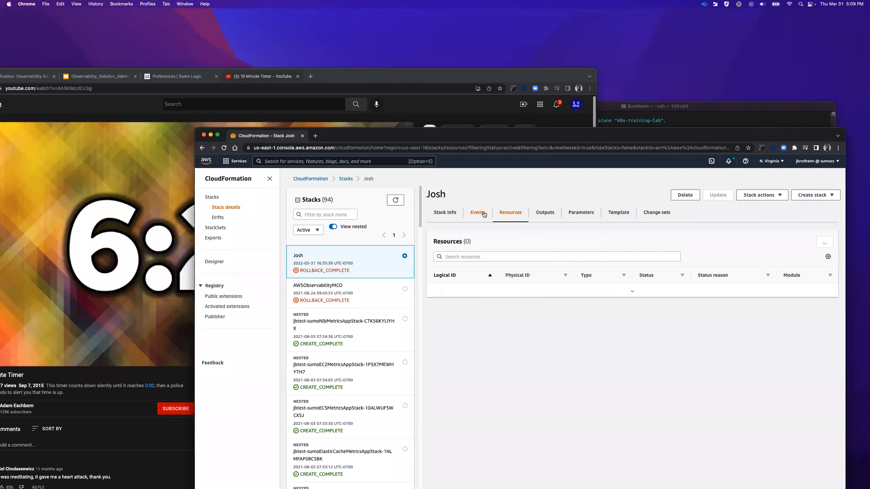
pyautogui.click(484, 214)
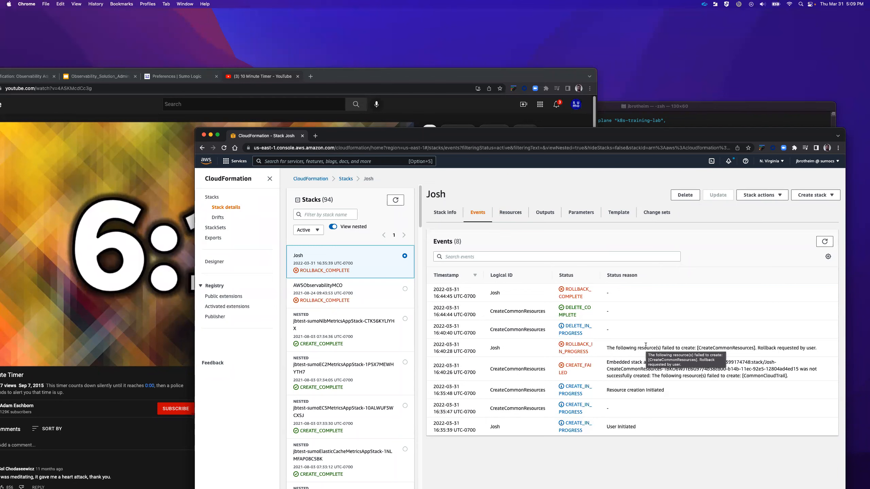
pyautogui.click(713, 106)
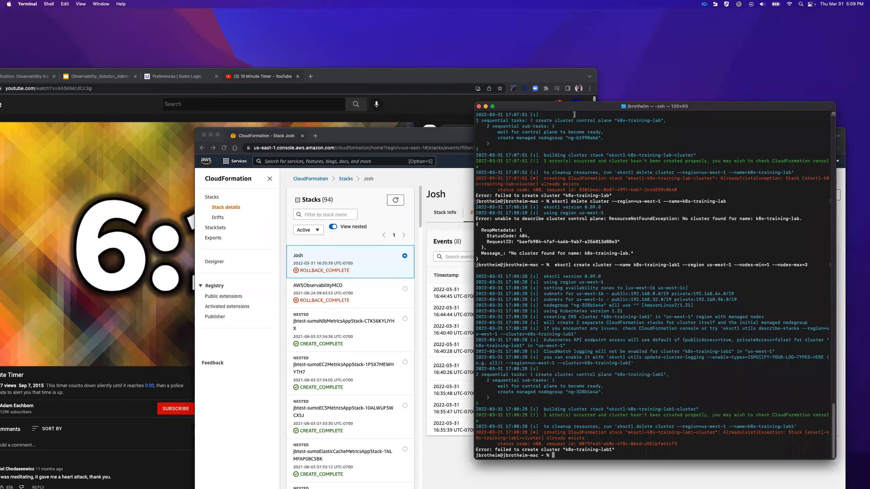
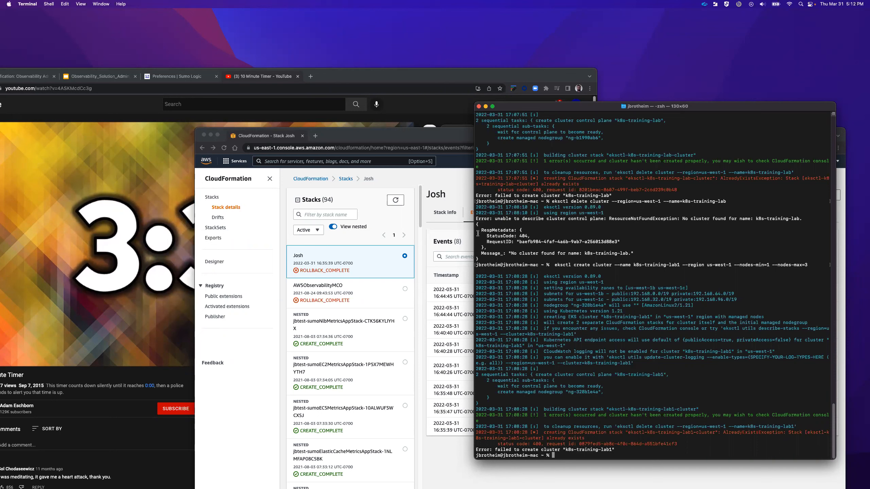
# Step: Open the signed-in account's details in the AWS console, and return to the terminal
pyautogui.click(472, 219)
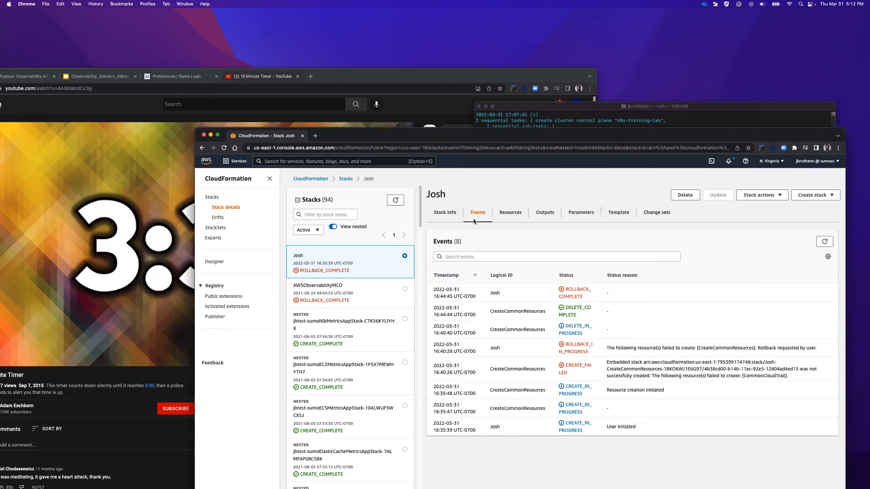
pyautogui.click(826, 161)
pyautogui.press('super+Tab')
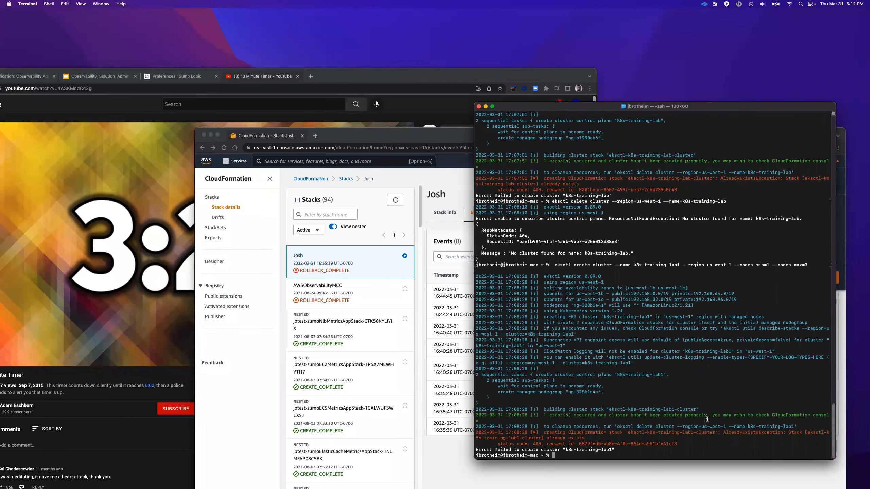
# Step: Recall aws configure from the terminal's command history and run it
pyautogui.press('Up')
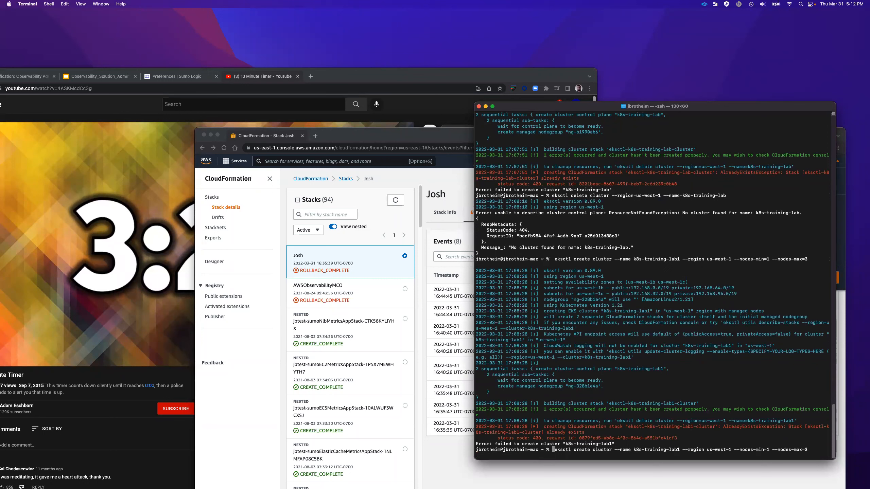
pyautogui.press('Up')
pyautogui.press('Up')
pyautogui.press('Up')
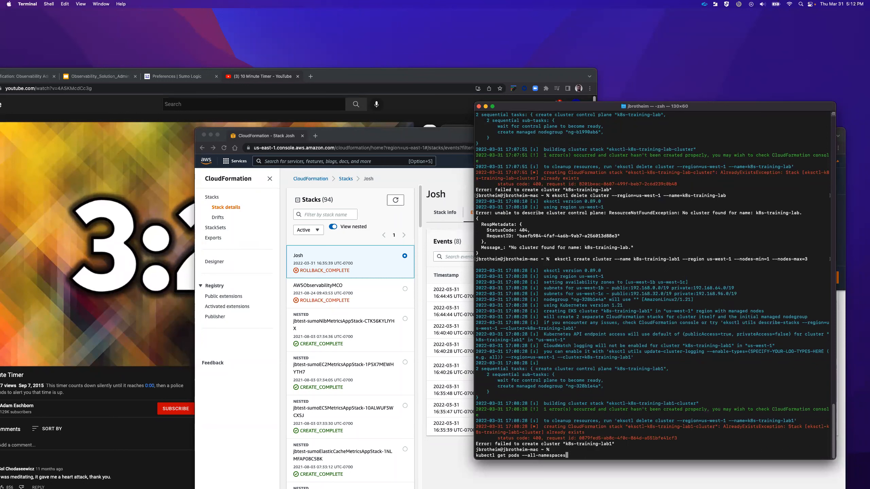
pyautogui.press('Up')
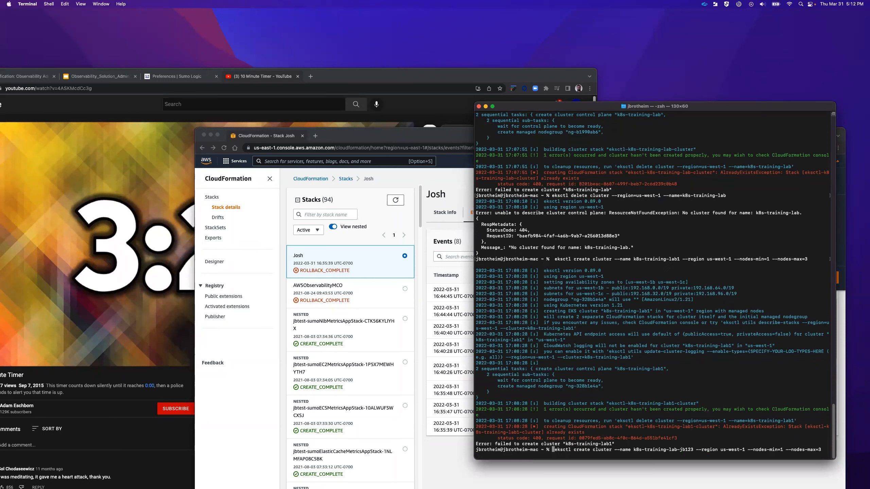
pyautogui.press('Up')
pyautogui.press('Up')
pyautogui.press('Up')
pyautogui.press('Up')
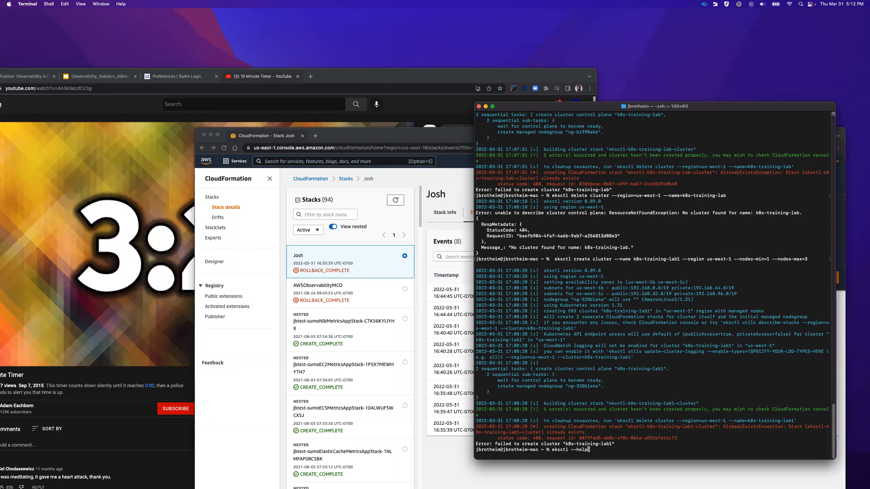
pyautogui.press('Up')
pyautogui.press('Up')
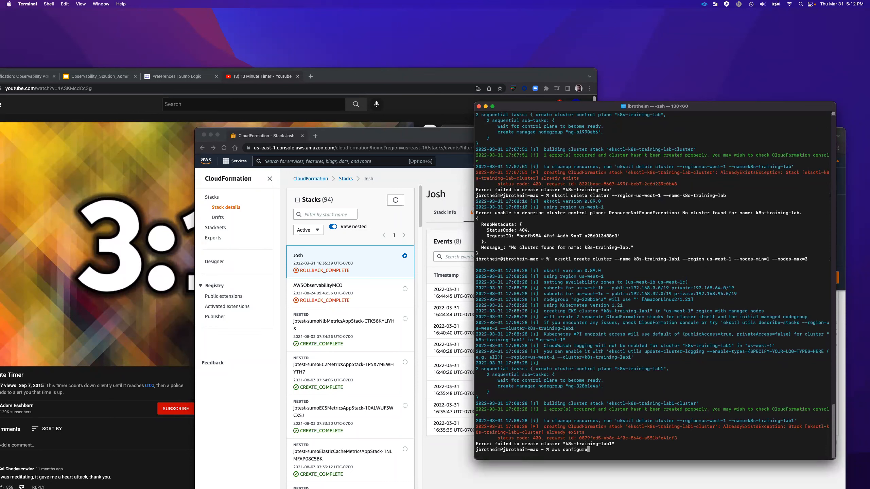
pyautogui.press('Return')
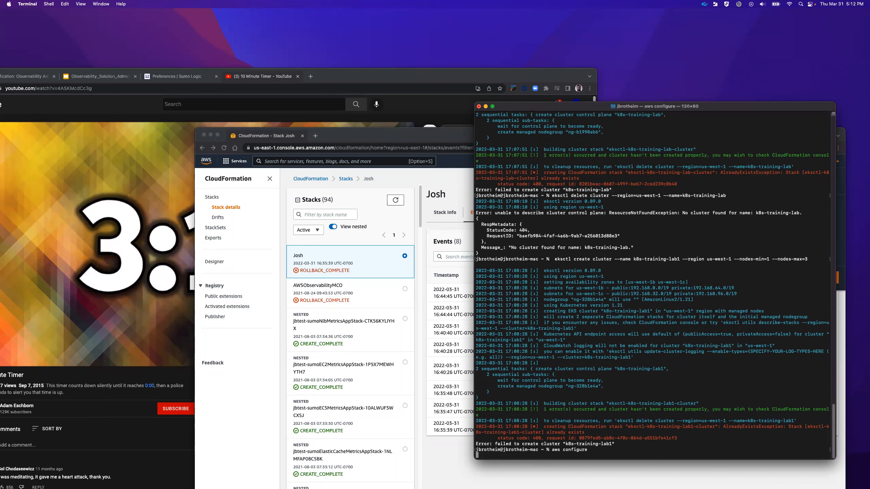
# Step: Keep the stored access keys and output format, and set the default AWS region name to us-east-1
pyautogui.press('Return')
pyautogui.press('Return')
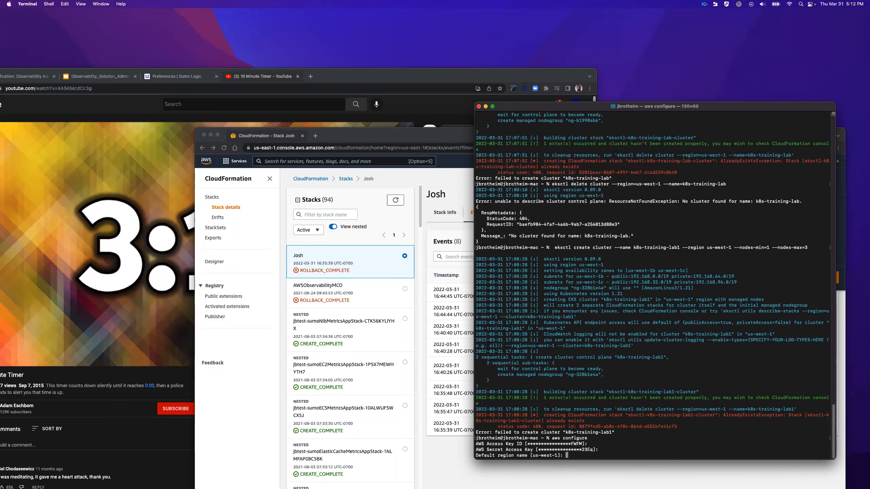
pyautogui.write('us')
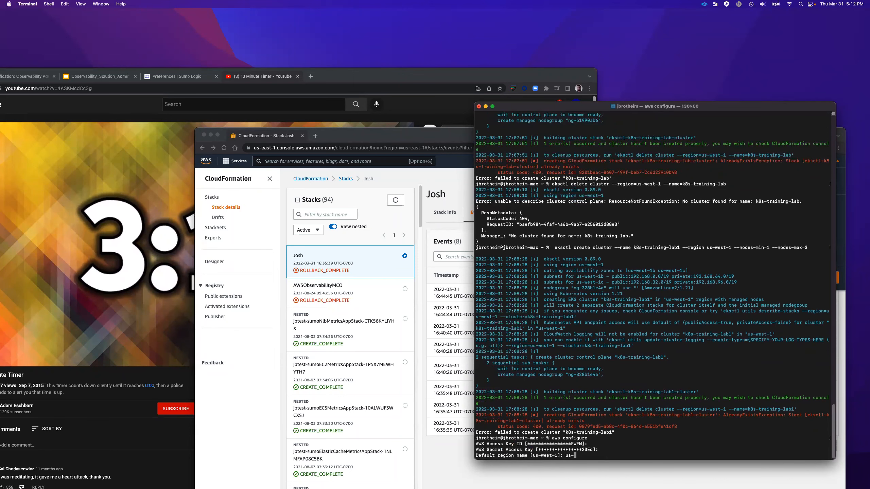
pyautogui.write('-')
pyautogui.press('Escape')
pyautogui.press('BackSpace')
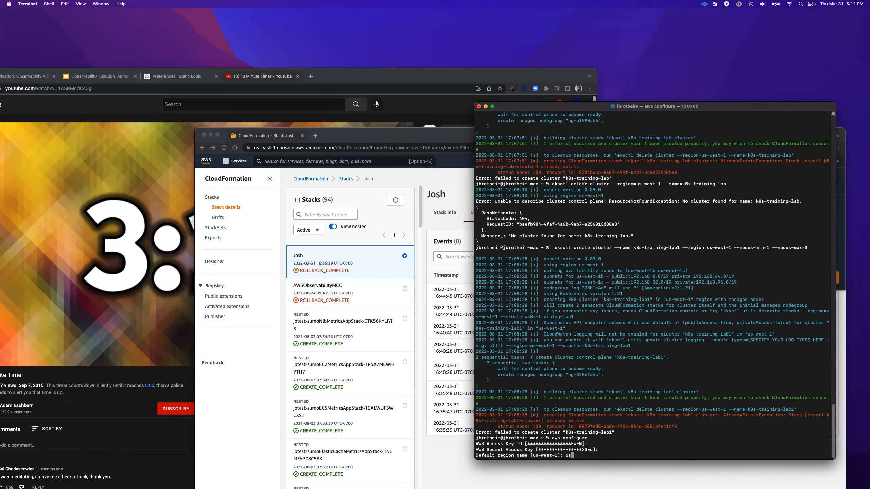
pyautogui.write('east')
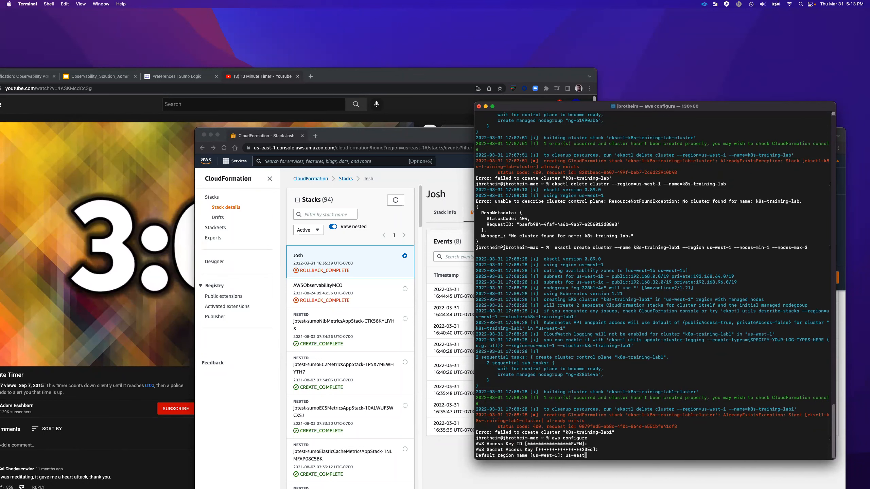
pyautogui.write('-1')
pyautogui.press('Return')
pyautogui.press('Return')
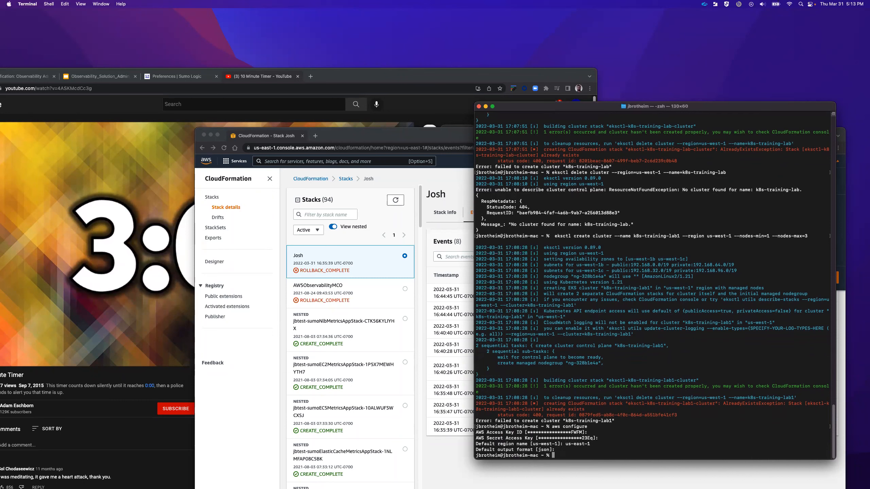
# Step: Recall the earlier S3 listing command from the history and run it to list the account's buckets
pyautogui.press('Up')
pyautogui.press('Up')
pyautogui.press('BackSpace')
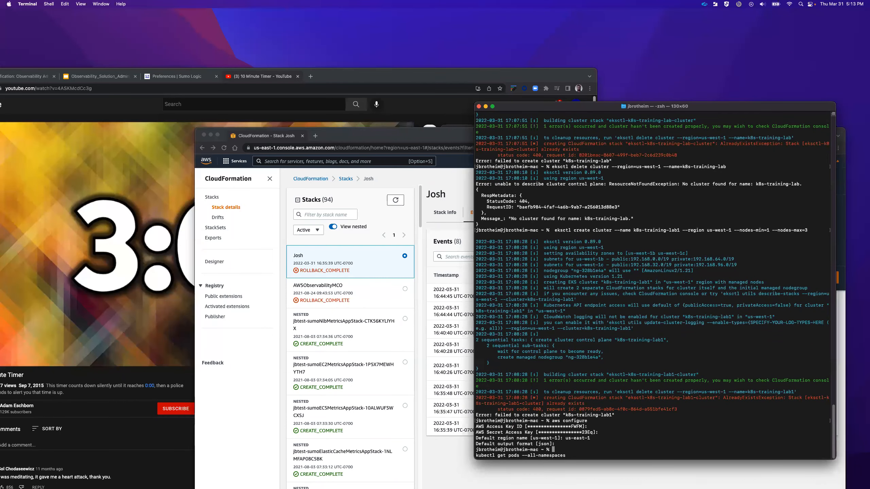
pyautogui.write('-jb123')
pyautogui.press('Up')
pyautogui.press('Up')
pyautogui.press('Up')
pyautogui.press('Up')
pyautogui.press('Up')
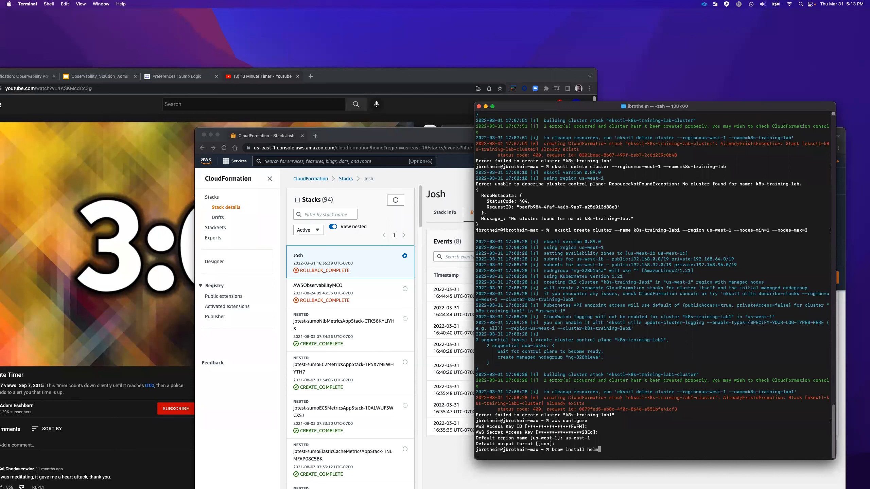
pyautogui.press('Up')
pyautogui.press('Return')
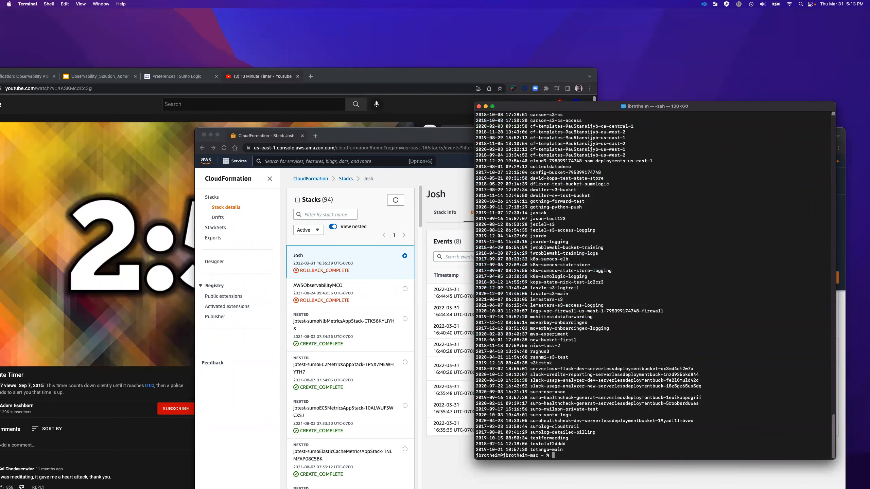
# Step: Move the CloudFormation and terminal windows aside and bring the lab guide PDF to the front at Lab 2: Step II
pyautogui.moveTo(363, 137); pyautogui.dragTo(218, 287)
pyautogui.click(407, 79)
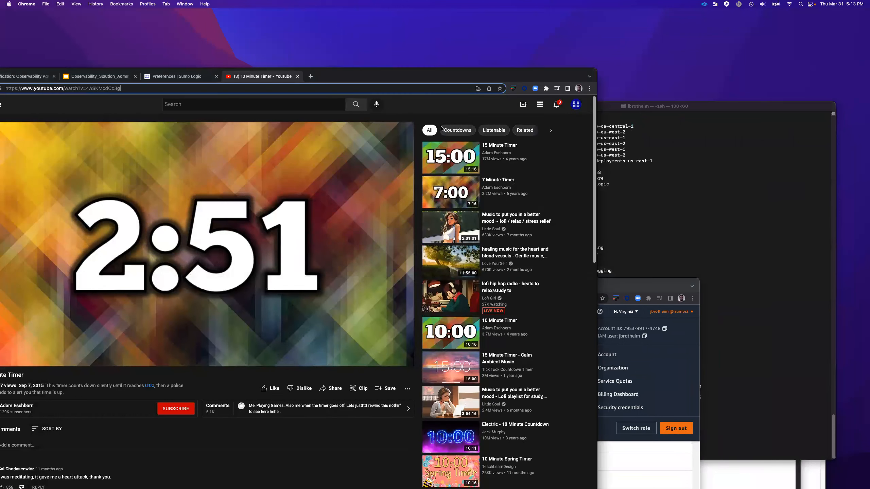
pyautogui.moveTo(698, 105); pyautogui.dragTo(473, 29)
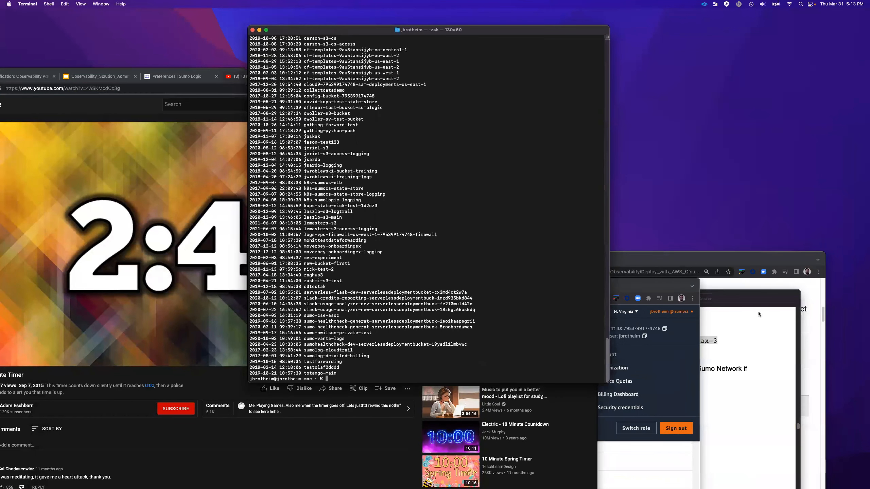
pyautogui.click(758, 314)
pyautogui.scroll(2, 616, 339)
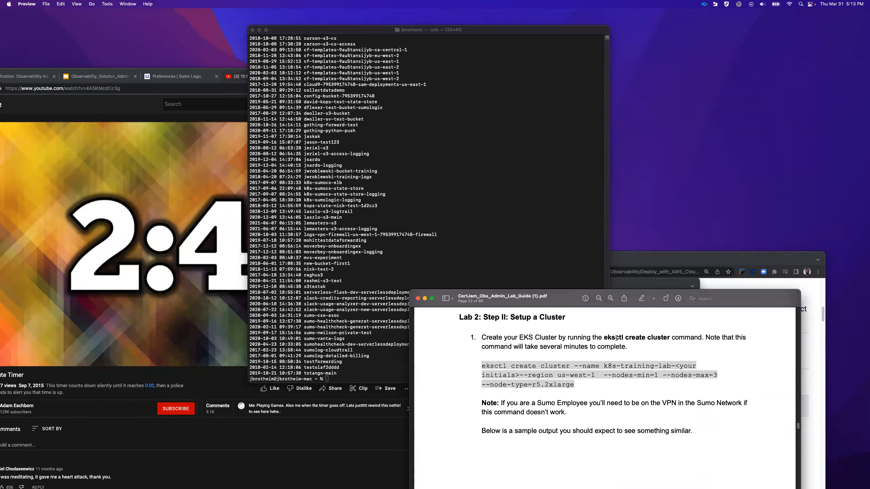
pyautogui.rightClick(565, 384)
pyautogui.press('super+c')
pyautogui.click(585, 383)
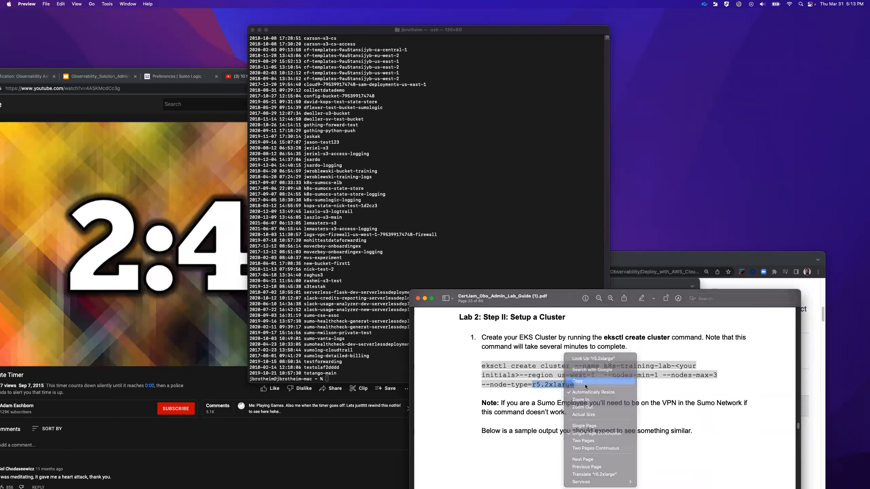
pyautogui.click(462, 252)
pyautogui.click(667, 366)
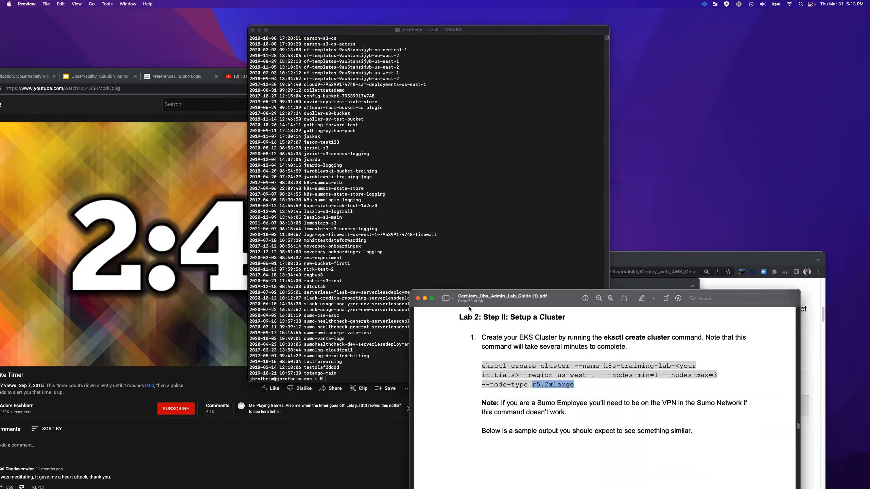
pyautogui.click(475, 266)
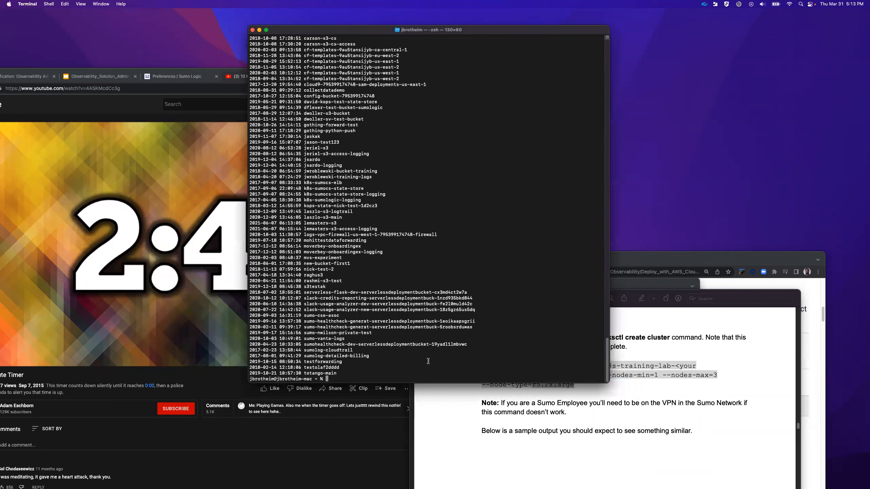
pyautogui.press('super+v')
pyautogui.press('BackSpace')
pyautogui.press('BackSpace')
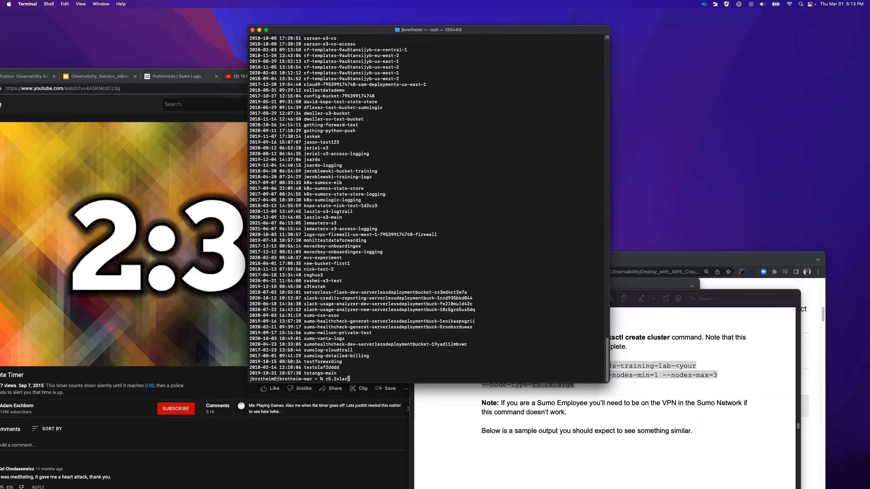
pyautogui.press('BackSpace')
pyautogui.press('BackSpace')
pyautogui.press('BackSpace')
pyautogui.press('BackSpace')
pyautogui.press('BackSpace')
pyautogui.press('BackSpace')
pyautogui.press('BackSpace')
pyautogui.press('BackSpace')
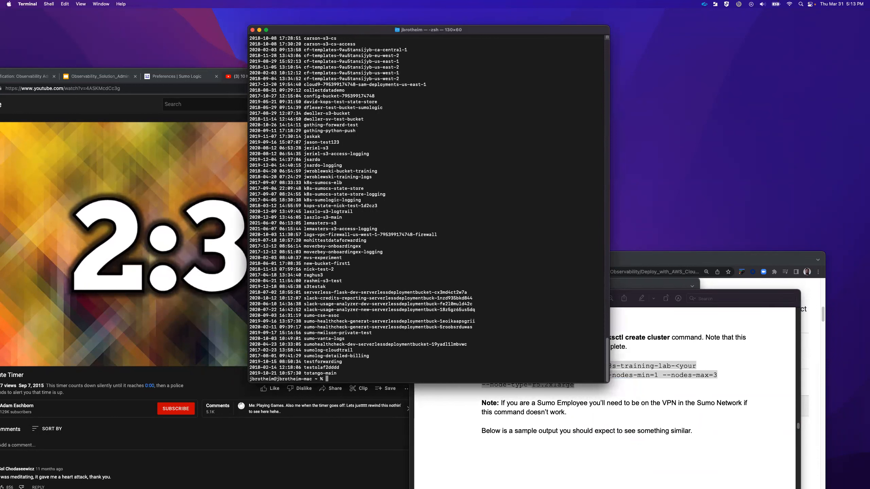
# Step: Copy the complete eksctl create cluster command from Lab 2: Step II of the guide and paste it at the terminal prompt
pyautogui.rightClick(654, 370)
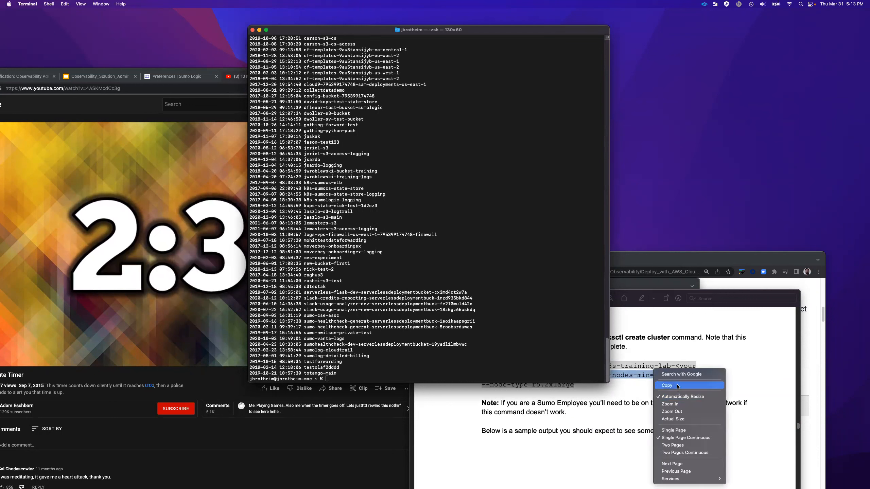
pyautogui.click(678, 386)
pyautogui.moveTo(573, 385)
pyautogui.mouseDown()
pyautogui.moveTo(483, 384)
pyautogui.moveTo(496, 366)
pyautogui.moveTo(716, 375)
pyautogui.moveTo(572, 385)
pyautogui.mouseUp()
pyautogui.press('super+c')
pyautogui.click(496, 366)
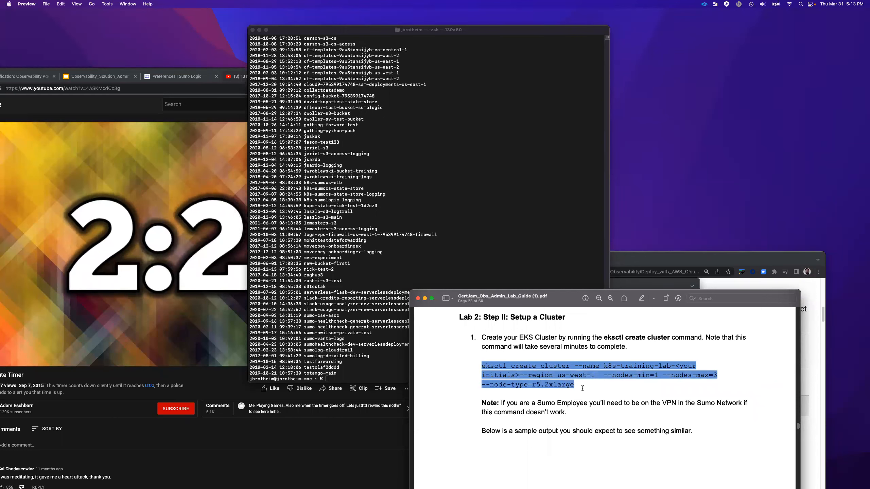
pyautogui.click(331, 377)
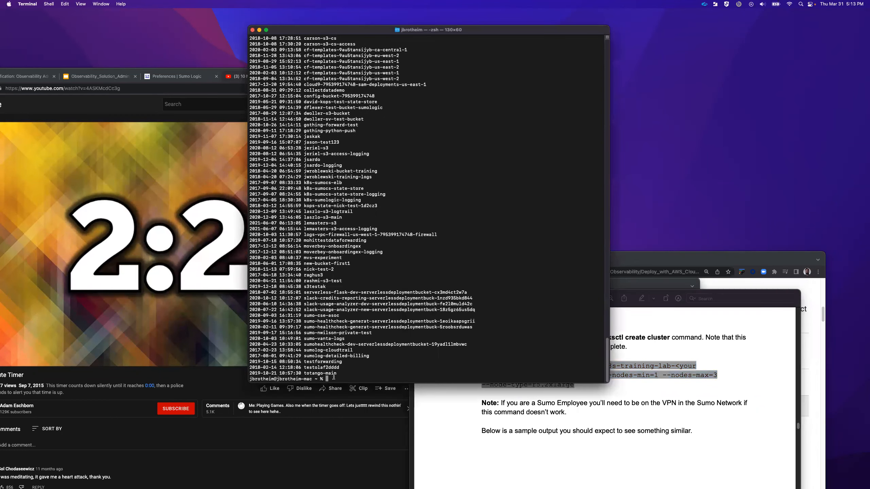
pyautogui.press('super+v')
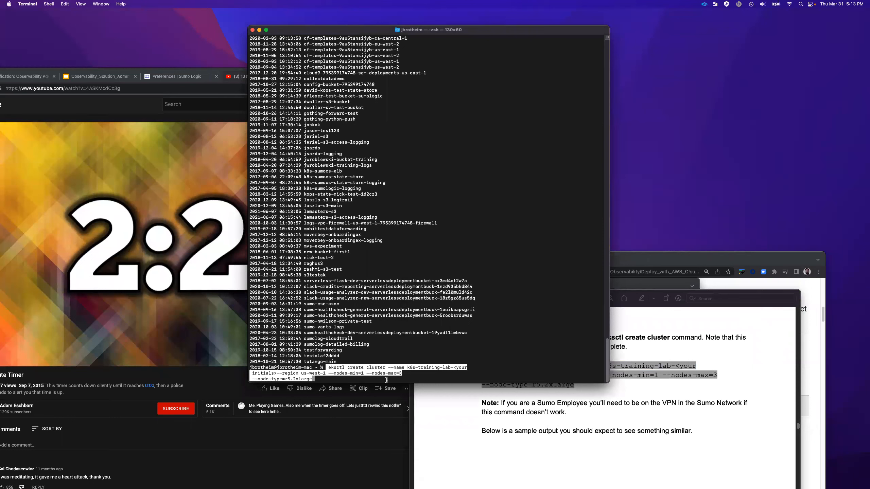
# Step: Change the region in the pasted eksctl create cluster command to us-east-1
pyautogui.press('Left')
pyautogui.press('Left')
pyautogui.press('Left')
pyautogui.press('Left')
pyautogui.press('Left')
pyautogui.press('Left')
pyautogui.press('Left')
pyautogui.press('Left')
pyautogui.press('Left')
pyautogui.press('Left')
pyautogui.press('Left')
pyautogui.press('Left')
pyautogui.press('Left')
pyautogui.press('Left')
pyautogui.press('Left')
pyautogui.press('Left')
pyautogui.press('Left')
pyautogui.press('Left')
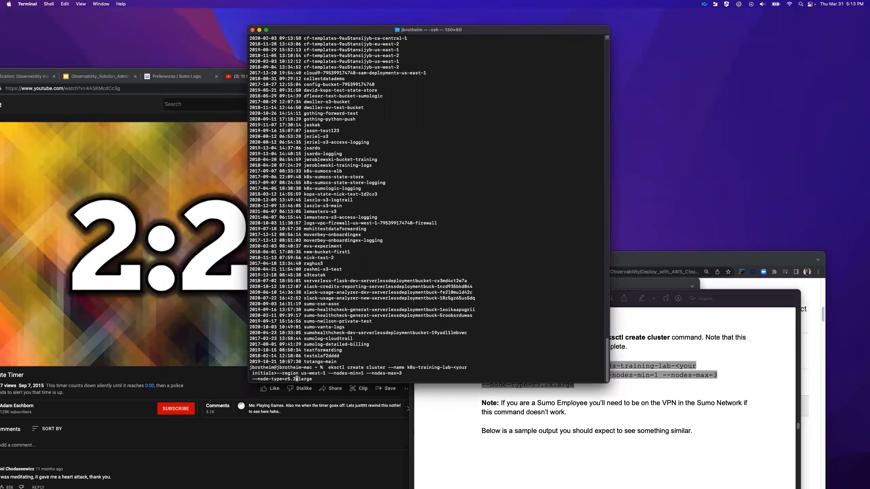
pyautogui.press('Left')
pyautogui.press('Left')
pyautogui.press('Left')
pyautogui.press('Left')
pyautogui.press('Left')
pyautogui.press('Left')
pyautogui.press('Left')
pyautogui.press('Left')
pyautogui.press('Left')
pyautogui.press('Left')
pyautogui.press('Left')
pyautogui.press('Left')
pyautogui.press('Left')
pyautogui.press('Left')
pyautogui.press('Left')
pyautogui.press('Left')
pyautogui.press('Left')
pyautogui.press('Left')
pyautogui.press('Left')
pyautogui.press('Left')
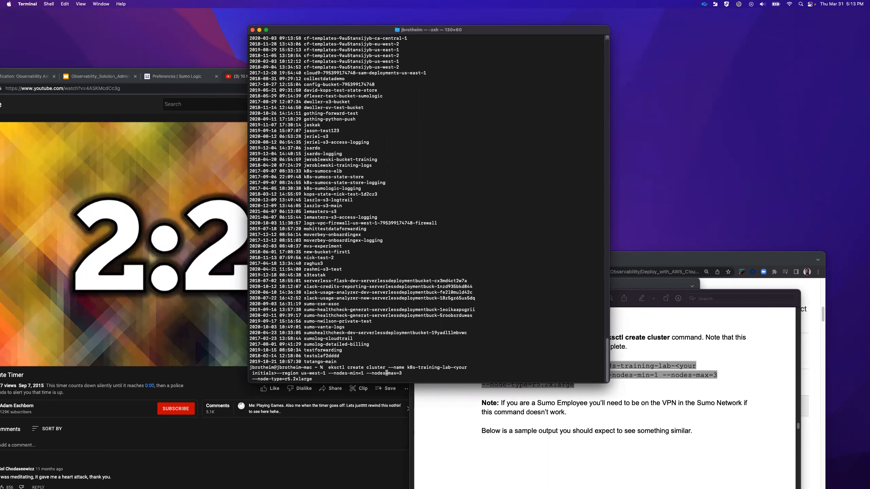
pyautogui.press('Left')
pyautogui.press('Left')
pyautogui.press('Left')
pyautogui.press('Left')
pyautogui.press('Left')
pyautogui.press('Left')
pyautogui.press('Left')
pyautogui.press('Left')
pyautogui.press('Left')
pyautogui.press('Left')
pyautogui.press('Left')
pyautogui.press('Left')
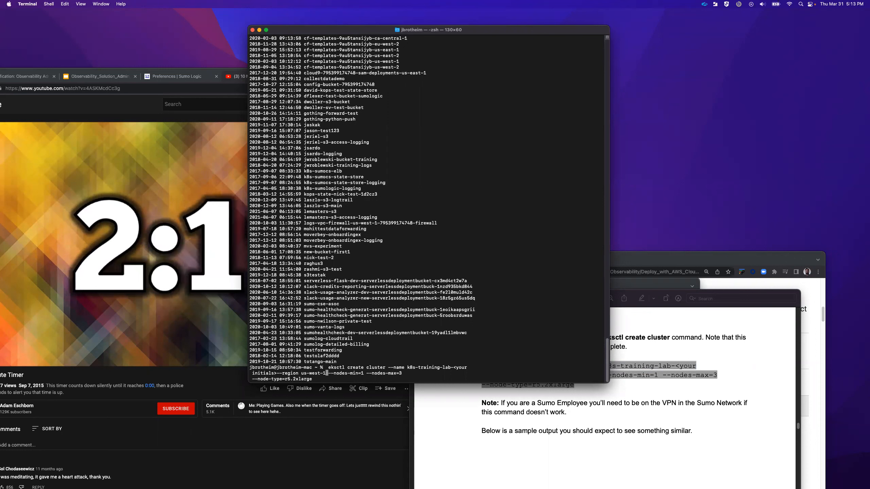
pyautogui.press('BackSpace')
pyautogui.press('BackSpace')
pyautogui.press('BackSpace')
pyautogui.press('BackSpace')
pyautogui.write('east')
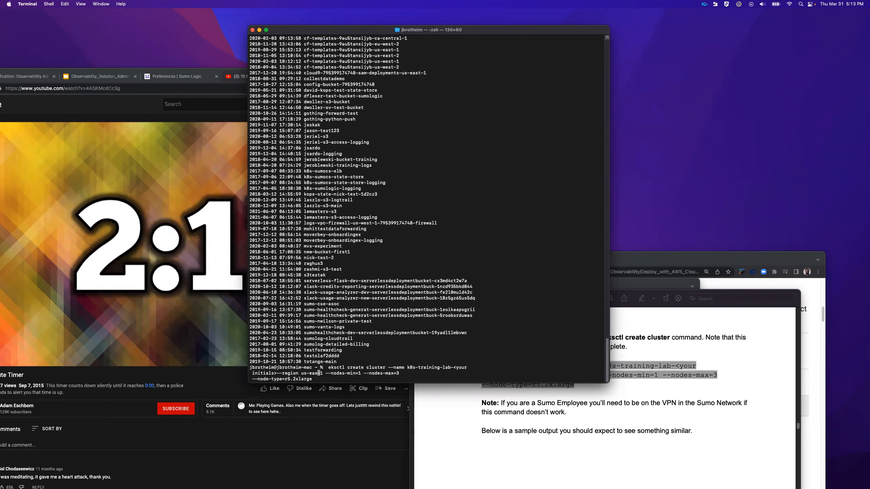
# Step: Replace the initials placeholder in the cluster name with jb234, making it k8s-training-lab-jb234
pyautogui.press('Left')
pyautogui.press('Left')
pyautogui.press('Left')
pyautogui.press('Left')
pyautogui.press('Left')
pyautogui.press('Left')
pyautogui.press('Left')
pyautogui.press('Left')
pyautogui.press('Left')
pyautogui.press('Left')
pyautogui.press('Left')
pyautogui.press('Left')
pyautogui.press('Left')
pyautogui.press('Left')
pyautogui.press('Left')
pyautogui.press('Left')
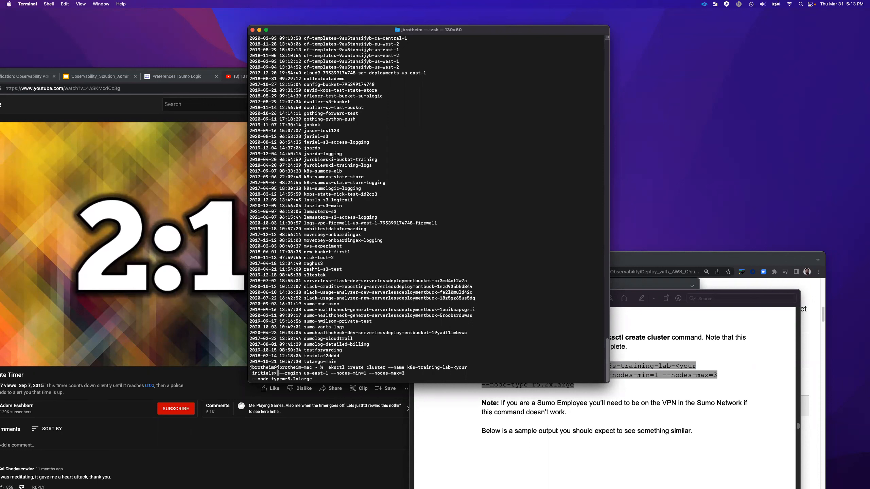
pyautogui.press('BackSpace')
pyautogui.press('BackSpace')
pyautogui.press('BackSpace')
pyautogui.press('BackSpace')
pyautogui.press('BackSpace')
pyautogui.press('BackSpace')
pyautogui.press('BackSpace')
pyautogui.press('BackSpace')
pyautogui.press('BackSpace')
pyautogui.press('BackSpace')
pyautogui.press('BackSpace')
pyautogui.press('BackSpace')
pyautogui.press('BackSpace')
pyautogui.press('BackSpace')
pyautogui.press('BackSpace')
pyautogui.press('BackSpace')
pyautogui.write('jb')
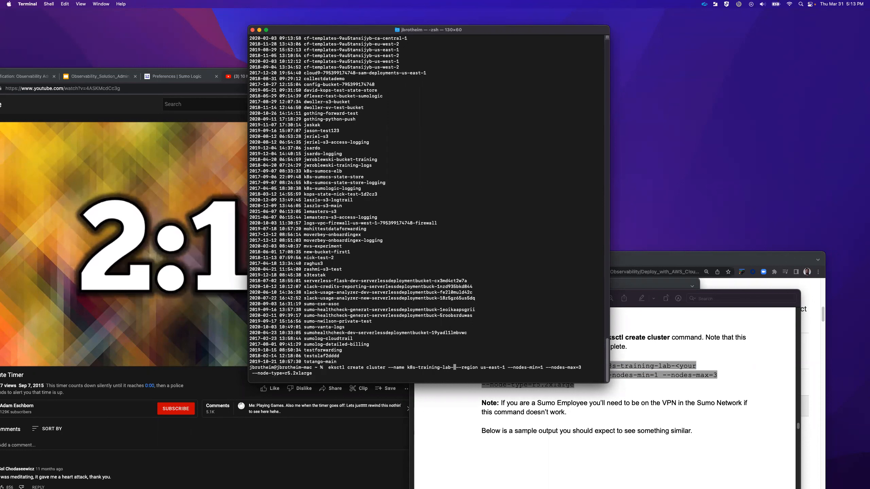
pyautogui.write('234')
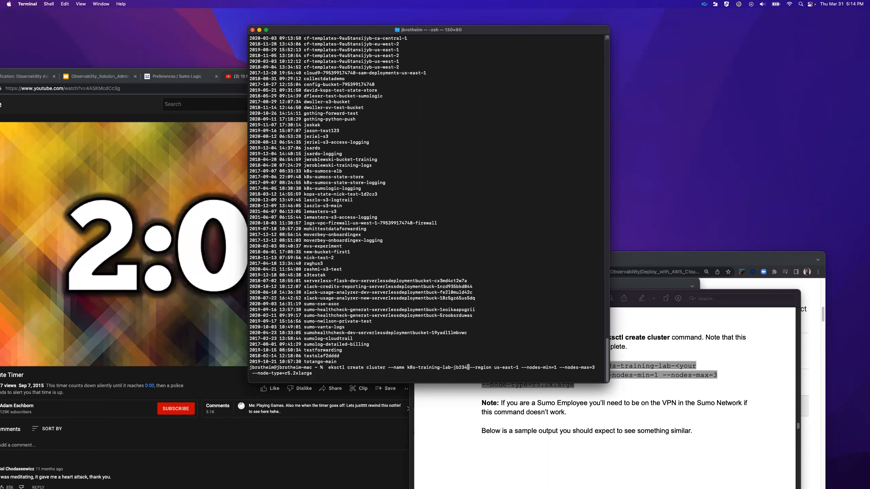
# Step: Run the eksctl create cluster command for k8s-training-lab-jb234 and move the terminal window clear of the timer video
pyautogui.press('Return')
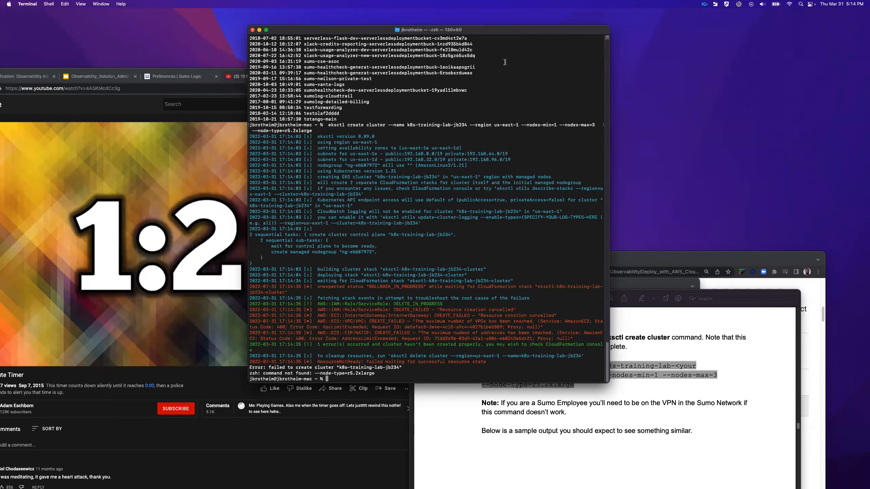
pyautogui.moveTo(504, 33); pyautogui.dragTo(700, 67)
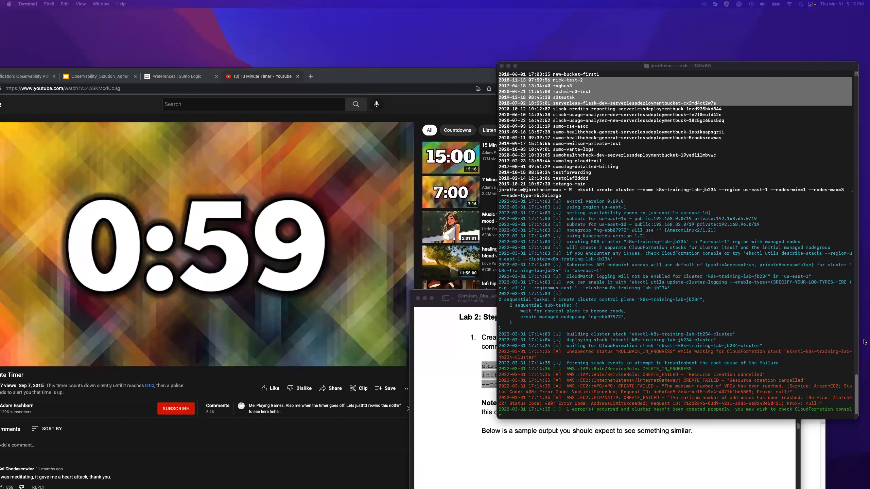
pyautogui.click(756, 321)
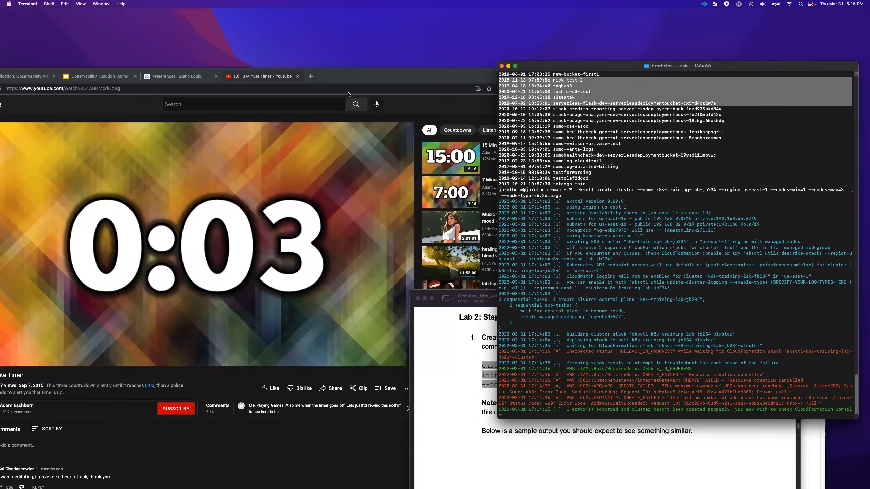
# Step: Close the 10 Minute Timer video tab and paste the access key into the Access Key field of the Sumo Logic dialog
pyautogui.click(302, 78)
pyautogui.click(297, 77)
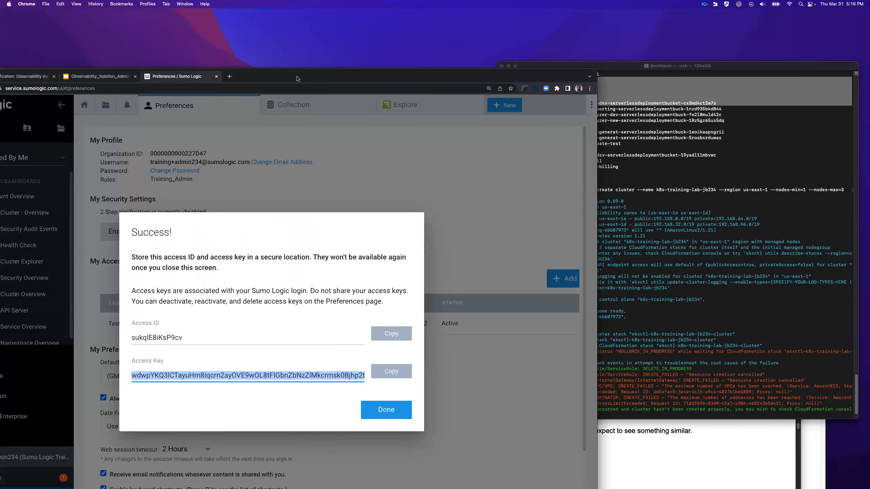
pyautogui.press('super+v')
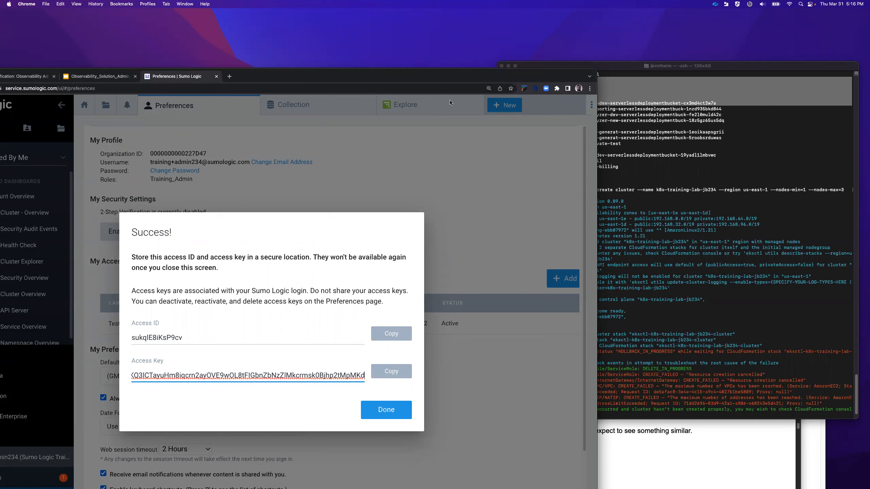
# Step: Return to the terminal and examine the error lines in the eksctl cluster creation output
pyautogui.click(689, 173)
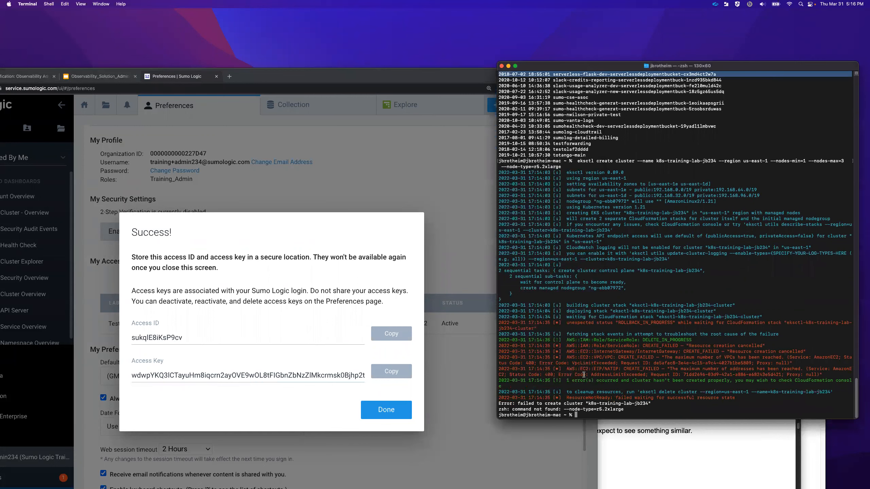
pyautogui.moveTo(598, 317); pyautogui.dragTo(744, 363)
pyautogui.click(720, 356)
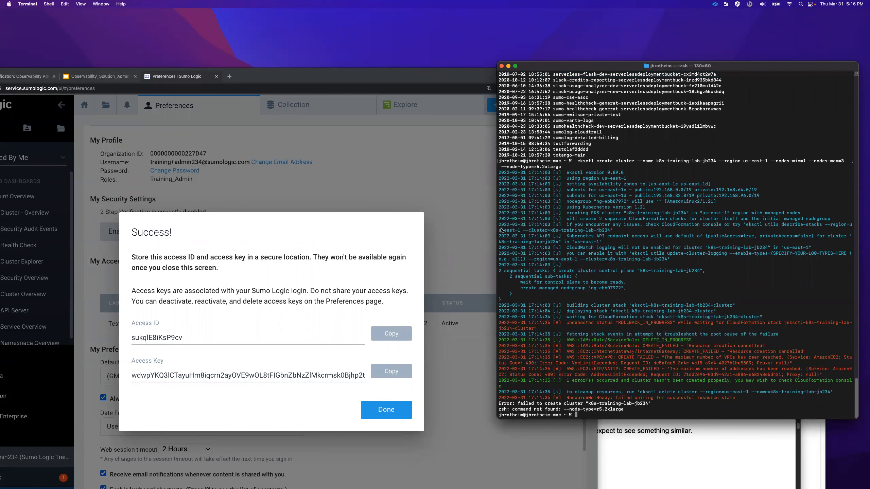
# Step: Bring up the Observability_Solution_Admin_Deck presentation and start its slideshow from slide 37, the Lab Activity slide
pyautogui.click(93, 76)
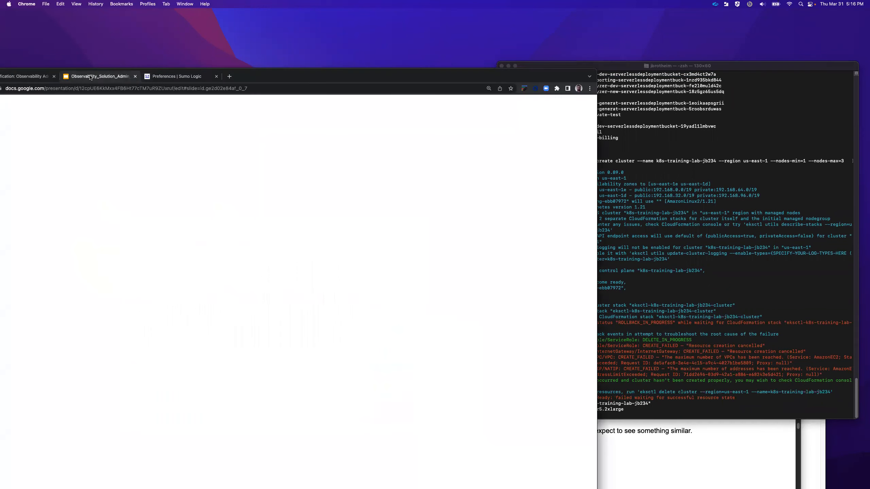
pyautogui.moveTo(317, 72); pyautogui.dragTo(407, 13)
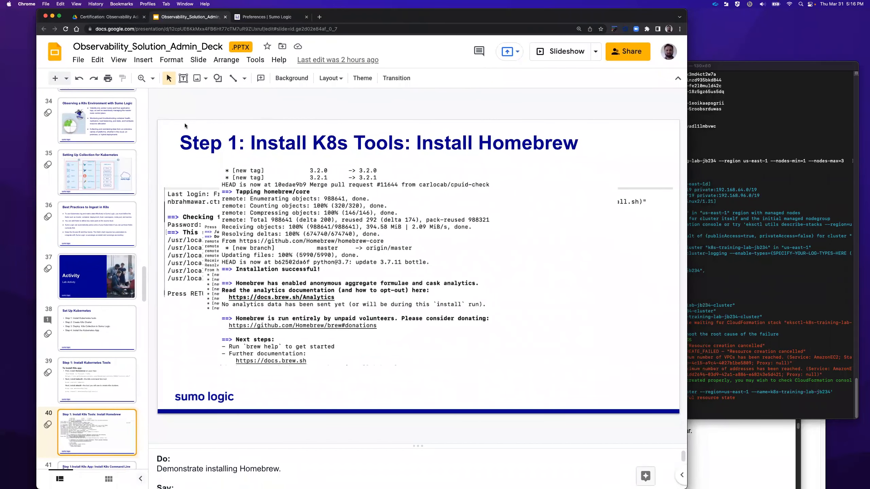
pyautogui.click(65, 257)
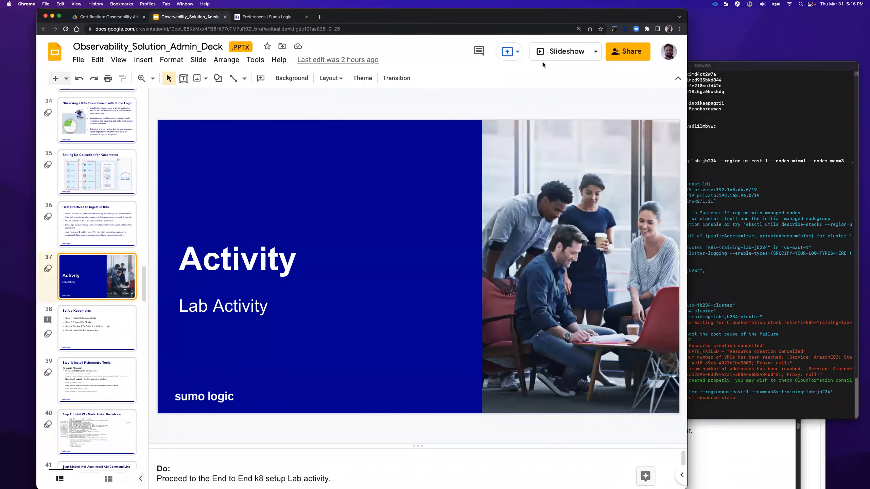
pyautogui.click(545, 54)
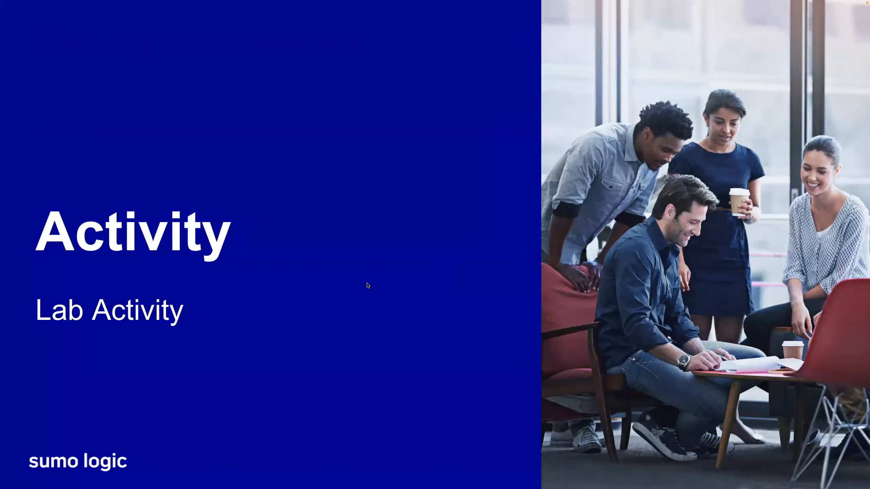
# Step: Advance the slideshow through the Step 1 tool installation slides to Step 2: Create Custom Kubernetes Cluster
pyautogui.press('Right')
pyautogui.press('Right')
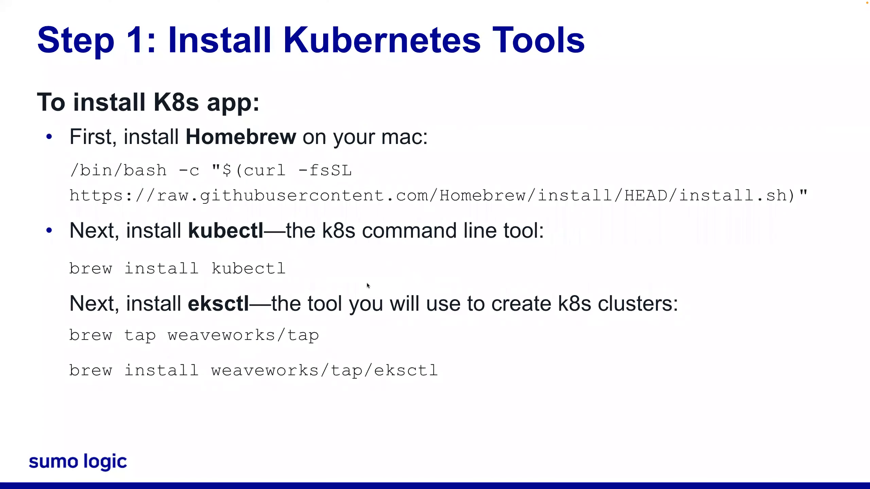
pyautogui.press('Right')
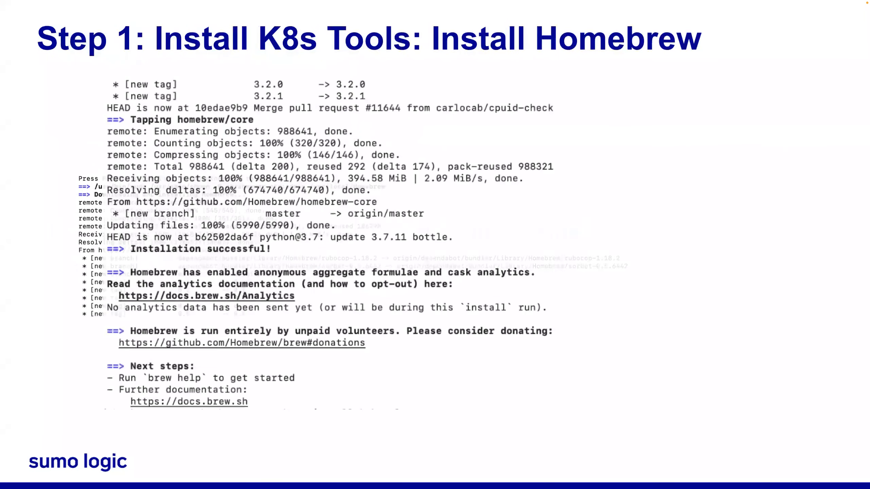
pyautogui.press('Right')
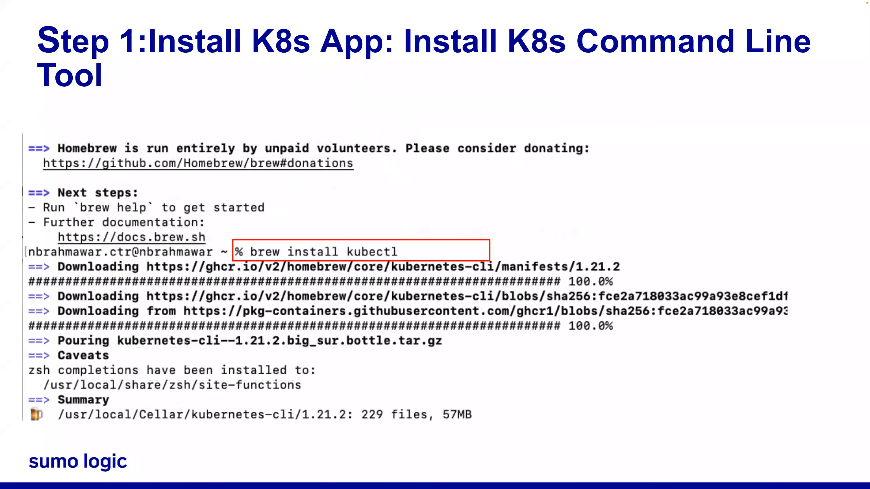
pyautogui.press('Right')
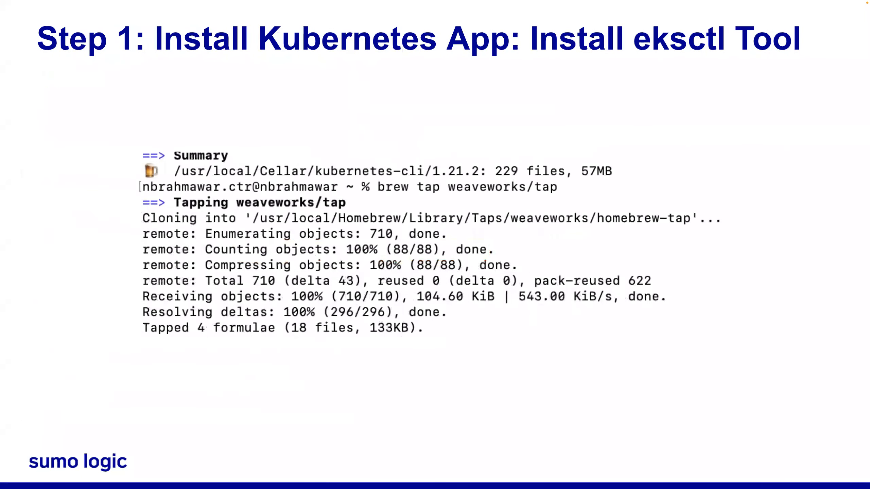
pyautogui.press('Right')
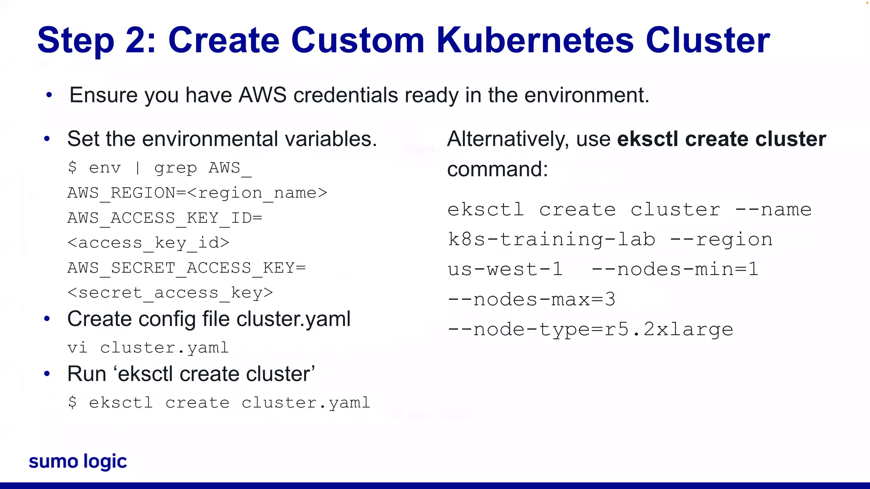
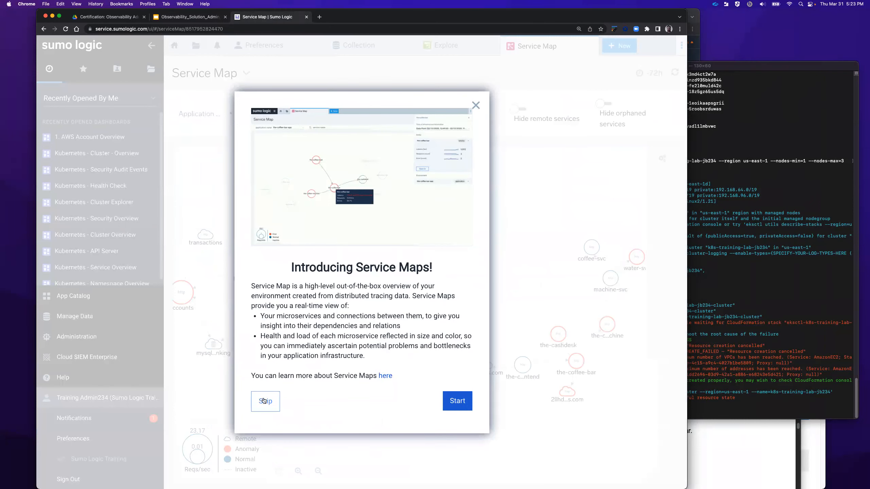
# Step: Skip the Service Maps introduction and examine the KPI summaries of the-coffee-machine, machine-svc and the-cashdesk services
pyautogui.click(263, 397)
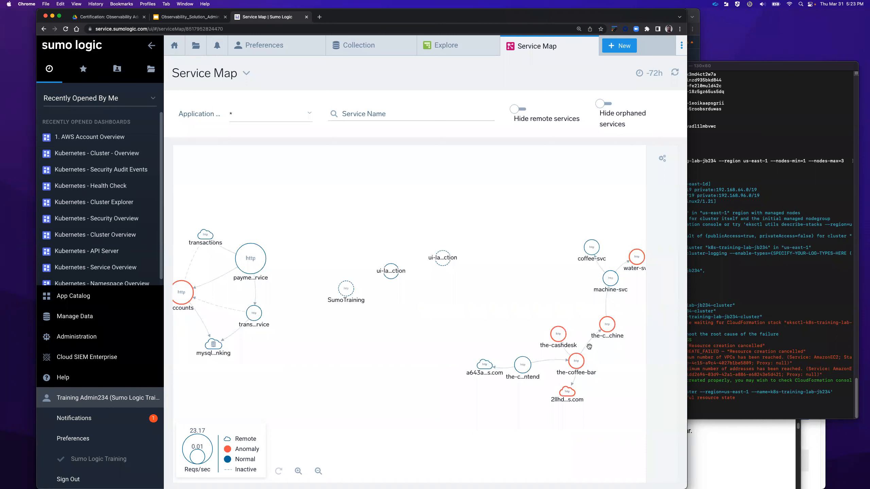
pyautogui.moveTo(613, 328)
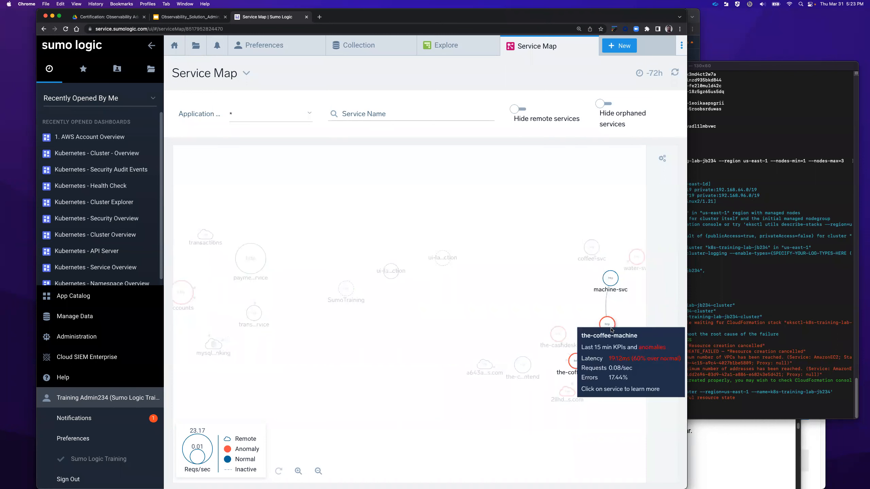
pyautogui.moveTo(613, 280)
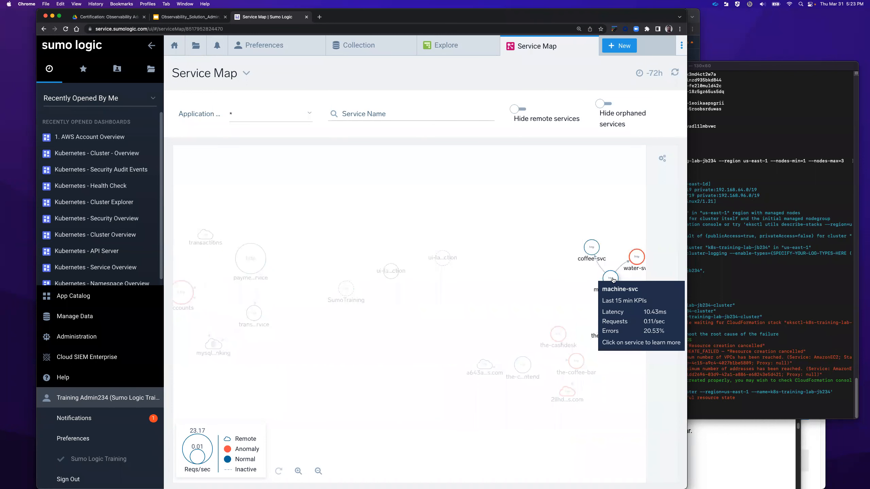
pyautogui.moveTo(559, 335)
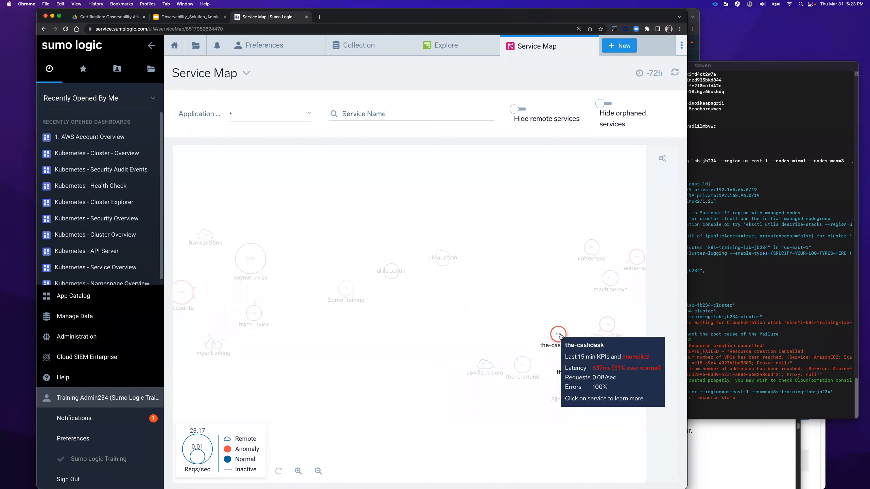
# Step: Filter the Service Map to show only the-coffee-bar-app application
pyautogui.click(269, 117)
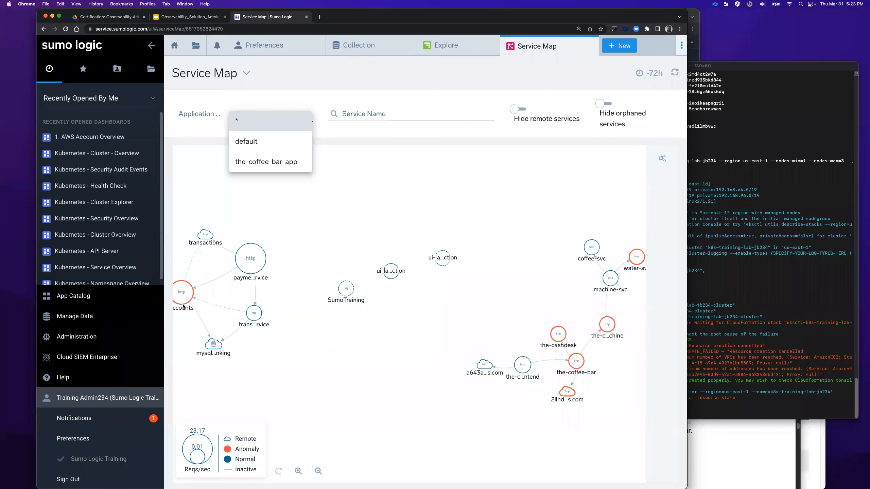
pyautogui.click(264, 45)
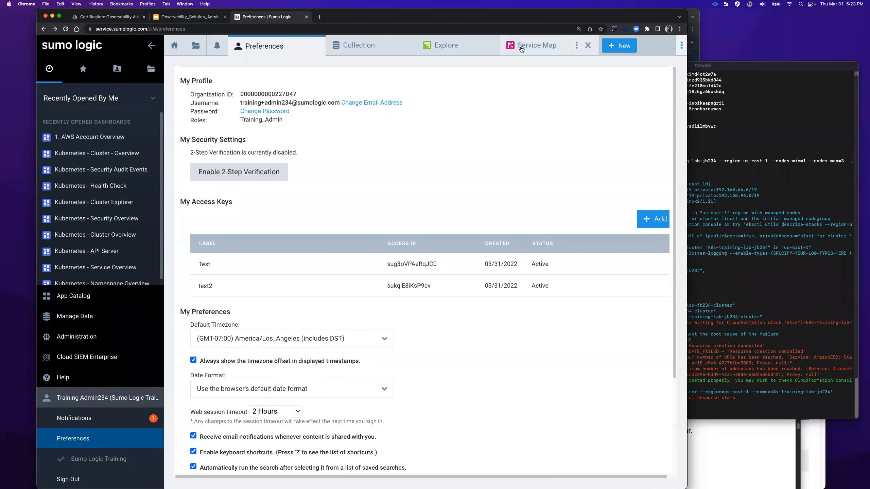
pyautogui.click(521, 50)
pyautogui.click(274, 119)
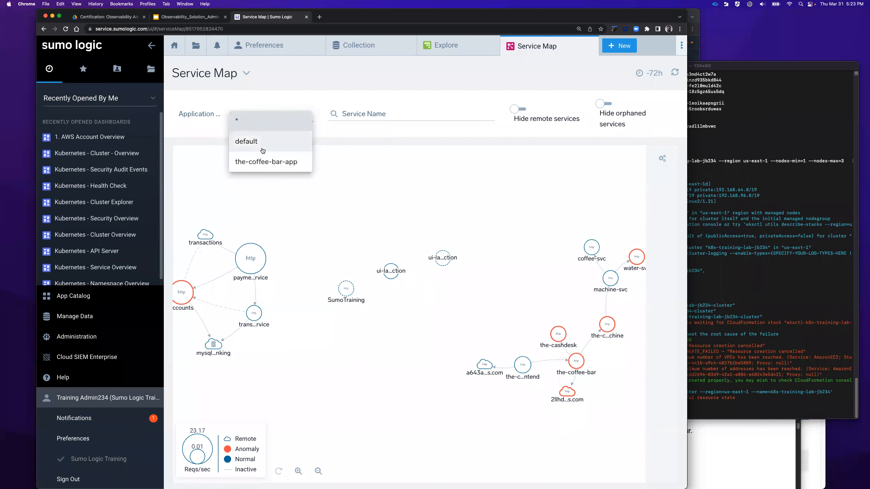
pyautogui.click(268, 166)
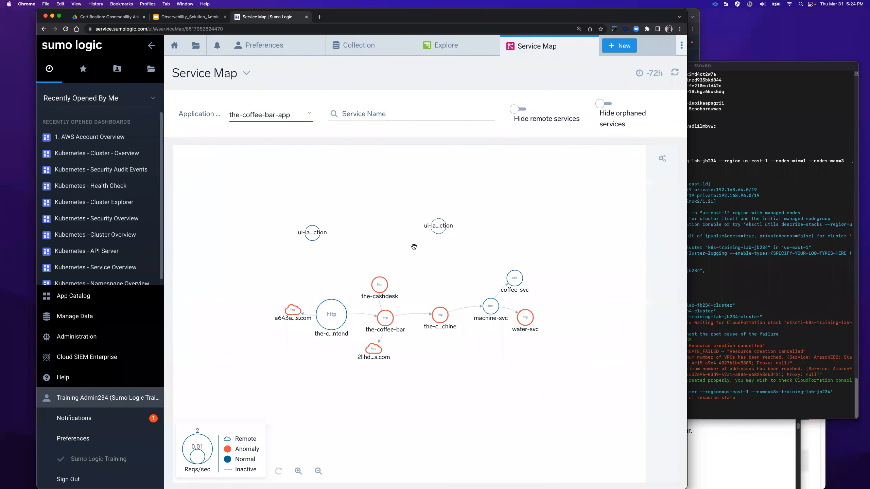
# Step: Show the Service Map settings and bring up the entity details of the water-svc service
pyautogui.click(661, 159)
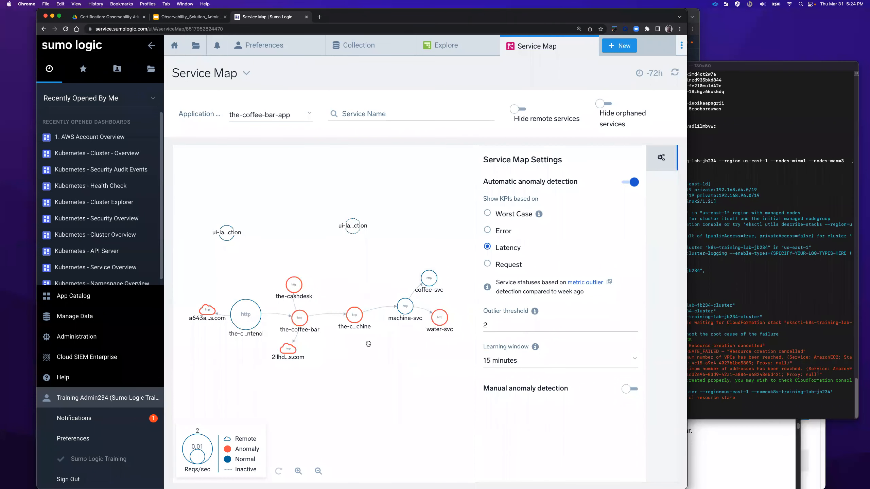
pyautogui.moveTo(356, 320)
pyautogui.click(440, 328)
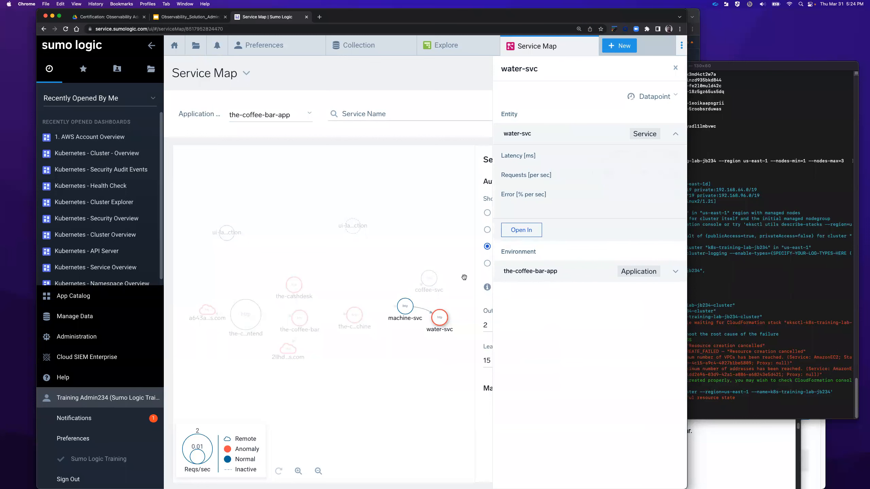
pyautogui.click(437, 321)
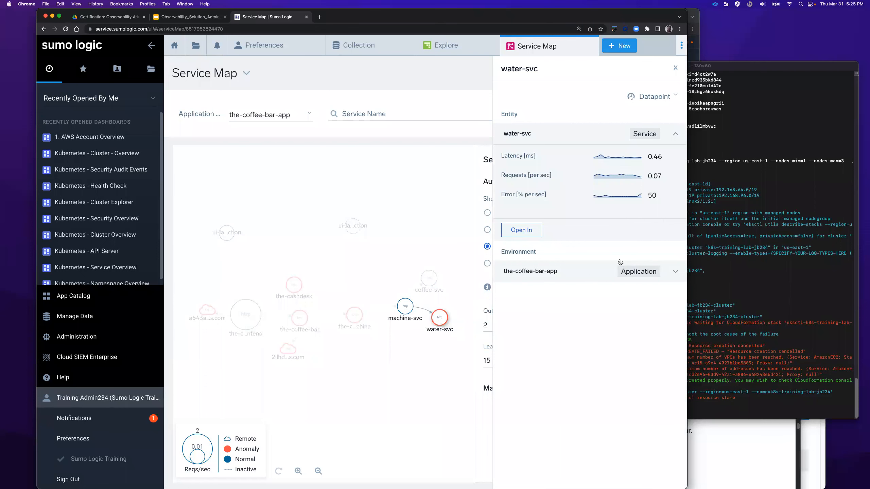
# Step: Check the Demo: Service Dashboards slide and its notes in the Observability_Solution_Admin_Deck, and return to the Sumo Logic Service Map
pyautogui.click(204, 16)
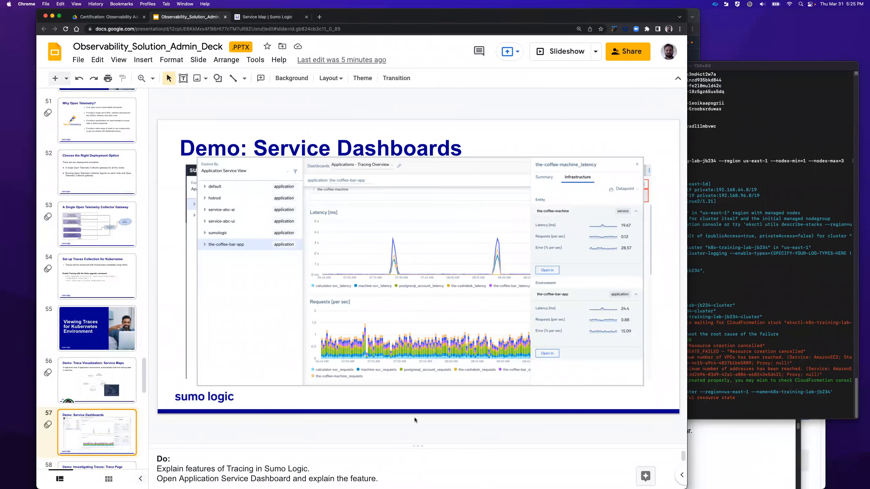
pyautogui.scroll(-1, 414, 420)
pyautogui.scroll(1, 406, 415)
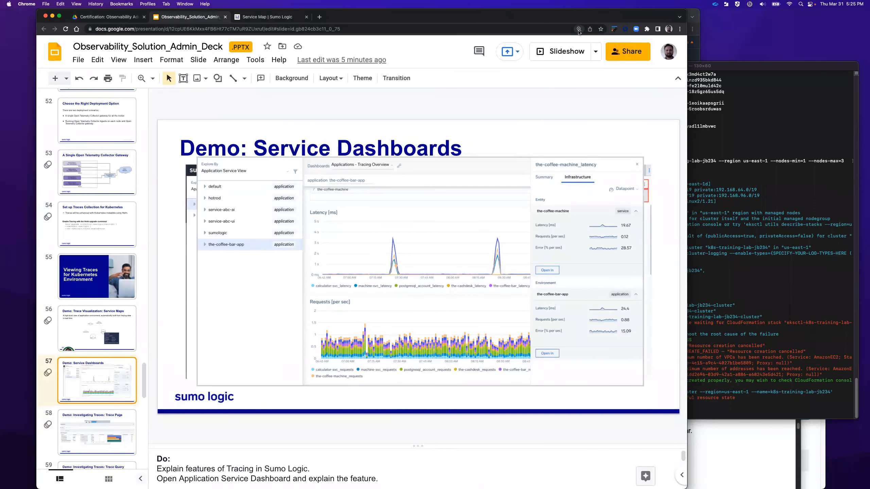
pyautogui.click(260, 16)
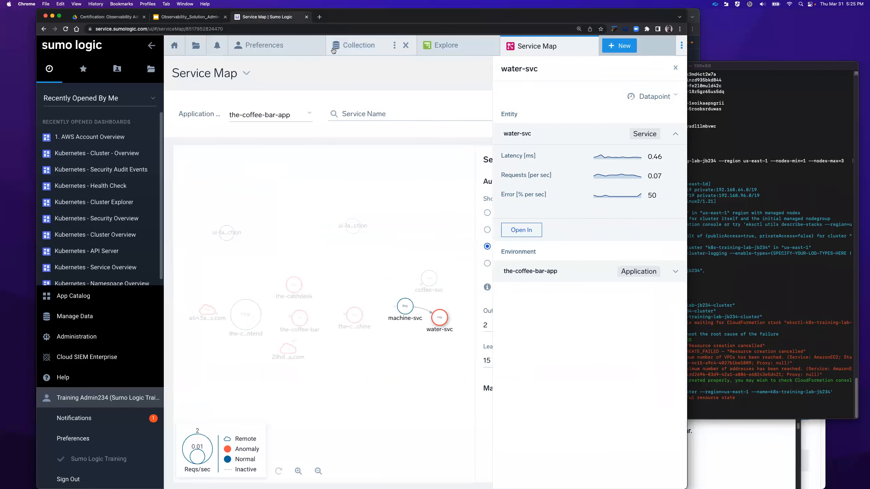
# Step: Open a new Explore page and set it to explore by Application Service View
pyautogui.click(627, 49)
pyautogui.click(629, 194)
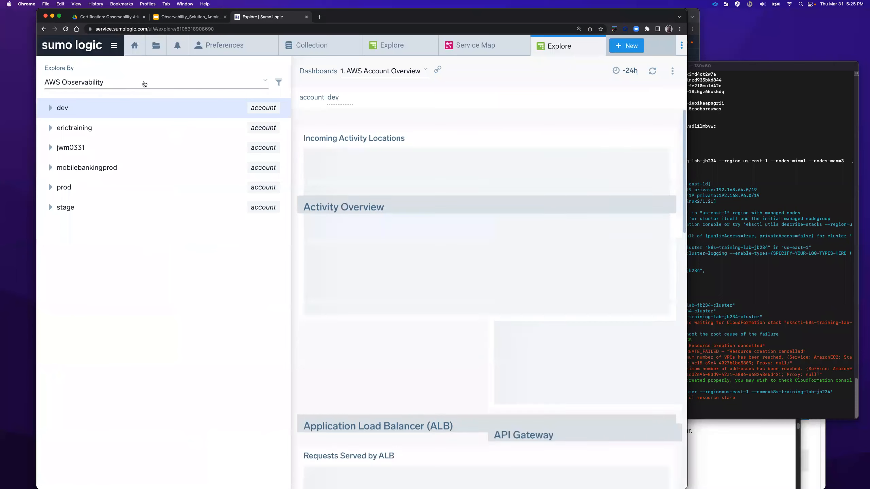
pyautogui.click(144, 84)
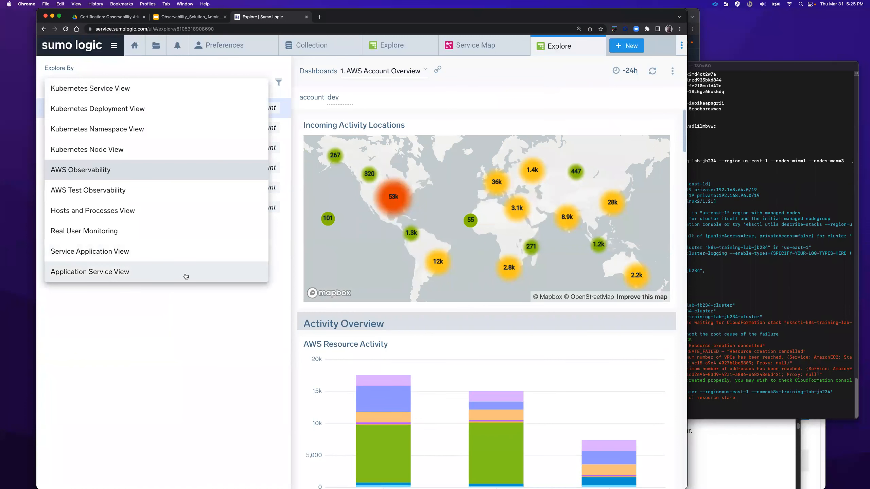
pyautogui.click(186, 273)
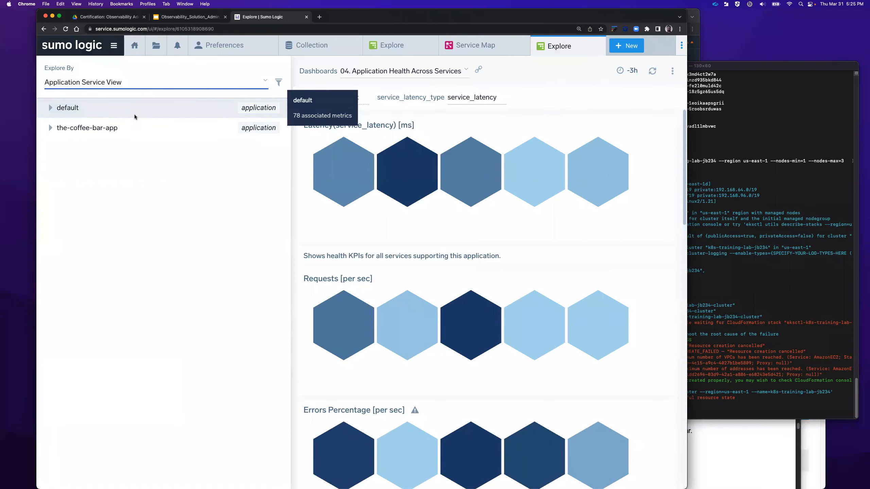
# Step: Select the-coffee-bar-app and examine its latency, requests, errors, application details and architecture panels in the Application Health Across Services dashboard
pyautogui.click(107, 128)
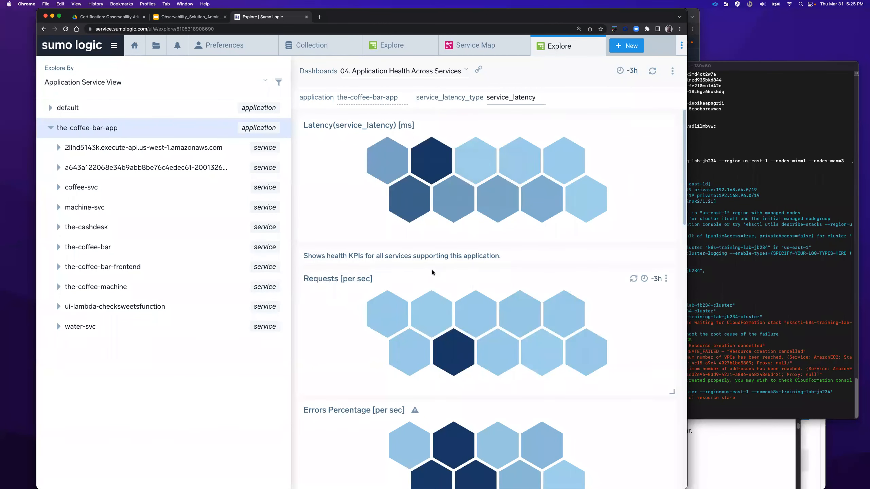
pyautogui.scroll(-9, 432, 272)
pyautogui.scroll(7, 466, 249)
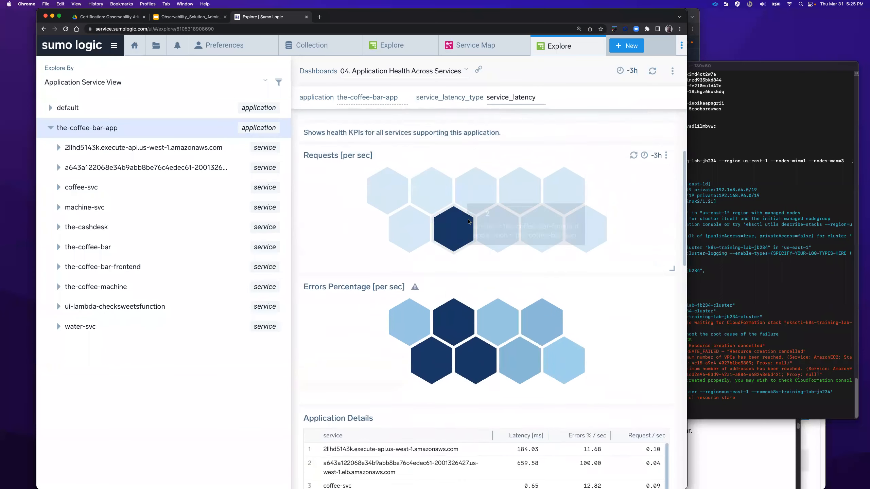
pyautogui.scroll(3, 380, 205)
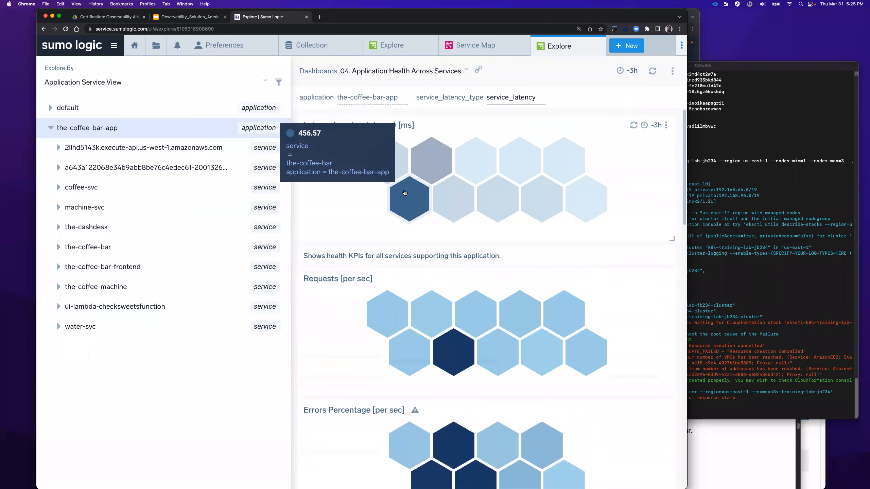
pyautogui.moveTo(422, 166)
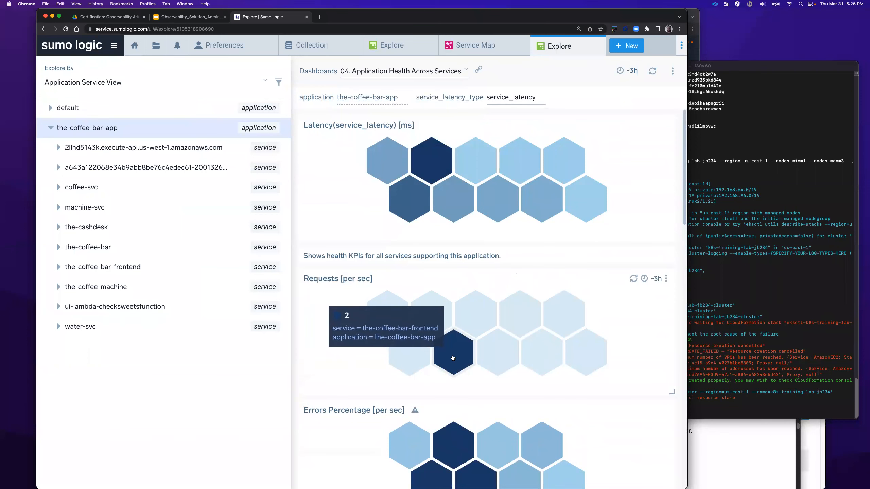
pyautogui.scroll(-15, 460, 357)
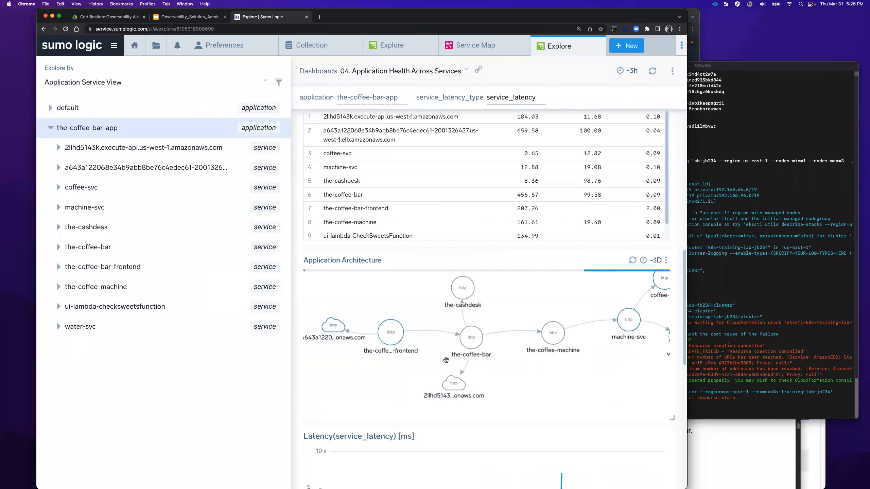
pyautogui.scroll(3, 449, 258)
pyautogui.scroll(2, 449, 258)
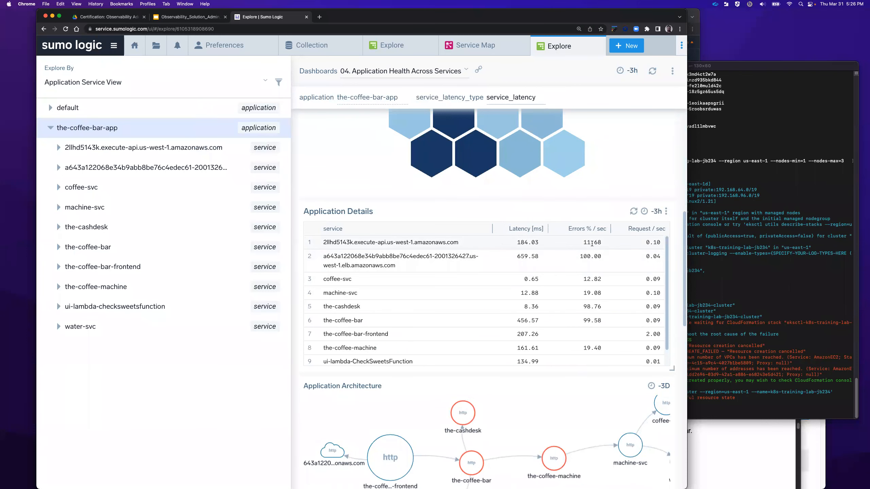
pyautogui.scroll(-2, 540, 318)
pyautogui.scroll(-2, 538, 390)
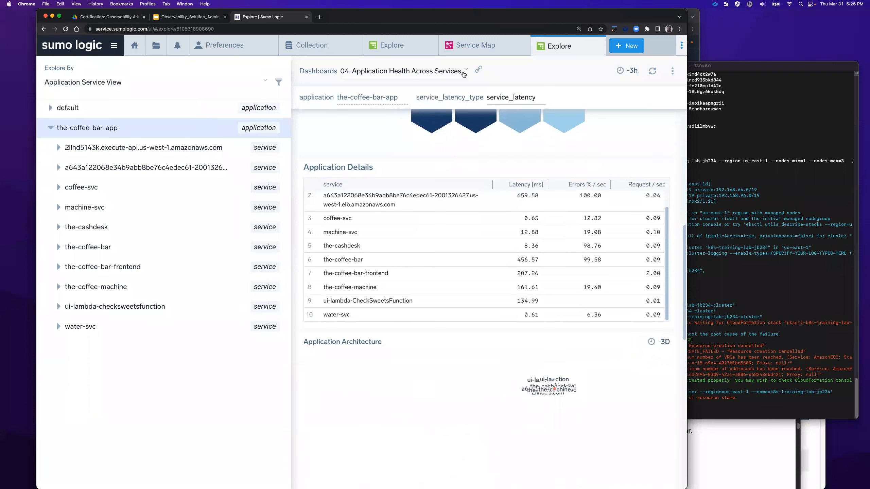
# Step: Switch the-coffee-bar-app to the 11. RUM - Overview - Application dashboard and look over its panels
pyautogui.click(465, 70)
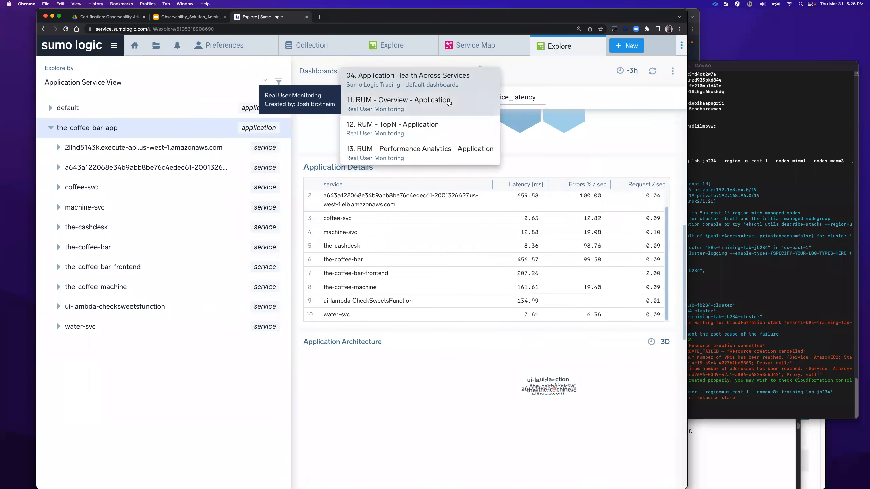
pyautogui.click(454, 96)
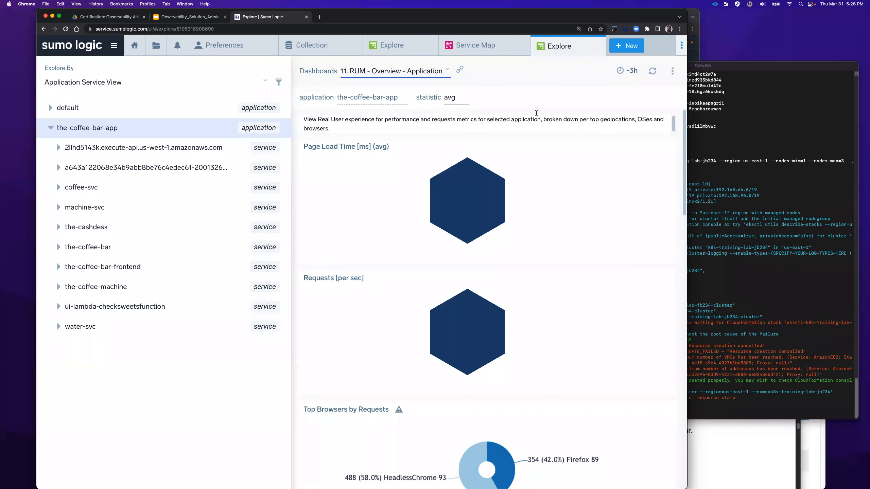
pyautogui.scroll(-5, 490, 161)
pyautogui.scroll(5, 490, 161)
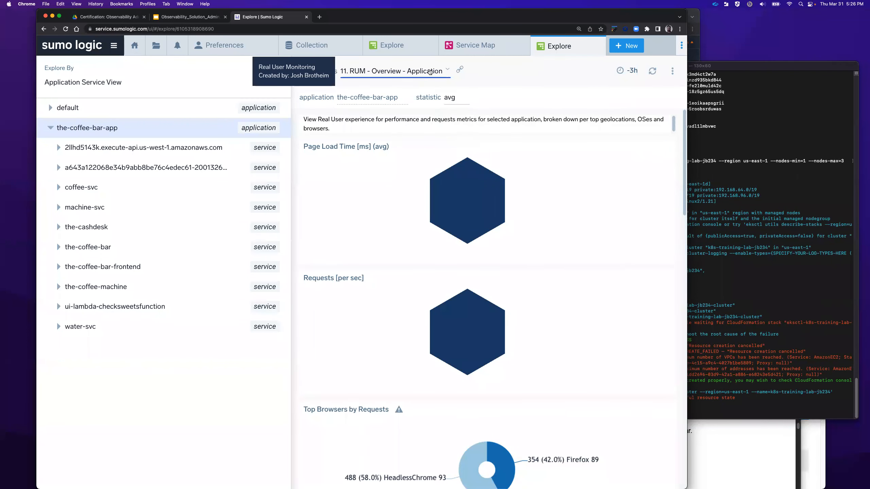
# Step: Switch back to the 04. Application Health Across Services dashboard and open the overview of the-cashdesk service
pyautogui.click(429, 72)
pyautogui.click(380, 125)
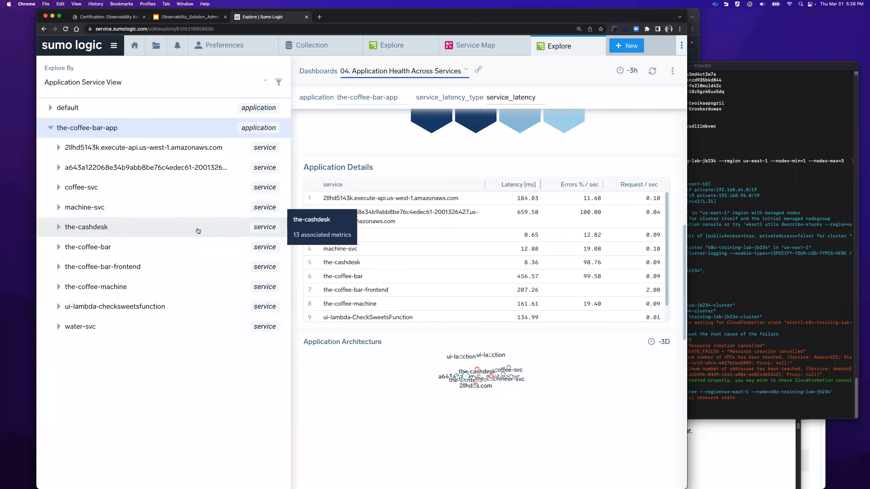
pyautogui.click(69, 231)
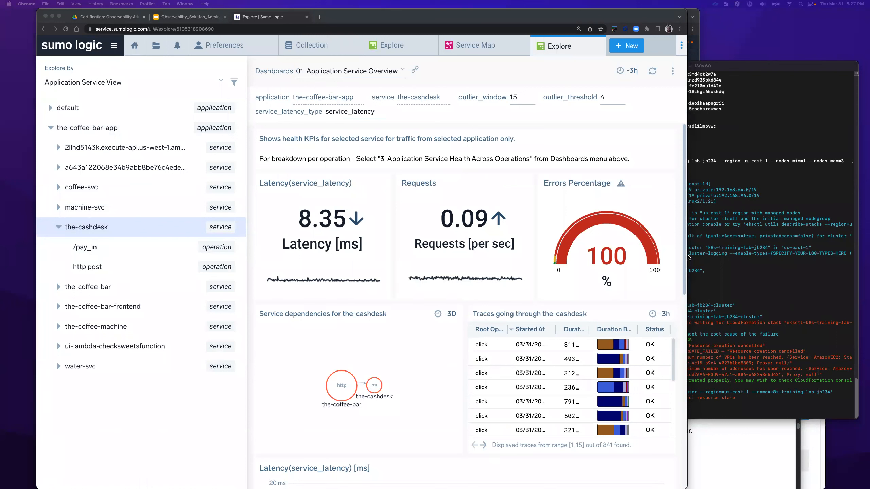
# Step: Open a new Traces page and dismiss the tracing welcome dialog
pyautogui.click(616, 47)
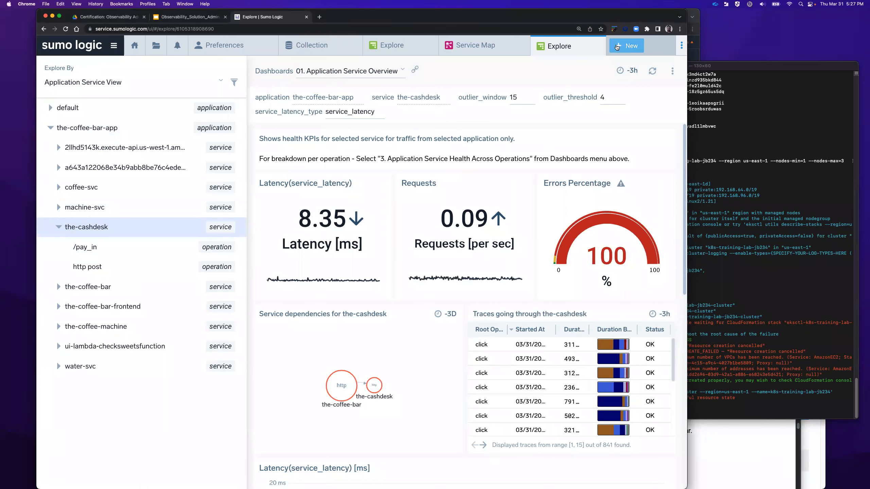
pyautogui.click(616, 47)
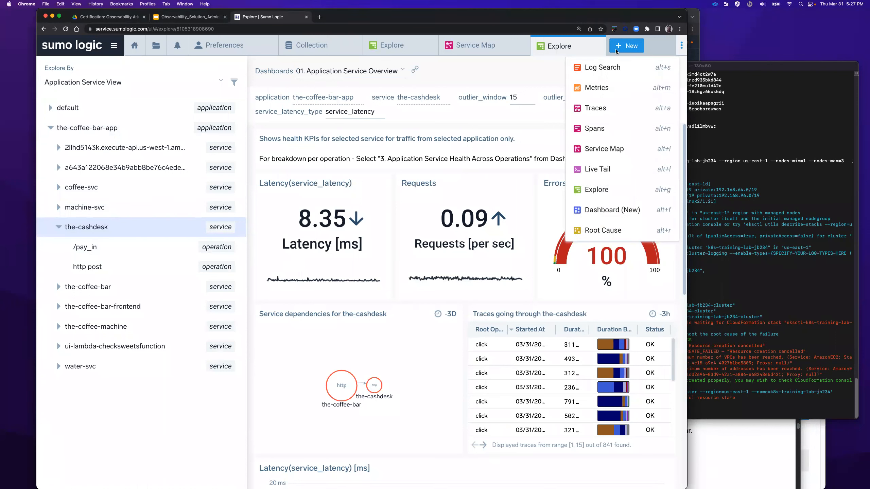
pyautogui.click(612, 115)
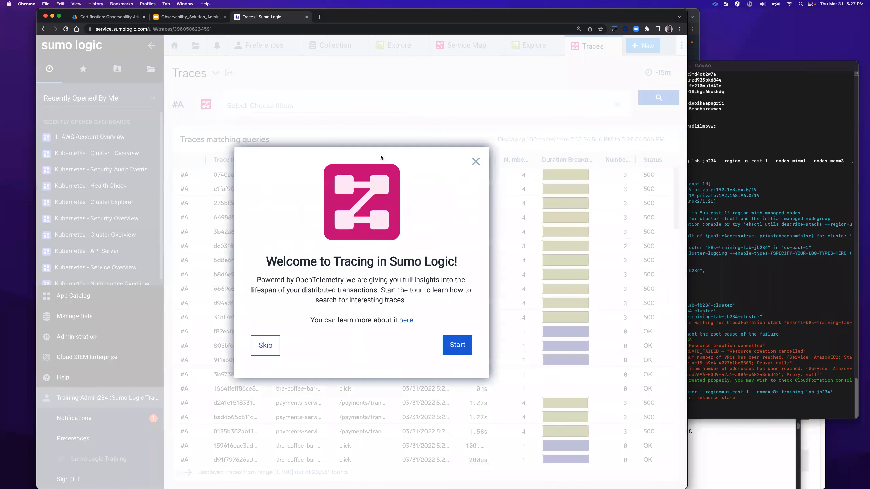
pyautogui.click(474, 161)
# Step: Look at the available trace filter fields, and open the the-coffee-bar-frontend click trace whose ID starts with f82e4feedb40
pyautogui.click(303, 105)
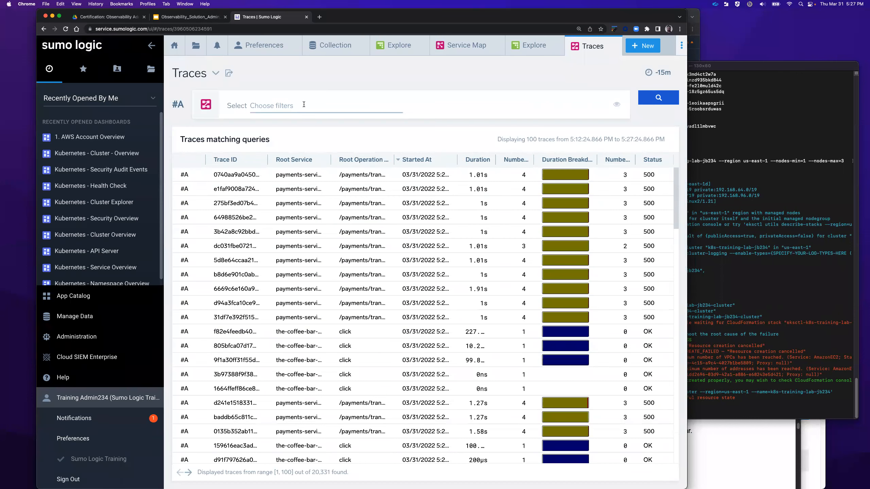
pyautogui.click(428, 99)
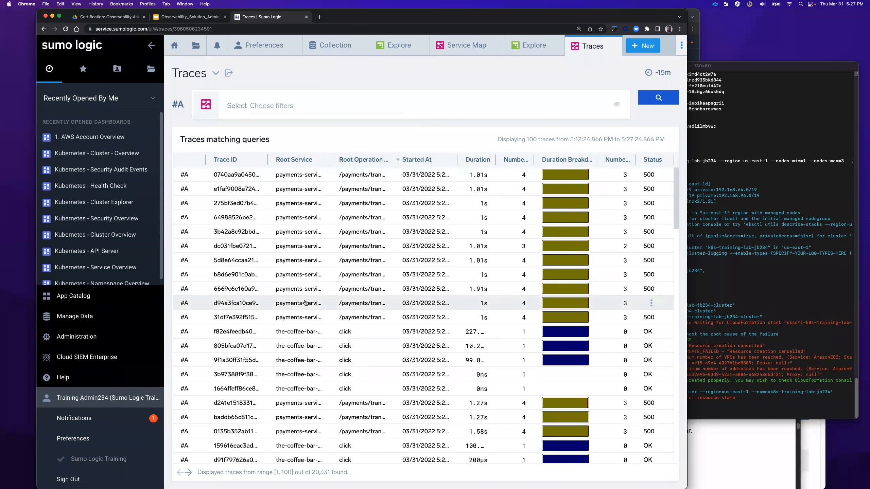
pyautogui.moveTo(315, 332)
pyautogui.mouseDown()
pyautogui.moveTo(289, 332)
pyautogui.moveTo(303, 332)
pyautogui.mouseUp()
pyautogui.click(302, 332)
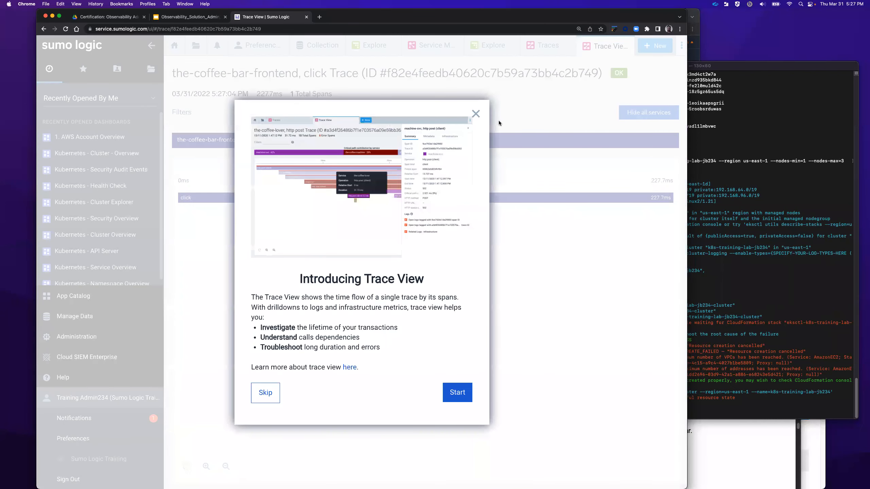
# Step: Close the open click trace view and open a new Traces page from the application service view
pyautogui.click(475, 113)
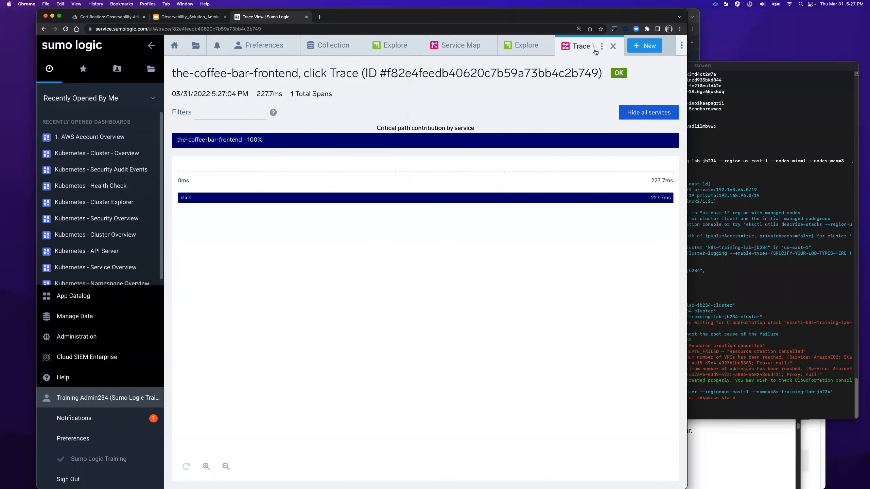
pyautogui.click(611, 46)
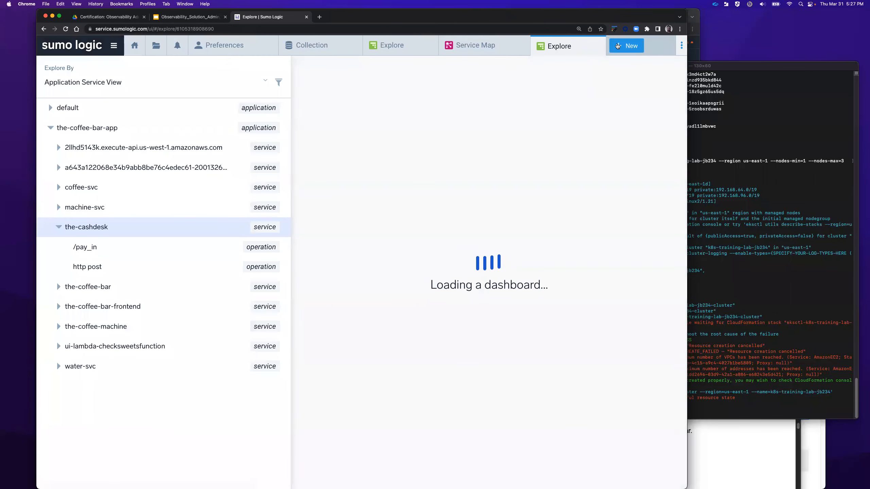
pyautogui.click(617, 46)
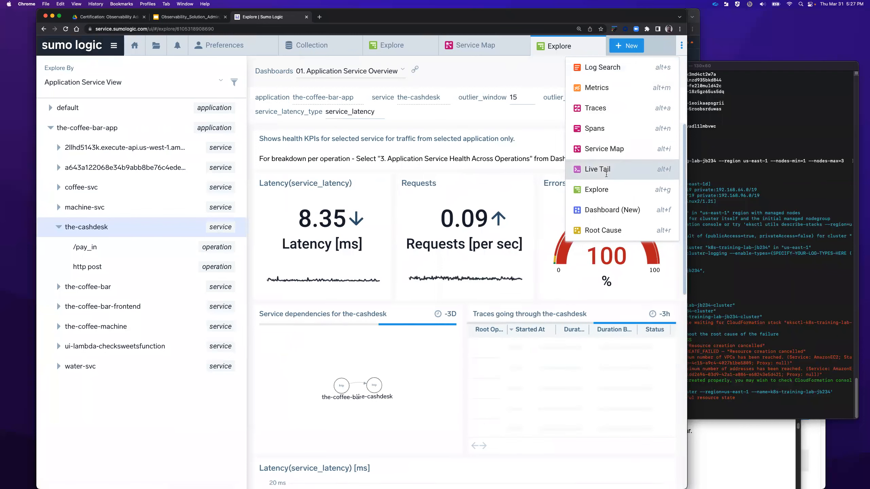
pyautogui.click(602, 108)
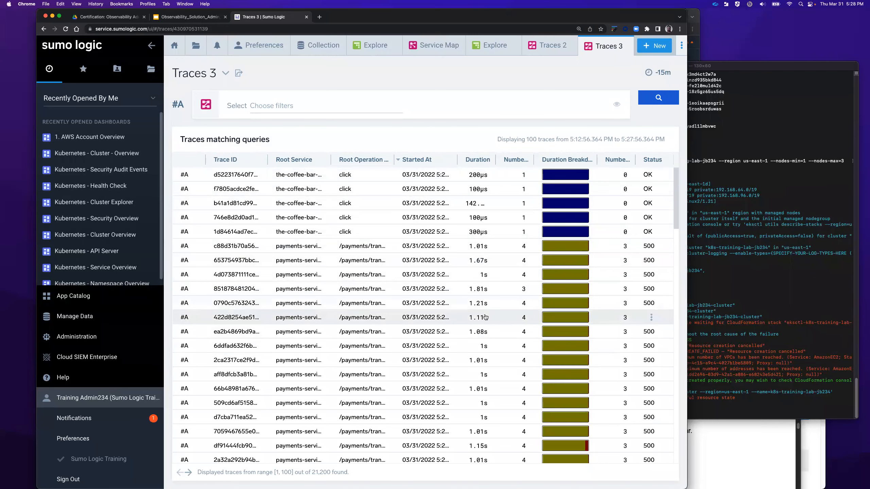
# Step: Look through the matching traces and open the payments-service trace whose ID starts with c88d31b70a56
pyautogui.scroll(-5, 547, 342)
pyautogui.scroll(5, 366, 358)
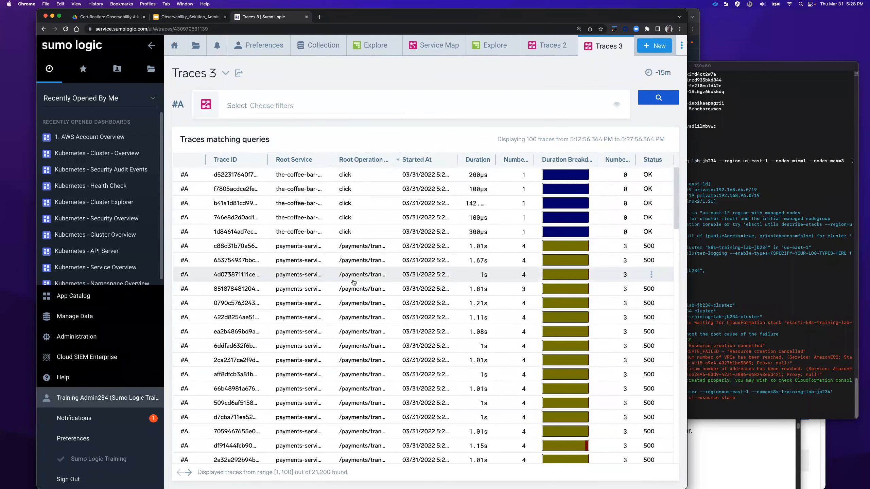
pyautogui.scroll(-10, 411, 345)
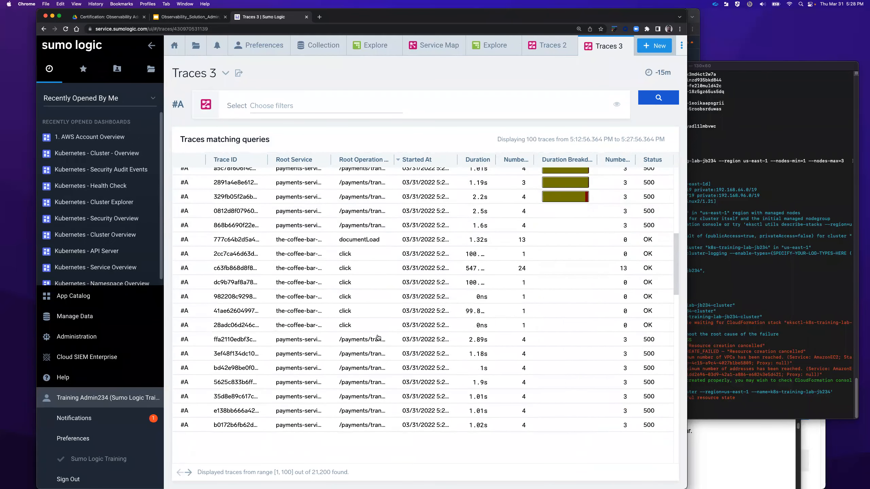
pyautogui.scroll(10, 367, 345)
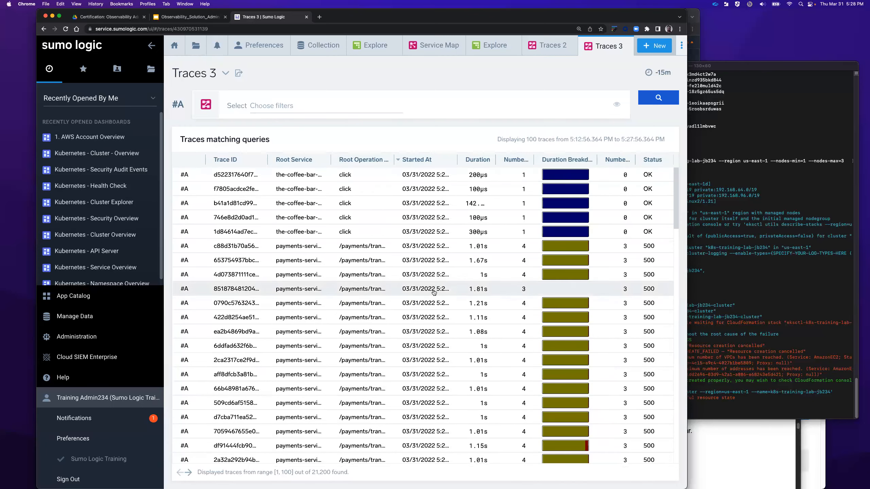
pyautogui.click(347, 251)
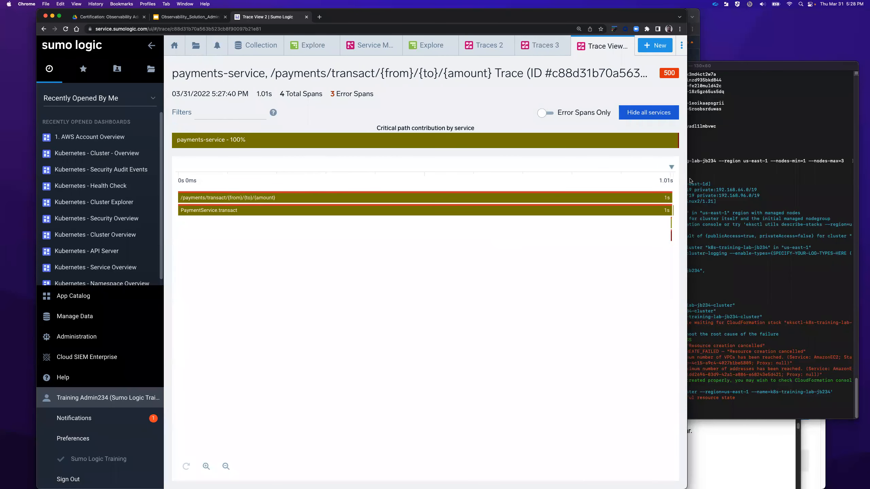
# Step: Widen the browser window to inspect the details of the accounts HTTP GET error span, and return to the Traces 3 list
pyautogui.moveTo(686, 179); pyautogui.dragTo(868, 178)
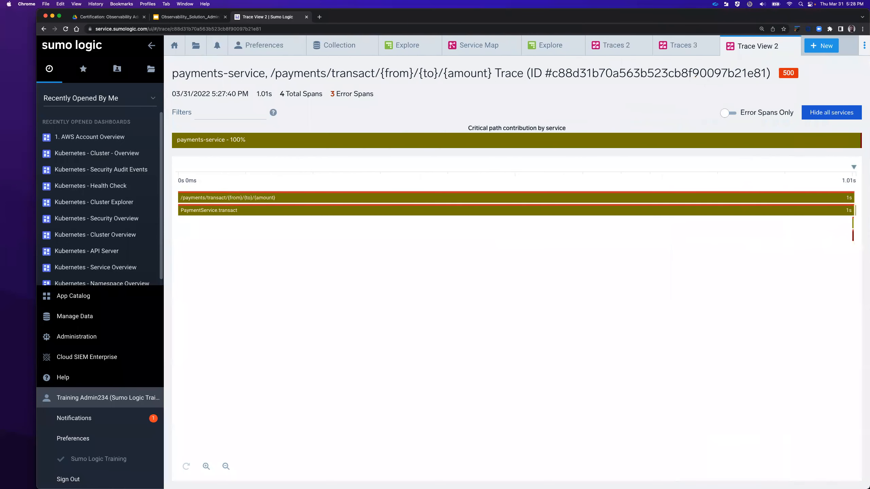
pyautogui.moveTo(853, 227)
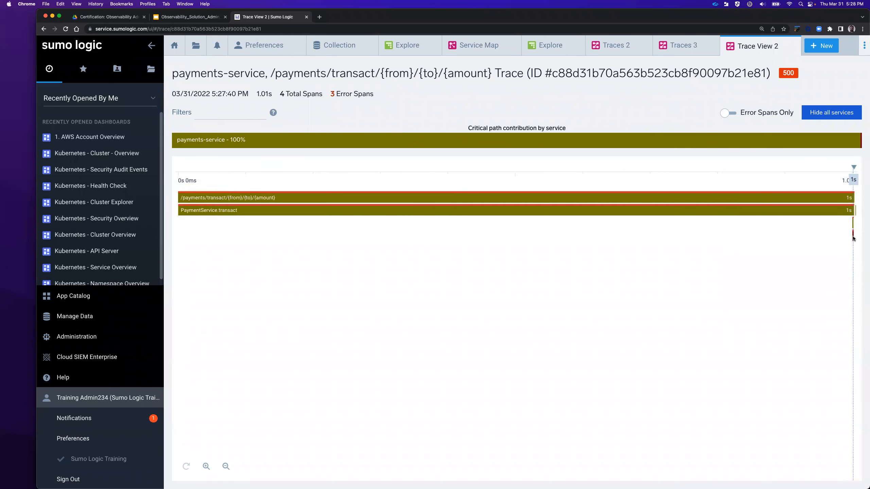
pyautogui.click(853, 236)
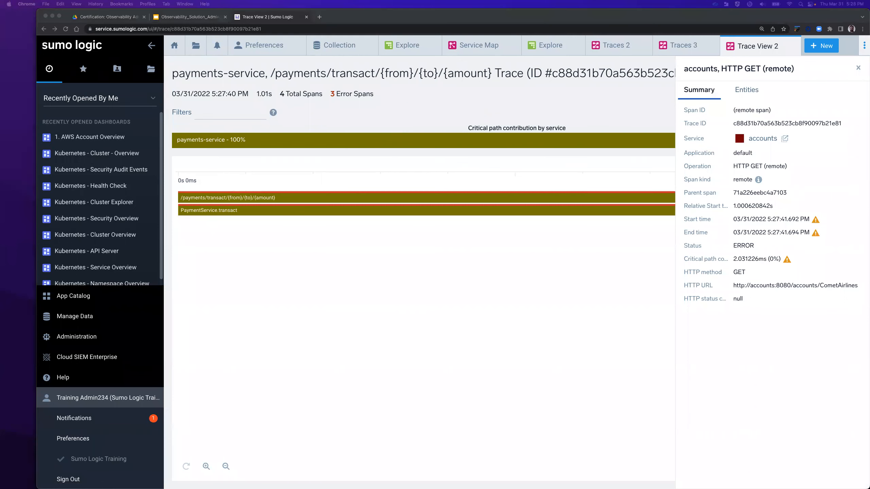
pyautogui.click(681, 51)
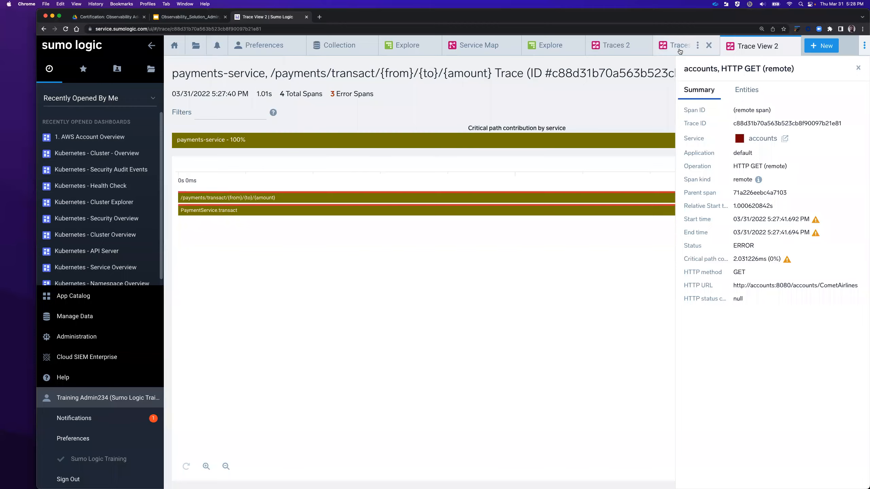
pyautogui.click(679, 51)
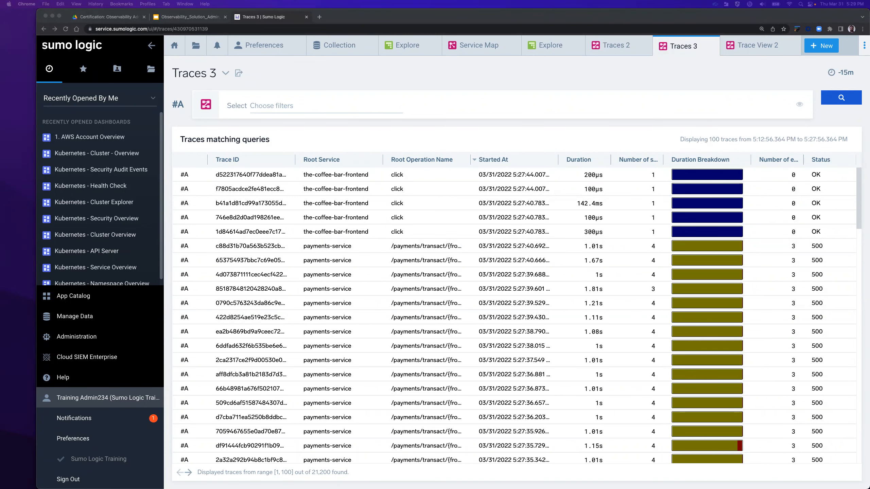
# Step: Switch to the Observability_Solution_Admin_Deck in Google Slides and advance to slide 65, Steps for the Open telemetry Lab
pyautogui.click(185, 17)
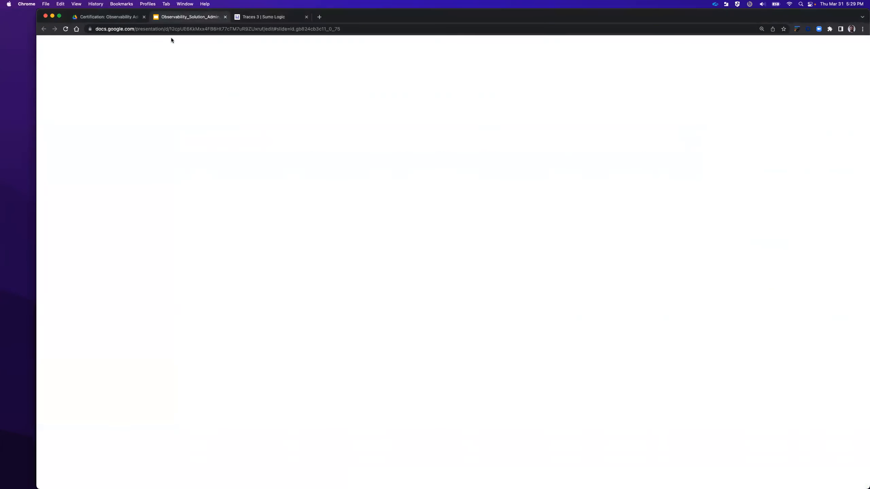
pyautogui.scroll(-5, 111, 313)
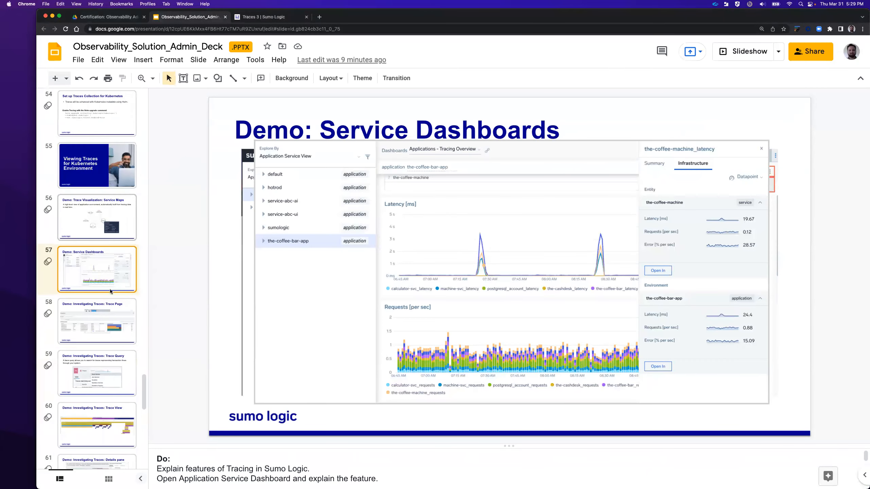
pyautogui.click(111, 376)
pyautogui.press('Down')
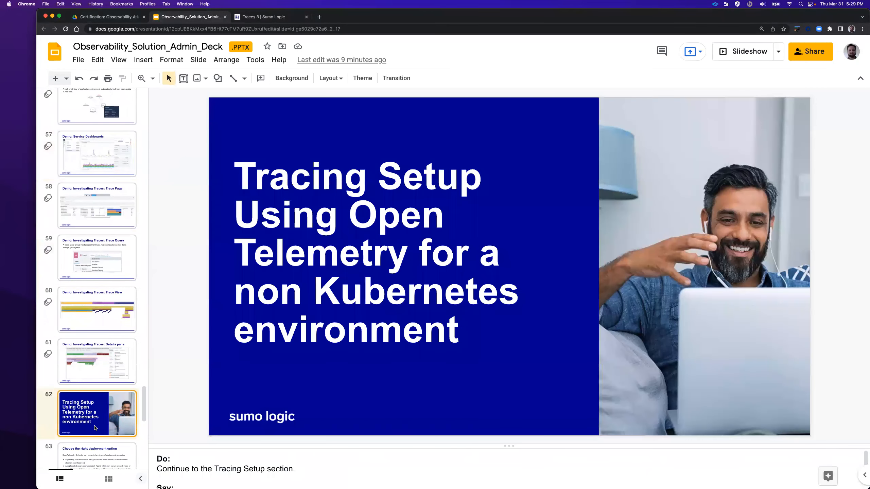
pyautogui.press('Down')
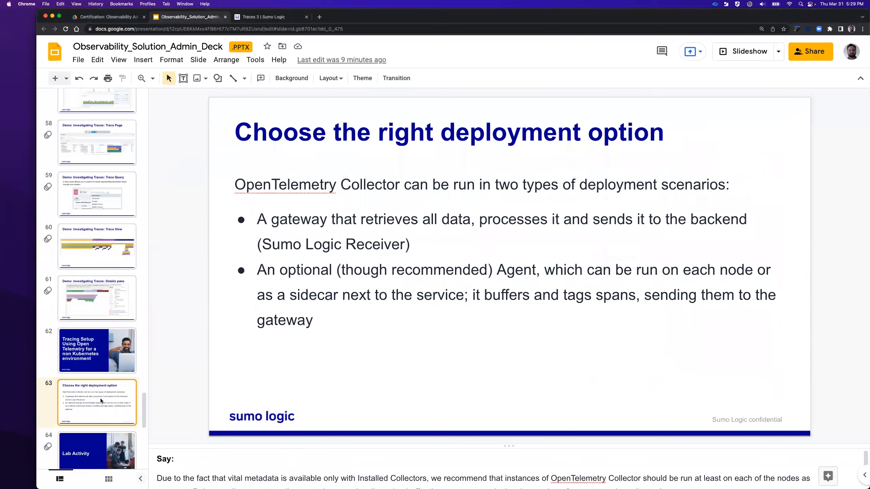
pyautogui.scroll(-3, 100, 398)
pyautogui.click(107, 391)
pyautogui.click(84, 453)
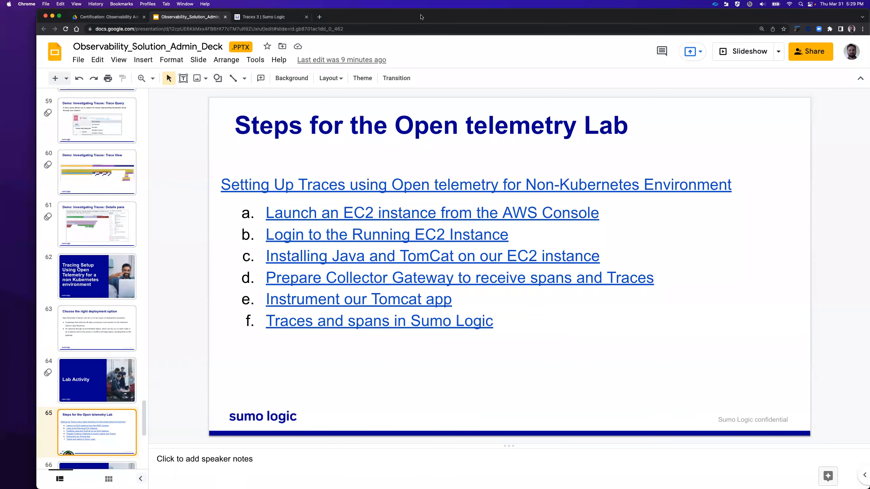
# Step: Move the overlapping browser windows aside and bring the CertJam_Obs_Admin_Lab_Guide PDF in Preview to the front of the desktop
pyautogui.moveTo(421, 16); pyautogui.dragTo(409, 173)
pyautogui.moveTo(221, 13); pyautogui.dragTo(183, 212)
pyautogui.moveTo(321, 172); pyautogui.dragTo(332, 204)
pyautogui.click(283, 168)
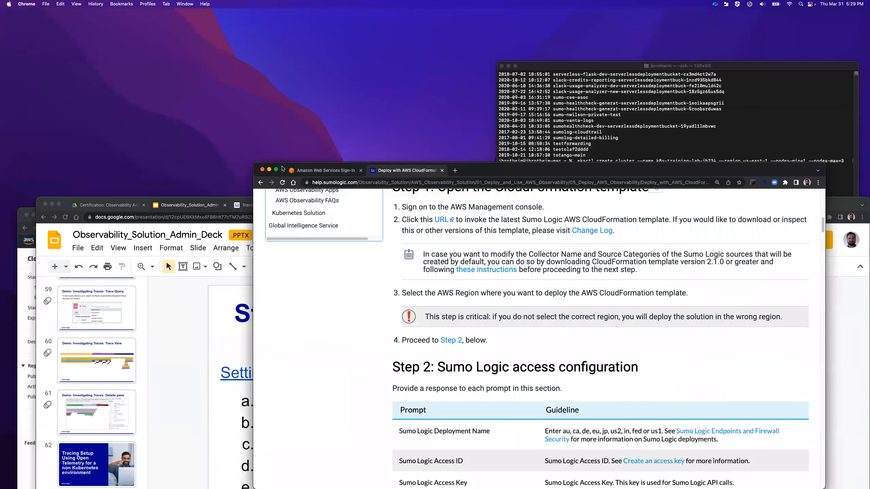
pyautogui.moveTo(338, 171); pyautogui.dragTo(51, 30)
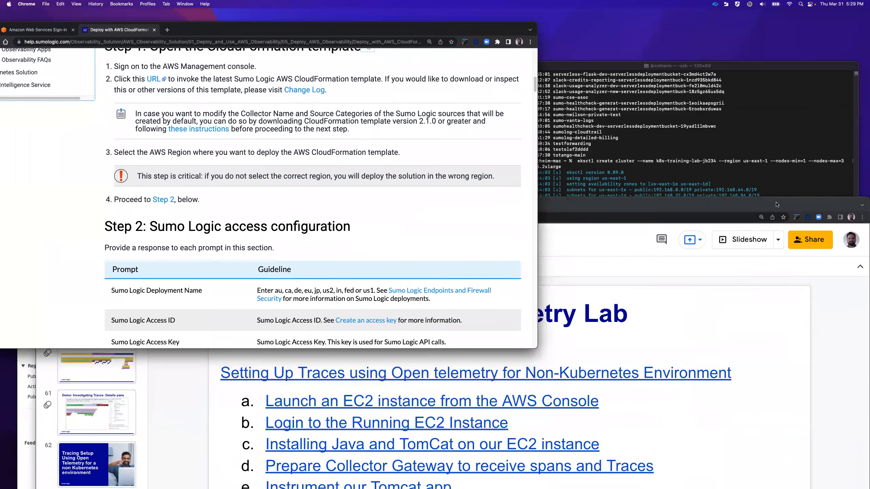
pyautogui.moveTo(856, 209); pyautogui.dragTo(480, 265)
pyautogui.click(697, 415)
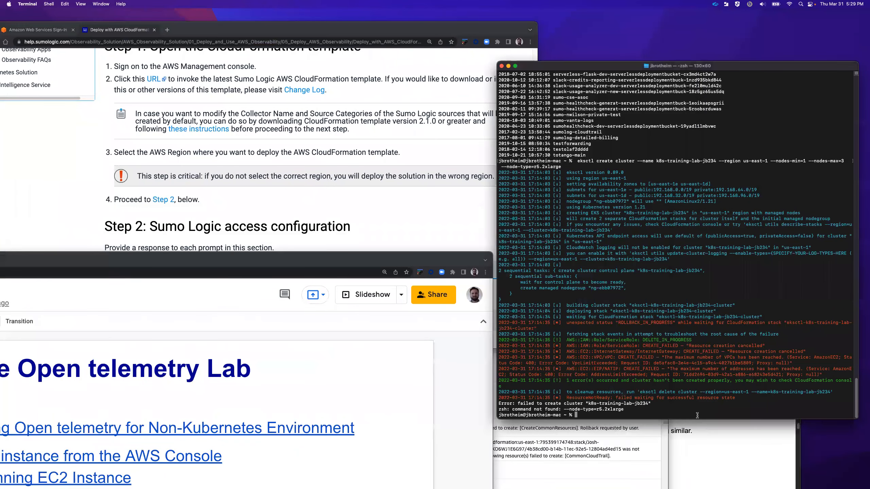
pyautogui.click(704, 425)
pyautogui.moveTo(541, 300); pyautogui.dragTo(510, 126)
# Step: Find Lab 3b on page 28 of the lab guide and highlight its title, Setting Up Trace Points using OpenTelemetry for a non-Kubernetes Environment
pyautogui.scroll(-16, 514, 186)
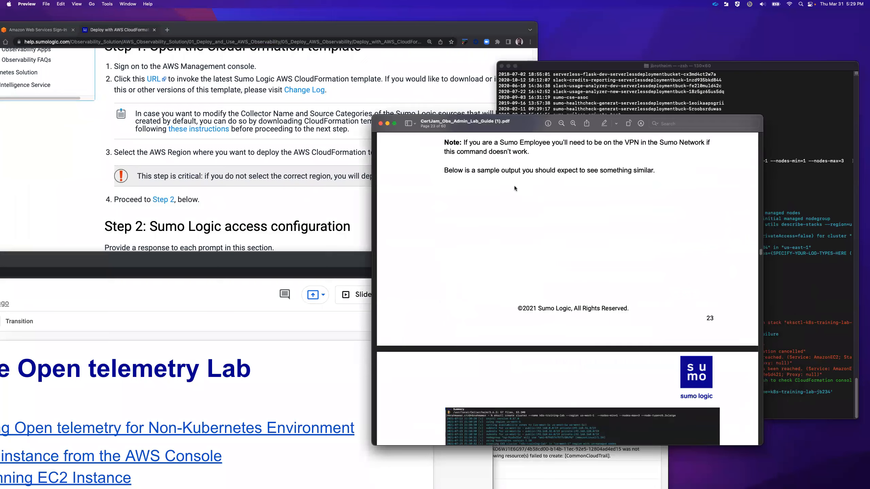
pyautogui.scroll(-20, 510, 243)
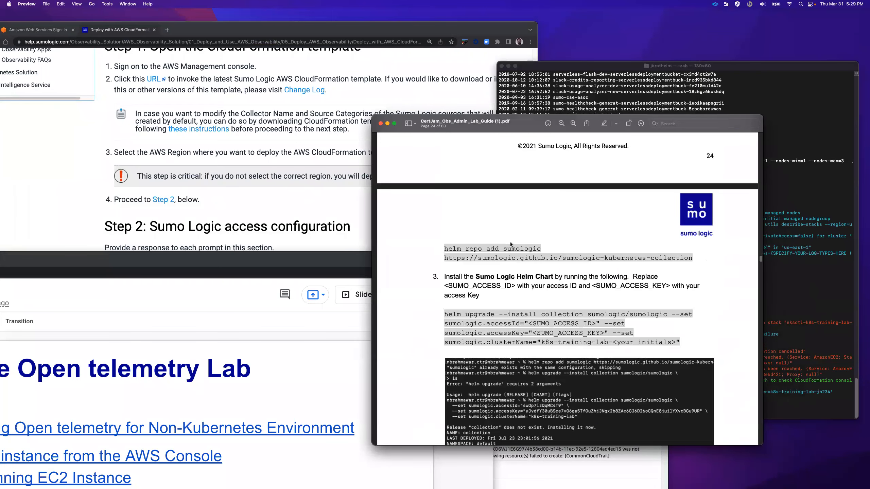
pyautogui.scroll(-10, 510, 242)
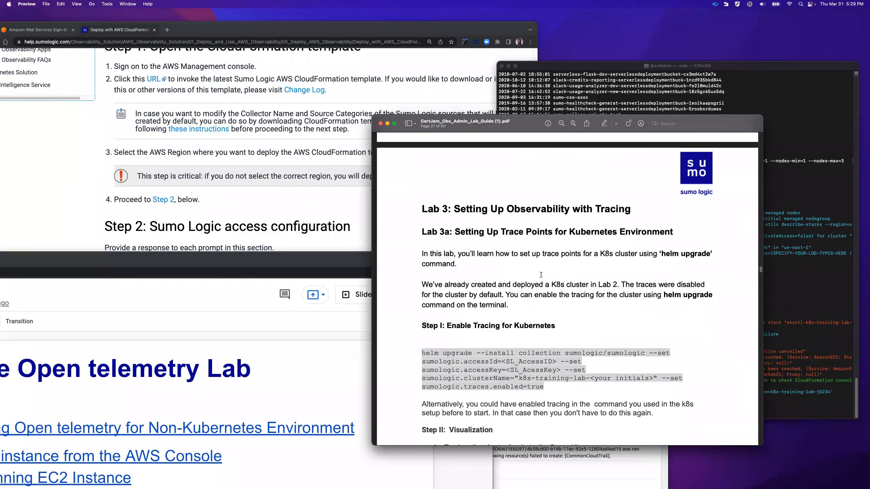
pyautogui.scroll(-10, 589, 280)
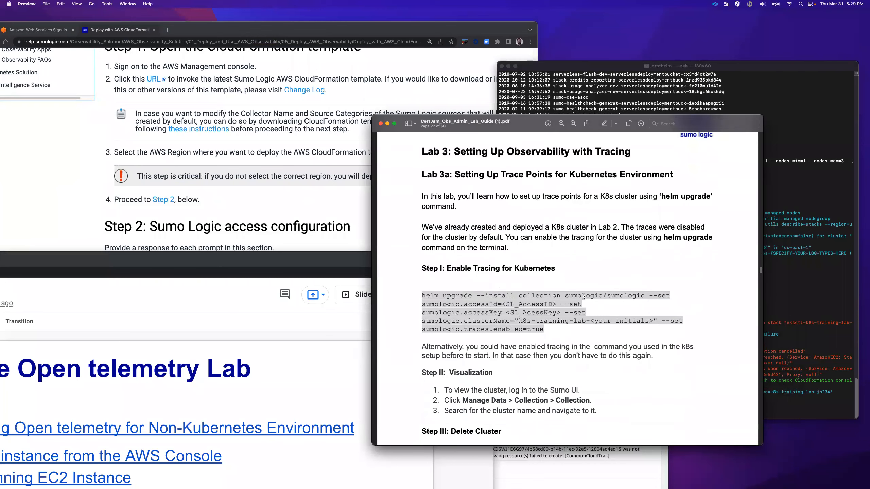
pyautogui.scroll(-5, 583, 296)
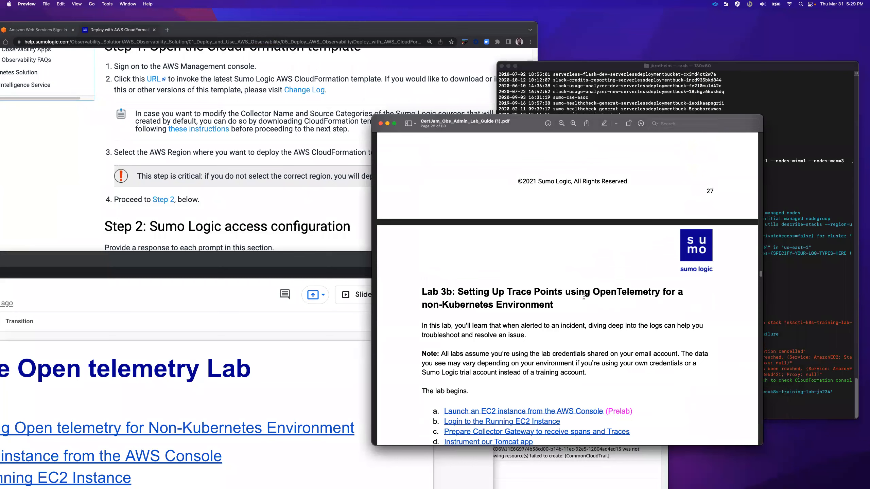
pyautogui.scroll(-5, 584, 296)
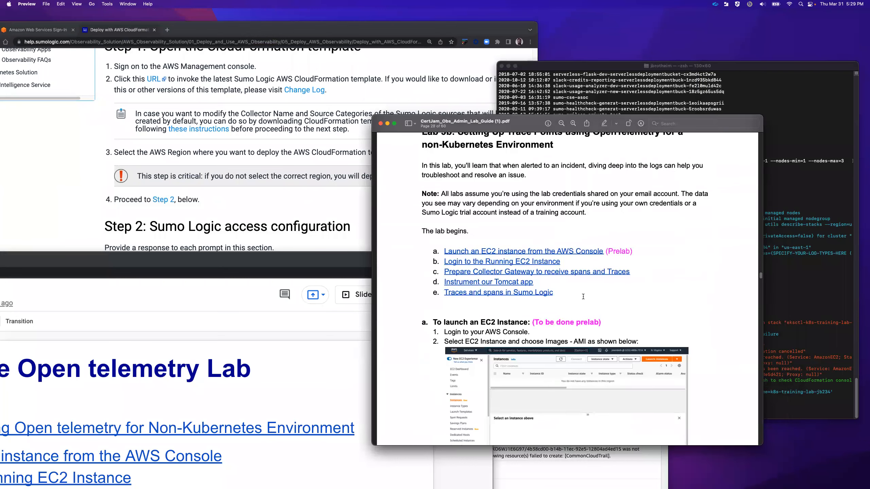
pyautogui.scroll(-3, 582, 297)
pyautogui.scroll(4, 581, 296)
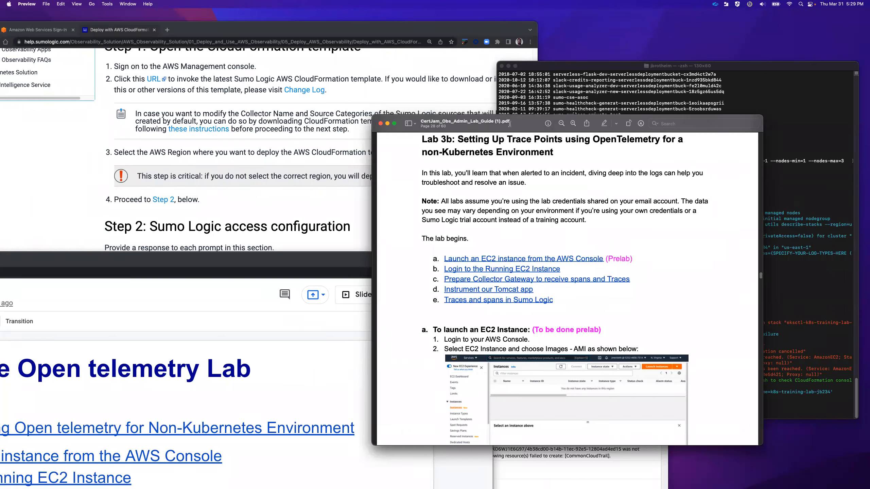
pyautogui.moveTo(567, 148); pyautogui.dragTo(469, 135)
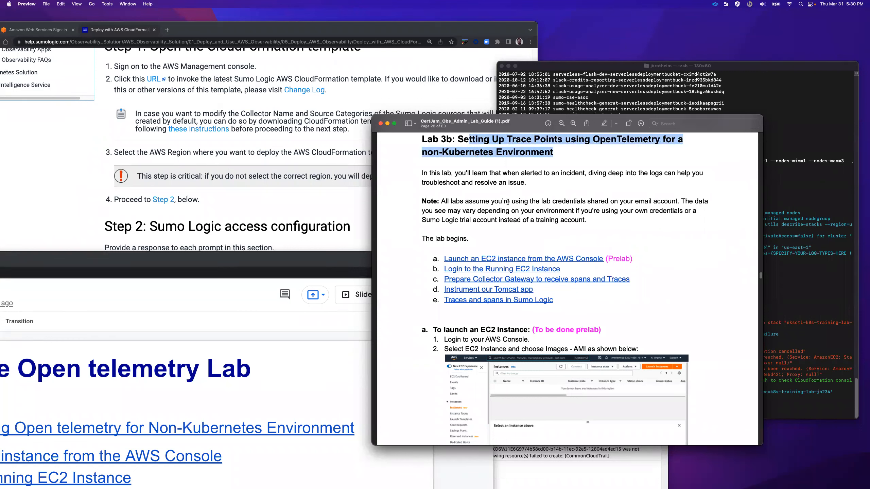
# Step: Follow the link for launching an EC2 instance from the AWS Console and examine its prelab instructions and regional image table
pyautogui.click(582, 262)
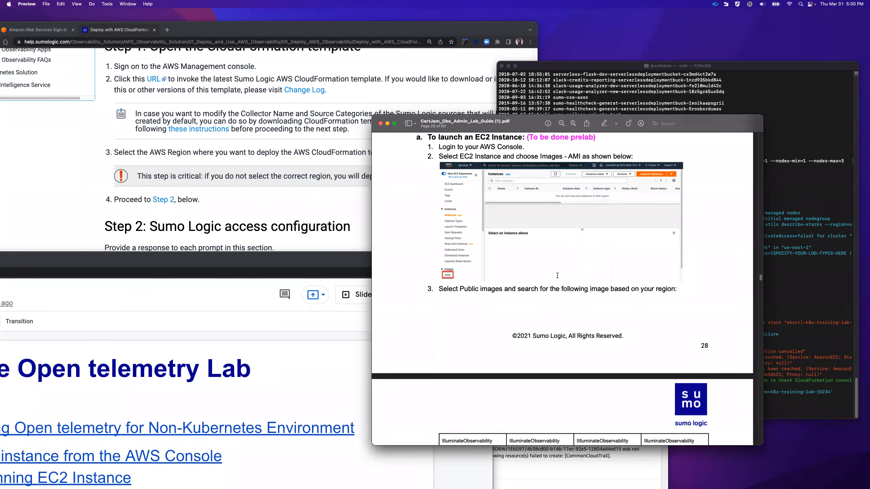
pyautogui.scroll(-4, 557, 276)
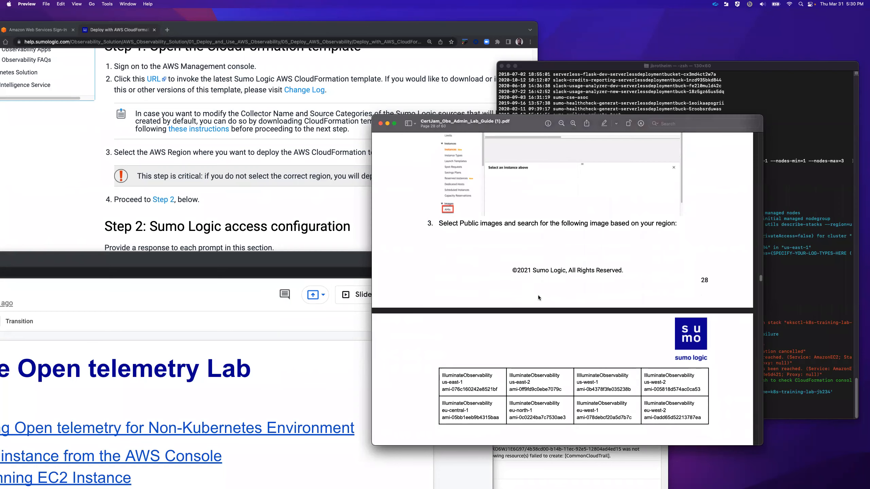
pyautogui.scroll(6, 538, 297)
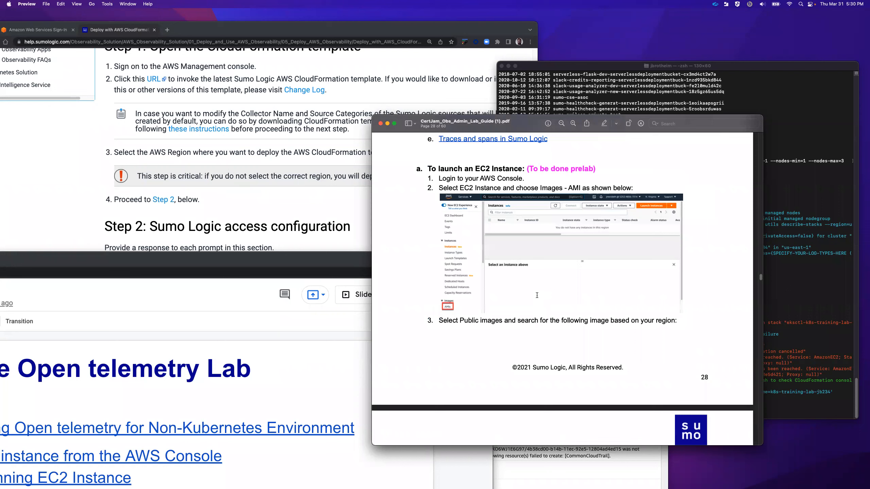
pyautogui.scroll(-6, 537, 295)
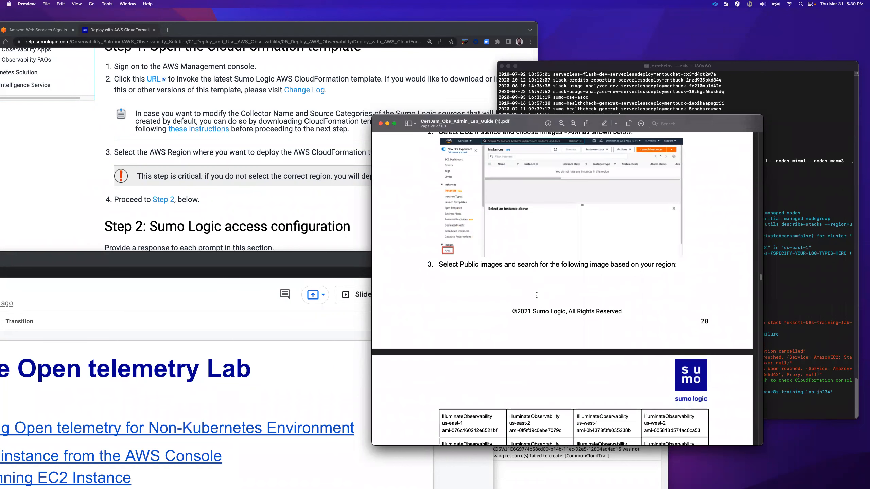
pyautogui.scroll(10, 527, 306)
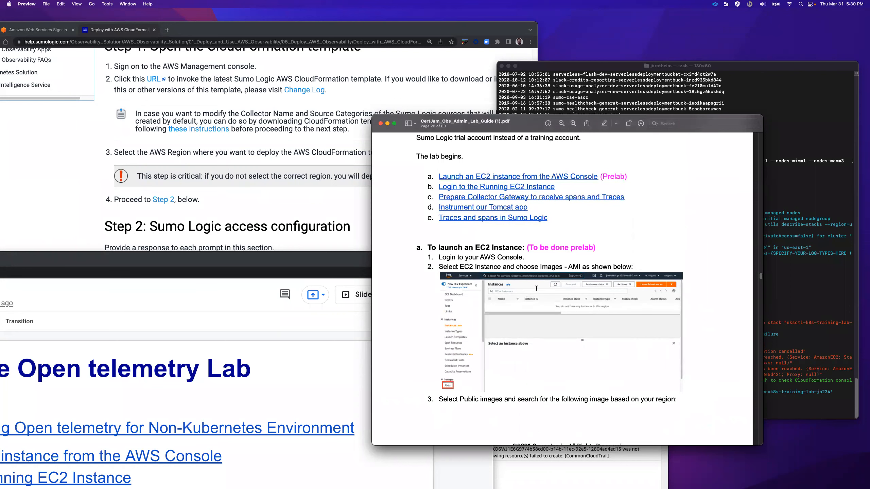
pyautogui.scroll(-7, 493, 311)
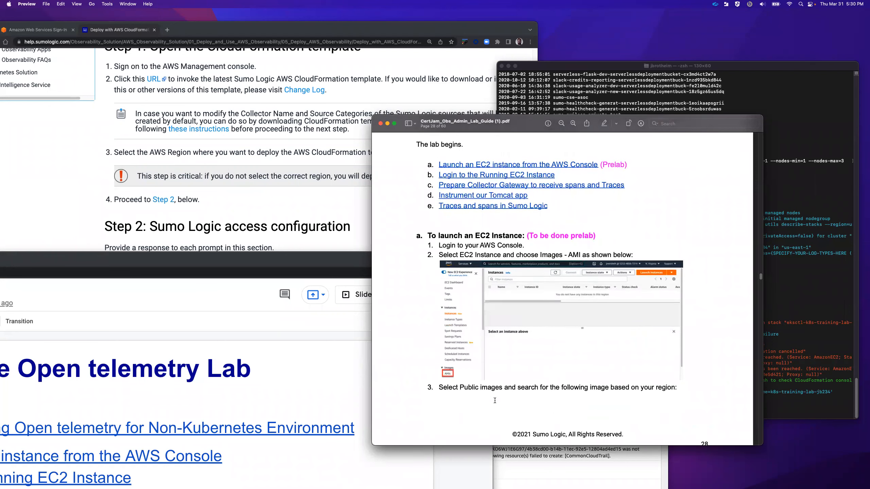
# Step: Examine the regional image table in the lab guide, highlighting the IlluminateObservability us-east-1 entry, and review the preceding EC2 launch instructions
pyautogui.scroll(-2, 494, 395)
pyautogui.moveTo(493, 407); pyautogui.dragTo(440, 392)
pyautogui.scroll(2, 486, 396)
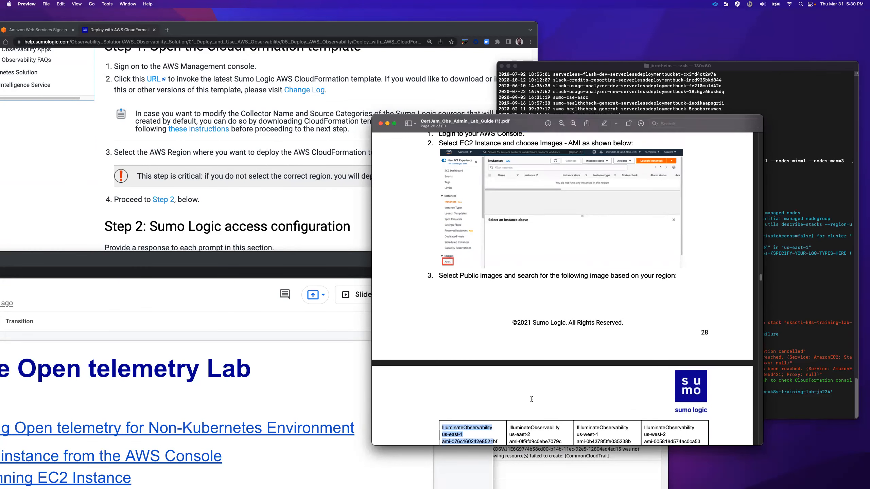
pyautogui.scroll(-3, 532, 400)
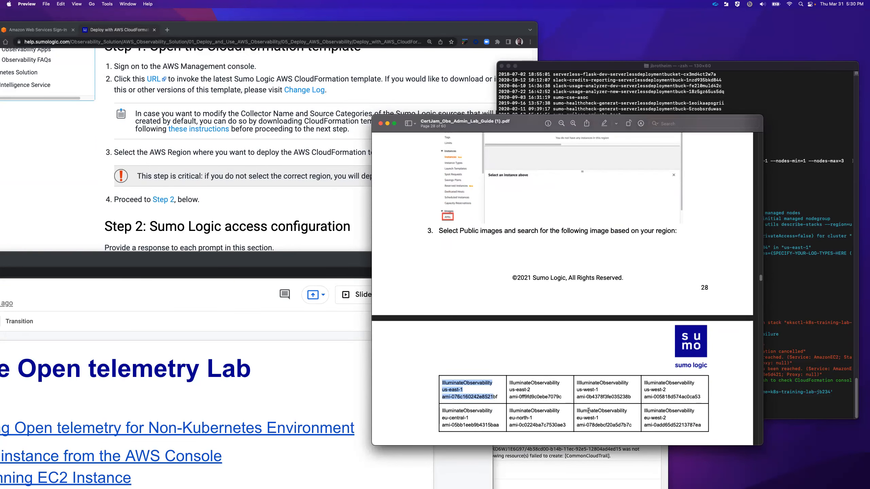
pyautogui.moveTo(606, 389); pyautogui.dragTo(479, 389)
pyautogui.click(480, 388)
pyautogui.scroll(6, 501, 395)
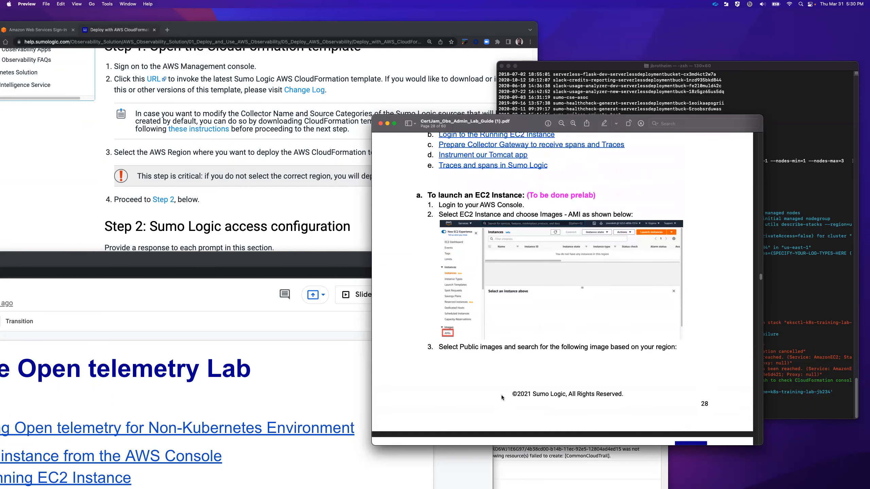
pyautogui.scroll(3, 505, 392)
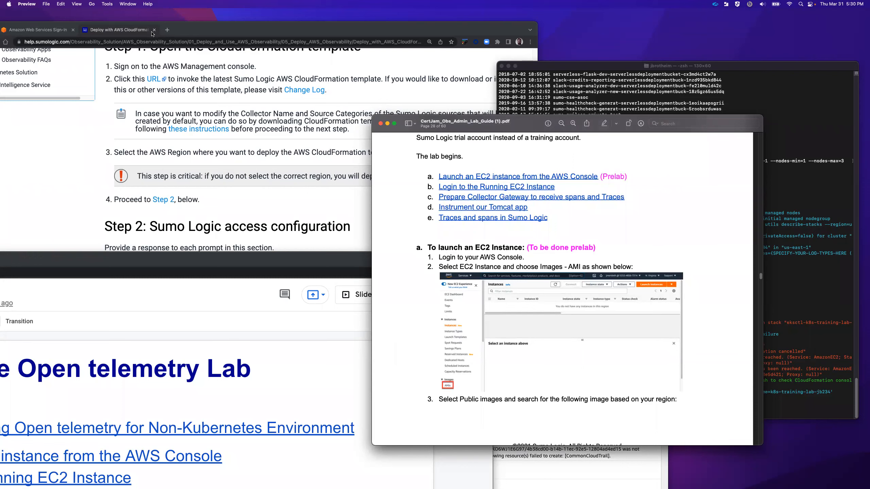
# Step: Bring the AWS sign-in window into view and complete the IAM user sign-in with the MFA code
pyautogui.click(61, 31)
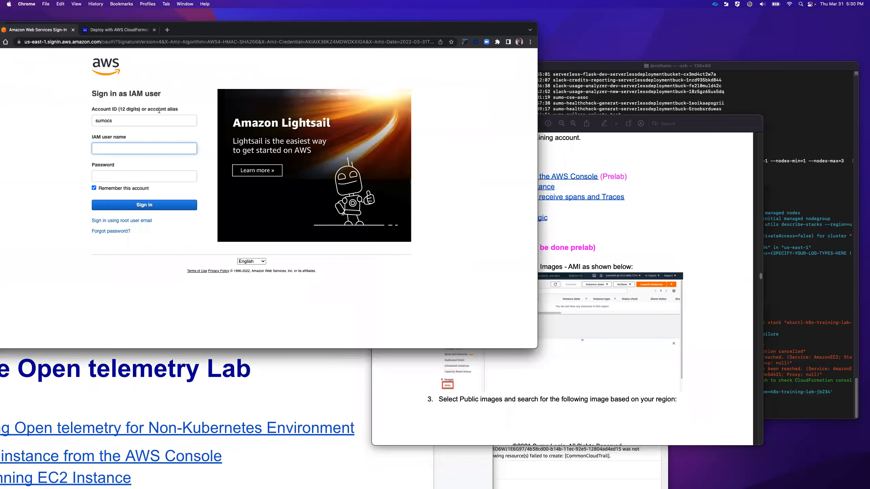
pyautogui.moveTo(260, 34); pyautogui.dragTo(285, 40)
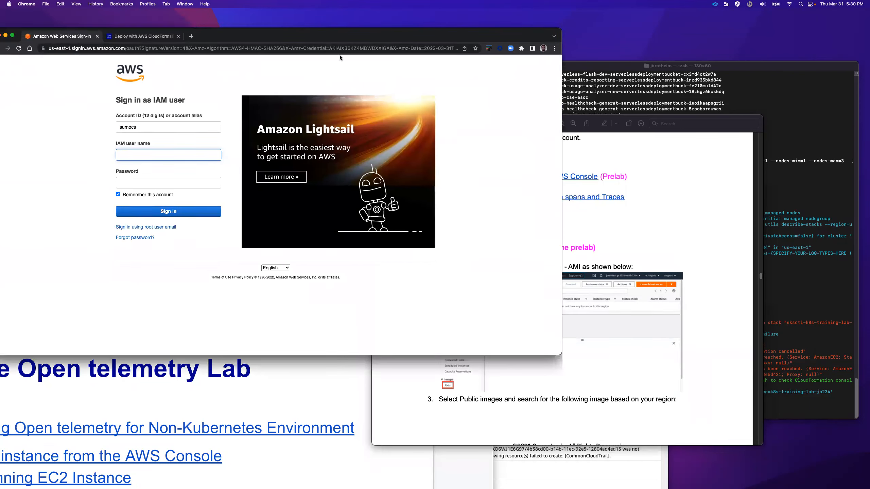
pyautogui.moveTo(339, 55); pyautogui.dragTo(869, 172)
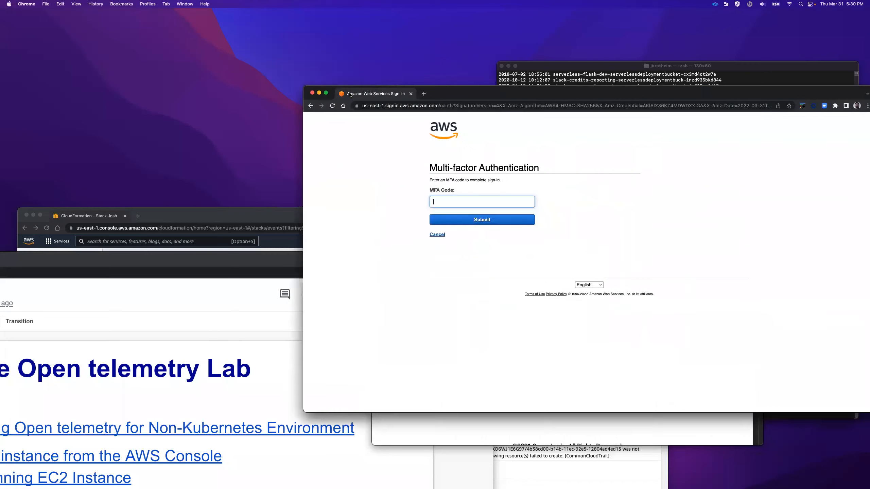
pyautogui.moveTo(358, 93); pyautogui.dragTo(125, 72)
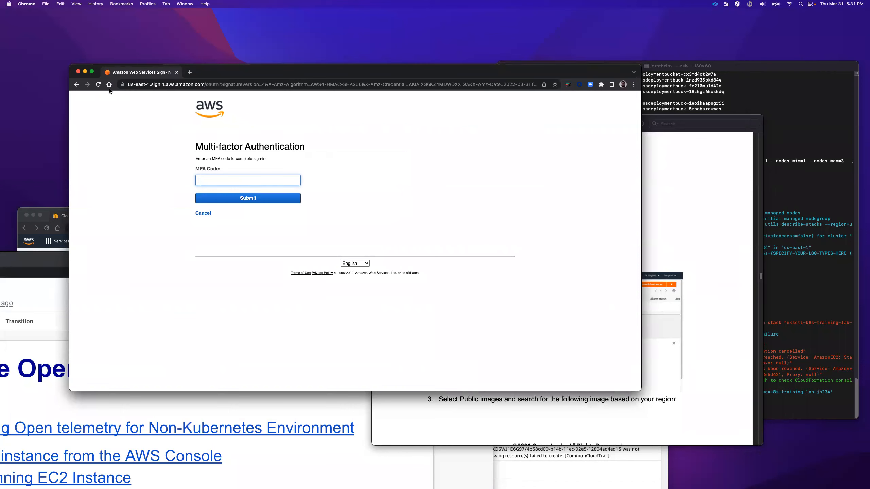
pyautogui.press('Return')
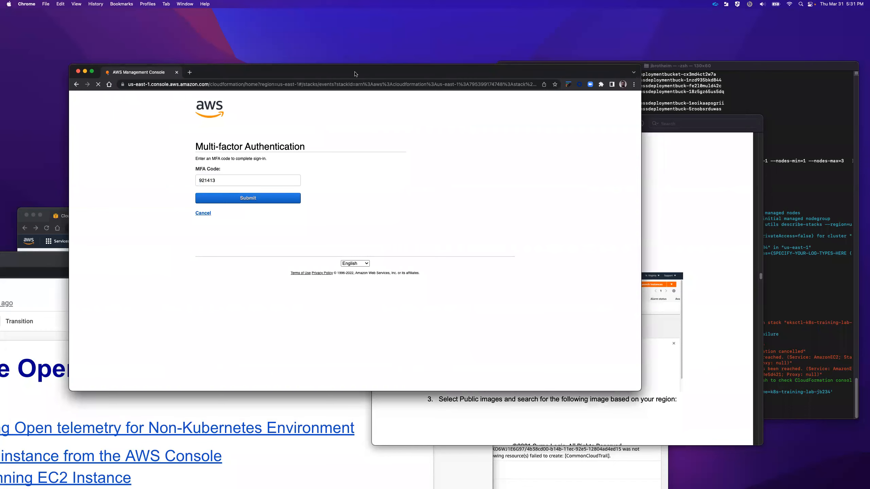
# Step: Move the AWS console window aside and bring the lab guide PDF to the front
pyautogui.moveTo(351, 73); pyautogui.dragTo(481, 32)
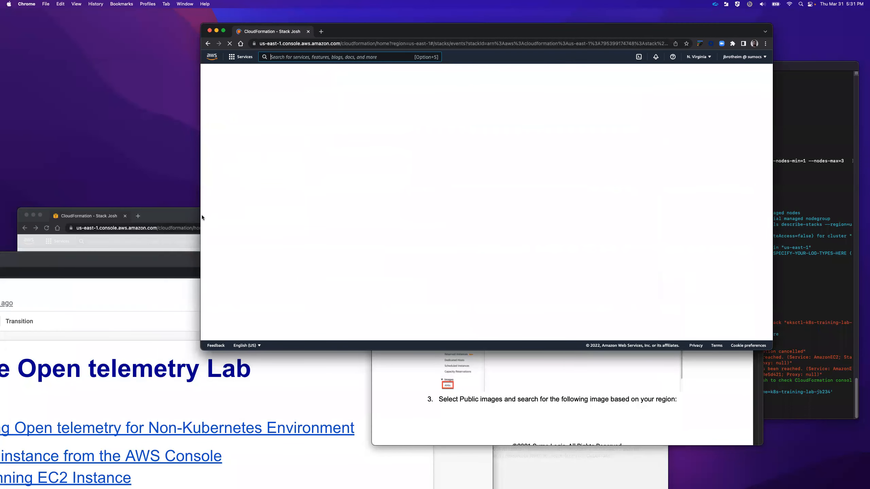
pyautogui.click(367, 354)
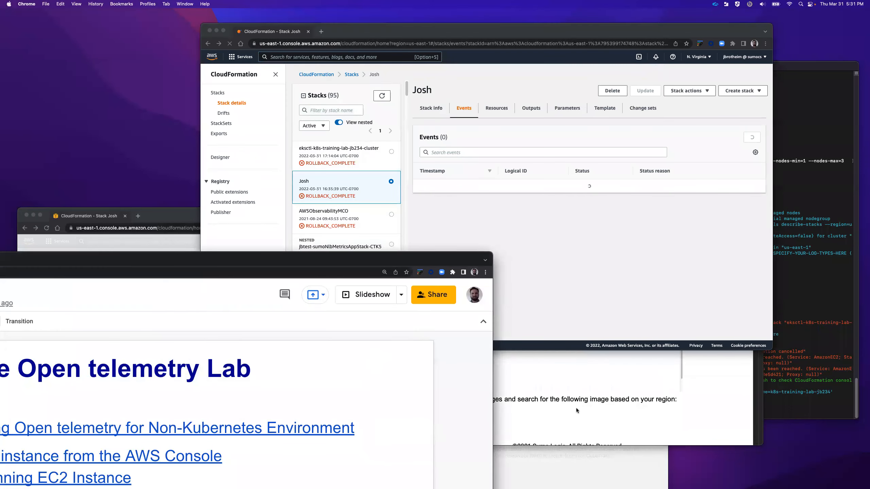
pyautogui.click(576, 411)
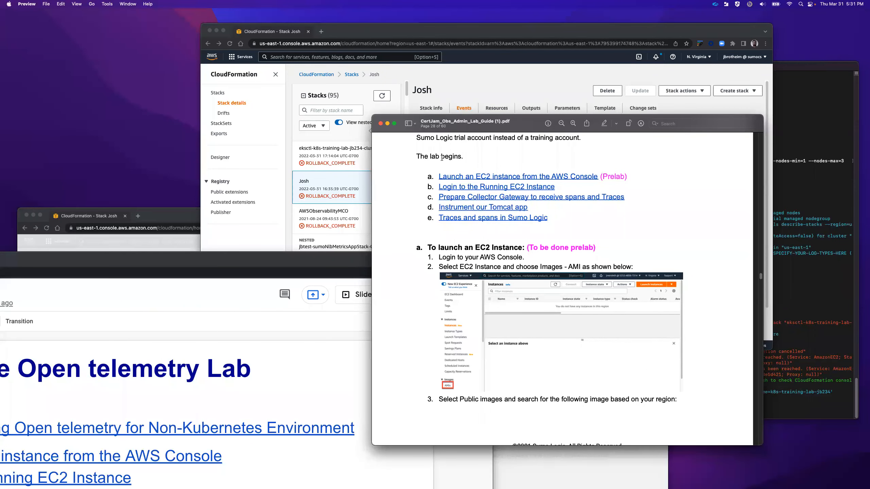
# Step: Search the AWS console for ec2, open the EC2 service, and show the list of available regions
pyautogui.click(213, 57)
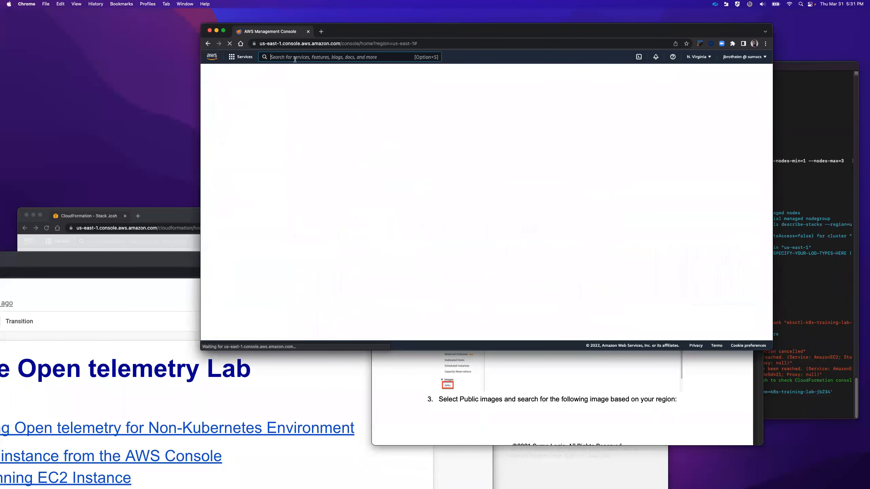
pyautogui.write('ec2')
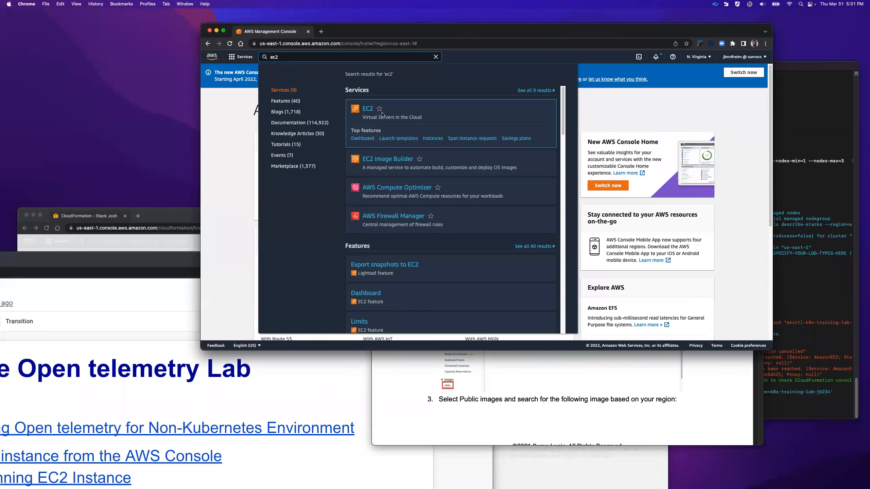
pyautogui.click(369, 111)
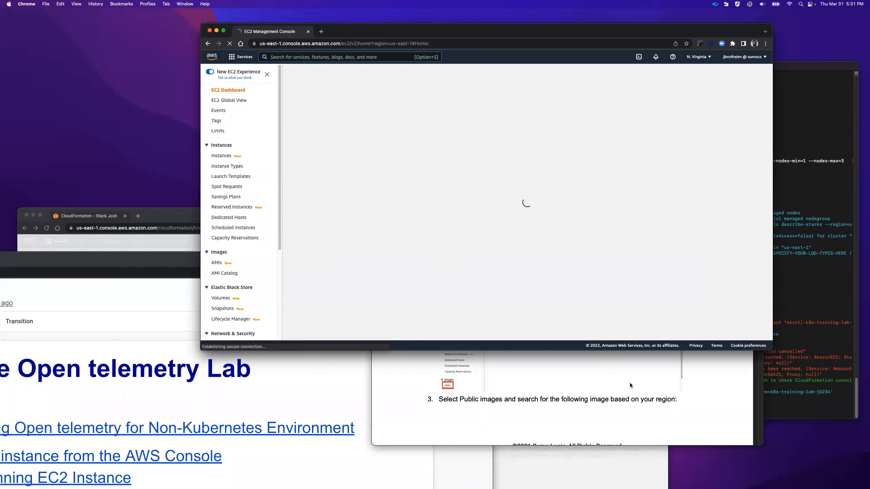
pyautogui.click(698, 56)
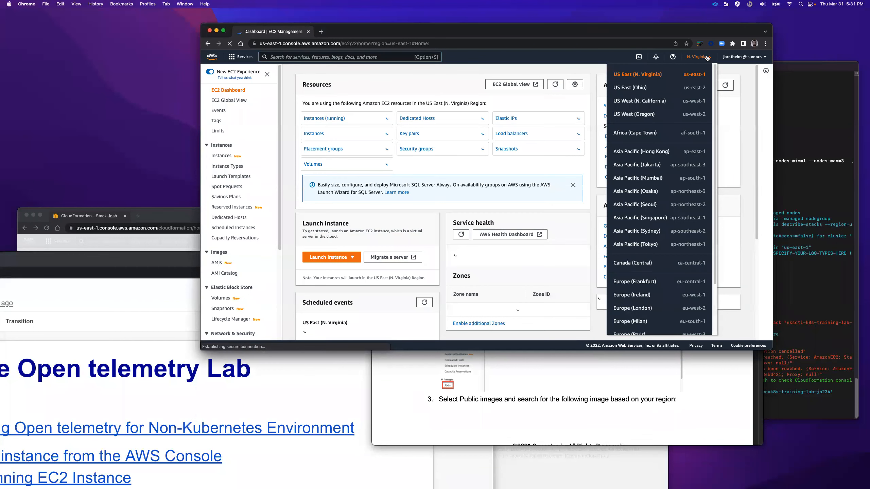
# Step: Check the lab guide's image selection instructions and open the AMIs page in the EC2 console
pyautogui.click(687, 407)
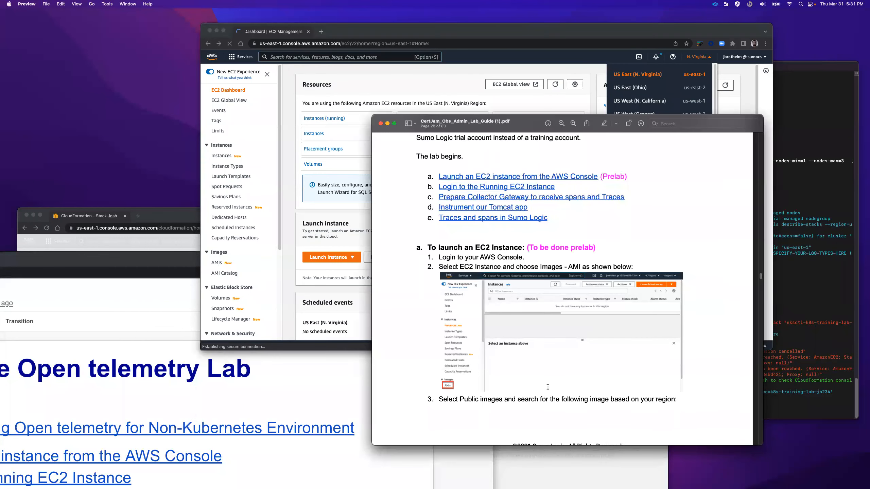
pyautogui.scroll(-5, 548, 386)
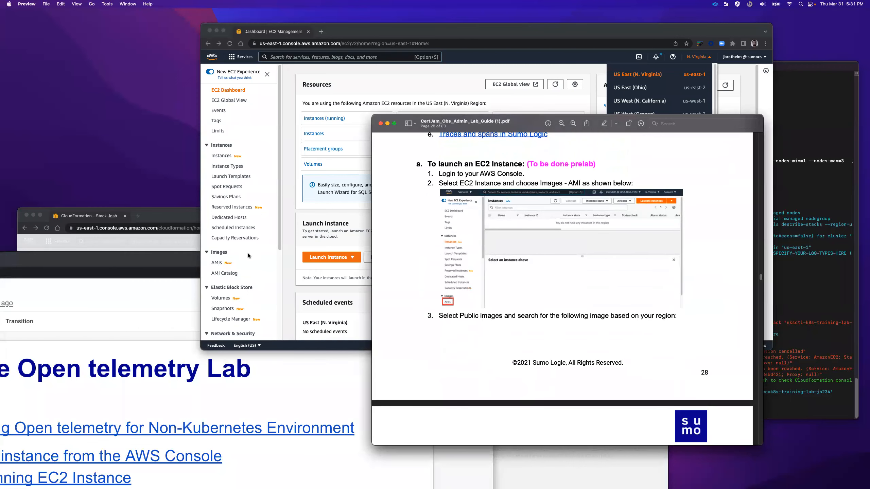
pyautogui.click(216, 262)
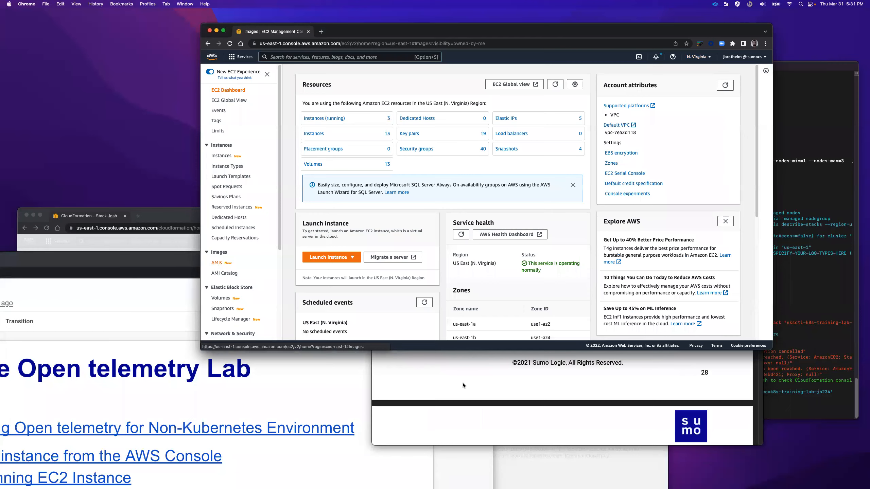
# Step: Copy the us-east-1 image ID ami-076c160242e8521bf from the lab guide's table and return to the EC2 console
pyautogui.click(462, 382)
pyautogui.scroll(-4, 479, 359)
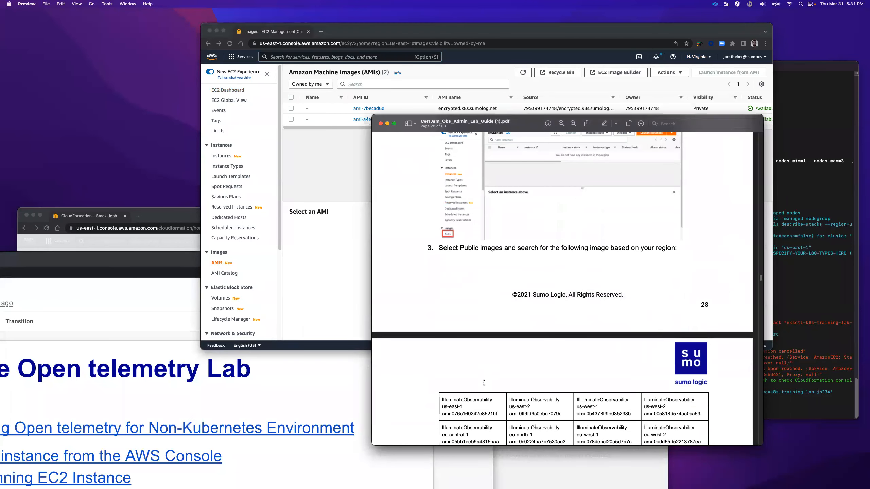
pyautogui.moveTo(499, 413); pyautogui.dragTo(438, 411)
pyautogui.press('super+c')
pyautogui.click(357, 285)
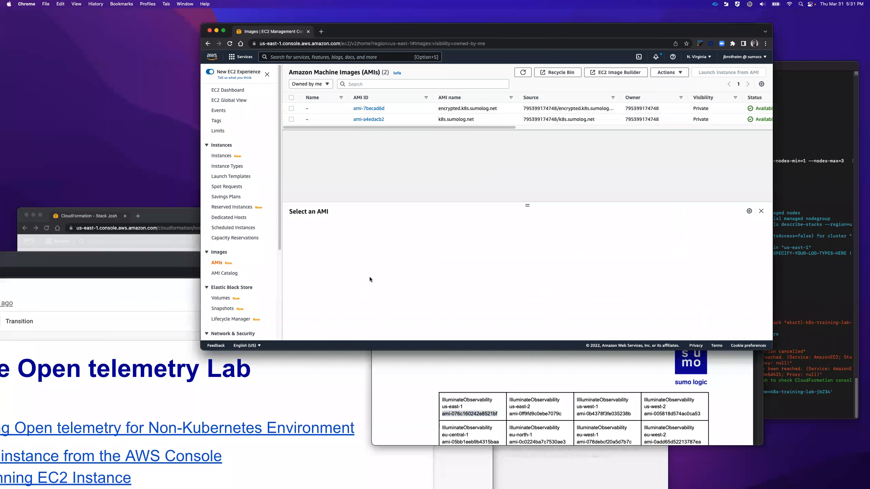
# Step: Open the AMI Catalog and compare it with the lab guide's instructions for selecting public images
pyautogui.click(226, 276)
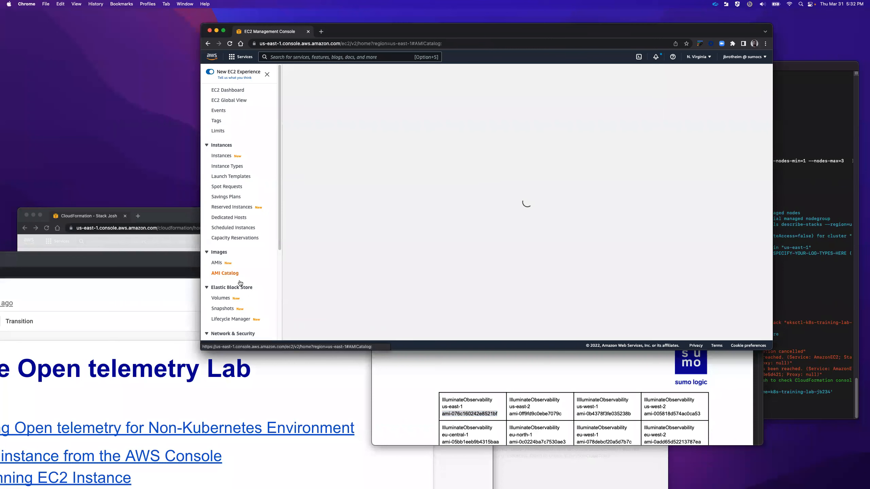
pyautogui.click(423, 365)
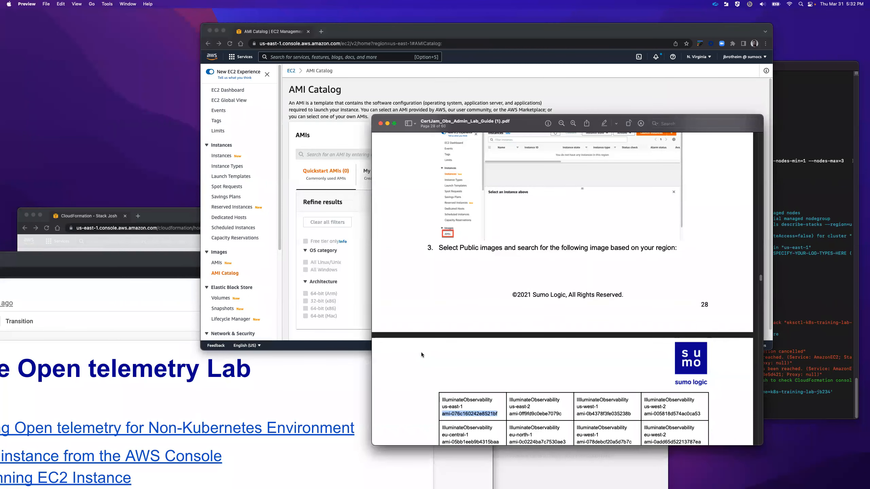
pyautogui.click(363, 296)
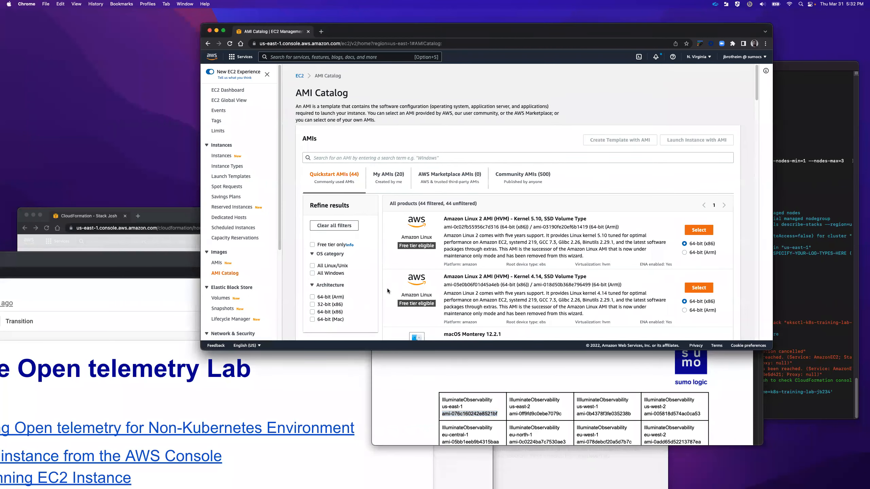
pyautogui.scroll(-5, 271, 273)
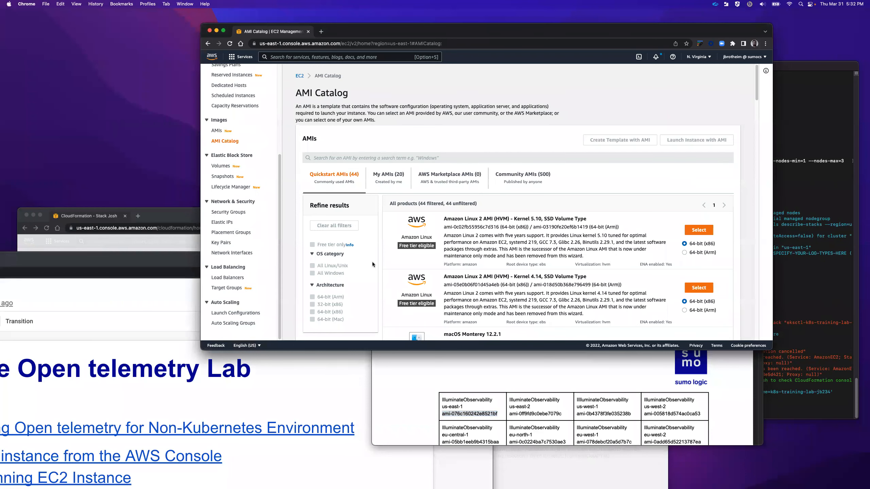
pyautogui.click(531, 380)
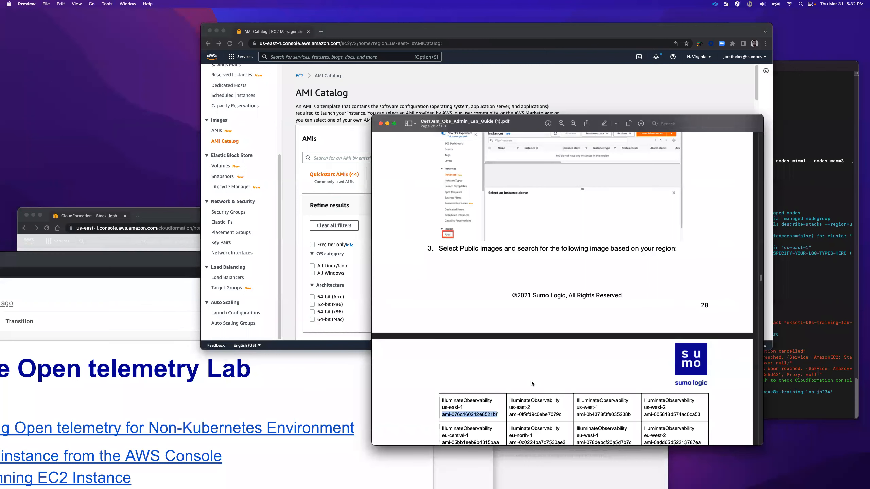
pyautogui.scroll(3, 527, 363)
pyautogui.scroll(-2, 526, 359)
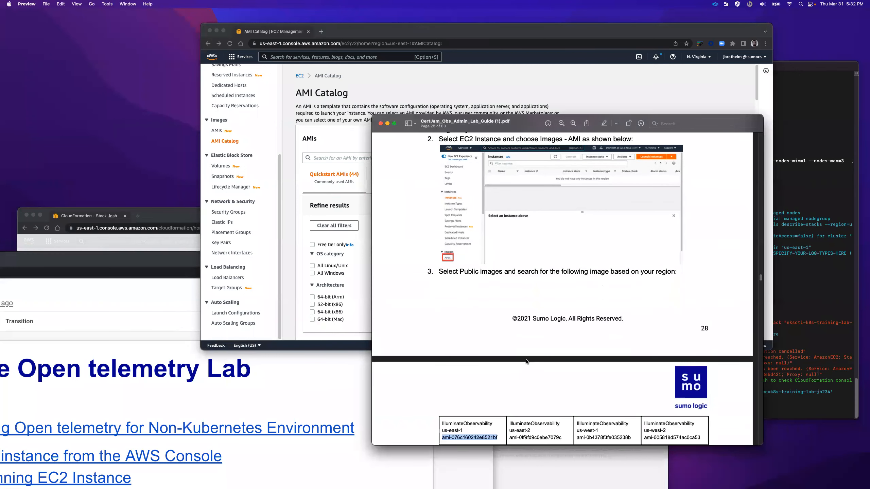
# Step: Search the AMI Catalog for the copied image ID ami-076c160242e8521bf
pyautogui.click(307, 240)
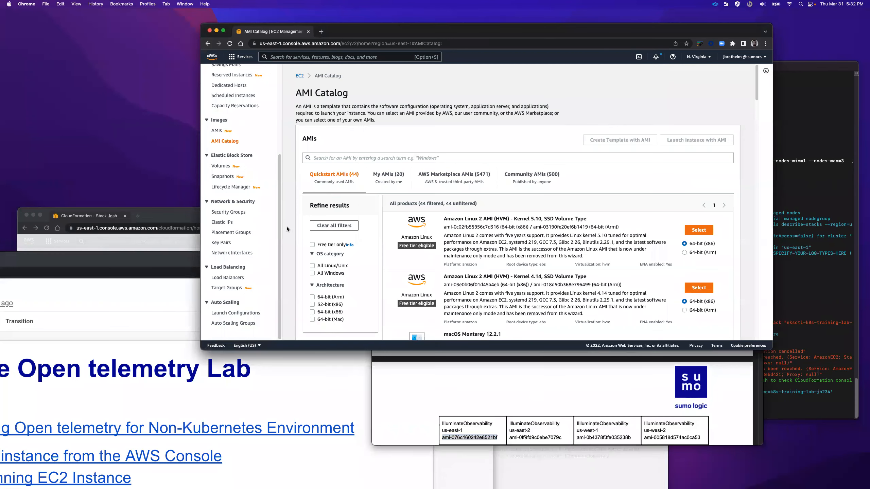
pyautogui.click(428, 159)
pyautogui.press('super+v')
pyautogui.press('Return')
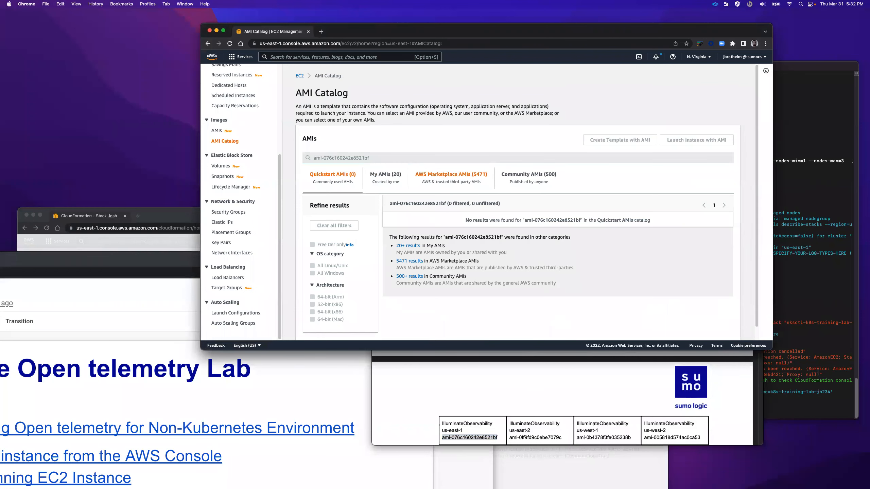
pyautogui.scroll(-1, 357, 255)
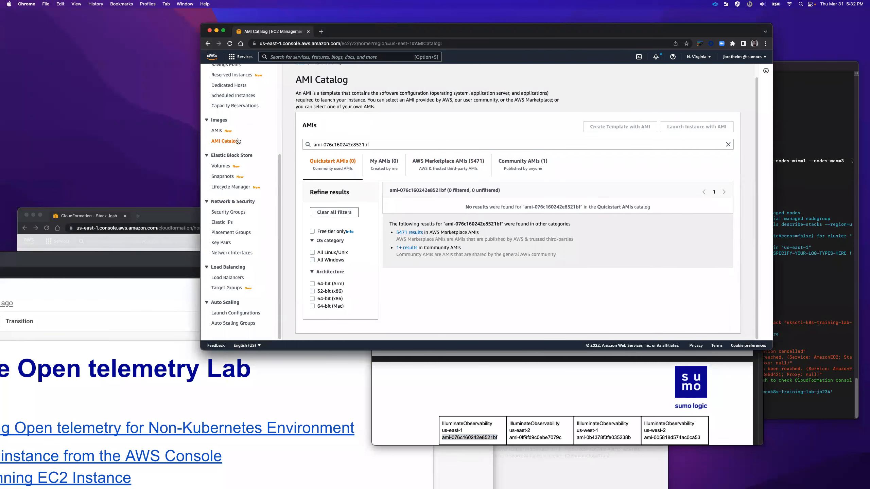
# Step: On the AMIs page, list Public images and filter them by the image ID ami-076c160242e8521bf
pyautogui.click(217, 132)
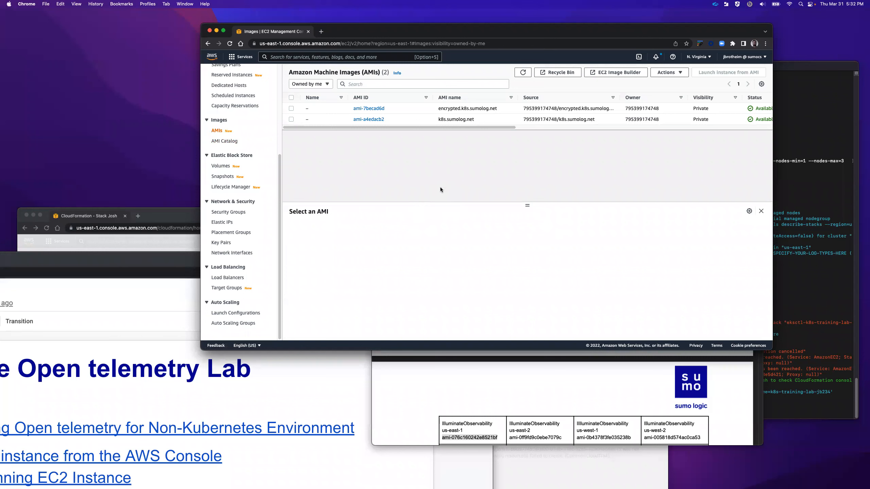
pyautogui.click(310, 84)
pyautogui.click(319, 116)
pyautogui.click(356, 84)
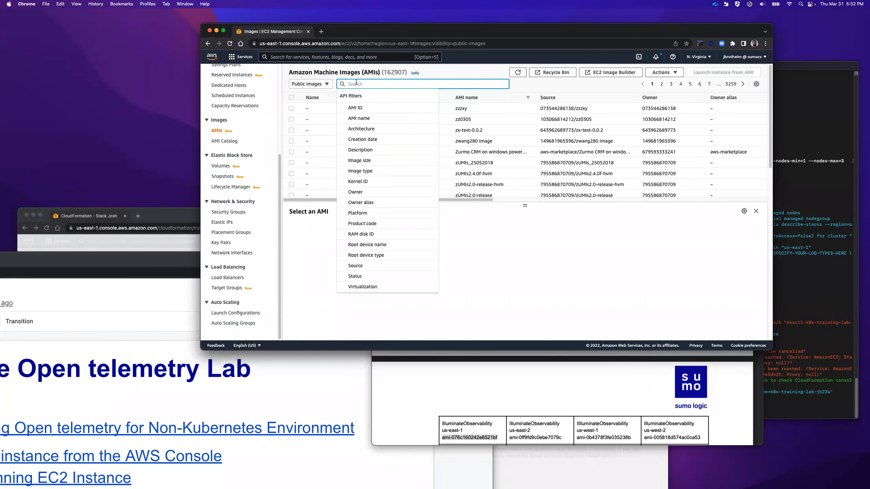
pyautogui.press('super+v')
pyautogui.press('Return')
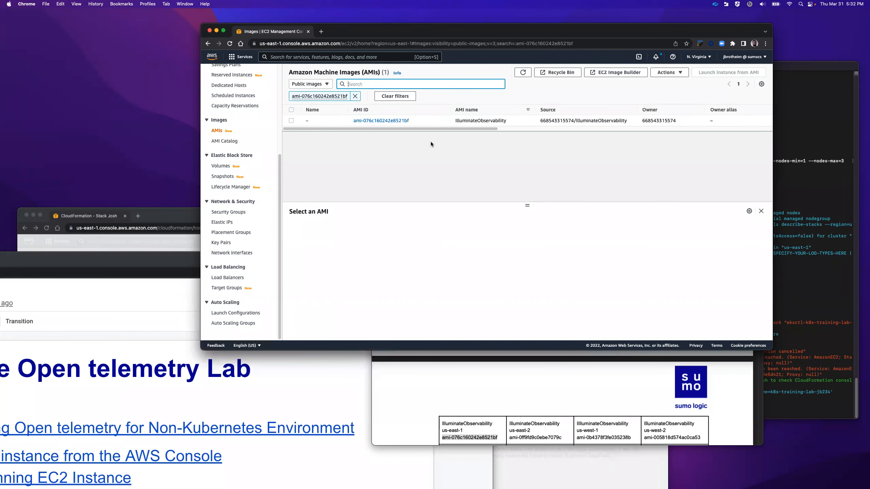
# Step: Return to the lab guide and read the public image search example and step 4 on launching the image
pyautogui.click(547, 352)
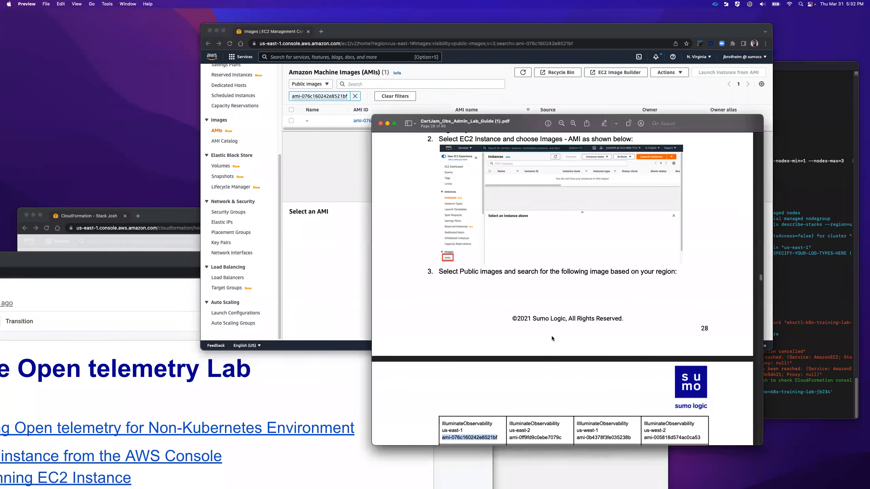
pyautogui.scroll(-5, 551, 336)
pyautogui.scroll(-3, 546, 336)
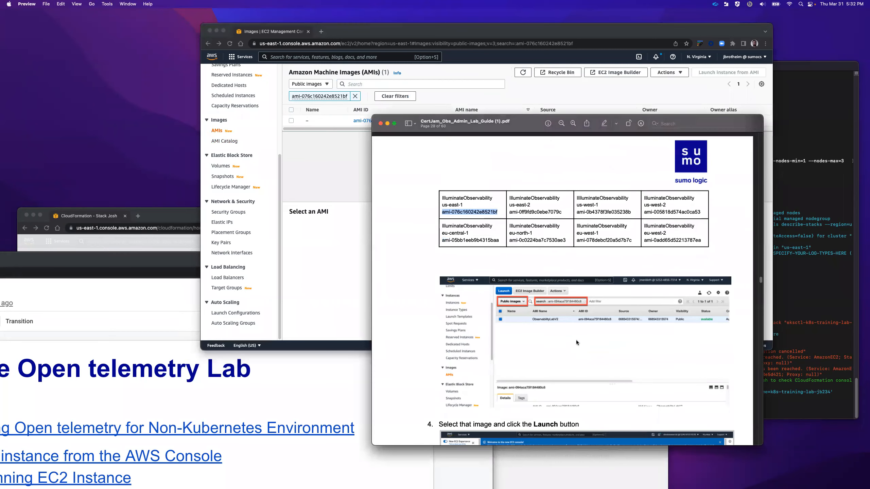
# Step: Select the public IlluminateObservability image, launch an instance from it, and reposition the browser window beside the lab guide
pyautogui.click(375, 234)
pyautogui.click(292, 120)
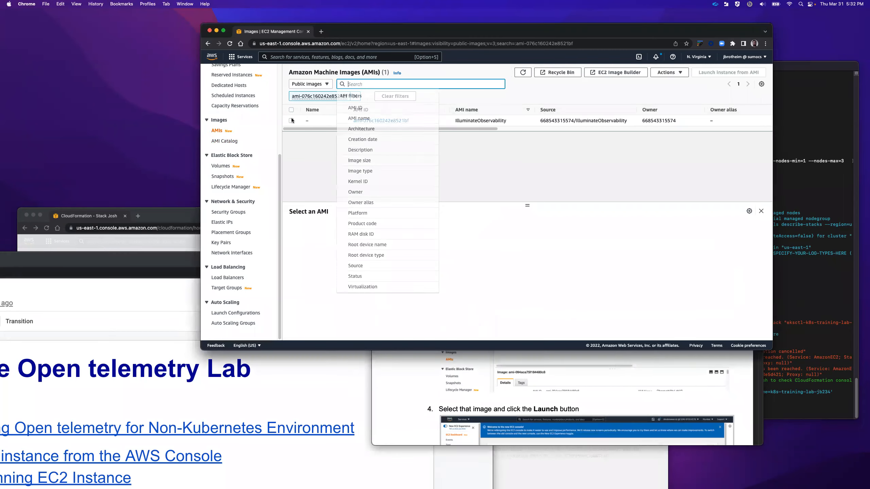
pyautogui.click(291, 120)
pyautogui.click(719, 77)
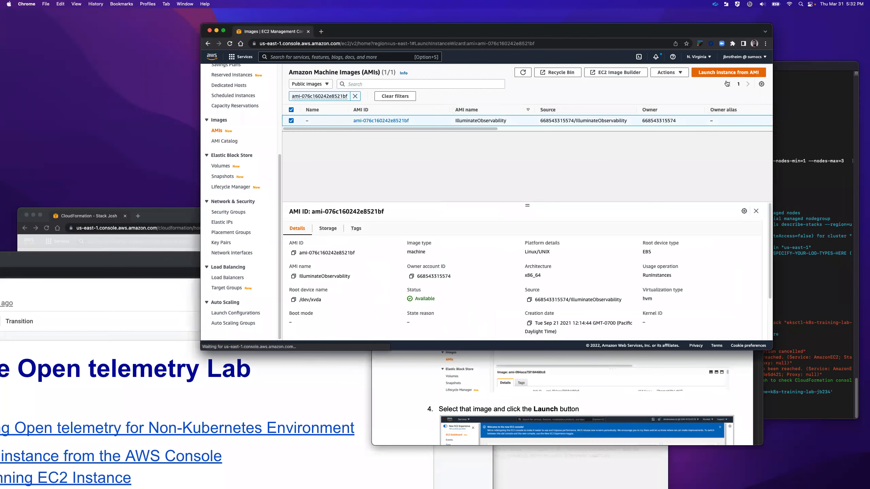
pyautogui.moveTo(656, 32); pyautogui.dragTo(476, 17)
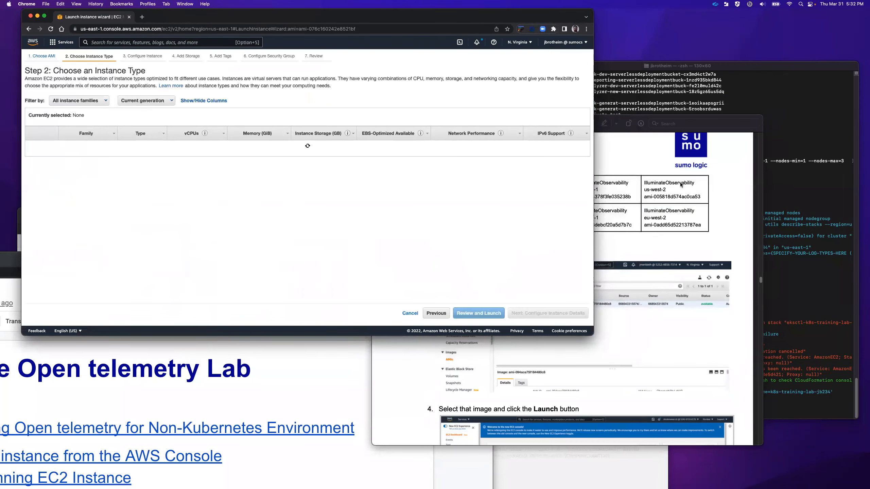
# Step: Following the lab guide, choose the t2.large instance type and continue to Configure Instance Details
pyautogui.click(682, 283)
pyautogui.scroll(-1, 584, 374)
pyautogui.scroll(-10, 584, 374)
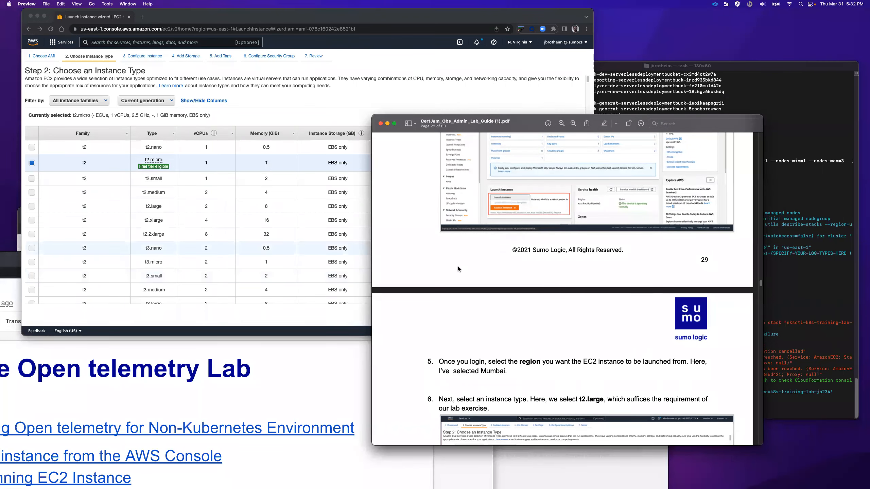
pyautogui.scroll(-1, 458, 267)
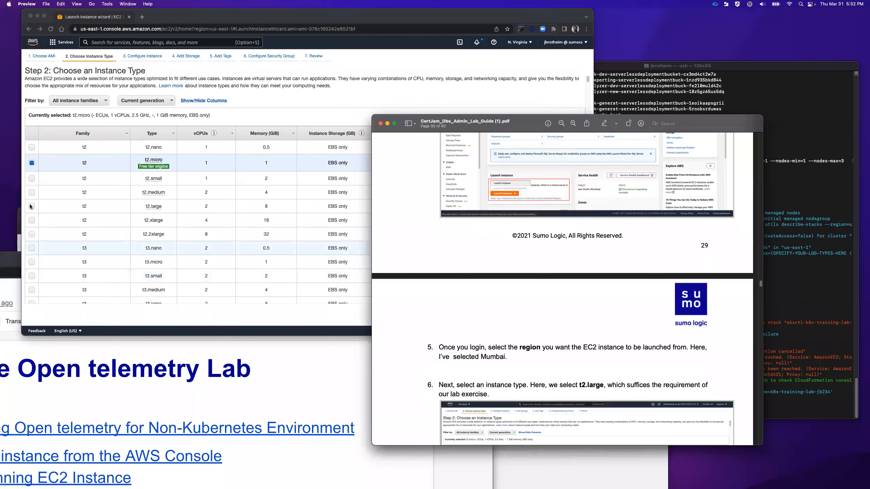
pyautogui.click(43, 204)
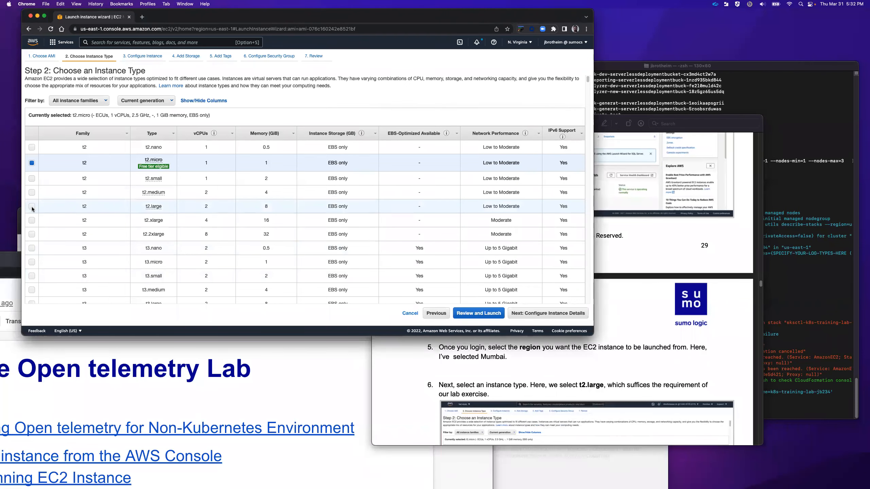
pyautogui.click(32, 207)
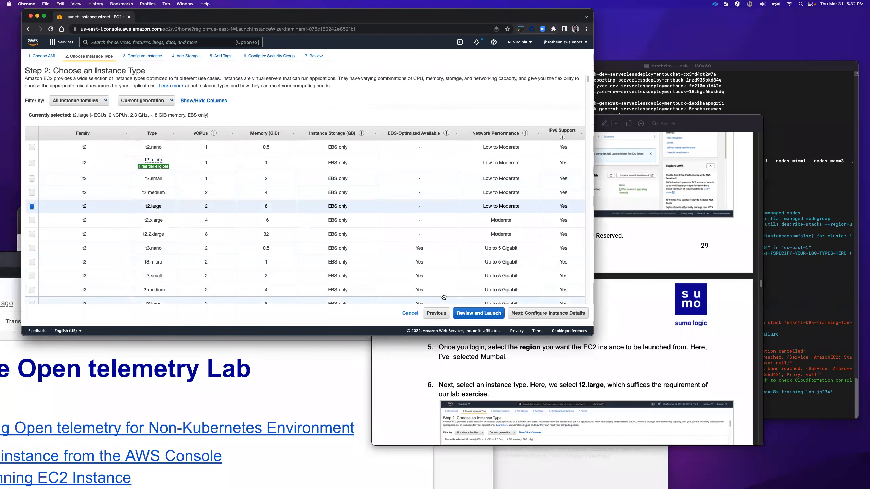
pyautogui.click(565, 313)
# Step: Check the lab guide's step 8, accept the default instance details, and continue to Add Storage
pyautogui.scroll(-1, 613, 324)
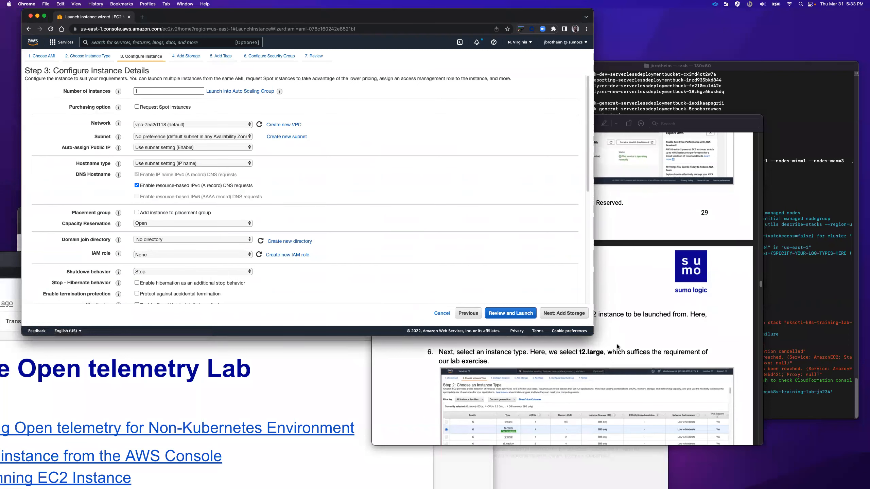
pyautogui.scroll(-3, 618, 346)
pyautogui.click(642, 300)
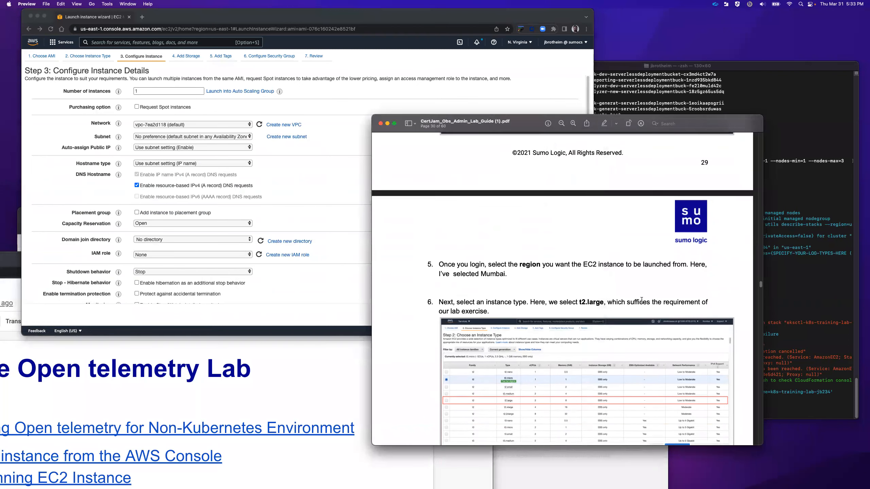
pyautogui.scroll(-8, 641, 300)
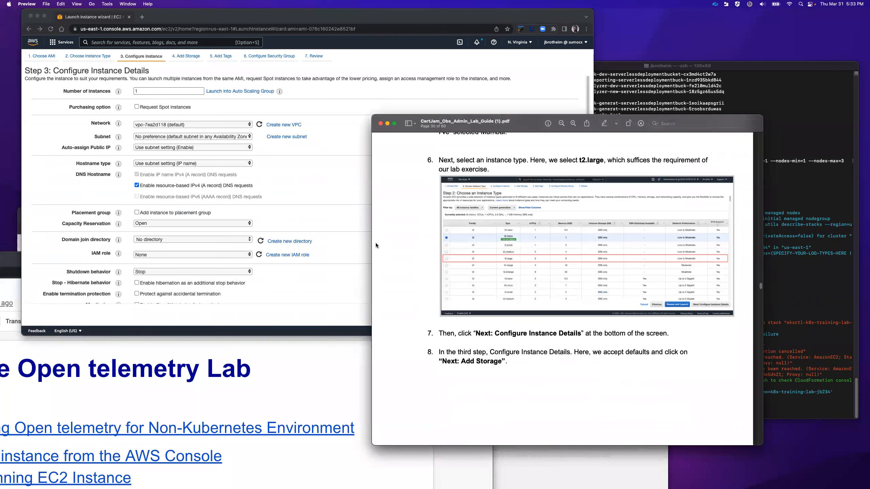
pyautogui.click(339, 196)
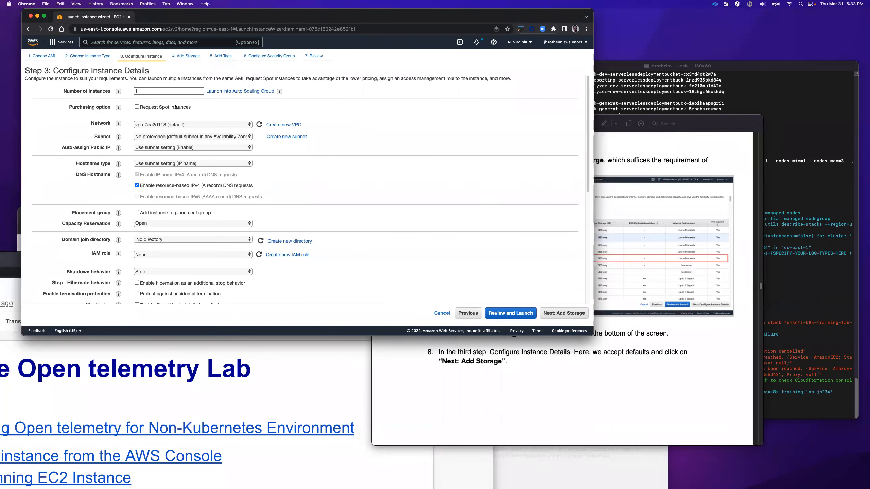
pyautogui.scroll(-3, 199, 181)
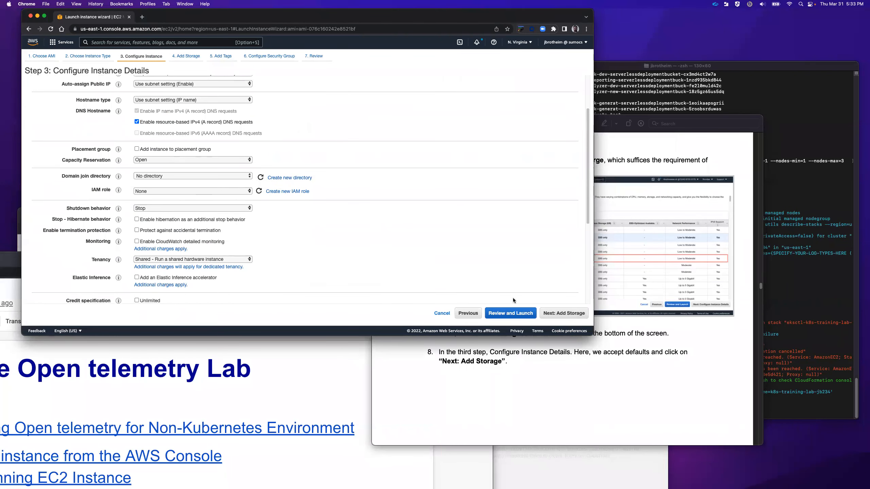
pyautogui.click(562, 314)
# Step: Check the lab guide's step 9, keep the default storage settings, and continue to Add Tags
pyautogui.scroll(-2, 611, 368)
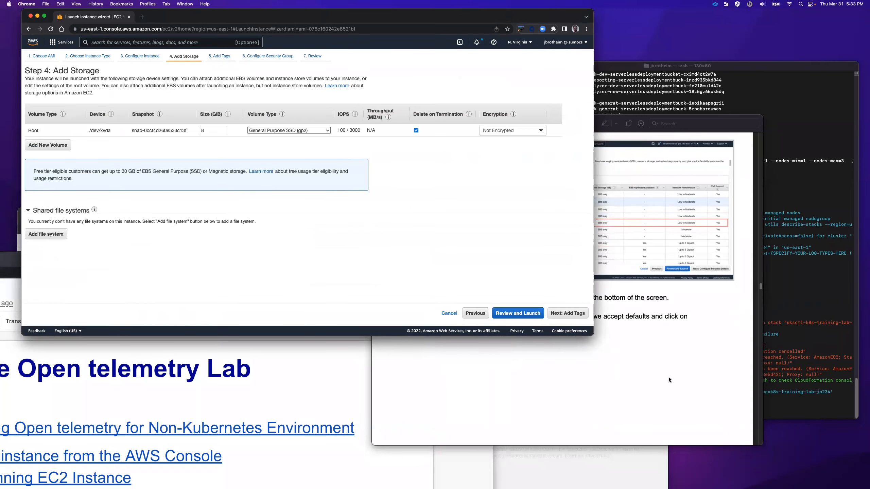
pyautogui.scroll(-10, 668, 375)
pyautogui.scroll(-7, 656, 367)
pyautogui.scroll(-1, 655, 364)
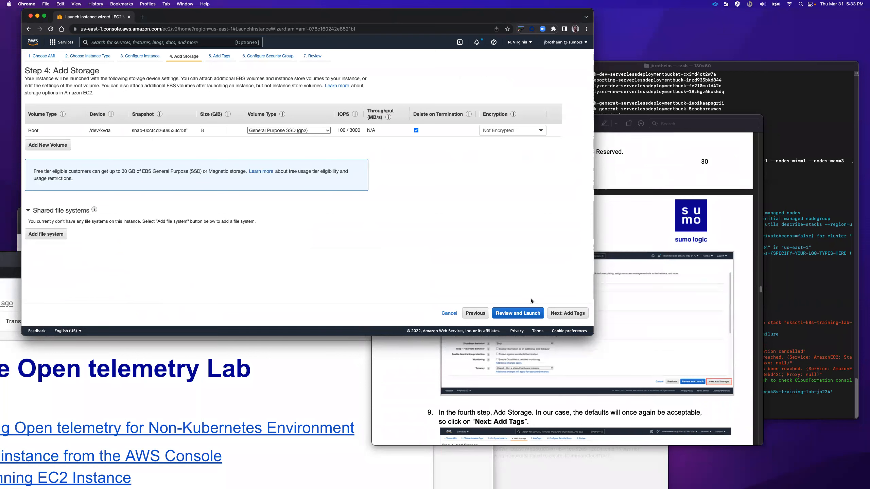
pyautogui.click(567, 313)
# Step: Following the guide's tagging instructions, add a tag with key Name and value MyOpenTelemetryLab2234
pyautogui.scroll(-5, 653, 321)
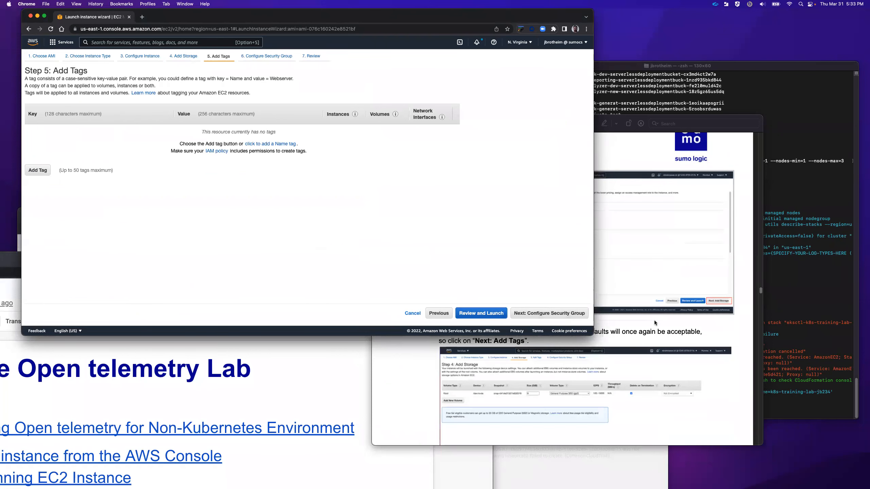
pyautogui.scroll(-7, 621, 338)
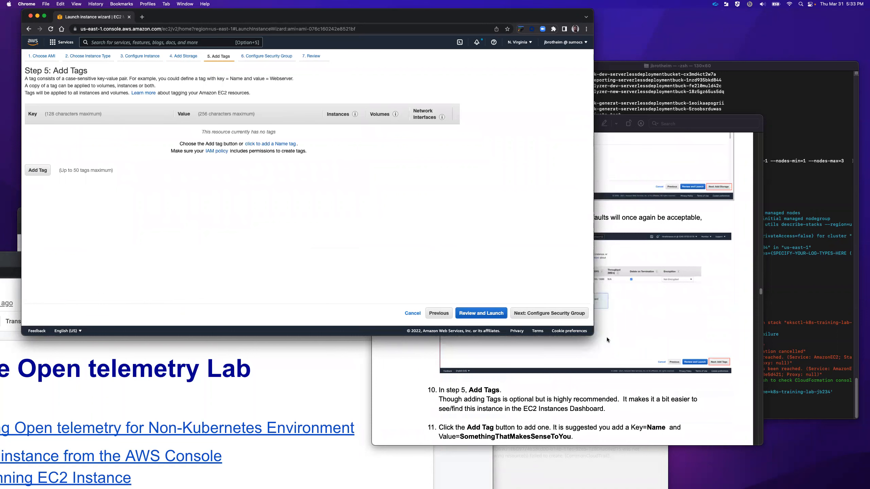
pyautogui.scroll(-10, 603, 337)
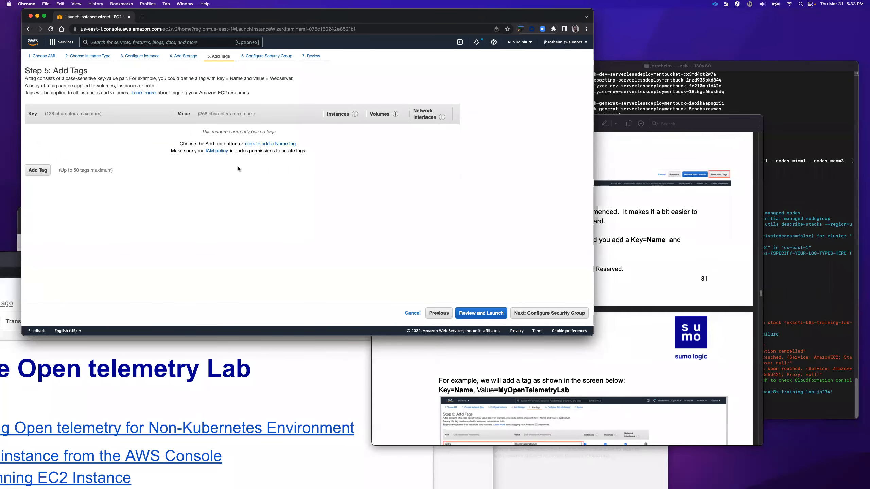
pyautogui.click(27, 170)
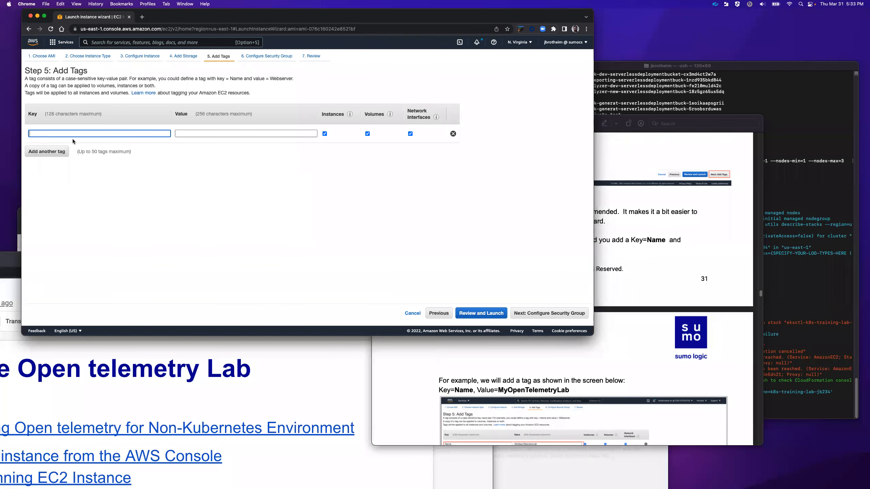
pyautogui.write('Name')
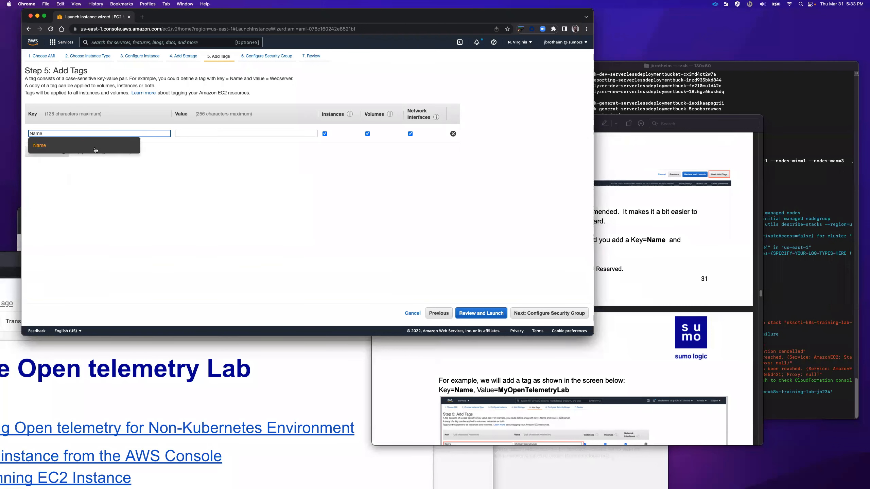
pyautogui.click(209, 133)
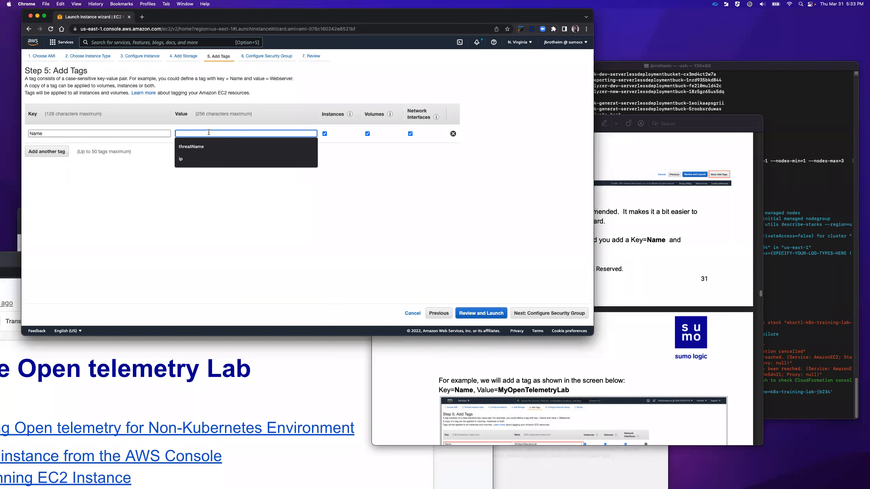
pyautogui.write('My')
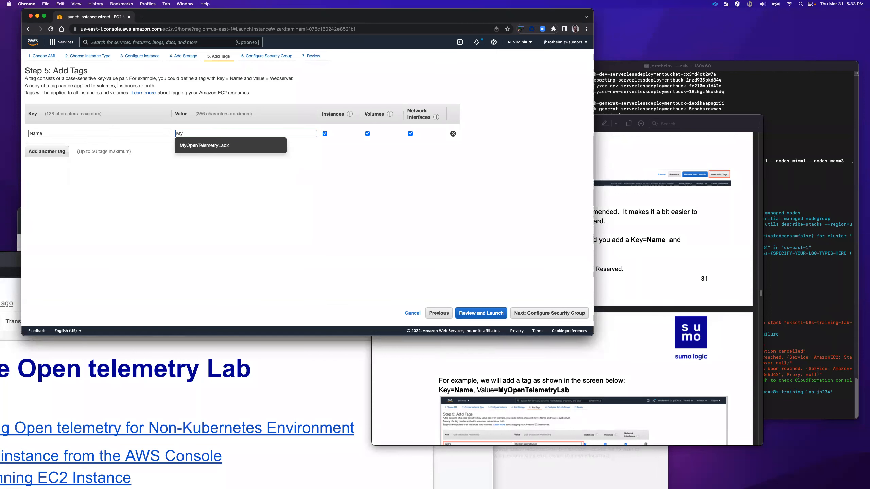
pyautogui.click(234, 146)
pyautogui.write('234')
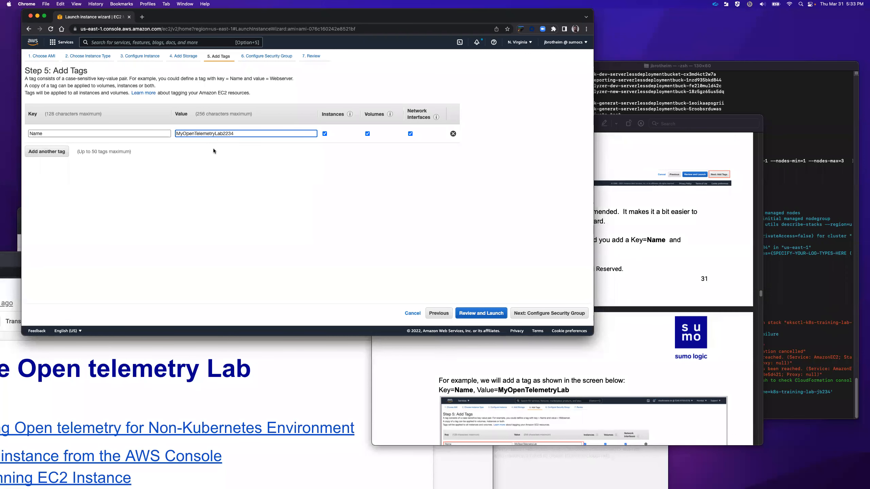
# Step: Consult the lab guide's step 12 and continue to Configure Security Group
pyautogui.click(603, 274)
pyautogui.scroll(-5, 584, 294)
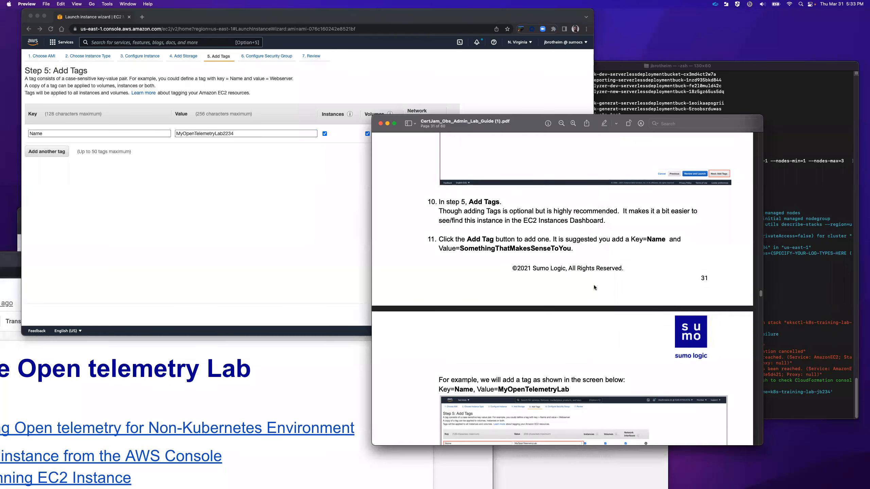
pyautogui.click(329, 231)
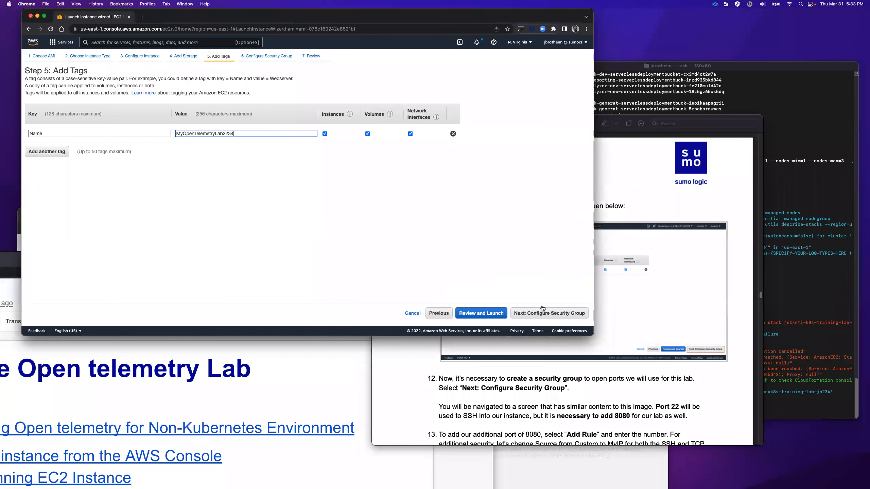
pyautogui.click(548, 315)
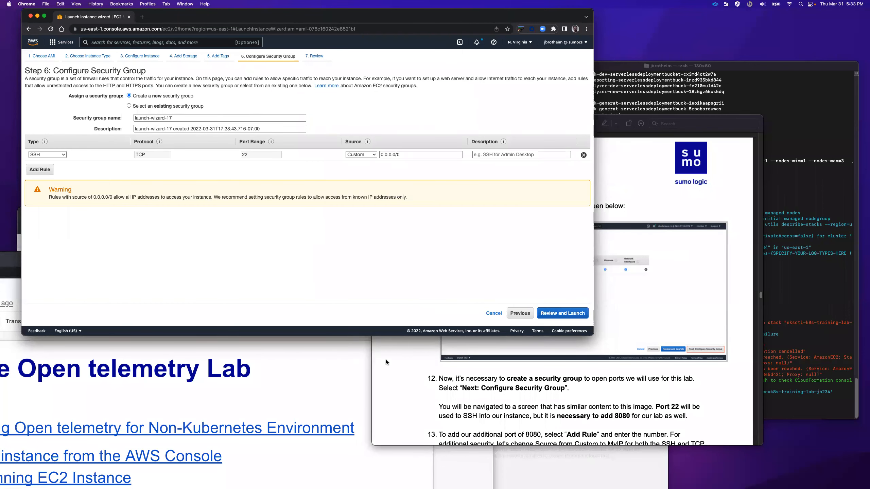
# Step: Following the guide's step 13, add a Custom TCP security group rule for port 8080 with source My IP
pyautogui.click(386, 360)
pyautogui.scroll(-2, 390, 363)
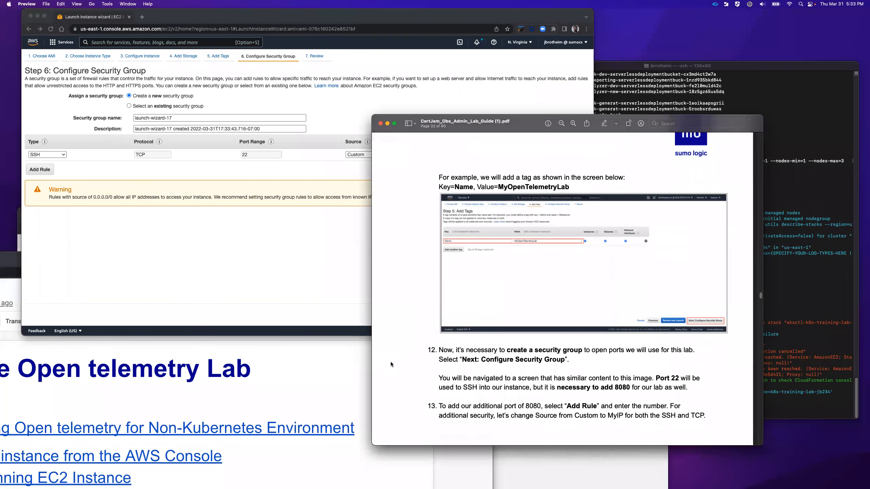
pyautogui.click(246, 252)
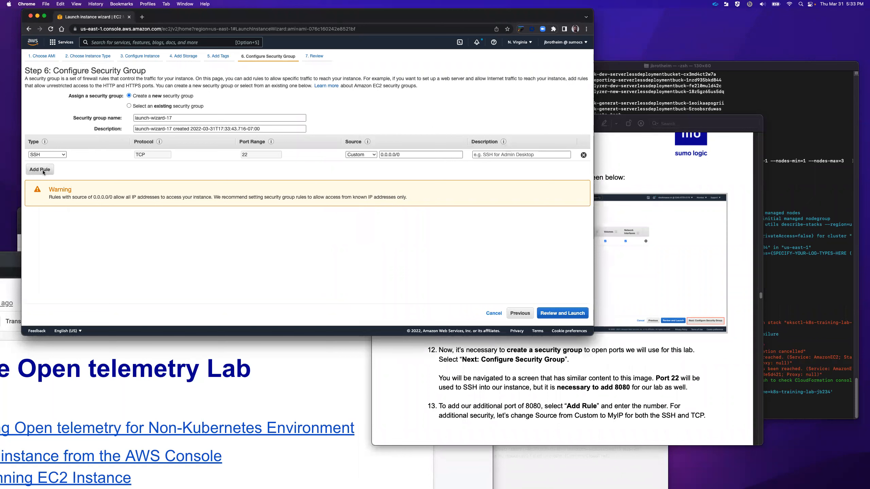
pyautogui.click(42, 170)
pyautogui.scroll(-5, 386, 367)
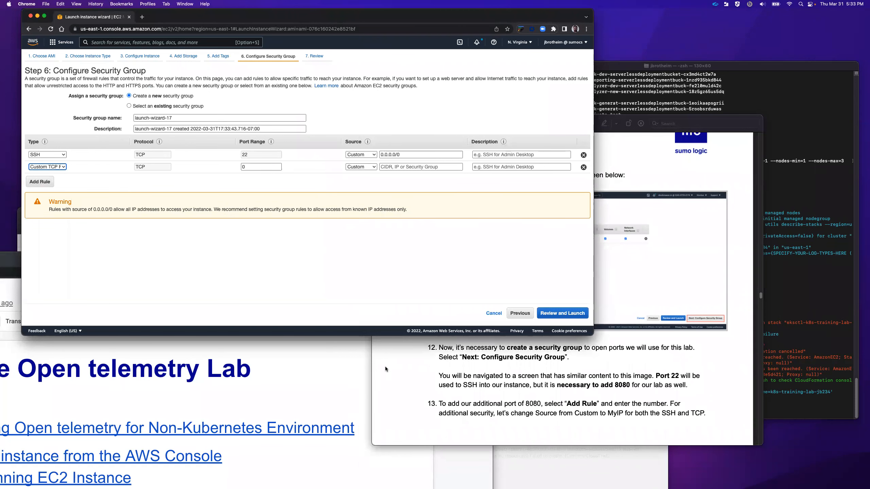
pyautogui.scroll(-5, 385, 366)
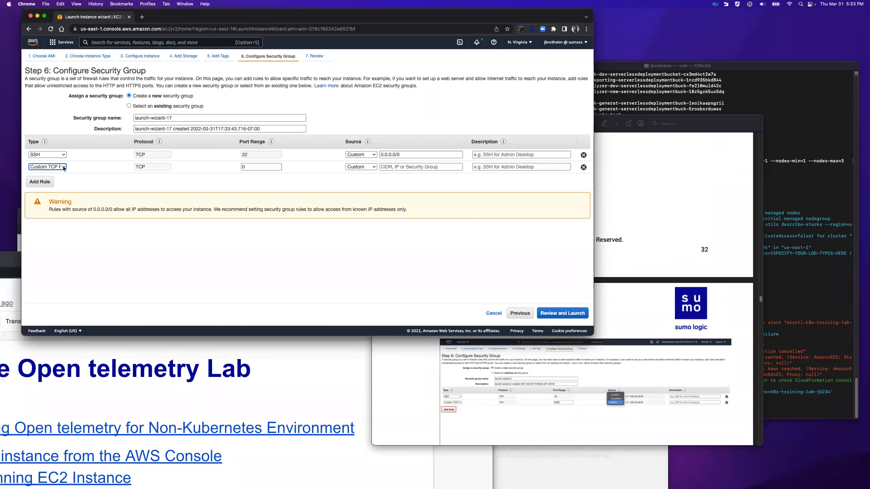
pyautogui.click(267, 166)
pyautogui.press('BackSpace')
pyautogui.write('8080')
pyautogui.click(360, 167)
pyautogui.click(357, 182)
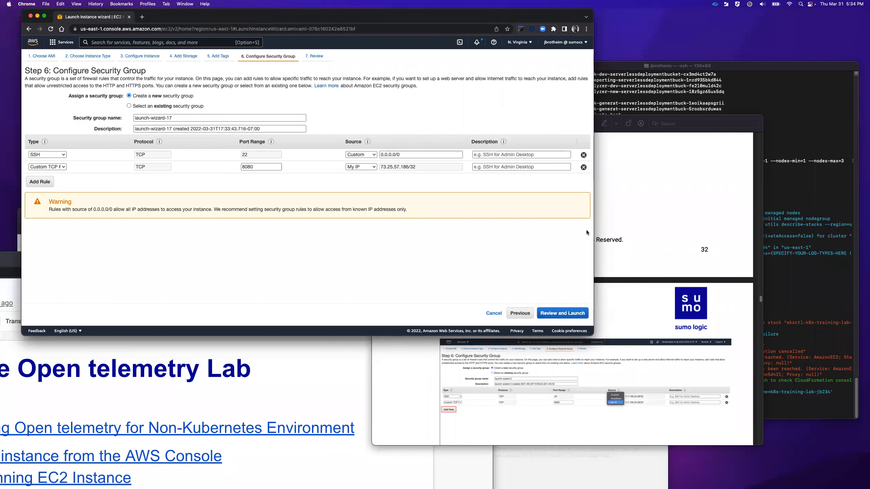
# Step: Review and launch the instance with the existing 04/05 RSA key pair, acknowledging access to its private key file
pyautogui.scroll(-3, 625, 231)
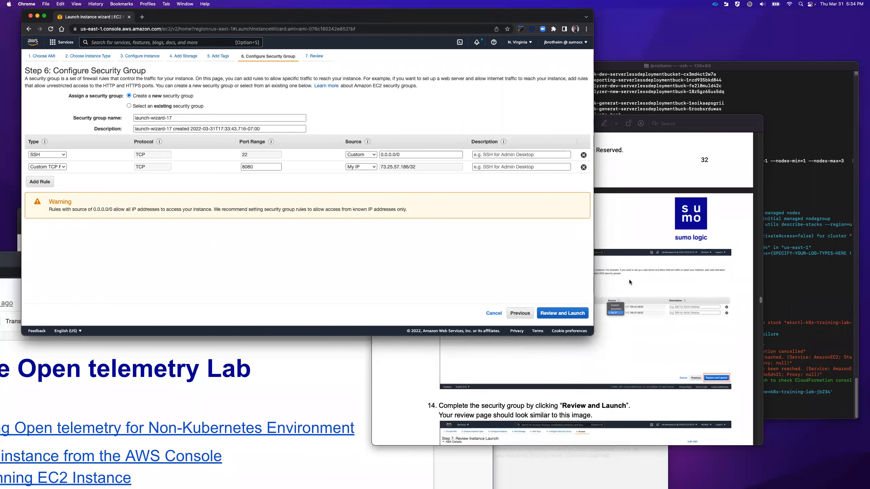
pyautogui.click(562, 313)
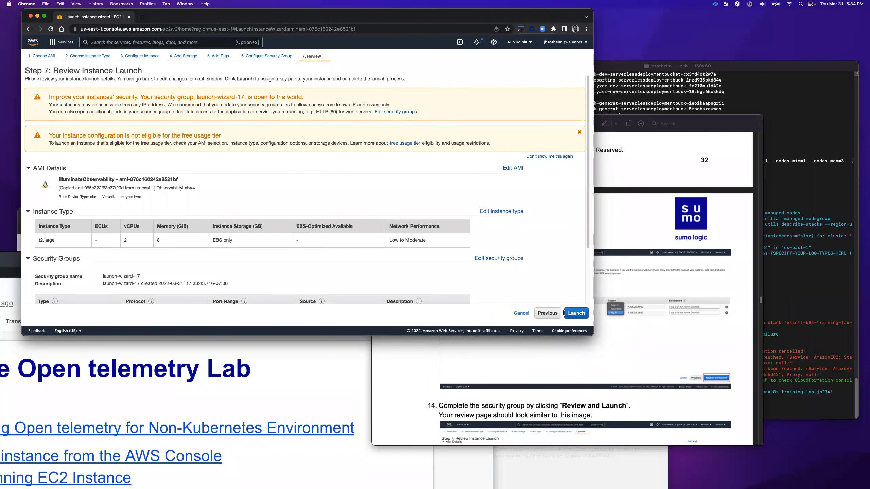
pyautogui.click(577, 314)
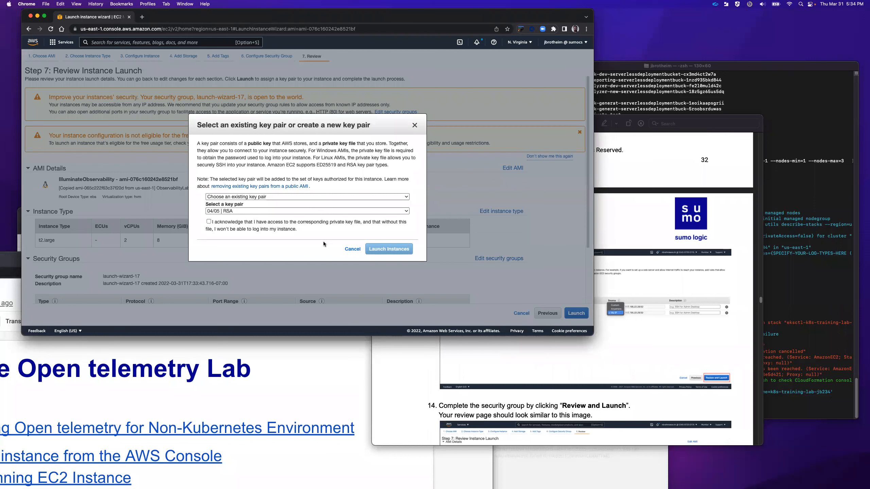
pyautogui.click(294, 225)
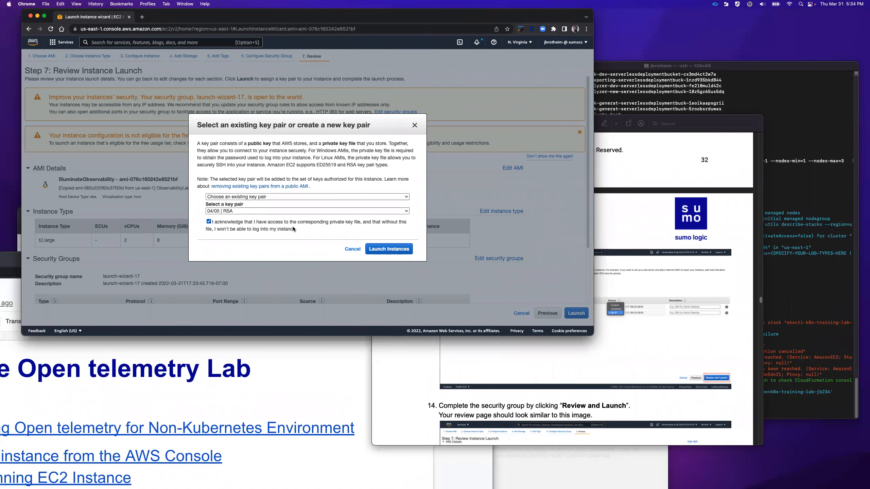
pyautogui.click(399, 249)
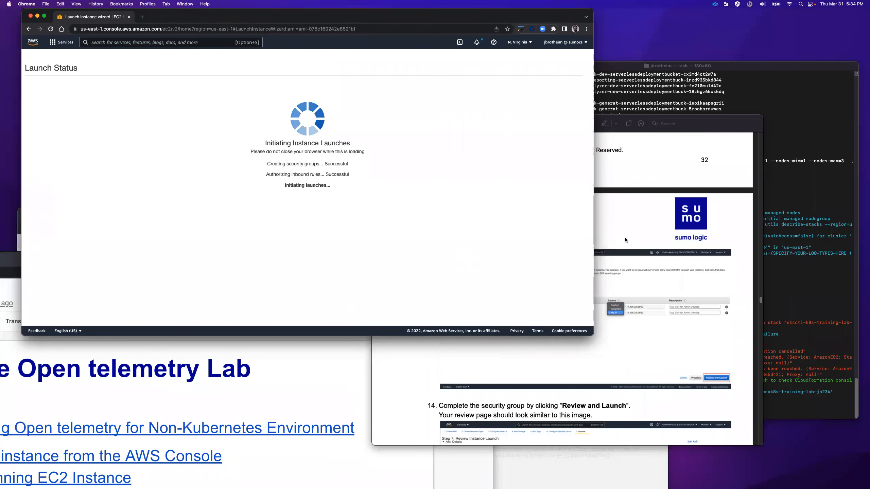
# Step: Check the lab guide's steps after Review and Launch and open the EC2 instances list from the launch status page
pyautogui.scroll(-3, 625, 237)
pyautogui.scroll(-5, 666, 290)
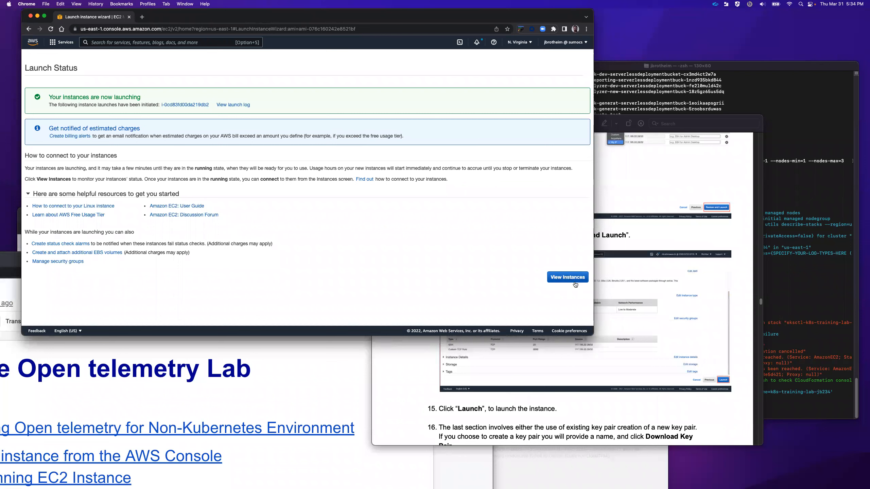
pyautogui.click(573, 281)
# Step: Read the lab guide's steps 16 to 19 on key pairs and launching, and look through the instances list for the new instance
pyautogui.scroll(-2, 629, 284)
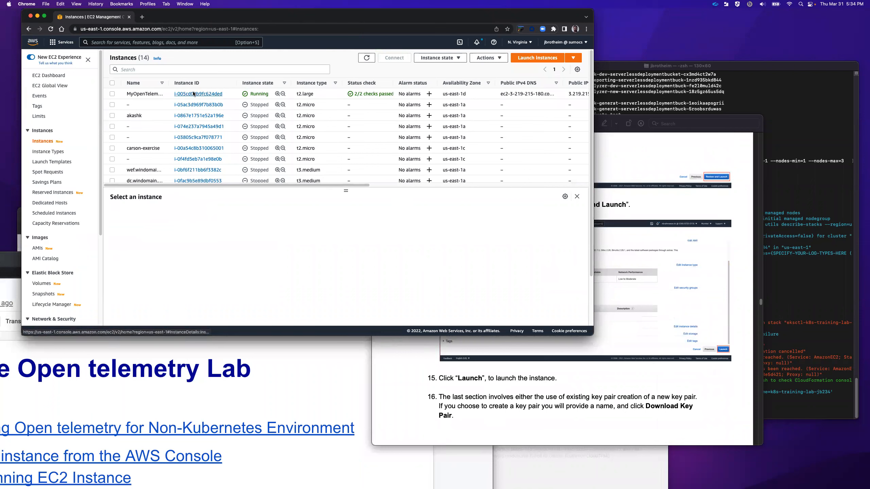
pyautogui.scroll(-8, 661, 190)
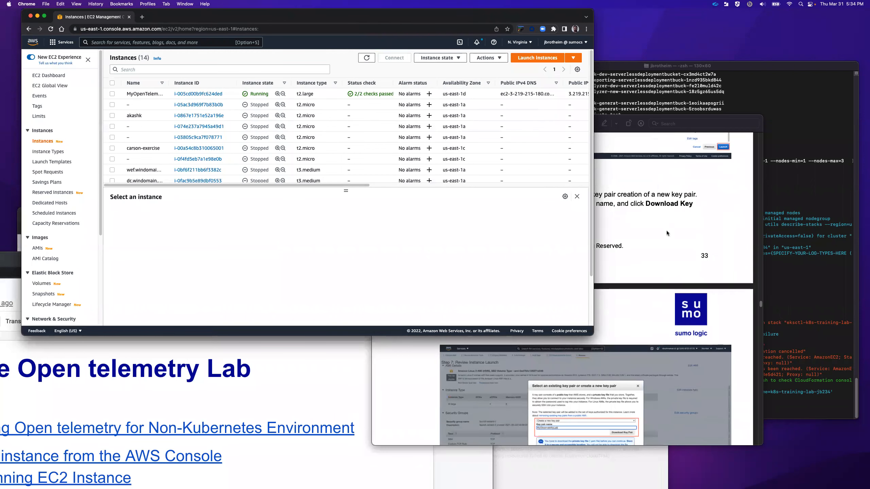
pyautogui.scroll(-8, 664, 284)
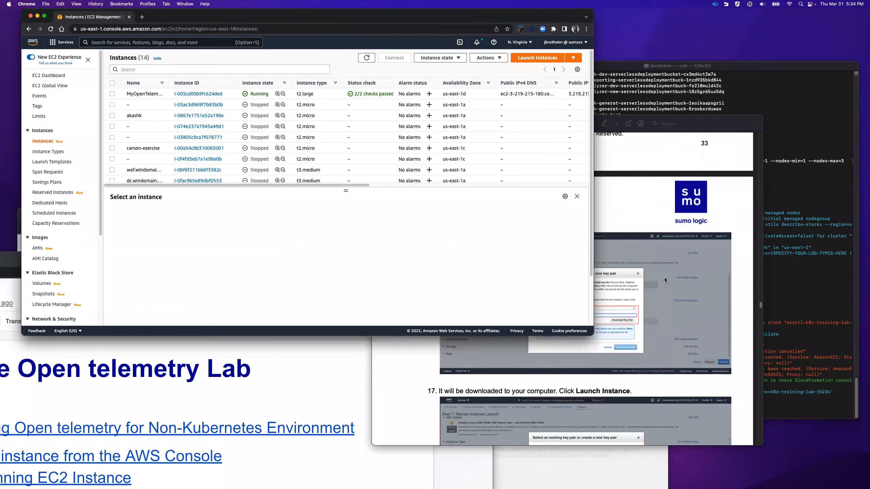
pyautogui.scroll(-3, 665, 280)
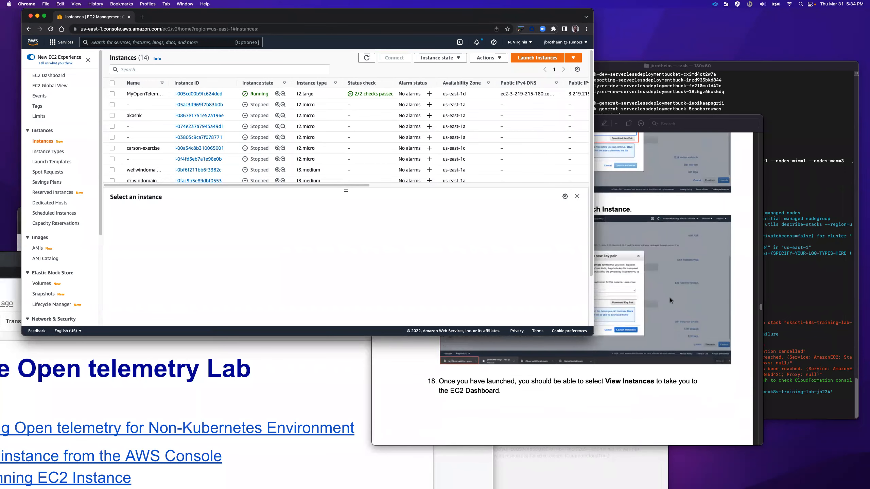
pyautogui.click(634, 396)
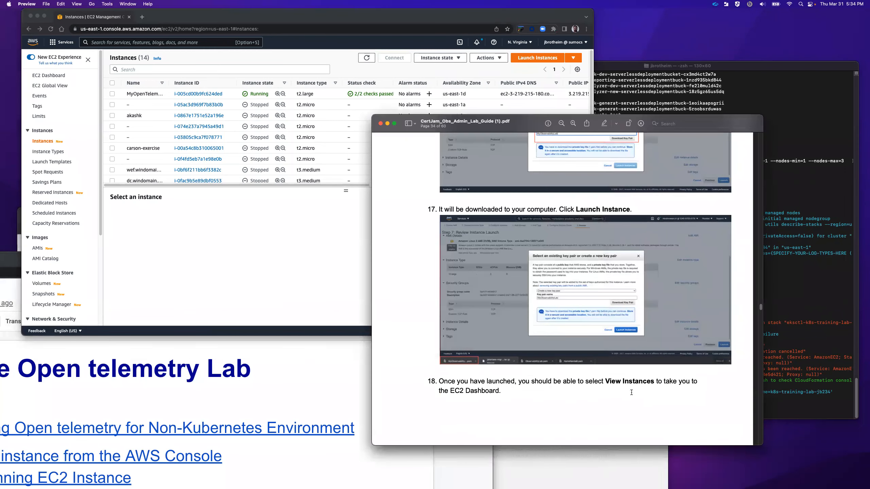
pyautogui.scroll(-2, 617, 390)
pyautogui.scroll(-3, 617, 390)
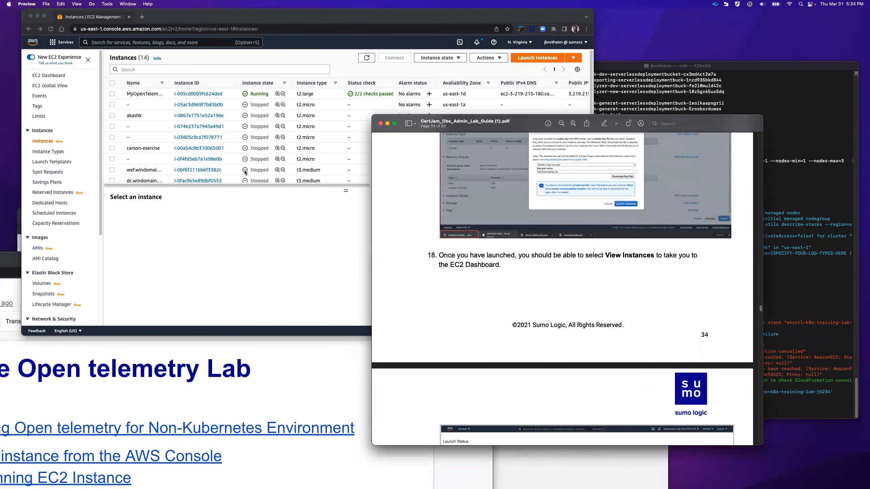
pyautogui.scroll(-4, 530, 282)
pyautogui.scroll(-6, 530, 282)
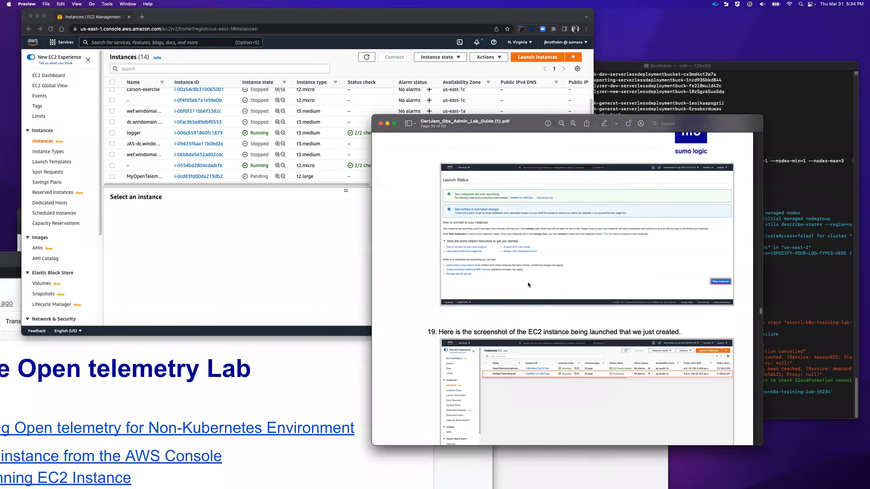
pyautogui.scroll(3, 228, 115)
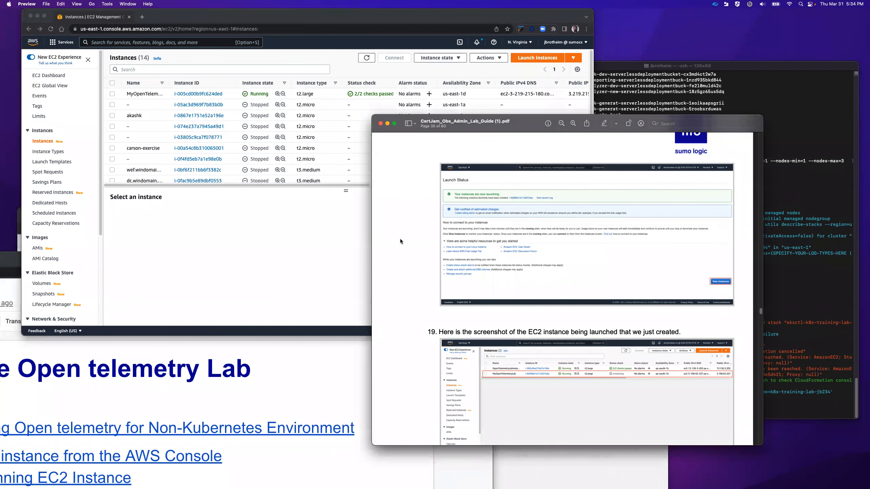
# Step: Following step 1 of the guide's EC2 login section, select the running MyOpenTelemetryLab2 instance and open its Connect to instance page
pyautogui.scroll(-5, 461, 270)
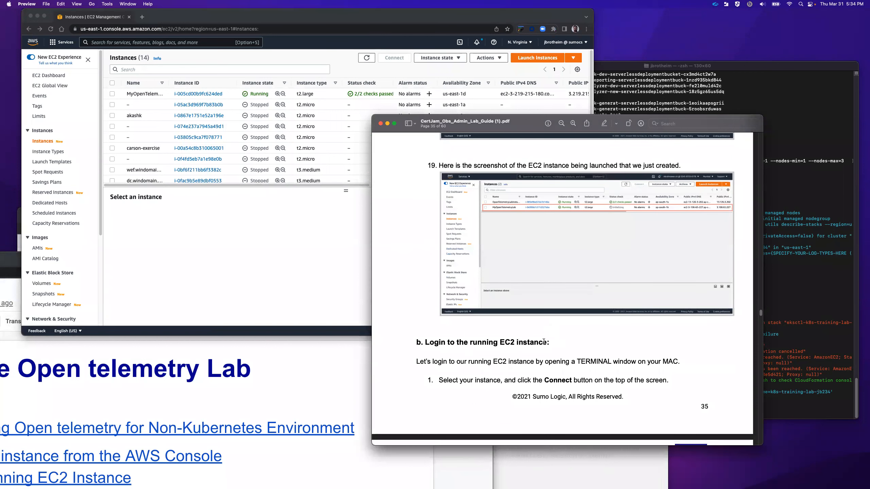
pyautogui.scroll(-2, 543, 342)
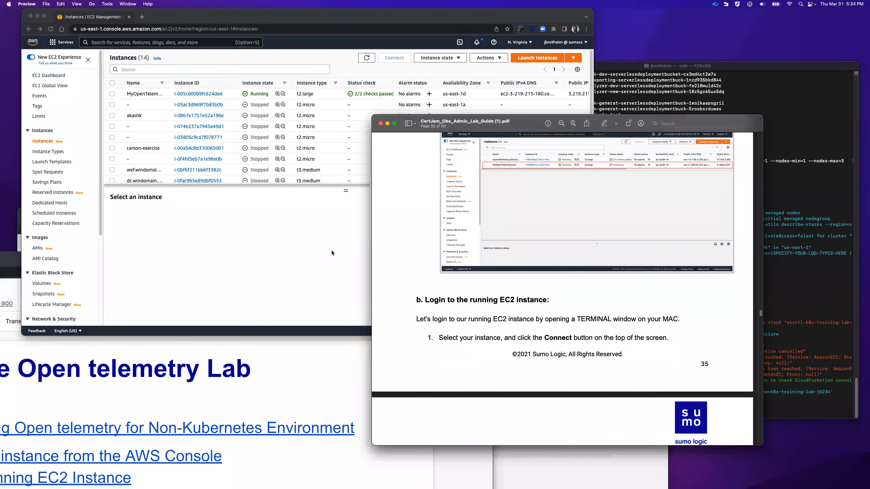
pyautogui.click(113, 95)
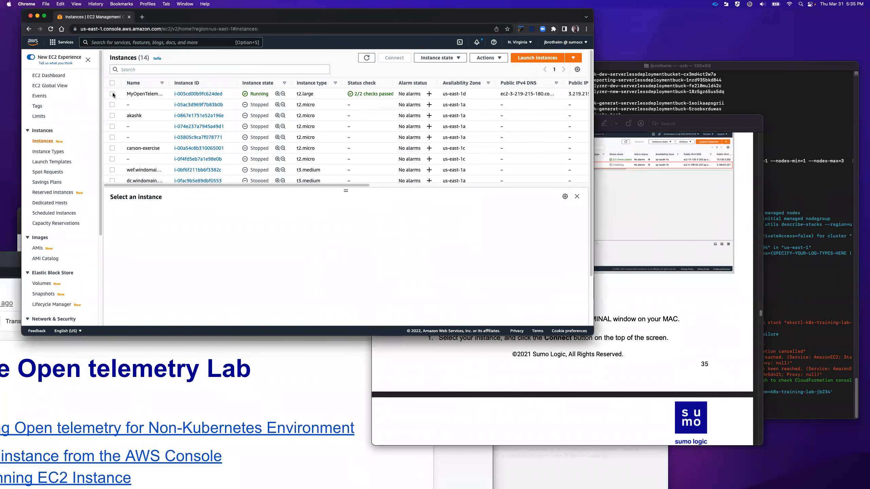
pyautogui.click(114, 95)
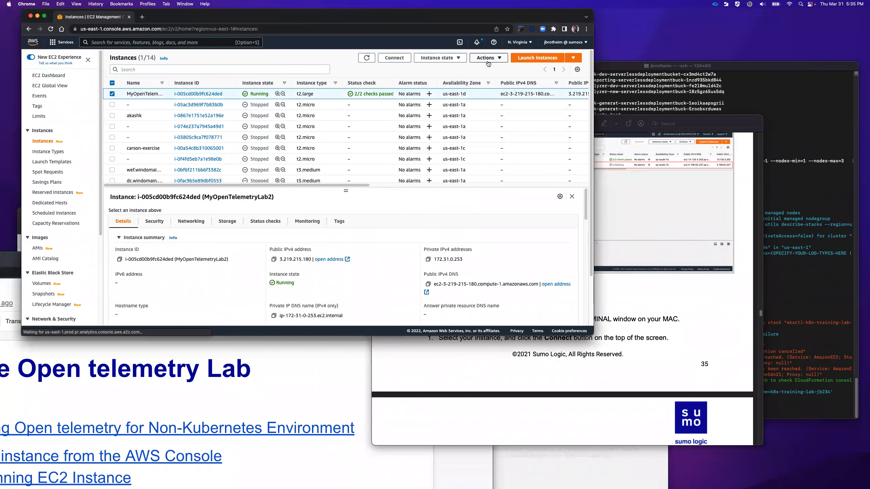
pyautogui.click(398, 58)
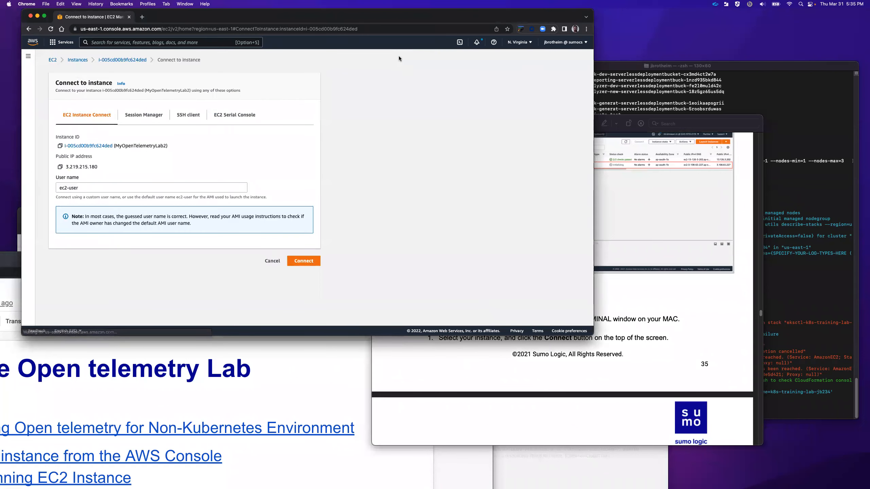
# Step: Consult the guide's step 2 and show the SSH client connection instructions for the instance
pyautogui.click(636, 222)
pyautogui.scroll(-5, 626, 246)
pyautogui.scroll(-3, 589, 286)
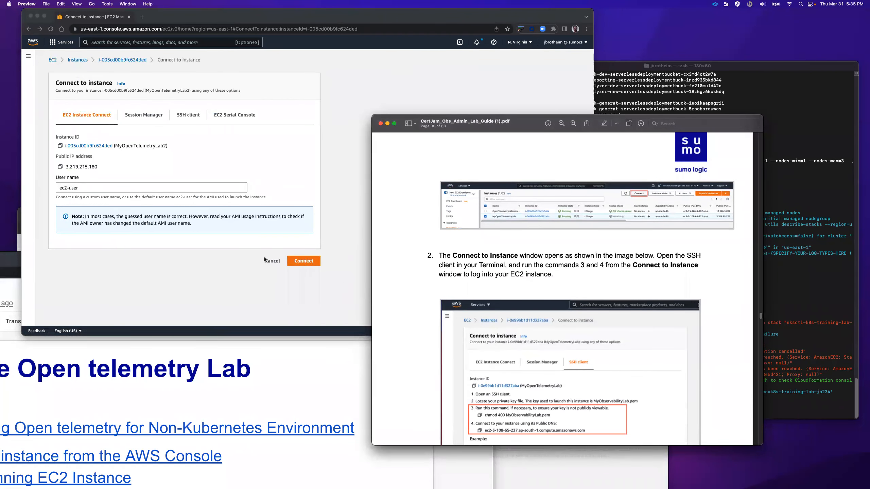
pyautogui.scroll(-2, 459, 301)
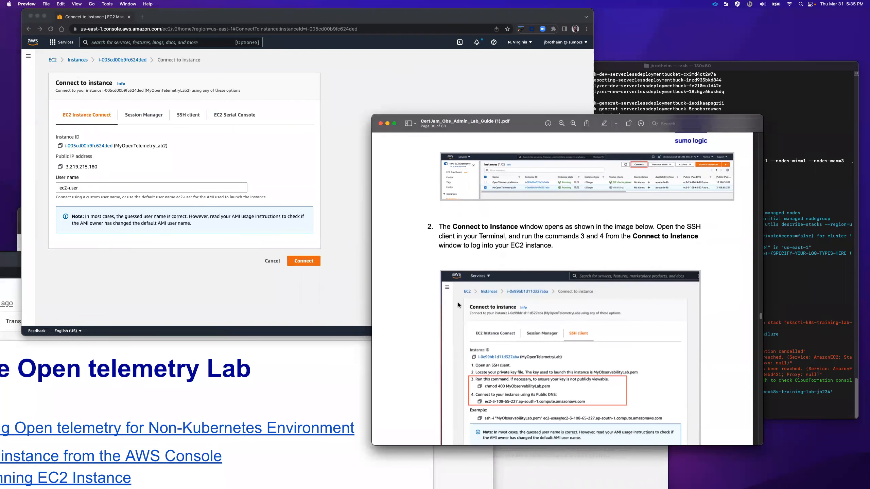
pyautogui.click(180, 116)
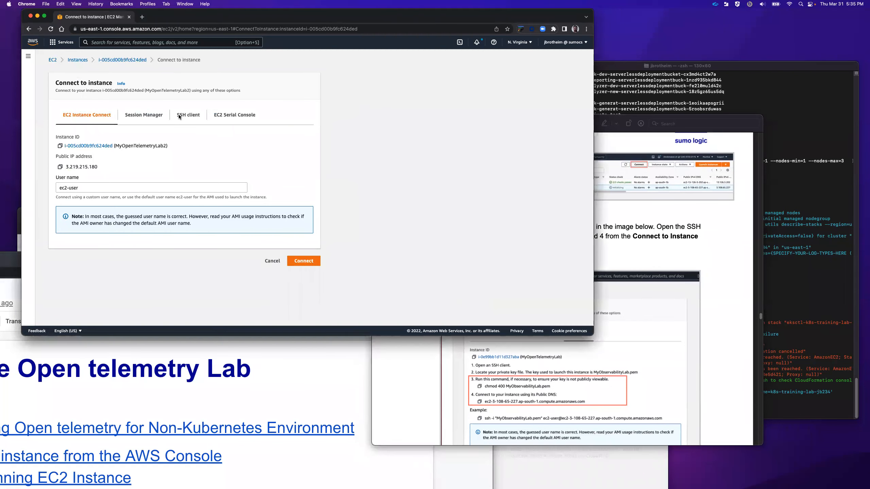
pyautogui.click(180, 115)
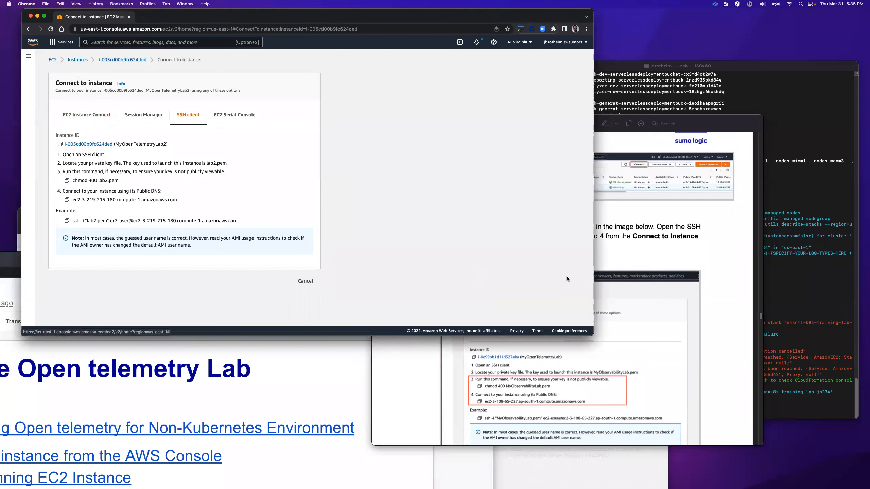
# Step: Following the guide, copy the command chmod 400 lab2.pem from the SSH client instructions and try running it in the terminal
pyautogui.click(648, 282)
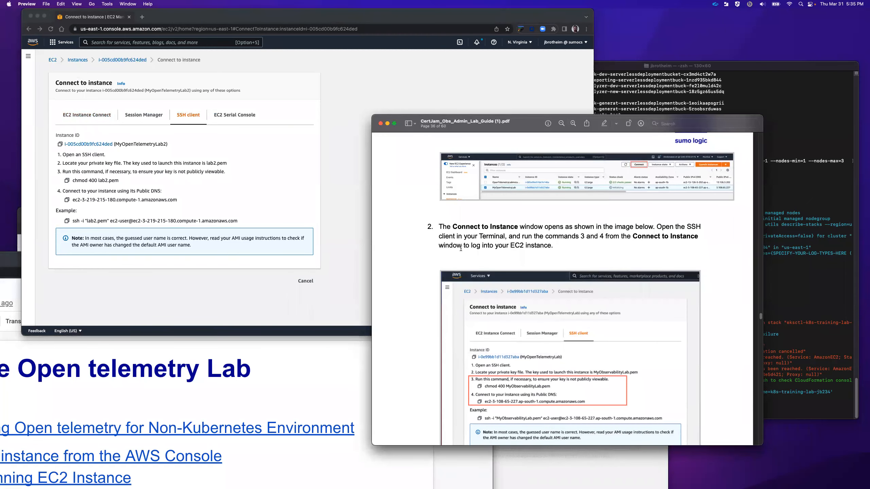
pyautogui.scroll(-5, 461, 248)
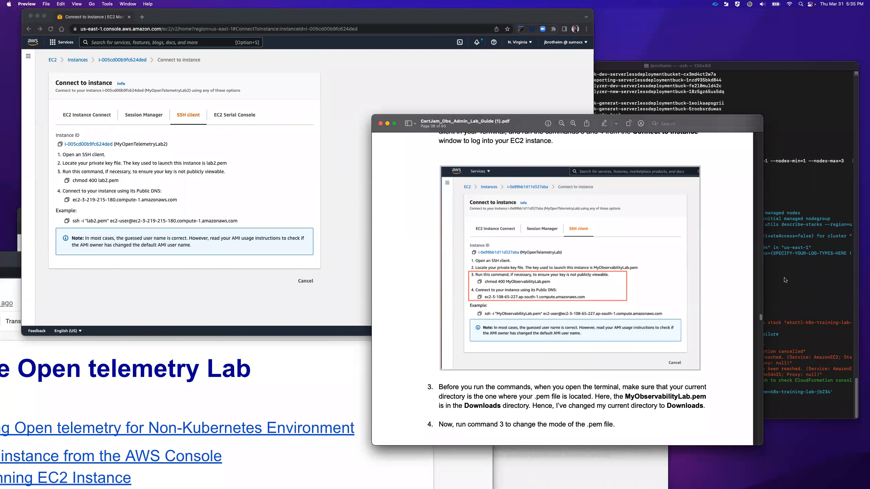
pyautogui.click(319, 247)
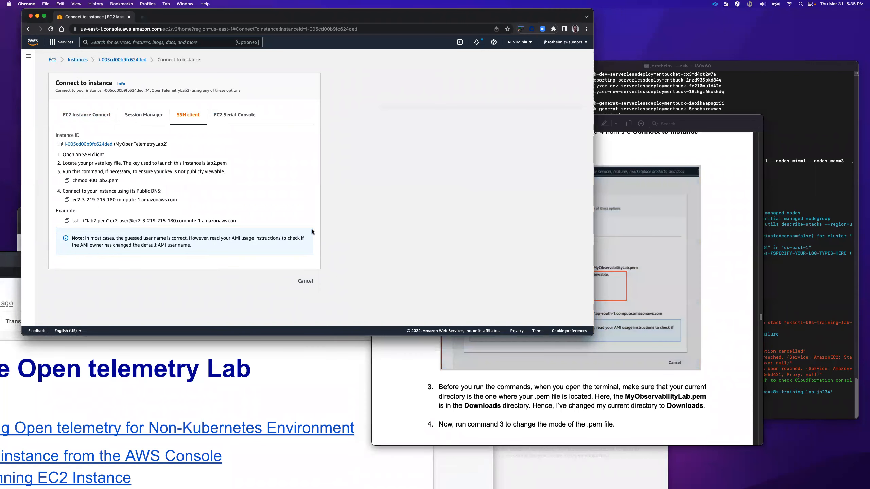
pyautogui.moveTo(120, 180); pyautogui.dragTo(73, 178)
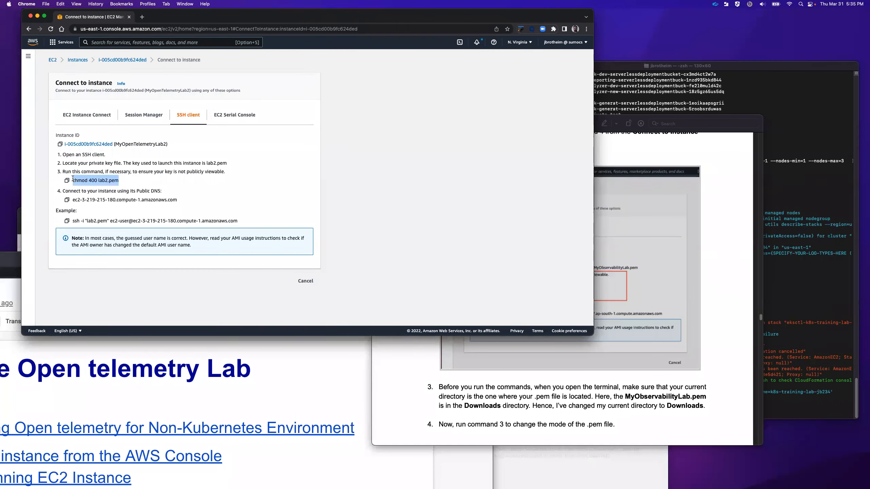
pyautogui.click(67, 180)
pyautogui.click(615, 303)
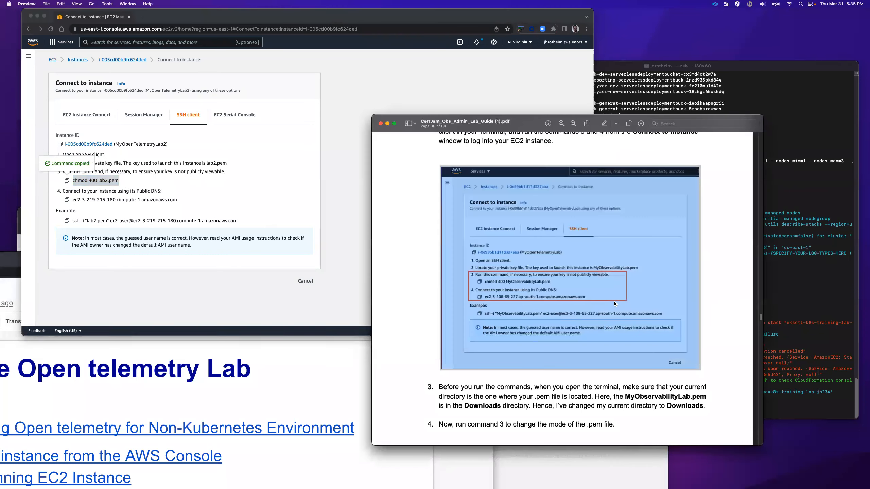
pyautogui.click(825, 318)
pyautogui.press('super+v')
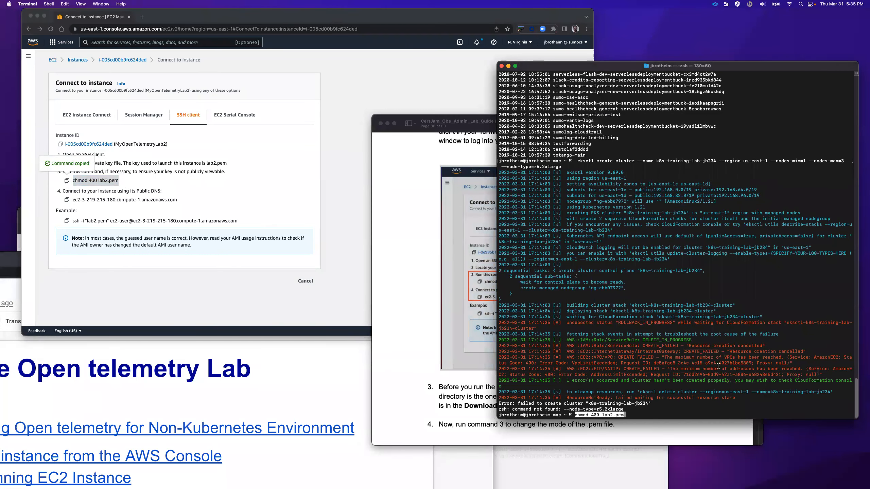
pyautogui.press('Return')
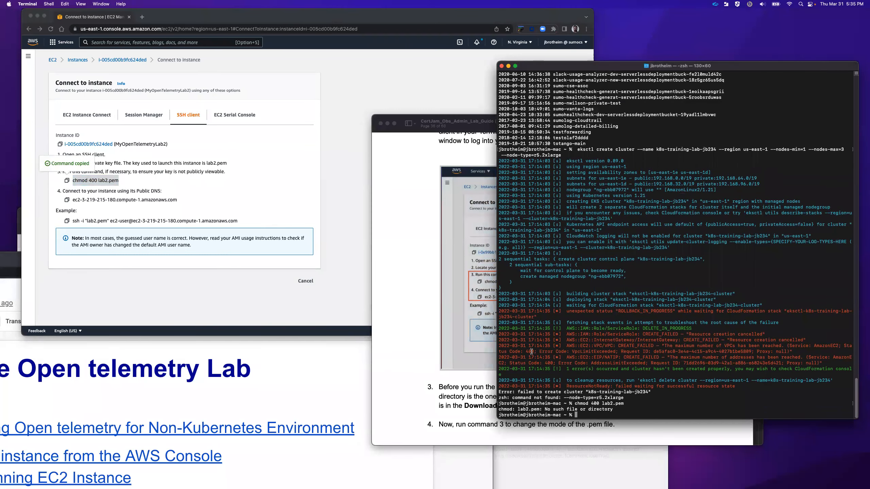
# Step: Copy the example ssh -i "lab2.pem" command for ec2-user from the instance's connection instructions and try running it in the terminal
pyautogui.click(443, 341)
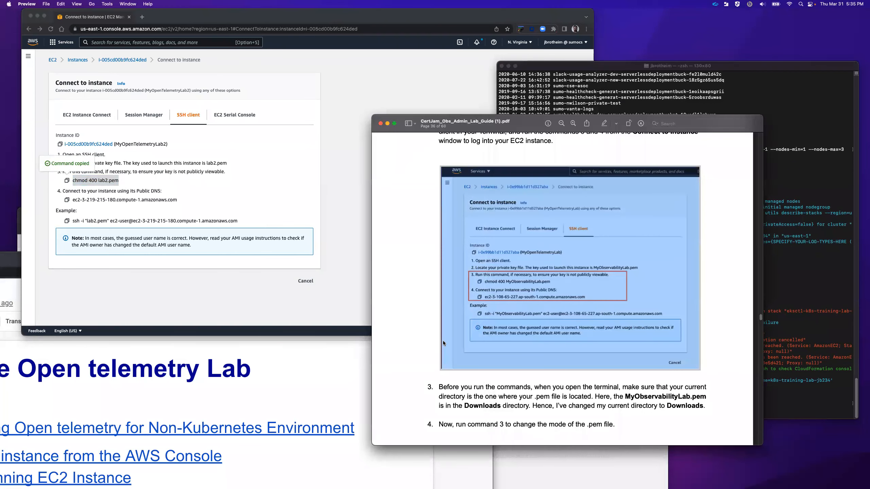
pyautogui.click(313, 303)
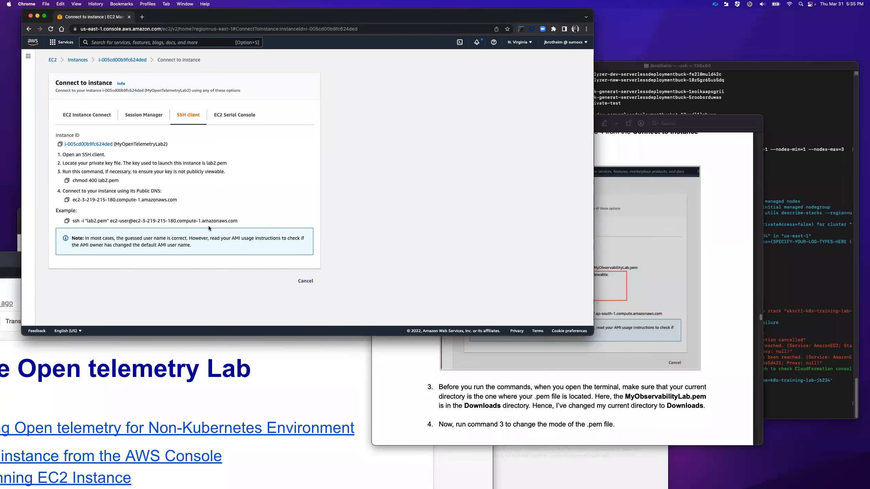
pyautogui.click(67, 220)
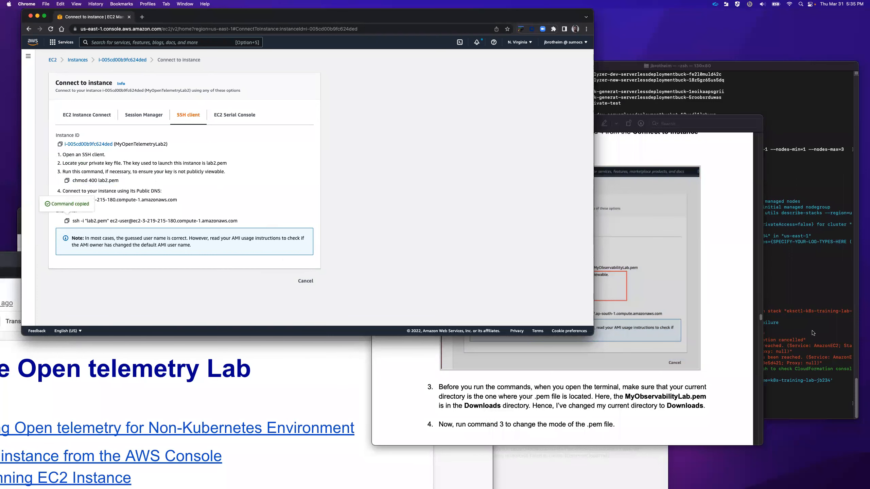
pyautogui.click(821, 373)
pyautogui.press('super+v')
pyautogui.press('Return')
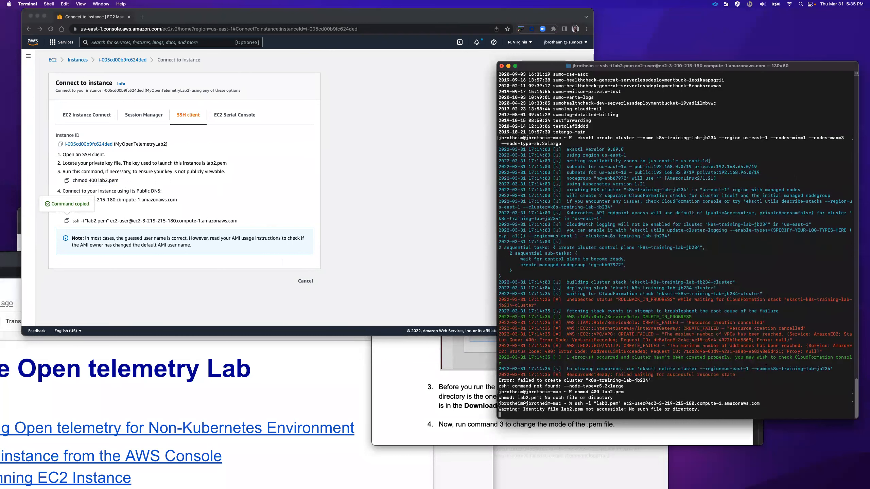
# Step: Recheck the guide's step 3 on the .pem file's directory and try entering cd do in the terminal
pyautogui.click(449, 396)
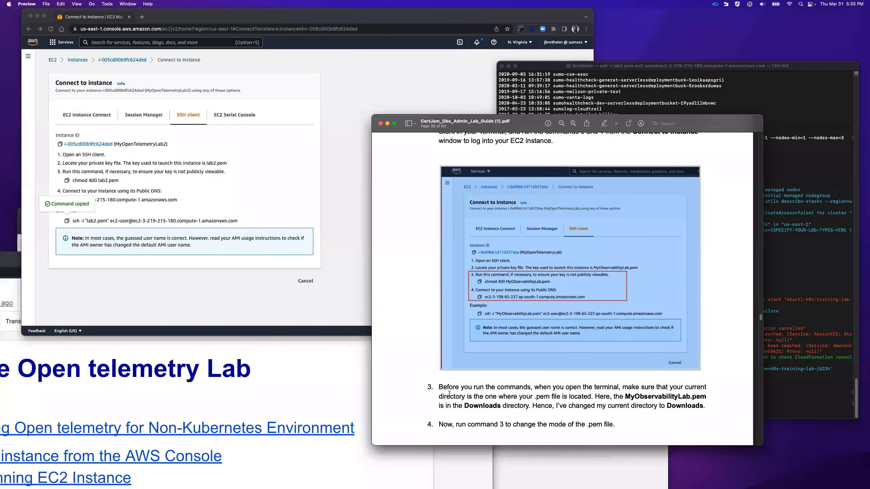
pyautogui.click(805, 401)
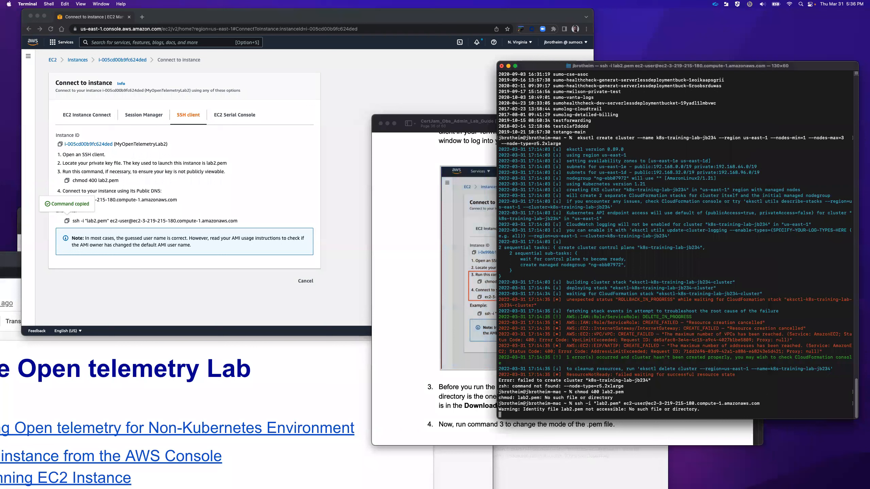
pyautogui.write('cd do')
pyautogui.press('Return')
pyautogui.press('Return')
pyautogui.press('Return')
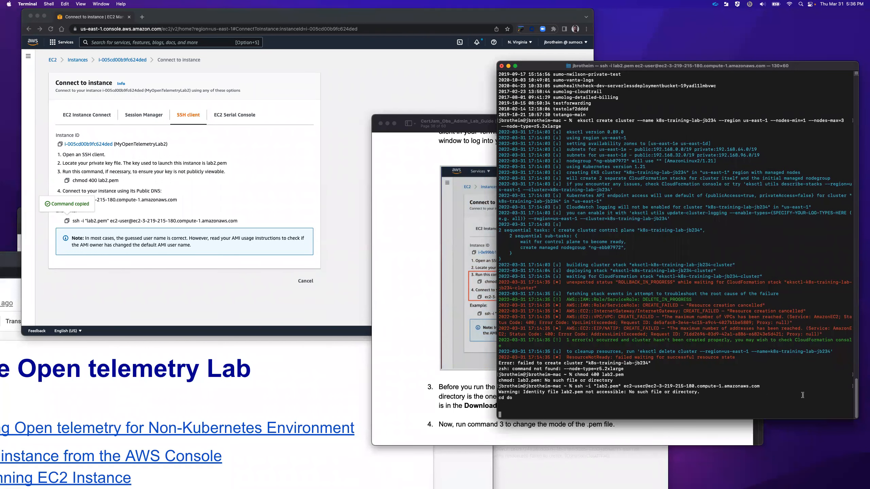
# Step: Close the terminal window, terminating its running ssh process, and open a new terminal window
pyautogui.click(502, 66)
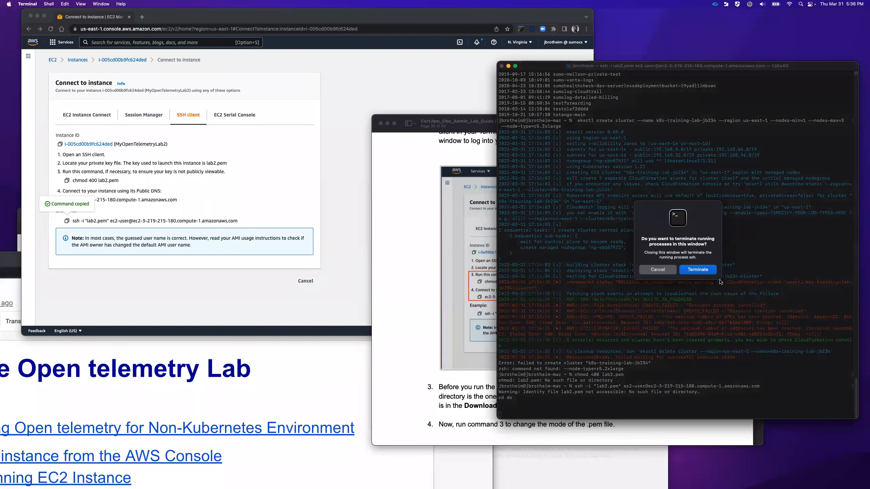
pyautogui.click(707, 271)
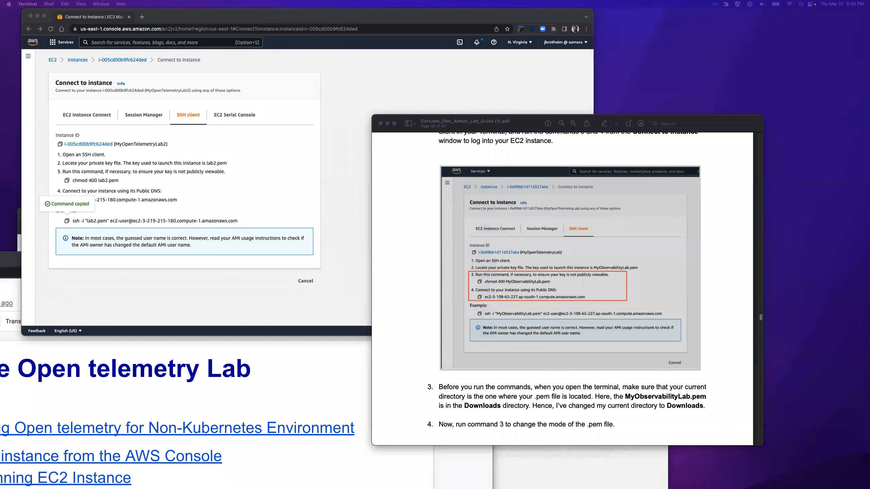
pyautogui.press('super+n')
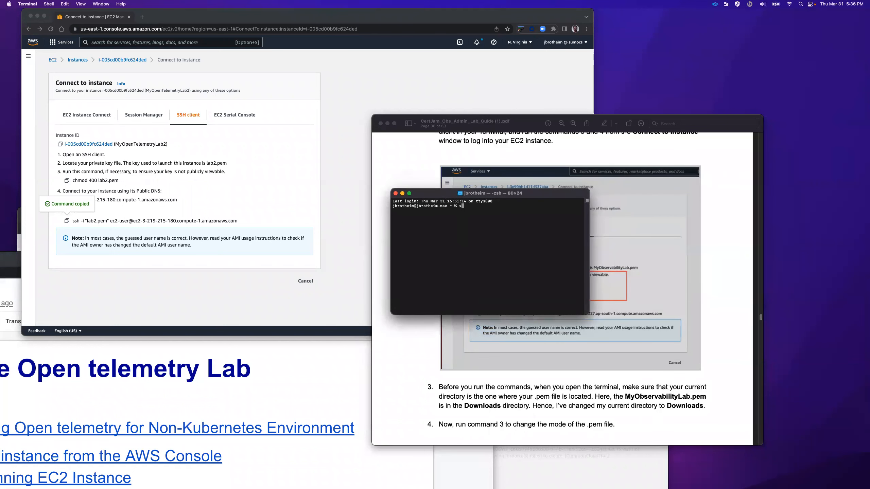
# Step: Change to the Downloads directory in the terminal and try the copied ssh -i "lab2.pem" command for ec2-user
pyautogui.write('cd Downloads')
pyautogui.press('Return')
pyautogui.press('super+v')
pyautogui.press('Return')
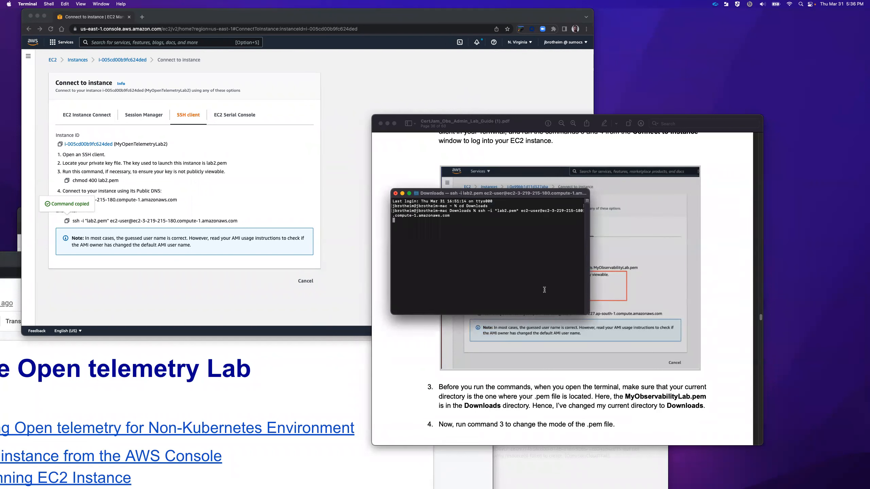
# Step: Look through the guide's steps 5 and 6, and arrange the guide and terminal windows side by side
pyautogui.scroll(-6, 647, 308)
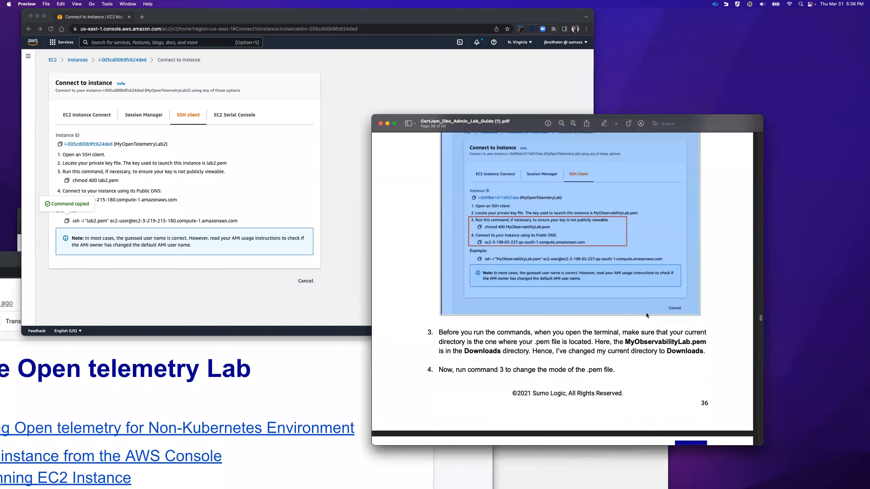
pyautogui.scroll(-3, 645, 313)
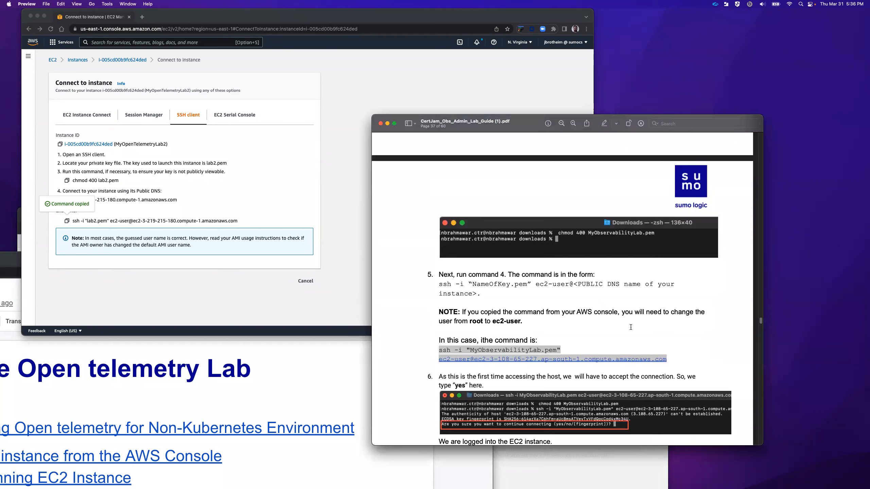
pyautogui.scroll(-1, 630, 327)
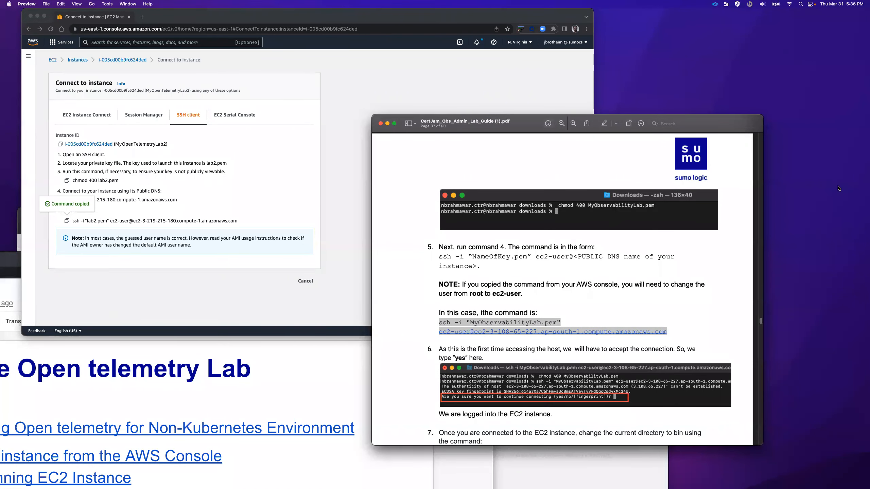
pyautogui.moveTo(499, 124); pyautogui.dragTo(611, 236)
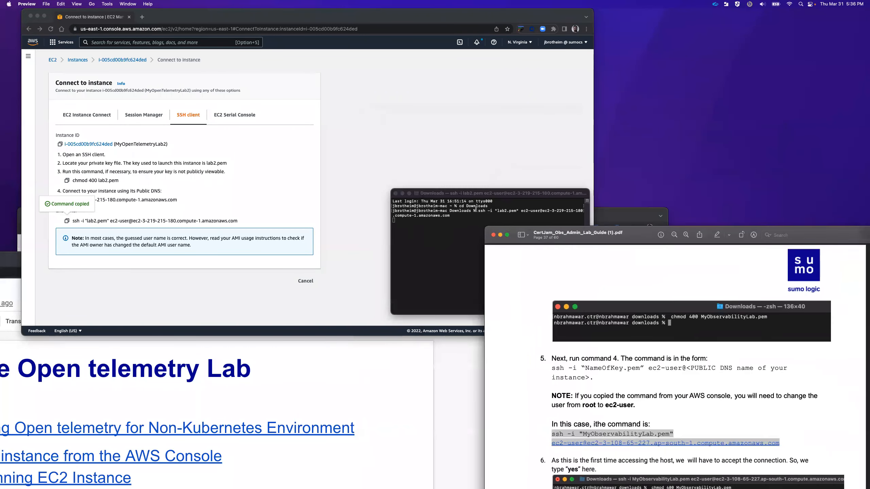
pyautogui.moveTo(493, 196); pyautogui.dragTo(394, 200)
pyautogui.moveTo(550, 232); pyautogui.dragTo(559, 64)
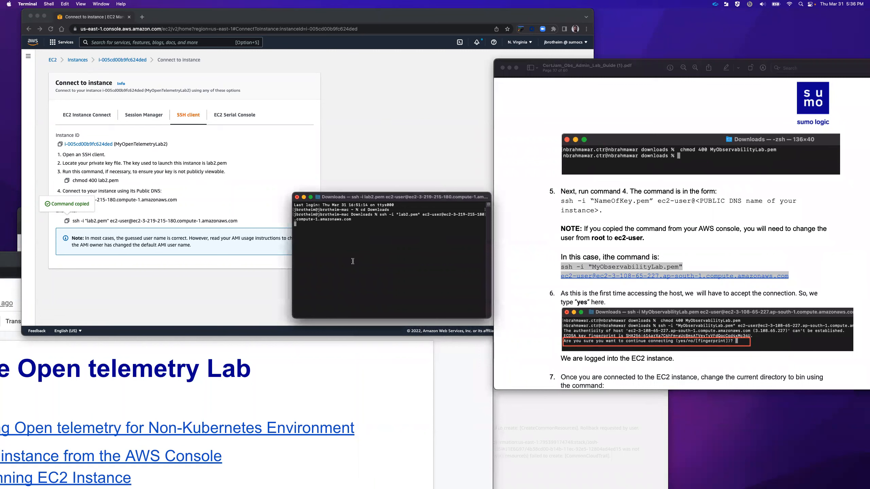
# Step: Following the guide's step 4, copy the chmod 400 lab2.pem command from the SSH client instructions and open another terminal window
pyautogui.scroll(5, 633, 228)
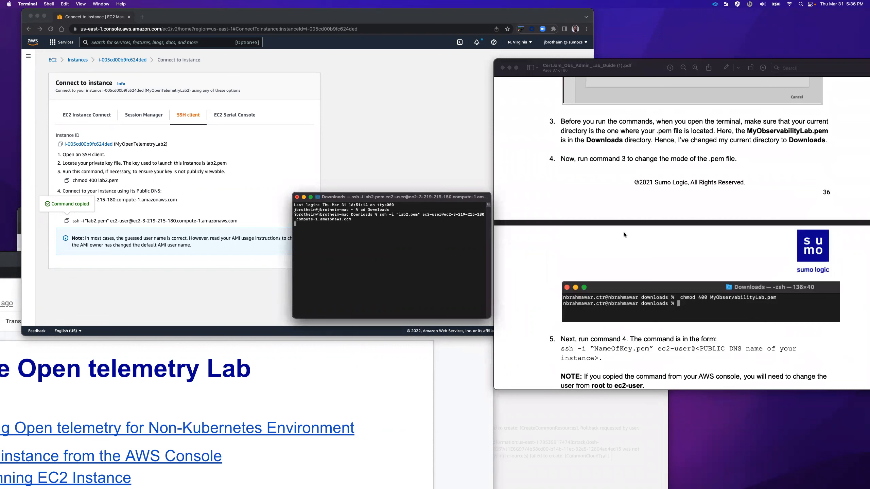
pyautogui.scroll(3, 624, 232)
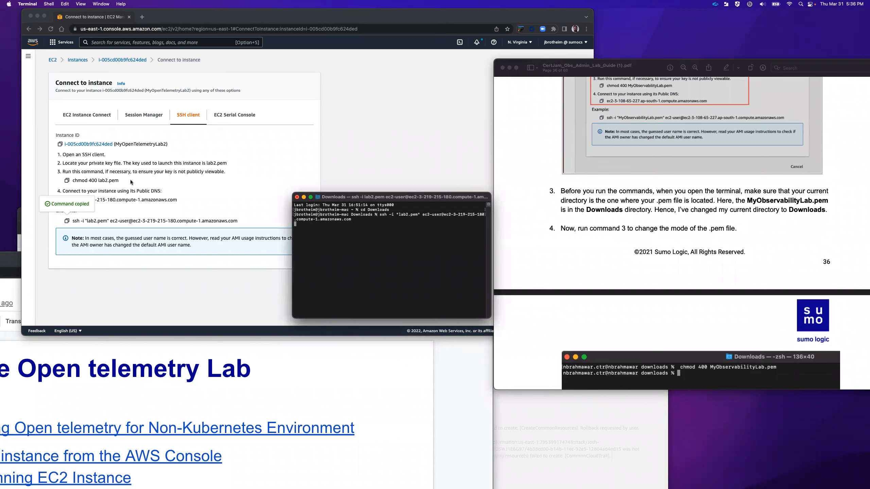
pyautogui.click(155, 183)
pyautogui.click(67, 180)
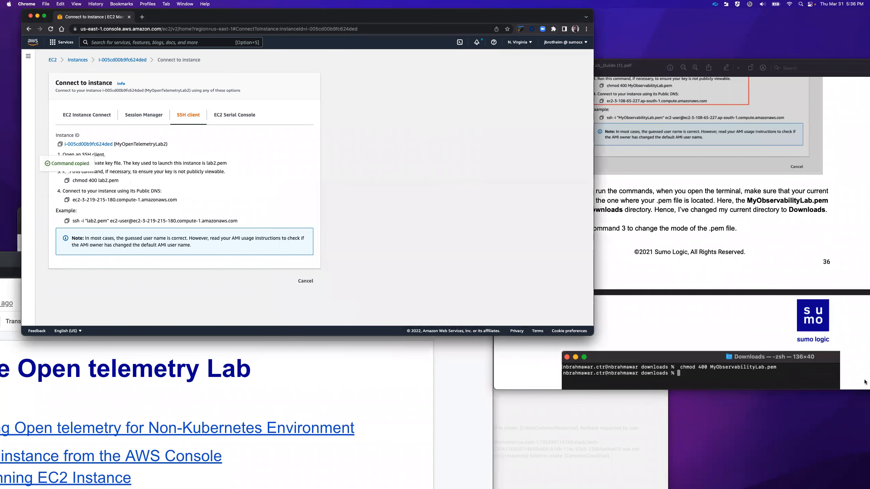
pyautogui.press('super+Tab')
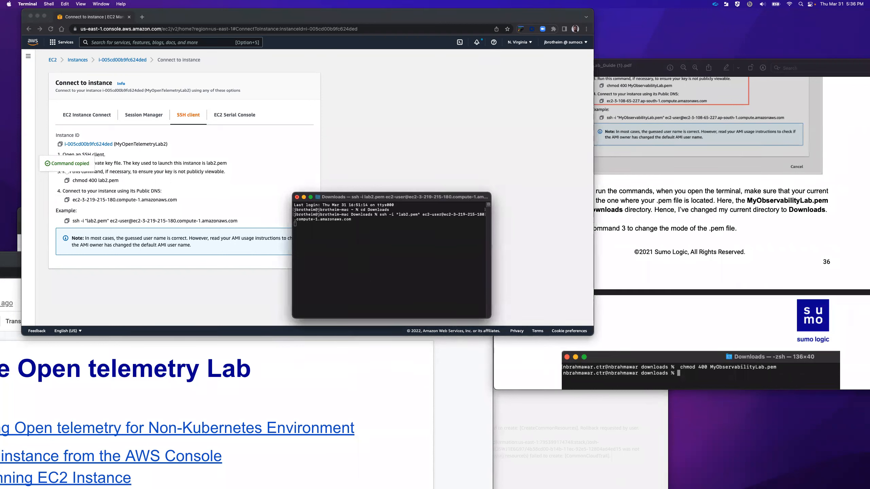
pyautogui.press('super+n')
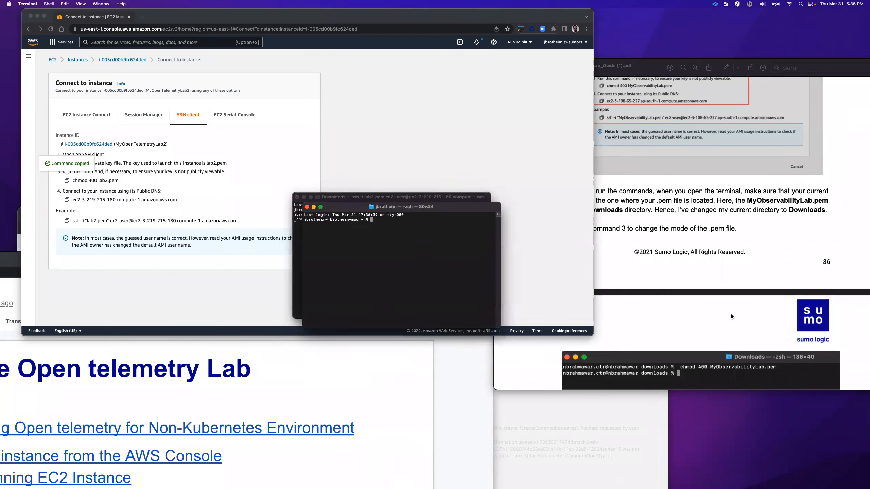
# Step: In the new terminal window, change to the Downloads directory and run chmod 400 lab2.pem
pyautogui.press('super+v')
pyautogui.press('BackSpace')
pyautogui.press('BackSpace')
pyautogui.press('BackSpace')
pyautogui.press('BackSpace')
pyautogui.press('BackSpace')
pyautogui.press('BackSpace')
pyautogui.press('BackSpace')
pyautogui.press('BackSpace')
pyautogui.press('BackSpace')
pyautogui.press('BackSpace')
pyautogui.press('BackSpace')
pyautogui.press('BackSpace')
pyautogui.press('BackSpace')
pyautogui.press('BackSpace')
pyautogui.press('BackSpace')
pyautogui.press('BackSpace')
pyautogui.press('BackSpace')
pyautogui.write('d d')
pyautogui.press('BackSpace')
pyautogui.write('Di')
pyautogui.press('Tab')
pyautogui.press('Tab')
pyautogui.write('w')
pyautogui.press('BackSpace')
pyautogui.press('BackSpace')
pyautogui.press('BackSpace')
pyautogui.press('BackSpace')
pyautogui.press('BackSpace')
pyautogui.press('BackSpace')
pyautogui.press('BackSpace')
pyautogui.press('BackSpace')
pyautogui.press('BackSpace')
pyautogui.write('w')
pyautogui.press('Tab')
pyautogui.press('Return')
pyautogui.press('super+v')
pyautogui.press('Return')
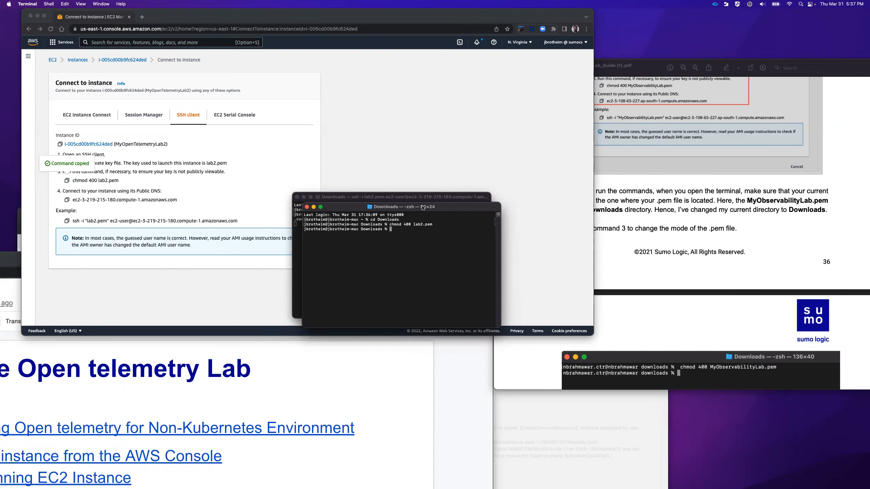
# Step: Move the front terminal window clear of the other one and bring up the guide's step 5
pyautogui.click(131, 201)
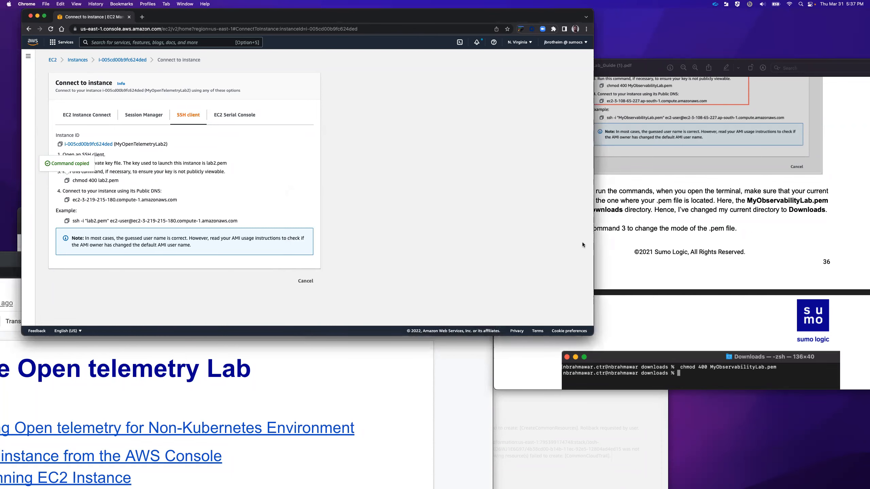
pyautogui.click(599, 254)
pyautogui.scroll(-2, 600, 255)
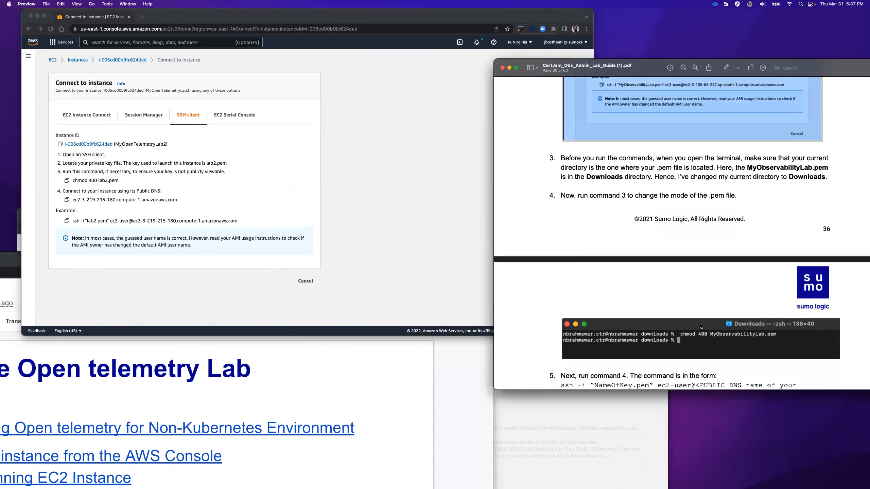
pyautogui.press('super+Tab')
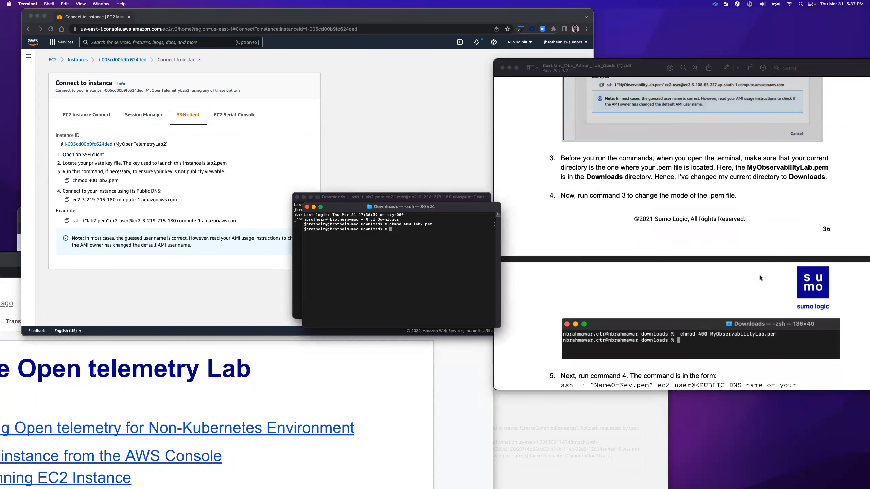
pyautogui.moveTo(382, 208); pyautogui.dragTo(399, 252)
pyautogui.click(593, 249)
pyautogui.scroll(-2, 593, 262)
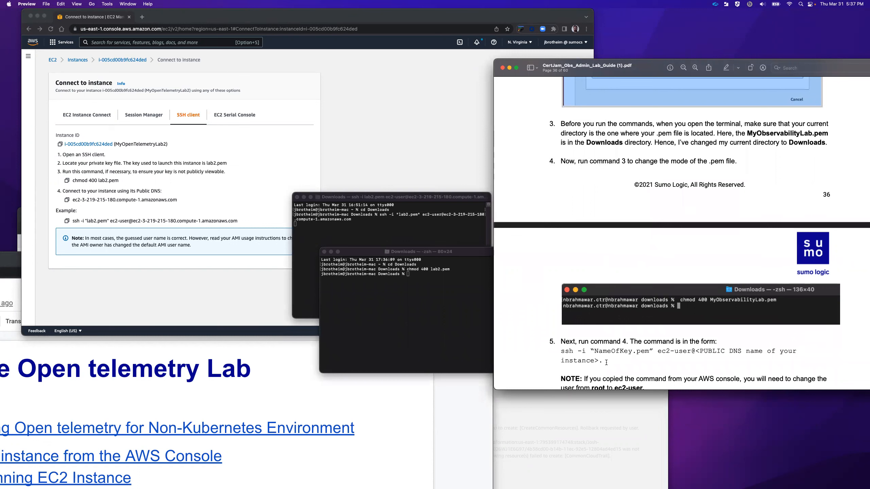
# Step: Copy the template ssh -i "NameOfKey.pem" ec2-user@<PUBLIC DNS name of your instance> from the guide's step 5 into the terminal prompt
pyautogui.moveTo(597, 358); pyautogui.dragTo(562, 351)
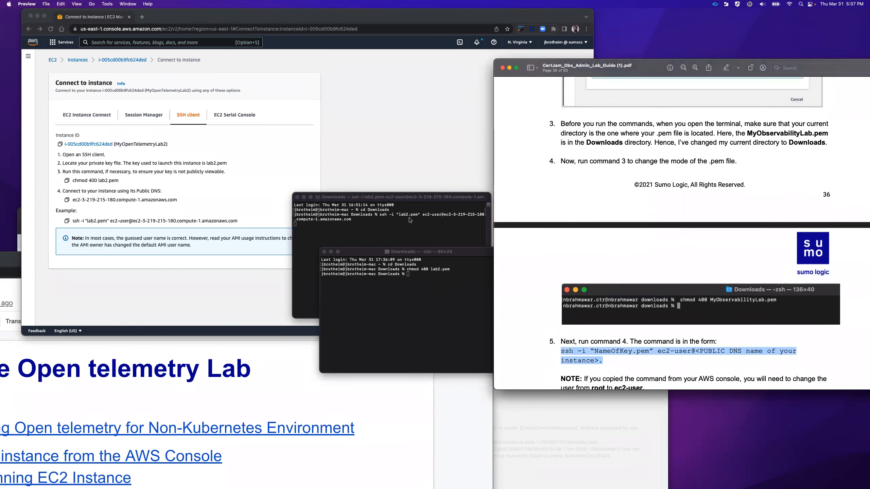
pyautogui.click(529, 282)
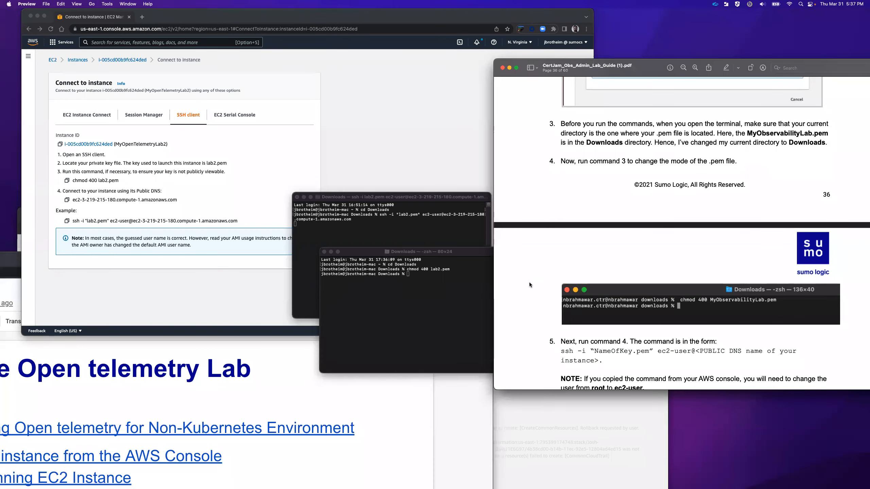
pyautogui.scroll(-1, 605, 301)
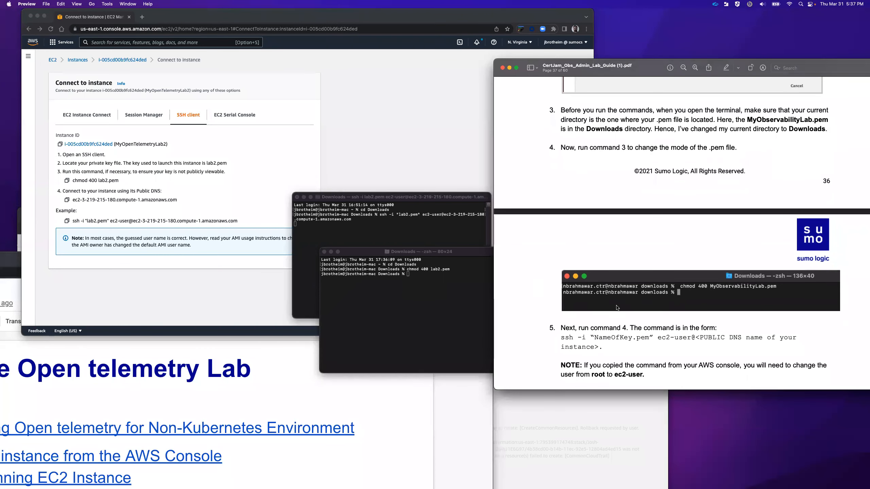
pyautogui.click(412, 276)
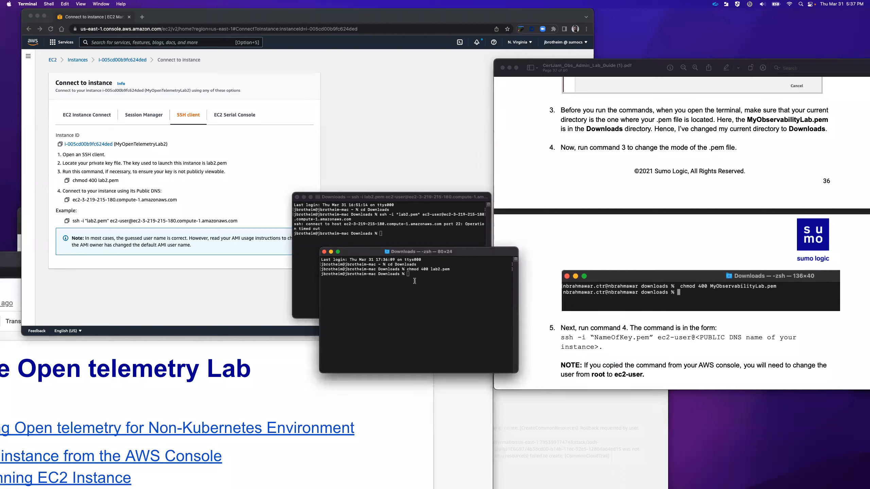
pyautogui.press('super+v')
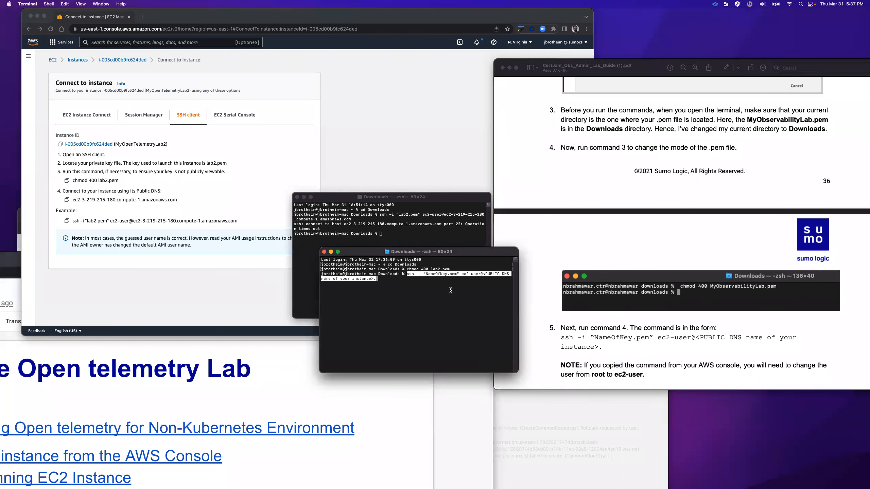
# Step: Append the instance's example ssh command to the template at the prompt, change its user to root, and try running the line
pyautogui.click(558, 290)
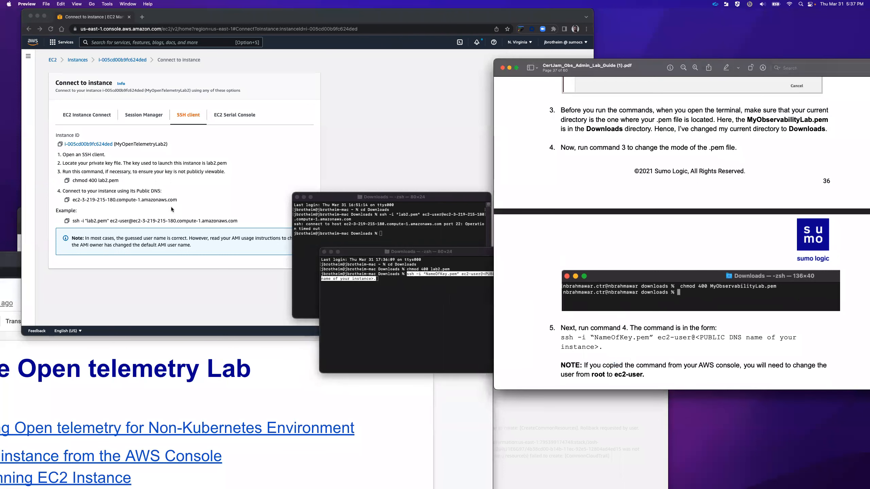
pyautogui.click(67, 221)
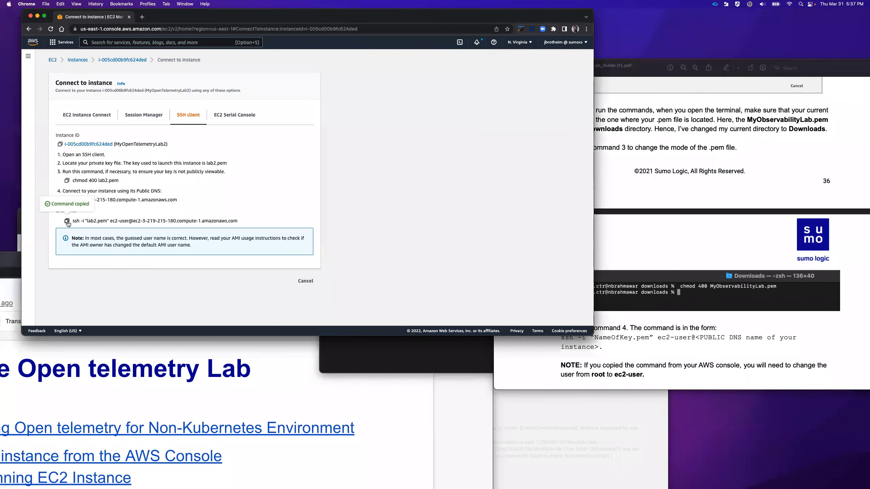
pyautogui.click(389, 297)
pyautogui.press('super+v')
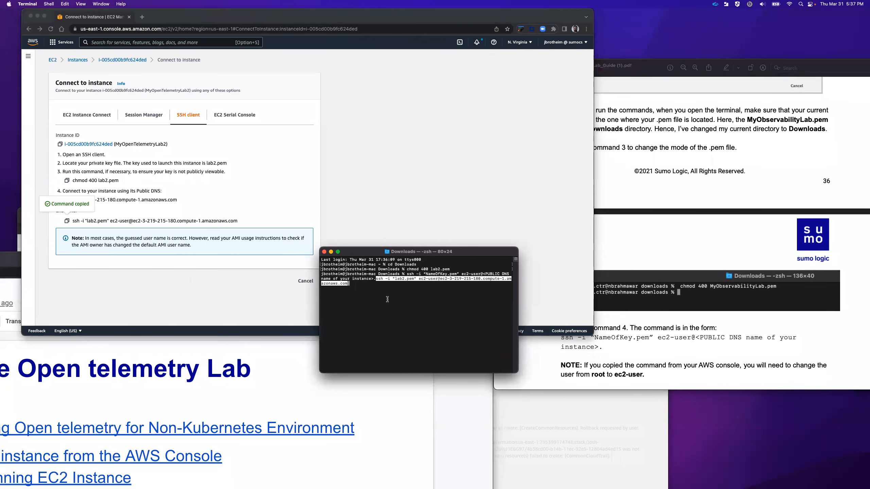
pyautogui.press('Left')
pyautogui.press('Left')
pyautogui.press('Left')
pyautogui.press('Left')
pyautogui.press('Left')
pyautogui.press('Left')
pyautogui.press('Left')
pyautogui.press('Left')
pyautogui.press('Left')
pyautogui.press('Left')
pyautogui.press('Left')
pyautogui.press('Left')
pyautogui.press('Left')
pyautogui.press('Left')
pyautogui.press('Left')
pyautogui.press('Left')
pyautogui.press('Left')
pyautogui.press('Left')
pyautogui.press('Left')
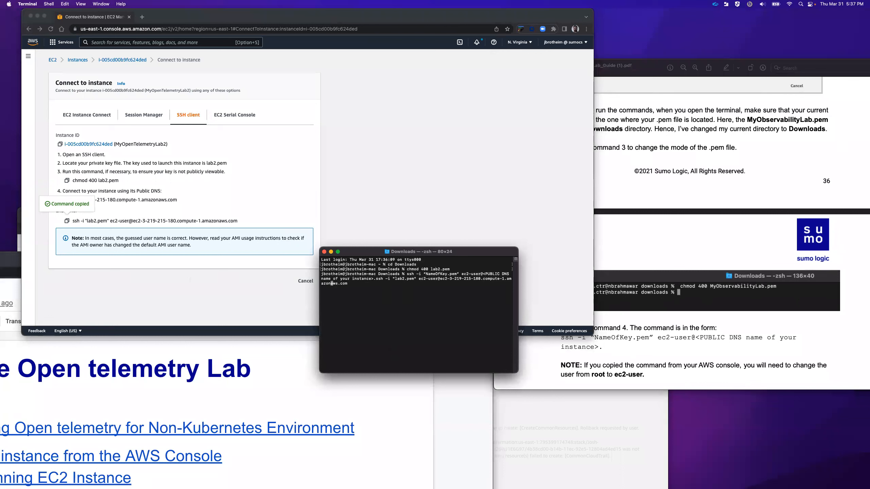
pyautogui.press('Left')
pyautogui.press('Left')
pyautogui.press('Left')
pyautogui.press('Left')
pyautogui.press('Left')
pyautogui.press('Left')
pyautogui.press('Left')
pyautogui.press('Left')
pyautogui.press('Left')
pyautogui.press('Left')
pyautogui.press('Left')
pyautogui.press('Left')
pyautogui.press('Left')
pyautogui.press('Left')
pyautogui.press('Left')
pyautogui.press('Left')
pyautogui.press('Left')
pyautogui.press('Left')
pyautogui.press('Left')
pyautogui.press('Left')
pyautogui.press('Left')
pyautogui.press('BackSpace')
pyautogui.press('BackSpace')
pyautogui.press('BackSpace')
pyautogui.press('BackSpace')
pyautogui.press('BackSpace')
pyautogui.press('BackSpace')
pyautogui.press('BackSpace')
pyautogui.press('BackSpace')
pyautogui.write('root')
pyautogui.press('Return')
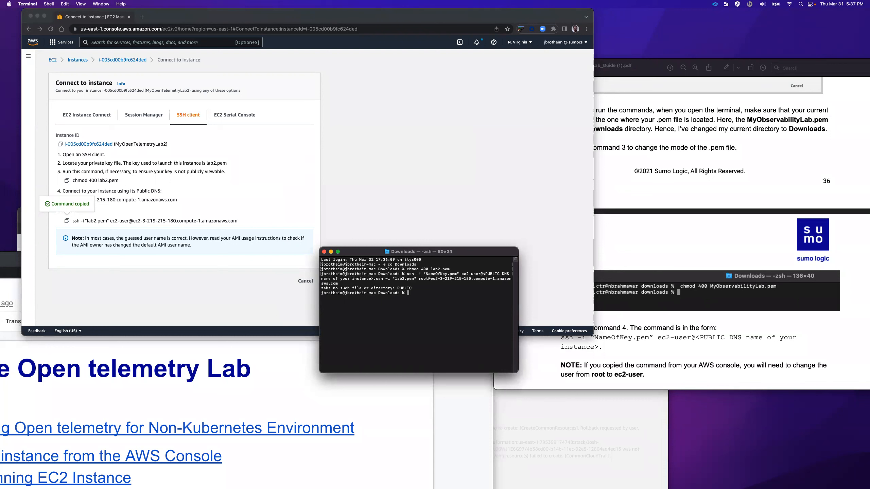
pyautogui.press('Up')
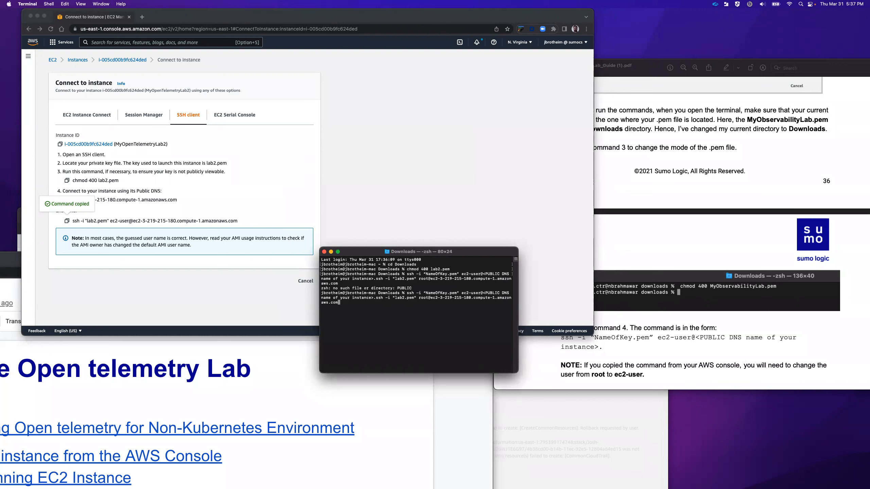
pyautogui.press('Up')
pyautogui.hotkey('ctrl', 'u')
pyautogui.press('super+v')
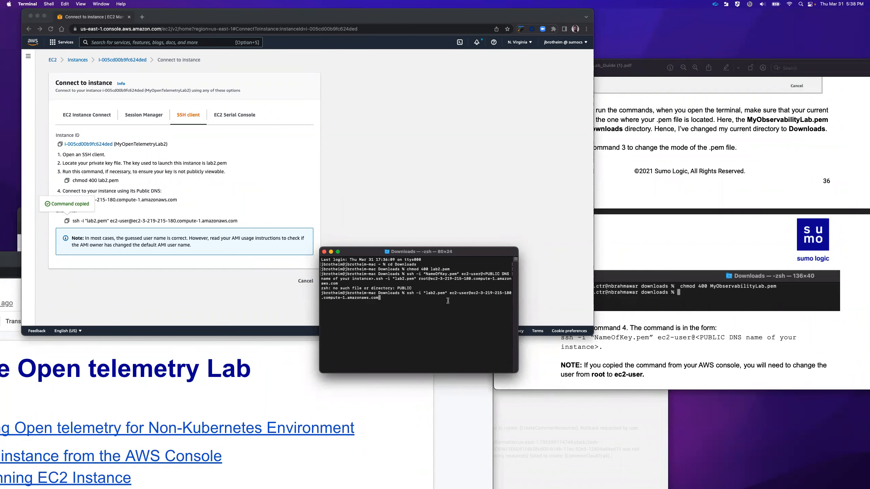
pyautogui.press('Up')
pyautogui.press('Up')
pyautogui.press('BackSpace')
pyautogui.press('BackSpace')
pyautogui.press('BackSpace')
pyautogui.press('BackSpace')
pyautogui.press('BackSpace')
pyautogui.press('BackSpace')
pyautogui.press('BackSpace')
pyautogui.press('BackSpace')
pyautogui.press('BackSpace')
pyautogui.press('BackSpace')
pyautogui.press('BackSpace')
pyautogui.press('BackSpace')
pyautogui.press('BackSpace')
pyautogui.press('BackSpace')
pyautogui.press('BackSpace')
pyautogui.press('BackSpace')
pyautogui.press('BackSpace')
pyautogui.press('BackSpace')
# Step: List the .pem files in the Downloads directory with ls *.pem
pyautogui.write('ls pem')
pyautogui.press('Return')
pyautogui.write('ls *p')
pyautogui.press('BackSpace')
pyautogui.write('.pem')
pyautogui.press('Return')
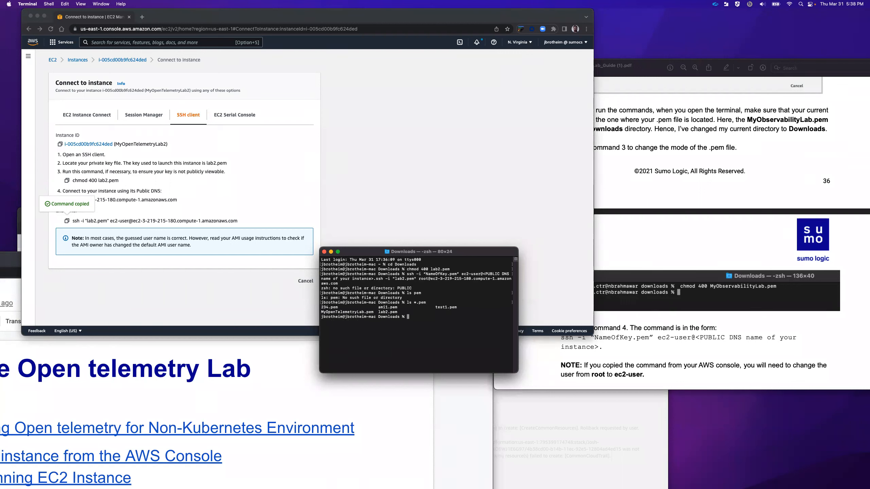
pyautogui.press('Up')
pyautogui.press('Up')
pyautogui.press('Up')
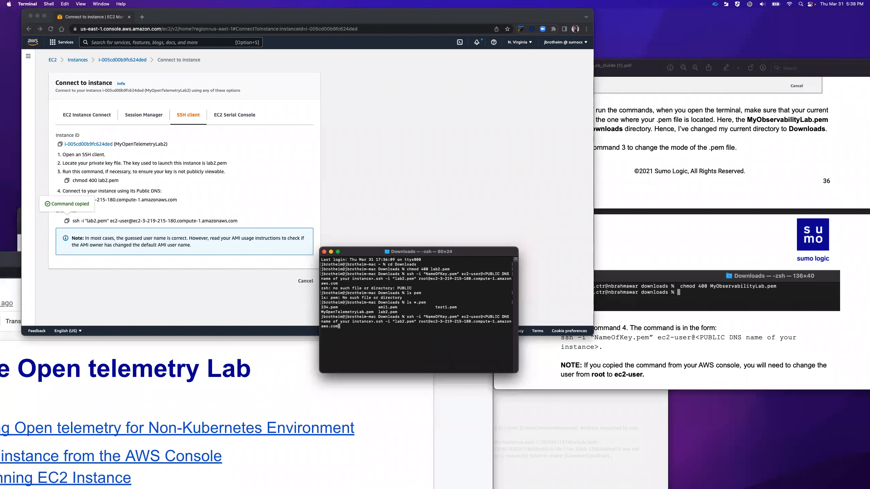
pyautogui.press('Up')
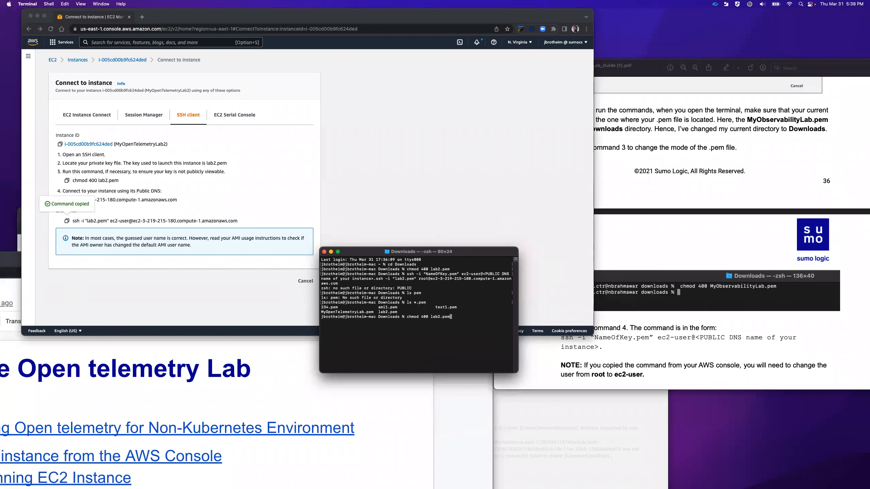
pyautogui.hotkey('ctrl', 'u')
pyautogui.press('super+v')
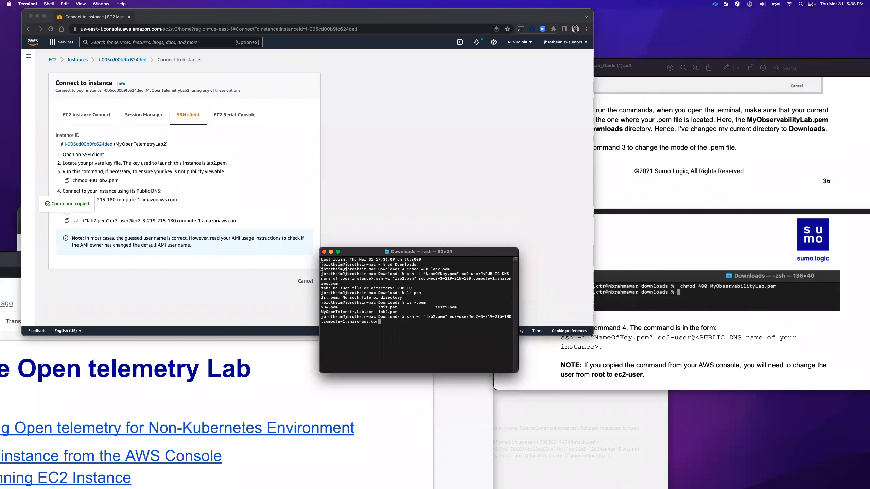
pyautogui.press('Up')
pyautogui.press('Down')
pyautogui.press('Return')
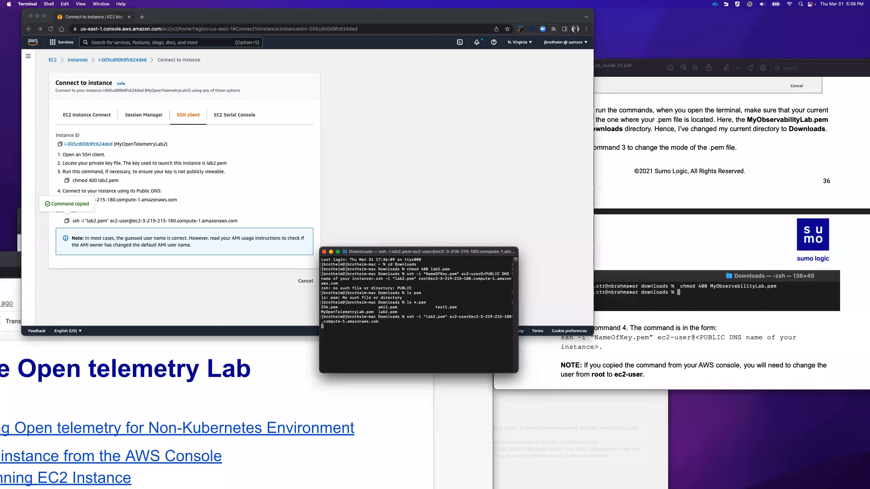
# Step: Check the guide's steps 5 and 6 on the ssh command's user and accepting the first connection
pyautogui.scroll(-3, 707, 353)
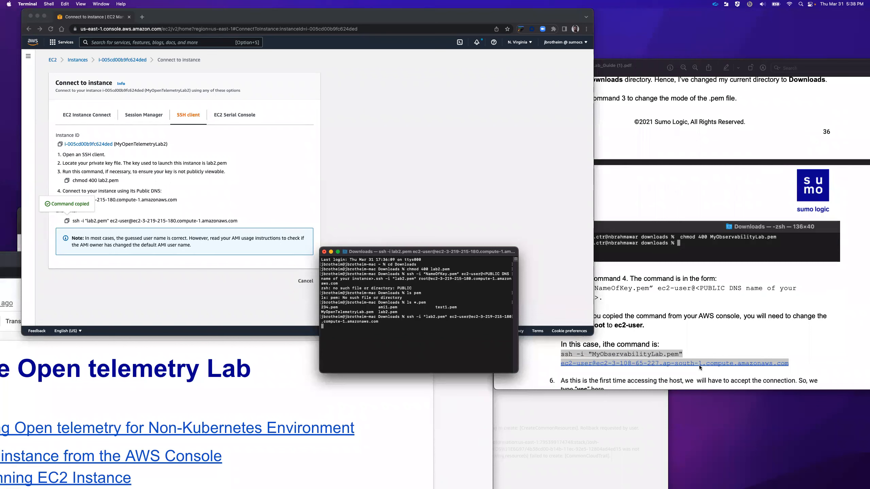
pyautogui.scroll(-2, 695, 363)
pyautogui.scroll(-2, 690, 359)
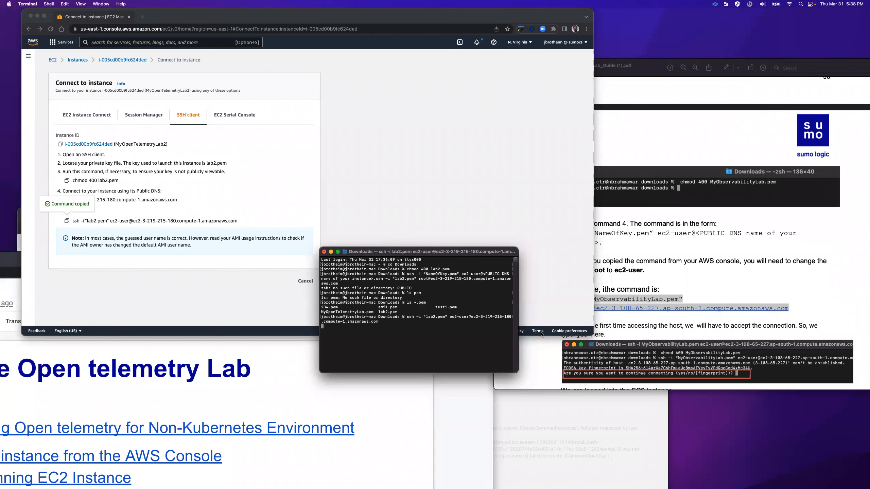
pyautogui.click(715, 5)
pyautogui.click(750, 67)
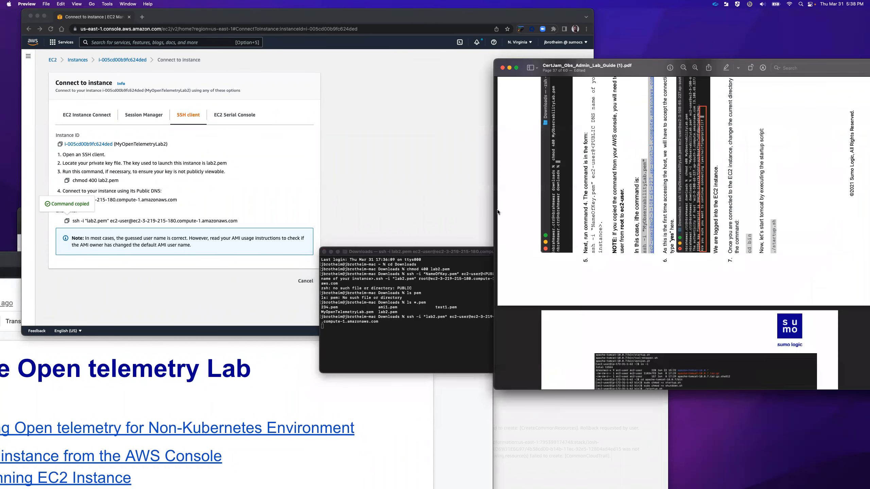
pyautogui.click(750, 68)
pyautogui.click(750, 68)
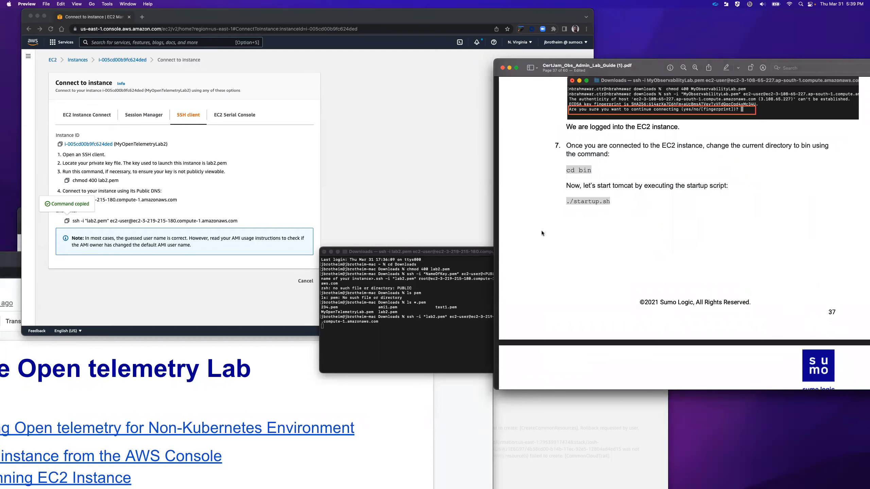
pyautogui.moveTo(419, 251); pyautogui.dragTo(375, 248)
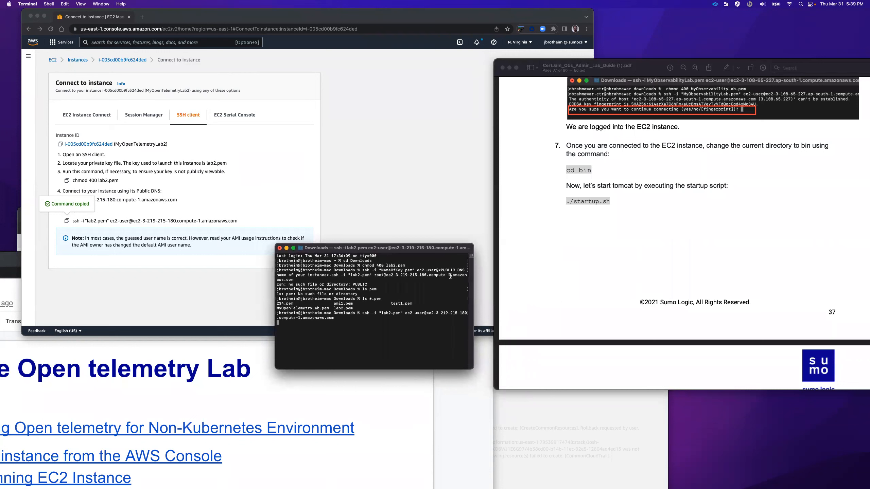
pyautogui.click(304, 198)
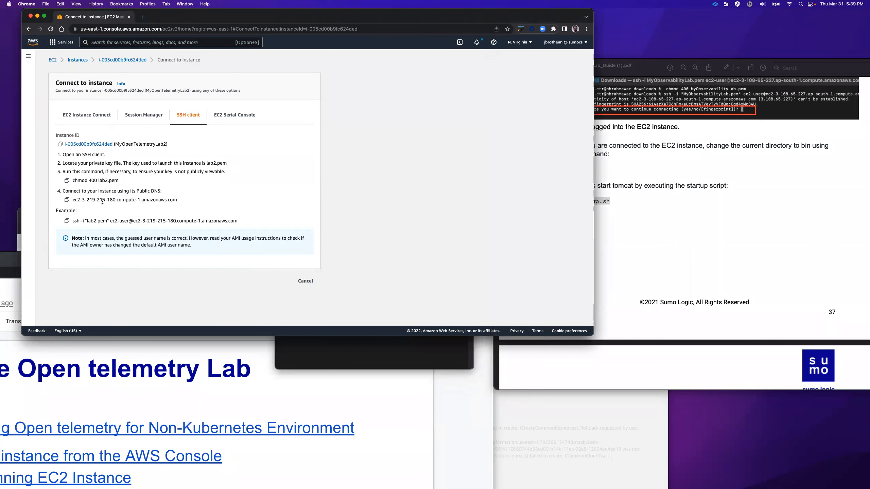
pyautogui.click(389, 346)
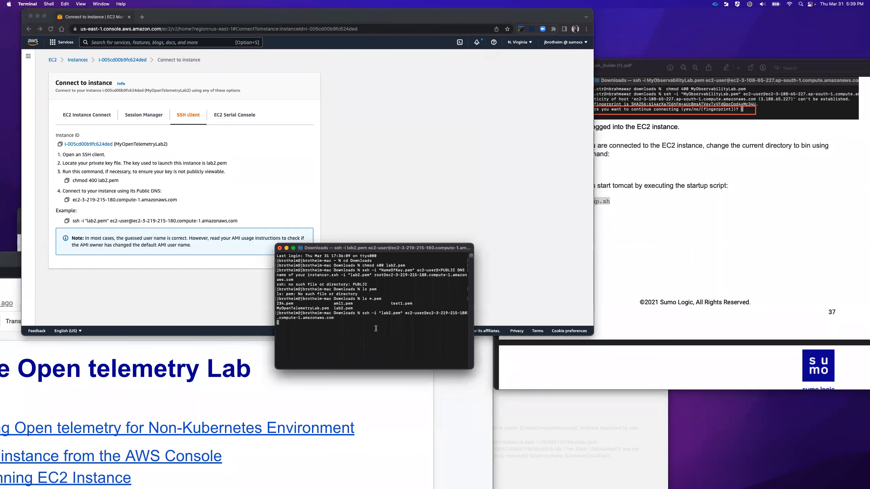
pyautogui.click(694, 268)
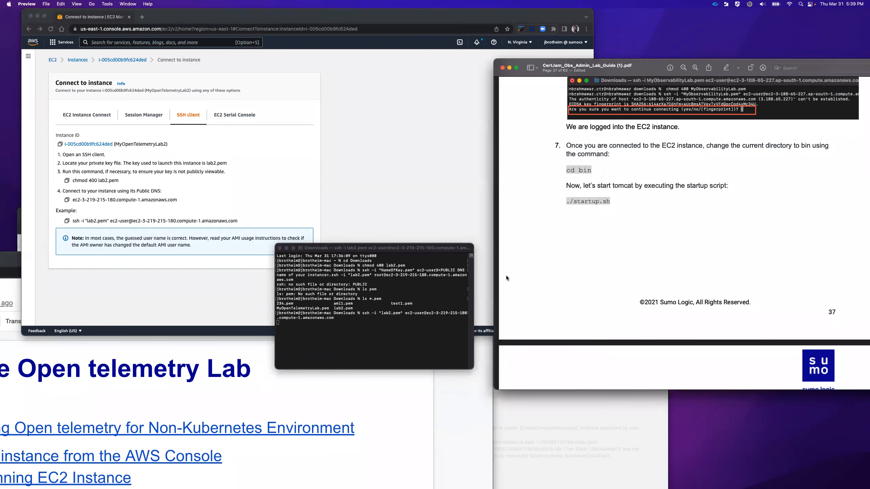
# Step: Recall the lab2.pem ssh command in the other Terminal window and run it after exiting Zscaler Client Connector
pyautogui.moveTo(435, 250); pyautogui.dragTo(422, 270)
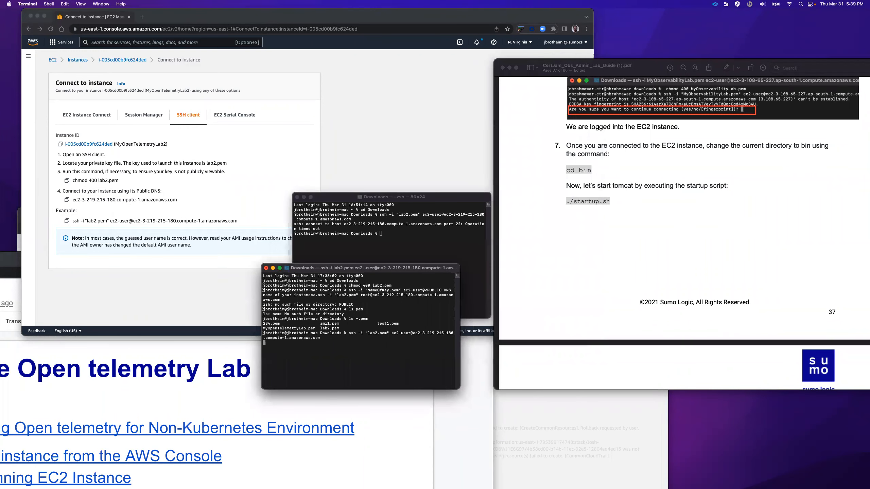
pyautogui.moveTo(365, 197); pyautogui.dragTo(350, 195)
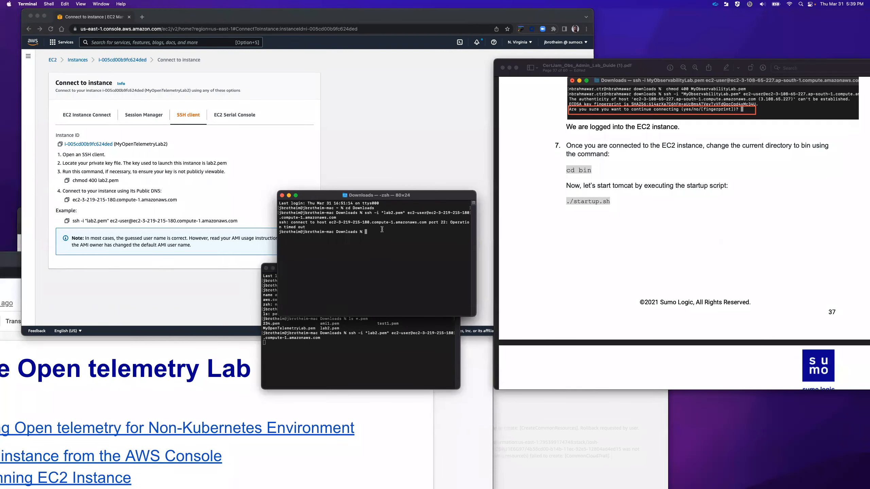
pyautogui.press('Up')
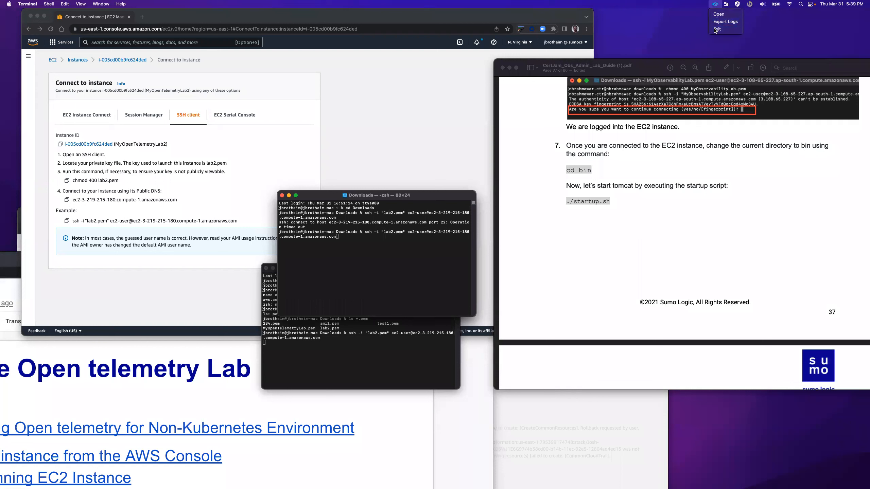
pyautogui.click(716, 29)
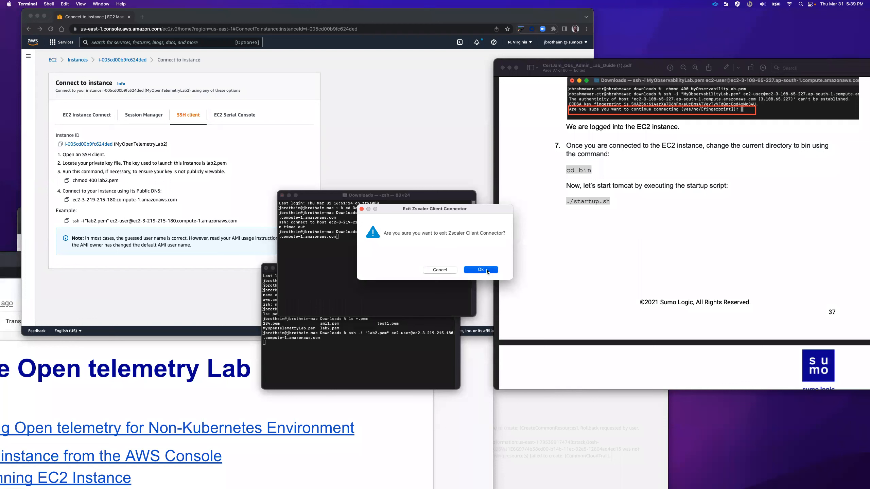
pyautogui.click(486, 271)
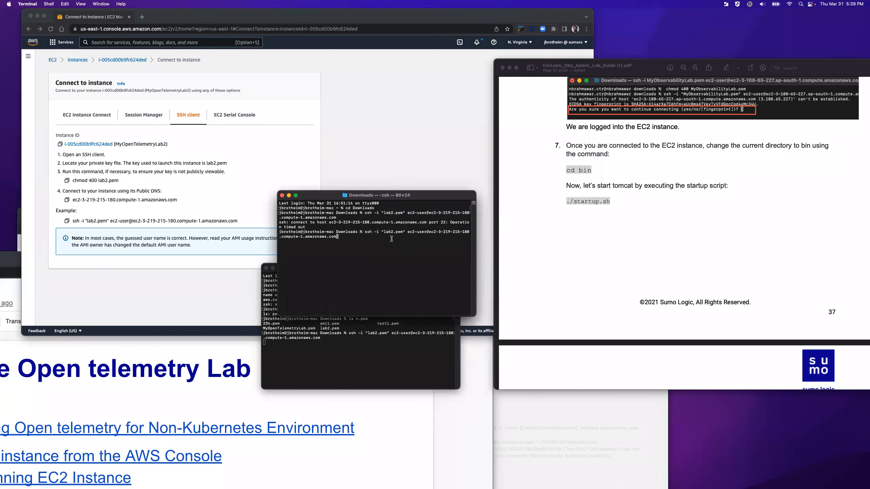
pyautogui.press('Return')
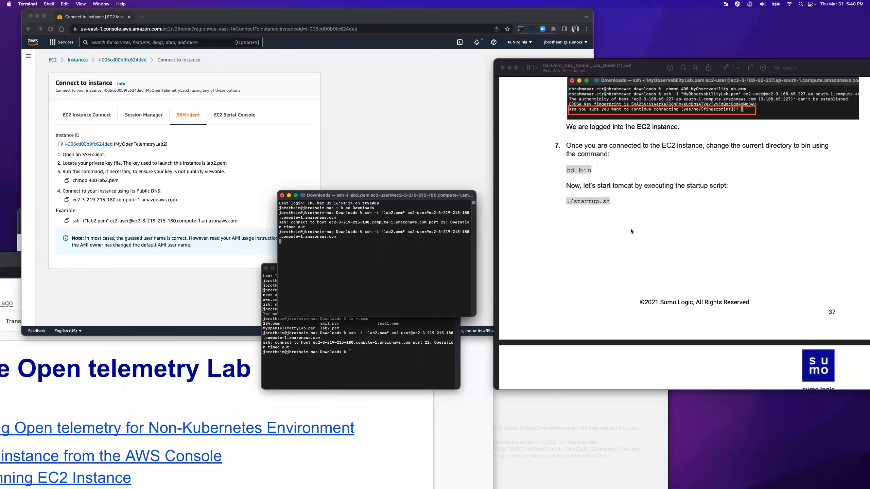
# Step: Reopen the instance's SSH client connection instructions, copy the example ssh command, and run it in the first Terminal window
pyautogui.scroll(10, 631, 231)
pyautogui.scroll(12, 631, 229)
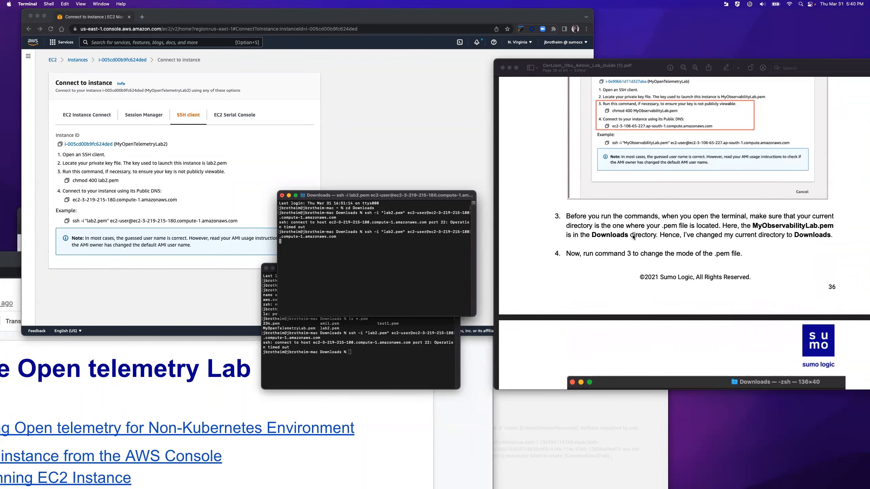
pyautogui.scroll(-15, 633, 237)
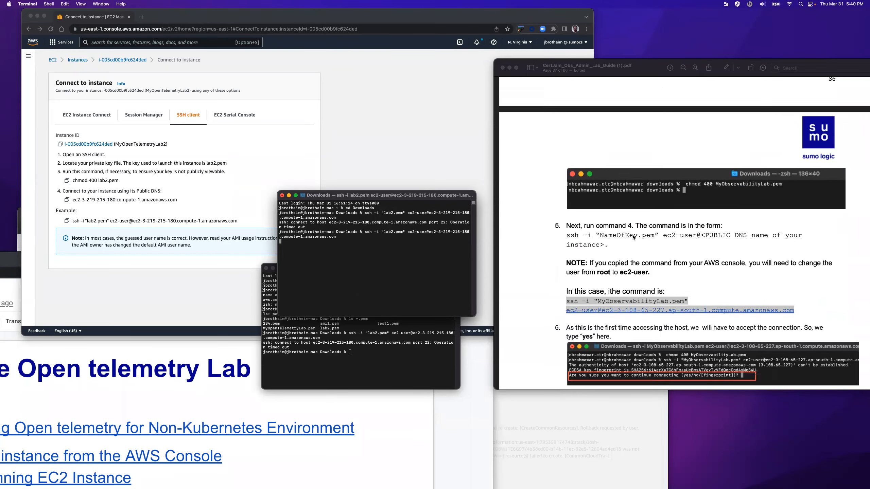
pyautogui.scroll(-4, 633, 236)
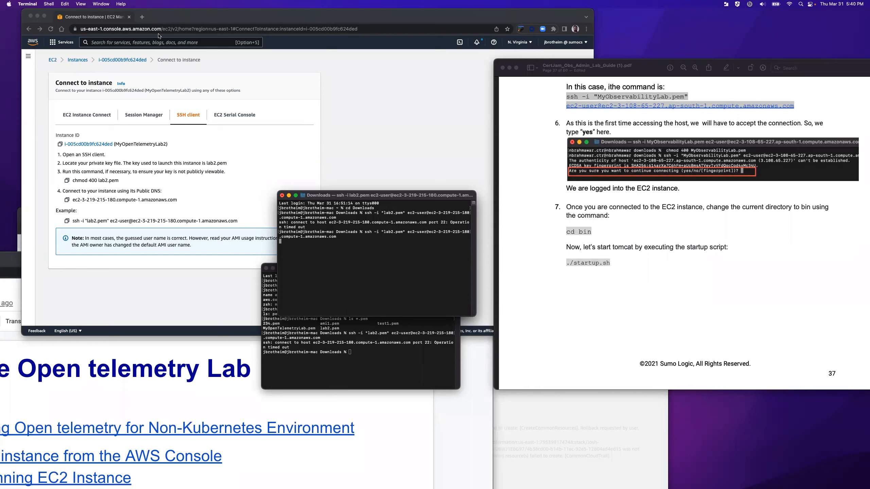
pyautogui.click(120, 60)
pyautogui.click(120, 60)
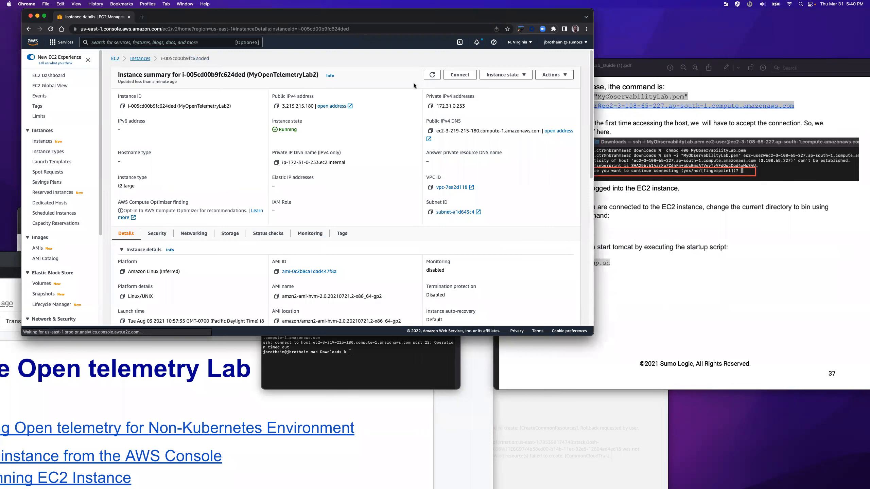
pyautogui.click(444, 75)
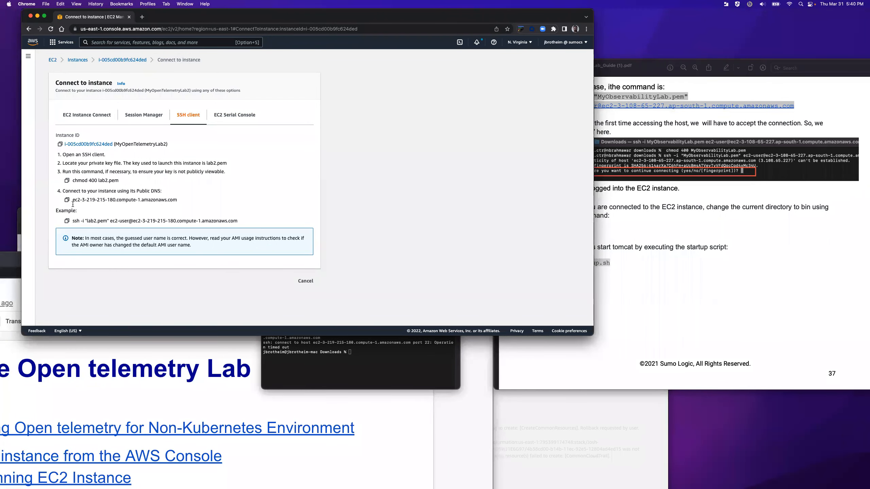
pyautogui.click(66, 220)
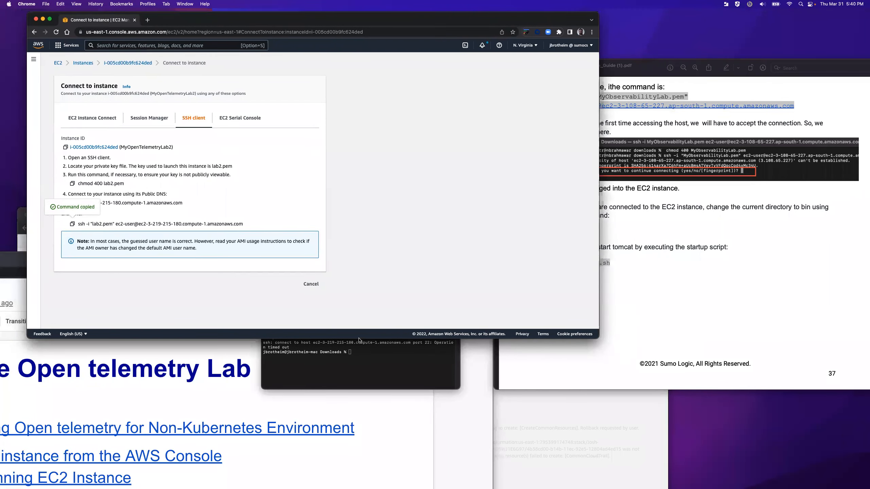
pyautogui.click(442, 376)
pyautogui.press('super+v')
pyautogui.press('Return')
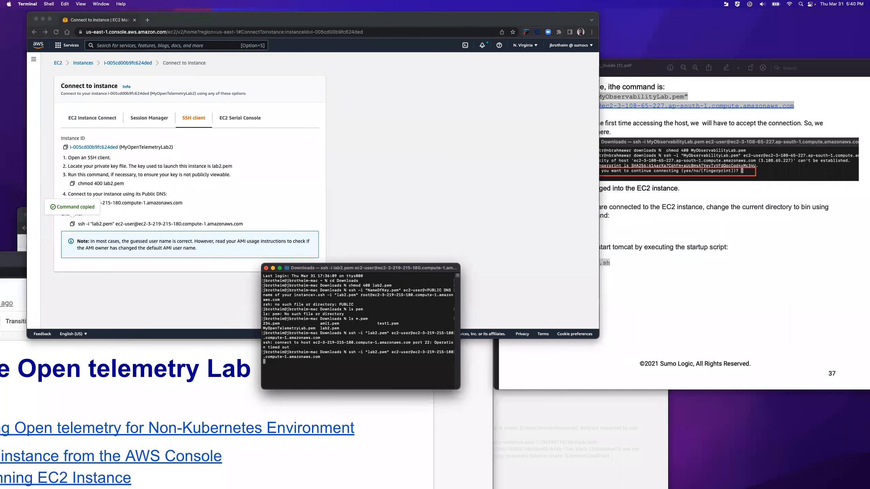
# Step: Check the instance's Session Manager connection option and the guide's steps 6 to 8 on accepting the connection and starting Tomcat
pyautogui.click(134, 118)
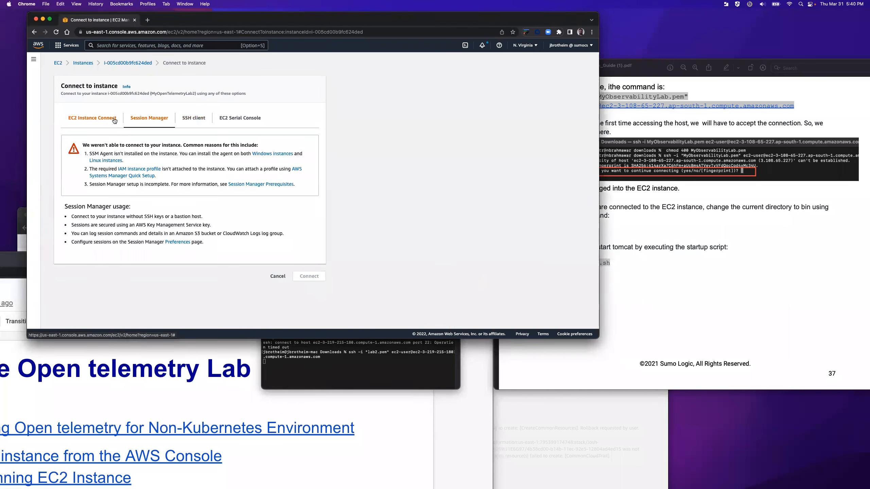
pyautogui.click(194, 119)
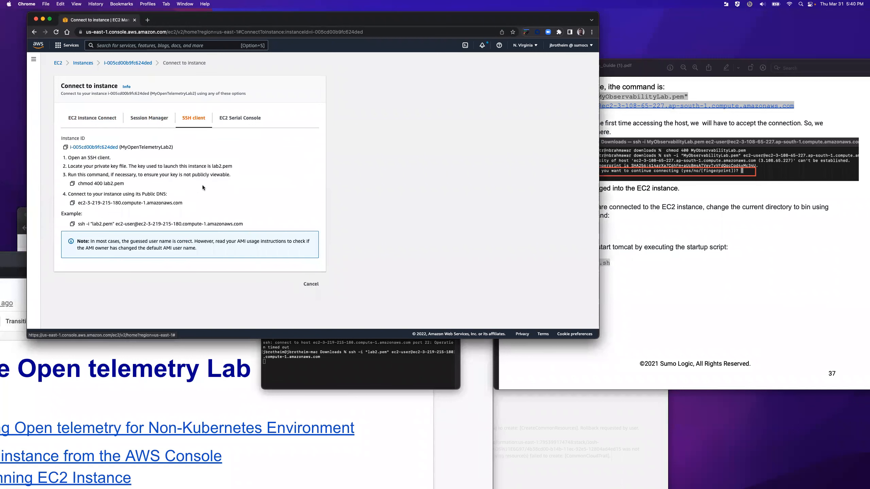
pyautogui.click(385, 342)
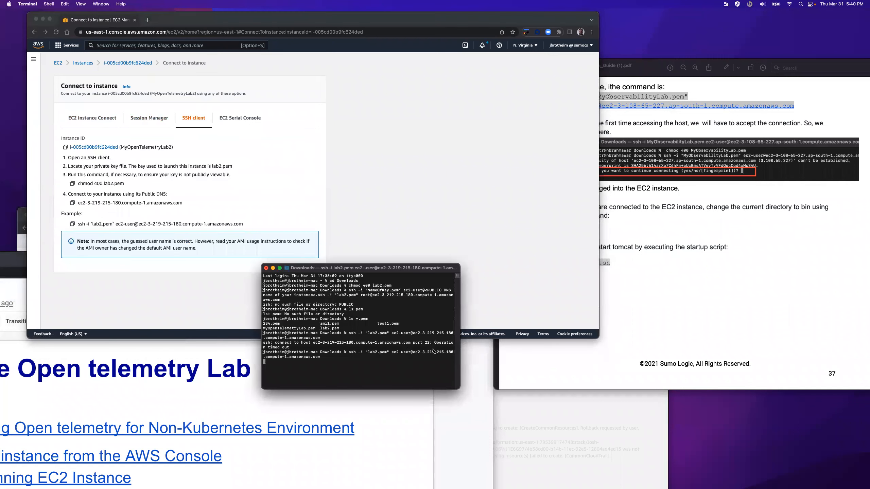
pyautogui.click(589, 350)
pyautogui.scroll(-10, 584, 321)
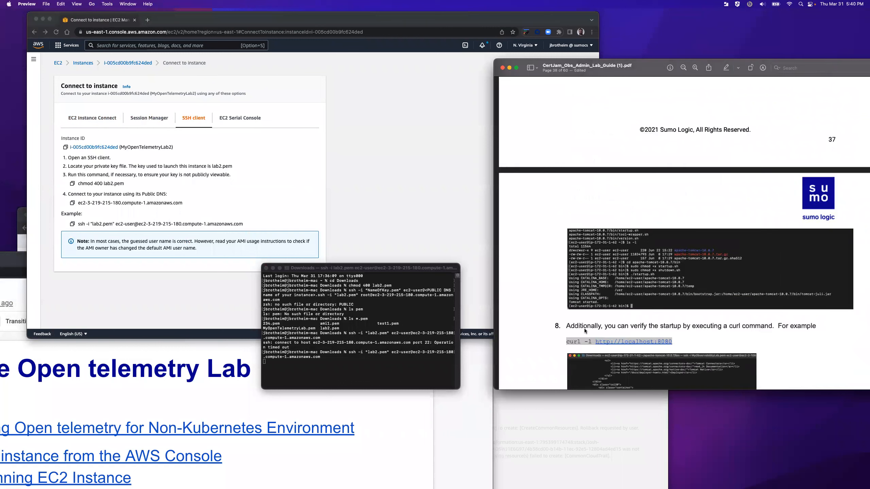
pyautogui.scroll(5, 596, 320)
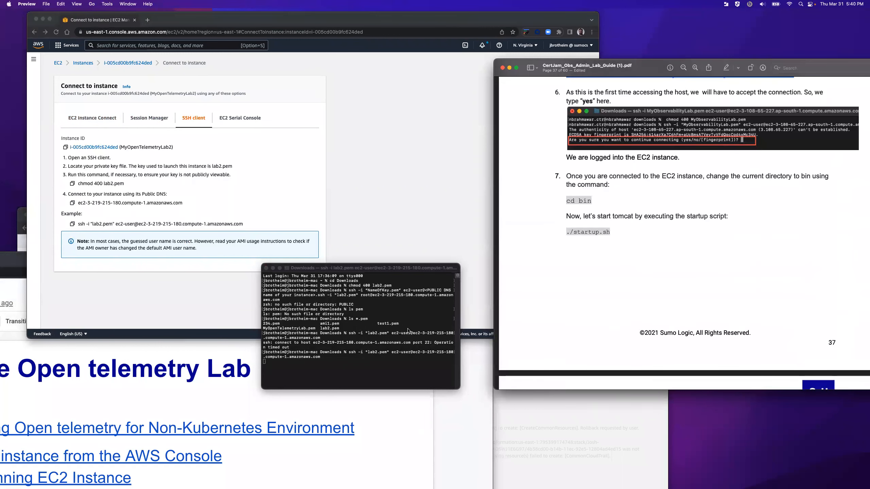
# Step: Bring the "Steps for the Open telemetry Lab" slide into full view and go through its list of steps a to f
pyautogui.click(208, 365)
pyautogui.moveTo(308, 260); pyautogui.dragTo(543, 66)
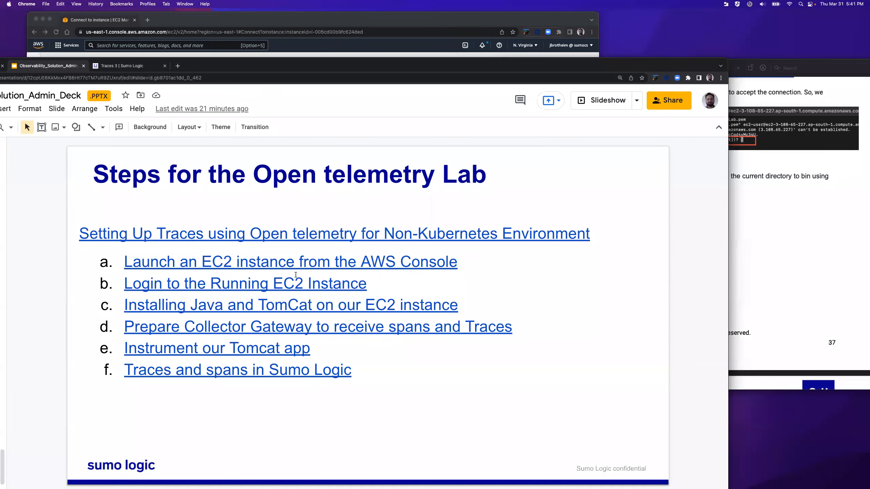
pyautogui.click(253, 305)
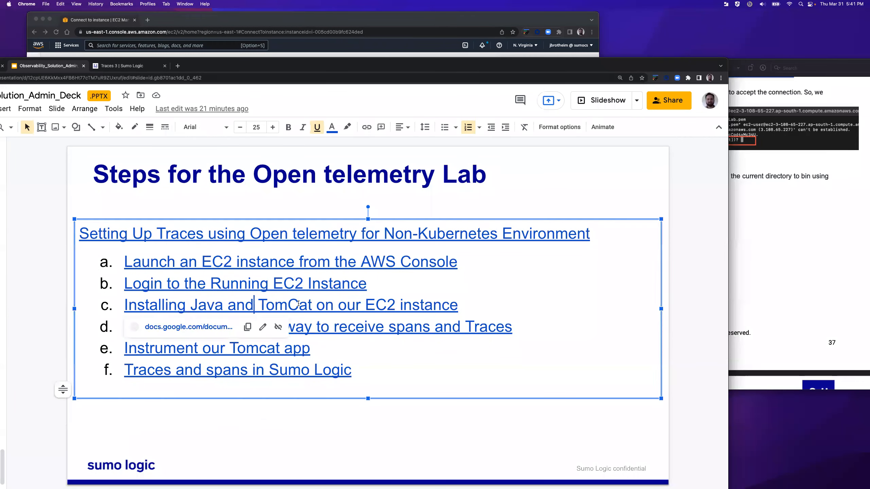
pyautogui.moveTo(307, 305); pyautogui.dragTo(236, 305)
pyautogui.click(420, 298)
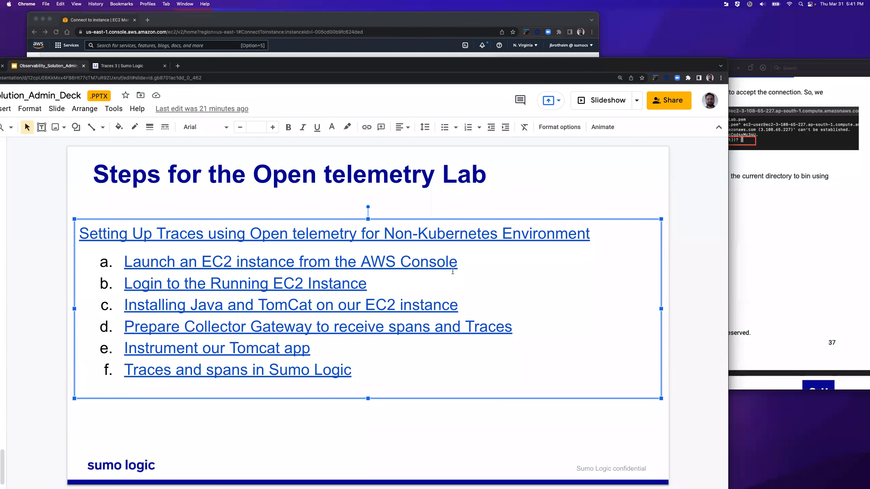
pyautogui.scroll(-2, 489, 302)
pyautogui.scroll(2, 467, 301)
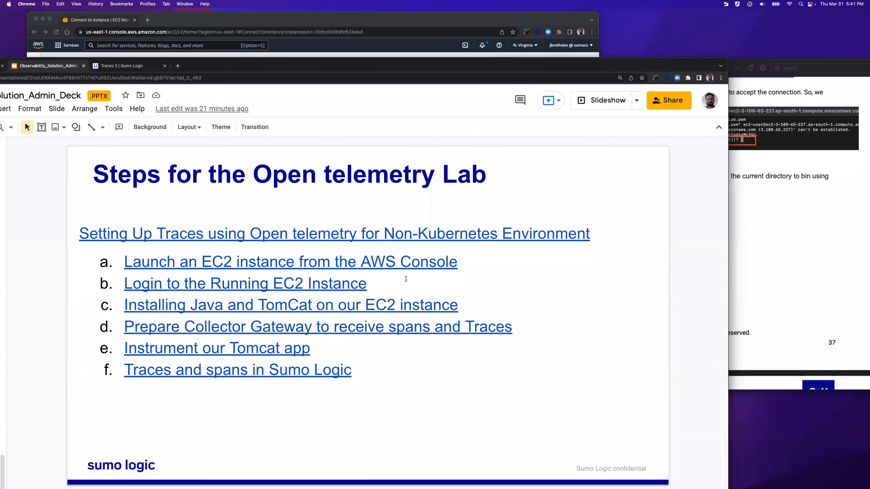
pyautogui.moveTo(219, 328); pyautogui.dragTo(443, 323)
pyautogui.click(444, 324)
pyautogui.click(335, 330)
pyautogui.press('Up')
pyautogui.press('Up')
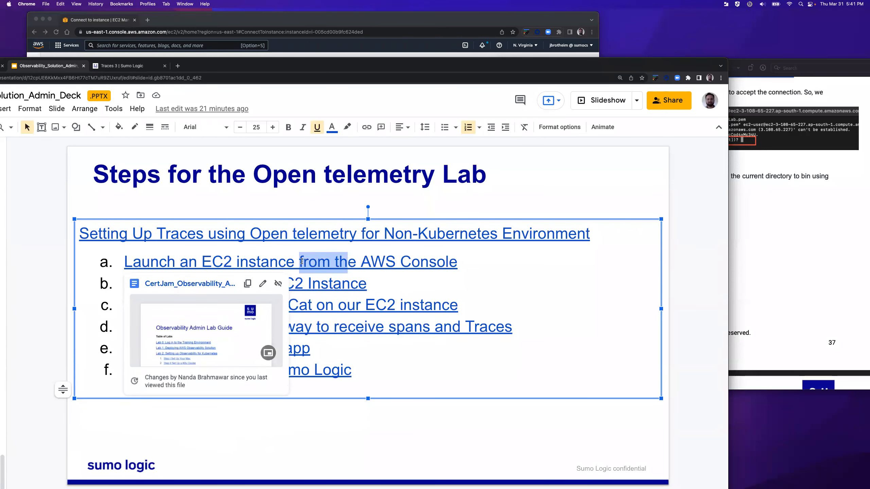
pyautogui.press('Down')
pyautogui.press('Down')
pyautogui.press('Down')
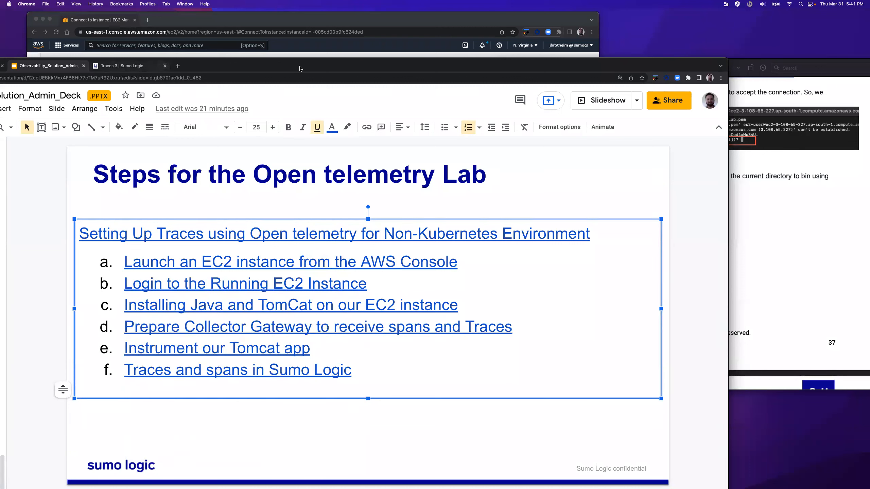
# Step: Return to the lab guide and read past the Tomcat shutdown to the Prepare Collector Gateway section and its hosted collector configuration
pyautogui.press('super+Tab')
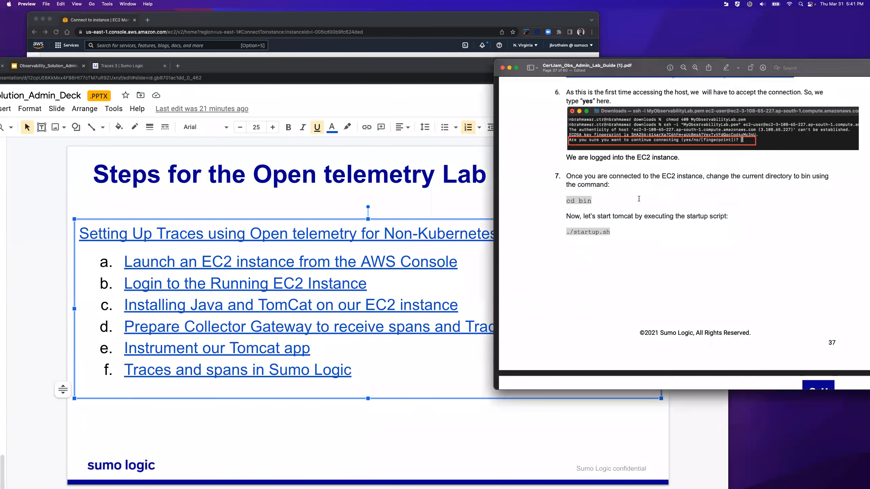
pyautogui.scroll(-6, 613, 199)
pyautogui.scroll(-10, 613, 199)
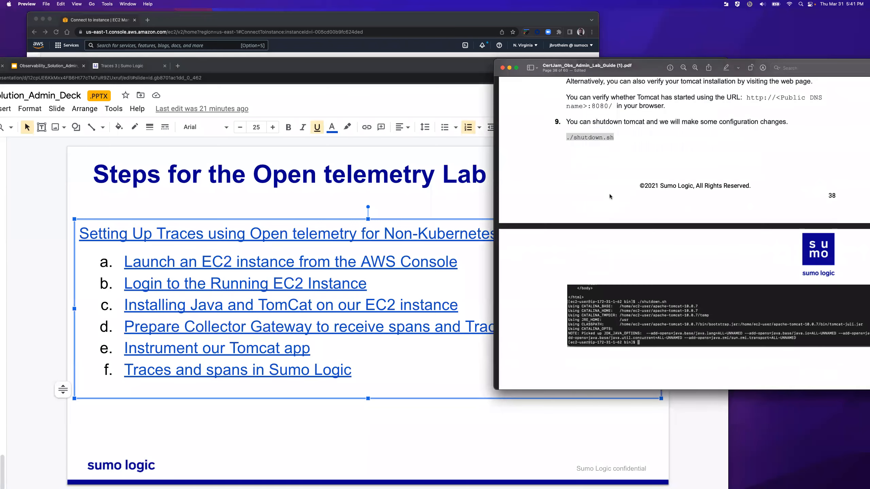
pyautogui.scroll(-15, 610, 194)
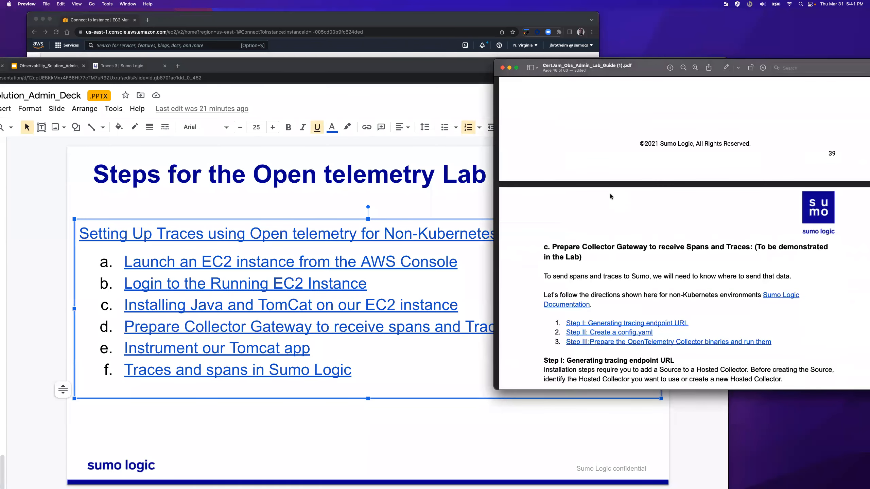
pyautogui.scroll(3, 610, 196)
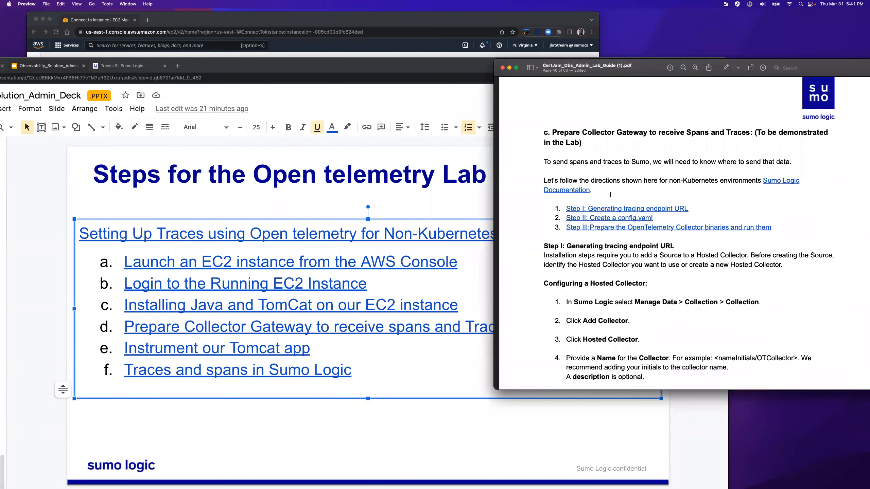
pyautogui.scroll(-10, 610, 196)
pyautogui.scroll(-15, 611, 193)
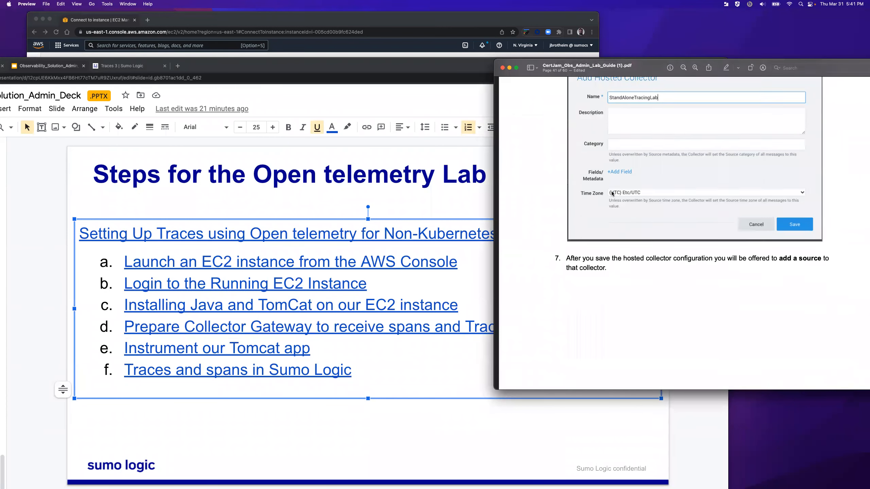
# Step: Check the guide's HTTP Traces source instructions and switch to the Collection page in Sumo Logic
pyautogui.scroll(-10, 611, 191)
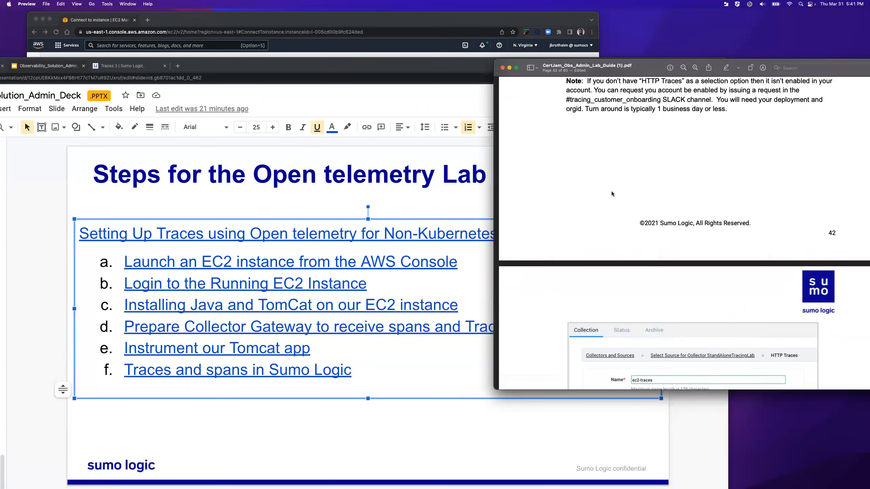
pyautogui.scroll(3, 612, 192)
pyautogui.click(440, 148)
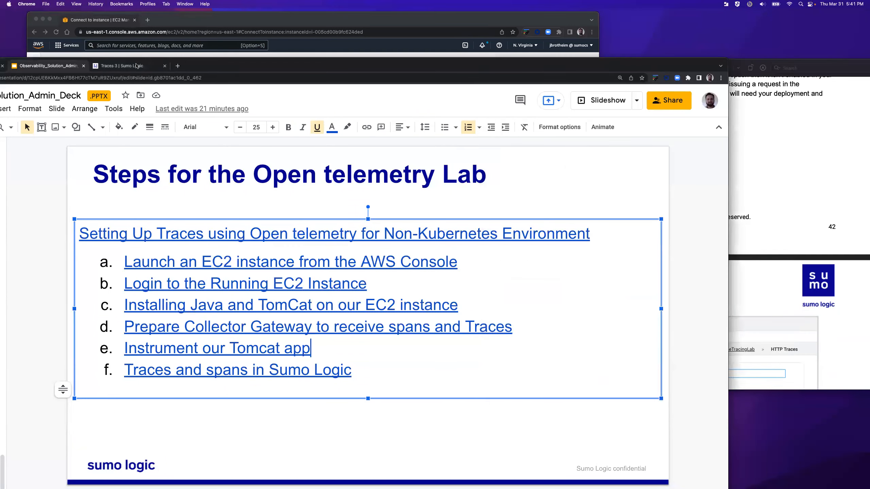
pyautogui.click(132, 66)
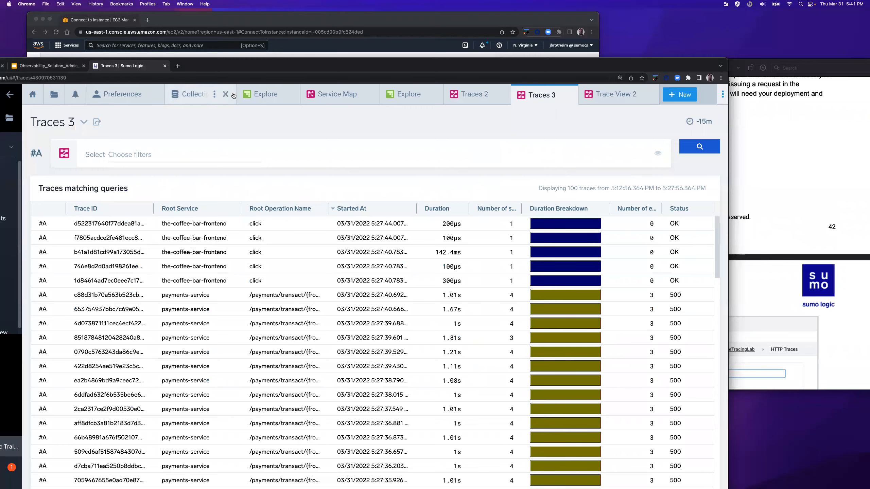
pyautogui.click(202, 97)
# Step: Clear the collector search to list all collectors, collapse their sources, and go to page 2 of the list
pyautogui.click(183, 143)
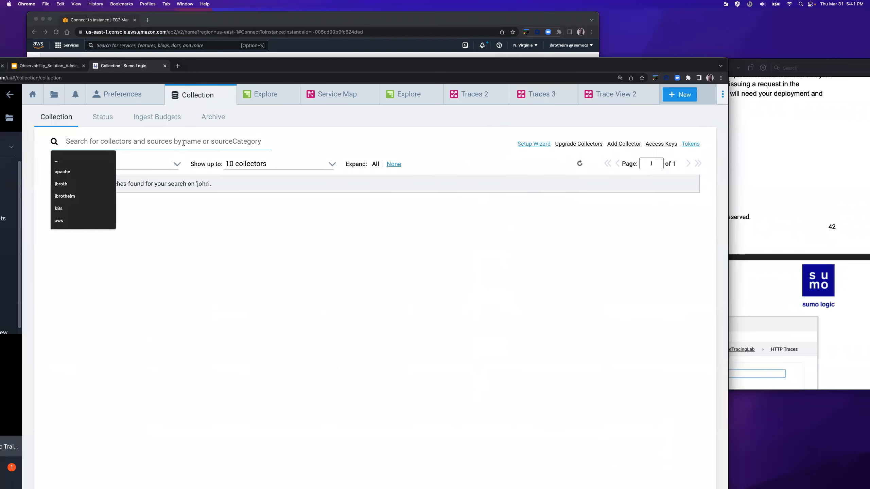
pyautogui.click(390, 145)
pyautogui.click(262, 146)
pyautogui.press('Return')
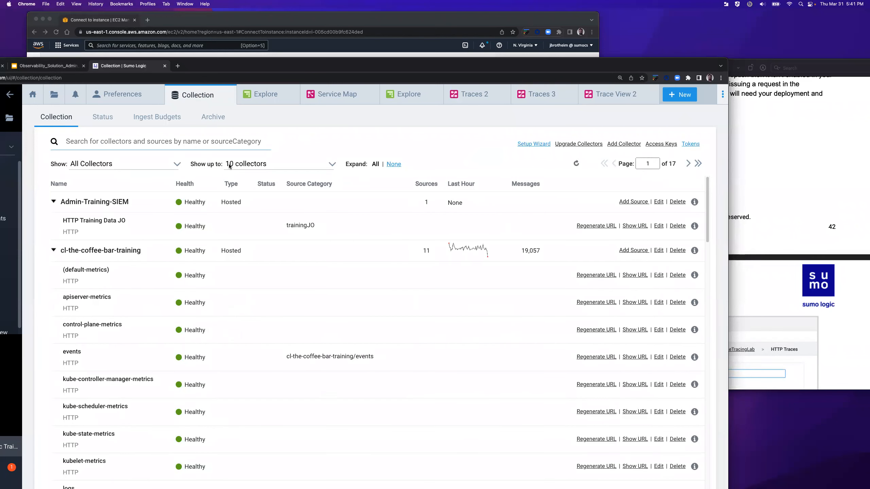
pyautogui.click(393, 164)
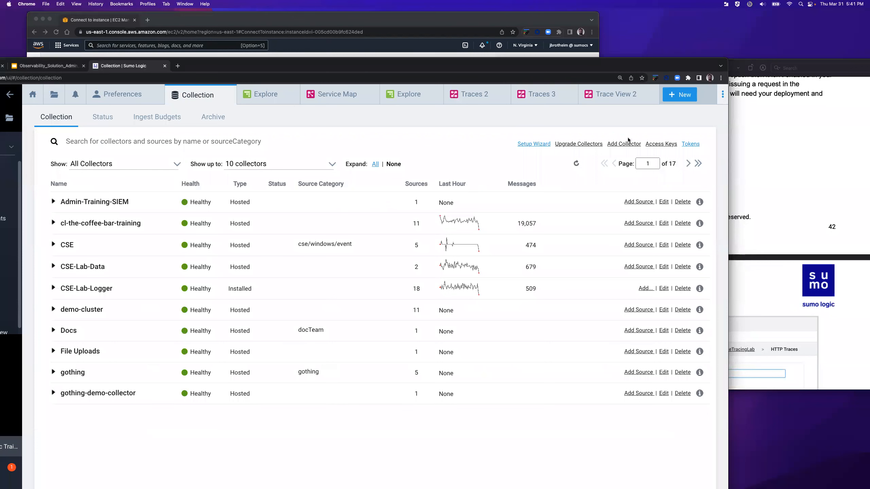
pyautogui.click(687, 164)
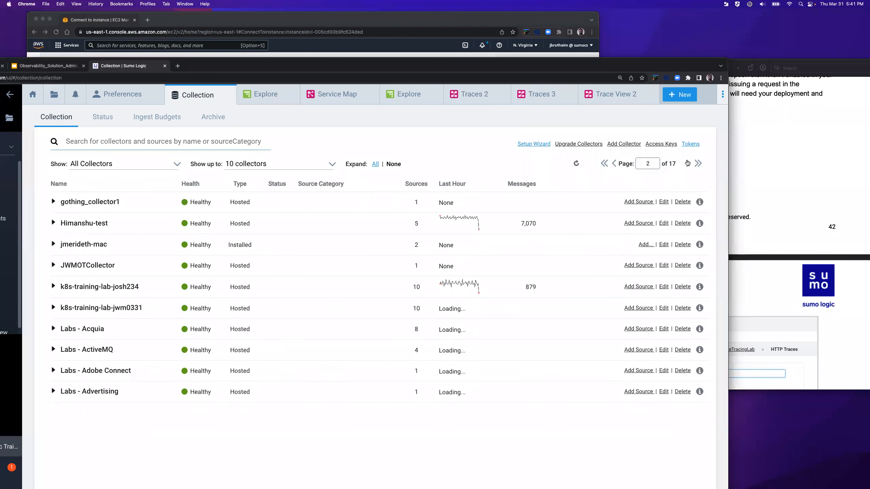
# Step: Expand the first k8s-training-lab collector on page 2 and look through its sources
pyautogui.moveTo(124, 289)
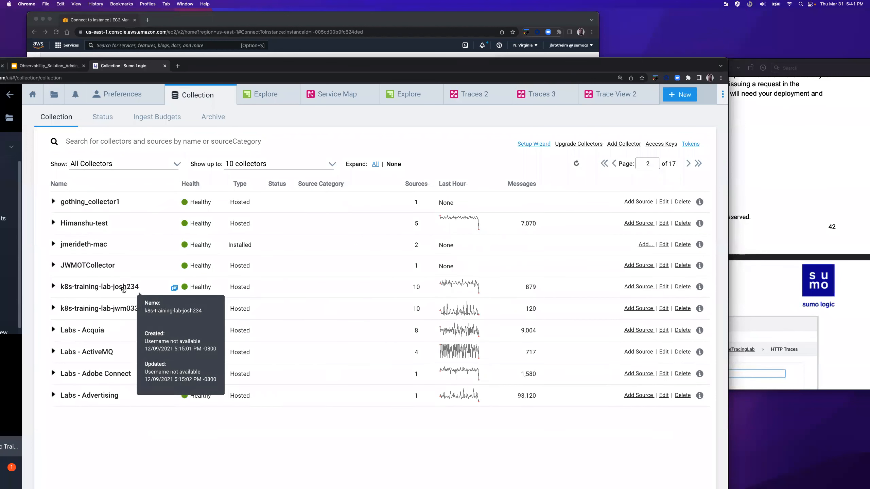
pyautogui.click(123, 288)
pyautogui.click(136, 290)
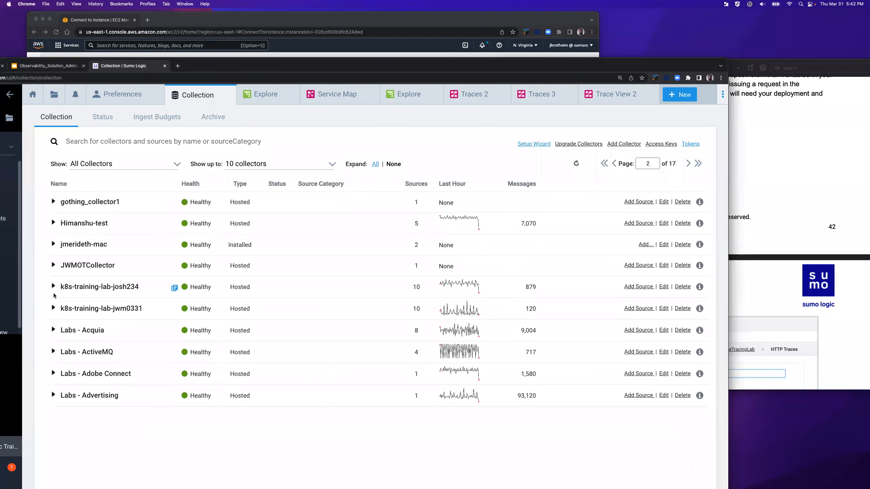
pyautogui.click(54, 287)
pyautogui.scroll(-5, 149, 371)
pyautogui.scroll(5, 137, 352)
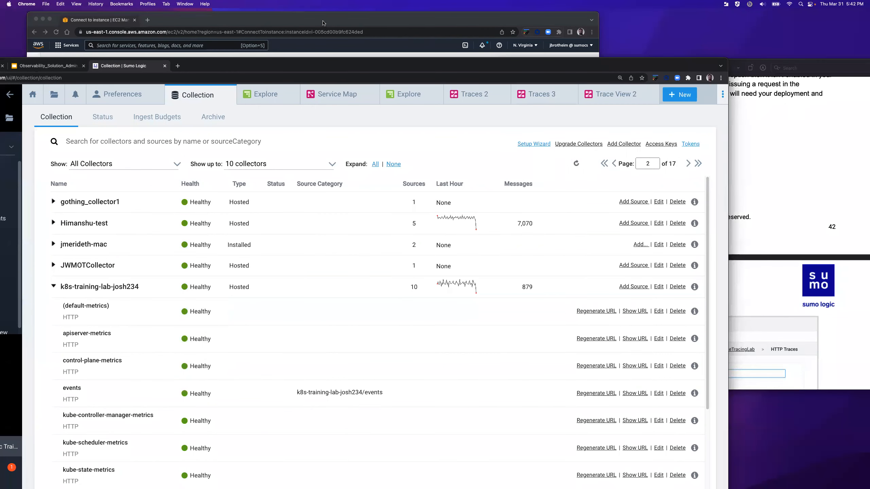
# Step: Bring the browser window fully into view and return to the "Steps for the Open telemetry Lab" slide in the Observability_Solution_Admin_Deck
pyautogui.doubleClick(216, 65)
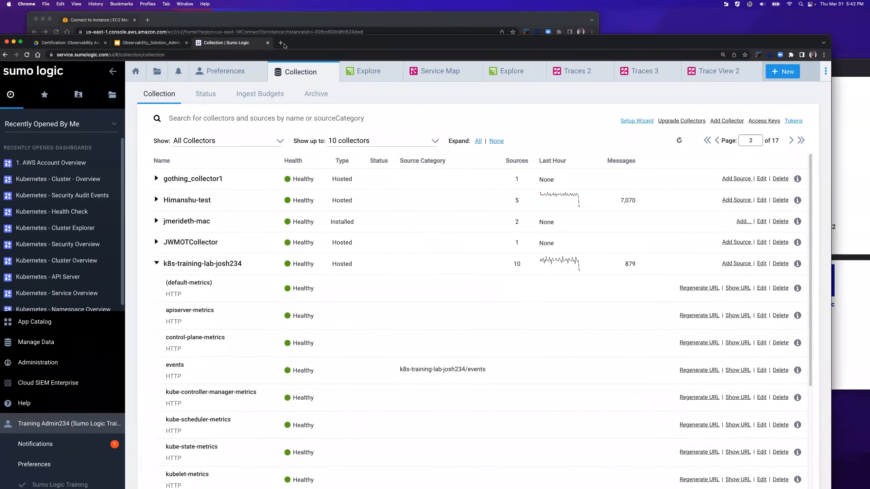
pyautogui.click(150, 43)
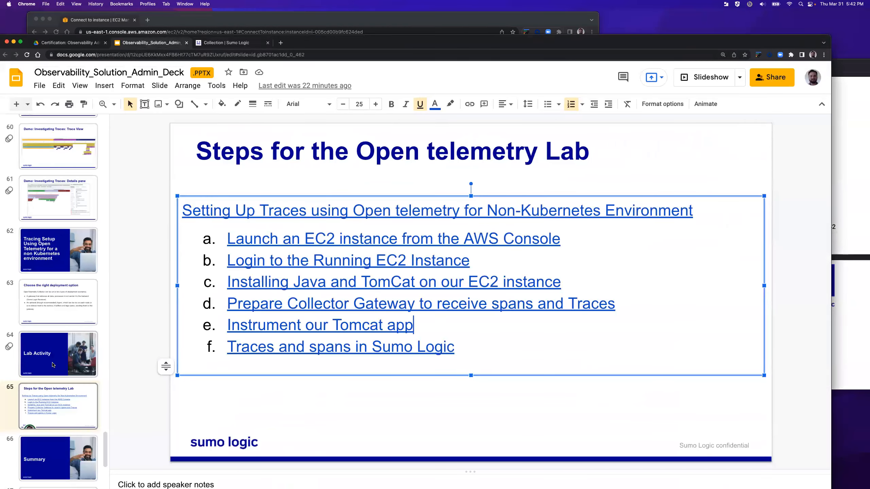
pyautogui.click(53, 365)
pyautogui.scroll(-5, 54, 365)
pyautogui.click(86, 330)
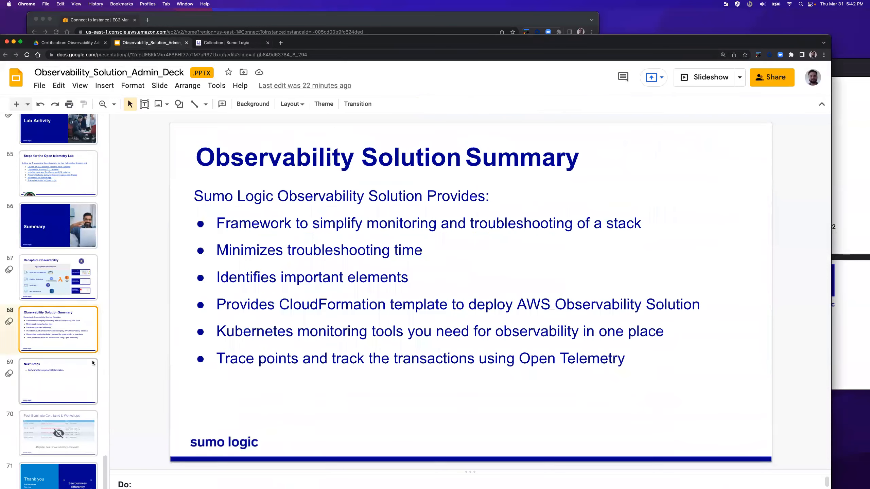
pyautogui.click(84, 226)
pyautogui.click(84, 181)
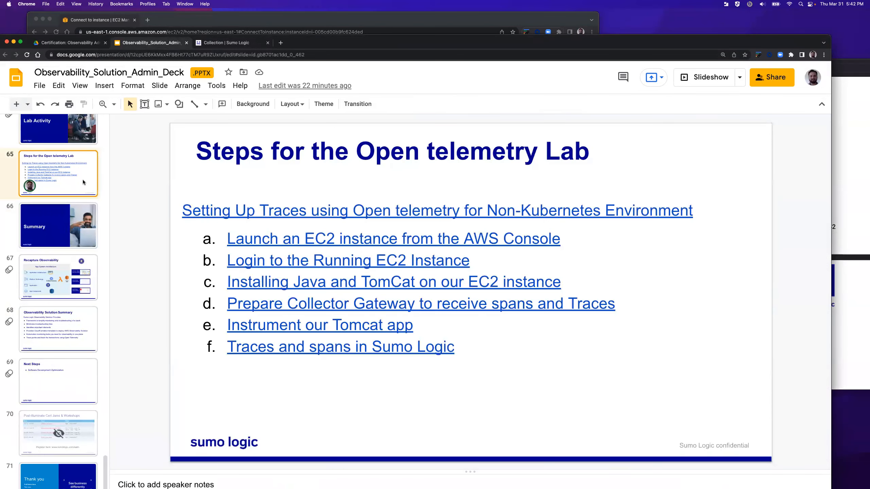
# Step: Go through the Summary, Recapture Observability and Observability Solution Summary slides
pyautogui.click(81, 224)
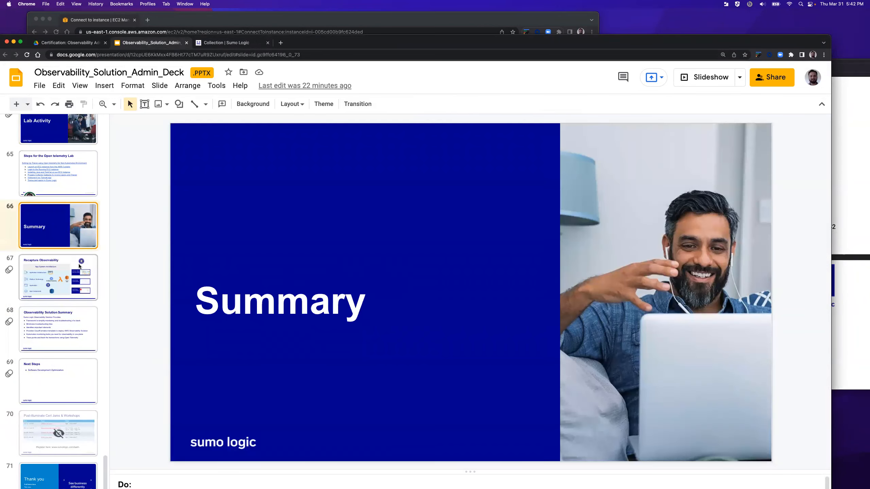
pyautogui.click(80, 267)
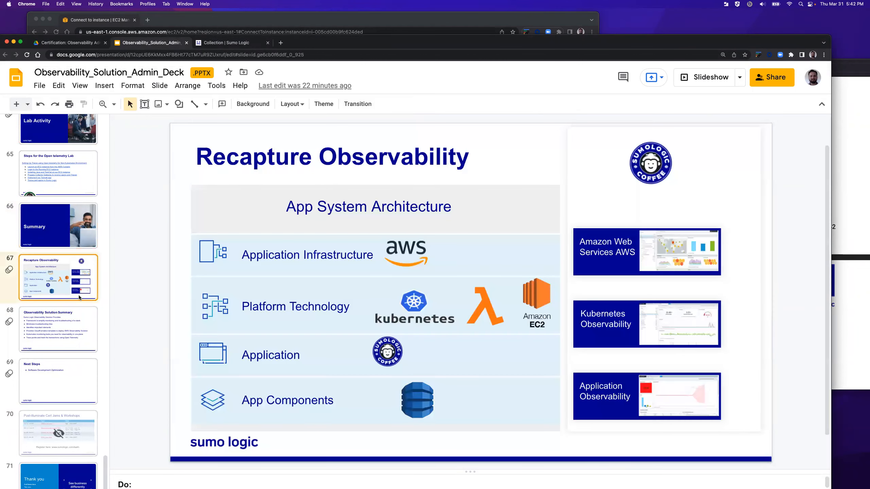
pyautogui.click(66, 344)
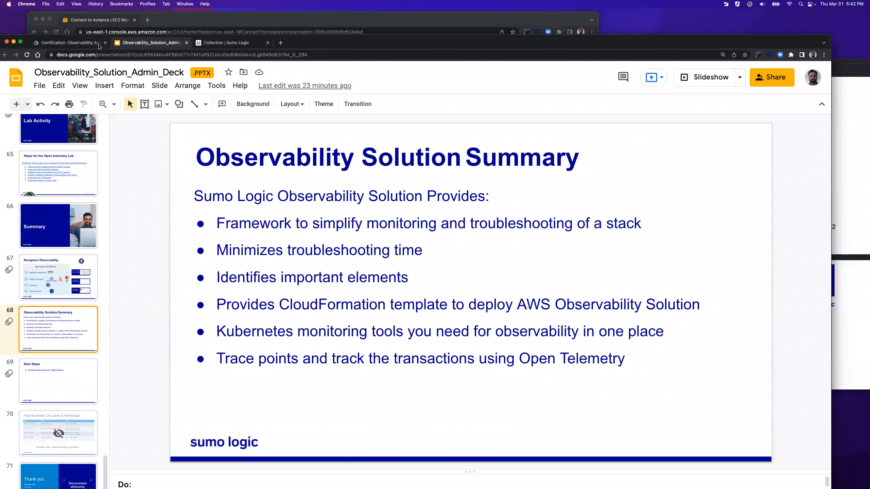
# Step: Switch to Sumo Logic's Application Service View Explore page, change it to Kubernetes Service View, and select the prod01.travellogic.info cluster
pyautogui.click(244, 44)
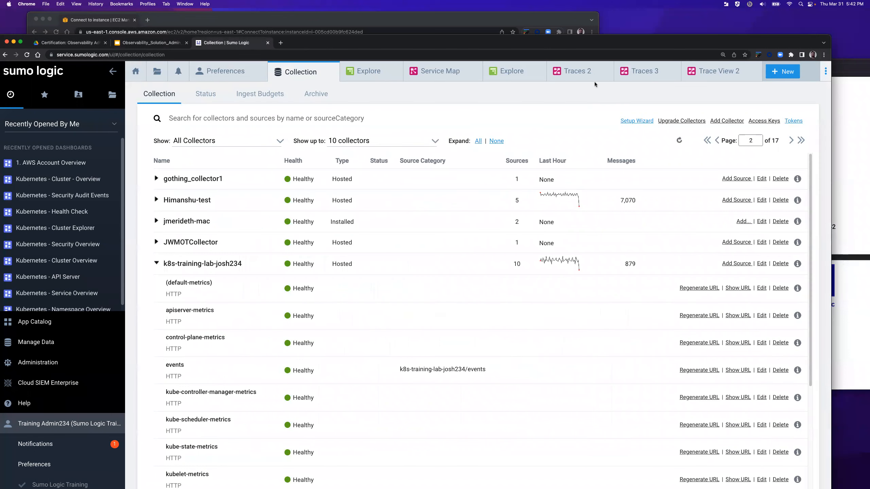
pyautogui.click(499, 71)
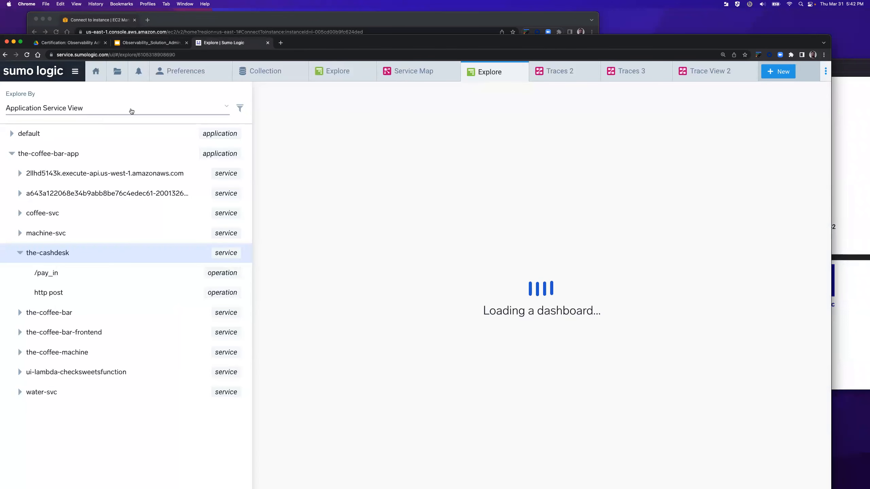
pyautogui.click(220, 111)
pyautogui.click(140, 122)
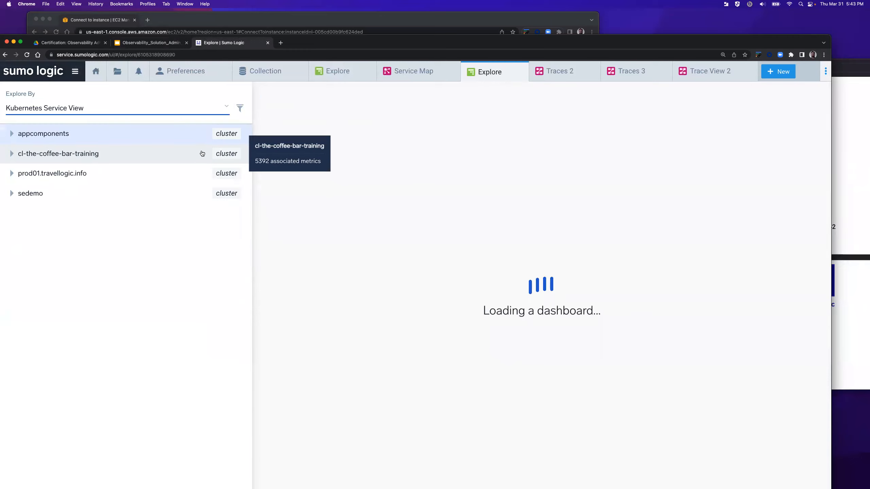
pyautogui.click(115, 176)
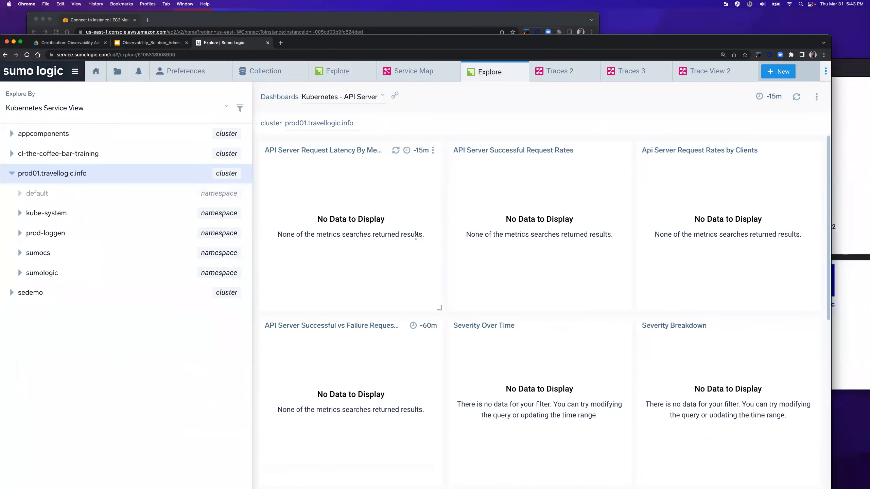
# Step: Select the kube-system namespace under prod01.travellogic.info and check the dashboards offered for it
pyautogui.click(93, 216)
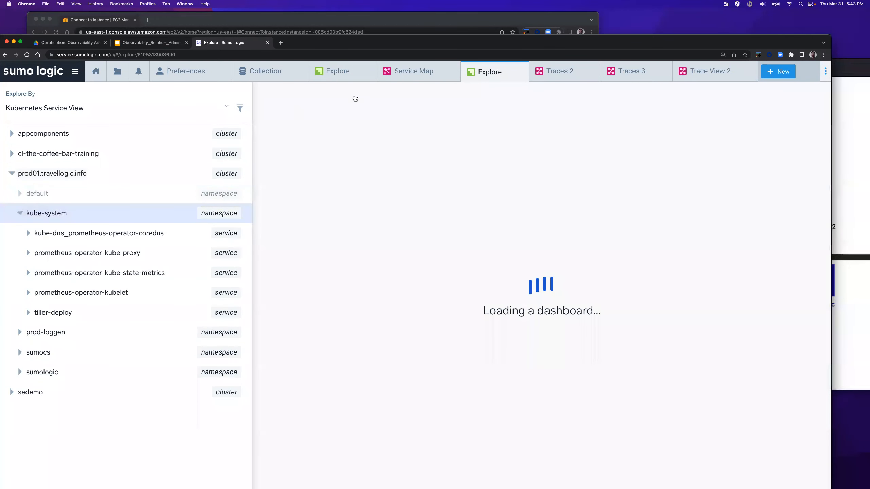
pyautogui.click(355, 98)
pyautogui.click(138, 168)
pyautogui.click(344, 98)
pyautogui.click(66, 163)
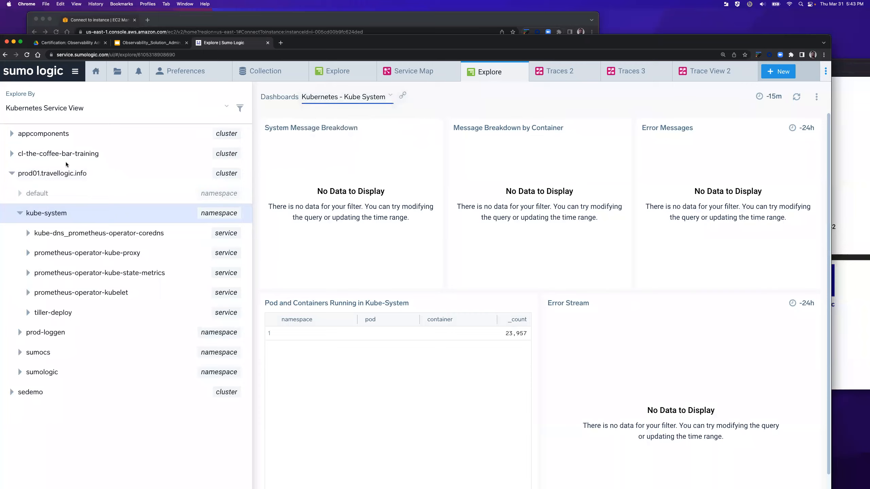
# Step: Return to the prod01.travellogic.info cluster level and display its Kubernetes - Cluster Overview dashboard
pyautogui.click(66, 171)
pyautogui.click(327, 97)
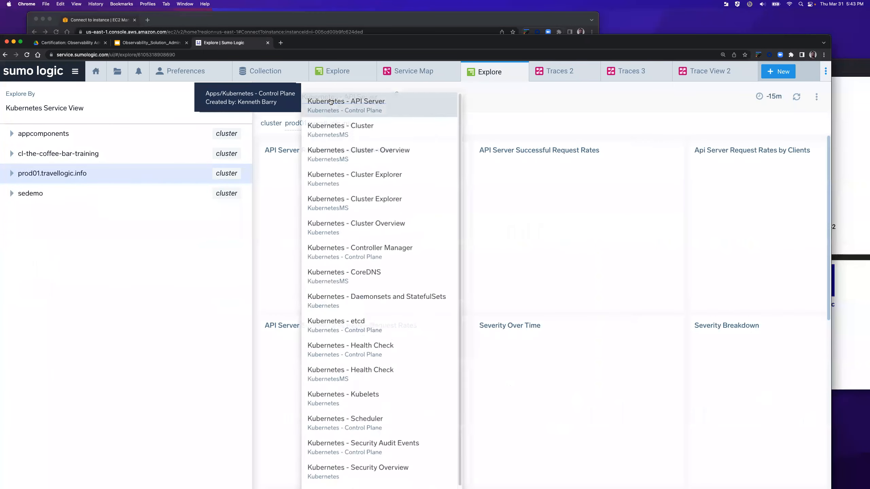
pyautogui.click(331, 102)
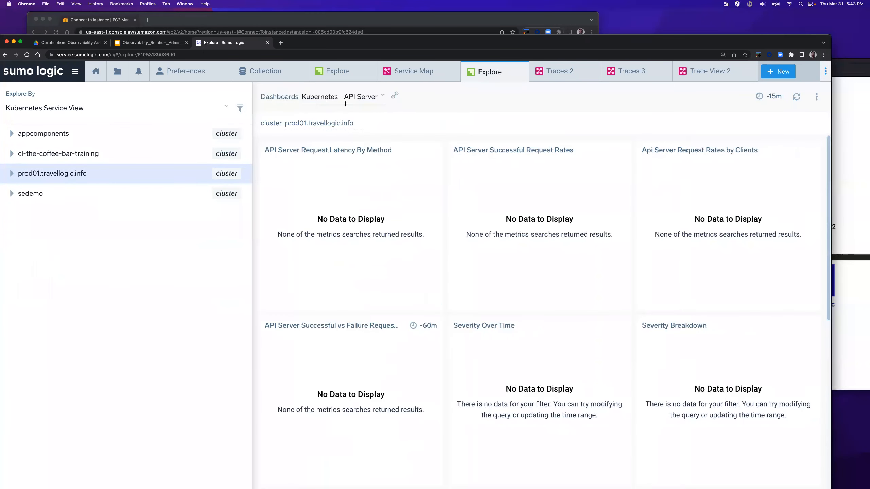
pyautogui.click(345, 104)
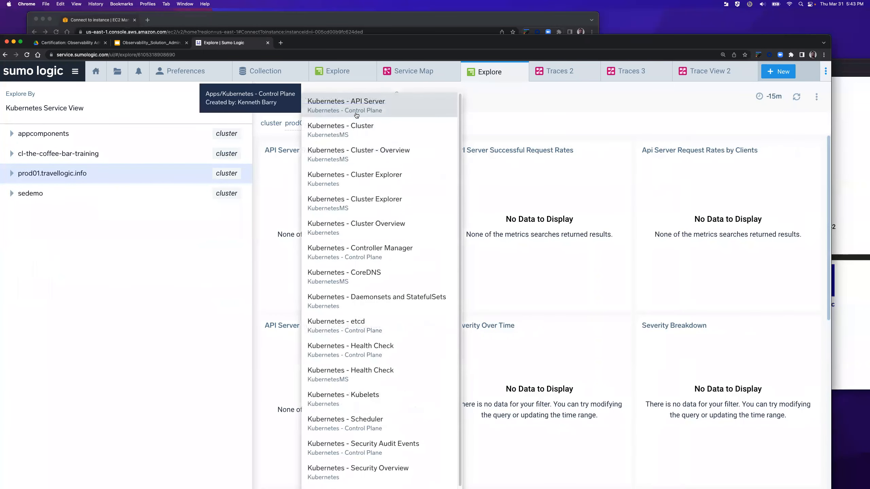
pyautogui.click(394, 226)
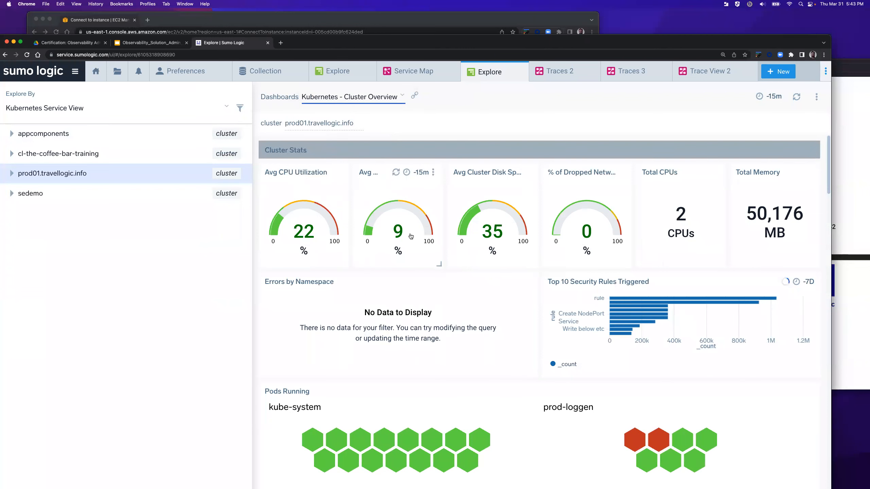
# Step: Look through the Cluster Overview dashboard, from running pods and namespace memory usage to node stats and CPU limits versus usage
pyautogui.scroll(-4, 685, 301)
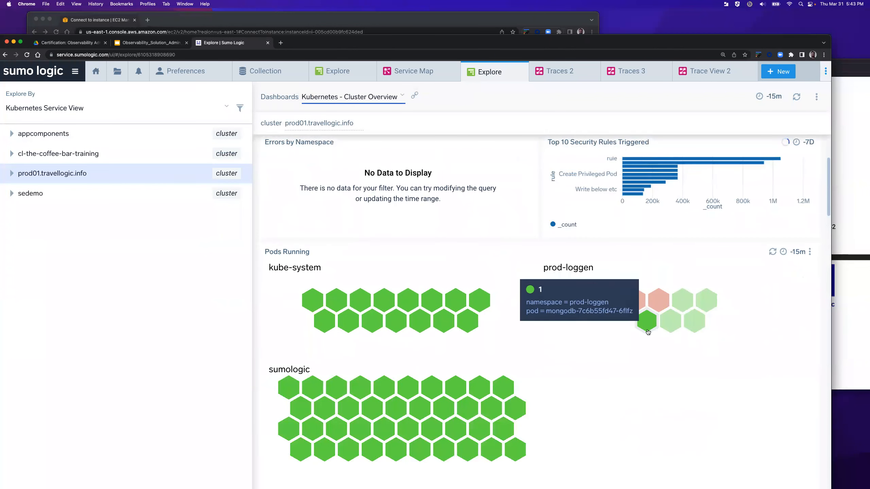
pyautogui.scroll(-12, 617, 361)
pyautogui.scroll(12, 410, 277)
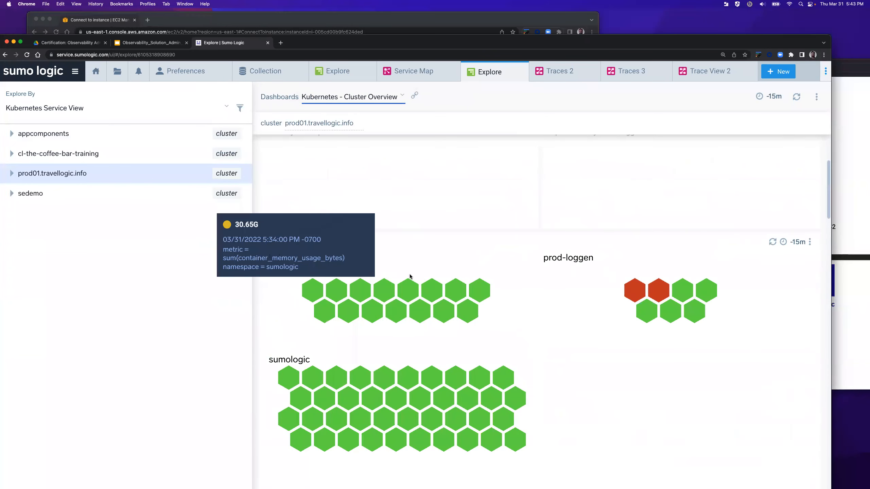
pyautogui.scroll(-6, 484, 303)
pyautogui.scroll(-8, 483, 304)
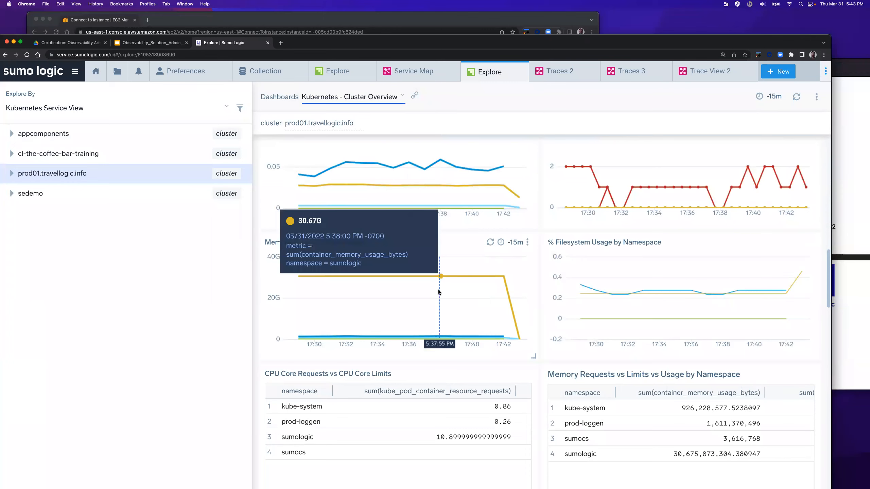
pyautogui.scroll(-15, 439, 292)
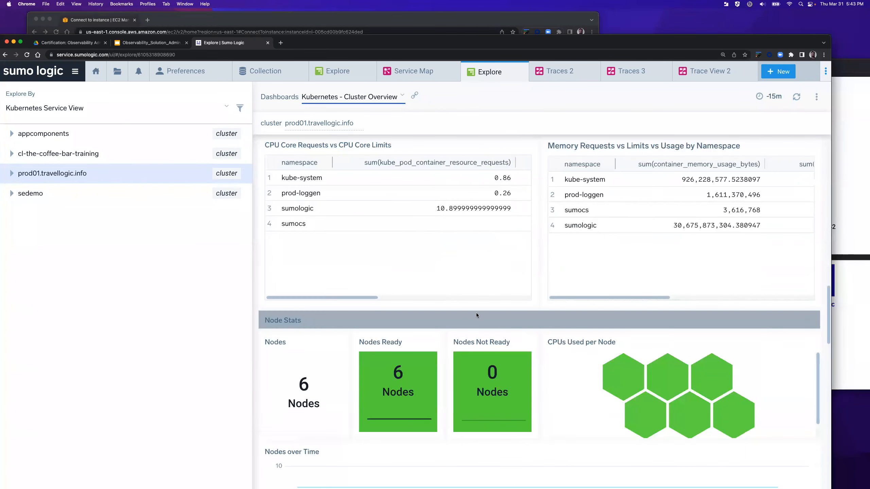
pyautogui.scroll(-10, 479, 309)
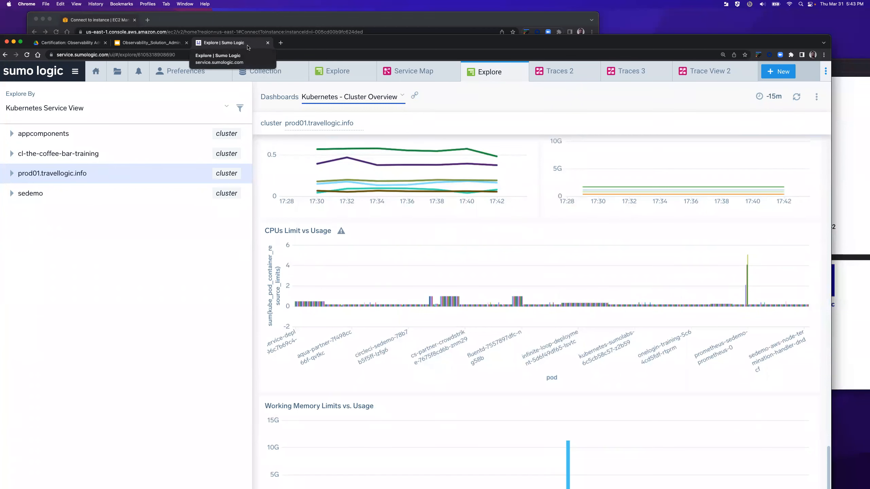
# Step: Reposition the browser window, expand the Sumo Logic navigation pane, and bring up the Certification section of the home page
pyautogui.moveTo(302, 40)
pyautogui.mouseDown()
pyautogui.moveTo(332, 28)
pyautogui.moveTo(315, 14)
pyautogui.moveTo(315, 39)
pyautogui.mouseUp()
pyautogui.moveTo(15, 39); pyautogui.dragTo(58, 87)
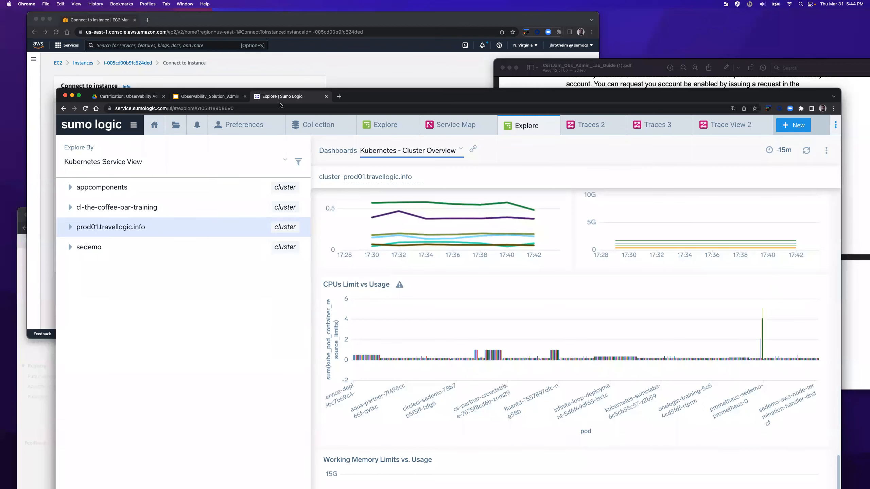
pyautogui.doubleClick(383, 104)
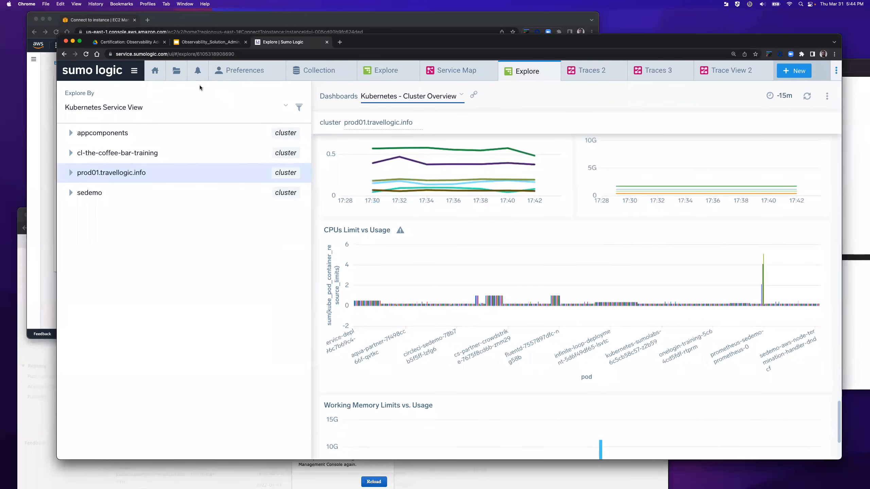
pyautogui.click(134, 70)
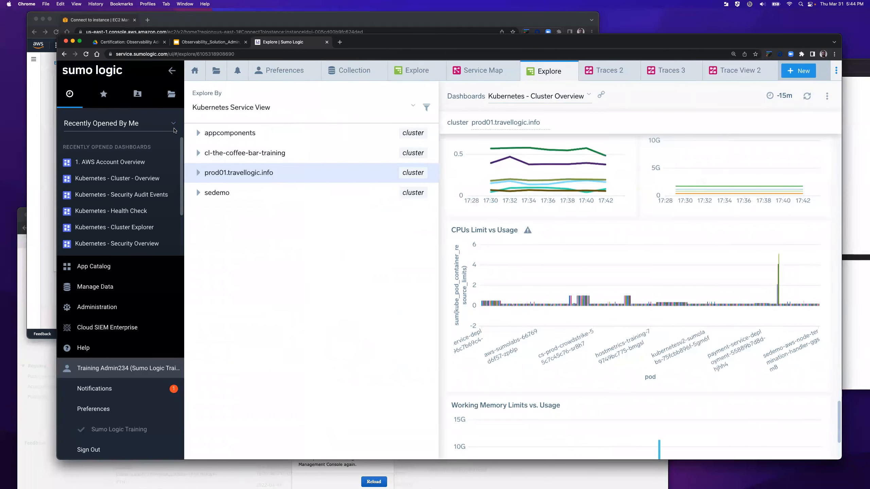
pyautogui.click(196, 69)
pyautogui.click(299, 95)
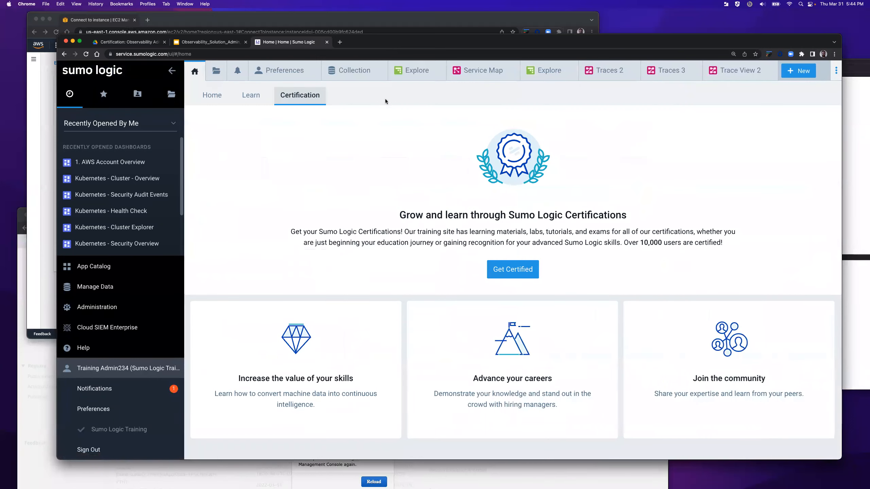
# Step: Go to the training portal through Get Certified and view its course catalog and certification exams access page
pyautogui.click(512, 269)
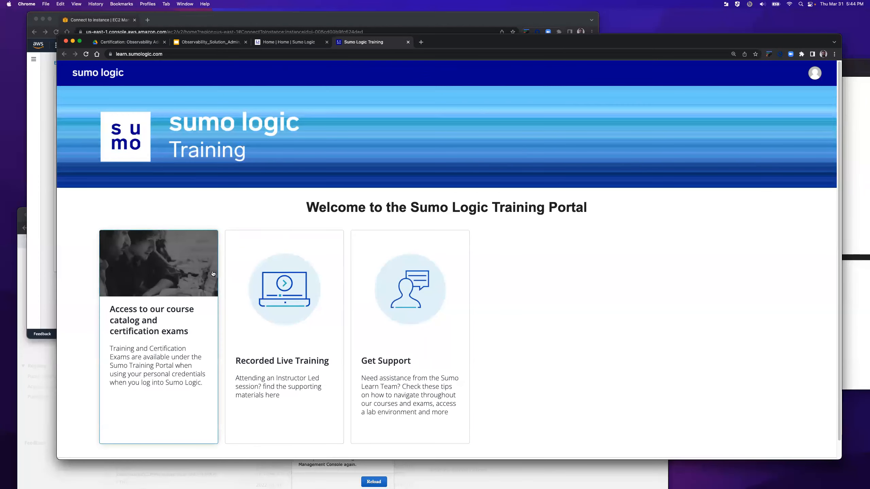
pyautogui.click(200, 275)
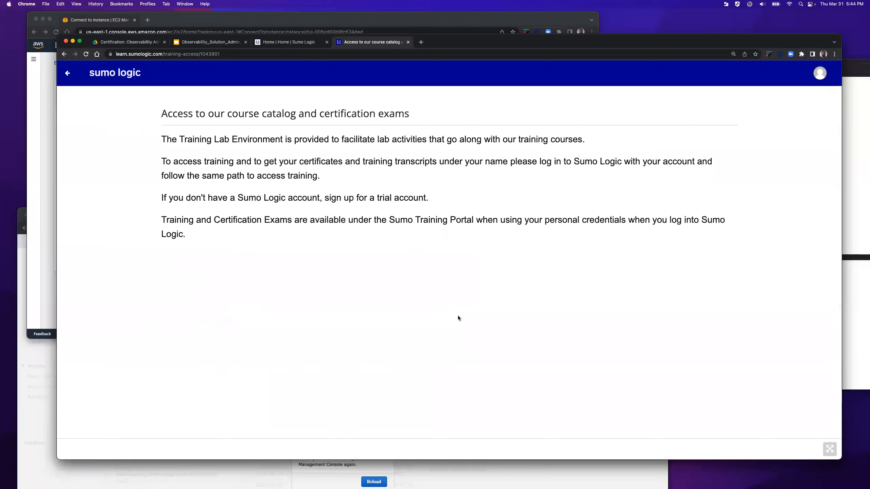
pyautogui.click(64, 75)
# Step: Sign out of the training portal, then load the Sumo Logic service site and sign out of the shared training admin account
pyautogui.click(821, 74)
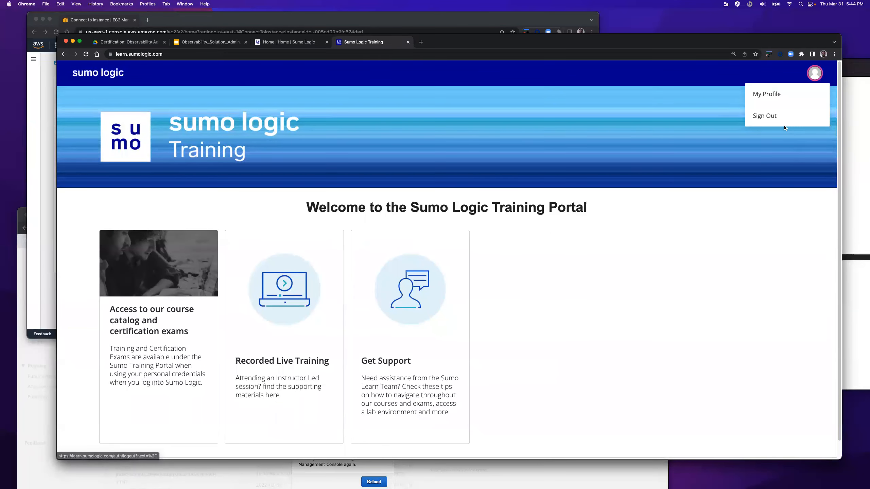
pyautogui.click(786, 125)
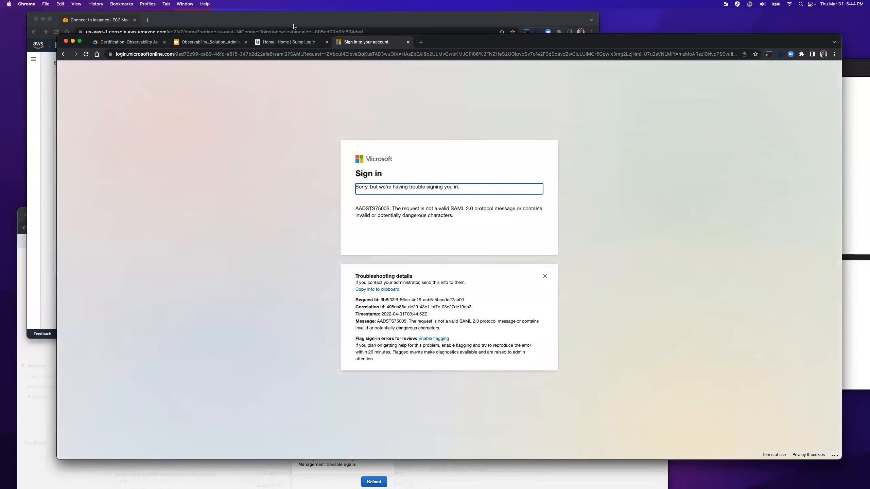
pyautogui.click(272, 55)
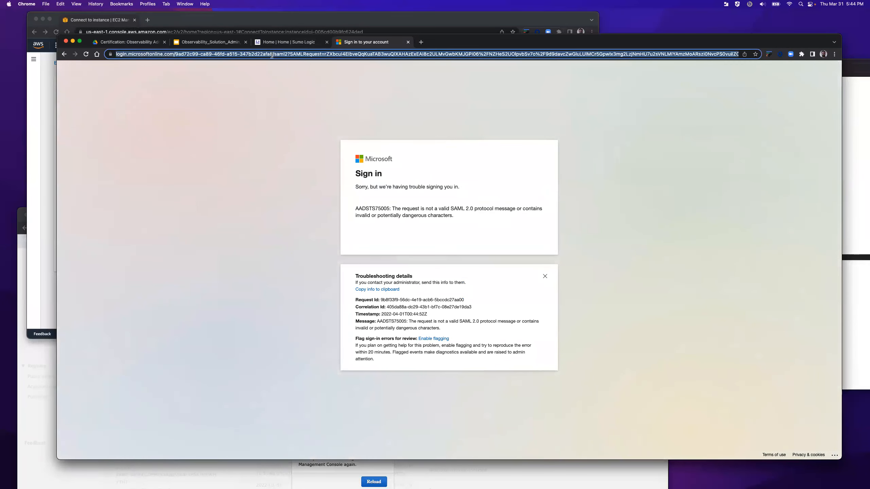
pyautogui.write('s')
pyautogui.press('Return')
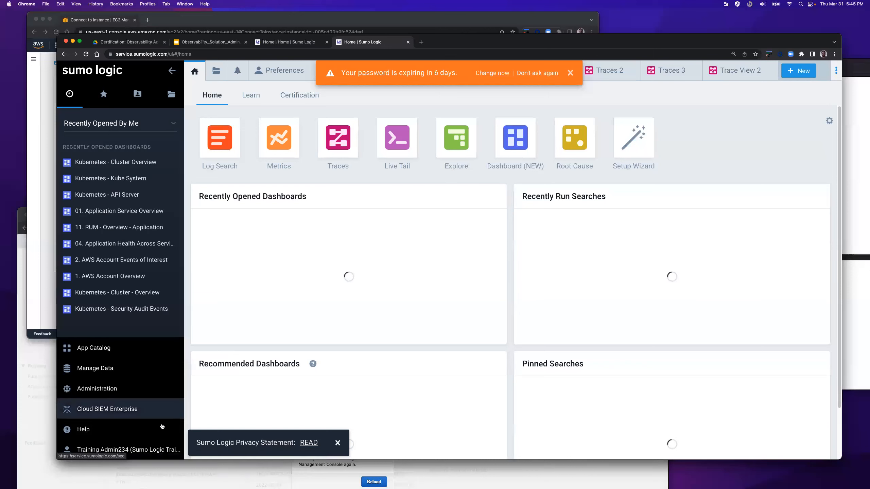
pyautogui.click(147, 449)
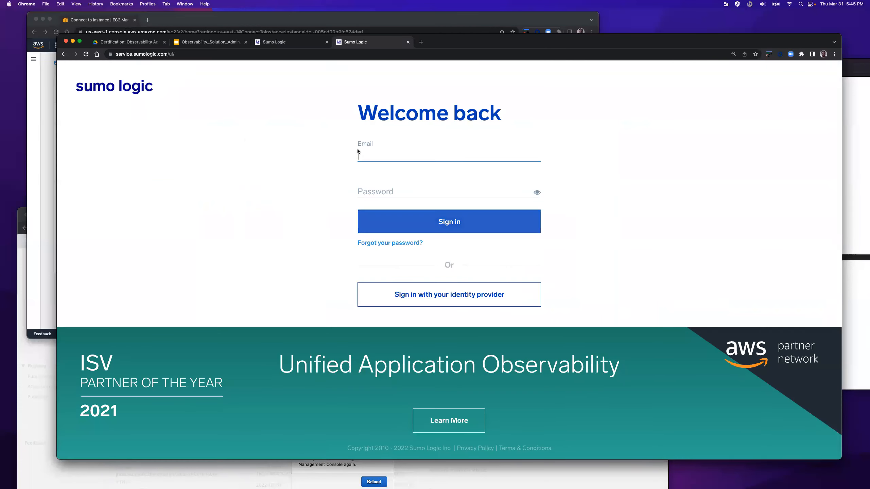
# Step: Sign in to Sumo Logic with the personal account's email and password, keeping the browser window out of view during password entry
pyautogui.click(382, 156)
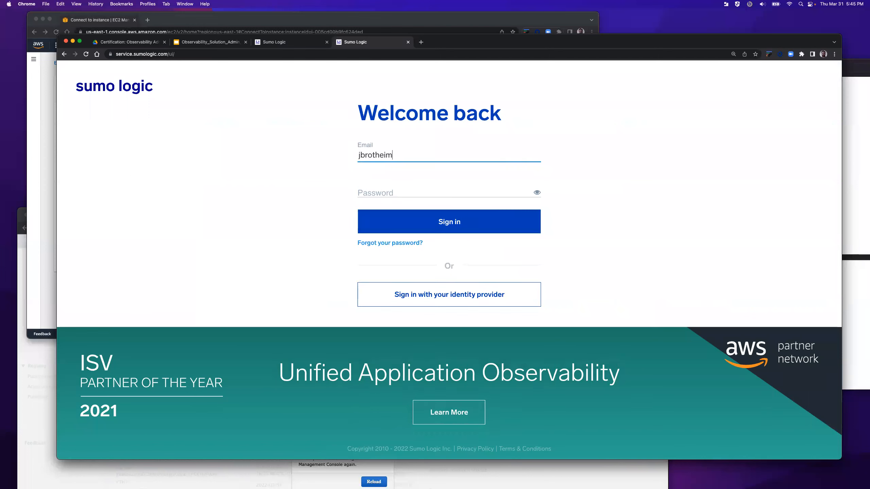
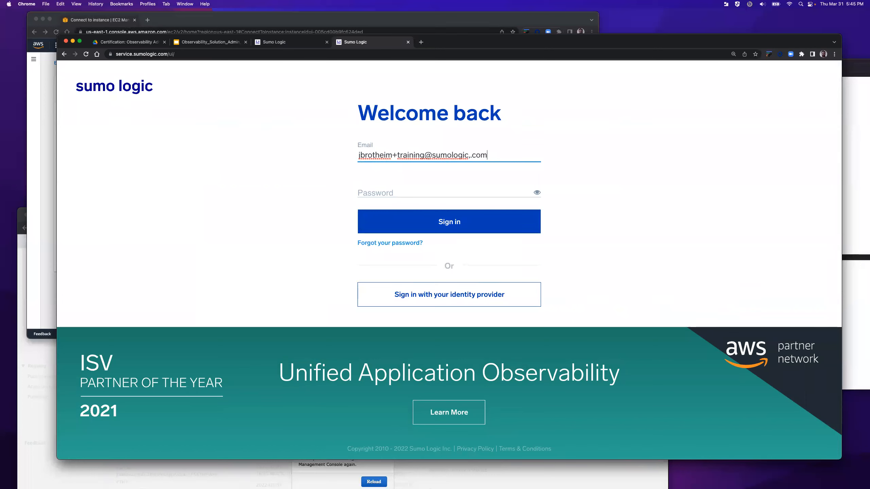
pyautogui.click(396, 187)
pyautogui.moveTo(503, 45); pyautogui.dragTo(869, 92)
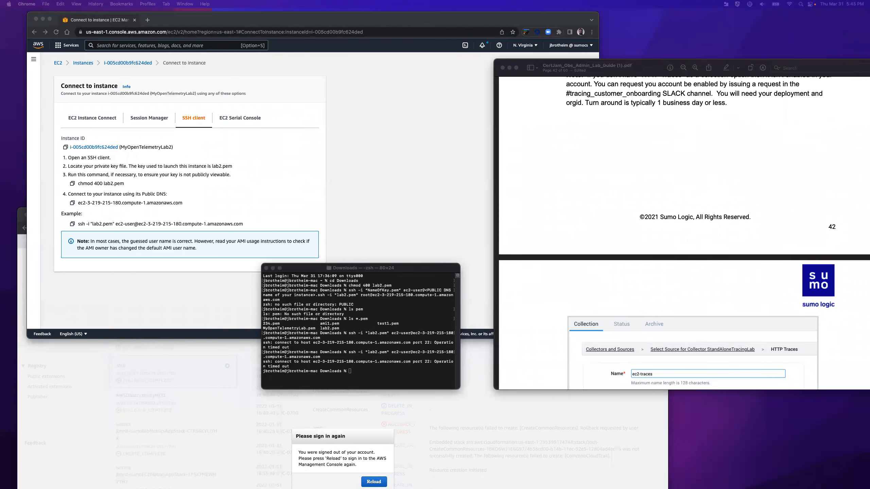
pyautogui.moveTo(869, 103); pyautogui.dragTo(514, 65)
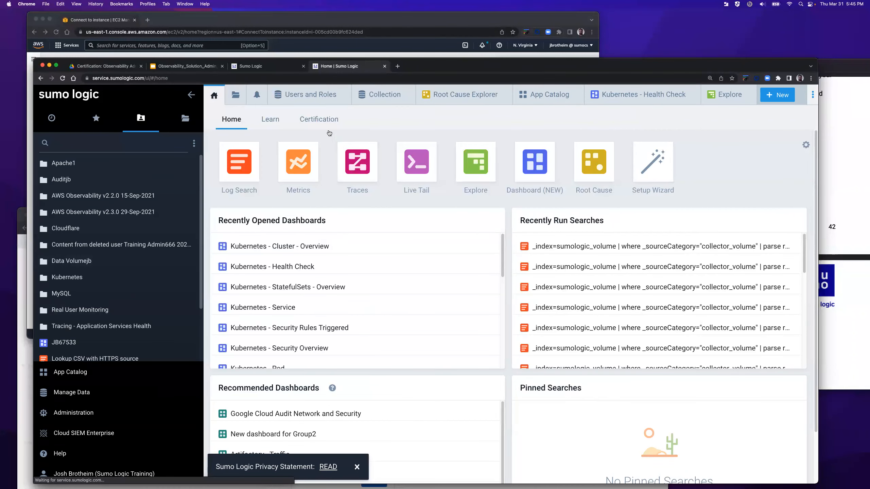
# Step: Go to the training portal from the Certification section and open the Become a Sumo Logic Expert page
pyautogui.click(319, 119)
pyautogui.click(511, 293)
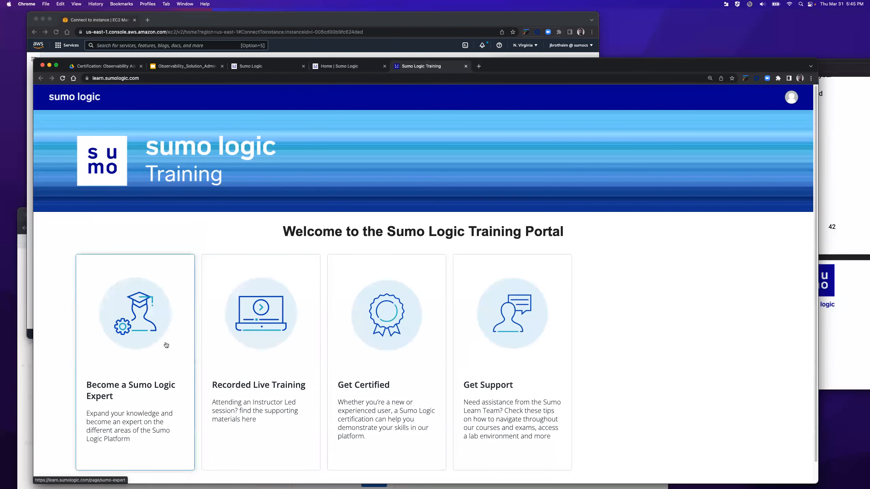
pyautogui.click(166, 358)
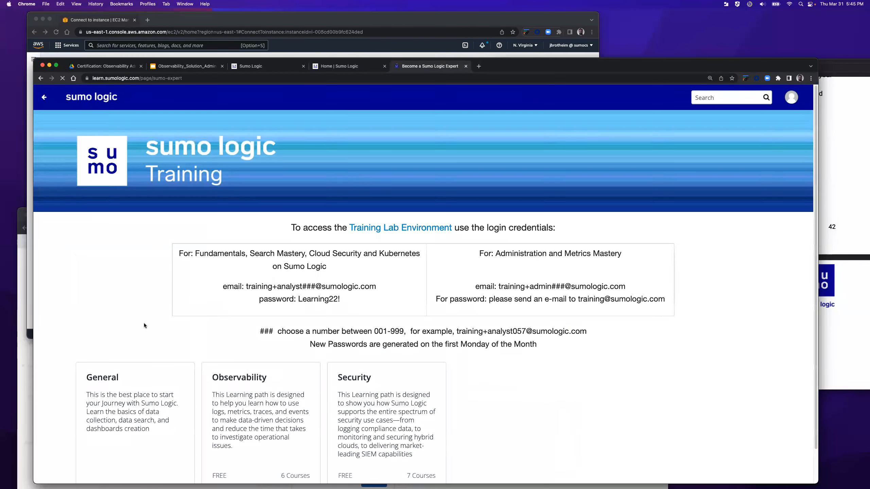
# Step: Highlight the Training Lab Environment login credentials for the analyst and administration courses, then clear the selection
pyautogui.moveTo(377, 305); pyautogui.dragTo(271, 268)
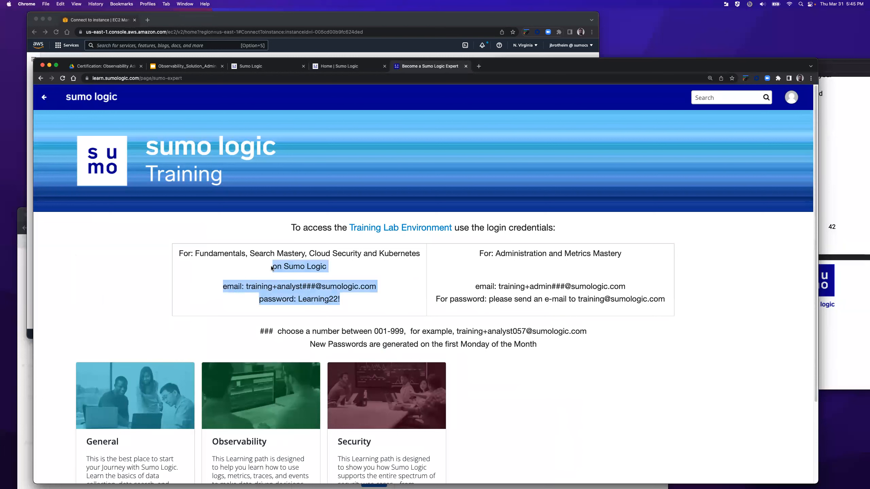
pyautogui.click(276, 269)
pyautogui.moveTo(216, 251); pyautogui.dragTo(626, 300)
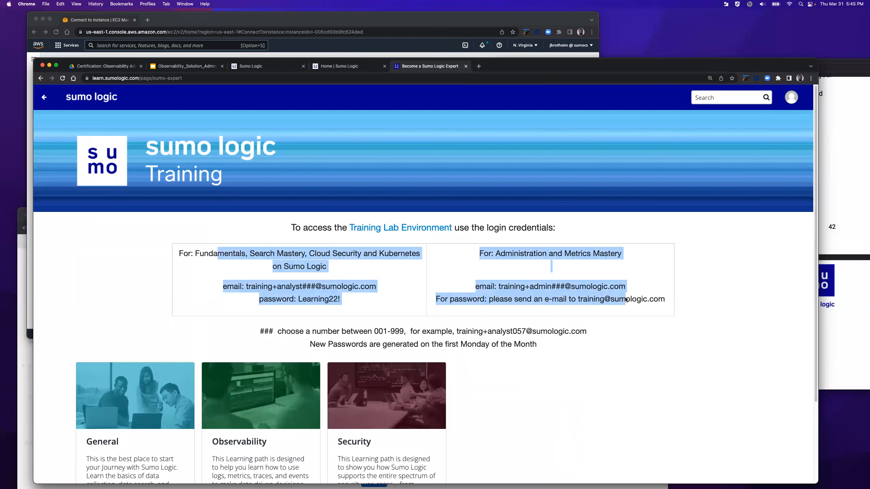
pyautogui.click(326, 293)
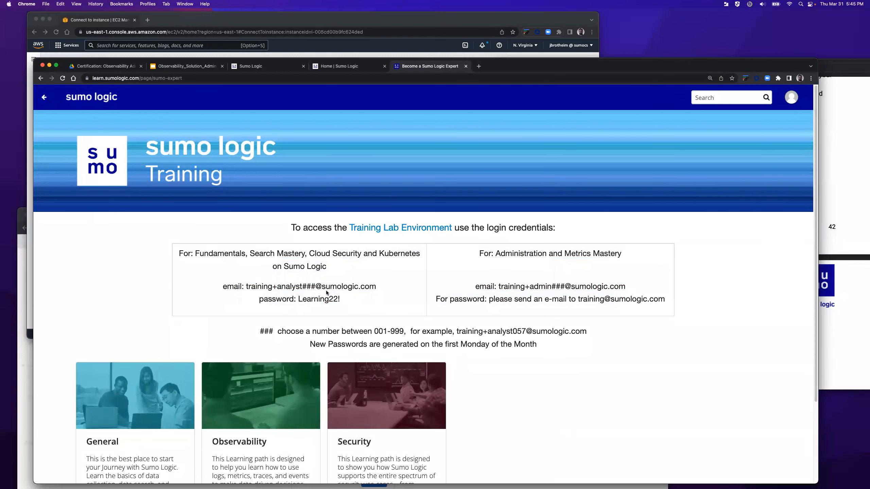
# Step: Highlight the analyst email and password lines and the administration login and password-request address in the lab credentials table
pyautogui.moveTo(240, 286); pyautogui.dragTo(376, 291)
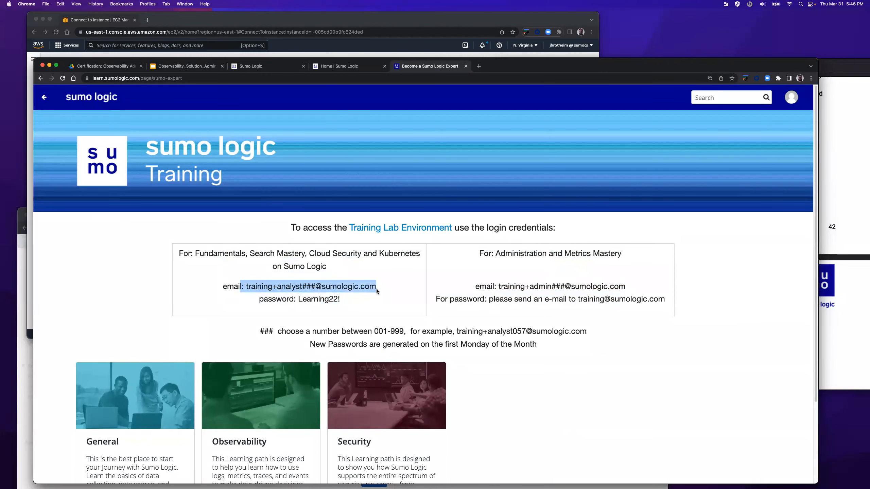
pyautogui.click(350, 302)
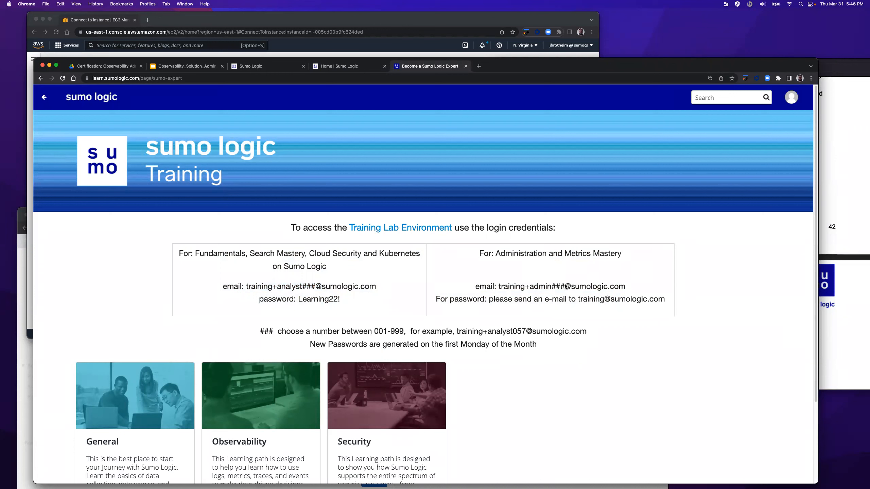
pyautogui.moveTo(579, 299); pyautogui.dragTo(695, 306)
pyautogui.moveTo(626, 288); pyautogui.dragTo(501, 285)
pyautogui.click(501, 289)
pyautogui.moveTo(375, 302); pyautogui.dragTo(250, 298)
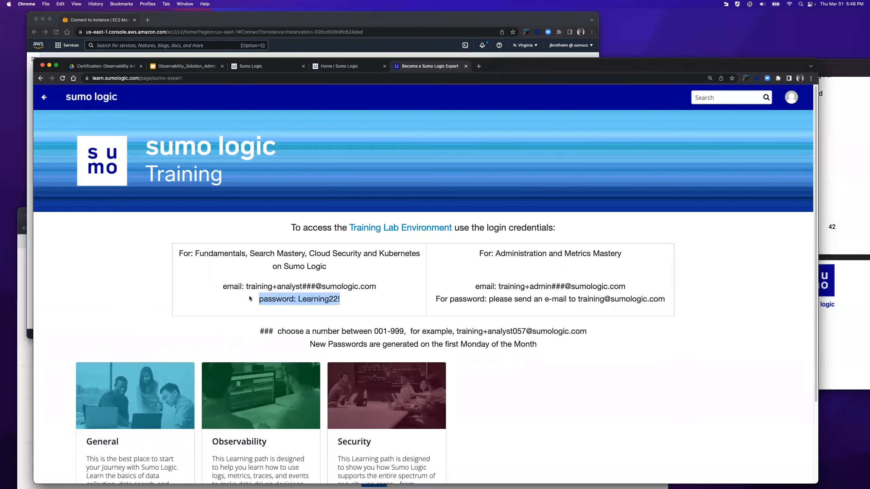
pyautogui.moveTo(342, 301); pyautogui.dragTo(283, 300)
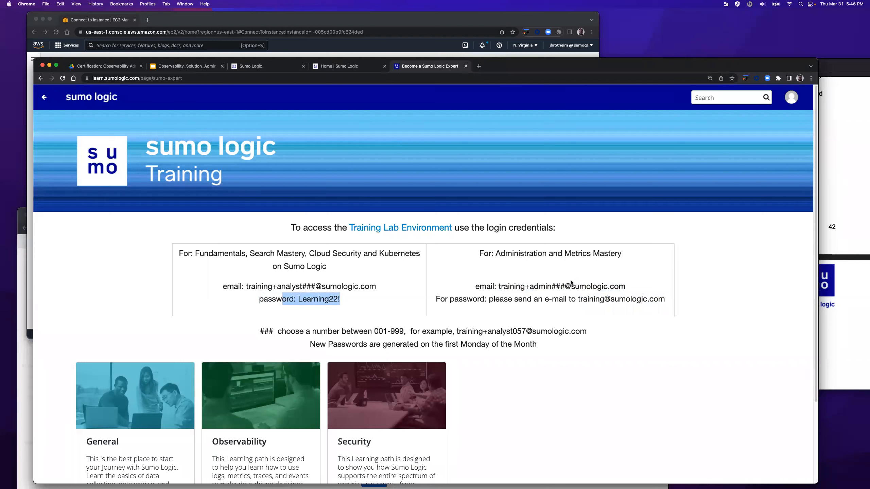
pyautogui.moveTo(578, 300); pyautogui.dragTo(667, 294)
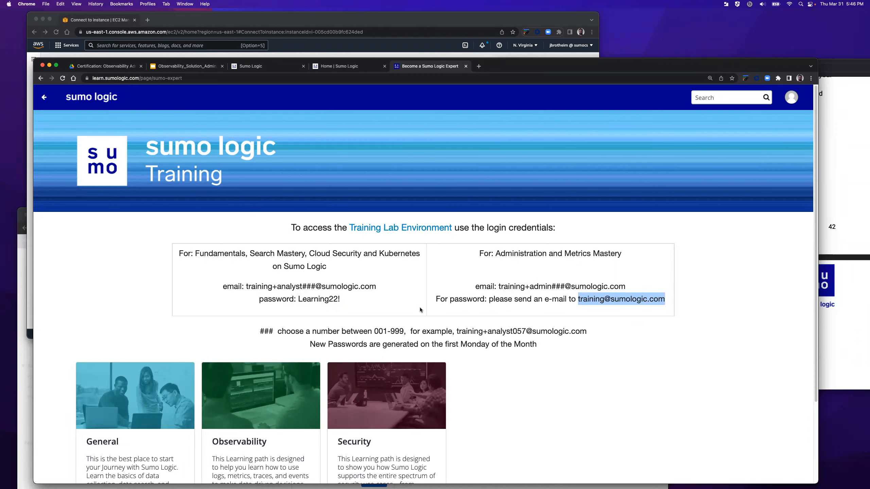
# Step: Return to the training portal home and open the Observability Administration Exam from the Get Certified page
pyautogui.hscroll(-5, 399, 300)
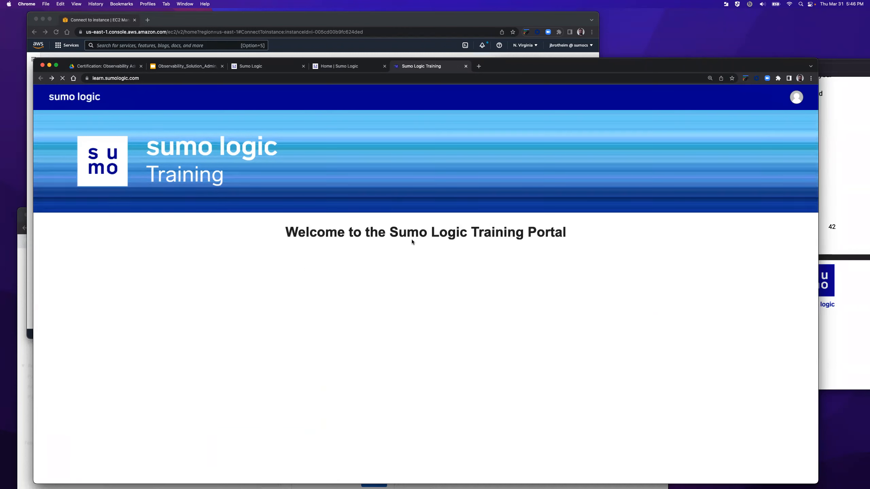
pyautogui.scroll(-1, 379, 272)
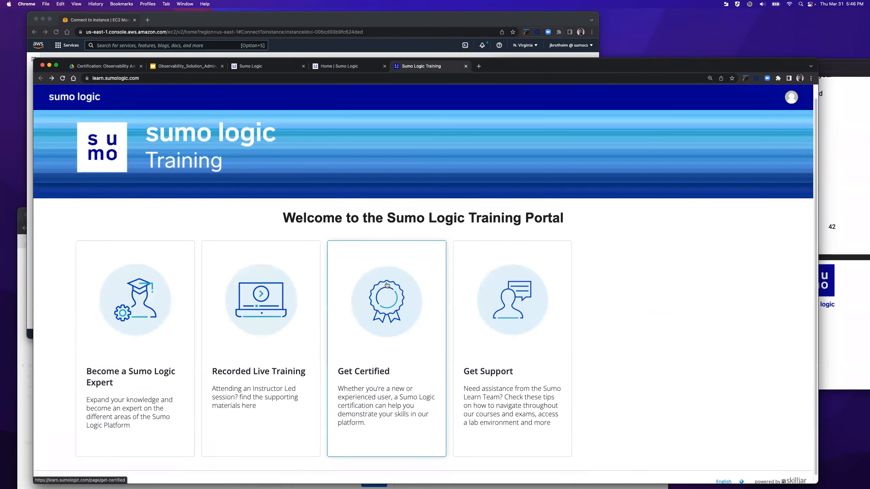
pyautogui.click(387, 286)
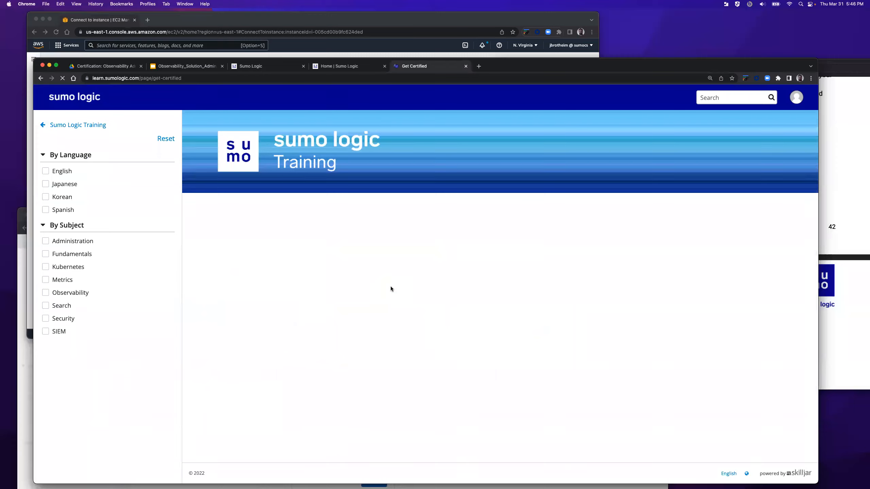
pyautogui.scroll(-10, 391, 290)
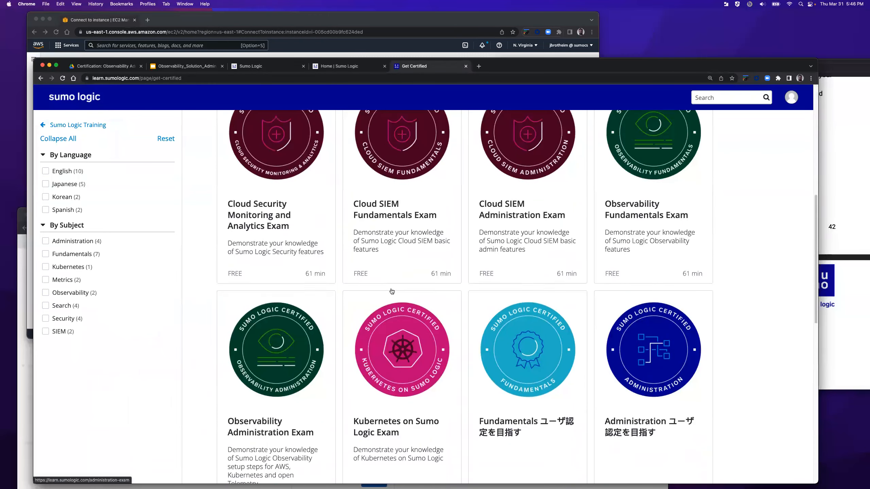
pyautogui.scroll(-5, 392, 291)
pyautogui.click(265, 247)
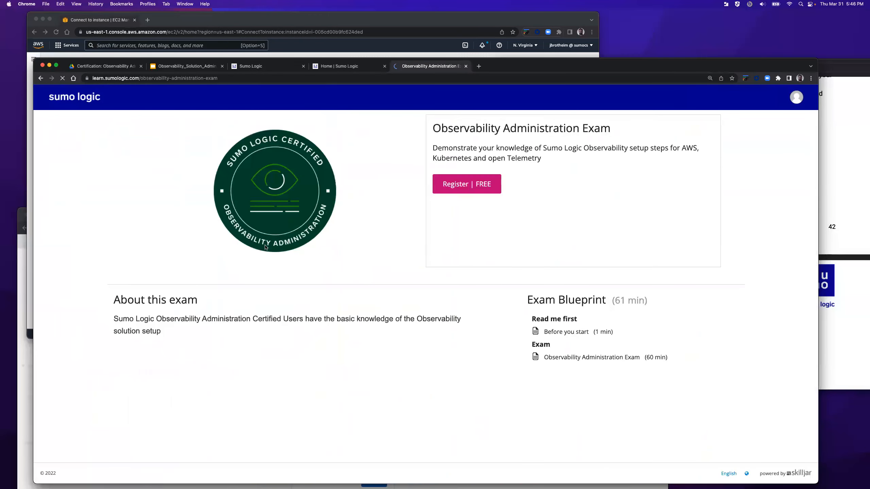
# Step: Register for the free Observability Administration Exam and begin the timed attempt after the Before you start lesson
pyautogui.click(484, 191)
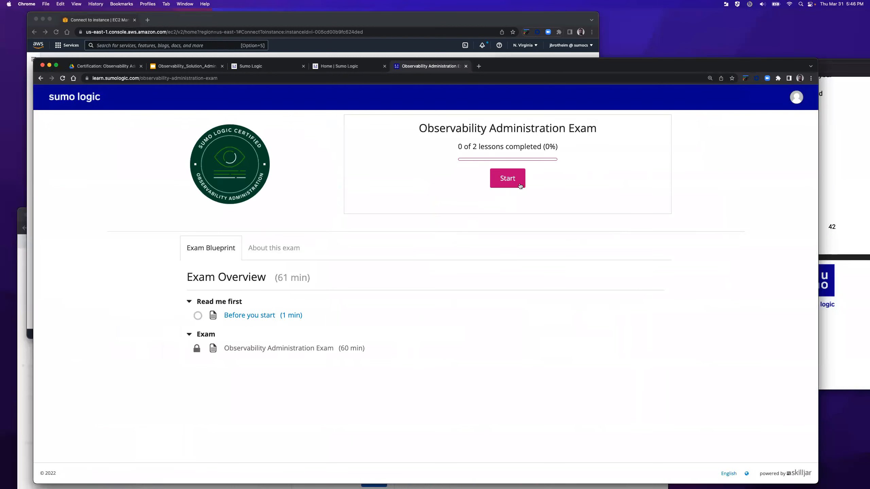
pyautogui.click(519, 182)
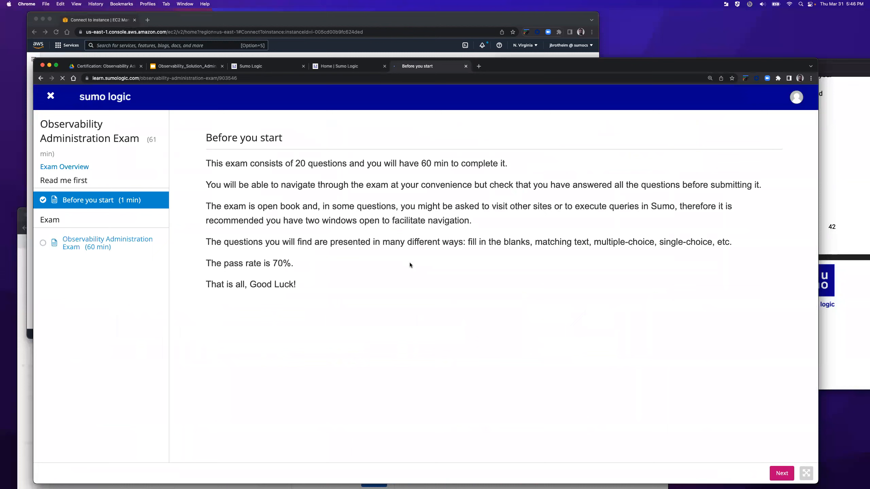
pyautogui.click(786, 472)
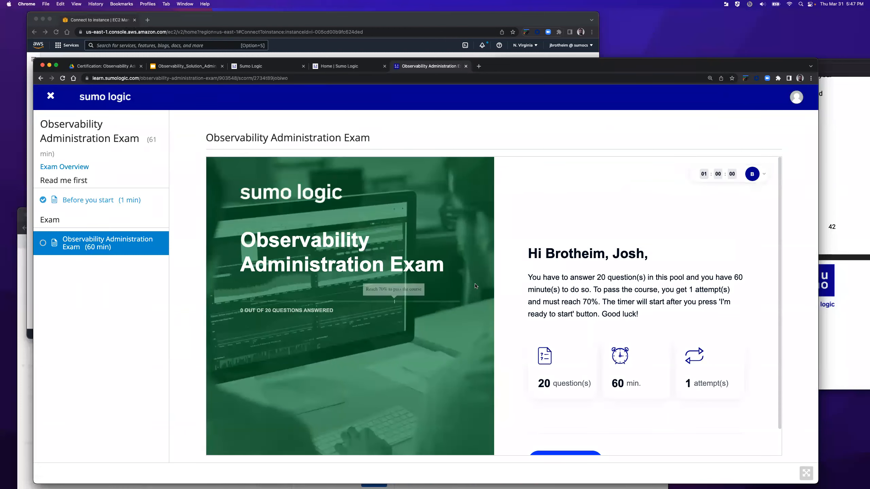
pyautogui.scroll(-2, 568, 332)
pyautogui.click(586, 431)
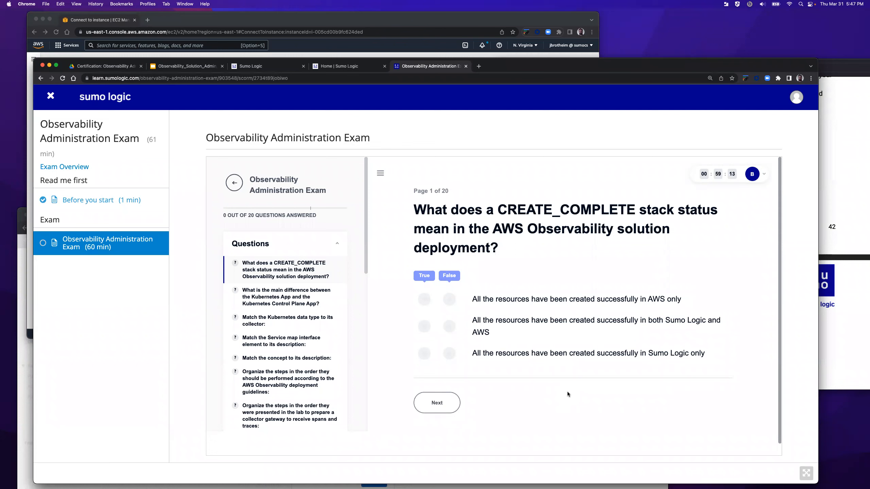
# Step: Review the exam's question list and open the question on ordering the steps according to the AWS Observability deployment guidelines
pyautogui.scroll(-10, 318, 340)
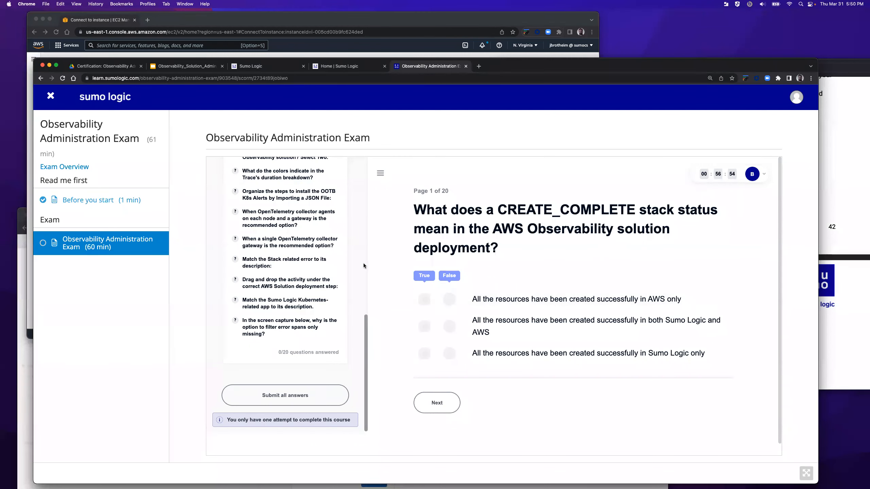
pyautogui.scroll(10, 363, 263)
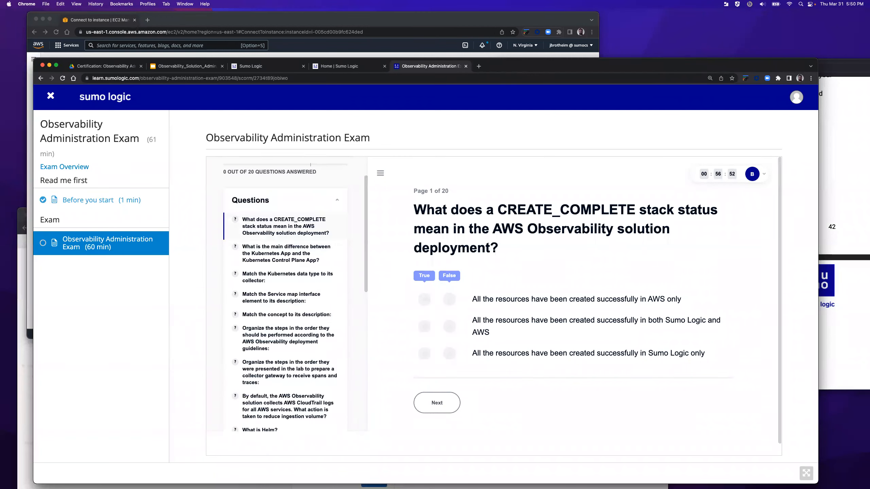
pyautogui.click(292, 339)
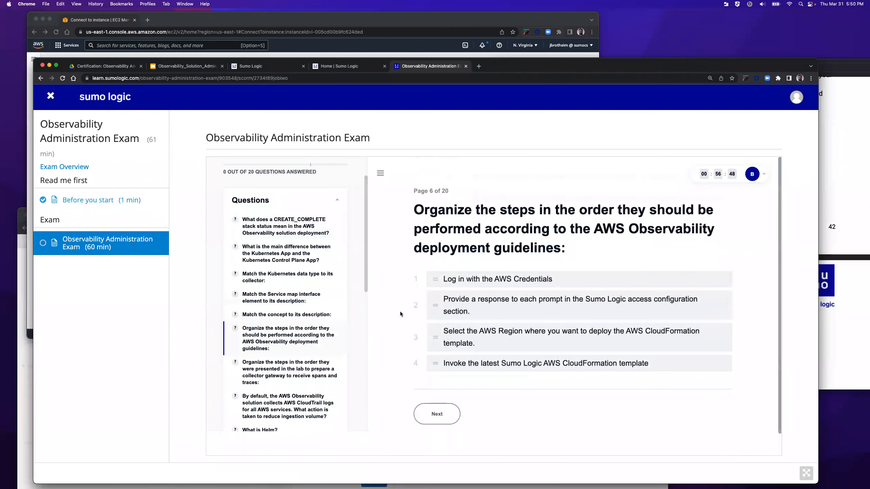